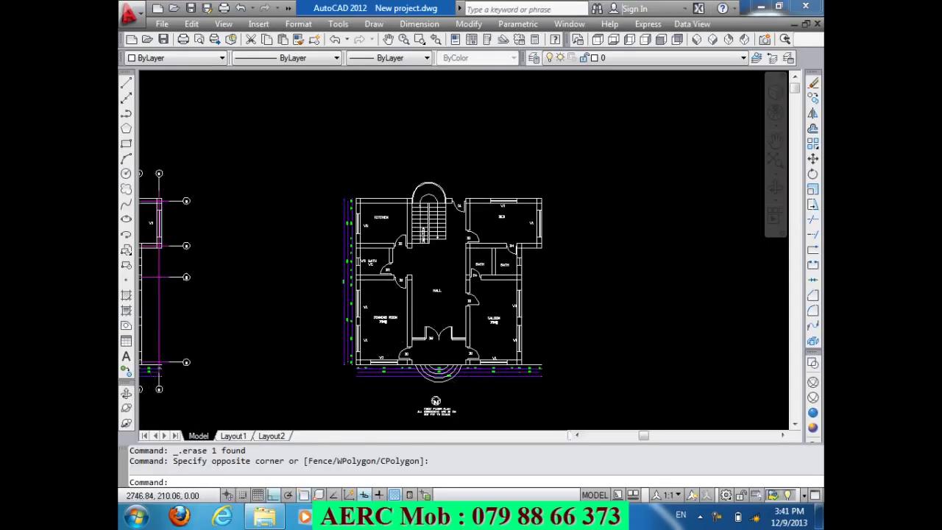
- Delete the dimension marks to the left of the plan
scroll(338, 355, up, 2)
click(369, 384)
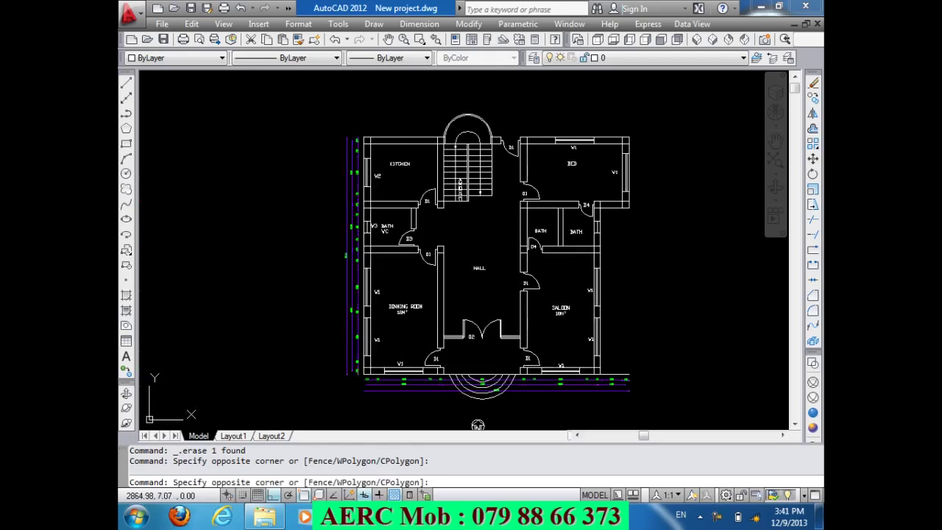
click(278, 126)
key(Delete)
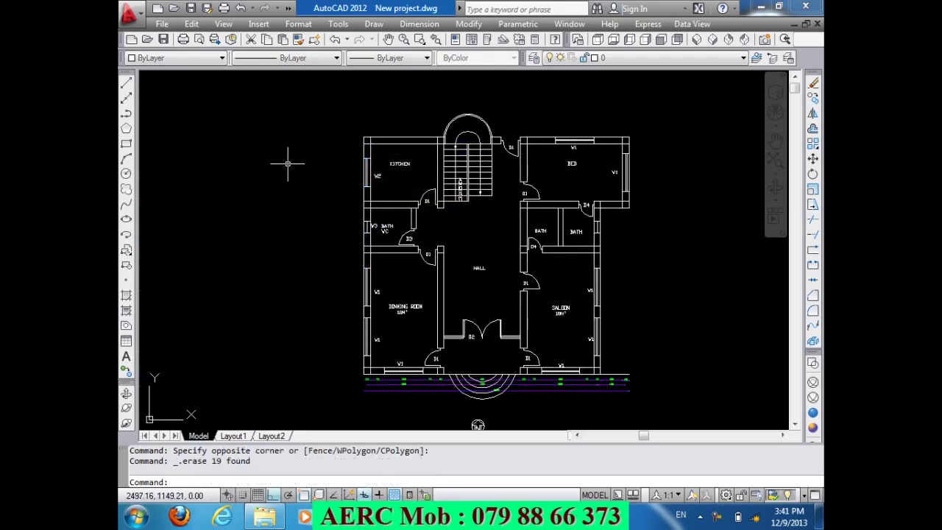
- Delete the curved entrance step arcs below the plan
scroll(558, 363, down, 2)
scroll(570, 406, up, 1)
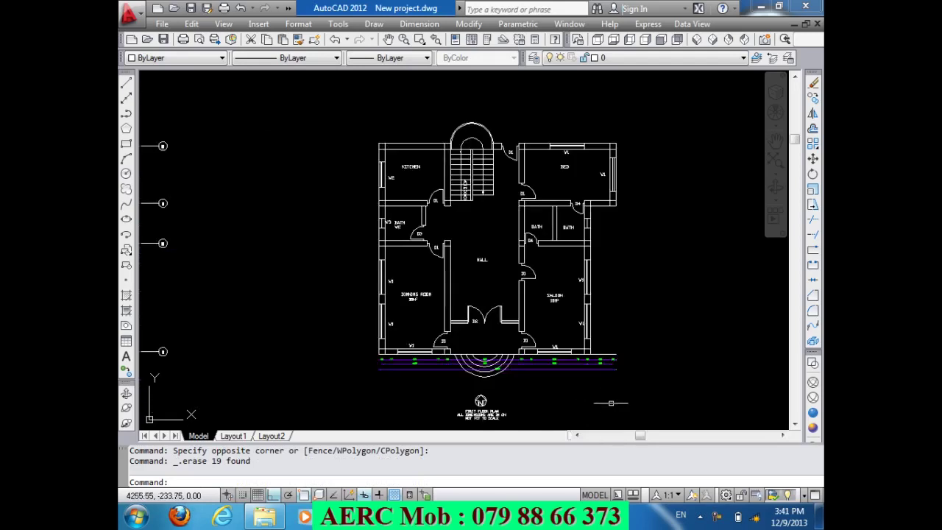
click(635, 394)
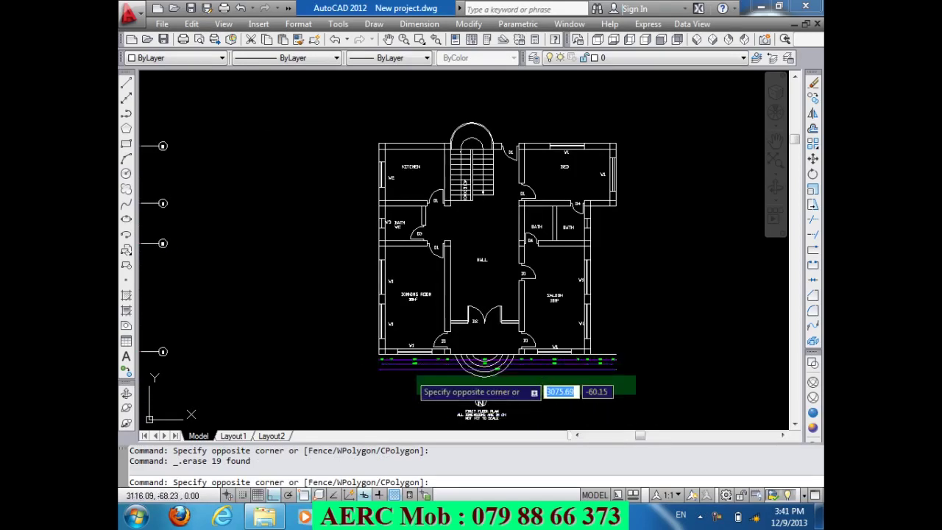
click(416, 378)
click(619, 403)
click(583, 413)
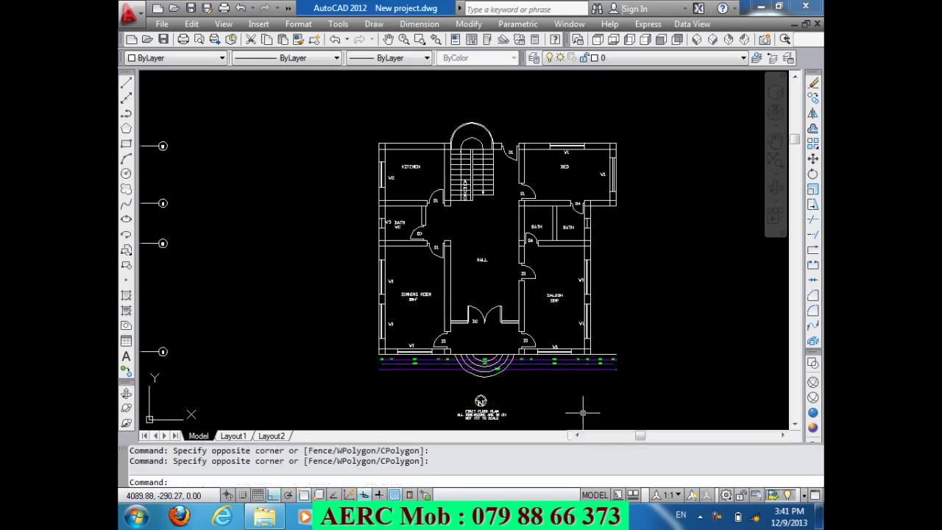
click(633, 390)
click(367, 346)
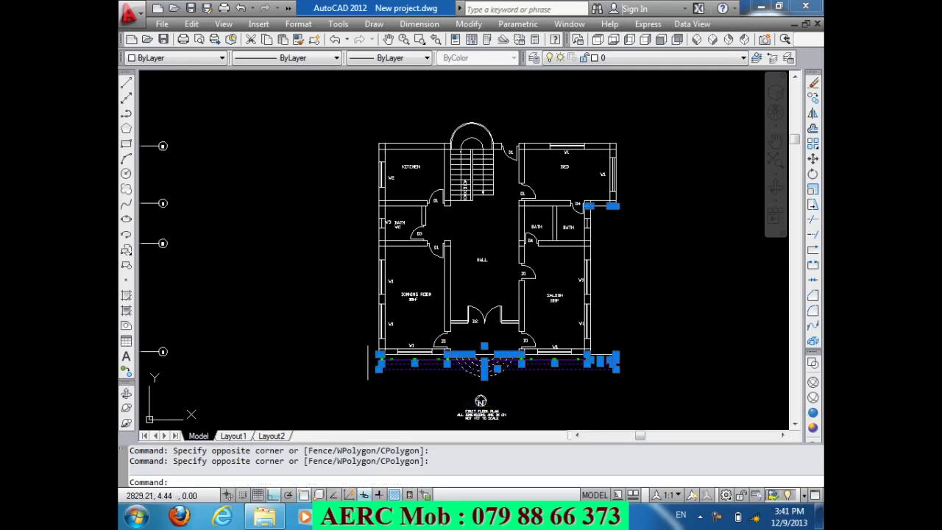
key(Delete)
- Delete the leftover line below the plan and the short line right of the bottom wall
click(592, 390)
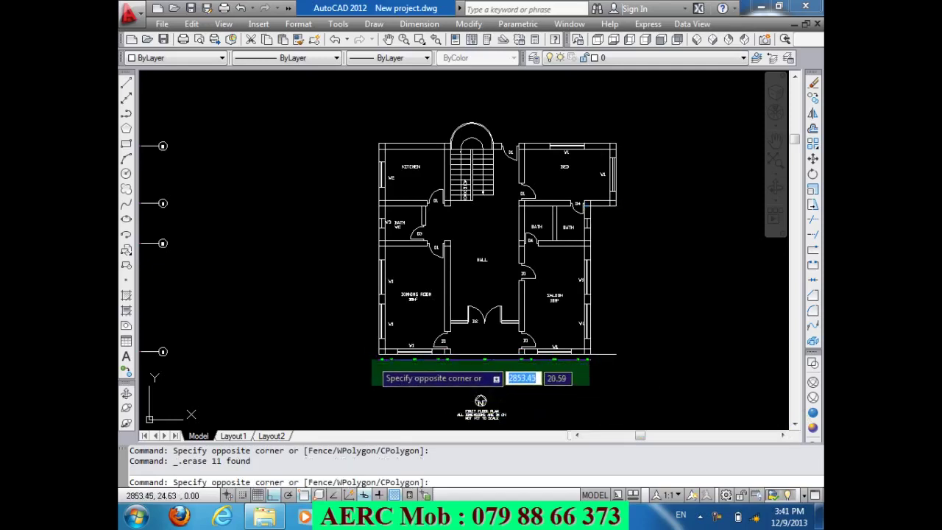
click(375, 370)
key(Delete)
click(603, 354)
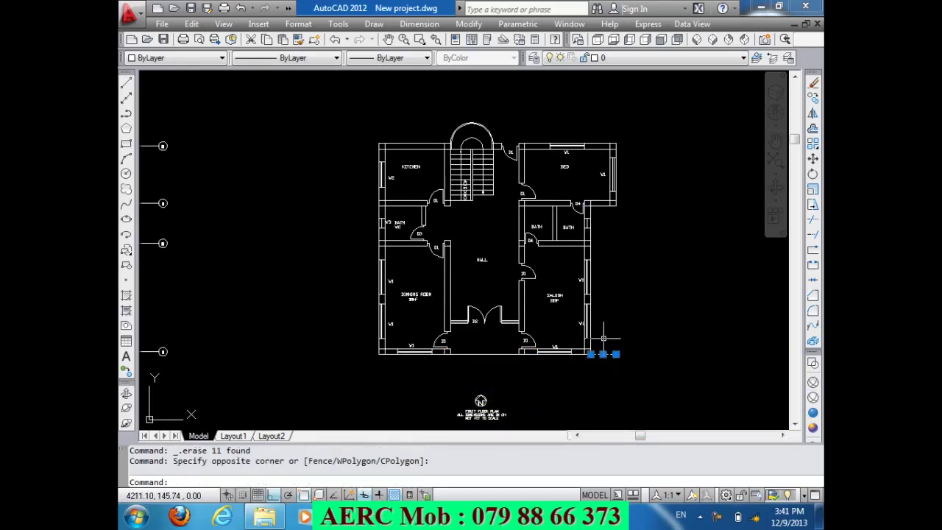
key(Delete)
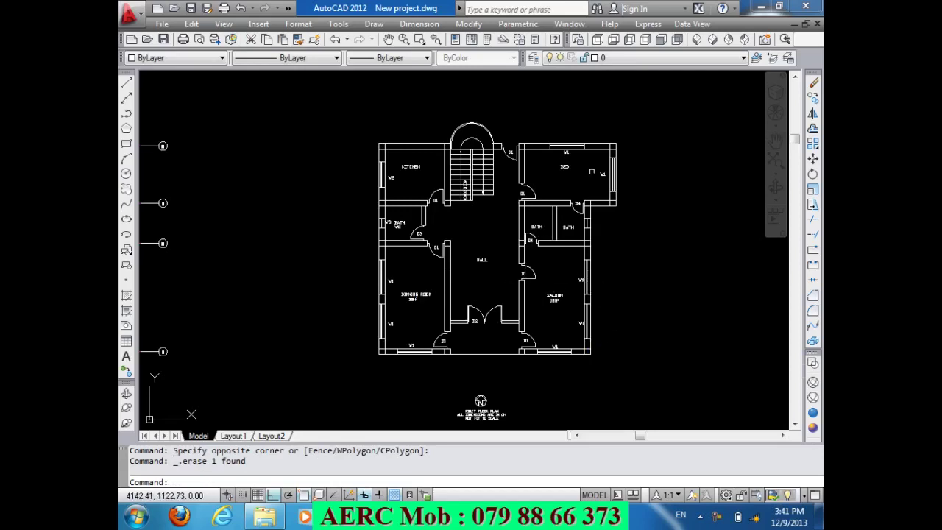
scroll(590, 171, up, 3)
scroll(655, 151, down, 2)
scroll(654, 152, up, 6)
scroll(615, 190, up, 2)
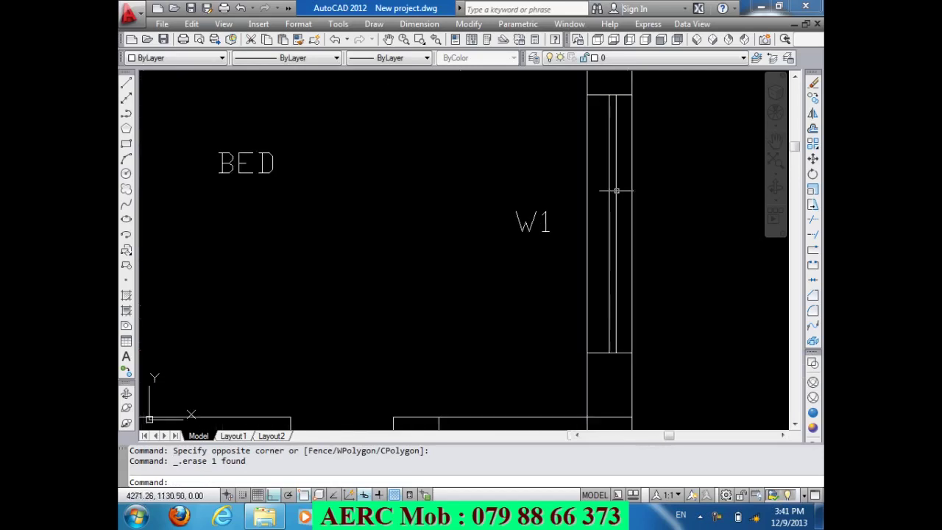
scroll(616, 190, down, 3)
scroll(603, 208, down, 5)
scroll(525, 237, up, 3)
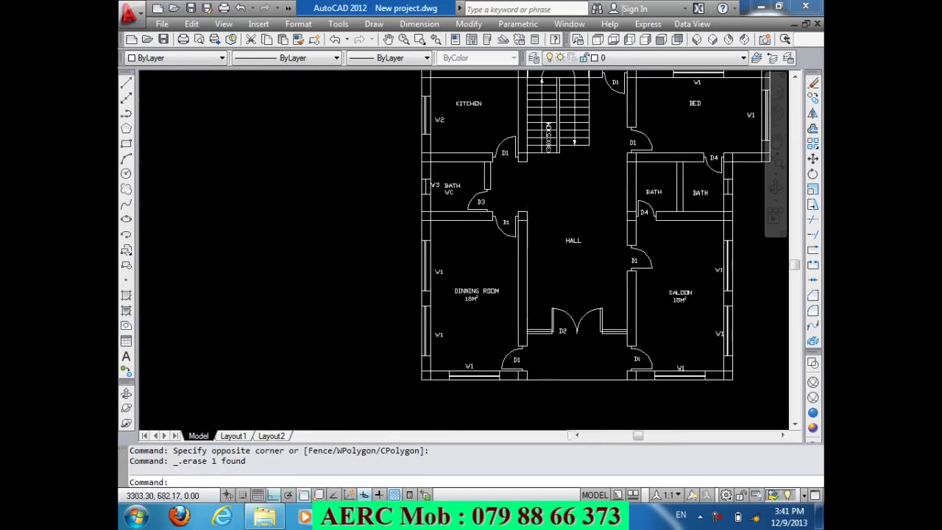
scroll(524, 222, up, 3)
scroll(517, 282, down, 2)
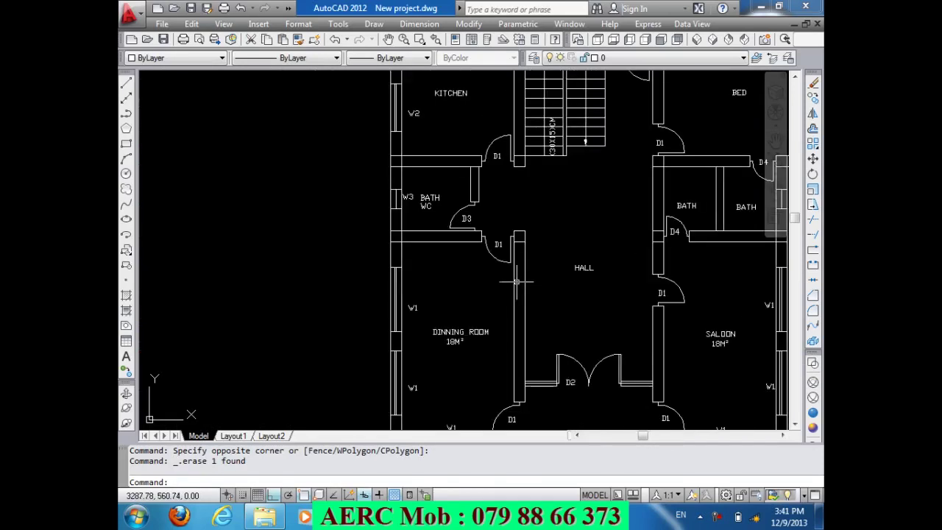
scroll(517, 265, up, 2)
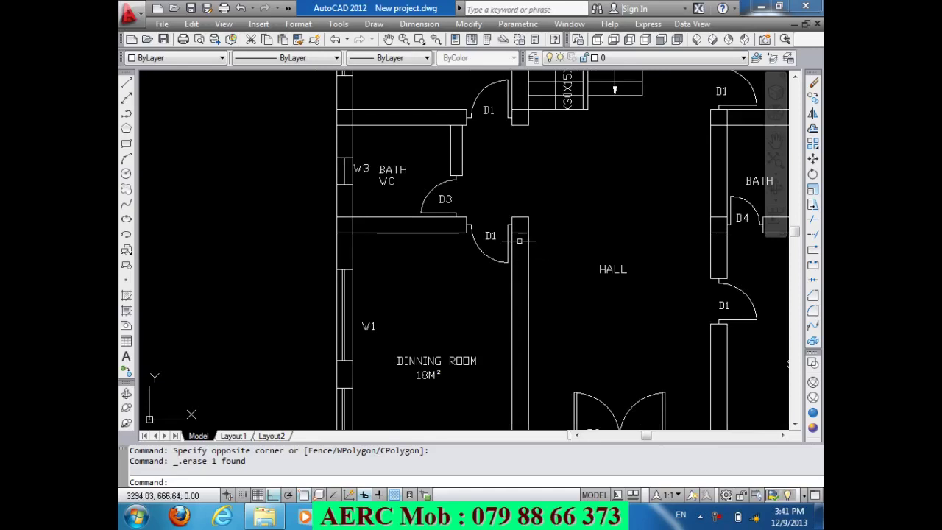
scroll(518, 239, down, 2)
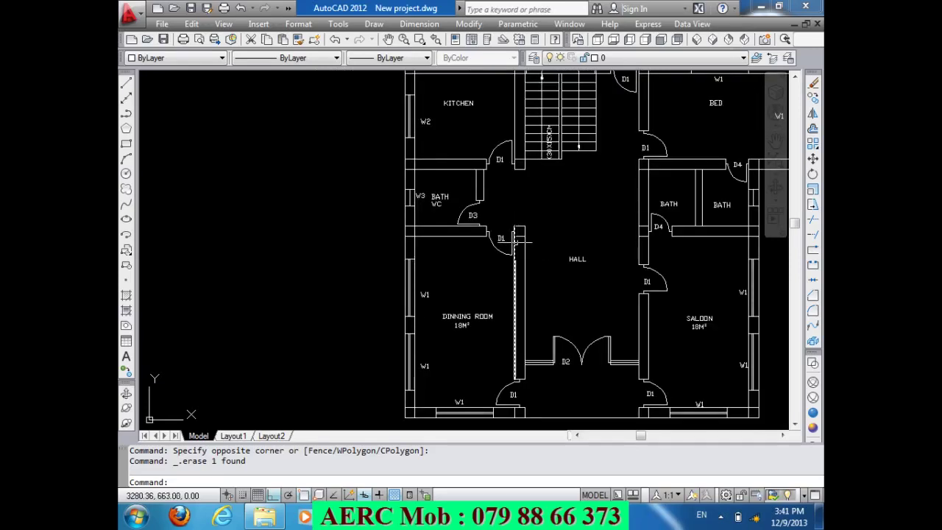
scroll(518, 240, up, 4)
scroll(519, 240, up, 2)
click(441, 212)
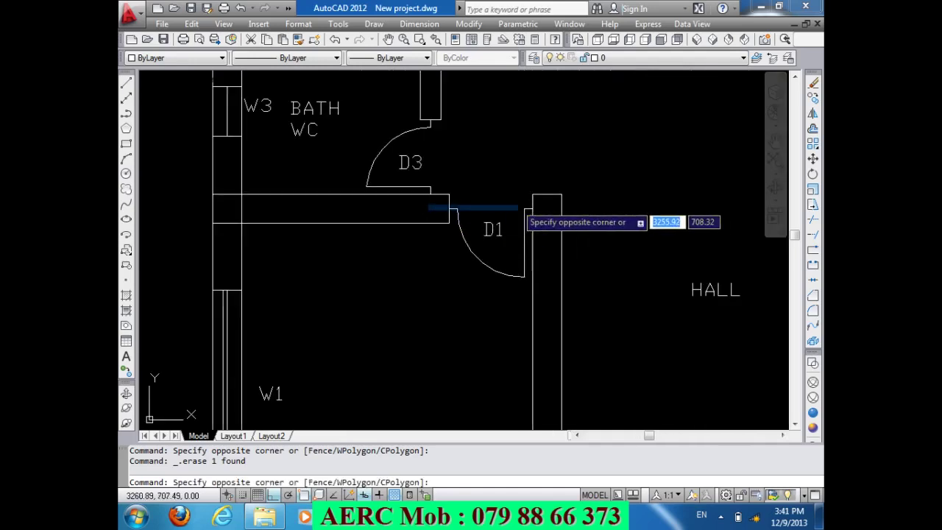
click(542, 209)
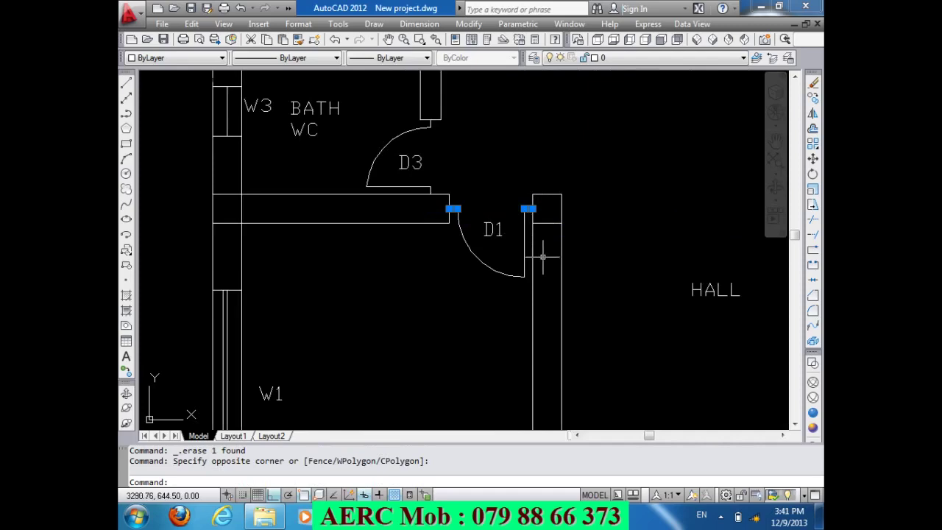
key(Escape)
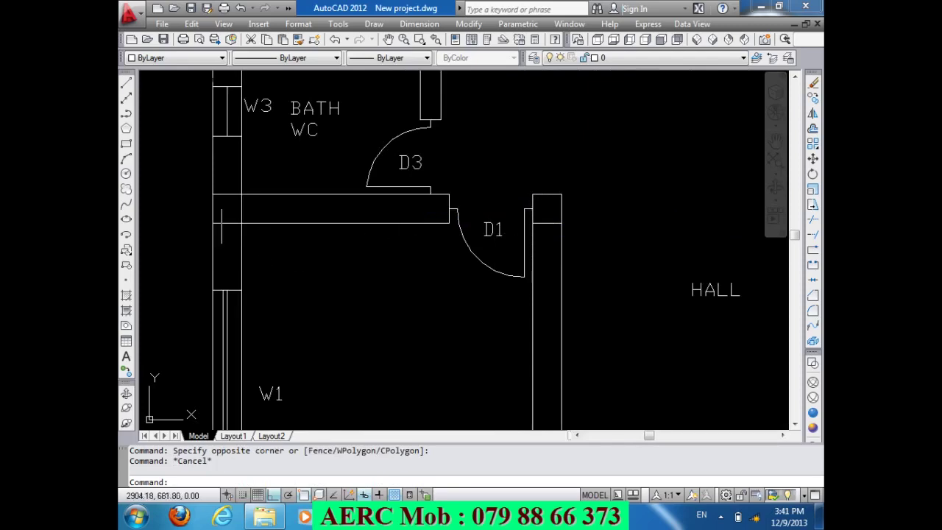
click(175, 202)
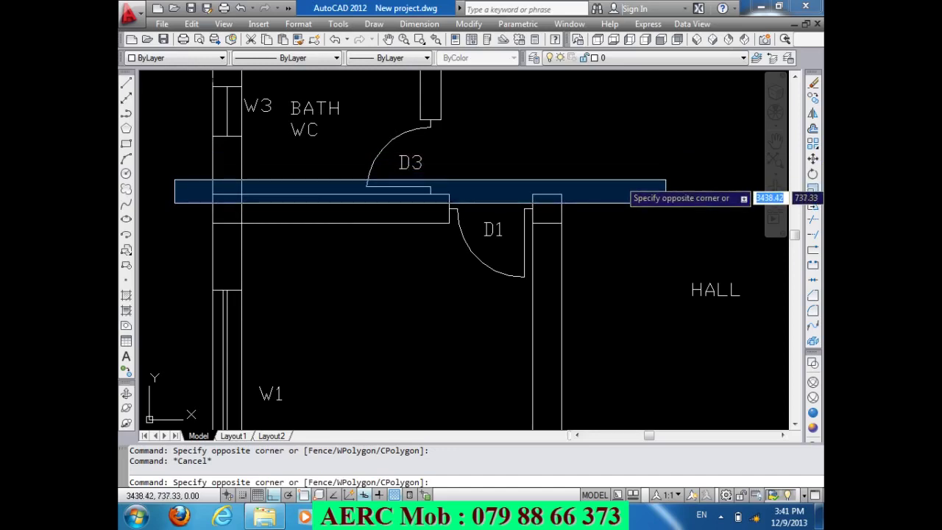
click(665, 181)
key(Escape)
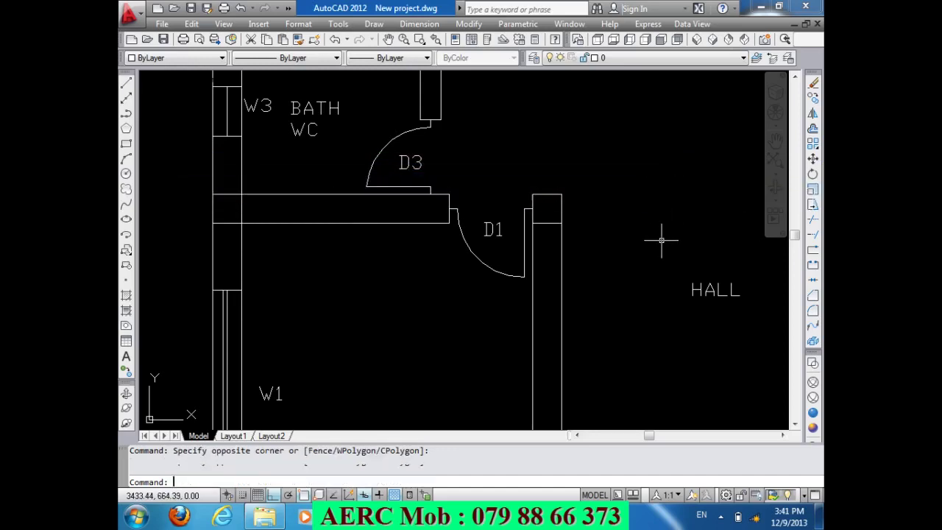
click(317, 137)
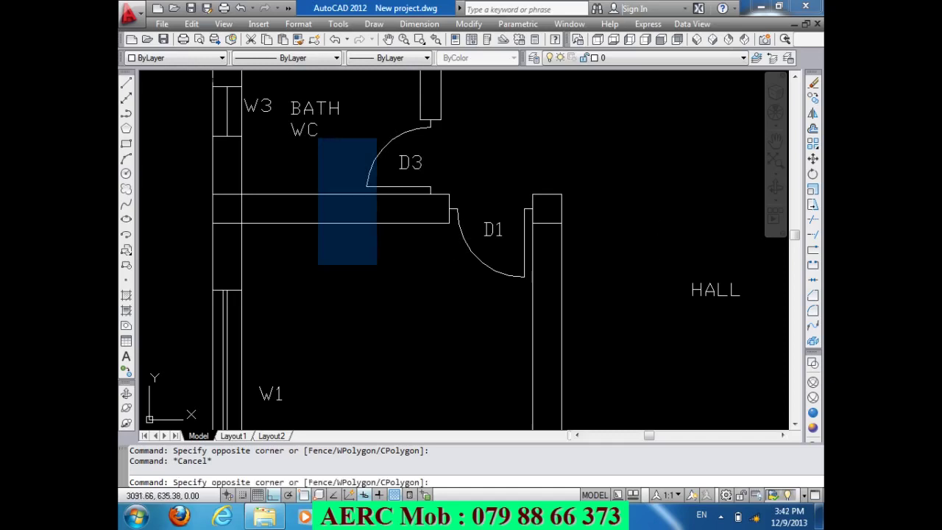
click(441, 351)
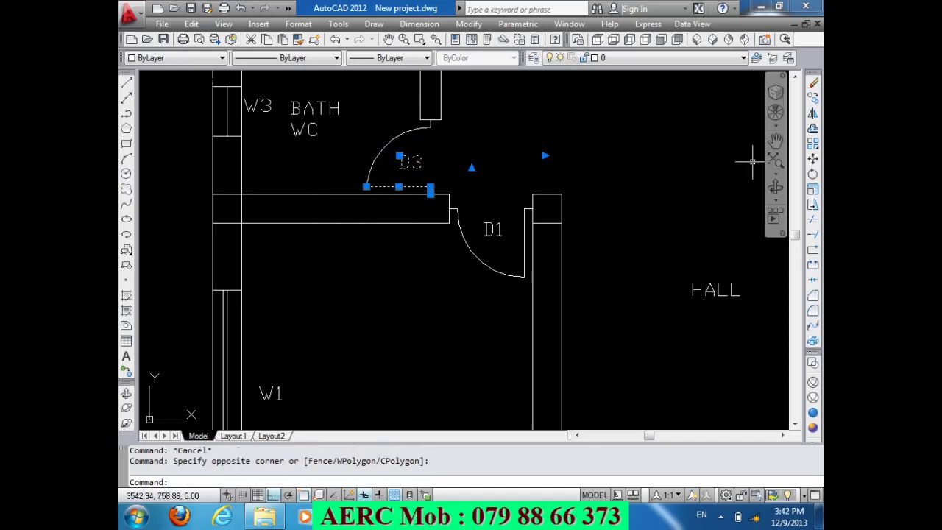
key(Escape)
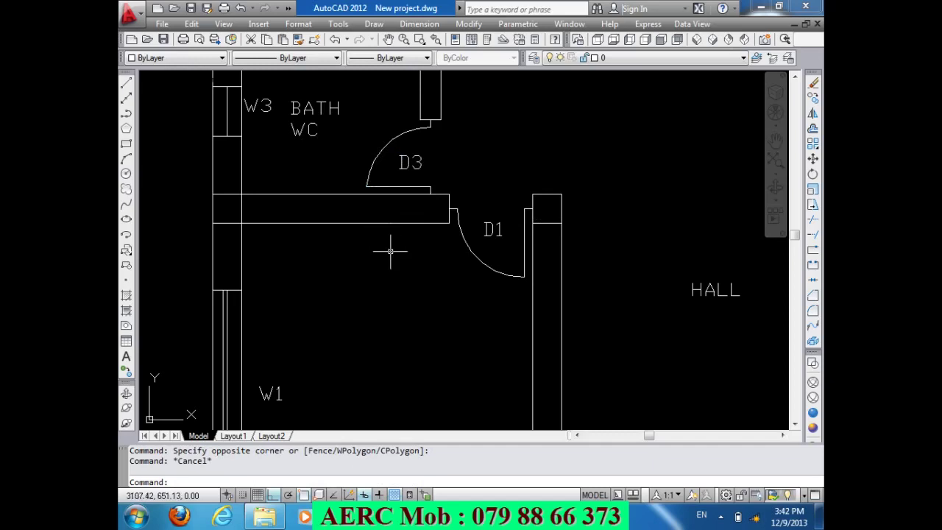
scroll(508, 269, up, 3)
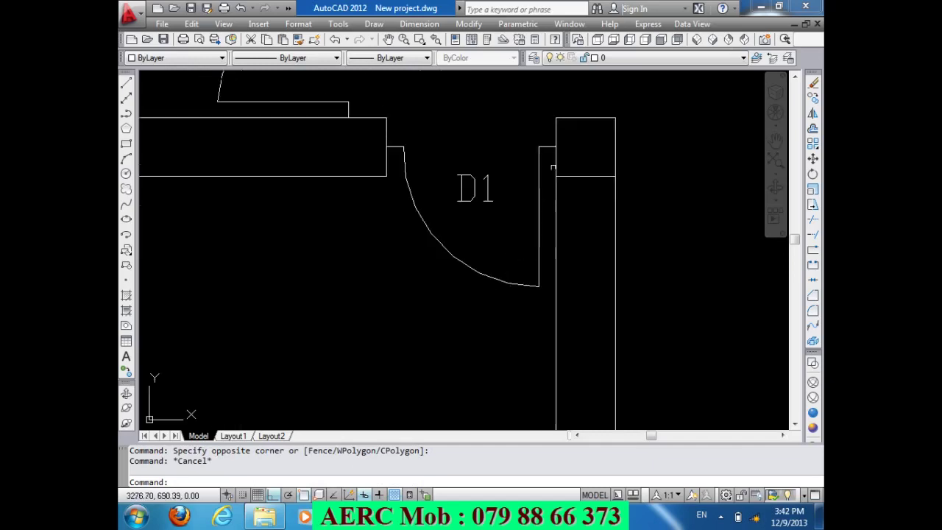
- Erase door D1 and its D1 label beside the hall
click(553, 150)
click(346, 176)
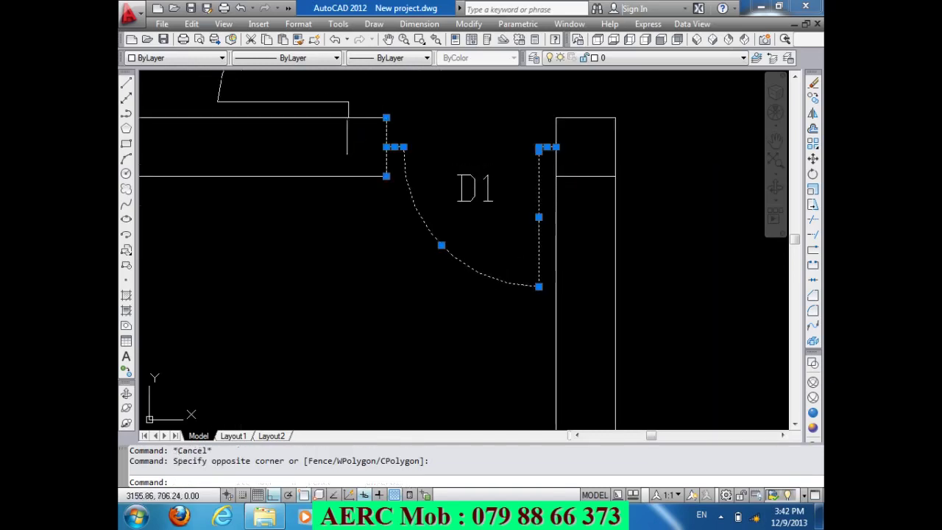
key(Delete)
click(466, 212)
click(456, 141)
key(Delete)
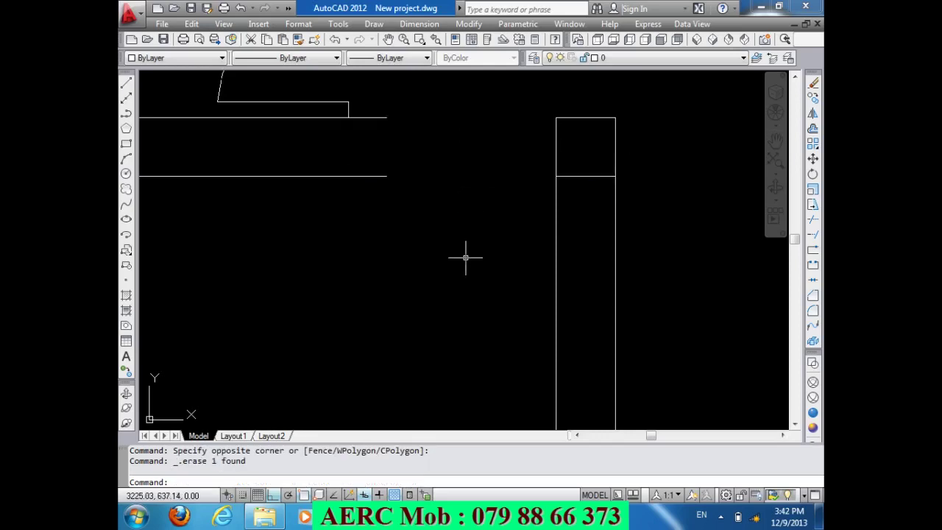
- Extend the wall lines with EX to close the former door gap
text(ex)
key(Return)
key(Return)
click(432, 250)
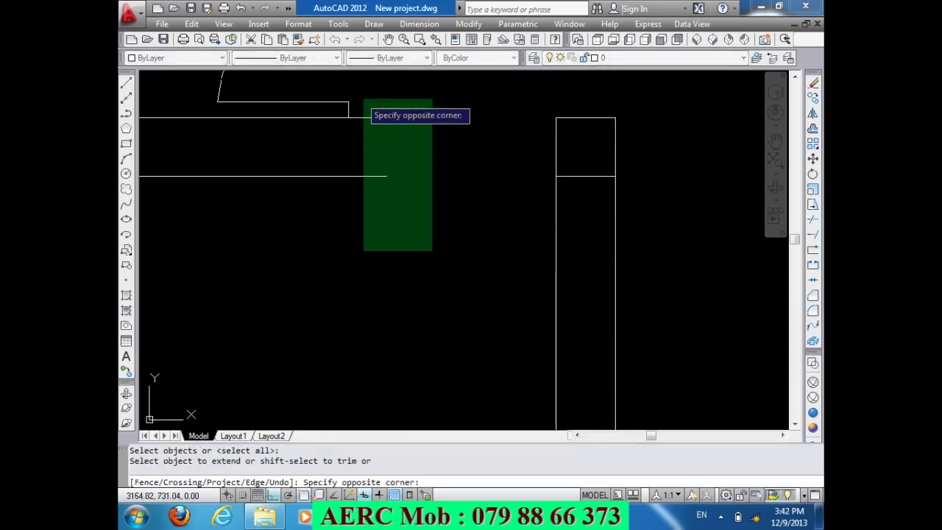
click(363, 99)
scroll(416, 165, down, 3)
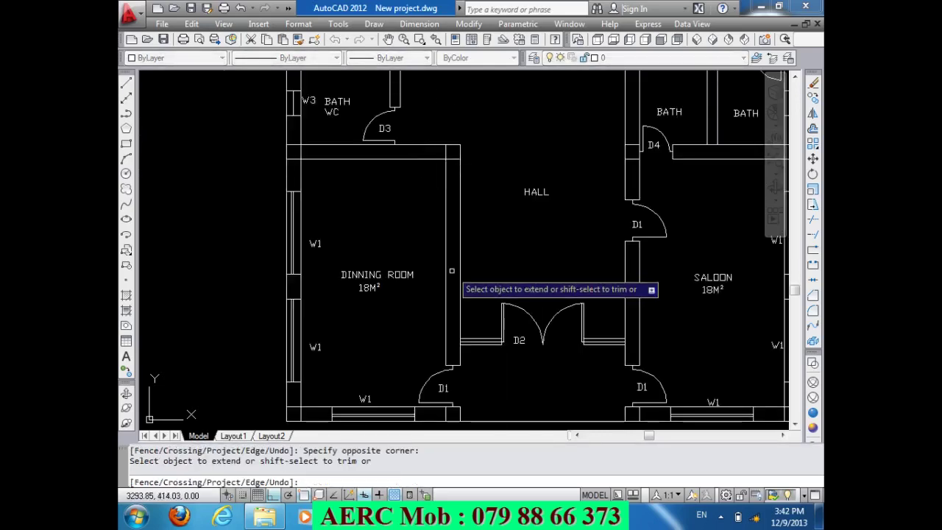
key(Return)
- Mirror the dining room's bottom D1 door about a vertical wall line, erasing the original
scroll(437, 247, down, 2)
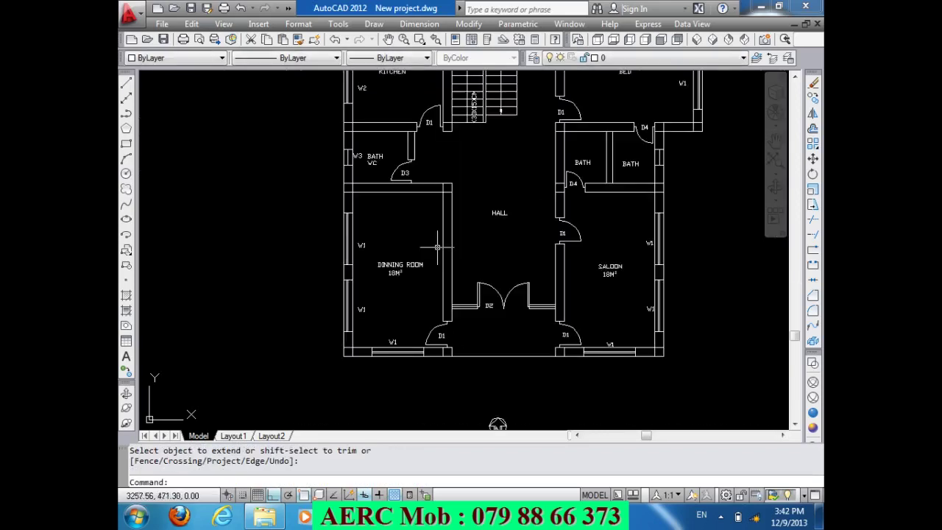
scroll(439, 335, up, 3)
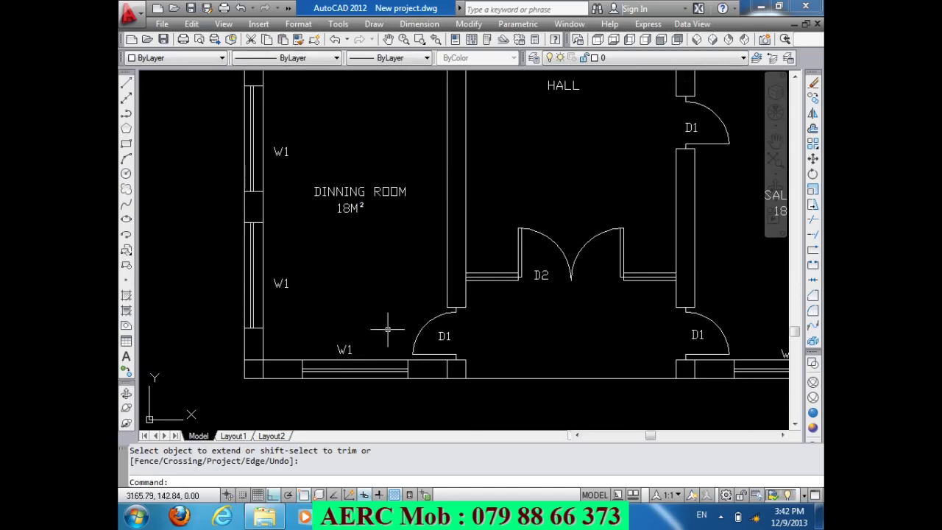
text(m)
key(Return)
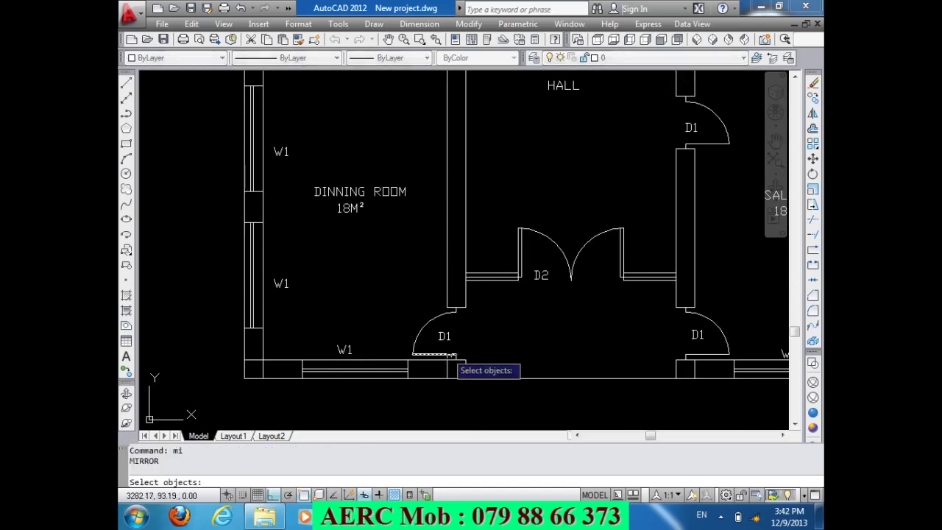
scroll(457, 362, up, 3)
click(460, 360)
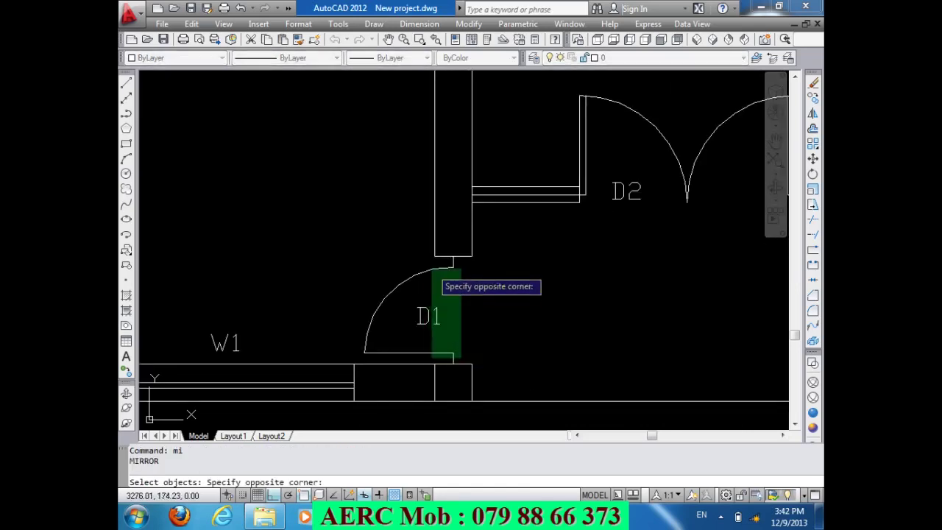
click(432, 257)
key(Return)
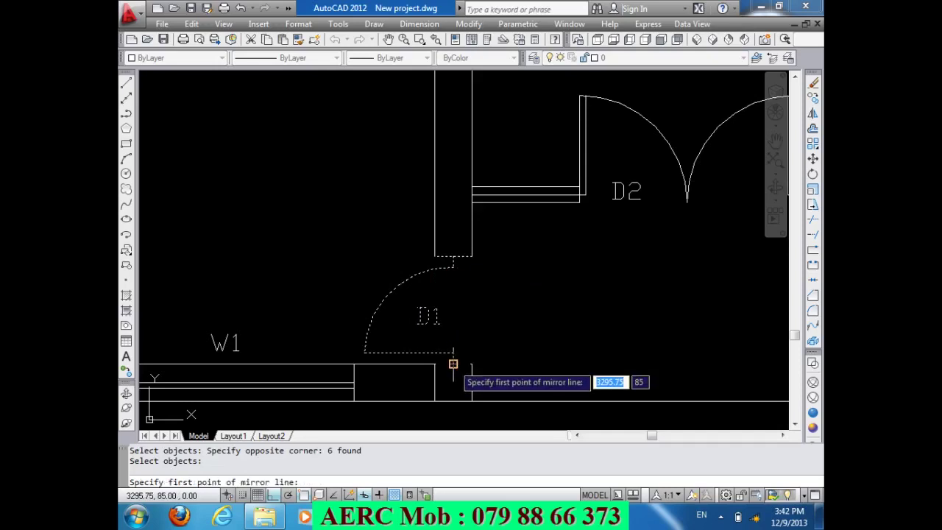
click(452, 355)
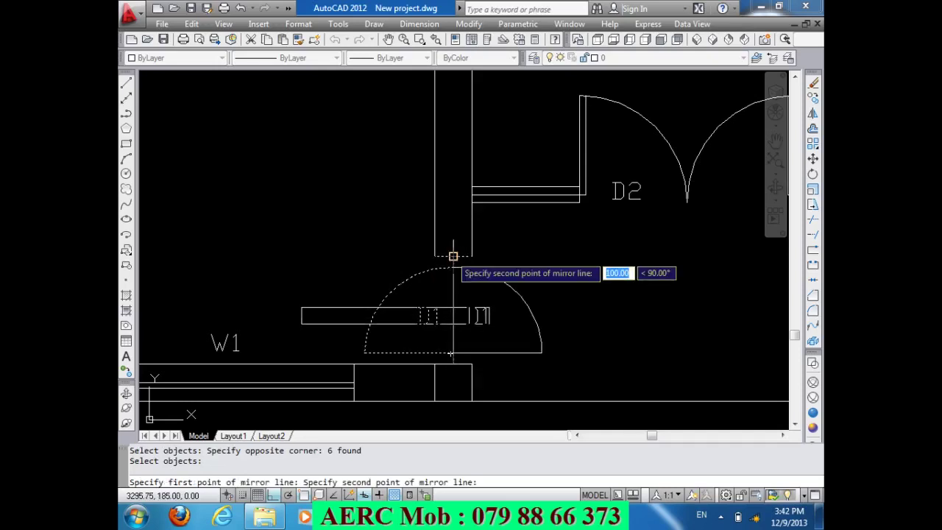
scroll(452, 254, down, 3)
scroll(451, 251, down, 3)
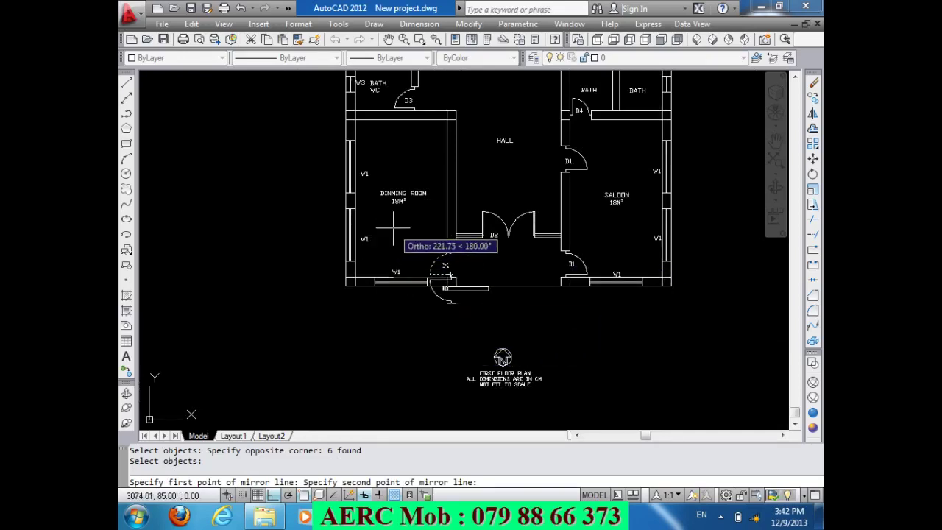
click(288, 239)
text(y)
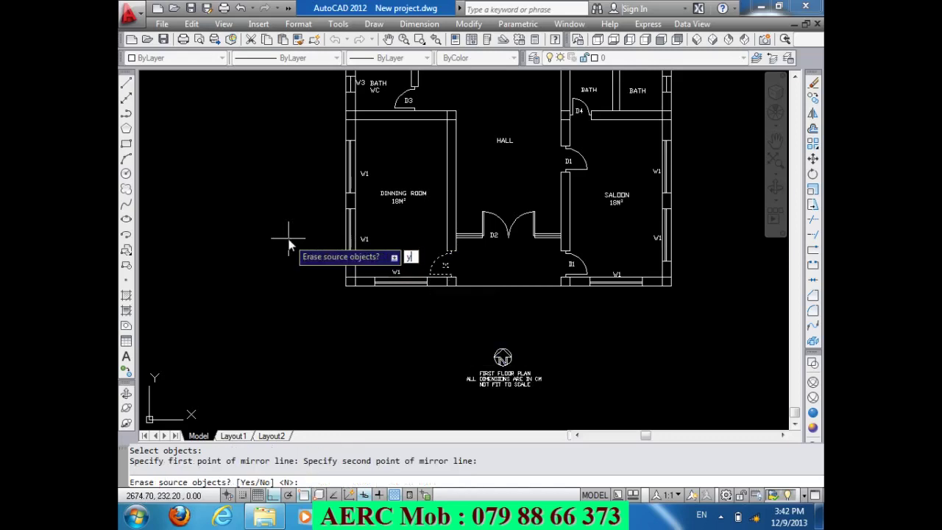
key(Return)
- Erase the D1 label of the mirrored door
scroll(444, 281, up, 5)
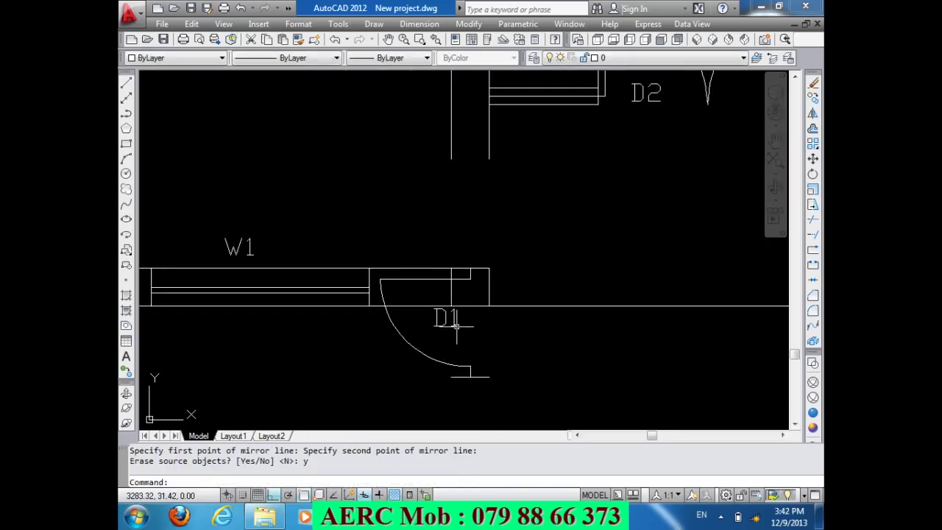
click(422, 314)
click(460, 333)
key(Delete)
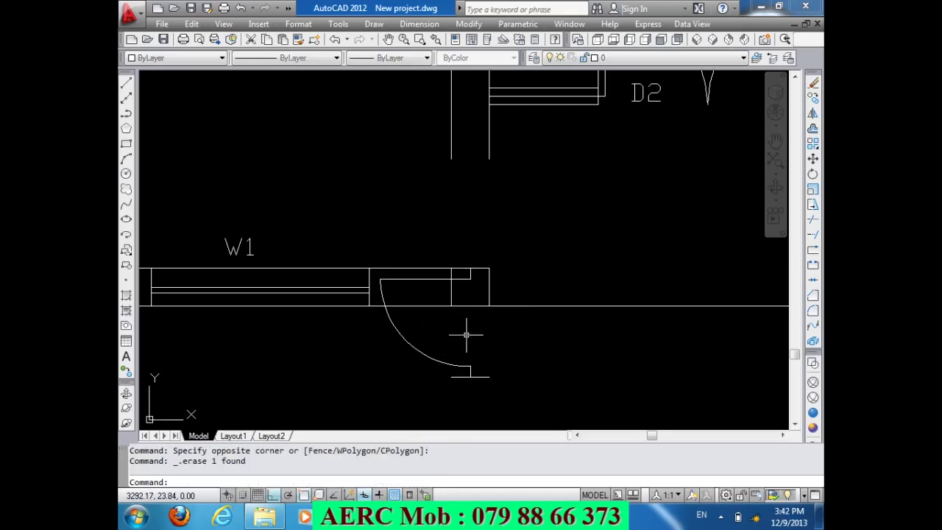
scroll(469, 330, down, 3)
scroll(487, 354, down, 2)
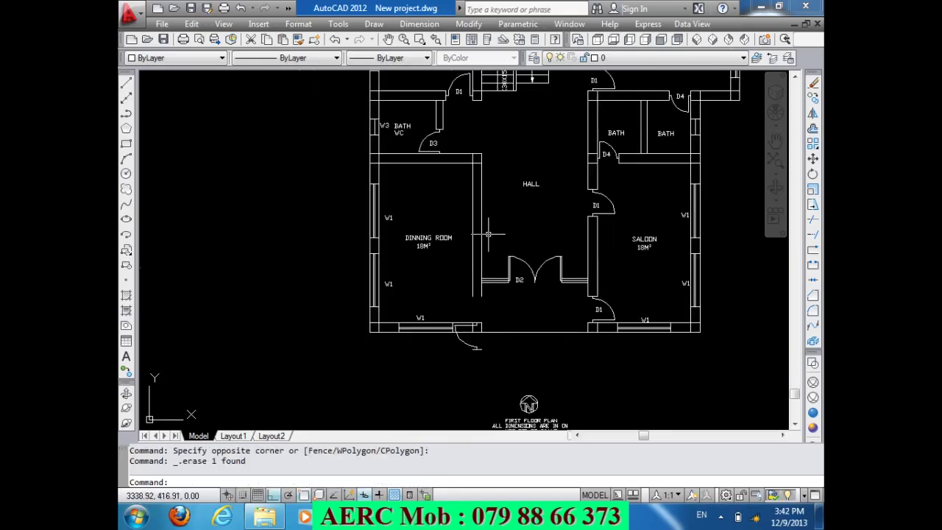
scroll(487, 263, up, 2)
scroll(475, 324, up, 2)
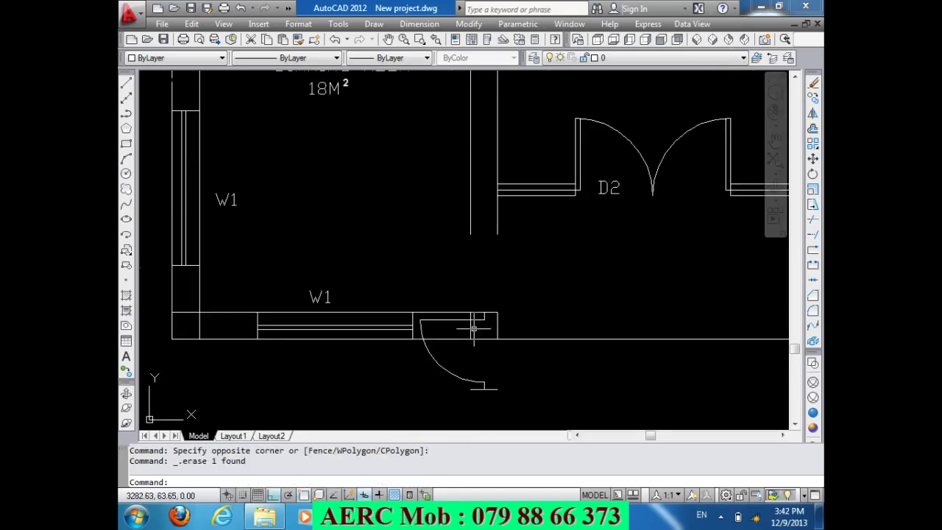
scroll(475, 327, down, 1)
scroll(487, 347, down, 2)
scroll(487, 347, up, 2)
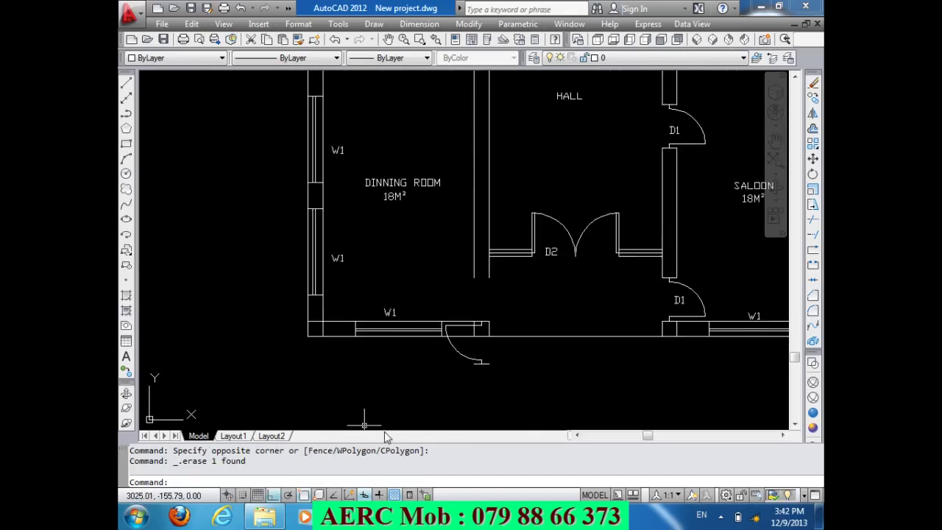
- Start moving the flipped door's five pieces, using its corner as the base point
text(m)
key(Return)
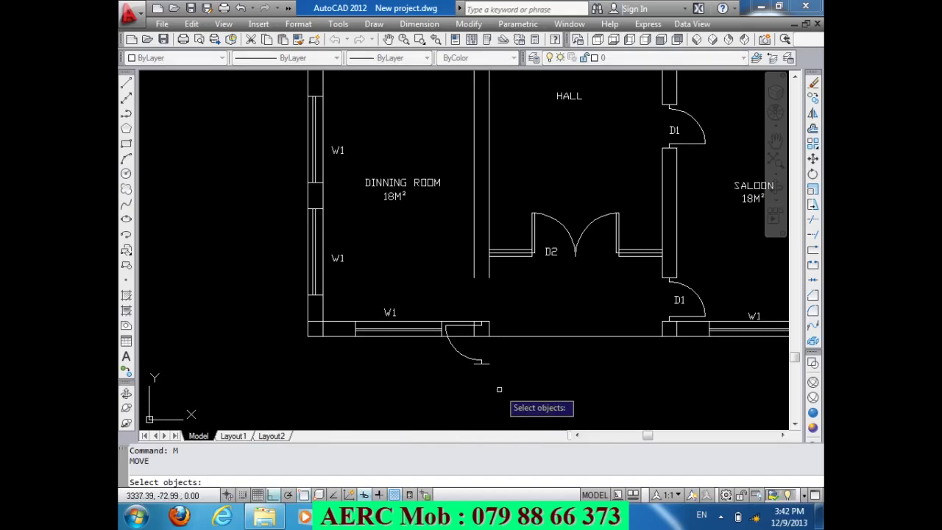
click(500, 389)
click(465, 347)
scroll(494, 332, up, 3)
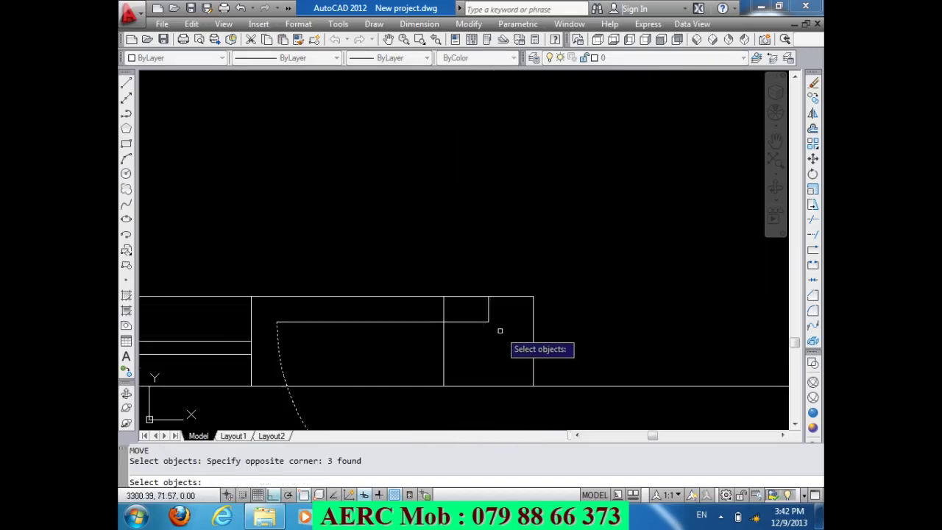
click(500, 330)
click(483, 306)
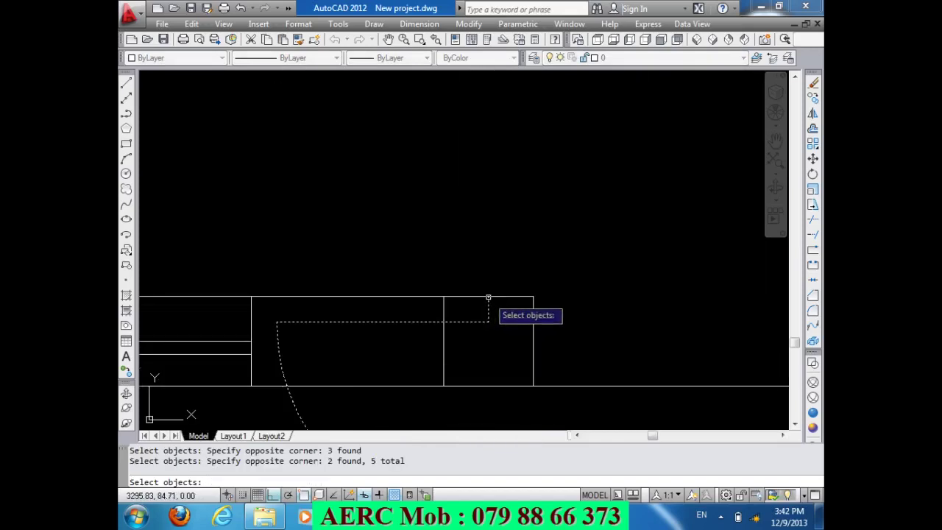
key(Return)
click(488, 296)
scroll(487, 296, down, 5)
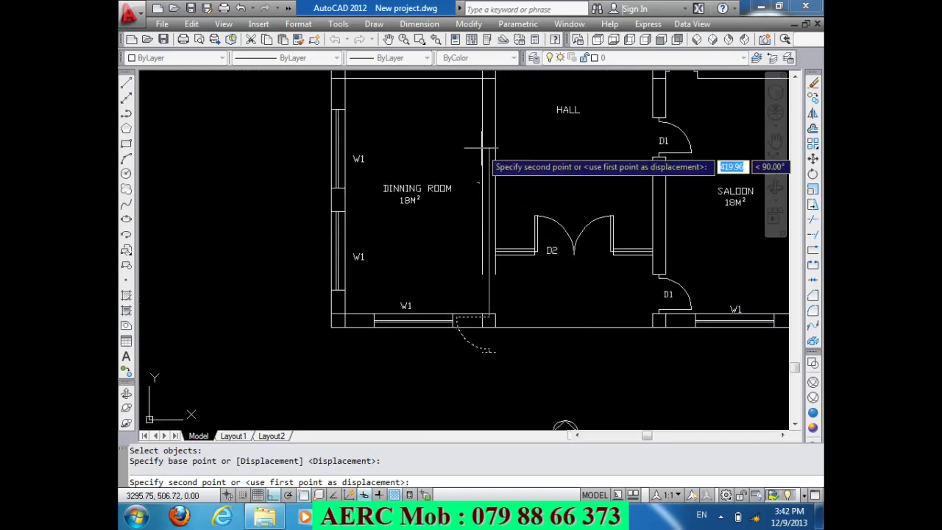
scroll(482, 169, down, 2)
scroll(480, 151, up, 3)
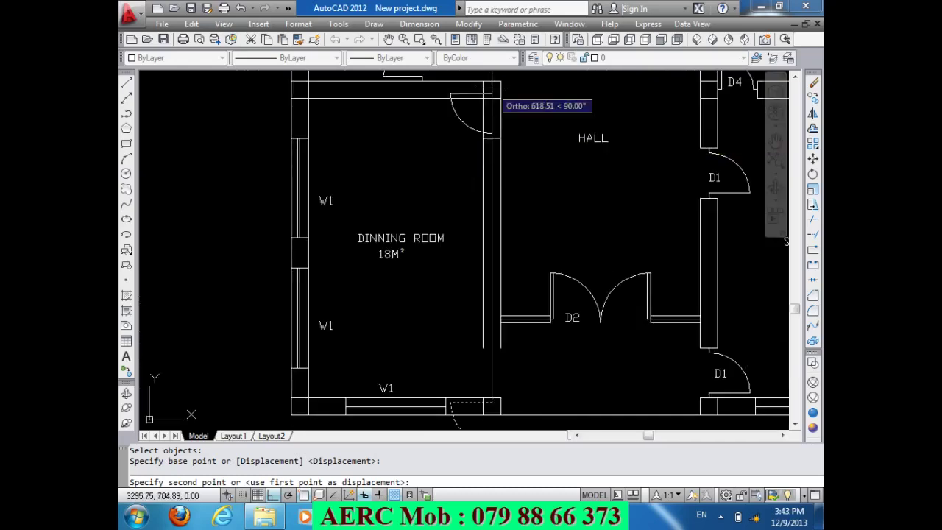
scroll(489, 96, up, 5)
- Place the door atop the dining room–hall wall and trim the wall lines across its opening
click(493, 127)
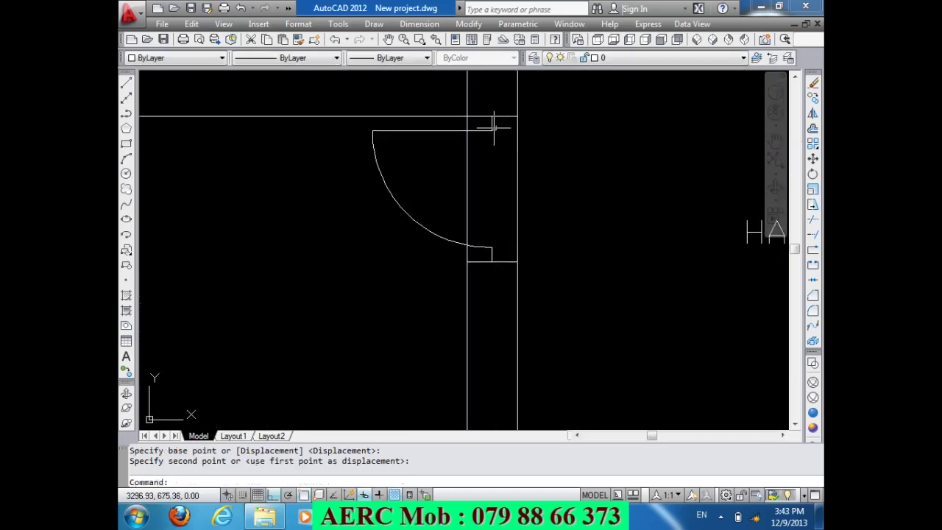
text(t)
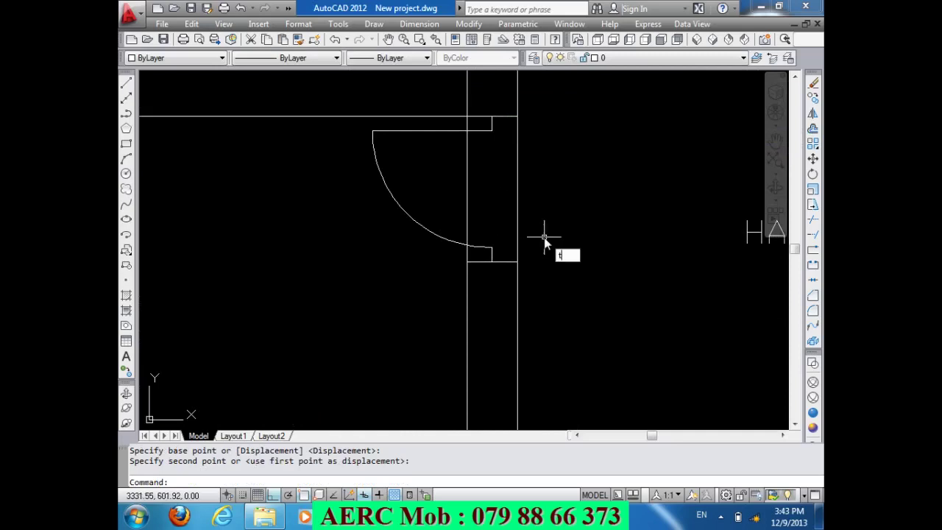
key(Return)
key(Return)
click(537, 174)
click(465, 174)
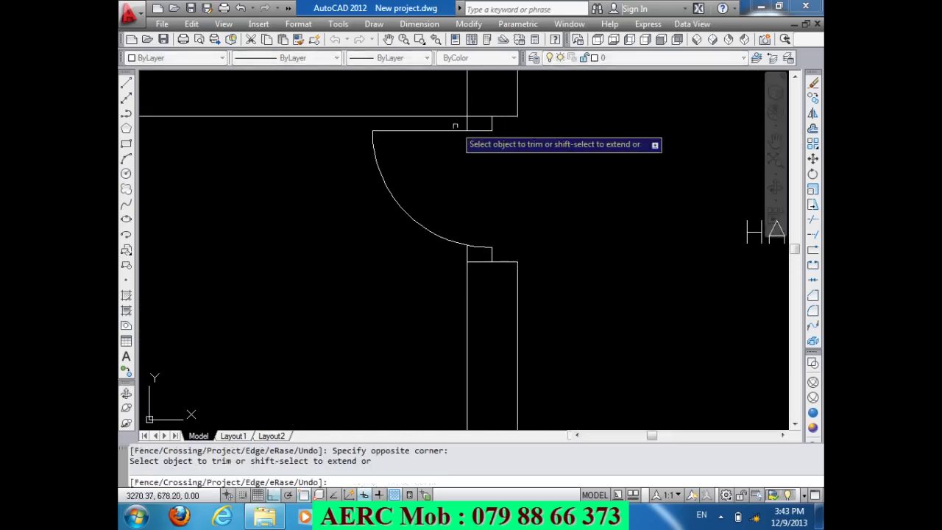
click(465, 123)
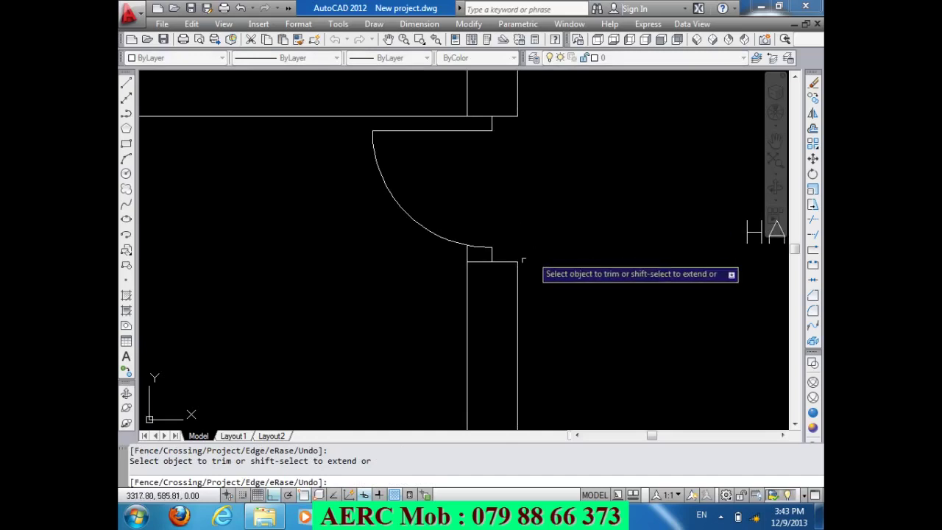
click(483, 255)
click(471, 254)
scroll(459, 217, down, 2)
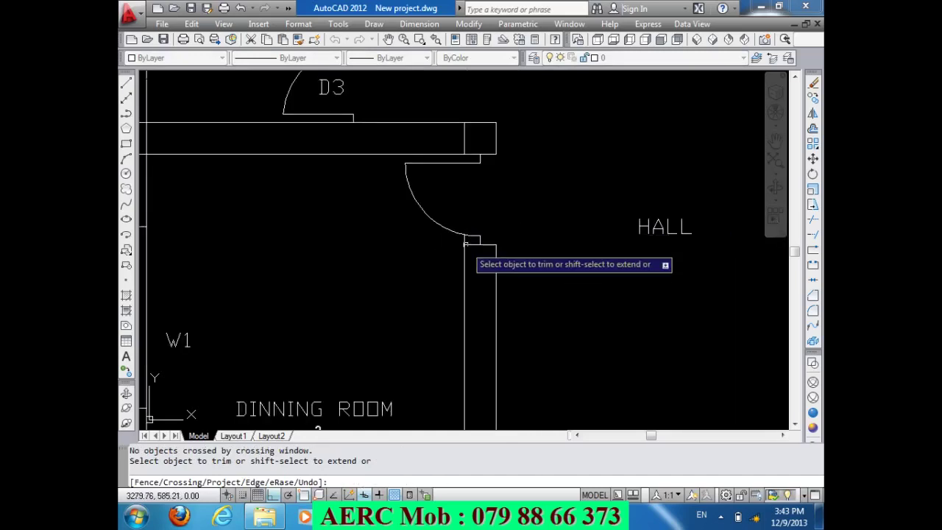
scroll(465, 239, down, 5)
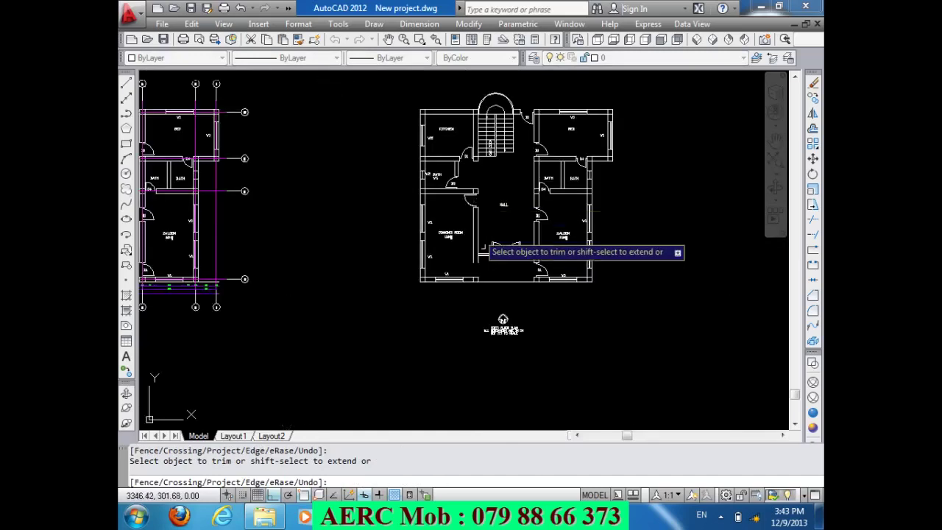
scroll(524, 276, up, 3)
key(Return)
- Erase the lower D1 door near the saloon and its D1 label
scroll(556, 287, up, 4)
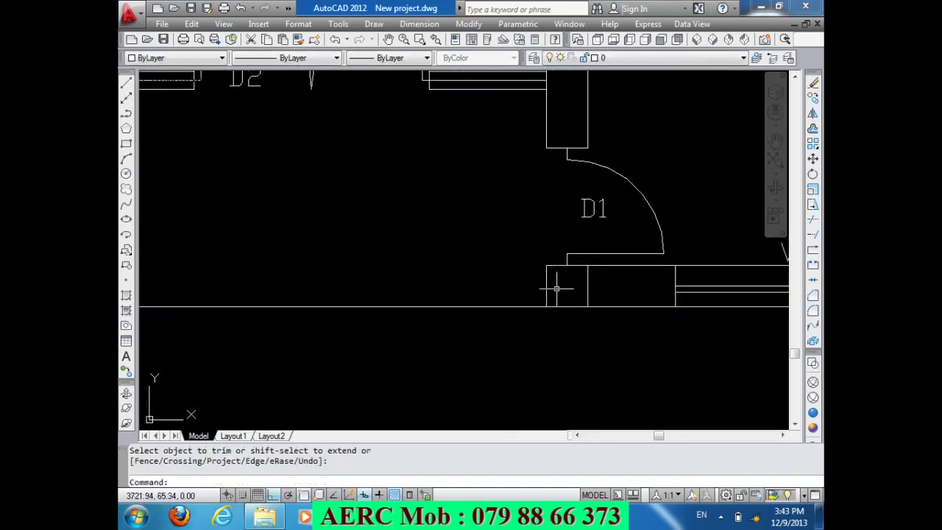
click(576, 261)
click(567, 150)
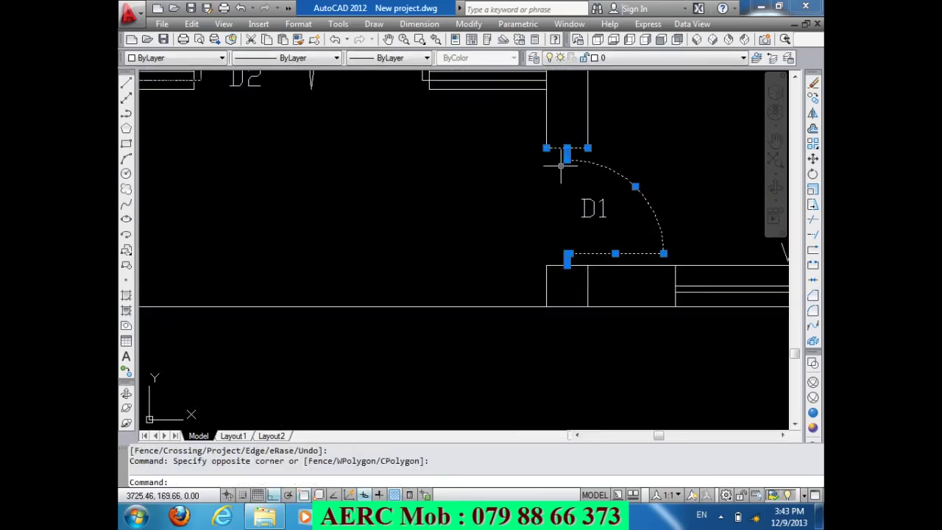
key(Delete)
scroll(560, 165, down, 2)
scroll(561, 165, down, 2)
click(601, 210)
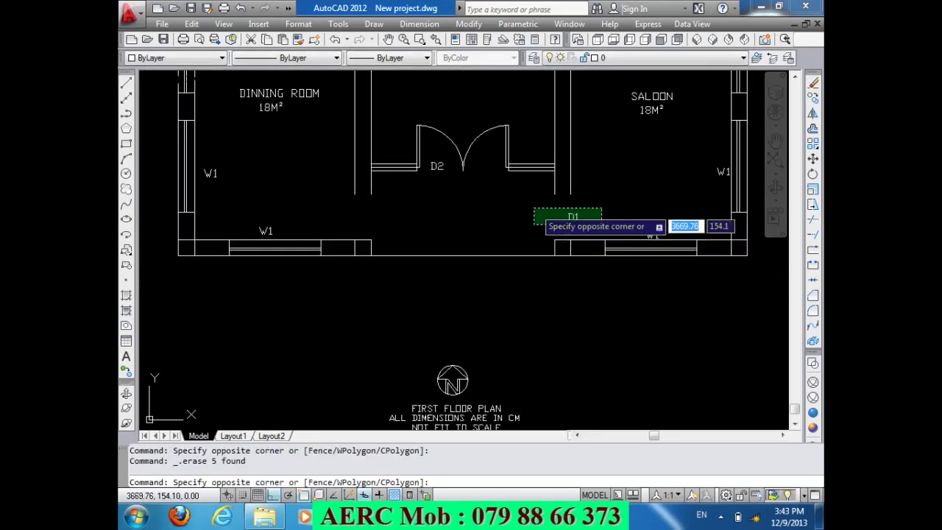
click(534, 220)
key(Delete)
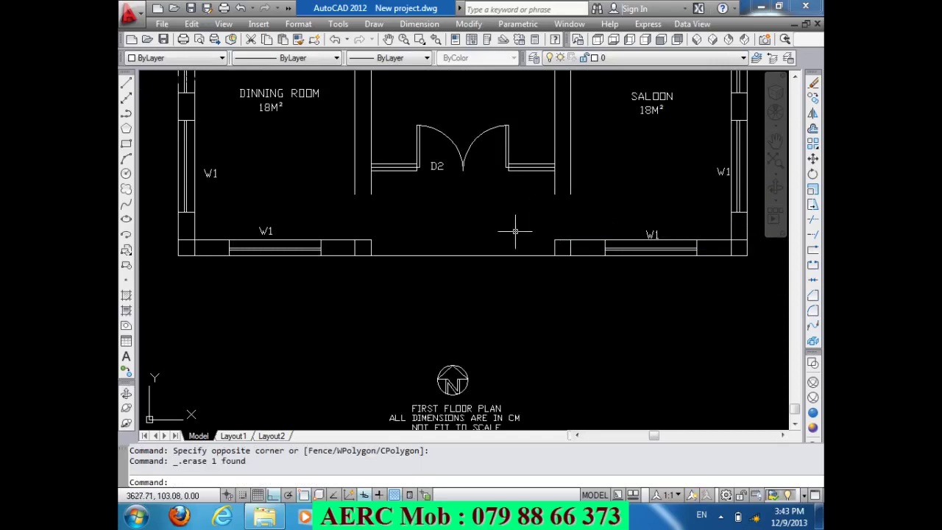
- Extend the left and right hall walls down to the bottom wall
text(ex)
key(Return)
key(Return)
click(402, 203)
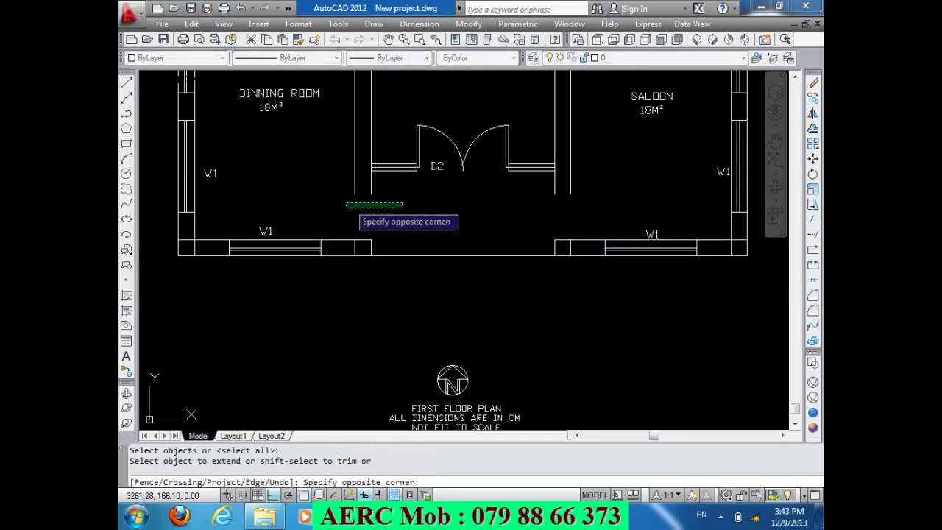
click(346, 207)
click(545, 213)
click(604, 206)
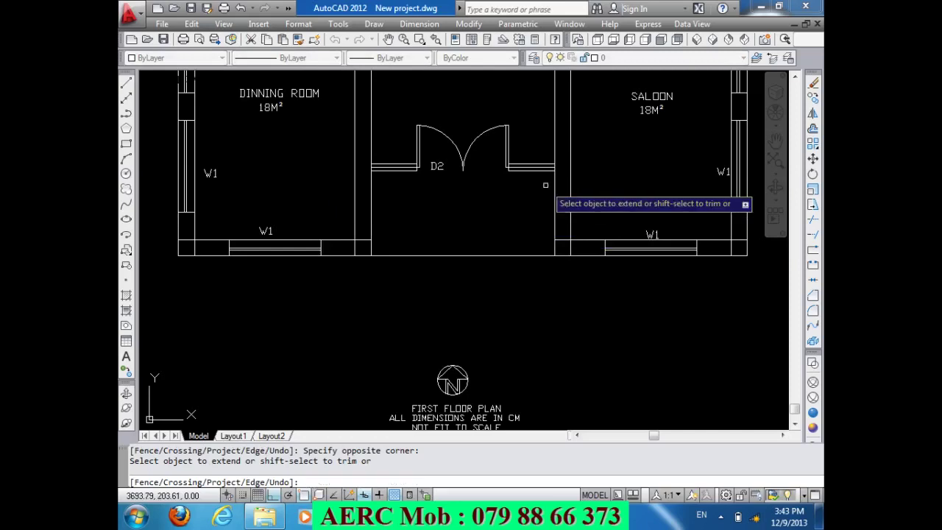
scroll(556, 346, down, 2)
scroll(555, 346, down, 2)
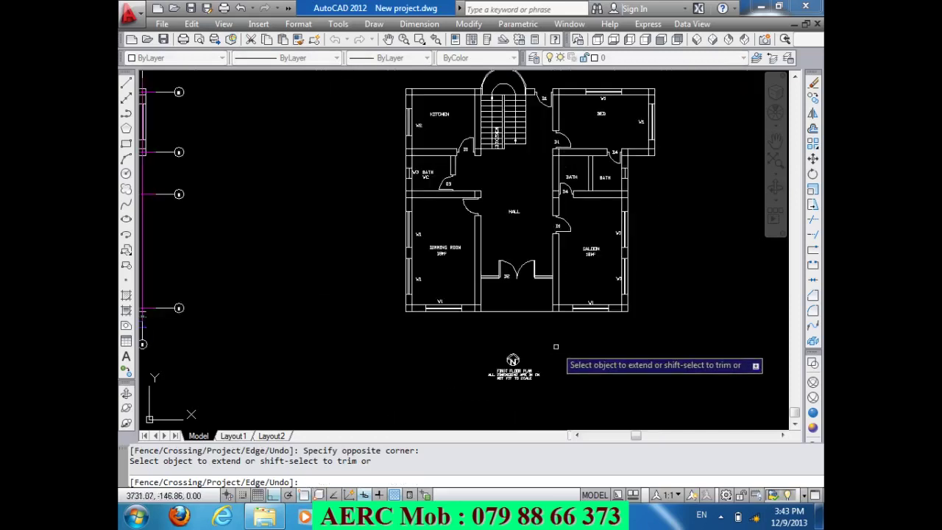
scroll(557, 265, up, 2)
scroll(574, 243, up, 2)
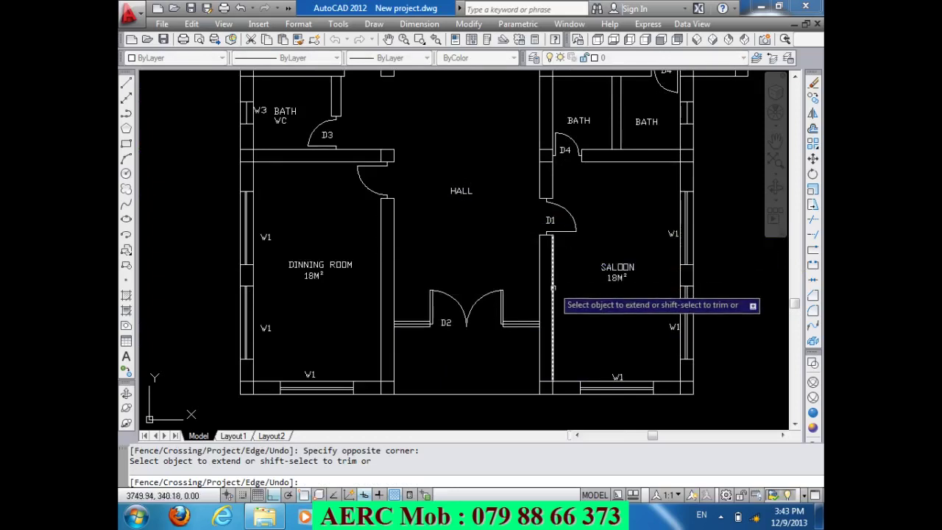
key(Return)
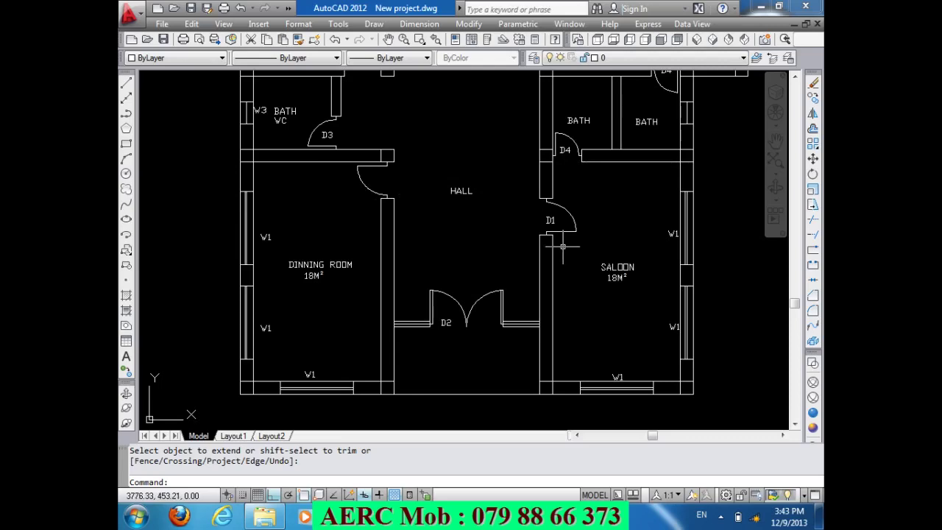
scroll(485, 286, down, 4)
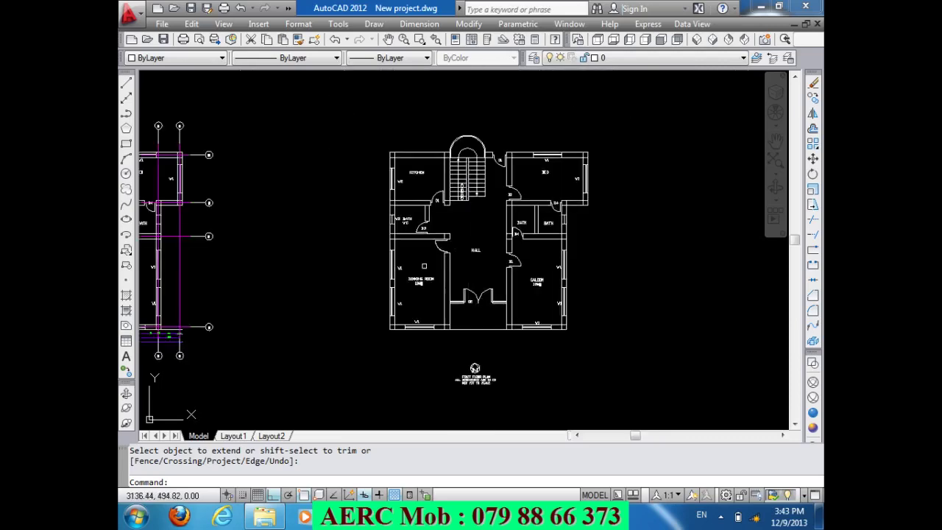
scroll(423, 266, up, 1)
scroll(423, 266, down, 4)
scroll(442, 201, up, 4)
scroll(442, 201, down, 1)
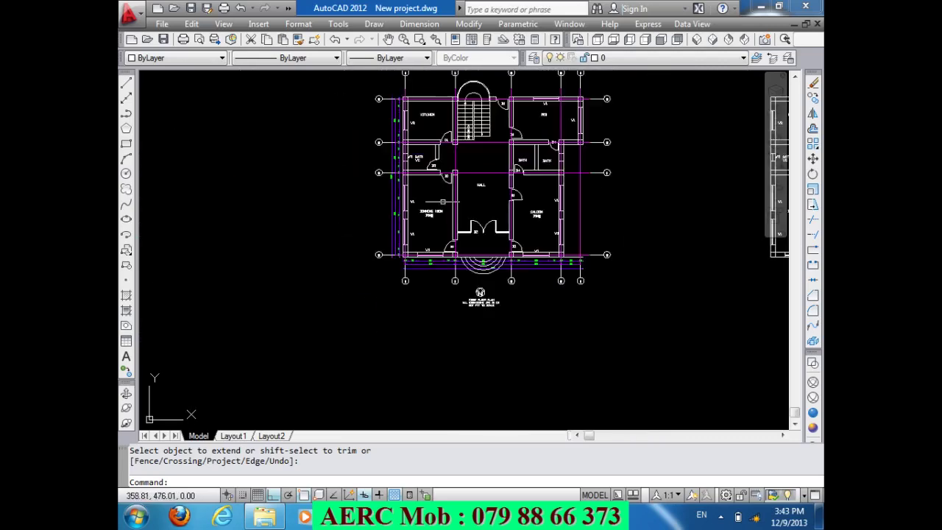
scroll(445, 133, up, 3)
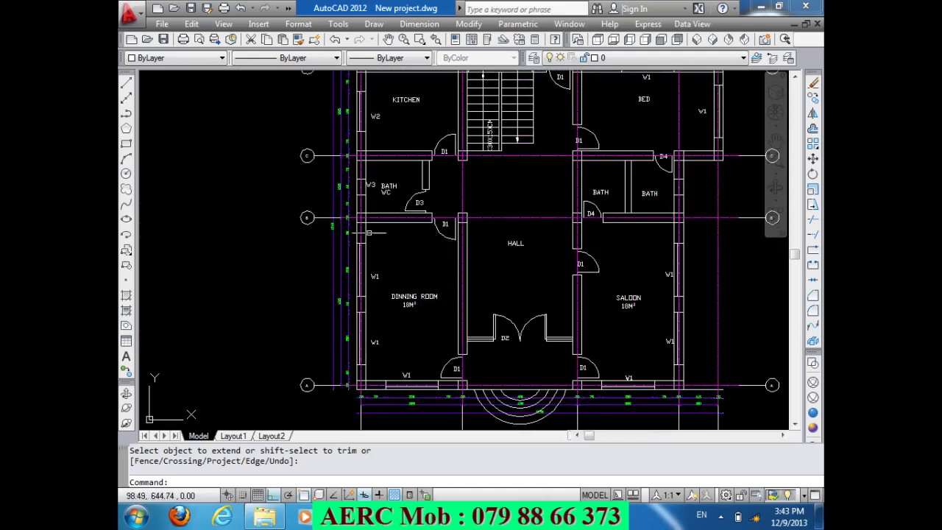
scroll(352, 222, down, 7)
scroll(537, 221, up, 7)
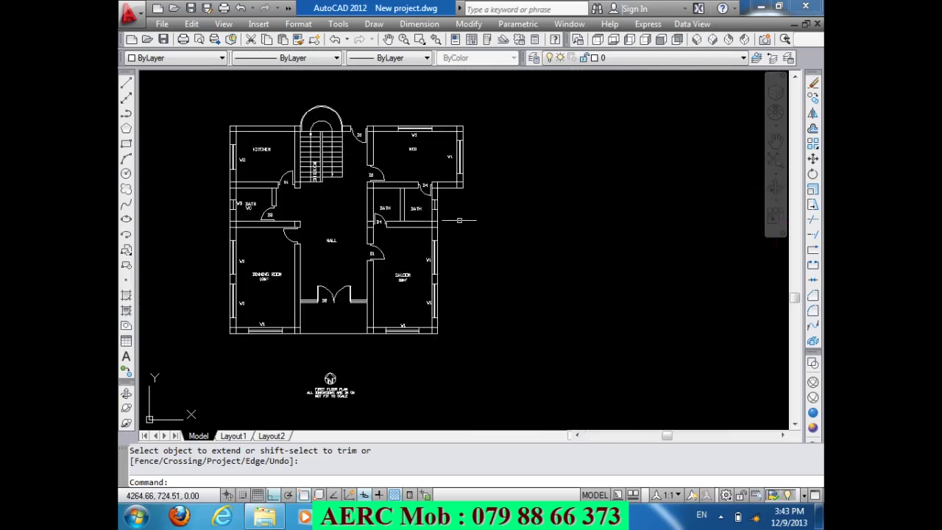
scroll(450, 221, down, 2)
scroll(353, 210, up, 1)
scroll(327, 202, up, 2)
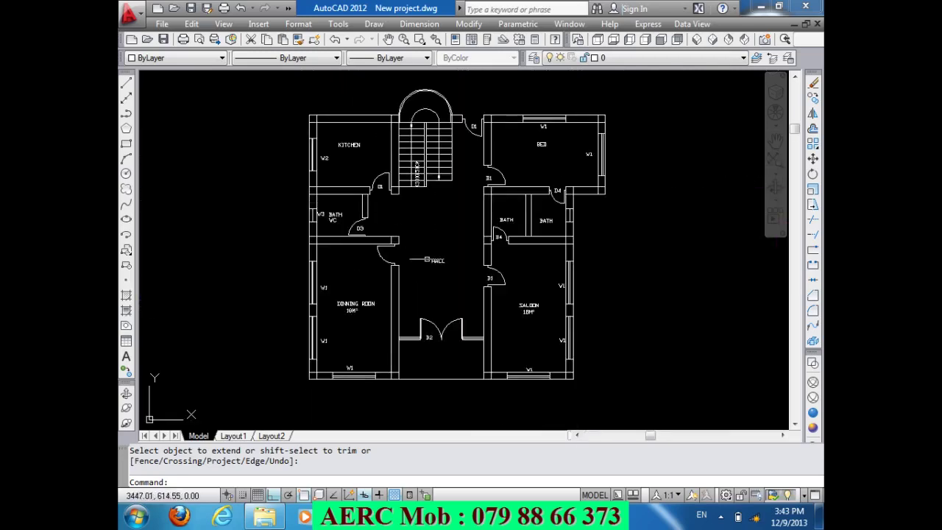
scroll(531, 312, up, 5)
- Change the SALOON label text to BED
click(530, 292)
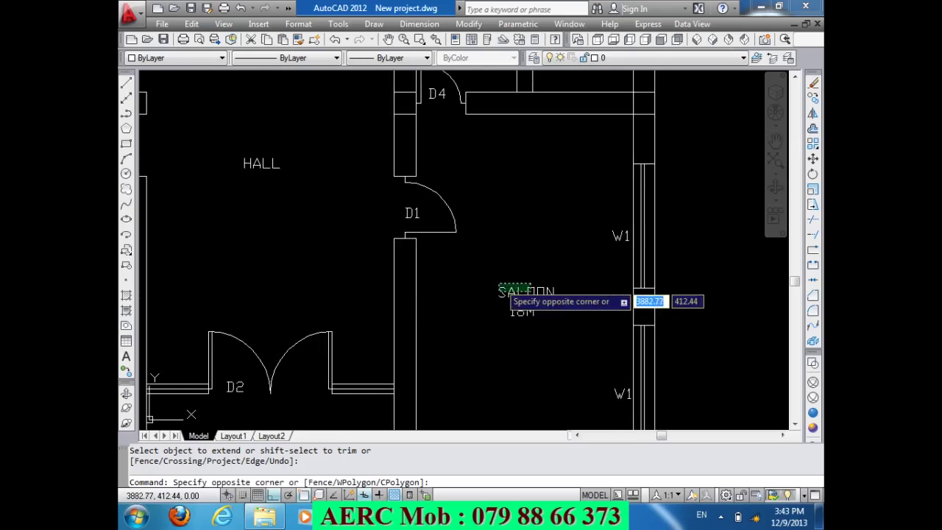
click(498, 285)
double_click(548, 294)
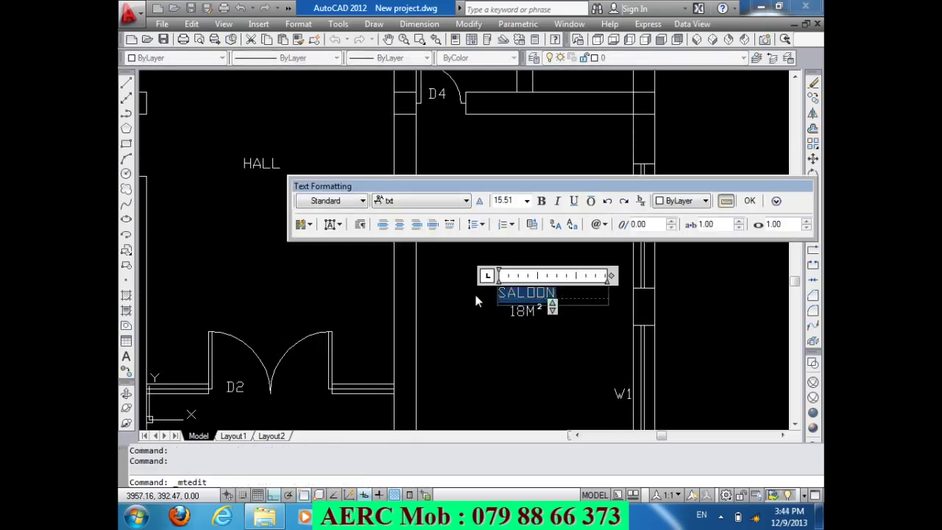
text(BED)
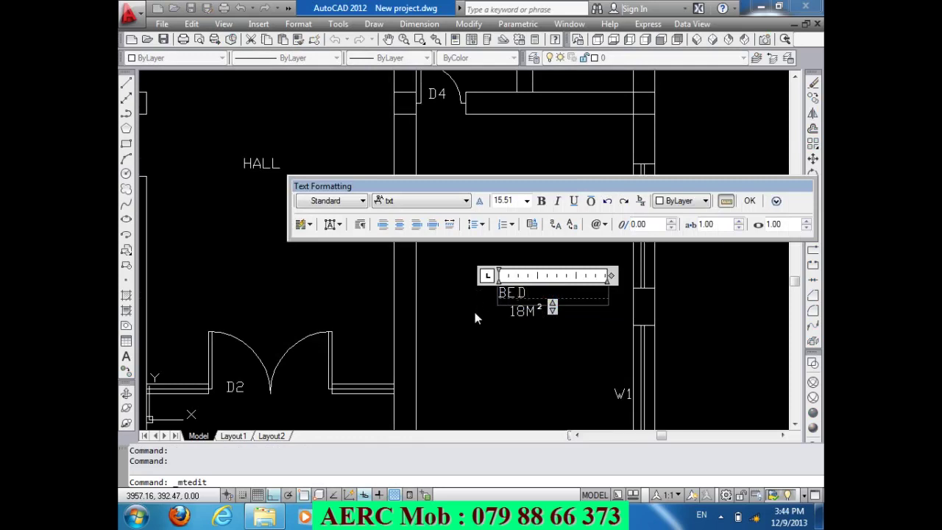
click(474, 318)
- Cancel the 18M² text selection and turn Ortho off
click(500, 331)
key(Return)
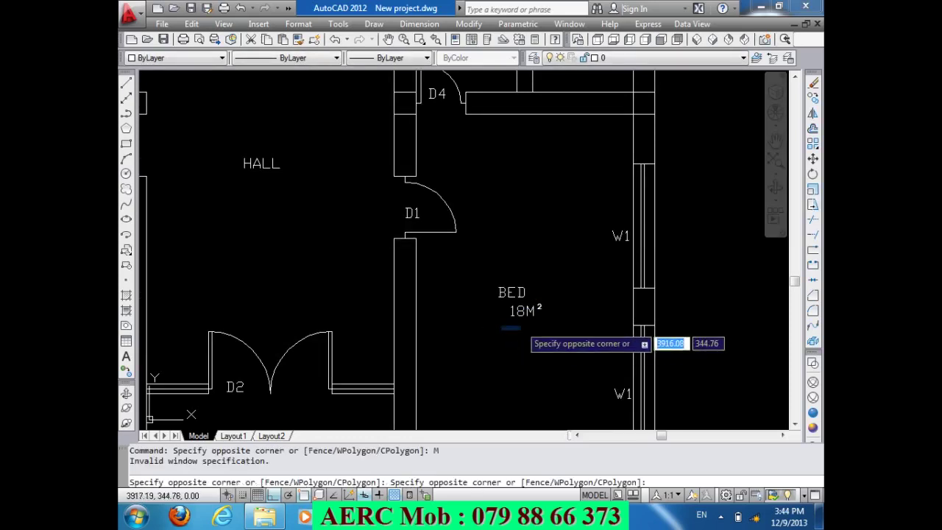
click(543, 305)
key(Escape)
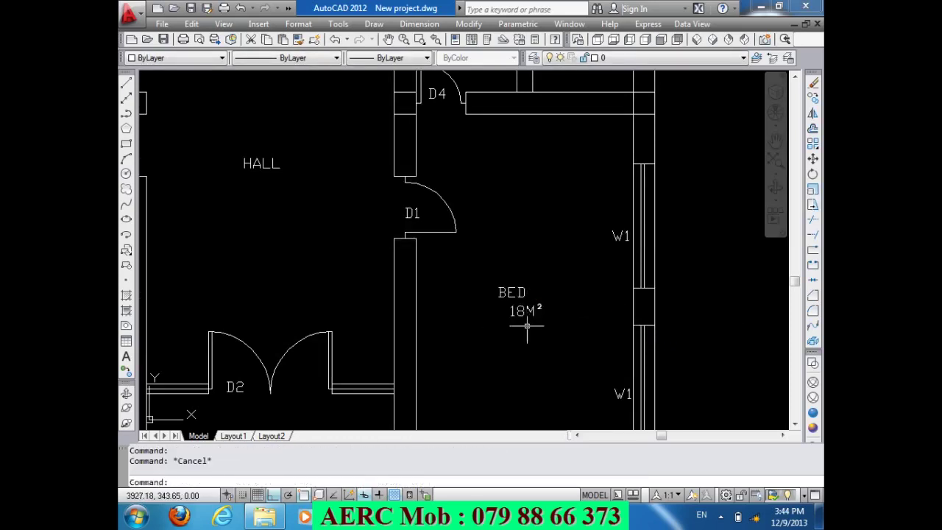
click(273, 495)
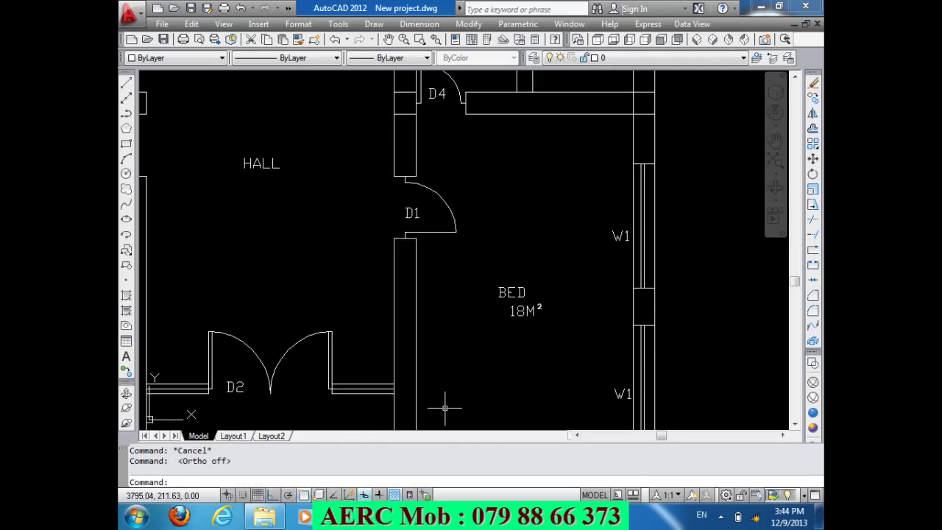
text(M)
- Move the 18M² text to sit right after BED
key(Return)
click(529, 313)
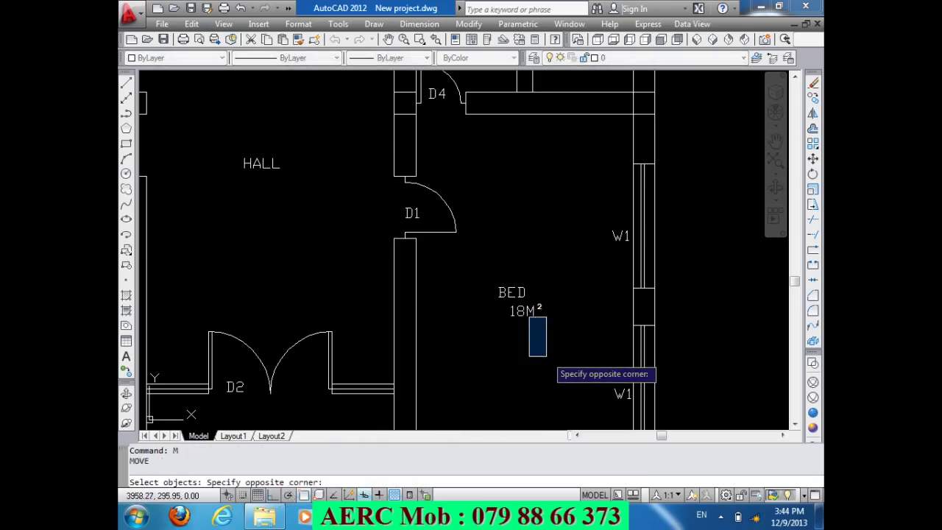
click(515, 324)
click(519, 313)
key(Return)
click(541, 359)
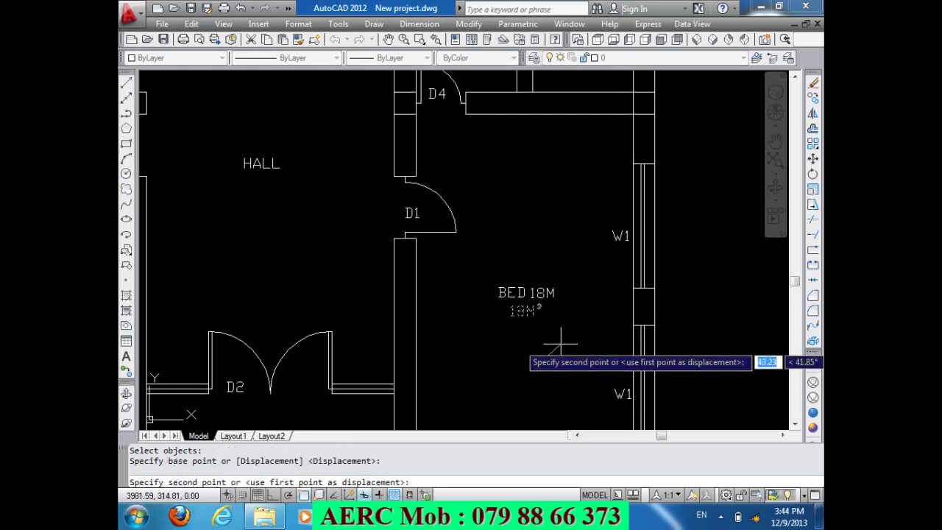
click(560, 342)
scroll(560, 357, down, 2)
scroll(514, 345, down, 2)
scroll(405, 345, up, 3)
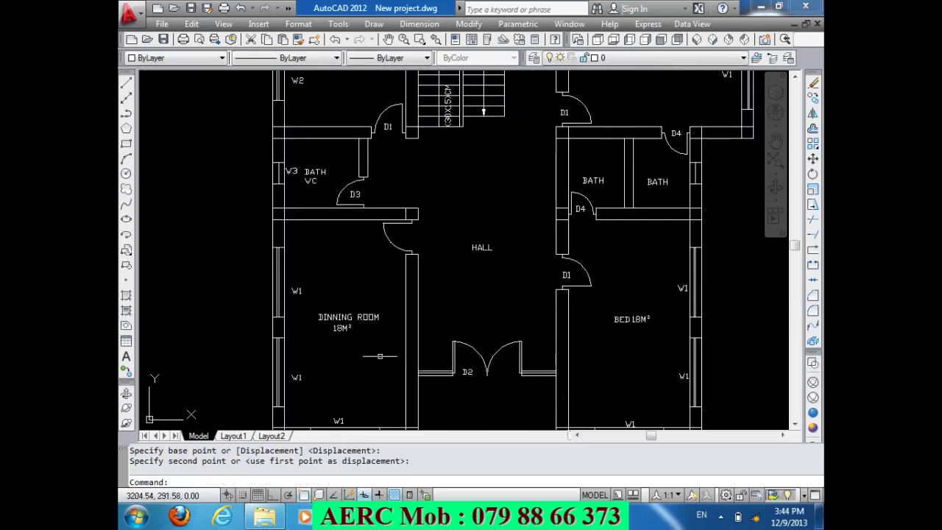
- Erase the DINNING ROOM label
click(364, 357)
click(324, 306)
key(Delete)
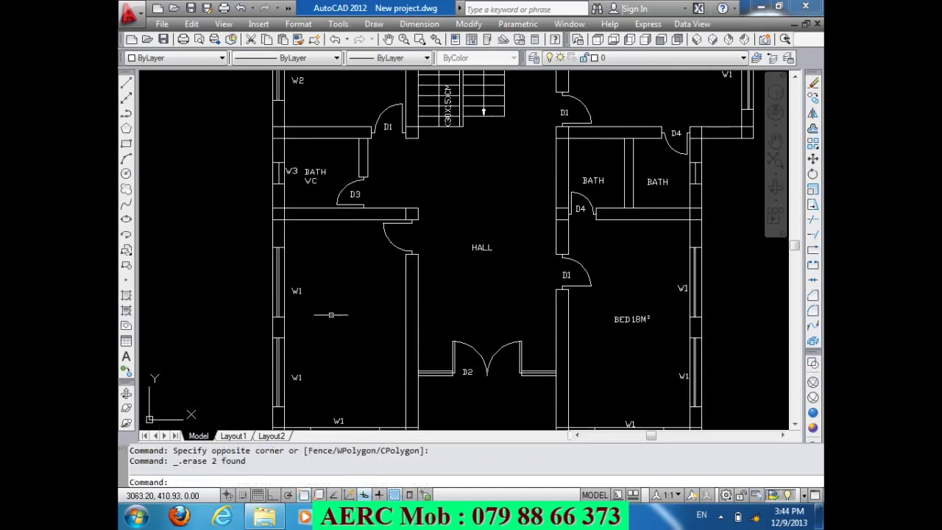
- Copy the BED18M² label into the left room with CO
text(co)
key(Return)
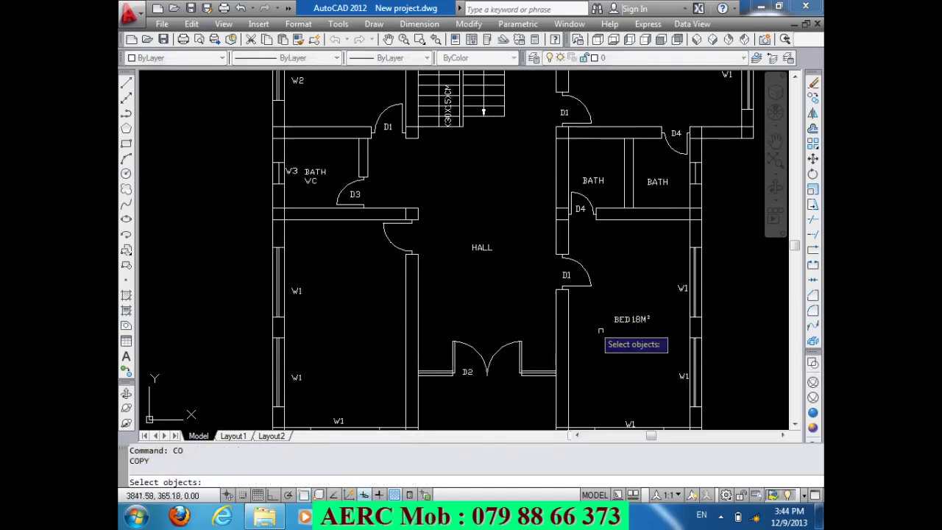
click(652, 338)
click(613, 308)
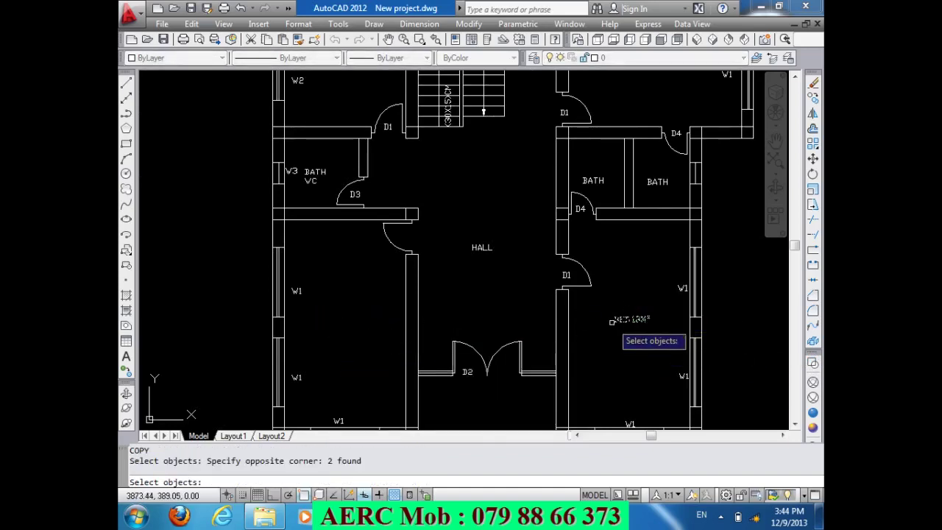
key(Return)
click(613, 321)
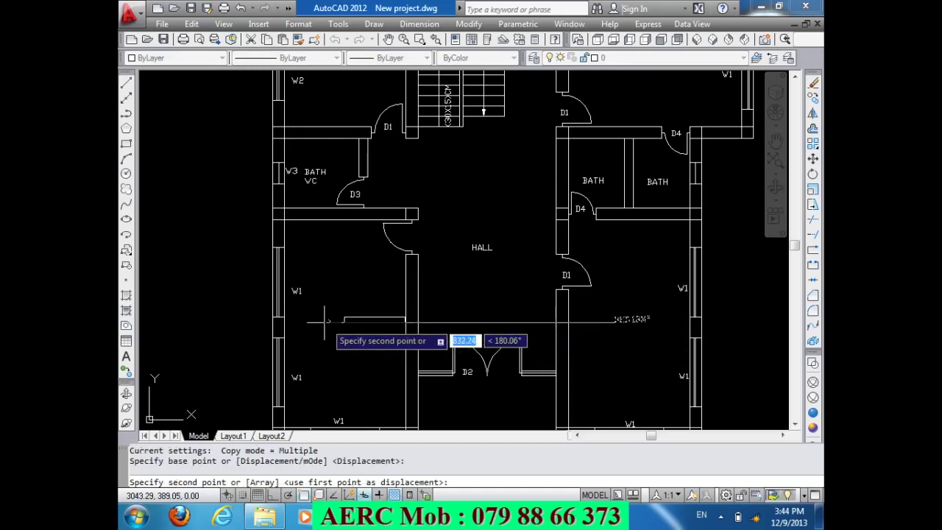
click(319, 321)
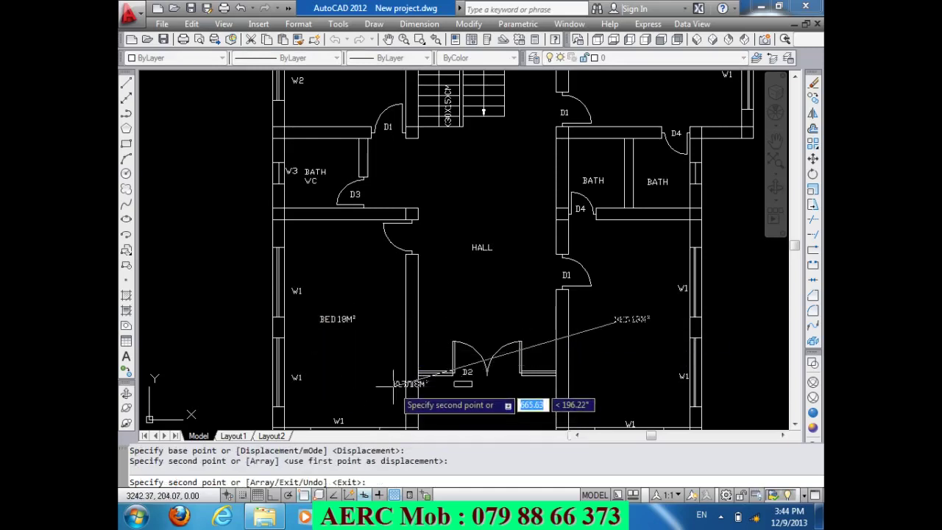
key(Return)
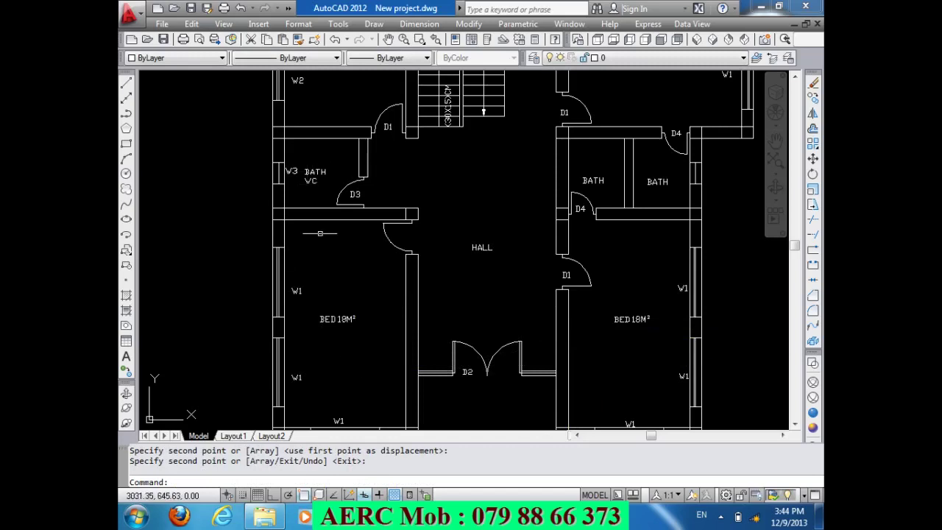
scroll(320, 242, down, 3)
scroll(323, 139, up, 4)
scroll(331, 154, up, 2)
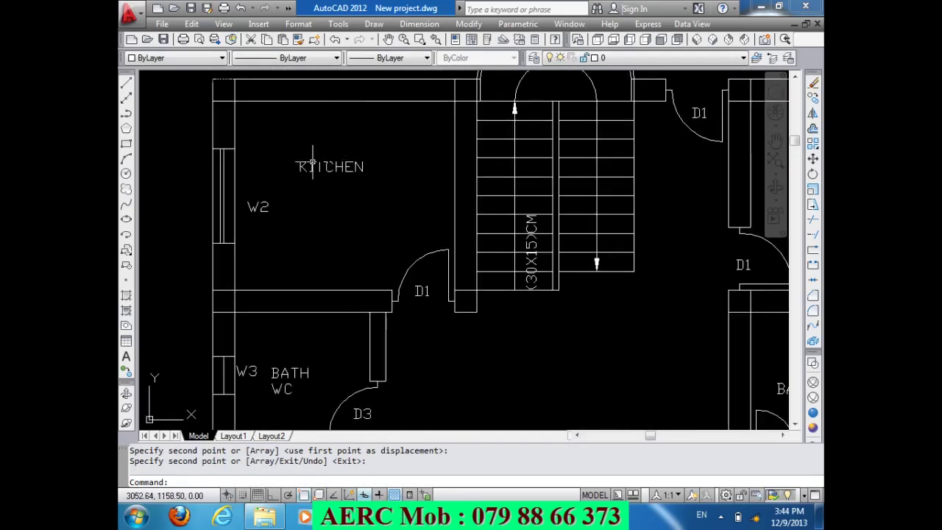
- Change the KITCHEN label text to STUDY ROOM
double_click(312, 164)
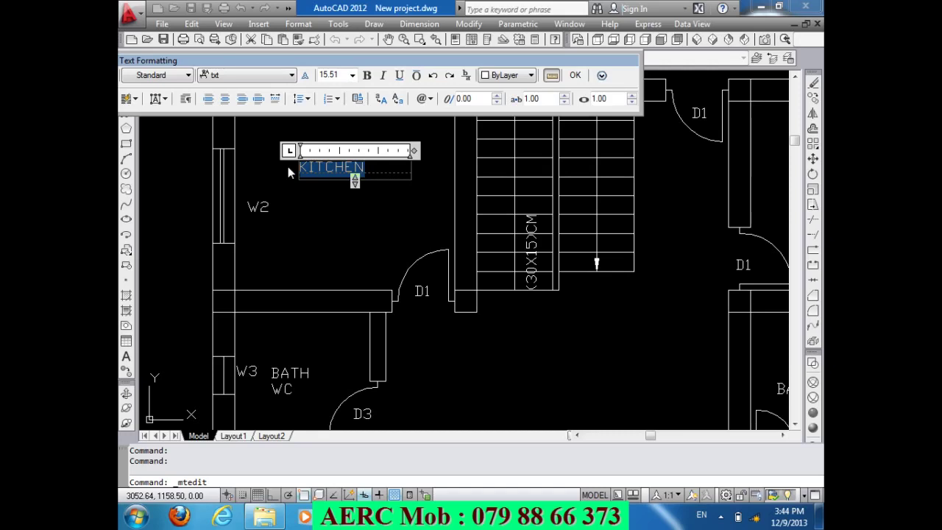
text(STU)
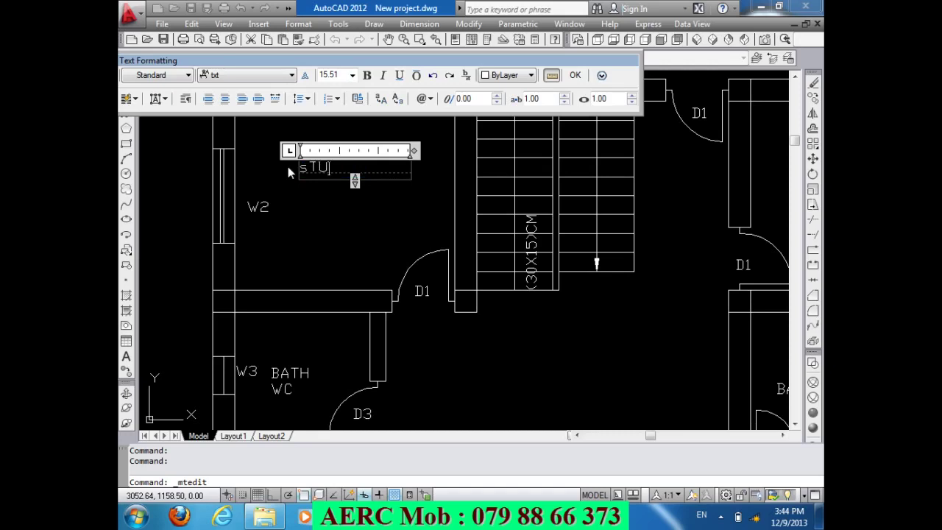
text(DY ROO)
text(M)
click(349, 206)
- Select the D1 door arc and wall lines by the stairs
scroll(323, 190, down, 2)
scroll(346, 147, up, 2)
scroll(331, 152, down, 2)
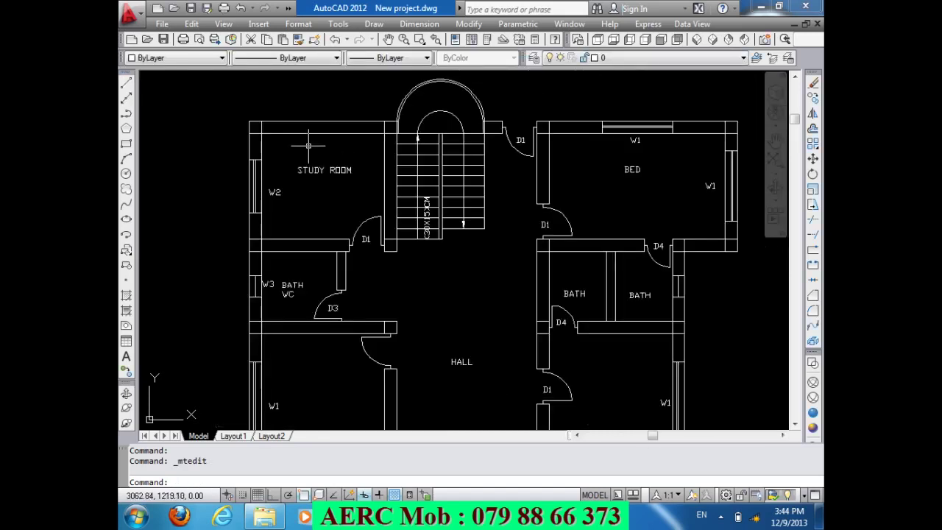
scroll(513, 135, up, 5)
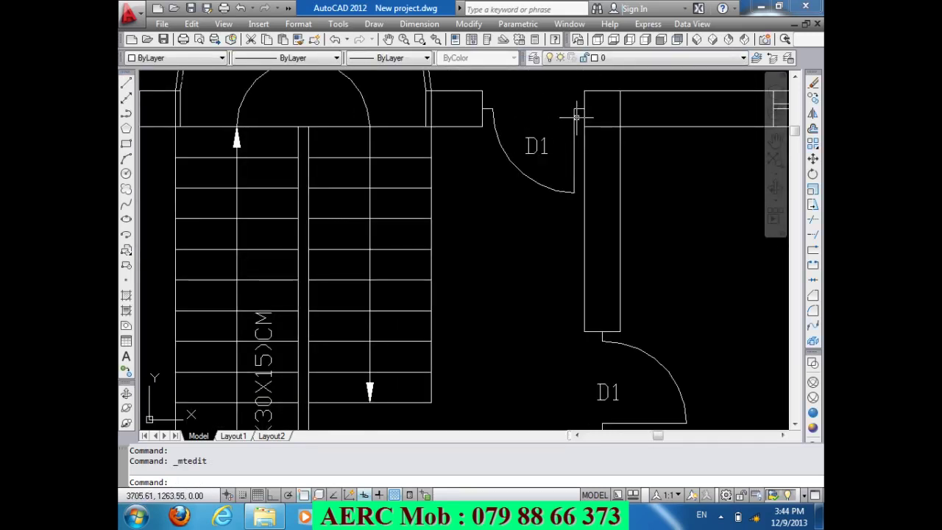
click(578, 117)
click(465, 91)
click(514, 126)
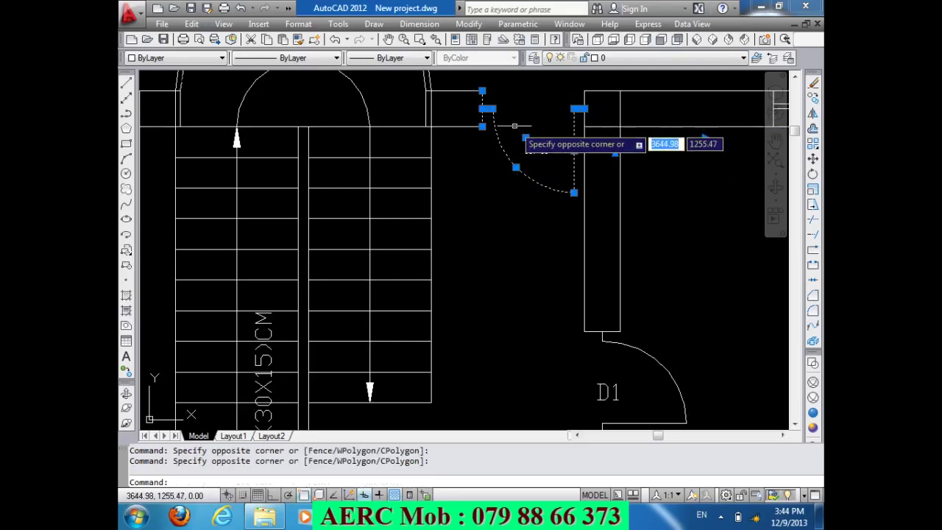
click(537, 183)
key(Delete)
text(EX)
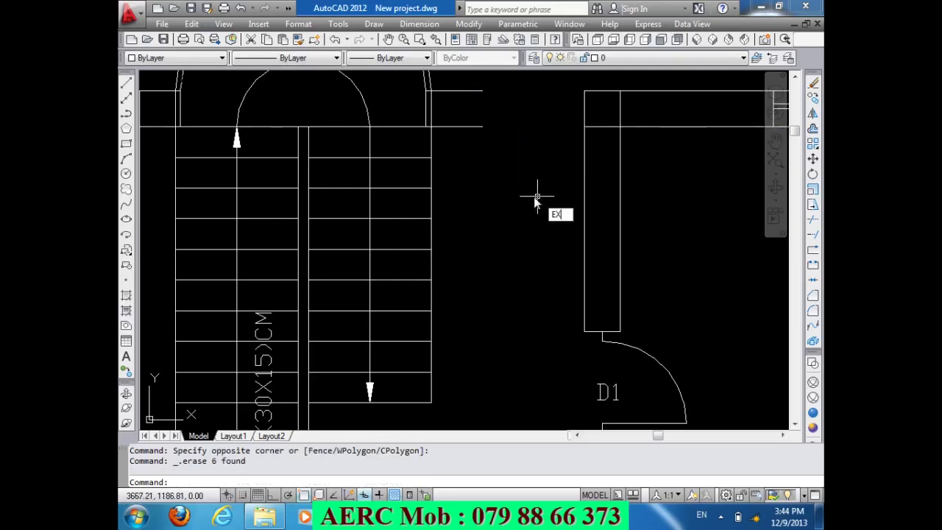
key(Return)
key(Return)
click(515, 182)
click(458, 86)
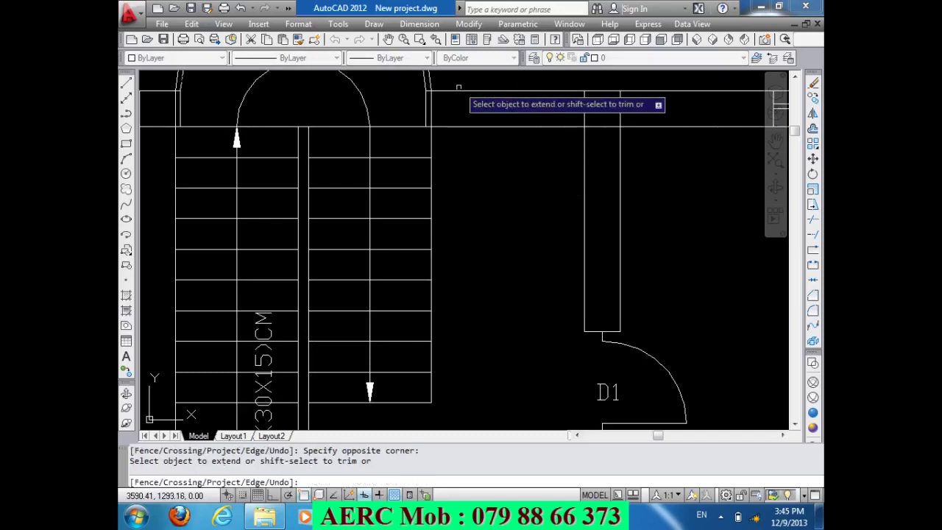
key(Return)
scroll(495, 160, down, 4)
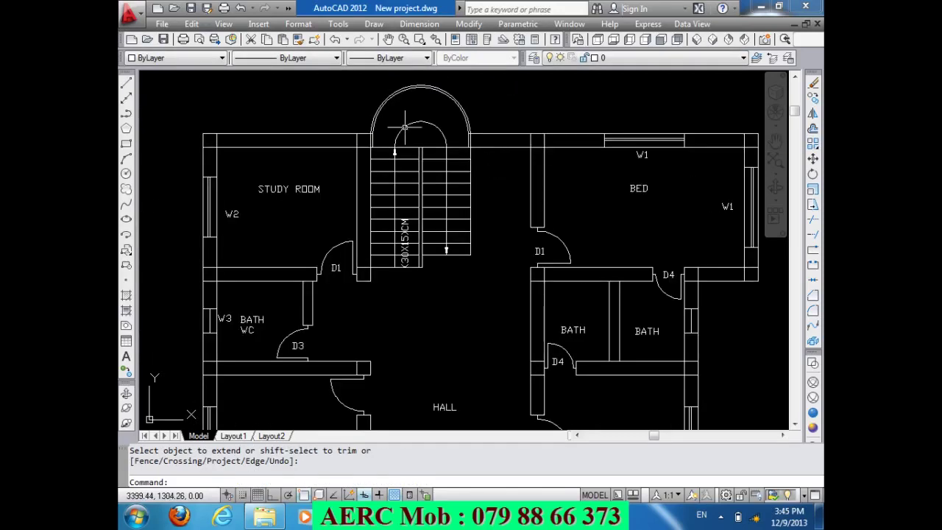
scroll(417, 119, down, 4)
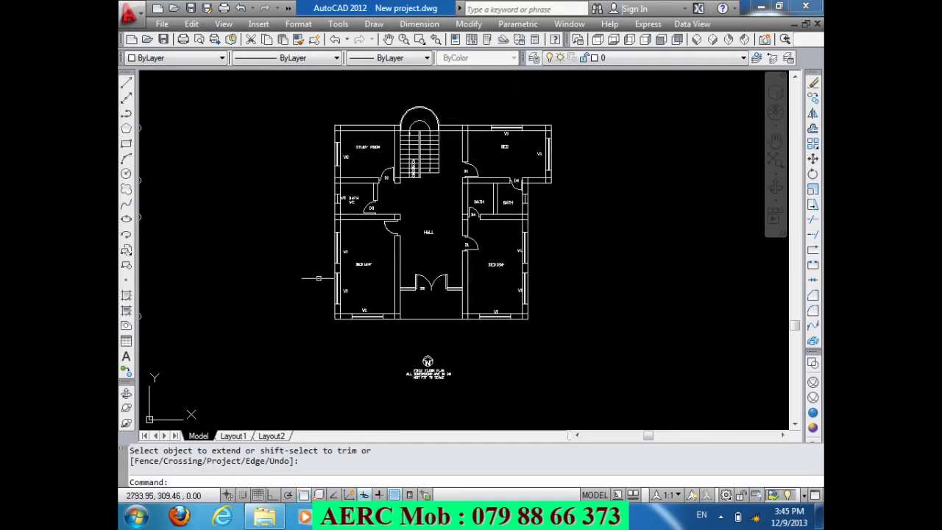
scroll(326, 281, up, 3)
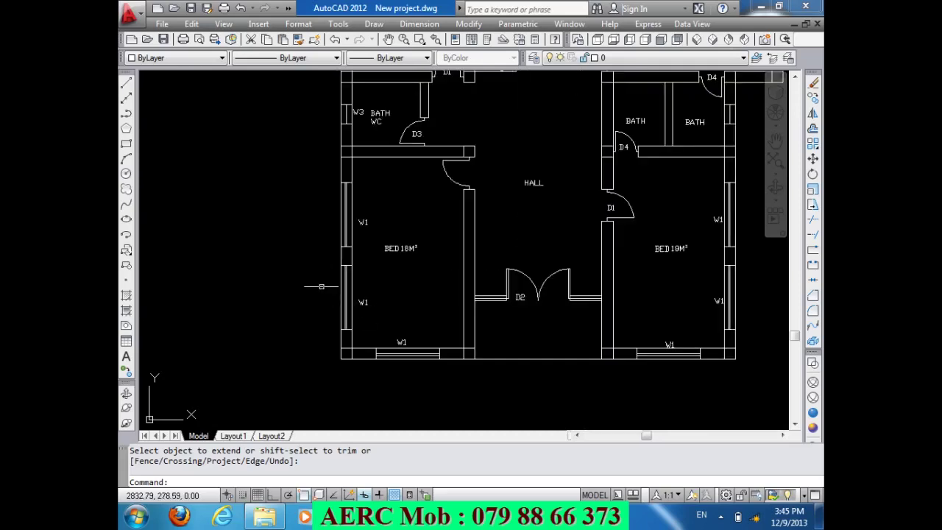
scroll(344, 312, up, 2)
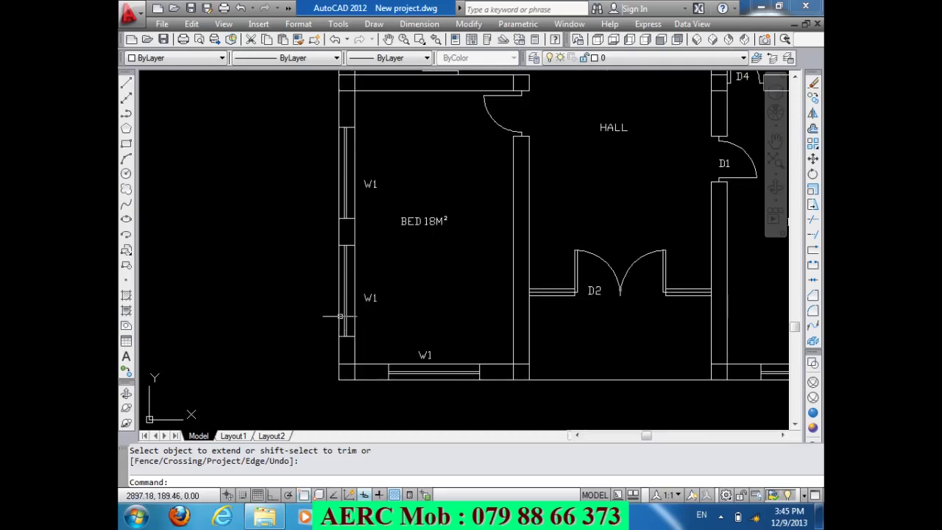
scroll(355, 303, down, 2)
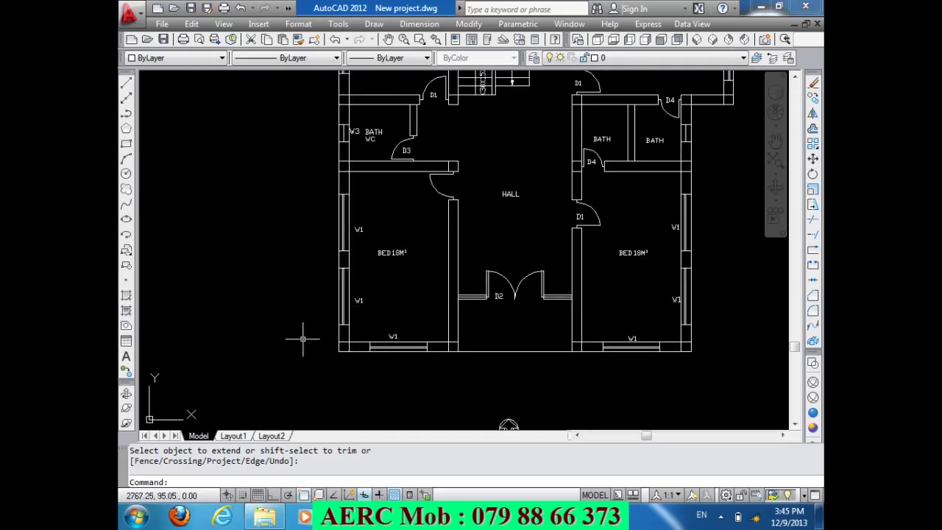
scroll(302, 339, down, 2)
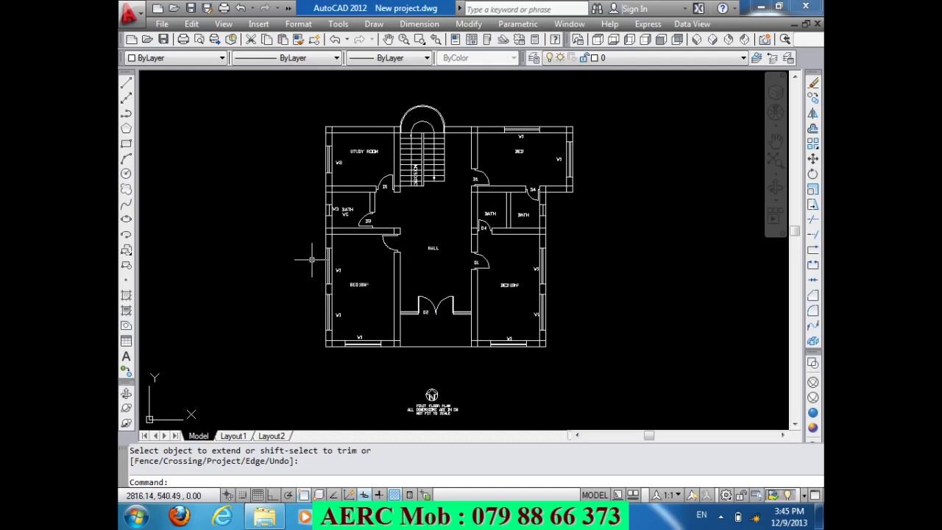
- Offset the left outer wall 70 units outward
scroll(317, 315, up, 2)
scroll(305, 349, down, 2)
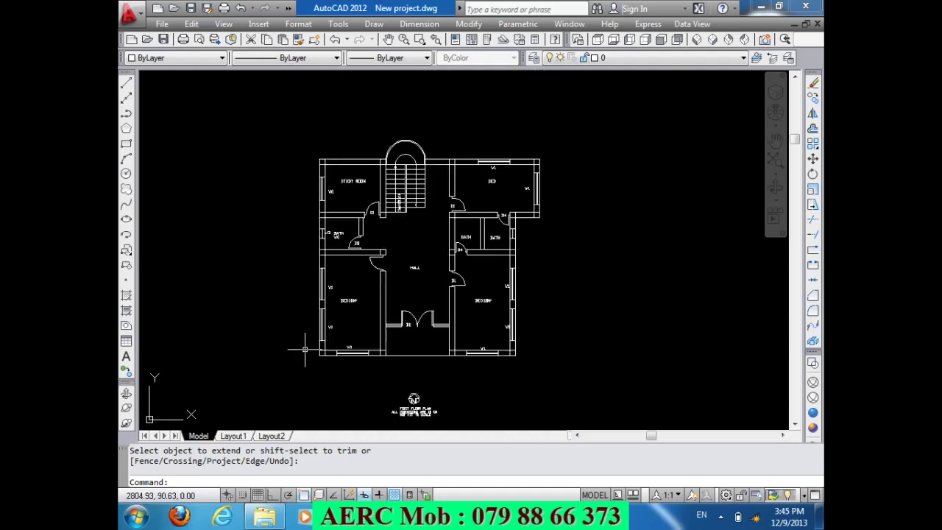
text(o)
key(Return)
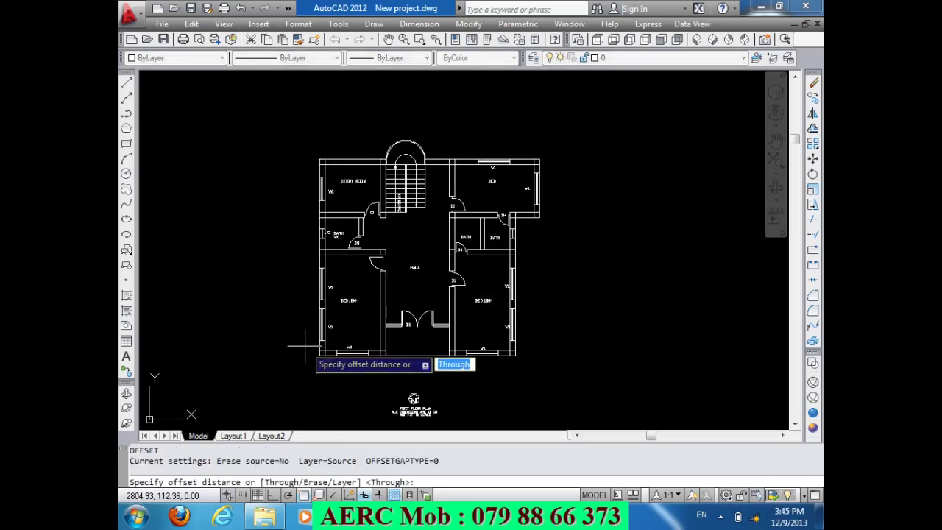
text(70)
key(Return)
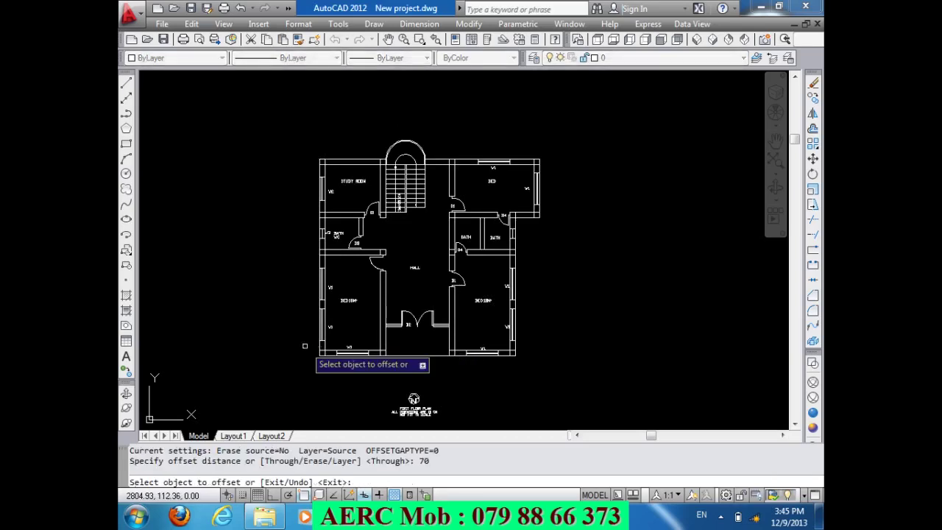
click(318, 310)
click(303, 307)
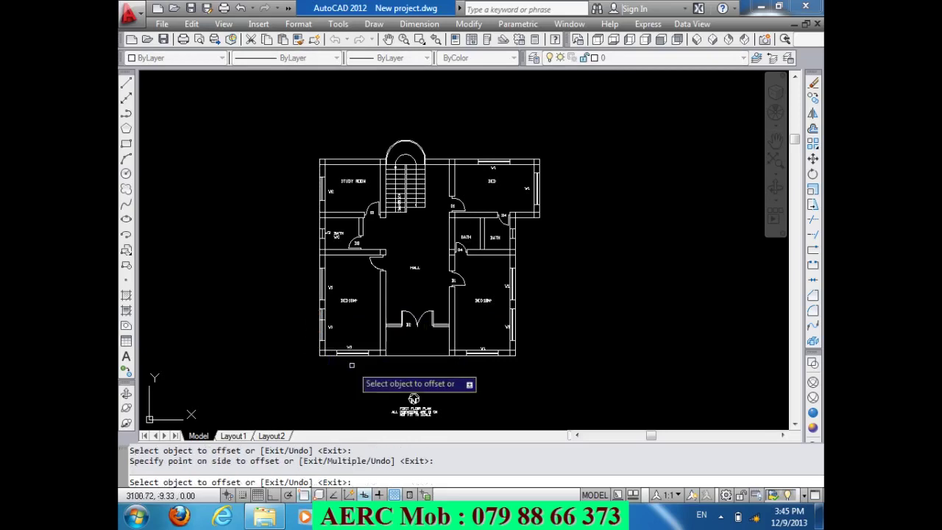
click(315, 303)
click(315, 303)
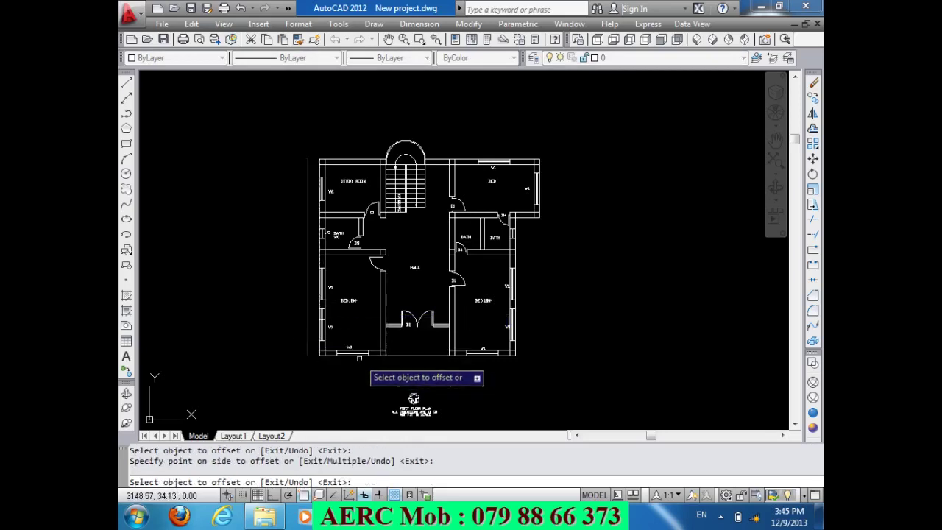
- Offset the bottom outer wall 70 units below, redoing it after an undo
click(385, 355)
click(382, 371)
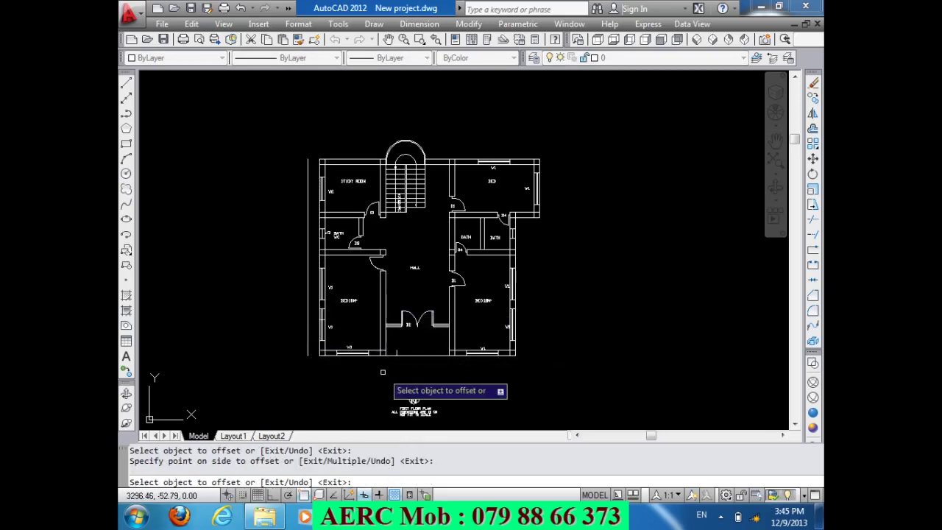
key(ctrl+z)
click(410, 355)
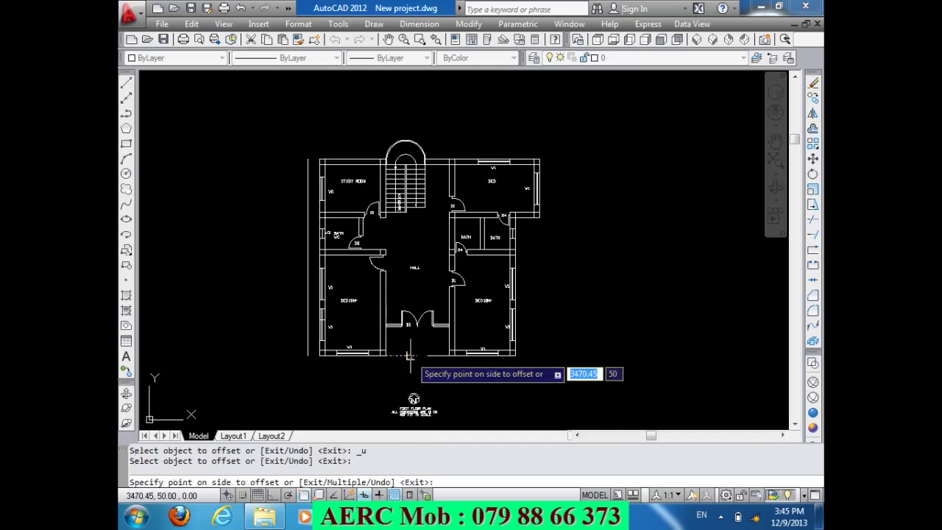
key(Escape)
text(o)
key(Return)
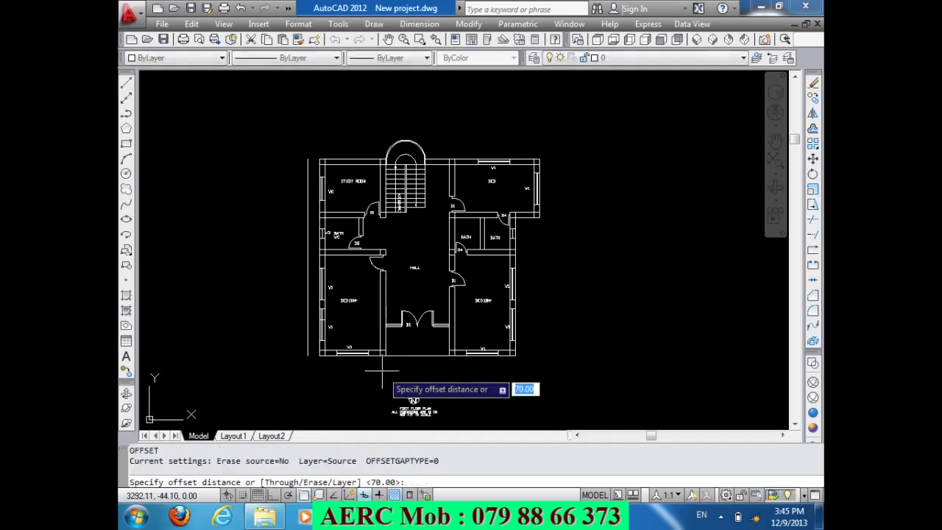
key(Return)
click(381, 355)
click(380, 375)
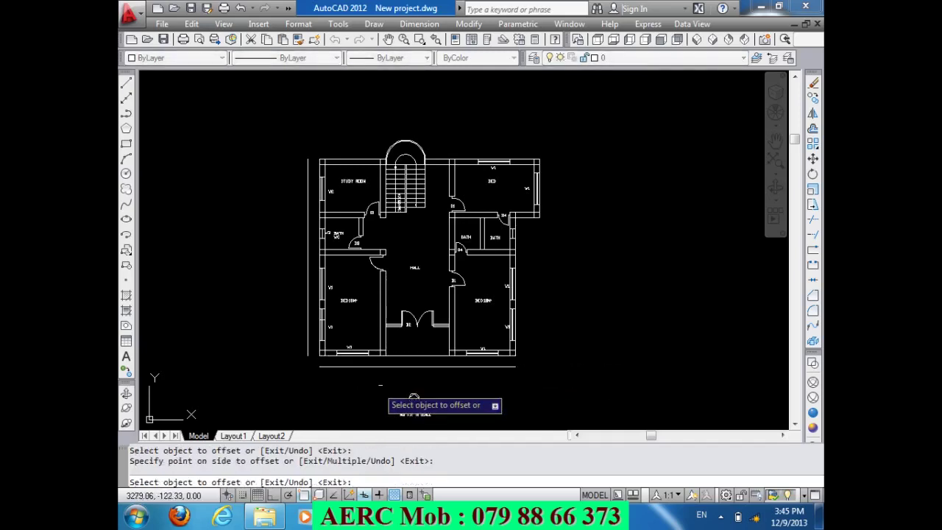
- Offset the right, upper-right and top outer walls 70 units outward
click(513, 346)
click(523, 327)
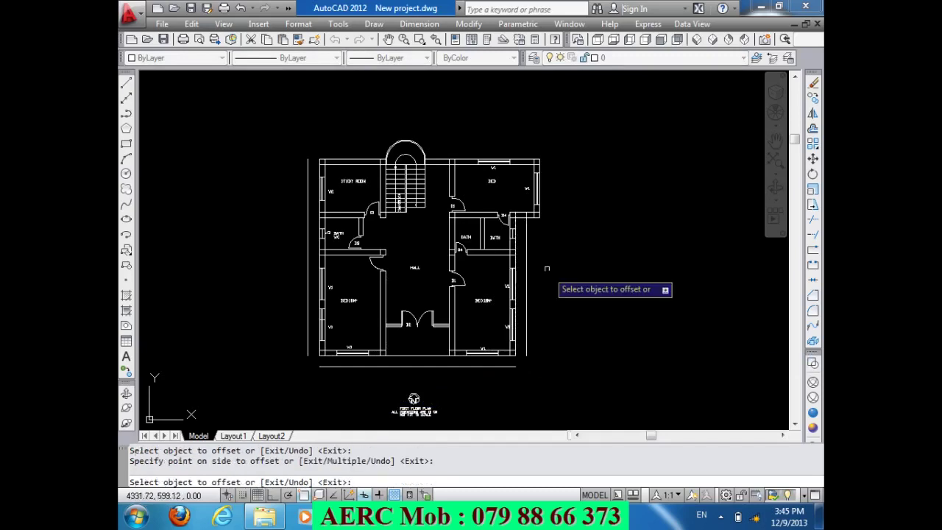
click(539, 197)
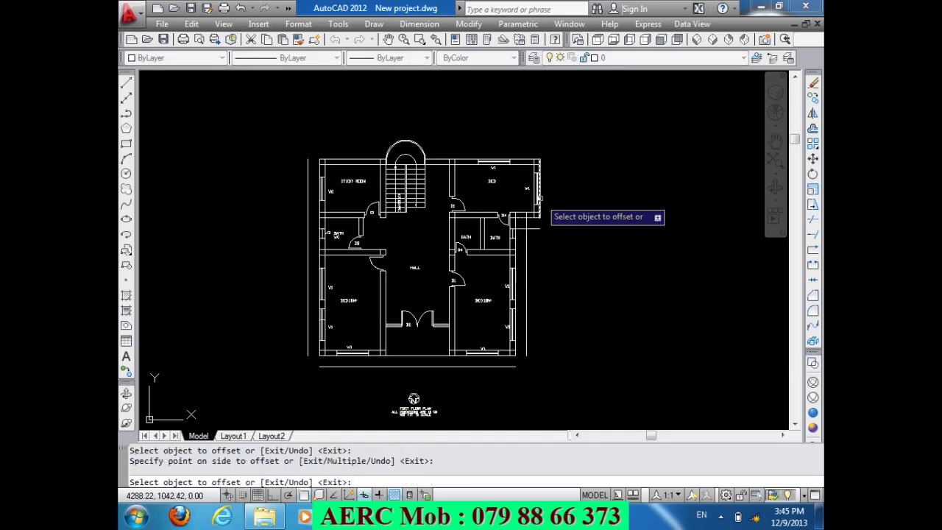
click(550, 197)
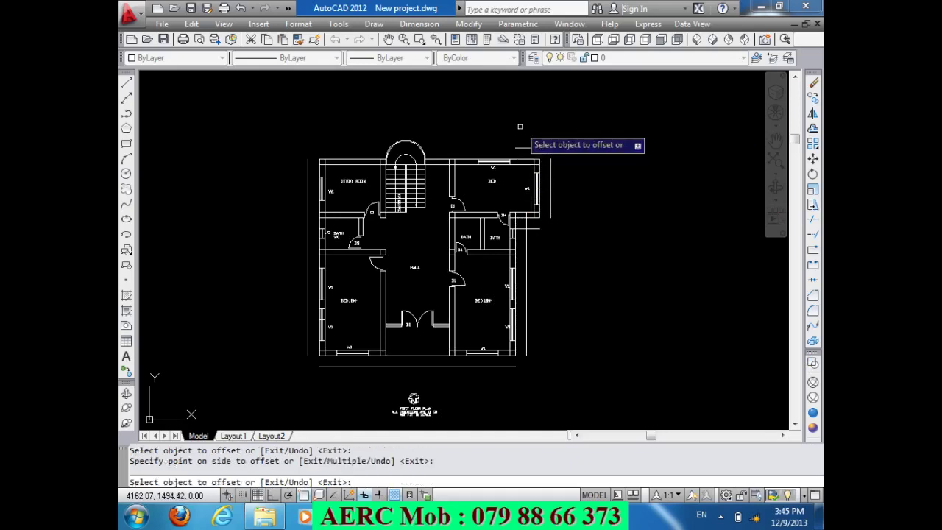
click(491, 158)
click(460, 152)
click(438, 159)
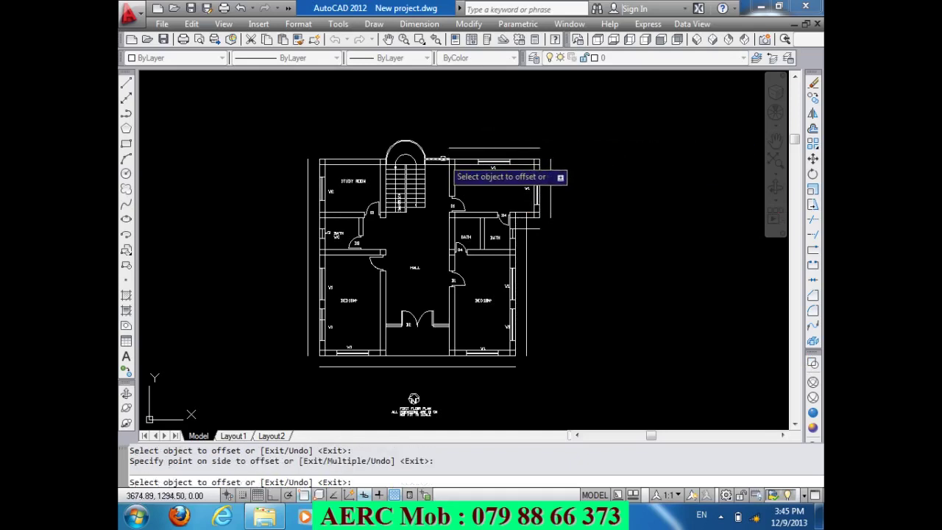
click(439, 151)
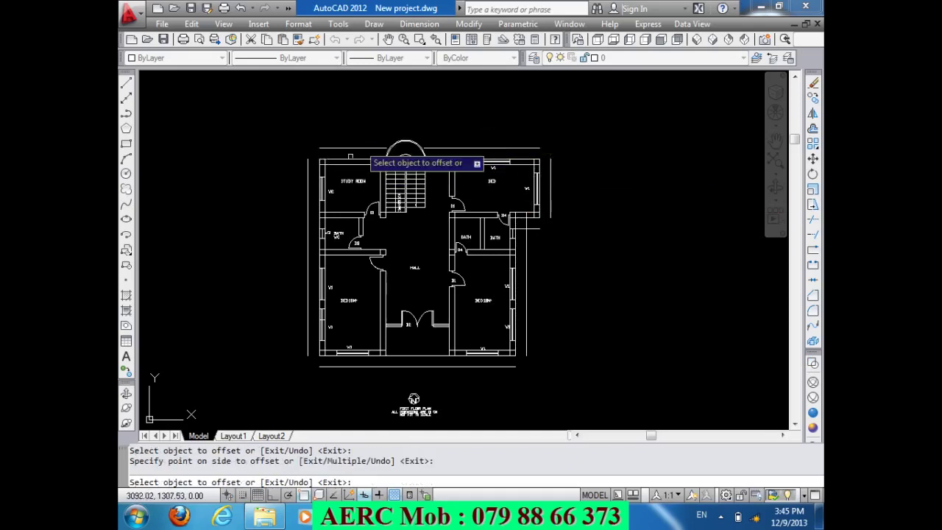
- Try chamfering the outer left and top boundary lines, then cancel
key(Return)
text(cg)
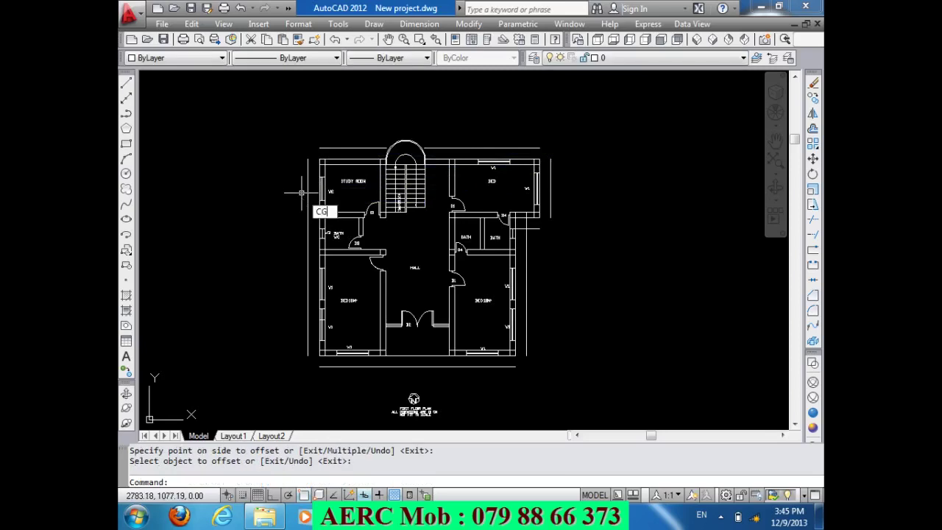
text(ha)
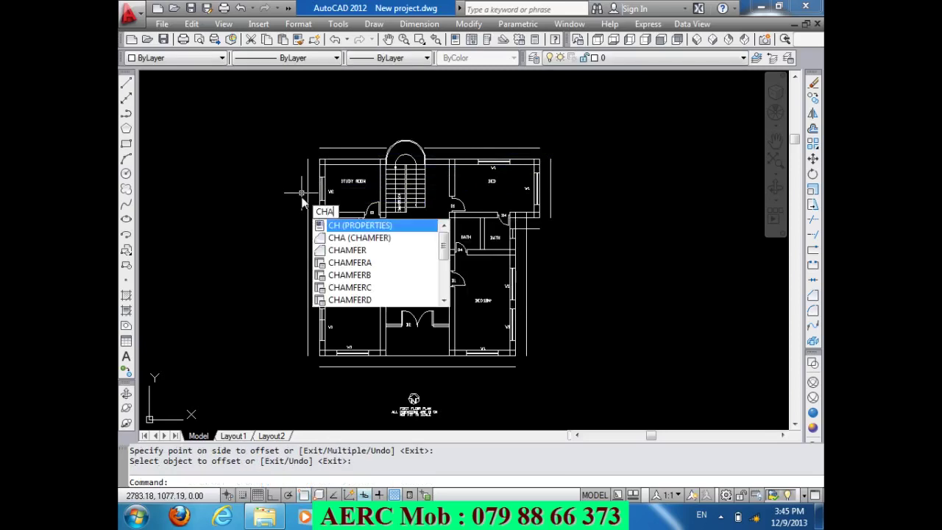
key(Return)
text(M)
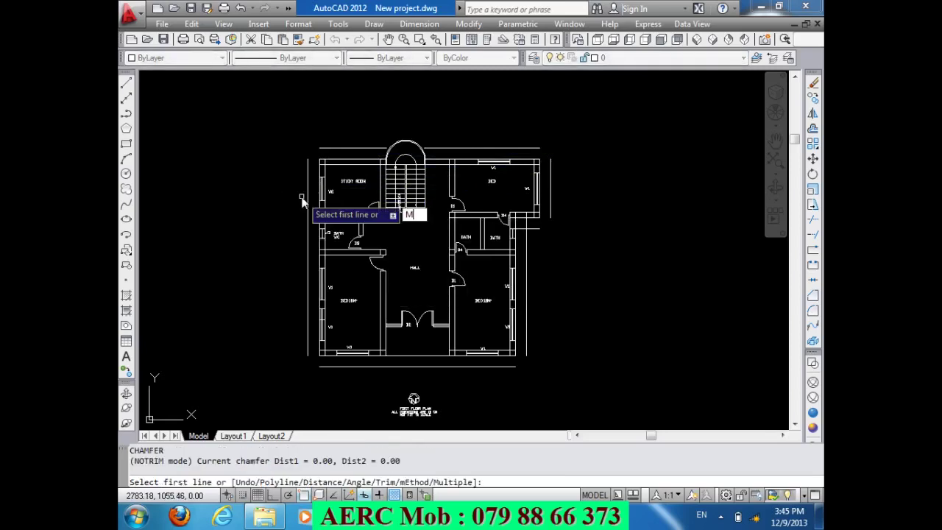
key(Return)
click(308, 169)
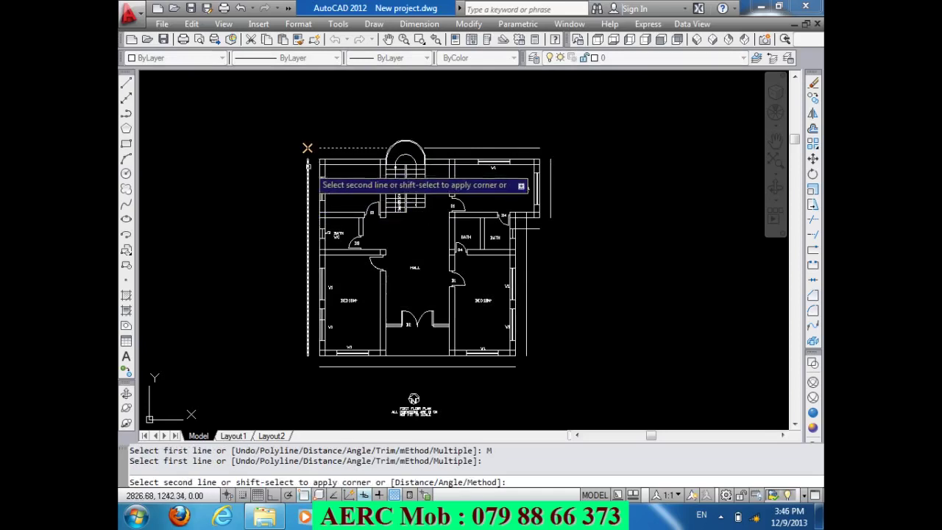
click(308, 147)
click(308, 165)
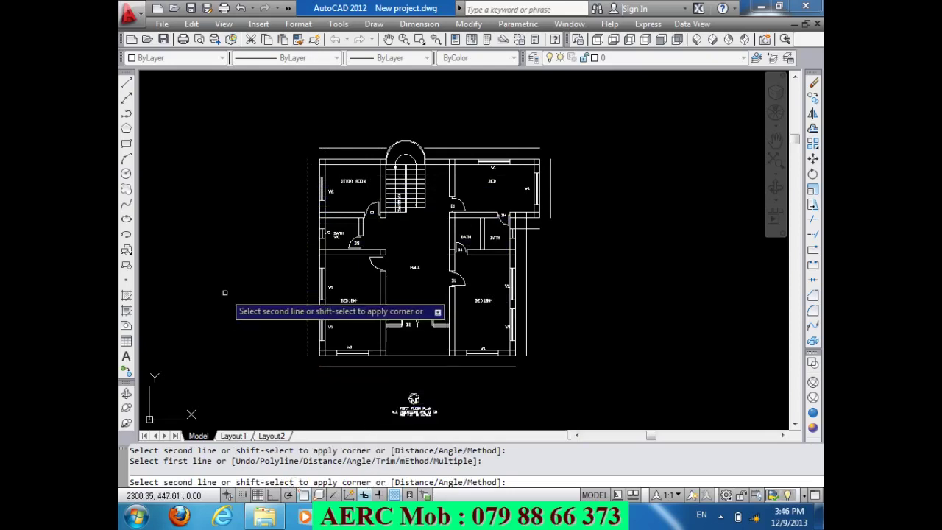
key(Escape)
text(CH)
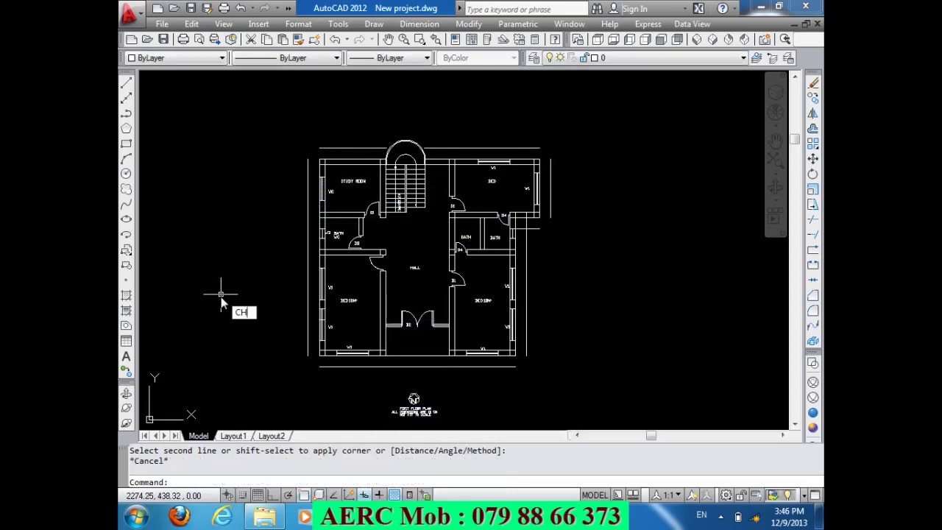
- Set chamfer to trim mode and close the bottom-left boundary corner
text(A)
key(Return)
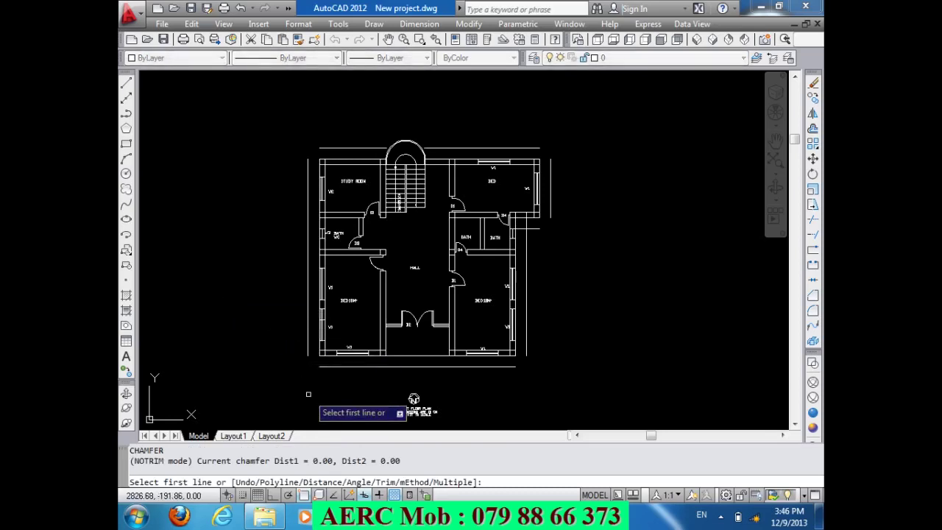
text(T)
key(Return)
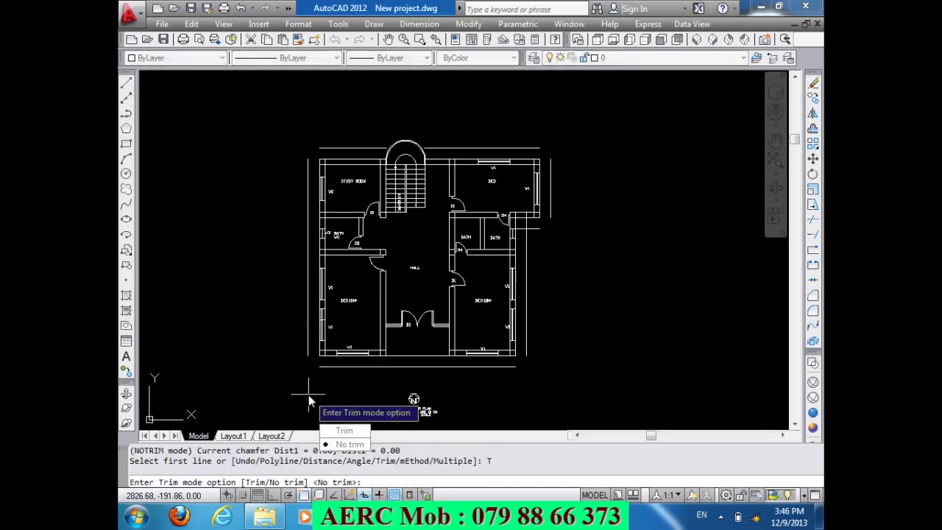
click(343, 431)
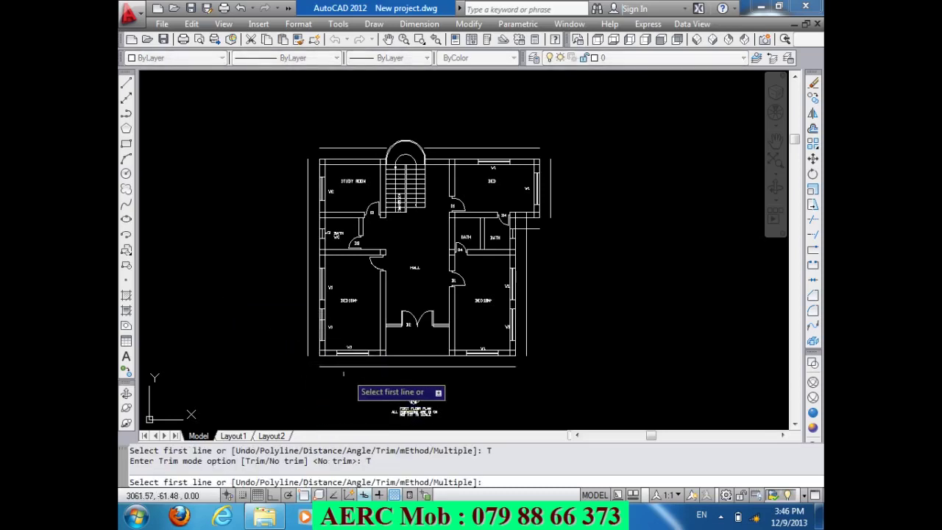
click(338, 365)
click(308, 348)
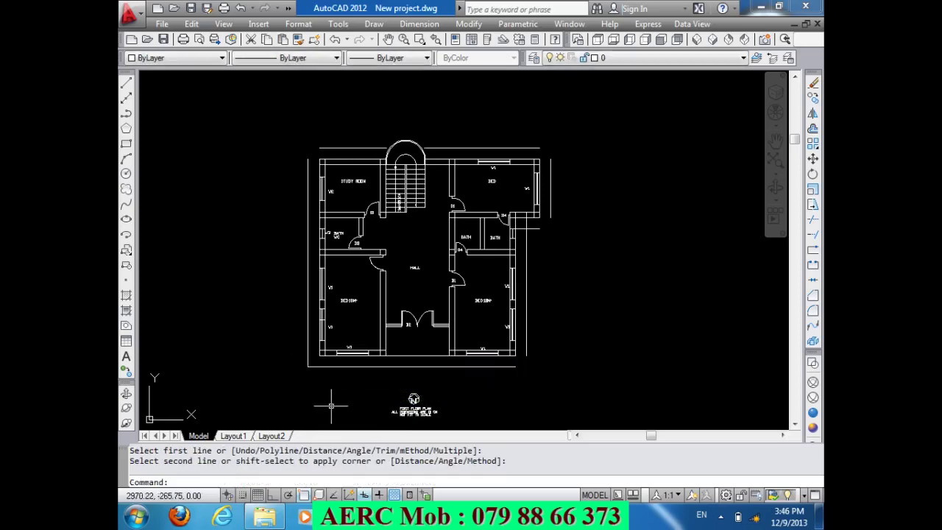
- Close the top-left and top-right boundary corners with zero chamfers
key(Return)
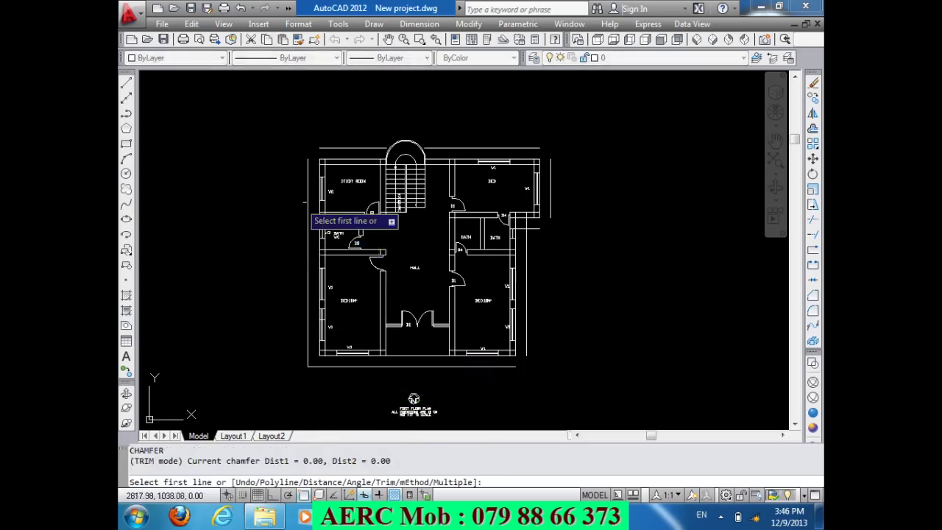
click(307, 165)
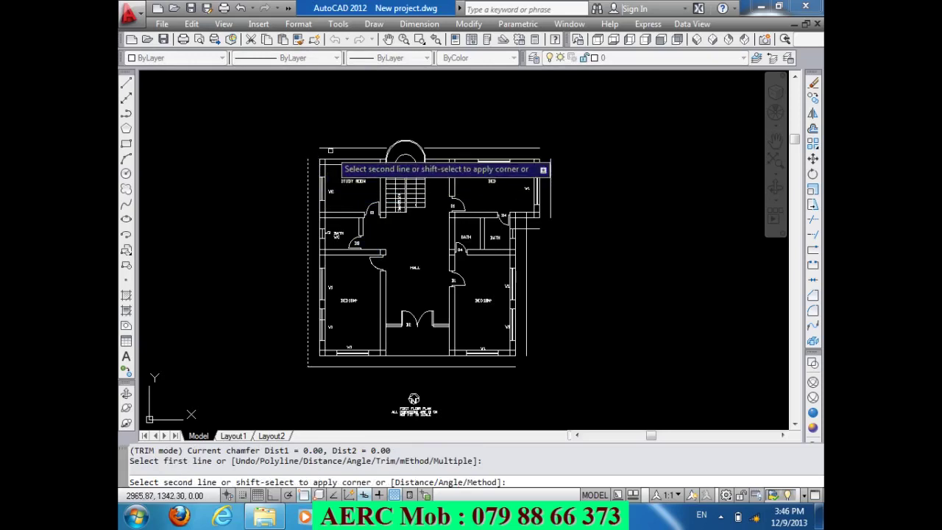
click(331, 148)
key(Return)
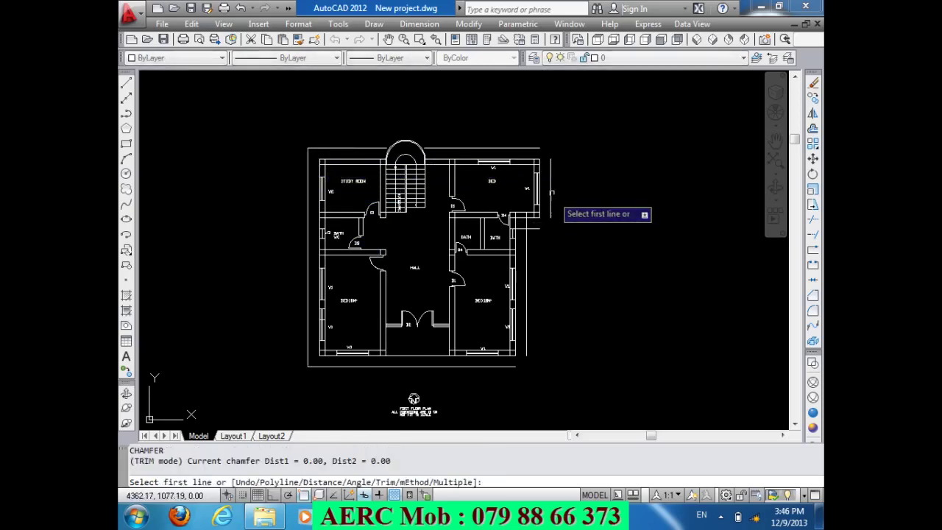
click(532, 148)
click(551, 168)
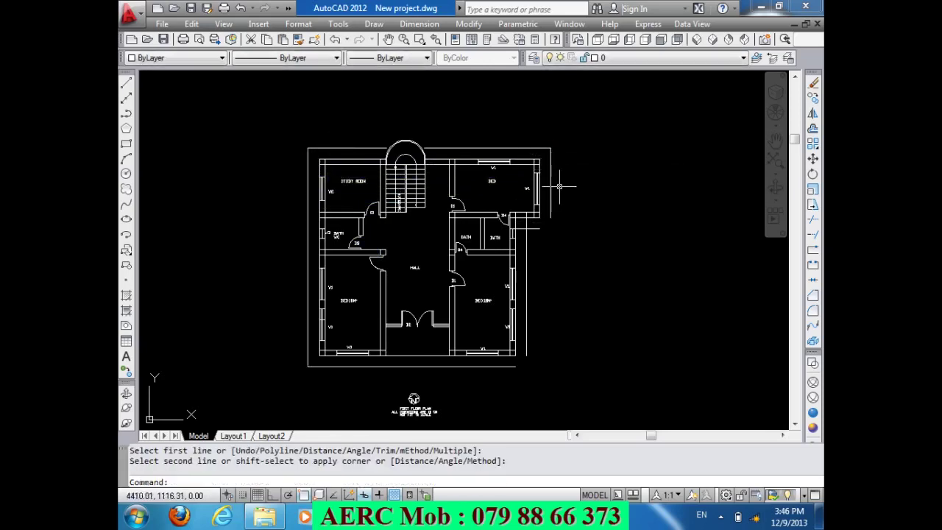
- Close the right-side step corner and the bottom-right boundary corner
key(Return)
click(536, 229)
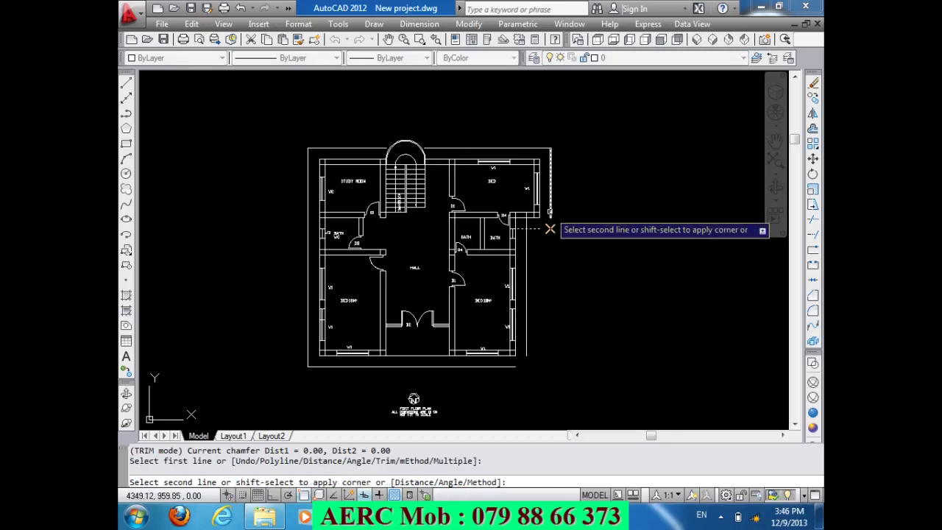
click(551, 206)
key(Return)
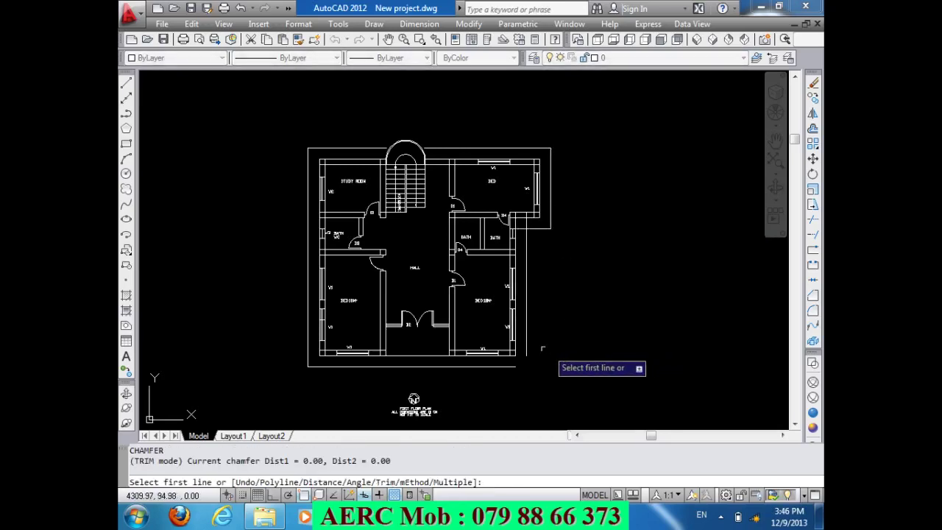
click(526, 352)
click(517, 371)
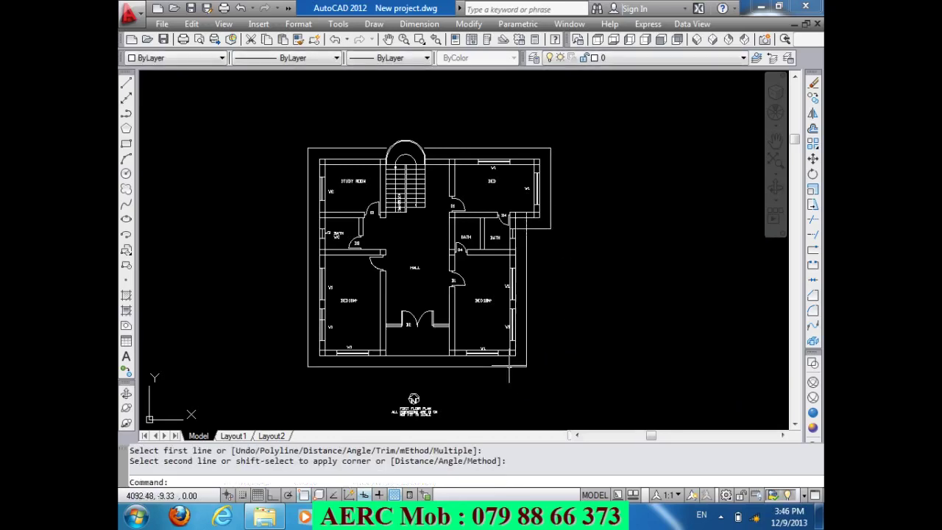
key(Return)
- Trim the leftover wall pieces beside the bath area
key(Escape)
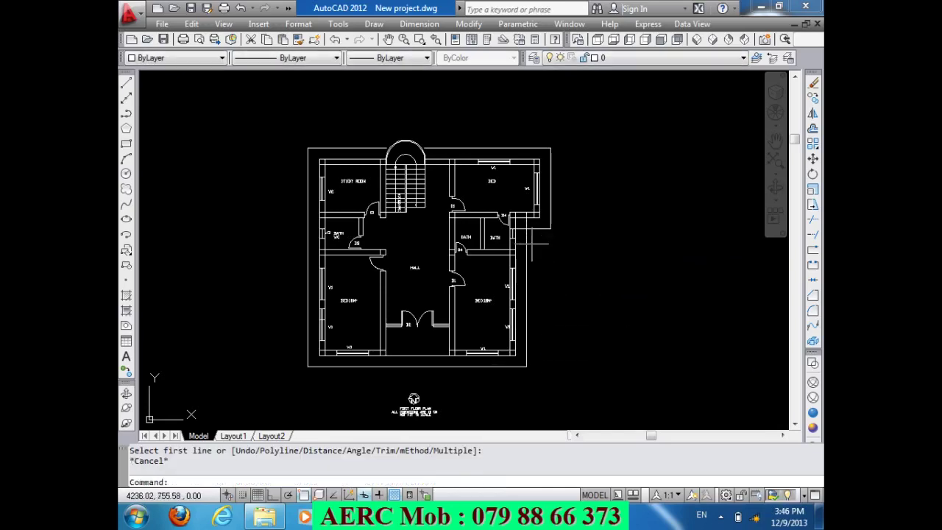
scroll(530, 221, up, 5)
scroll(548, 265, up, 2)
text(TR)
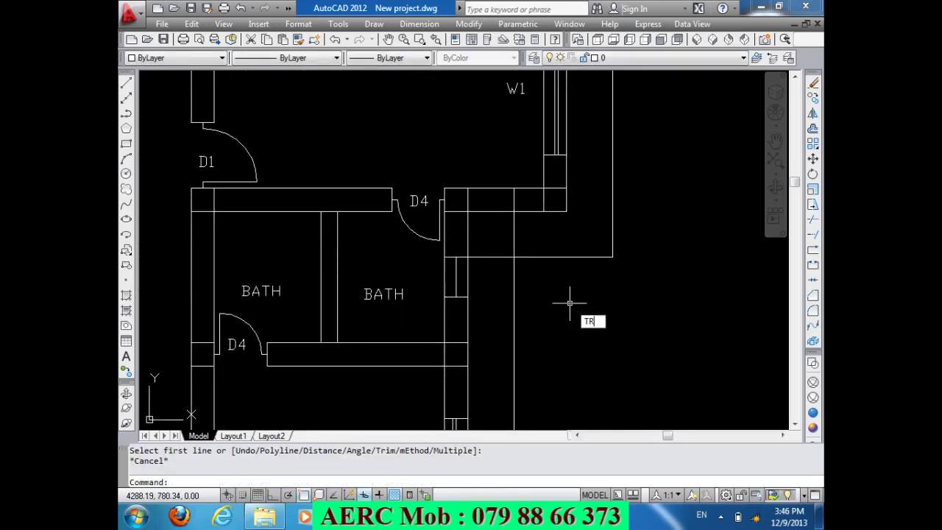
key(Return)
key(Return)
click(523, 200)
click(500, 252)
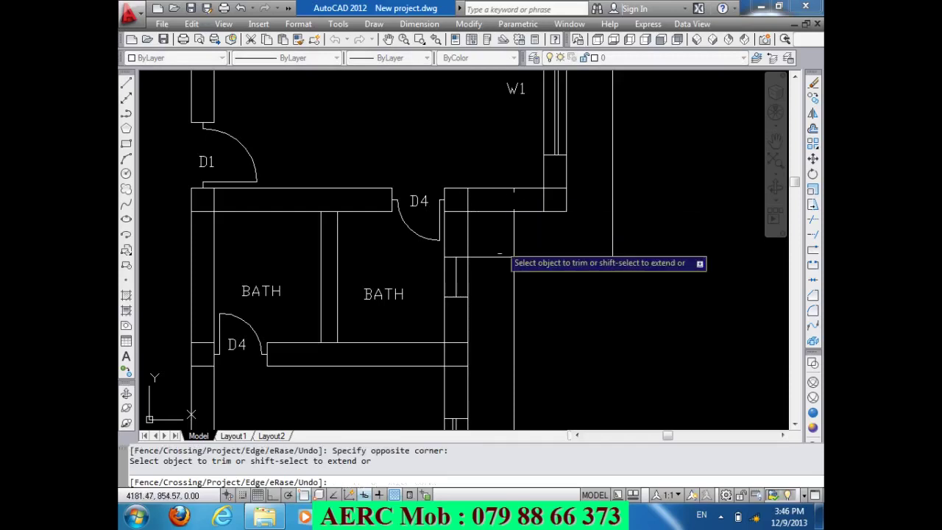
click(497, 269)
click(482, 246)
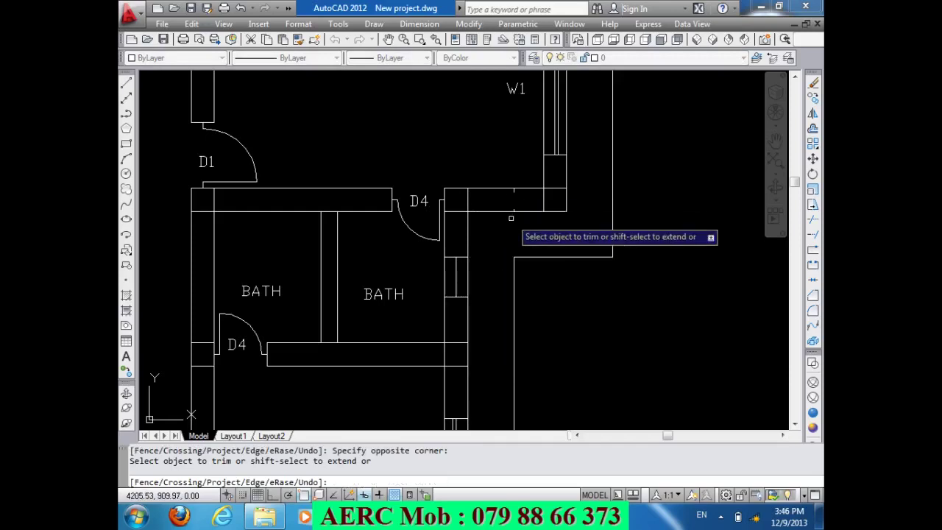
scroll(511, 217, up, 3)
scroll(512, 218, up, 2)
key(Return)
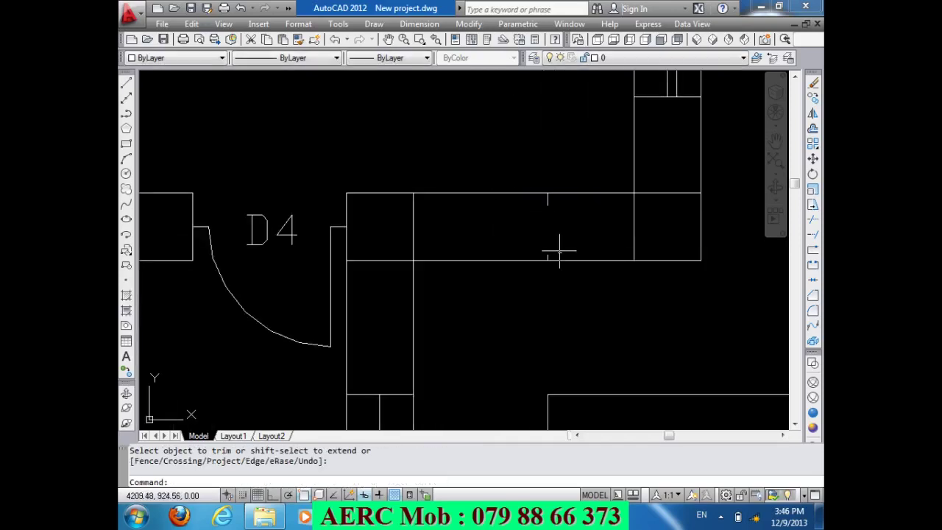
- Erase the stray vertical boundary line beside the baths
click(559, 257)
click(527, 198)
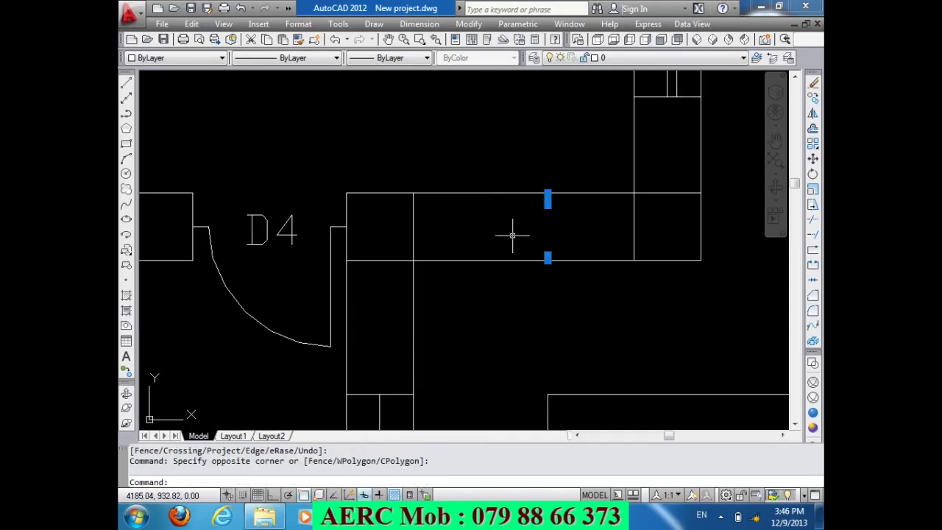
key(Delete)
scroll(512, 236, down, 4)
scroll(533, 176, down, 3)
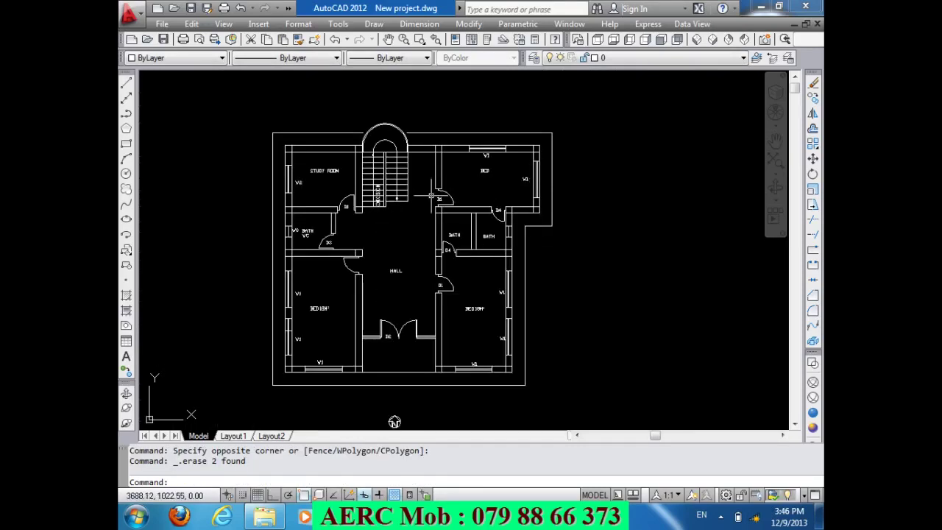
- Extend the top boundary lines to the stair arc
scroll(367, 113, up, 5)
text(EX)
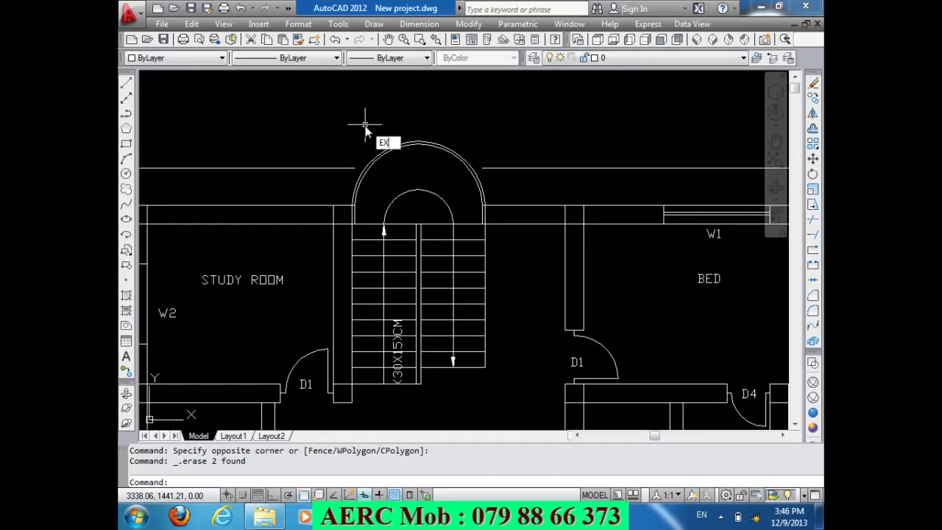
key(Return)
key(Return)
drag(521, 185, 422, 183)
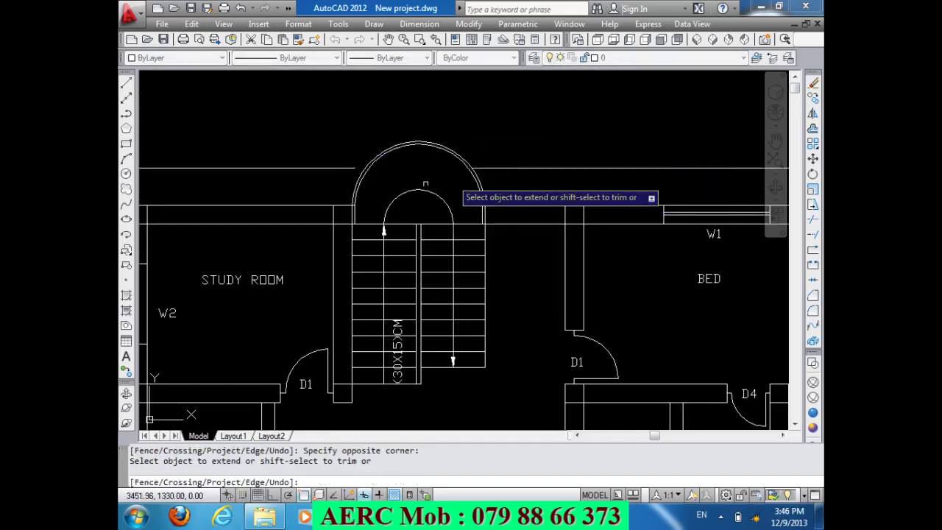
key(Return)
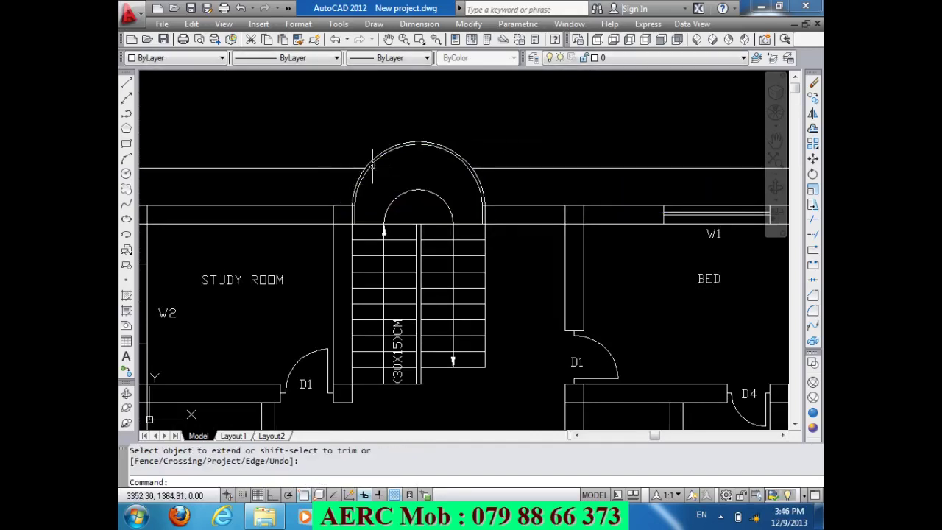
scroll(373, 164, down, 5)
scroll(383, 109, up, 5)
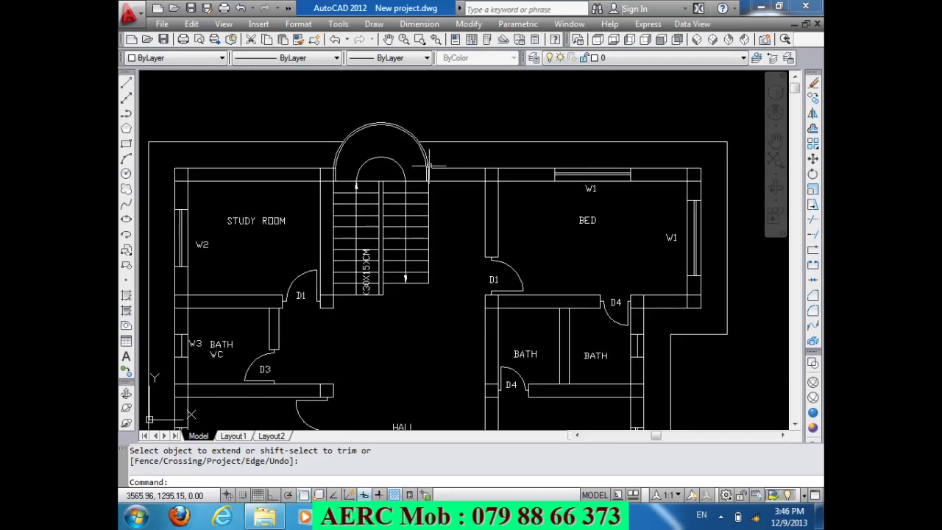
scroll(429, 165, up, 3)
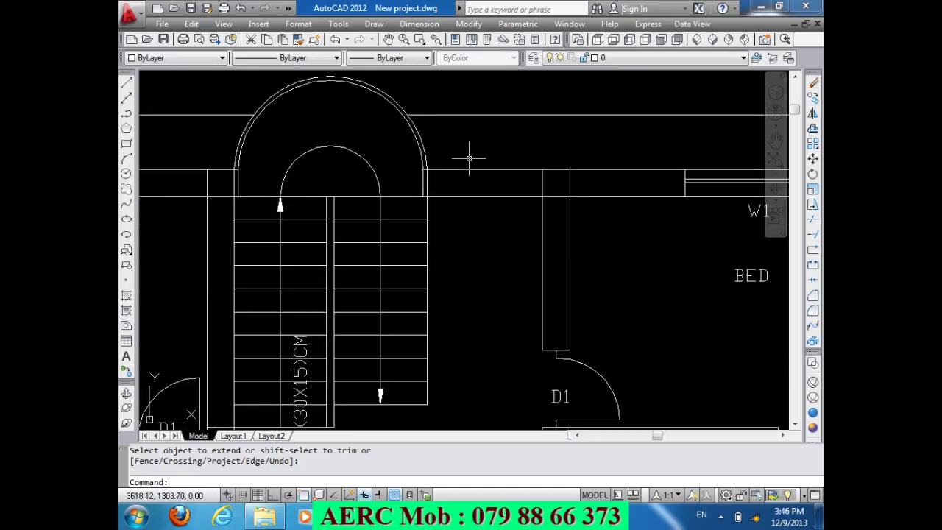
scroll(425, 111, down, 2)
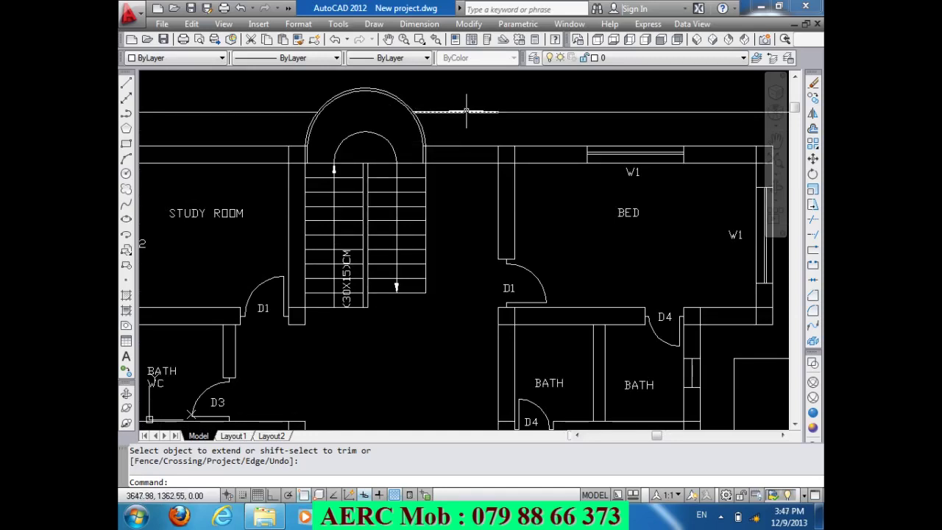
- Join the first pair of broken top boundary line pieces into one line
click(466, 110)
click(504, 112)
scroll(489, 135, down, 2)
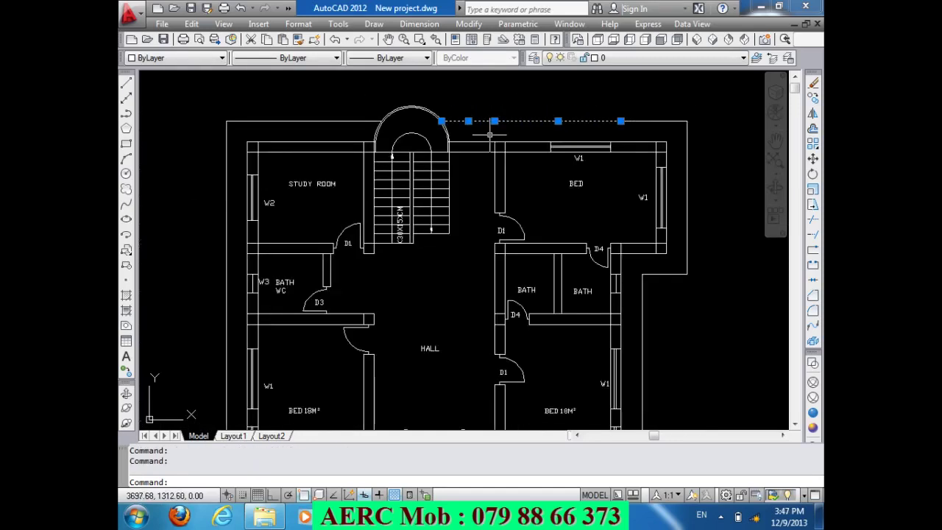
key(Escape)
text(j)
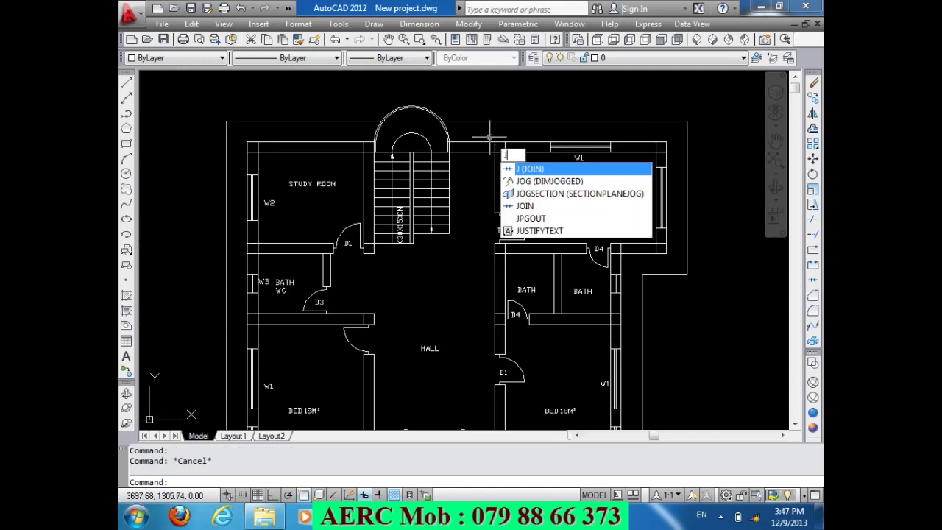
key(Return)
click(475, 120)
click(499, 120)
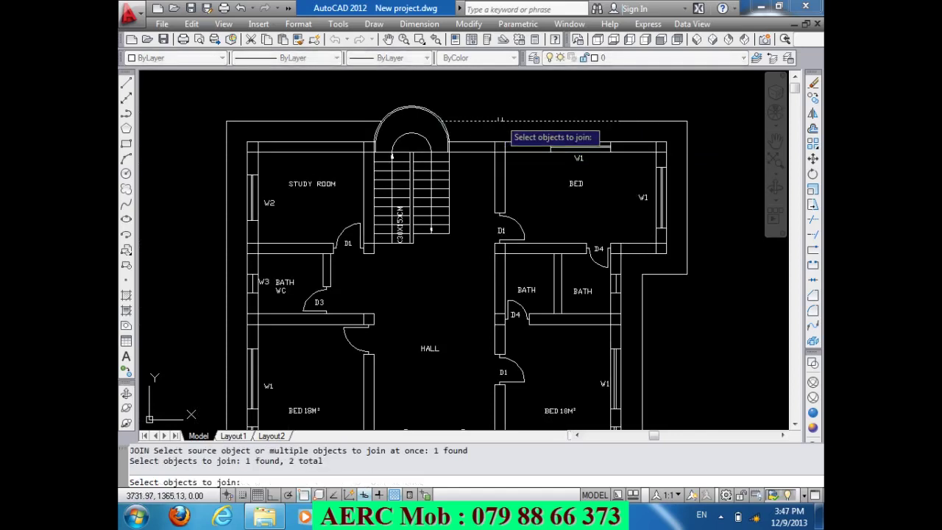
key(Return)
click(493, 121)
click(493, 121)
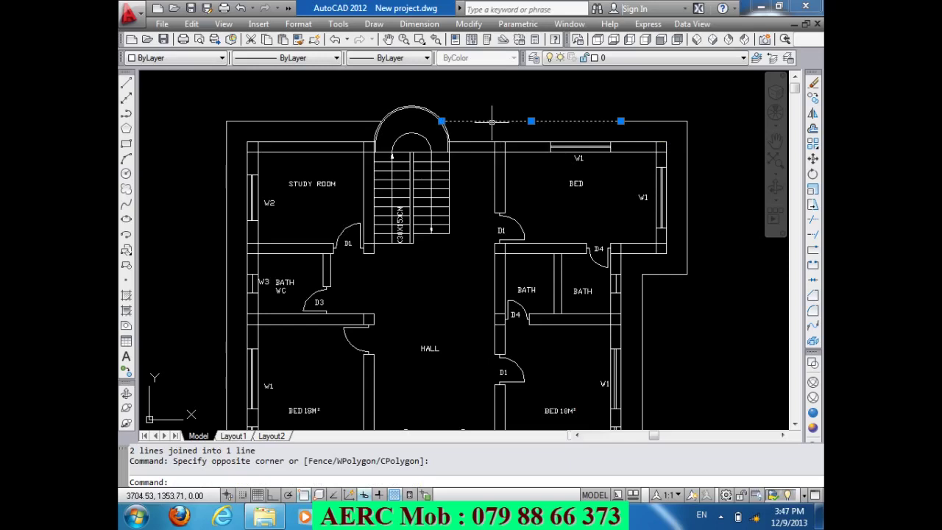
key(Escape)
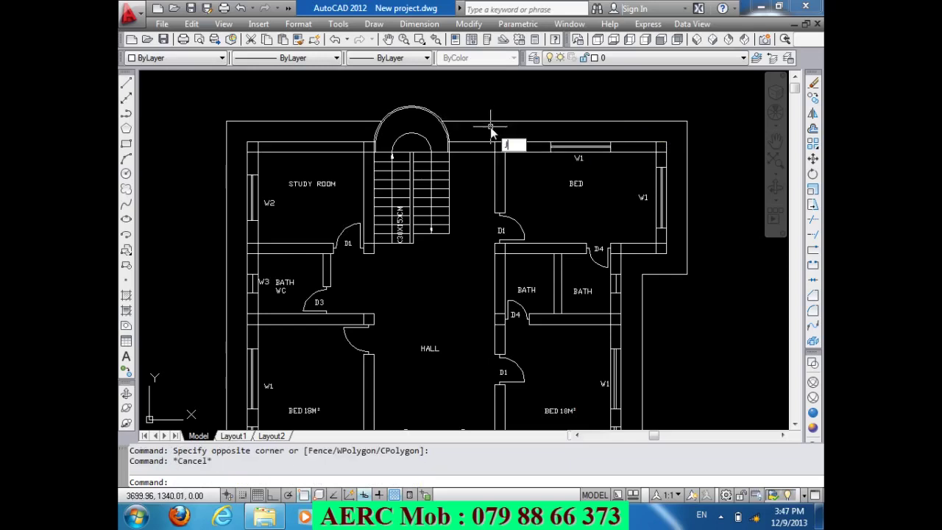
- Join the right-hand top boundary line pieces into a single line
text(j)
key(Return)
click(632, 122)
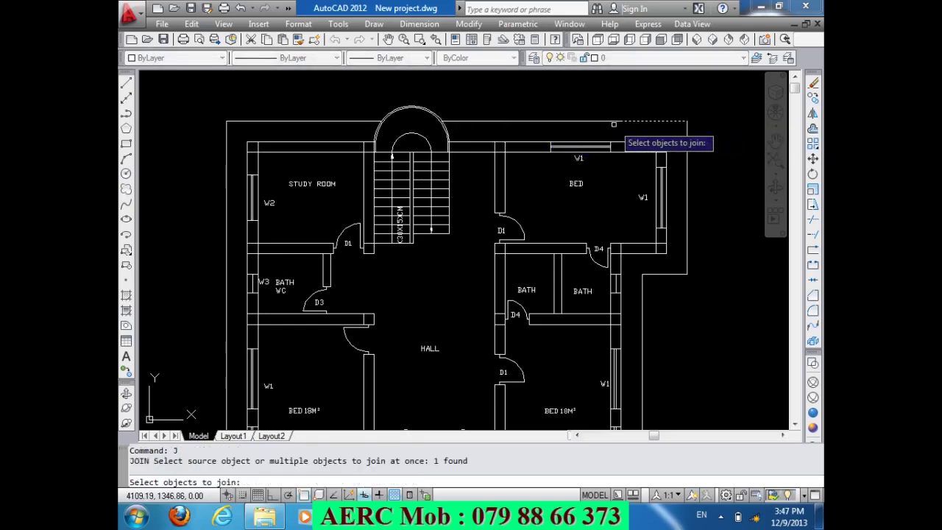
click(609, 122)
key(Return)
scroll(515, 205, down, 4)
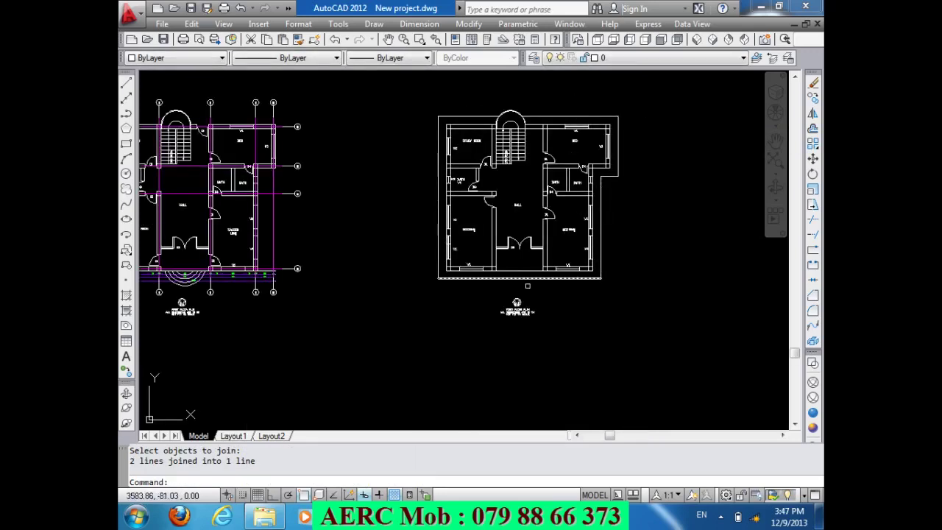
- Draw a 50-unit vertical guide line down from the bottom wall below W1
scroll(423, 249, up, 3)
scroll(547, 324, up, 2)
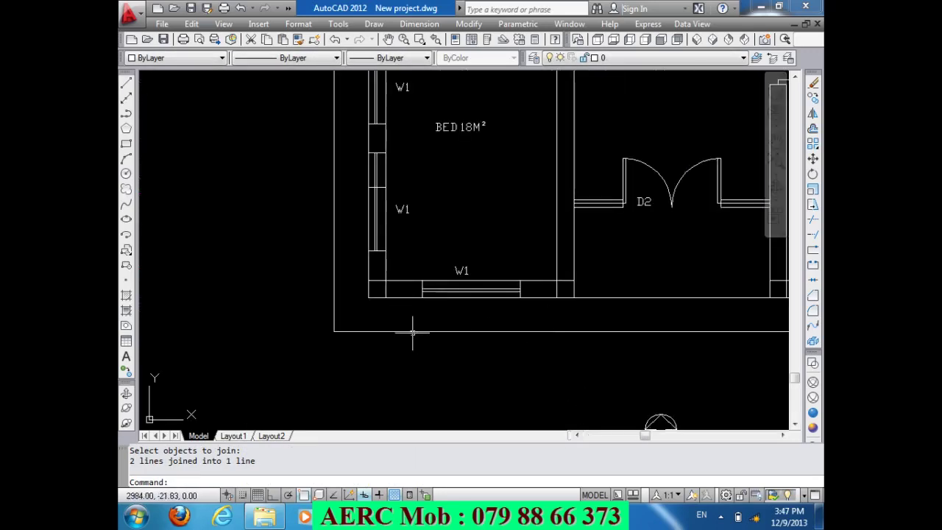
text(L)
key(Return)
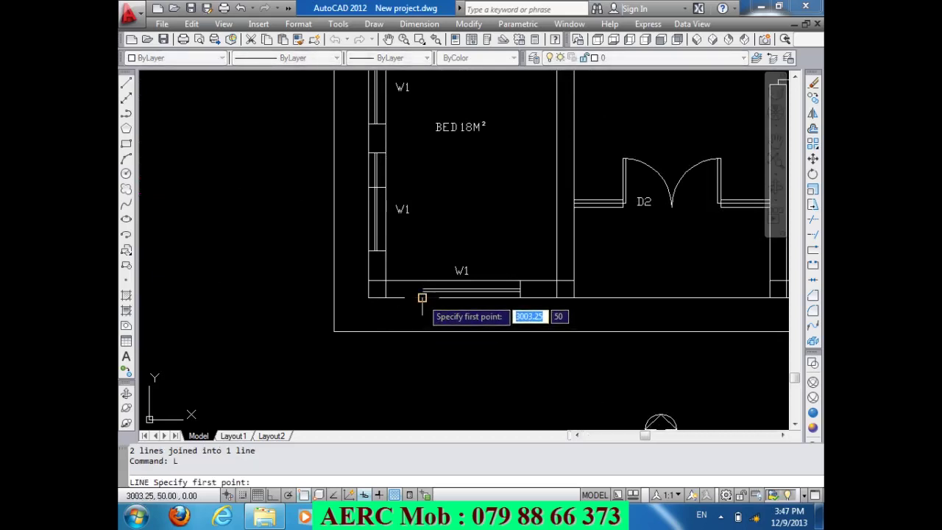
click(387, 339)
click(422, 331)
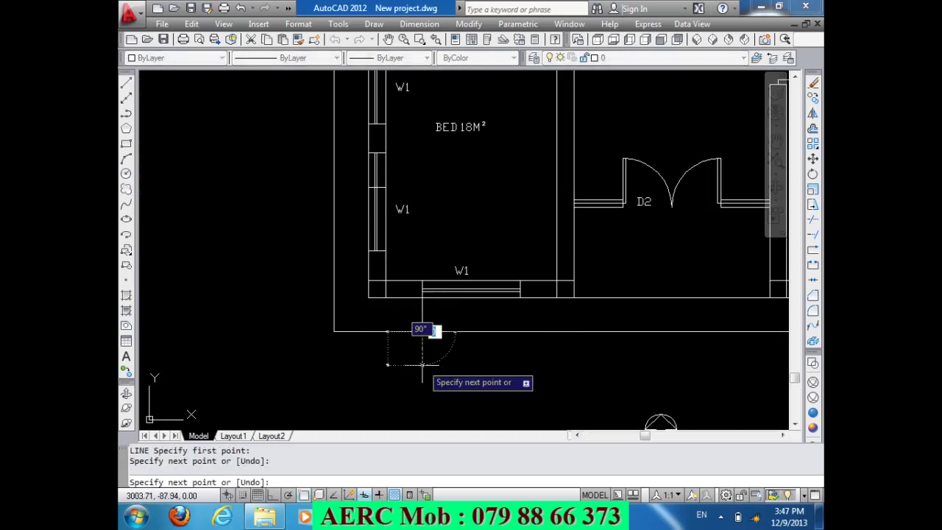
text(50)
key(Return)
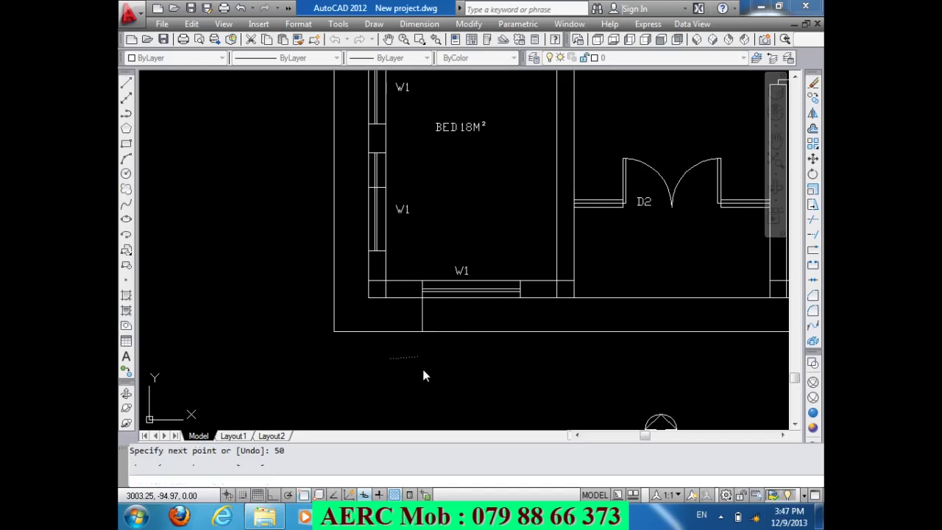
key(Return)
- Offset the guide line twice at 100 spacing and erase the extra left piece
key(Return)
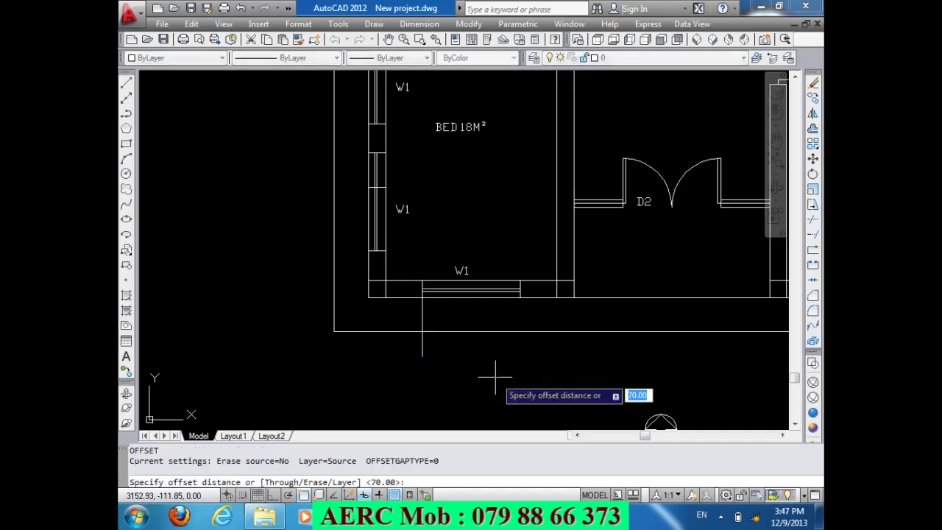
text(00)
key(Return)
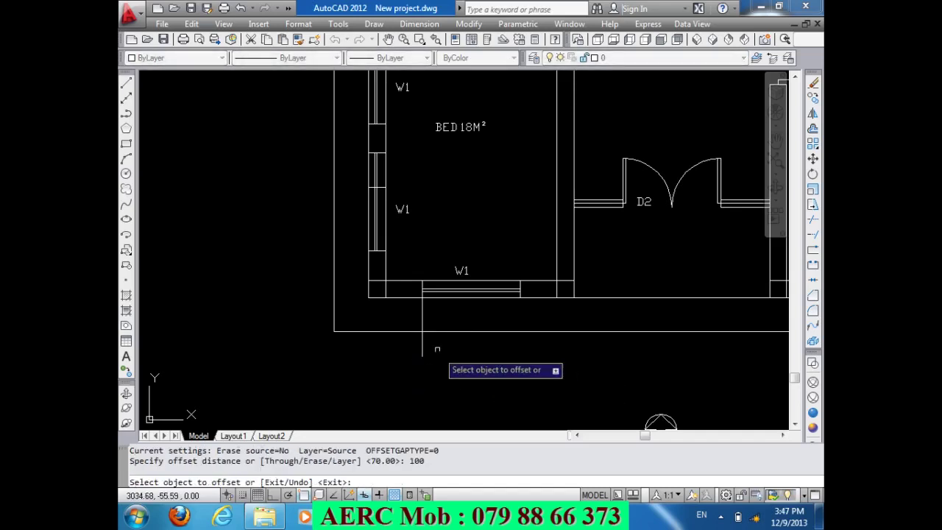
click(421, 344)
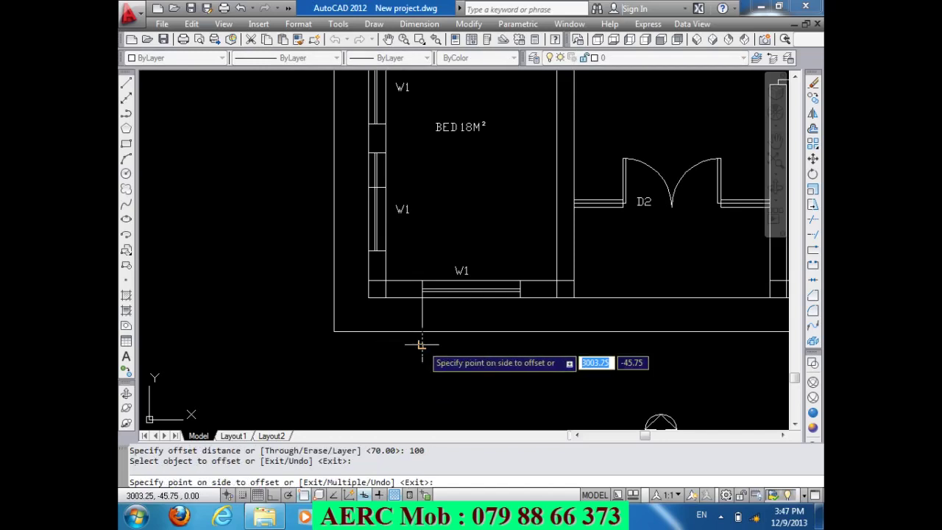
click(463, 344)
click(471, 343)
click(532, 343)
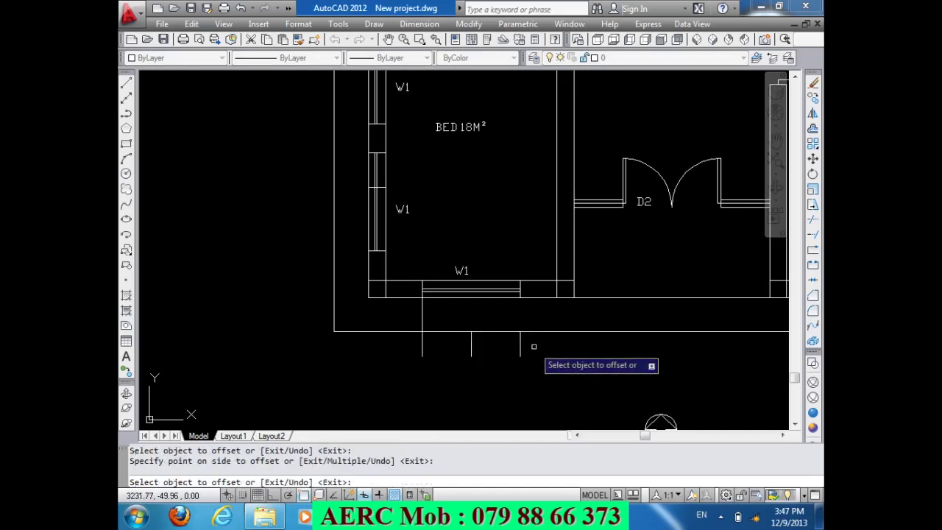
key(Return)
drag(445, 315, 388, 308)
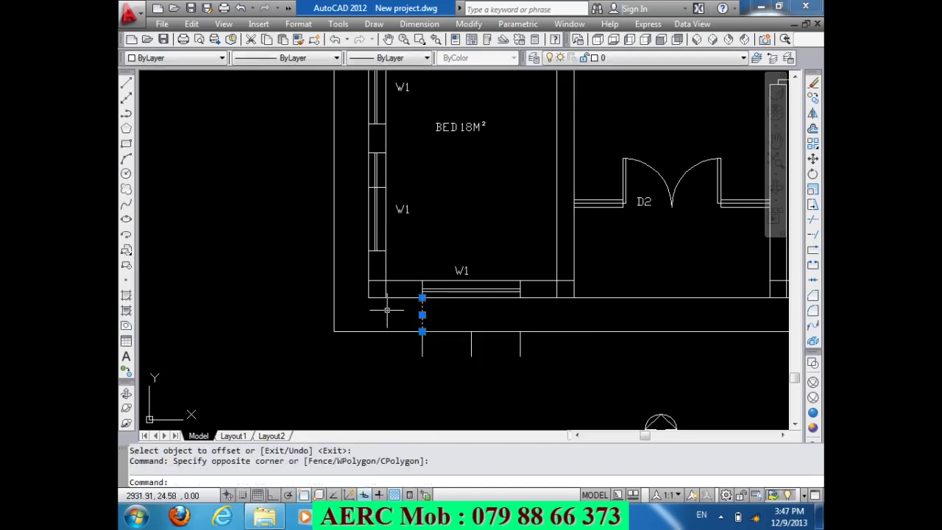
key(Delete)
- Draw a 3-point arc through the three guide lines, redrawing it once
click(129, 159)
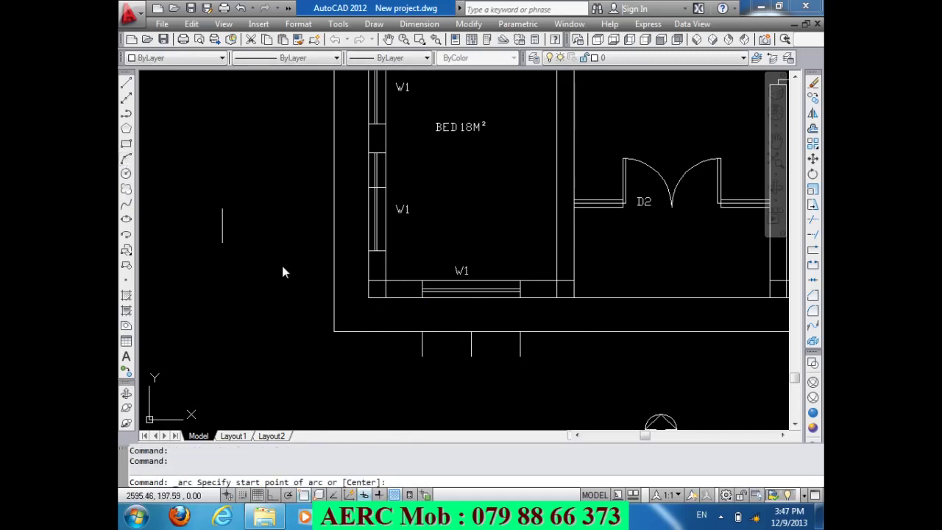
click(421, 332)
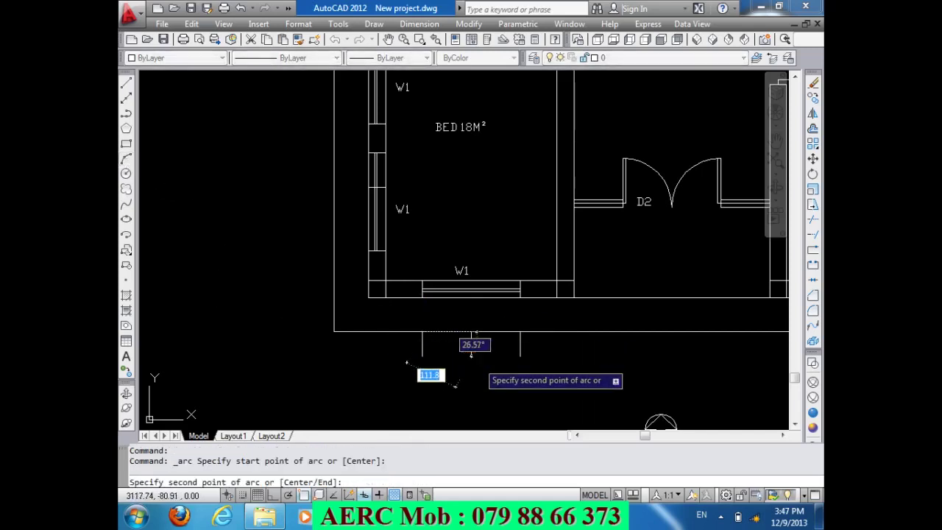
click(471, 360)
click(520, 332)
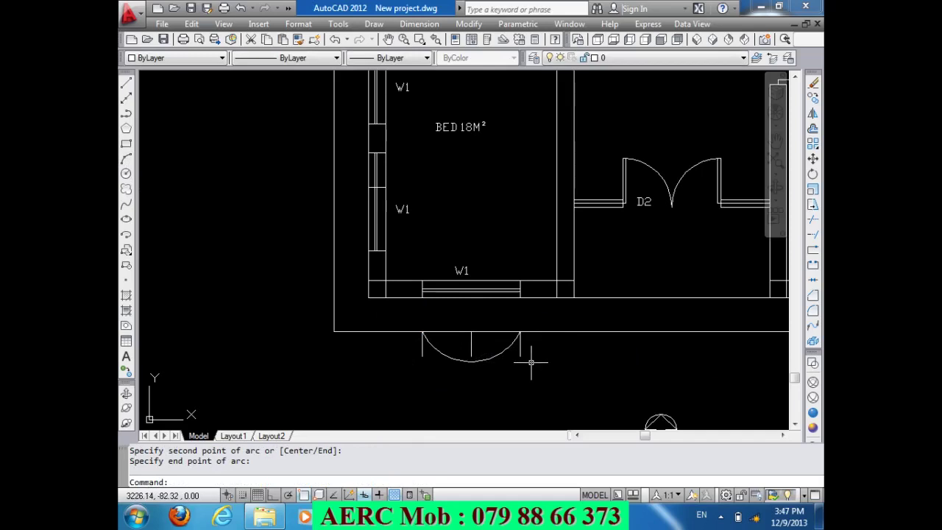
key(ctrl+z)
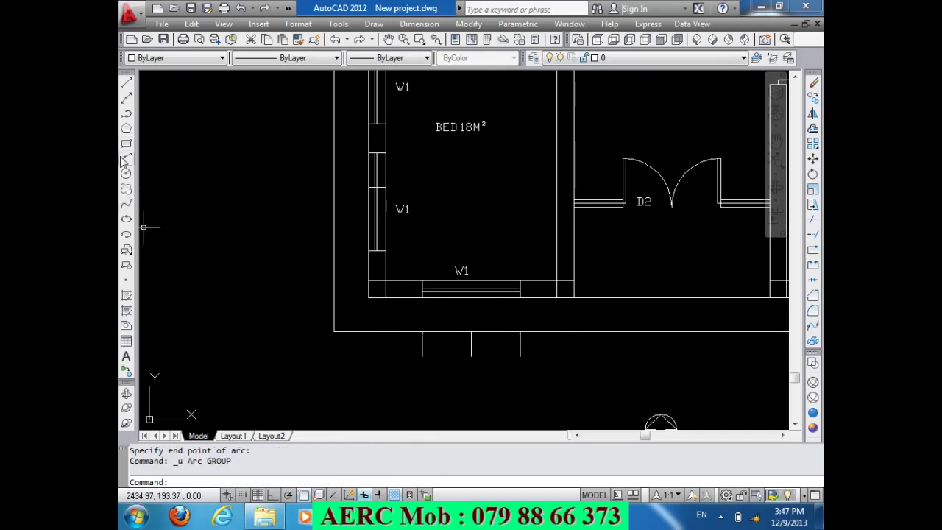
click(126, 159)
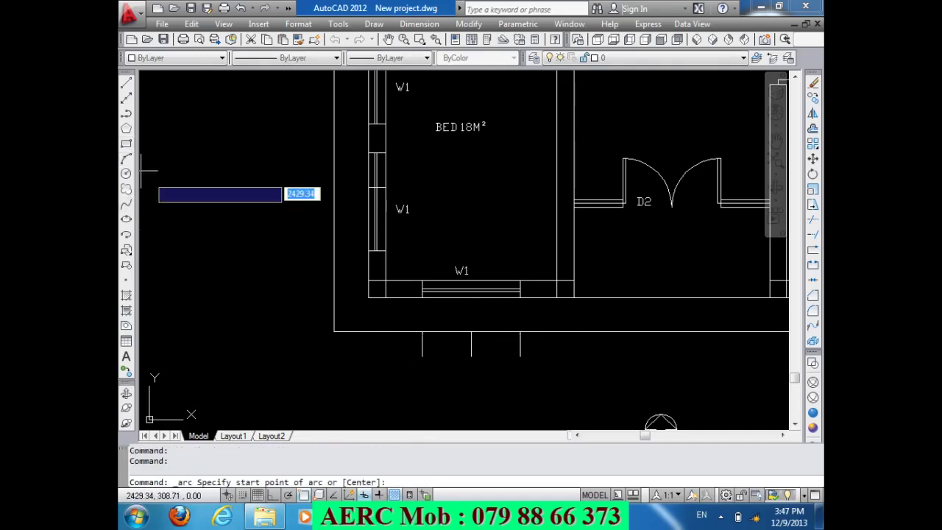
click(421, 332)
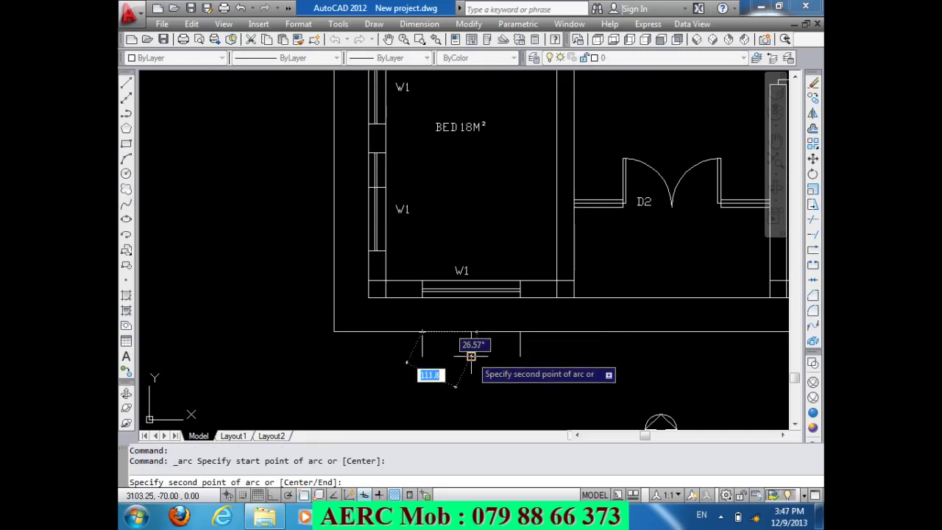
click(471, 356)
click(521, 332)
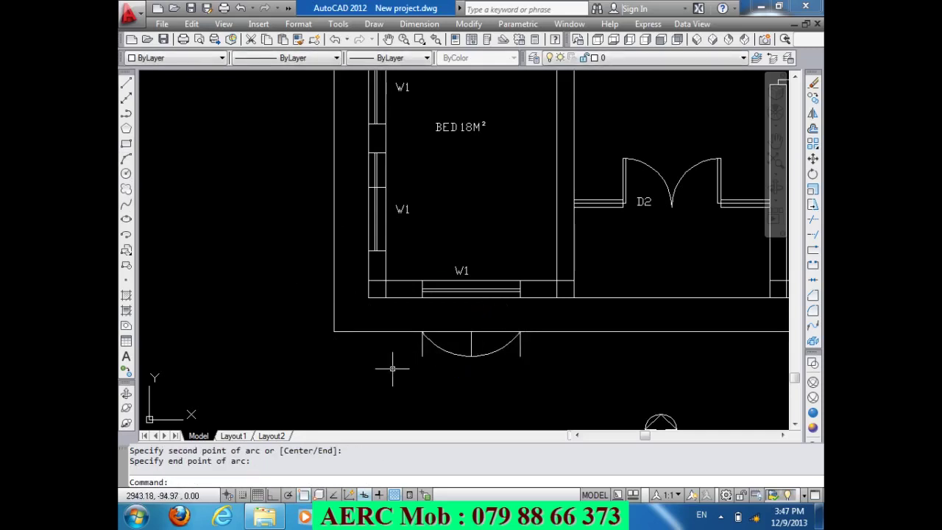
scroll(392, 367, down, 2)
- Copy the arc projection from the window corner to below the right bedroom and left of the plan
text(CO)
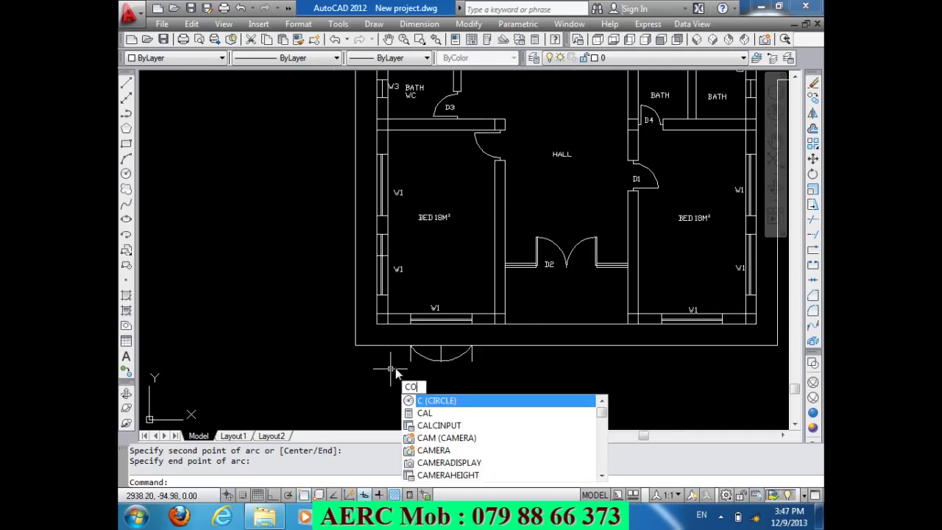
key(Return)
scroll(412, 364, up, 2)
click(425, 356)
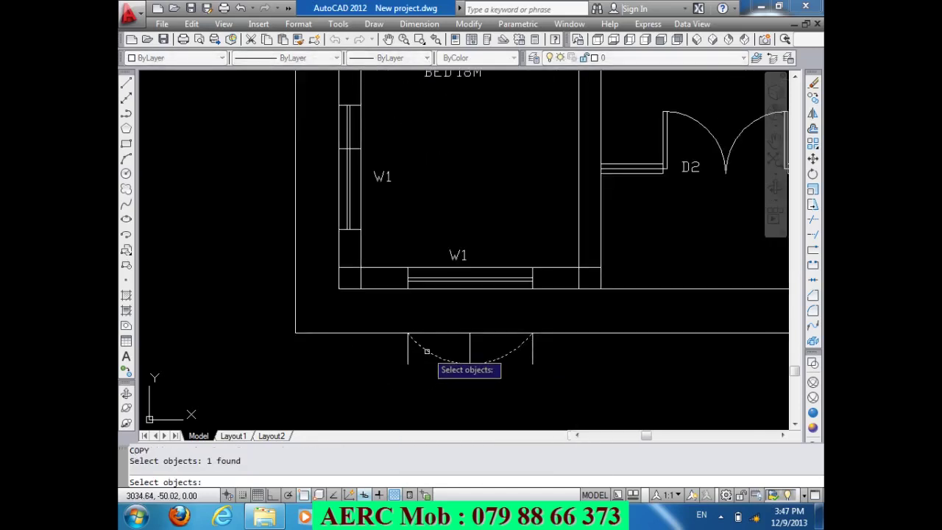
key(Return)
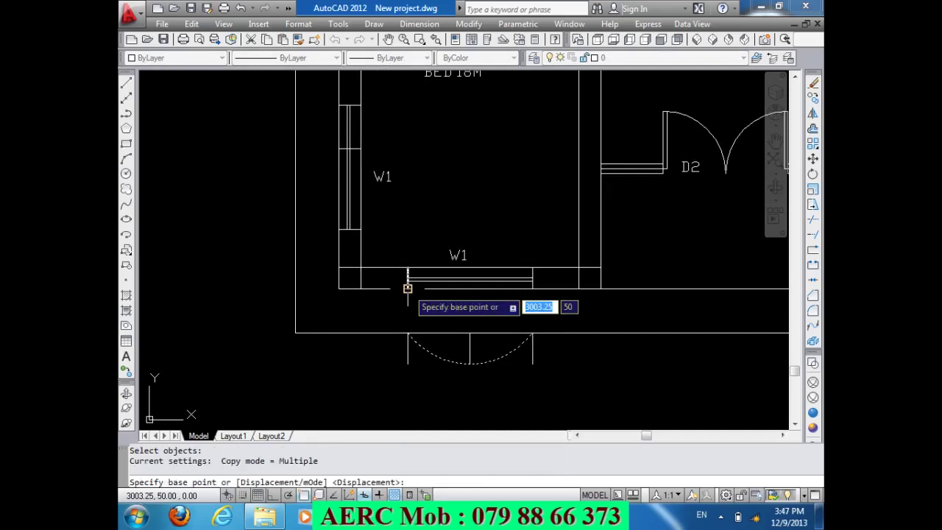
click(407, 287)
scroll(382, 288, down, 2)
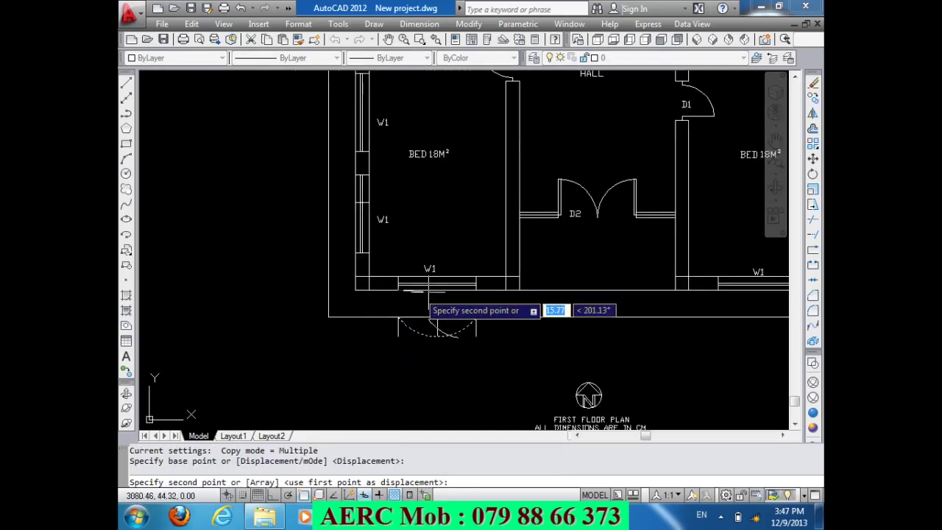
click(687, 303)
scroll(518, 283, down, 3)
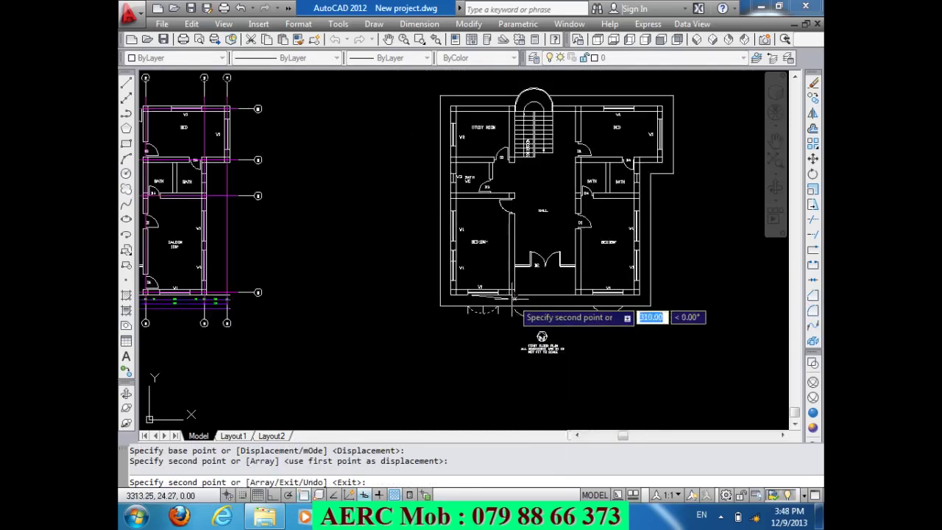
click(386, 290)
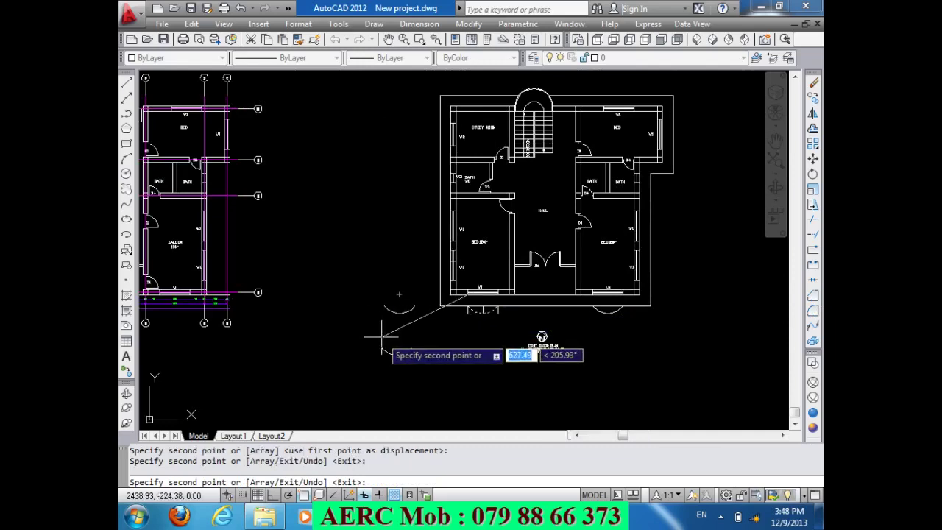
key(Return)
scroll(418, 325, up, 3)
scroll(416, 323, up, 2)
scroll(416, 323, down, 2)
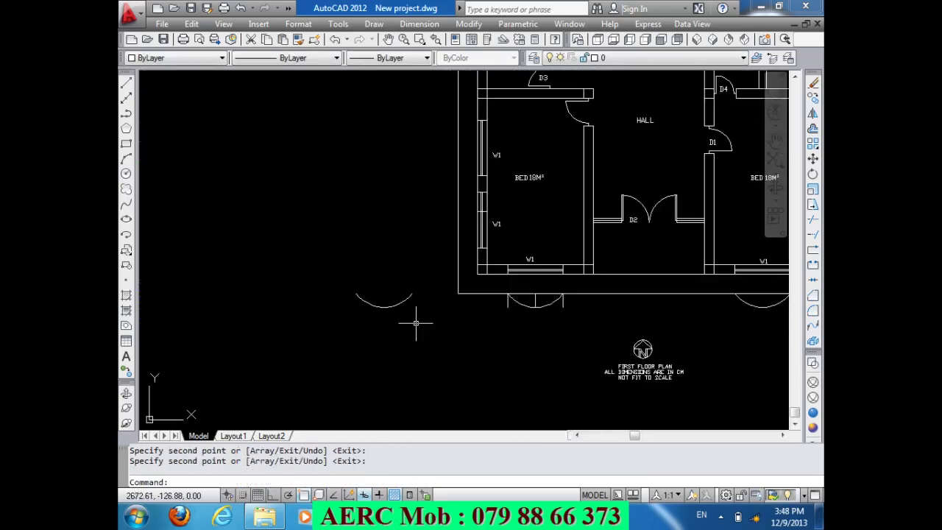
text(RO)
- Rotate the left arc copy 90° upright about its end, with Ortho on
key(Return)
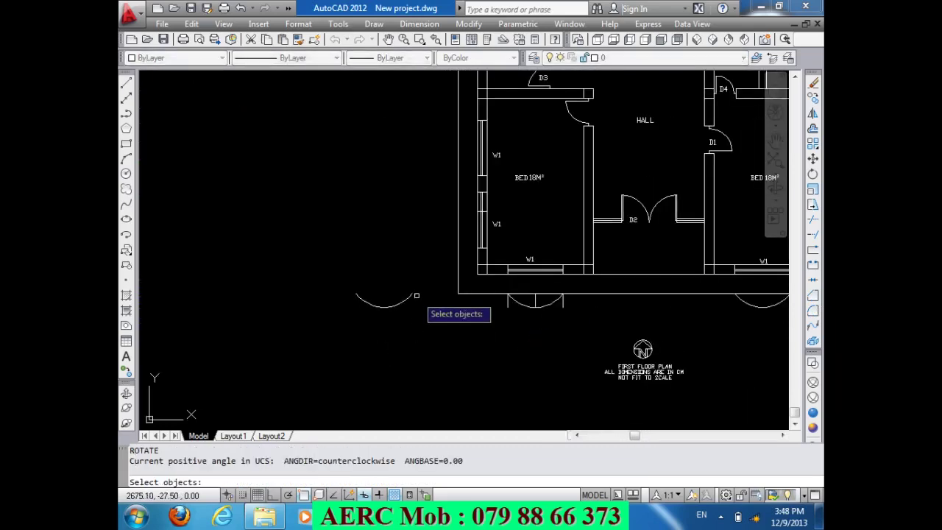
click(412, 295)
key(Return)
click(411, 294)
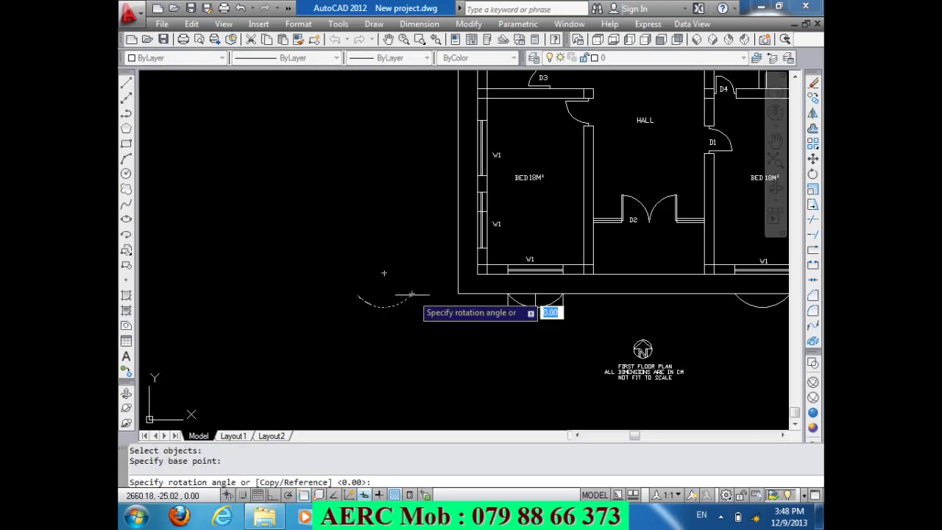
key(F8)
click(414, 351)
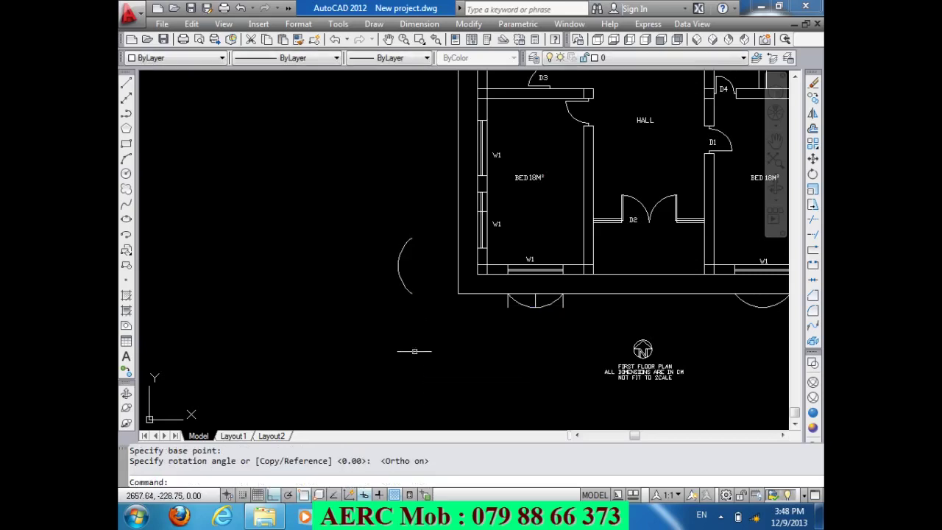
text(L)
- Draw a stray short line from the wall corner, then delete it
key(Return)
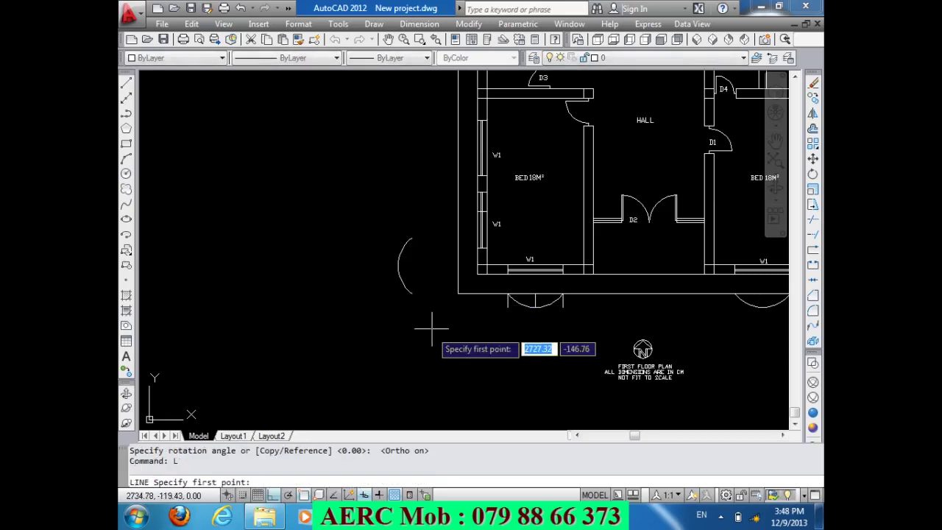
click(476, 248)
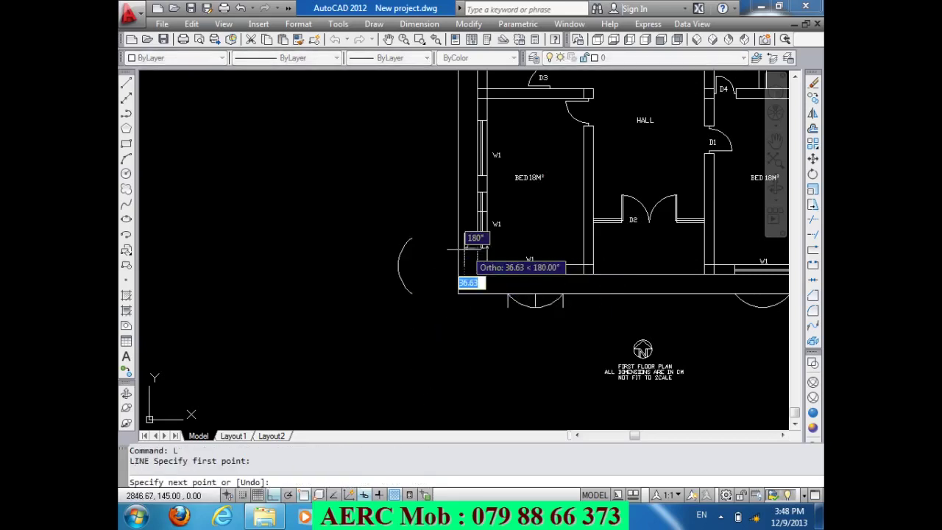
key(Return)
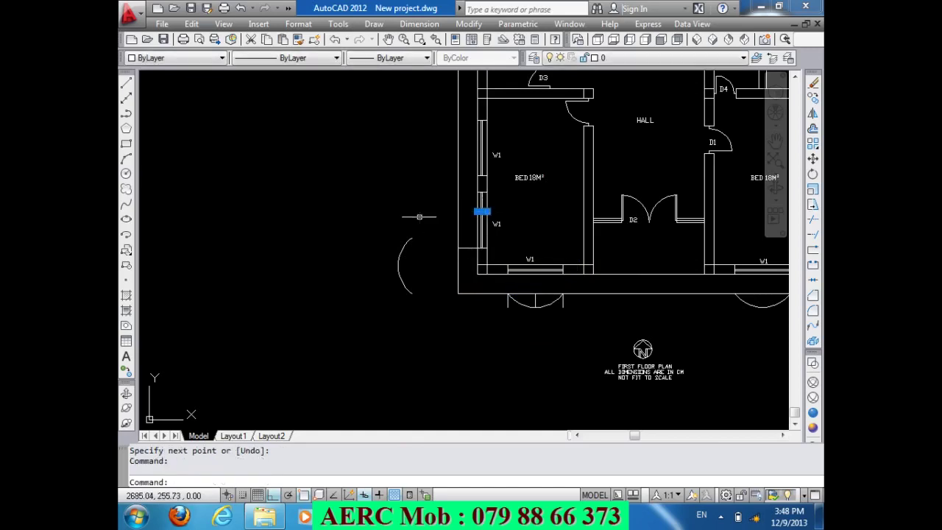
key(Delete)
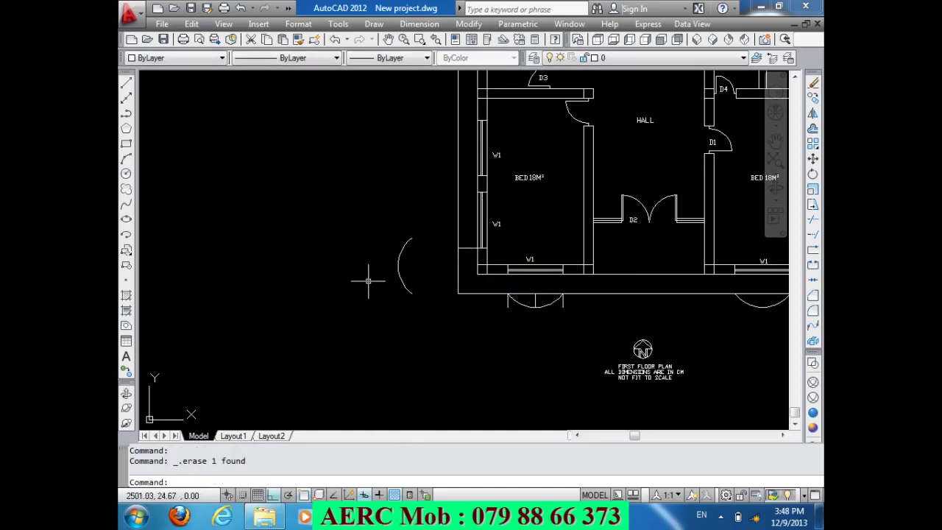
text(M)
- Move the upright arc by its end onto the left outer wall beside the lower W1 window
key(Return)
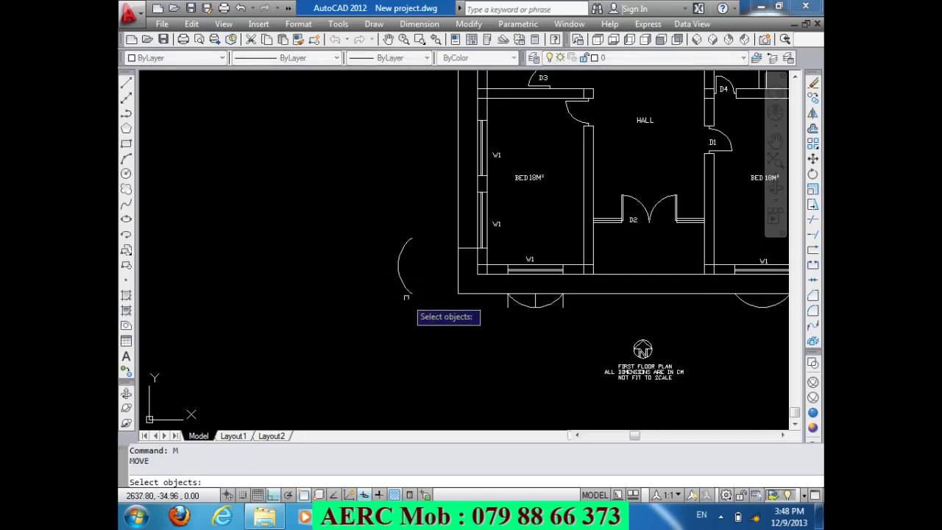
click(408, 292)
scroll(409, 294, up, 3)
scroll(415, 293, up, 2)
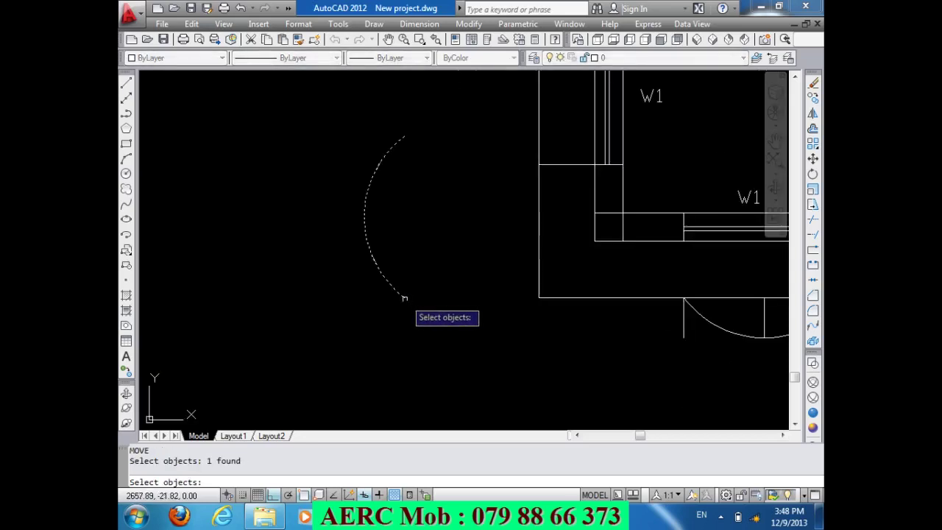
key(Return)
click(403, 298)
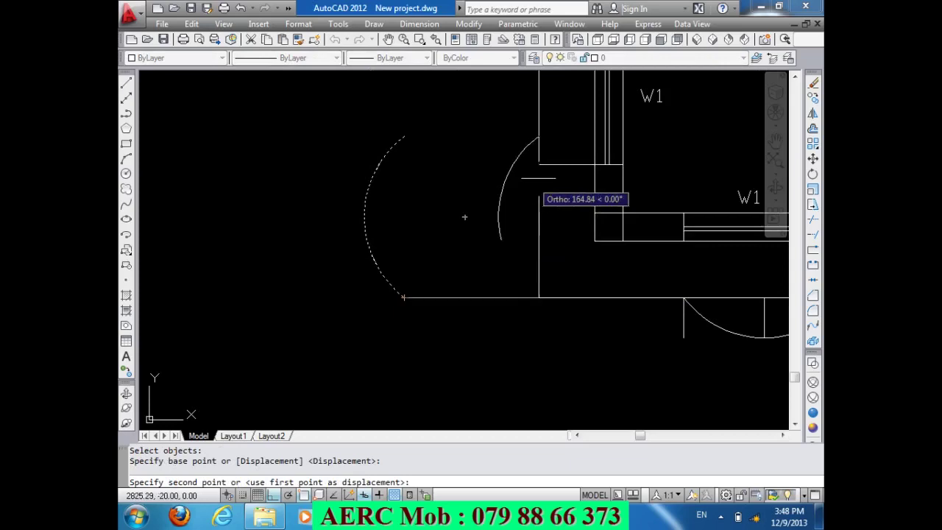
click(538, 162)
scroll(511, 259, down, 2)
scroll(479, 297, down, 2)
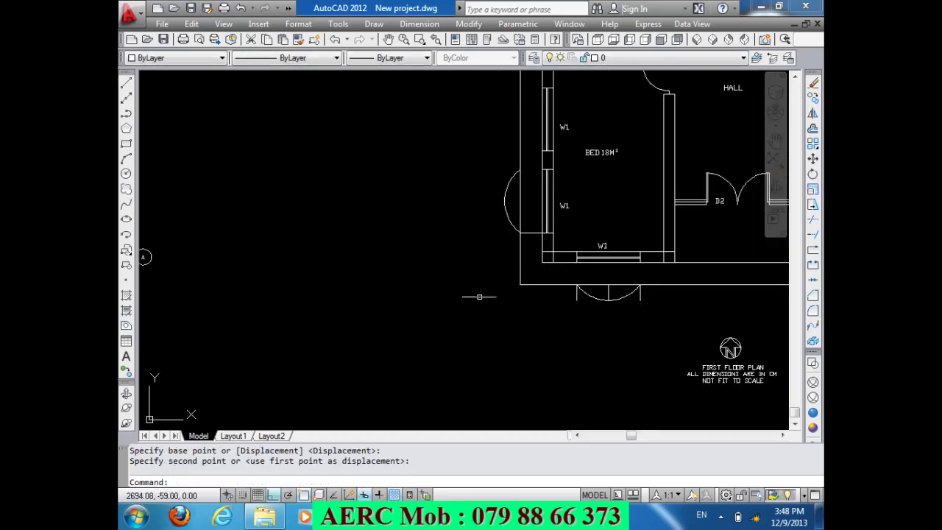
- Copy the upright window arc from its end to beside the upper W1 window on the left wall
text(Co)
key(Return)
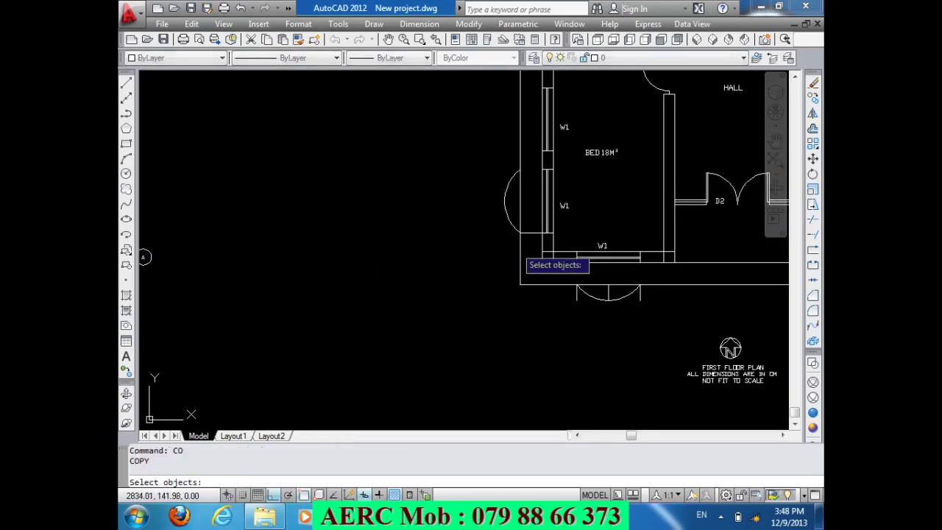
scroll(536, 212, up, 2)
scroll(487, 229, up, 2)
click(486, 229)
click(416, 233)
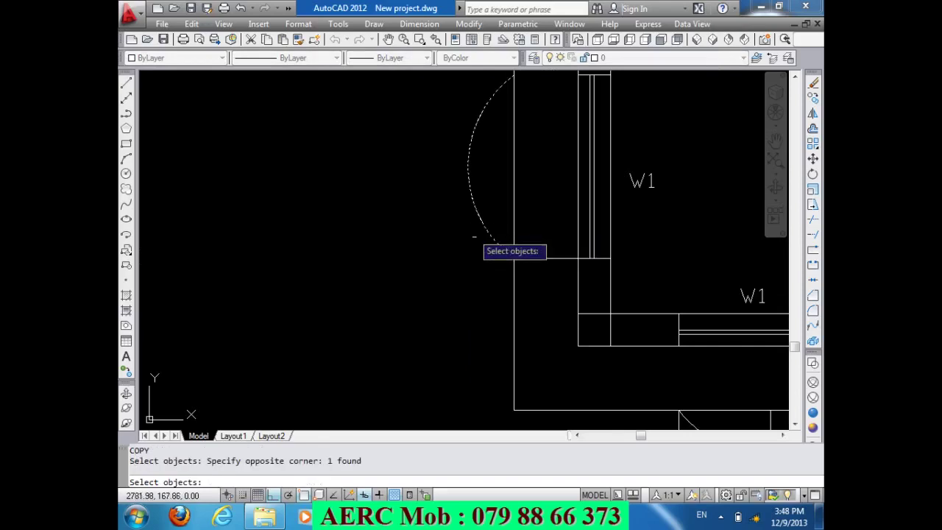
key(Return)
click(576, 258)
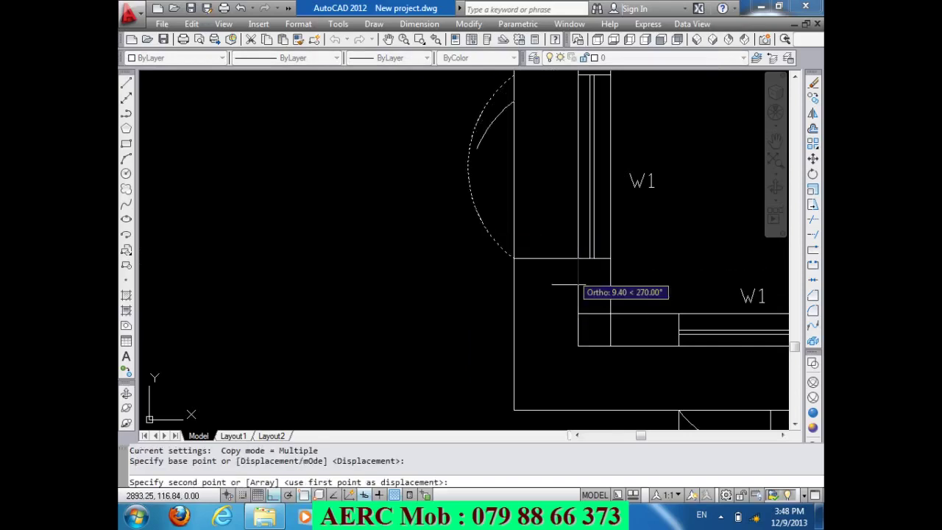
scroll(585, 294, down, 3)
scroll(578, 221, up, 2)
scroll(572, 212, up, 2)
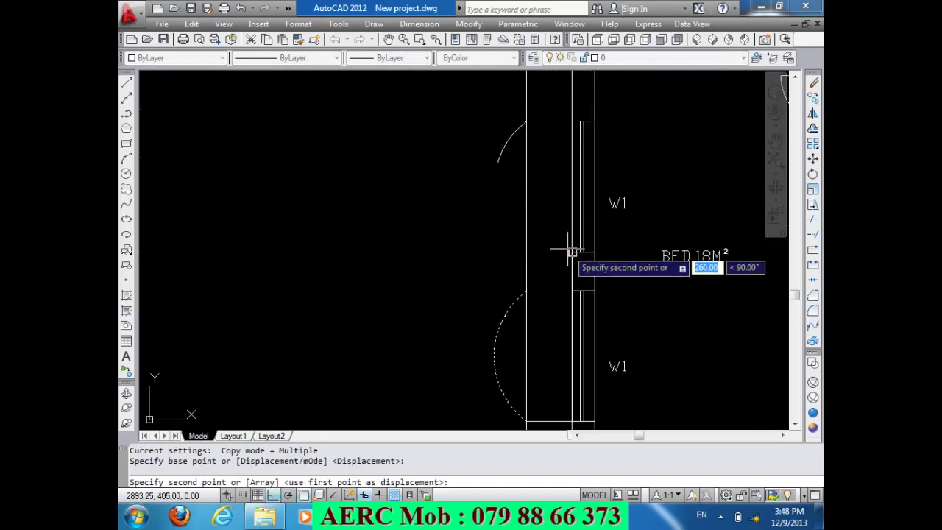
click(571, 253)
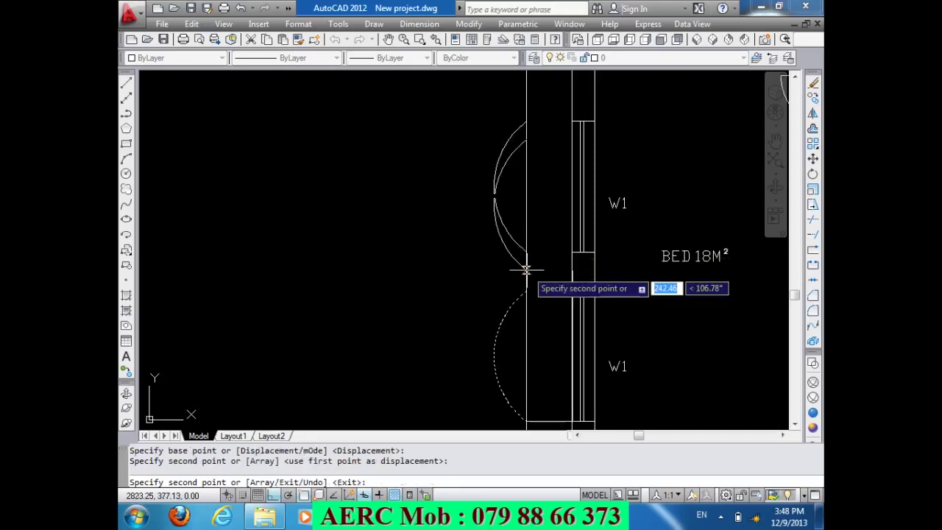
key(Return)
text(MI)
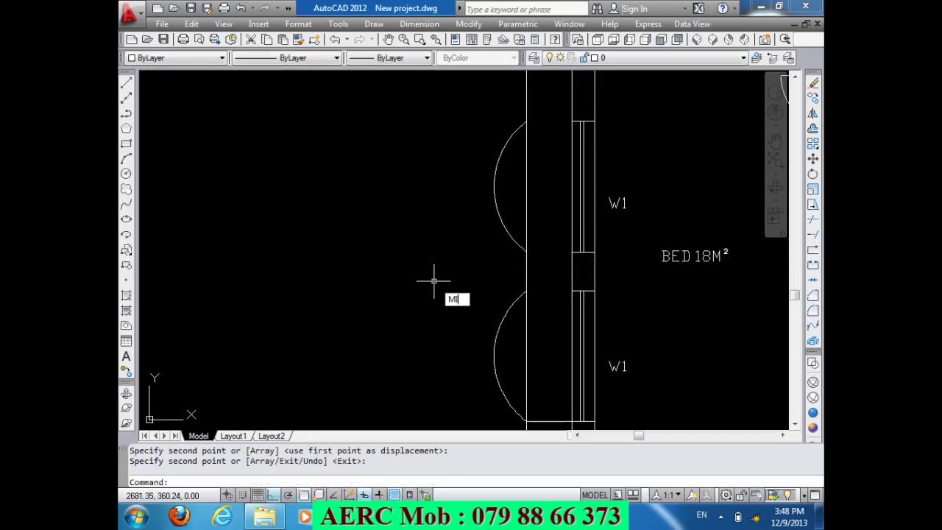
key(Return)
click(512, 318)
- Mirror both left-wall arcs across the wall line, keeping the originals, to form lens shapes
click(487, 248)
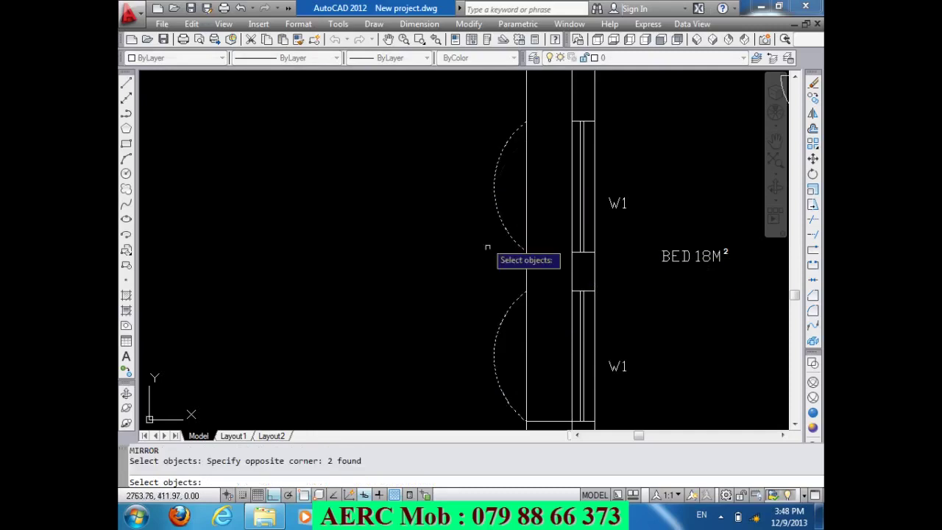
key(Return)
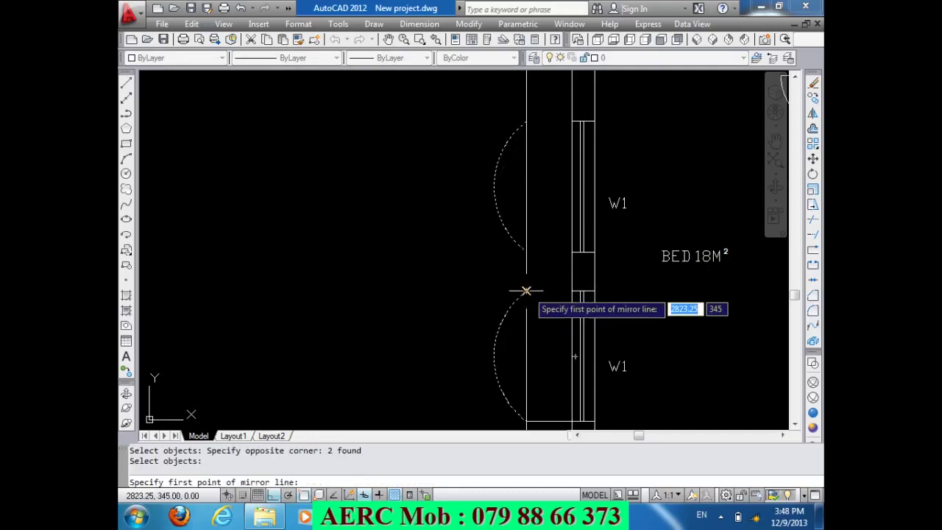
click(527, 289)
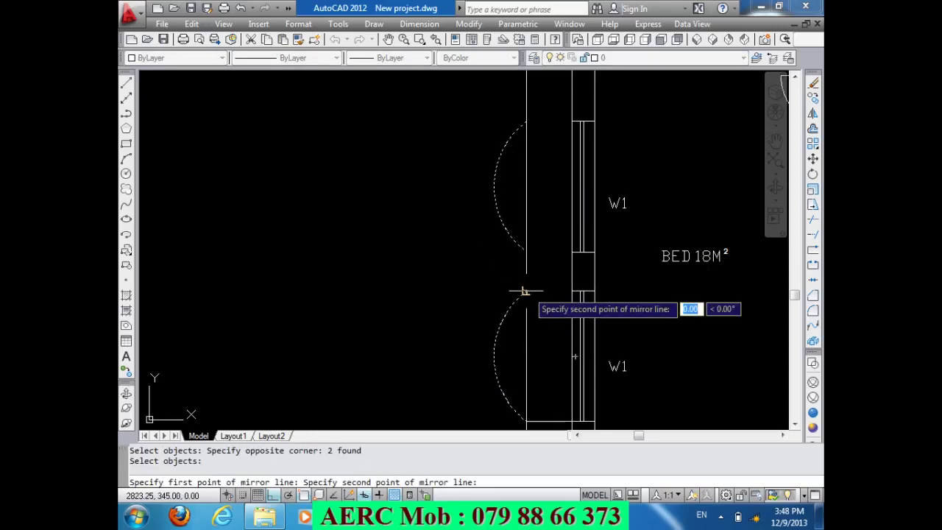
click(526, 251)
key(Return)
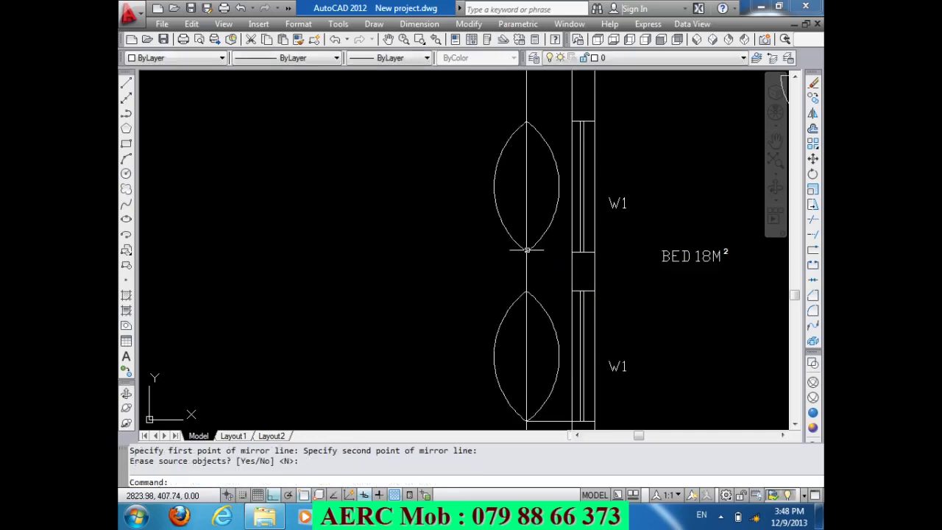
scroll(453, 267, down, 2)
scroll(420, 263, down, 2)
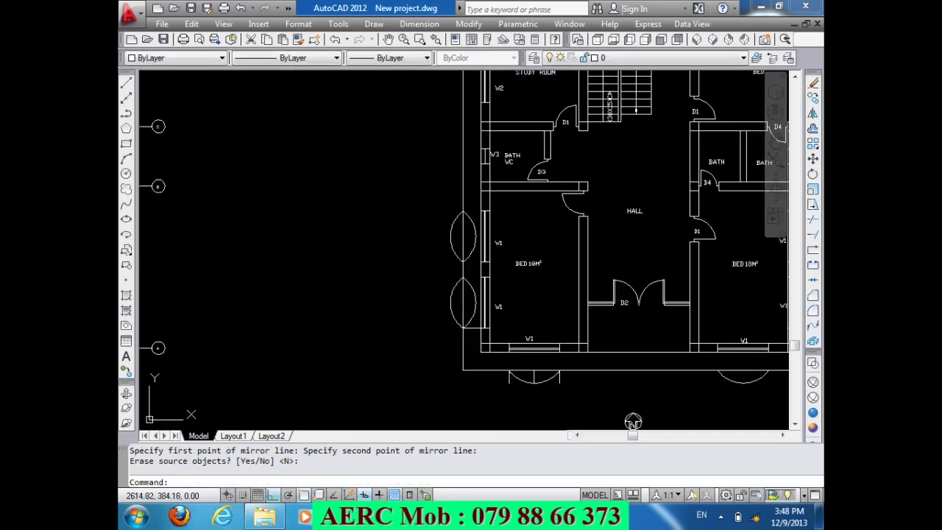
scroll(405, 265, down, 3)
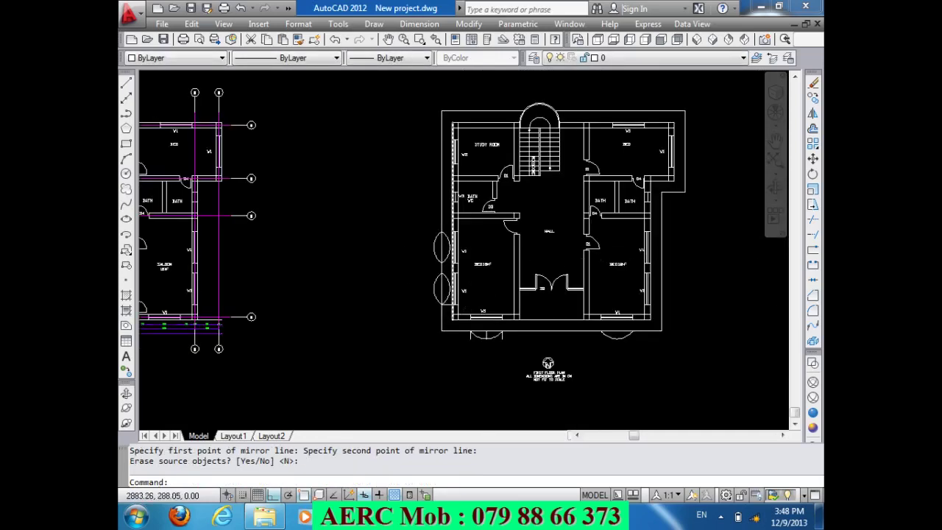
scroll(452, 281, up, 3)
text(M)
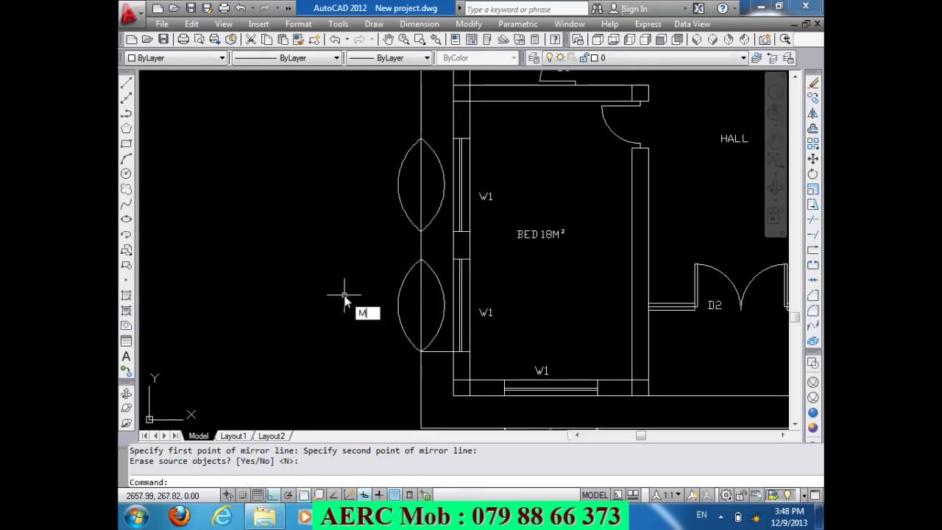
key(Return)
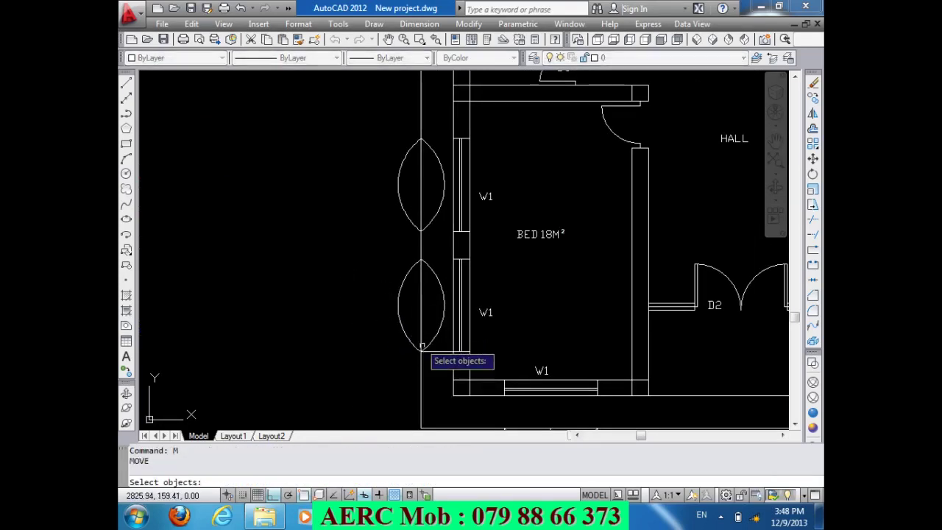
- Move the two inner arc halves, based at the lower tip, onto the right bedroom's outer wall
click(421, 345)
click(425, 214)
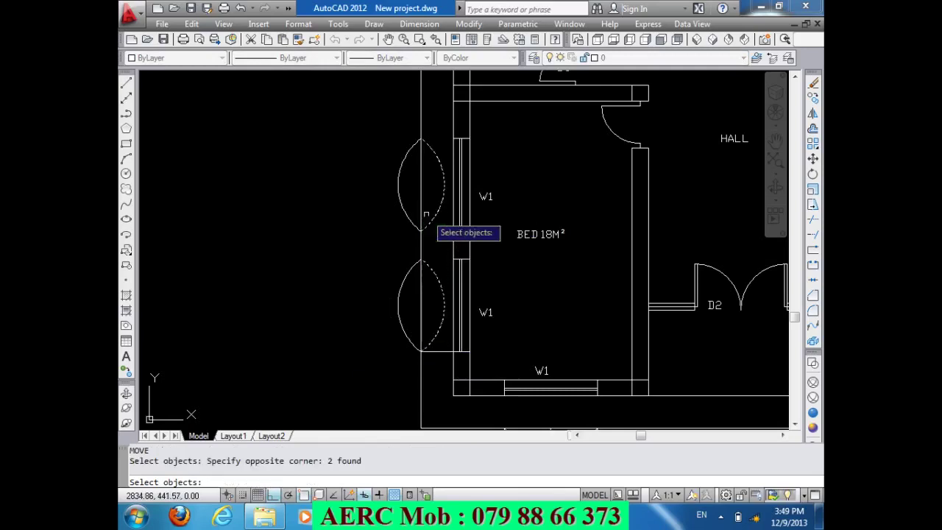
scroll(423, 350, up, 4)
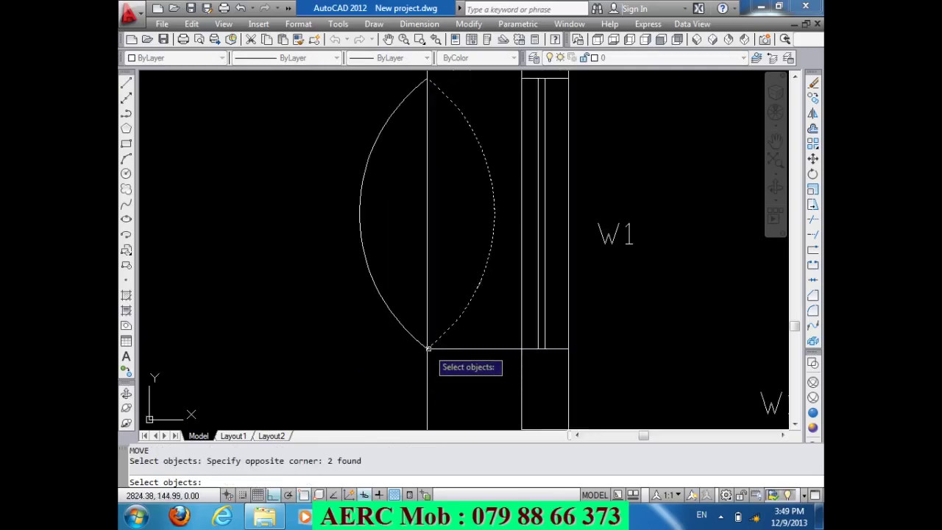
key(Return)
click(427, 347)
scroll(427, 347, down, 4)
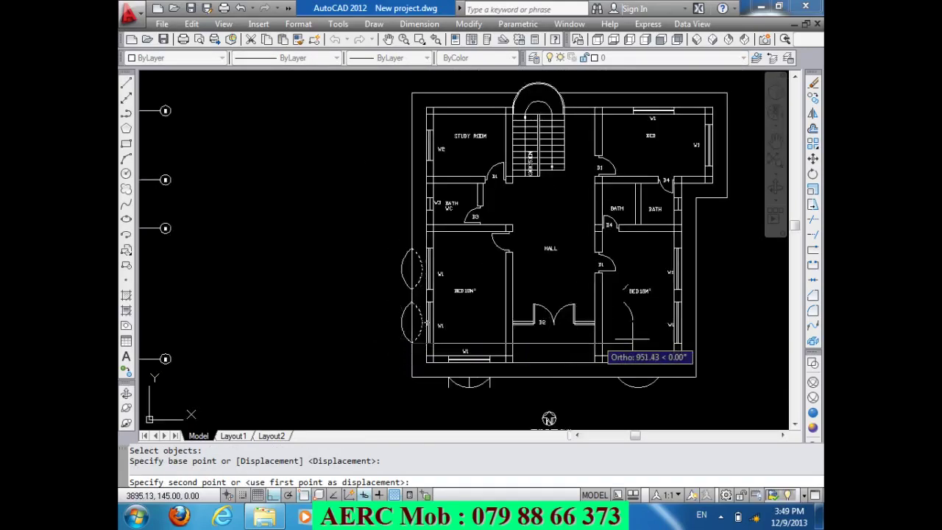
scroll(697, 336, up, 4)
click(701, 334)
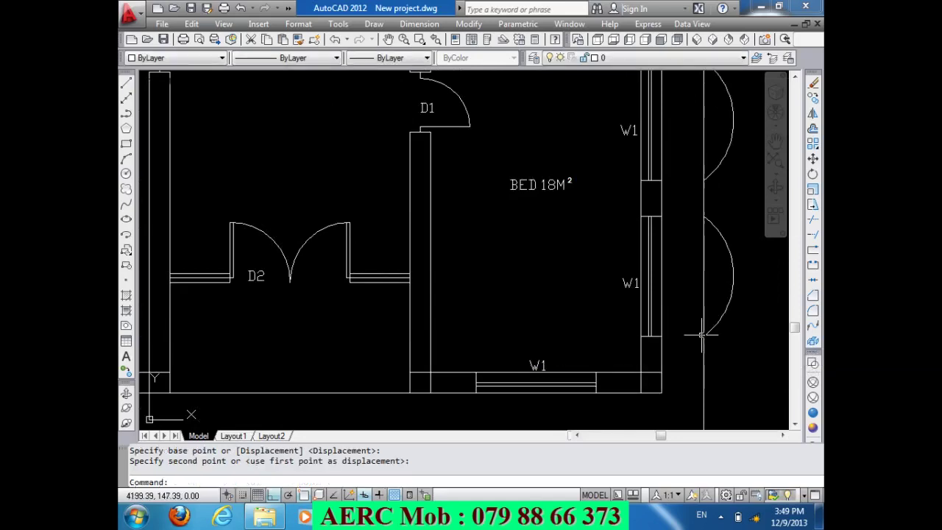
scroll(625, 307, down, 3)
scroll(618, 302, down, 3)
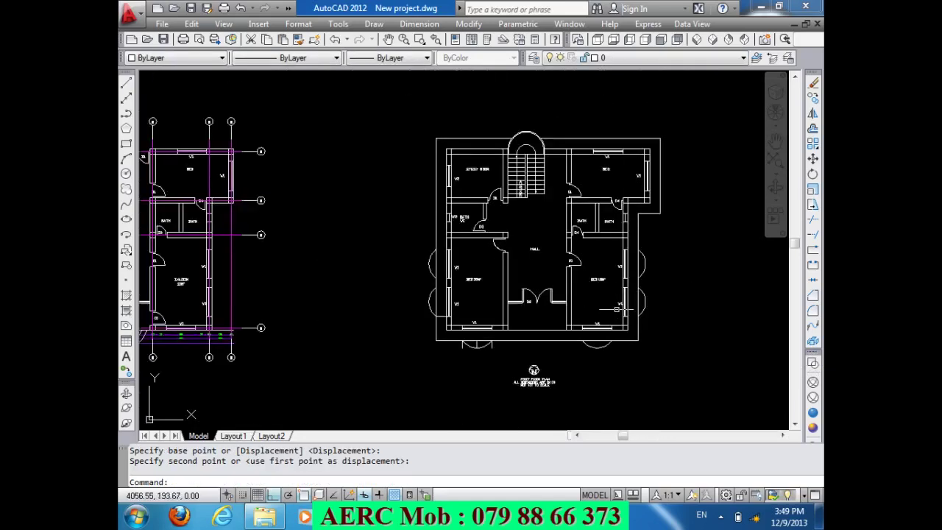
scroll(452, 287, up, 3)
scroll(328, 301, down, 2)
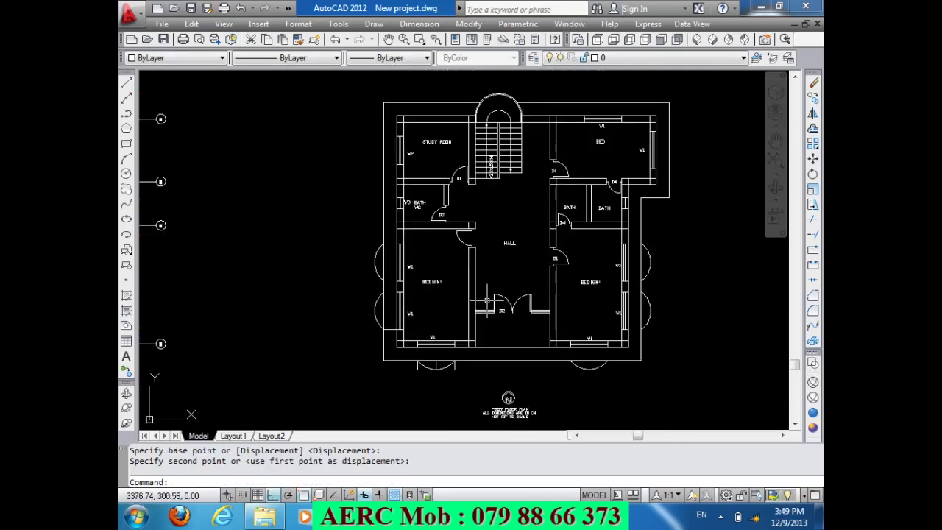
scroll(486, 300, up, 2)
scroll(460, 346, up, 3)
scroll(471, 376, up, 2)
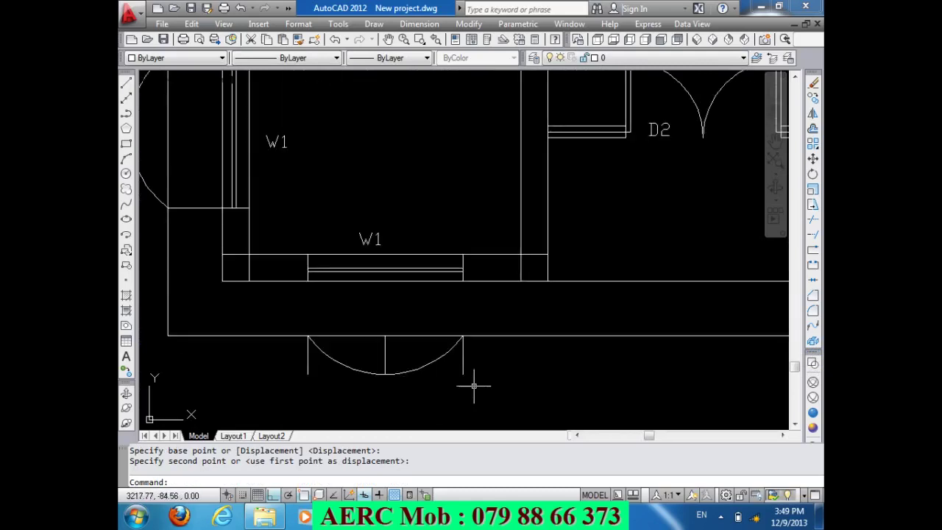
- Delete the straight lines under the left bedroom's bottom window arc
click(473, 383)
click(448, 351)
click(462, 360)
click(294, 361)
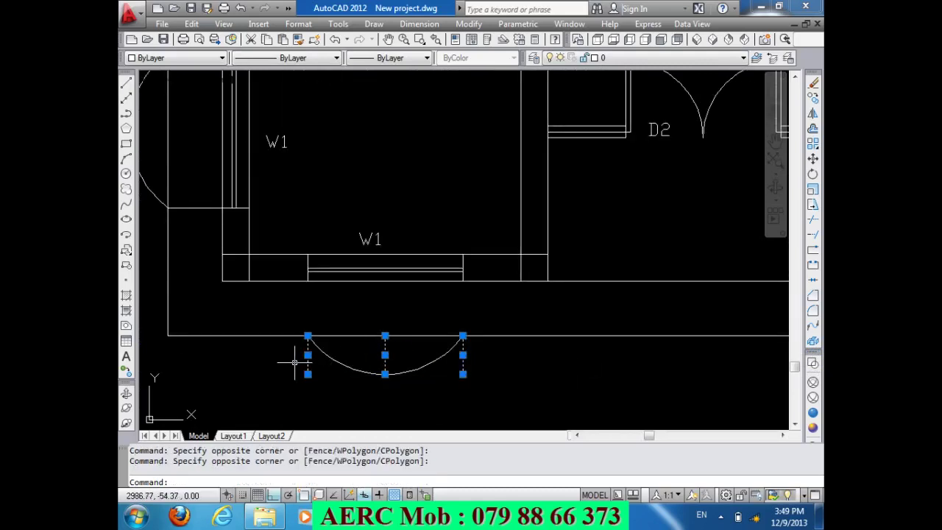
key(Delete)
scroll(289, 381, down, 4)
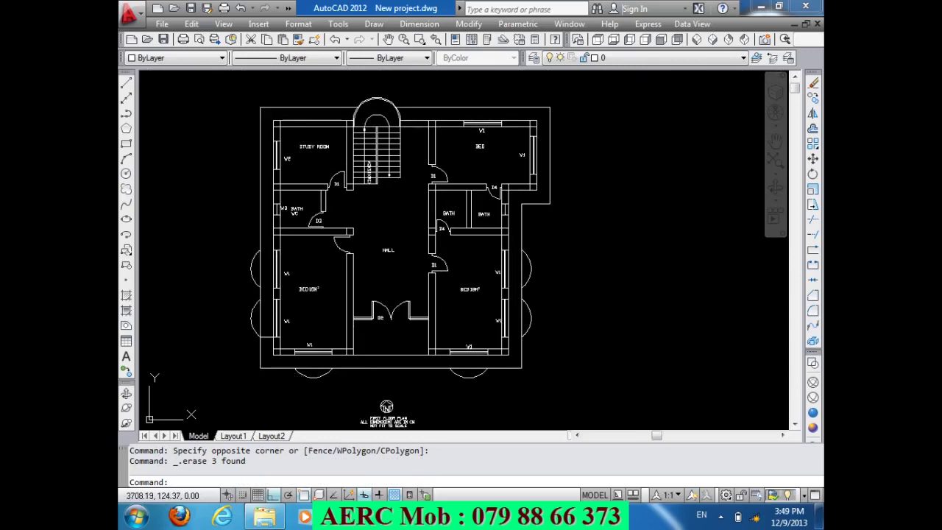
- Copy the lower right-wall arc beside the top-right BED window, plus one more copy above the plan
scroll(536, 200, up, 2)
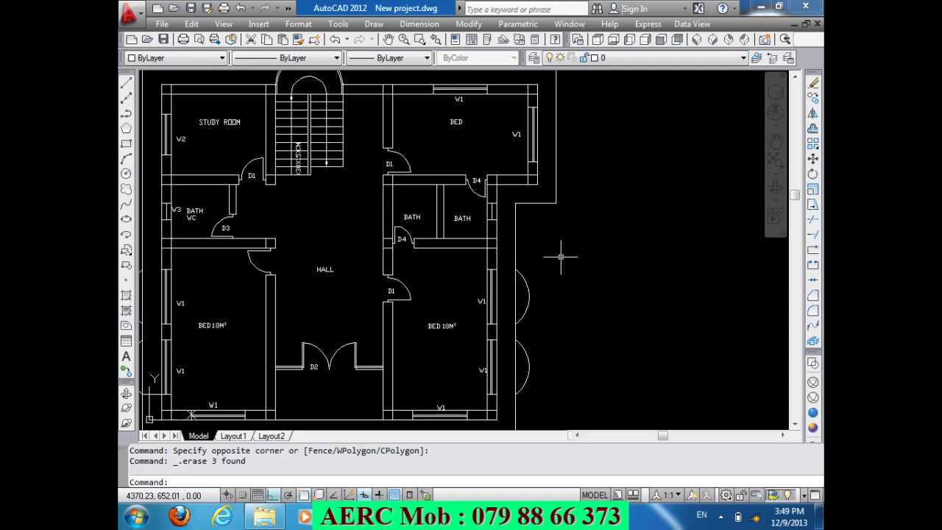
text(Co)
key(Return)
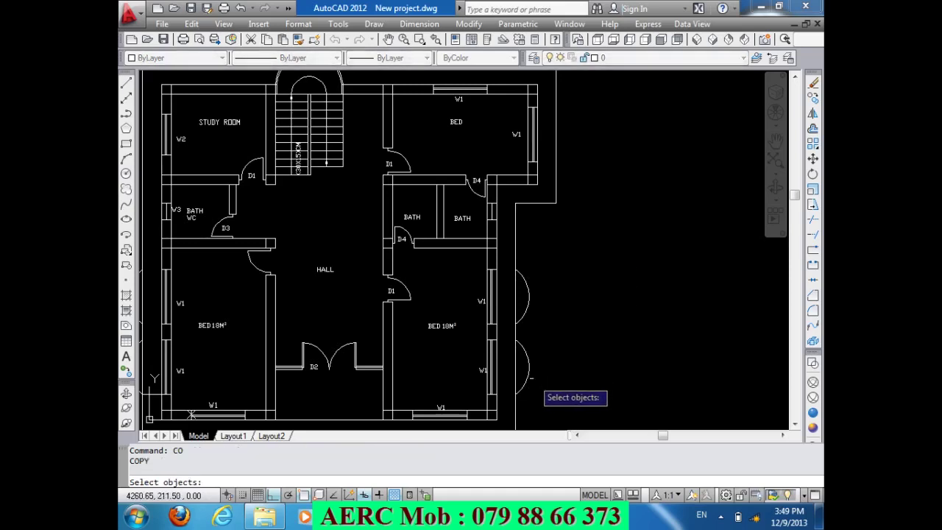
click(529, 374)
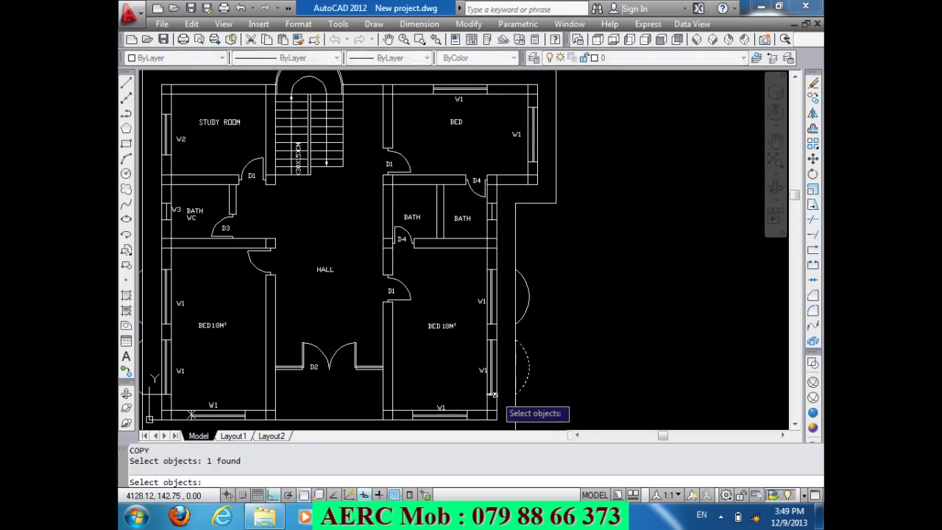
key(Return)
click(493, 395)
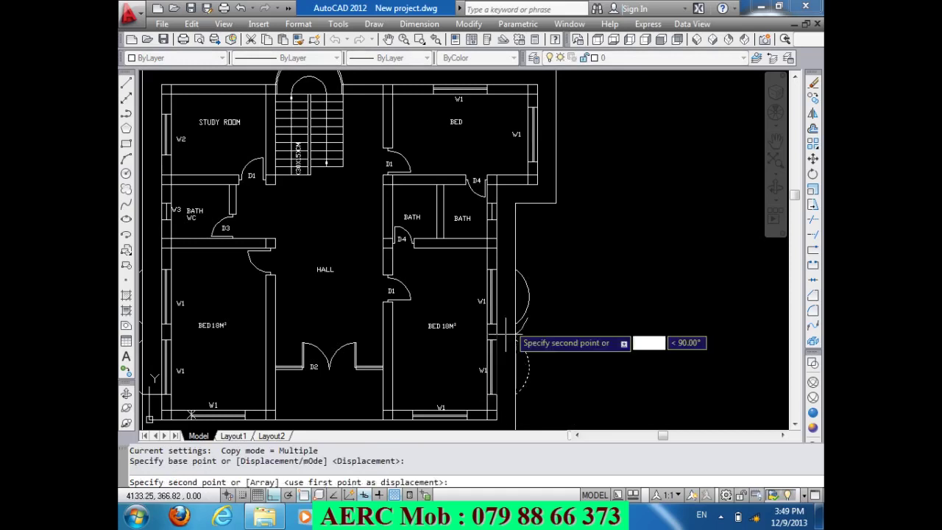
click(533, 160)
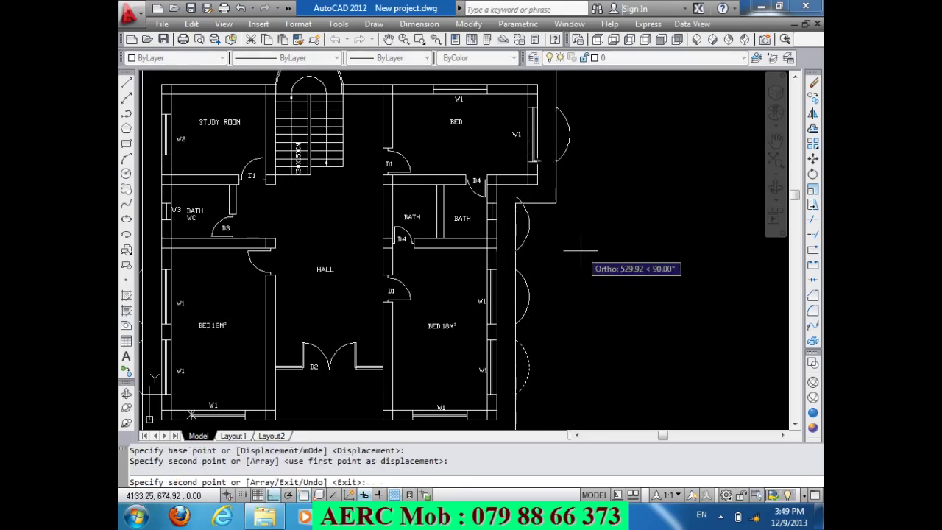
scroll(609, 312, down, 2)
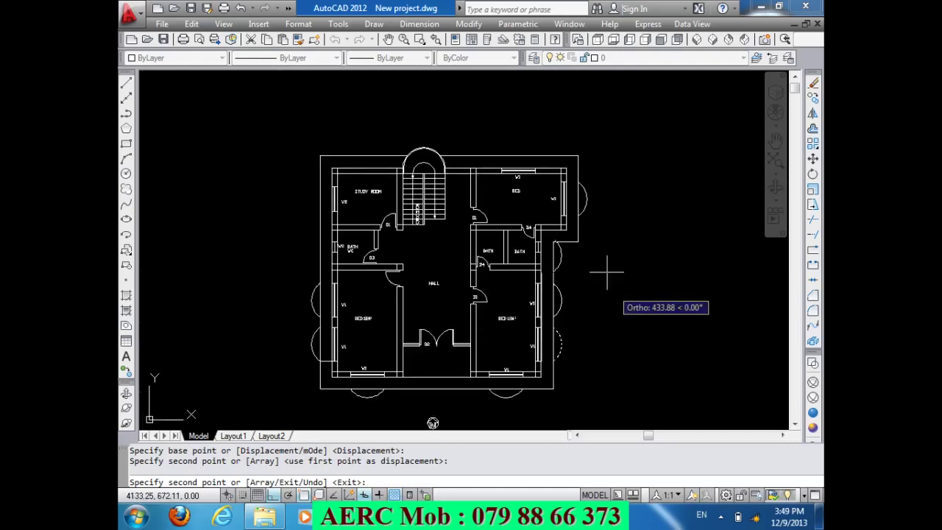
click(596, 135)
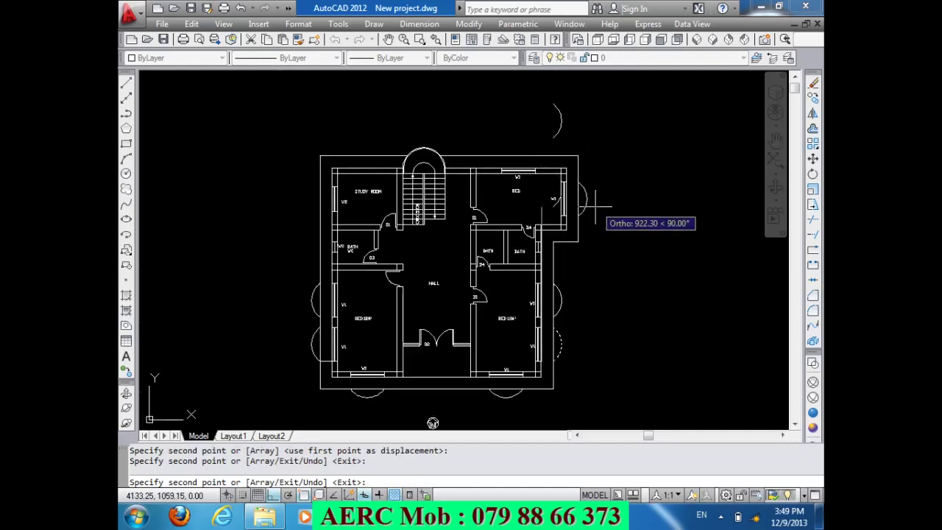
key(Return)
scroll(548, 90, up, 2)
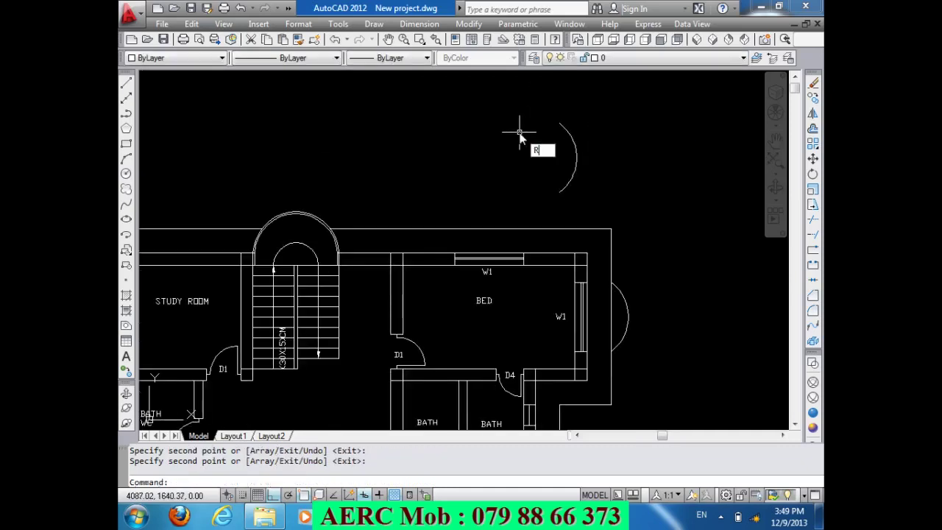
- Rotate the loose arc 90° about its end
text(o)
key(Return)
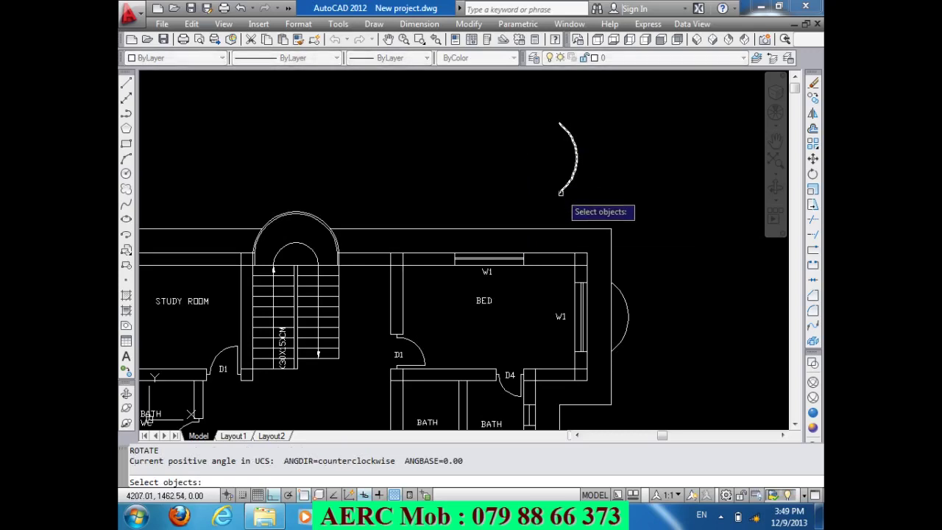
click(560, 192)
key(Return)
click(558, 192)
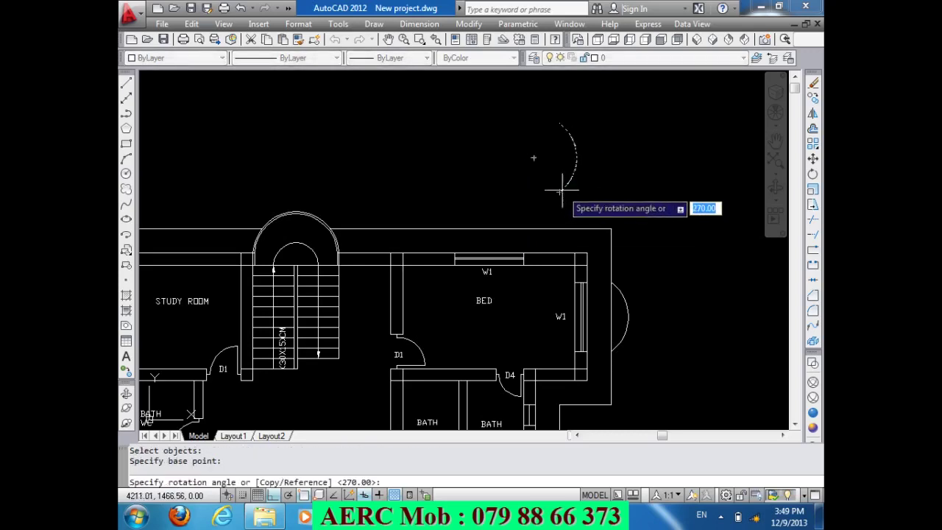
click(566, 102)
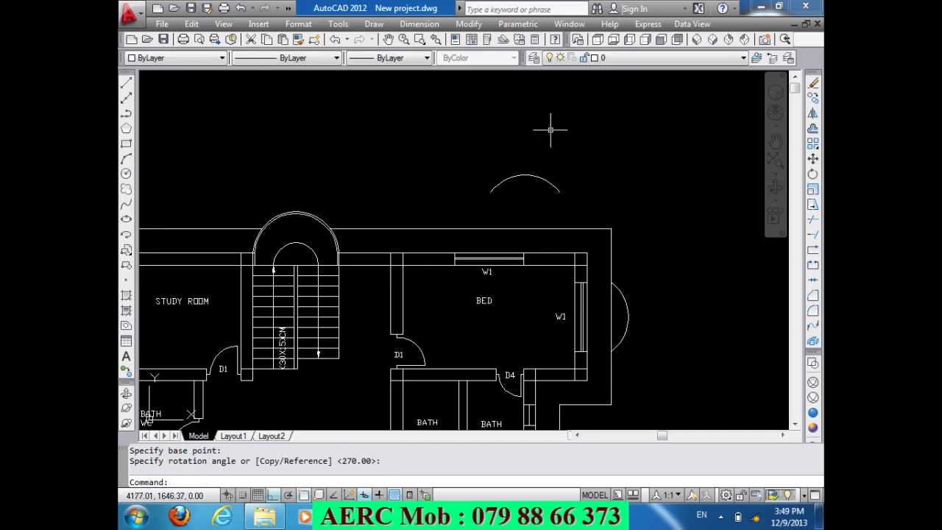
- Draw a short vertical guide line from the wall near W1 up to the wall top
text(l)
key(Return)
click(523, 253)
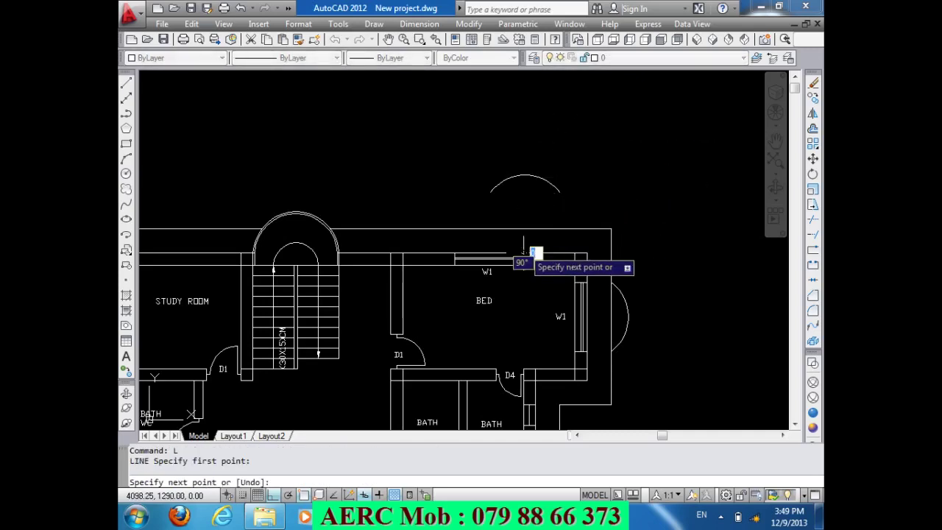
click(523, 229)
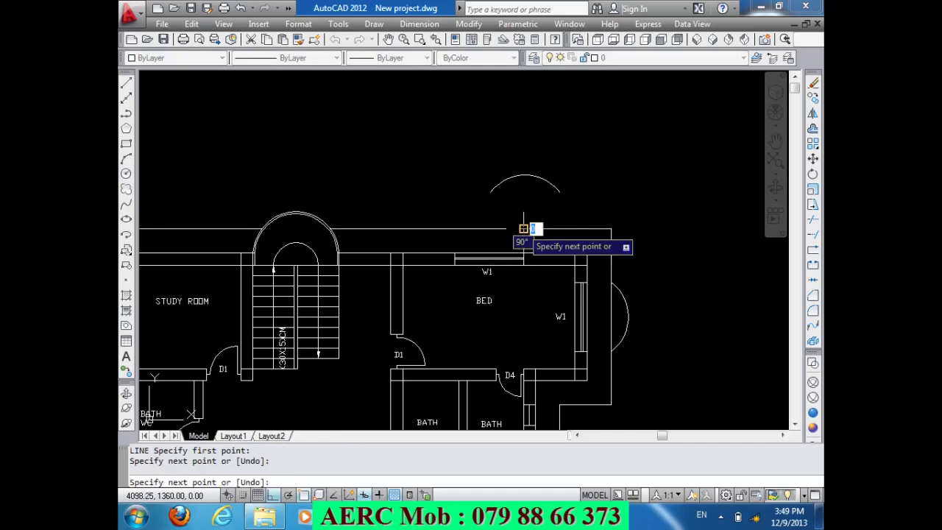
key(Return)
- Move the arc onto the wall top above W1 and erase the guide line
key(Return)
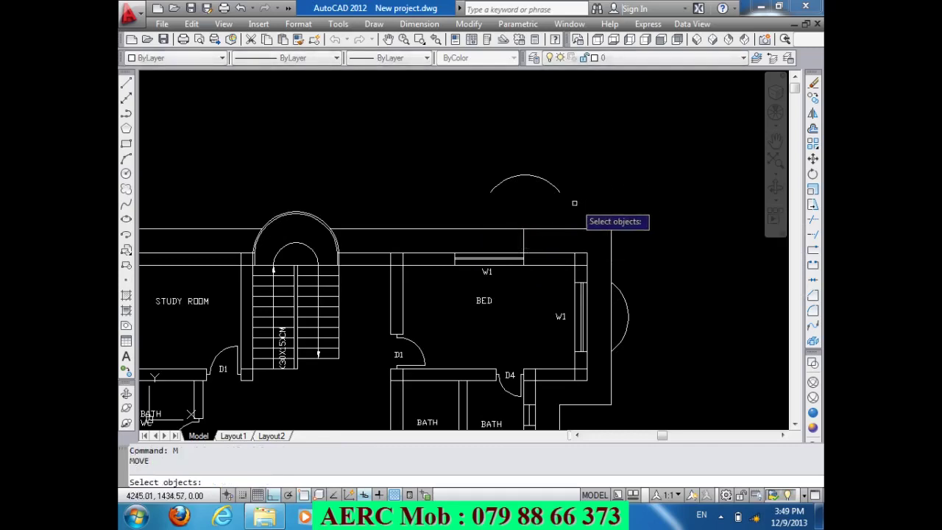
click(565, 185)
click(544, 203)
key(Return)
click(559, 192)
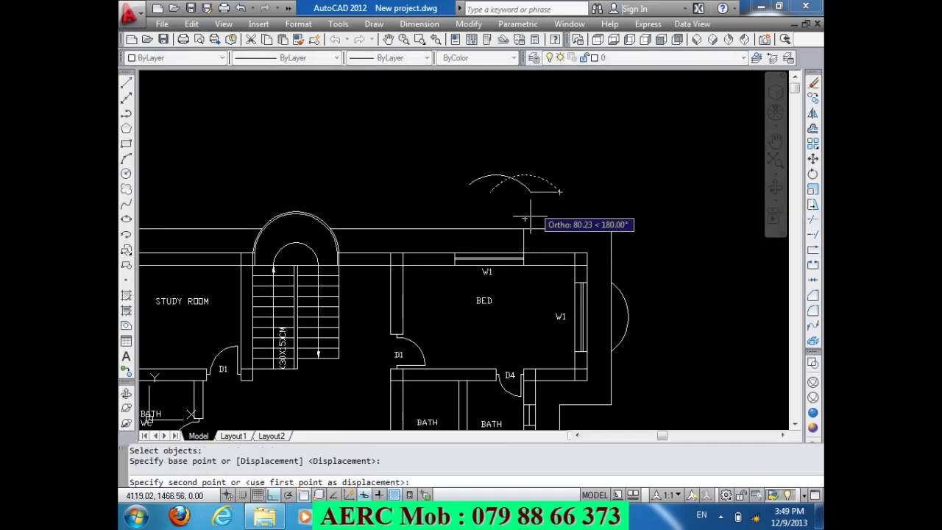
click(522, 230)
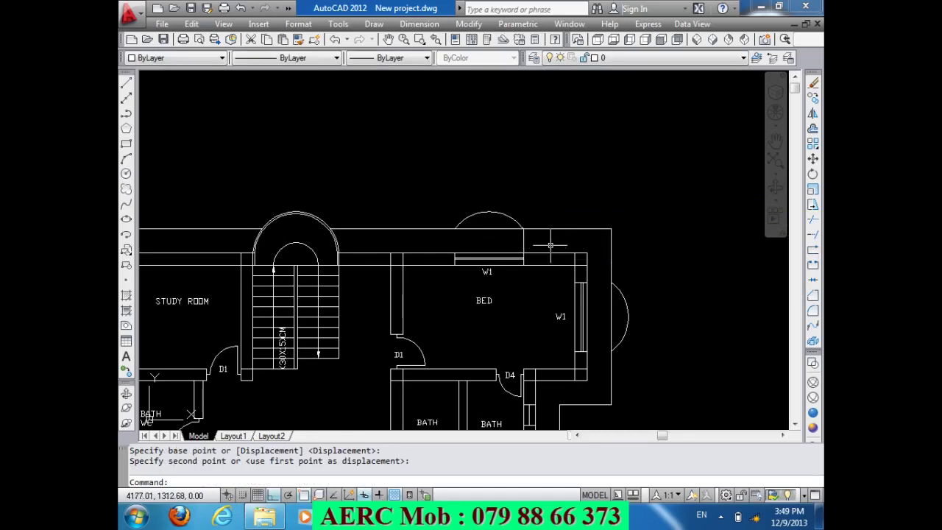
click(542, 245)
click(500, 257)
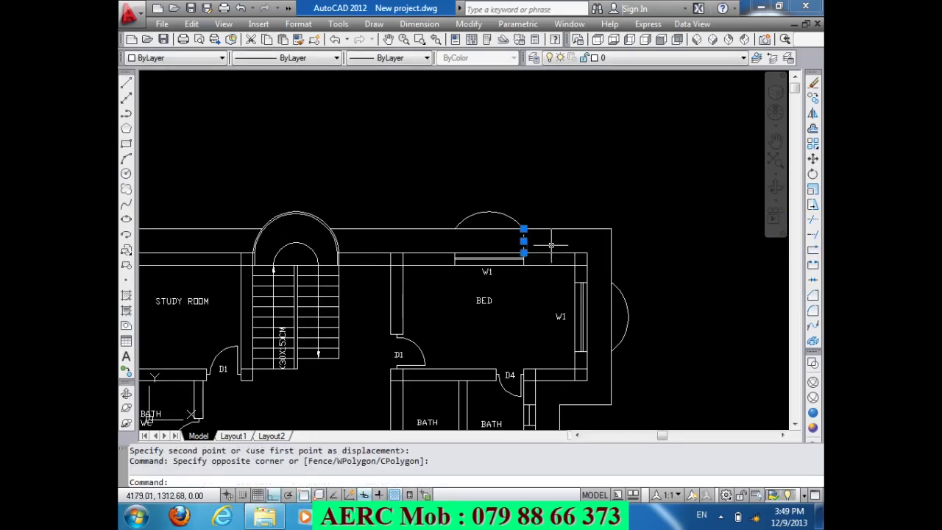
key(Delete)
- Draw a 50-unit guide line leftward off the study's outer wall beside W2
scroll(550, 245, down, 5)
scroll(427, 251, up, 3)
scroll(415, 252, up, 3)
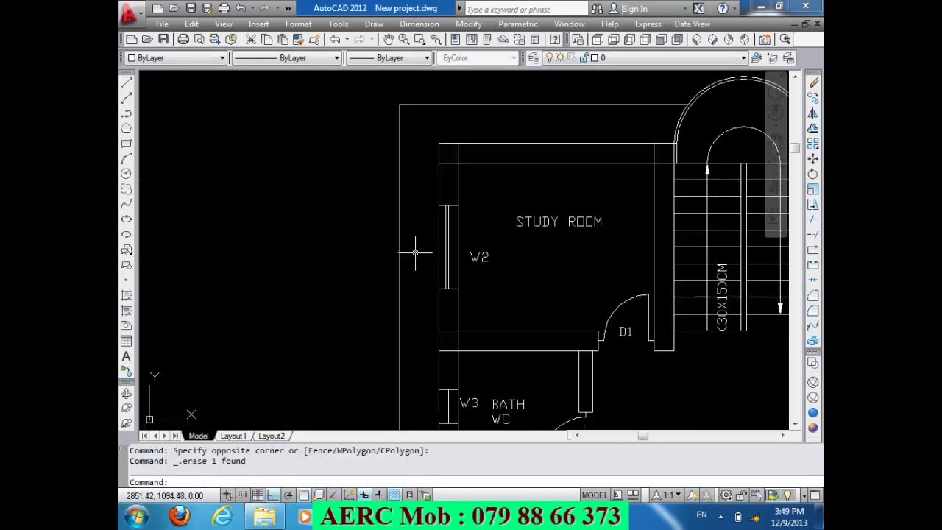
text(L)
key(Return)
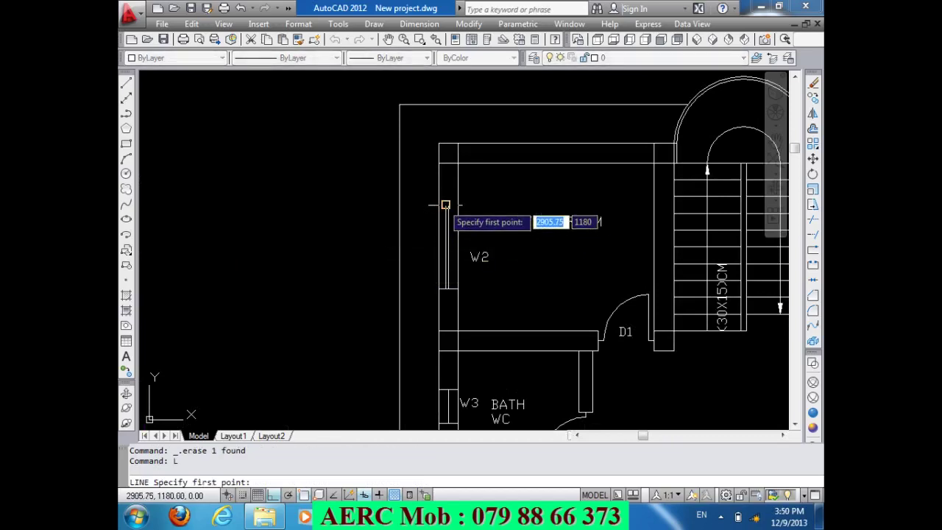
click(437, 203)
click(399, 205)
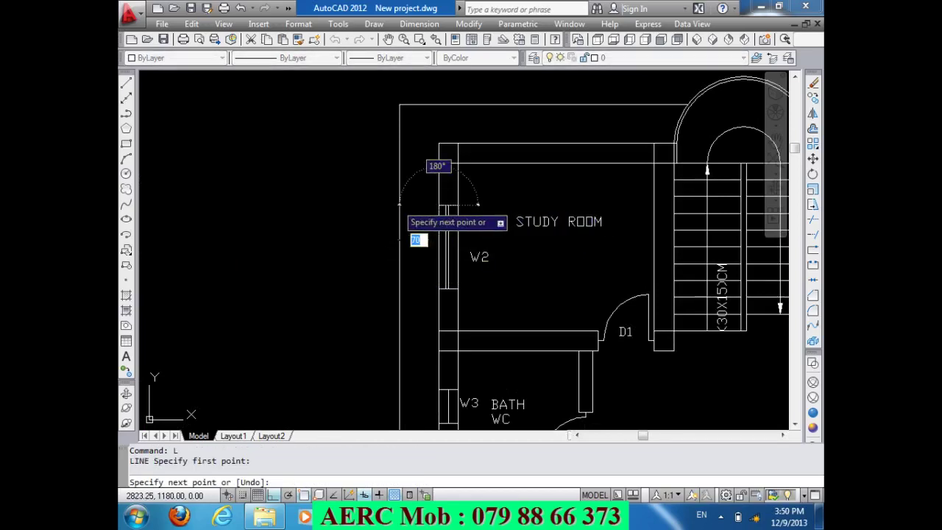
text(0)
key(Return)
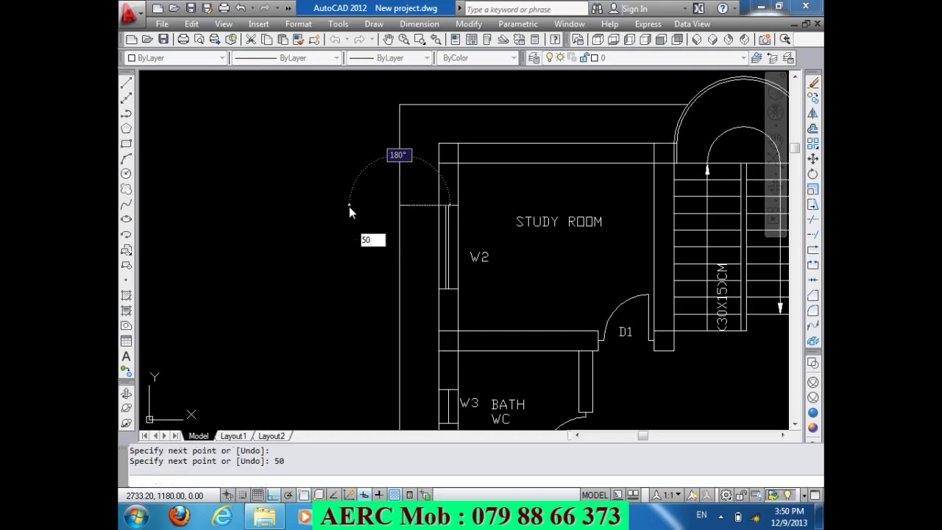
key(Return)
- Offset the guide line twice downward at 75 units
key(Return)
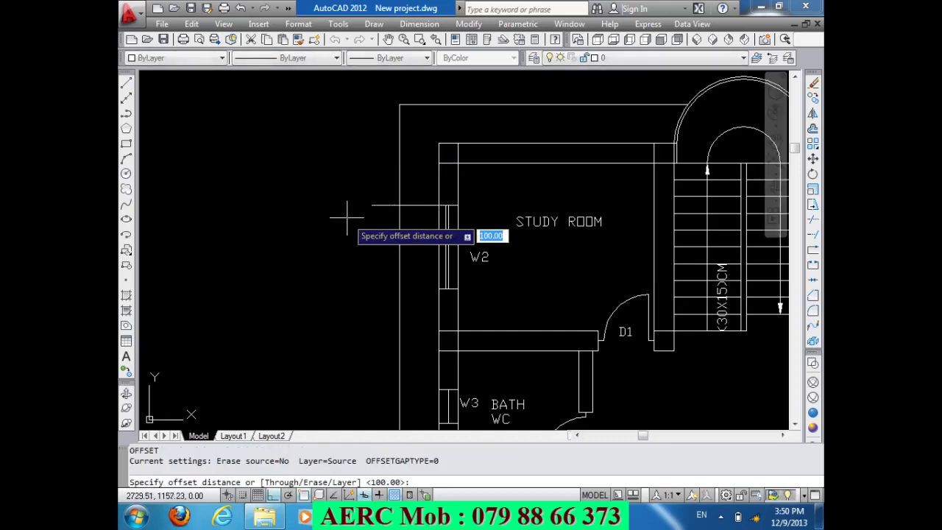
text(7)
key(Return)
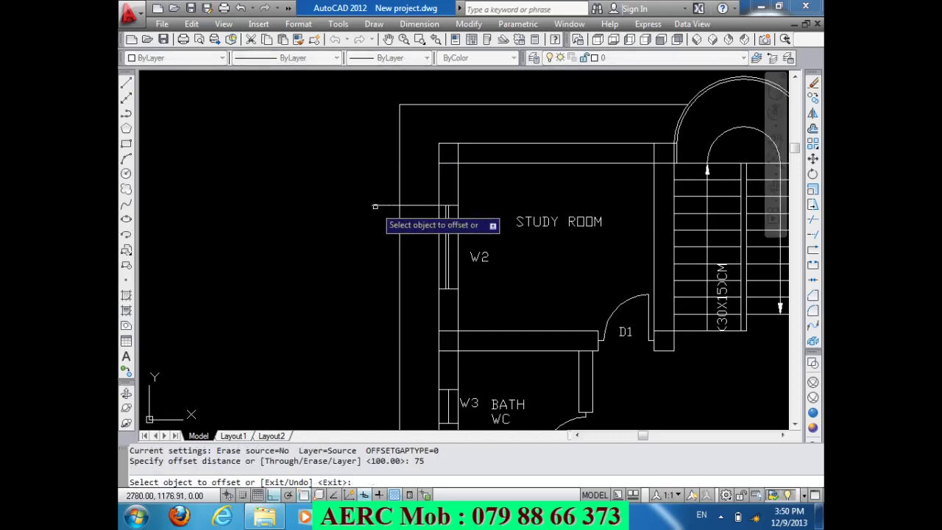
click(376, 205)
click(377, 244)
click(377, 245)
click(376, 273)
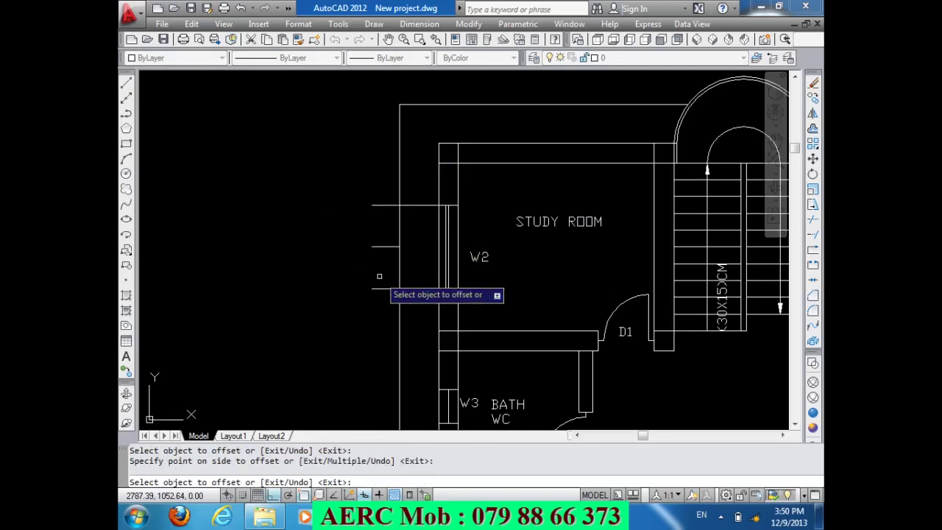
key(Return)
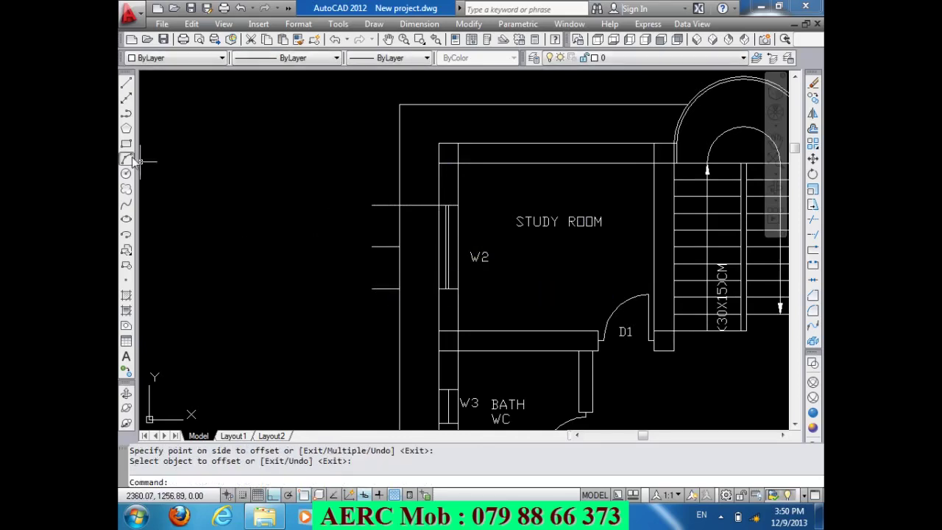
- Draw a 3-point arc through the three line ends and erase the guide lines
click(125, 158)
click(400, 205)
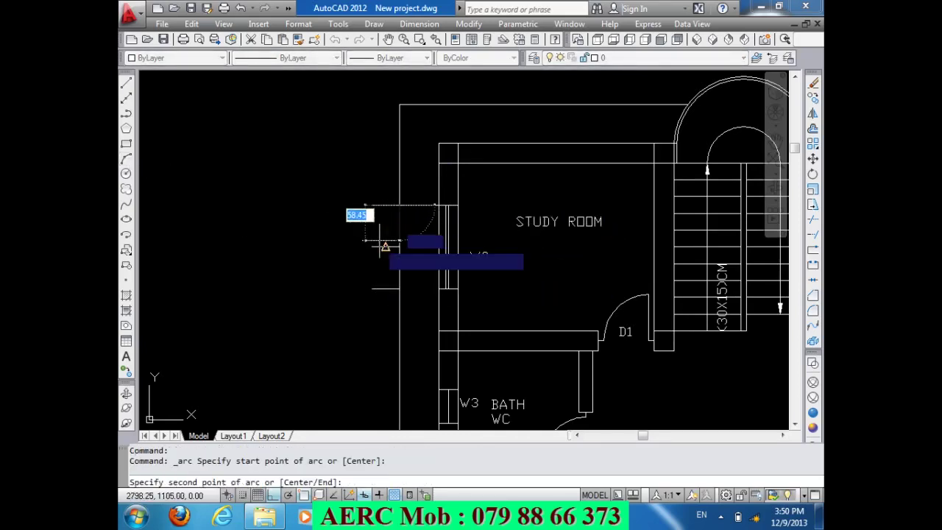
click(372, 246)
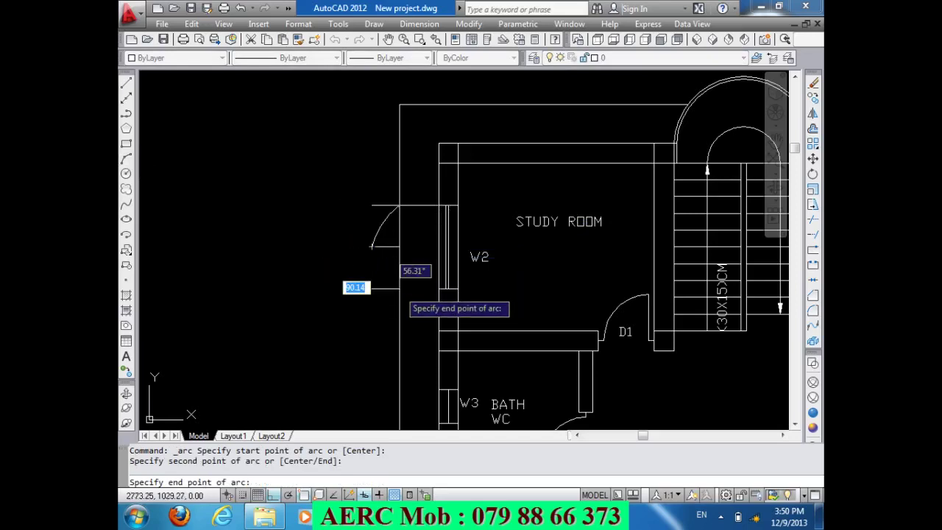
click(400, 288)
mouse_move(379, 254)
mouse_down()
mouse_move(386, 236)
mouse_move(360, 197)
mouse_up()
drag(375, 302, 346, 278)
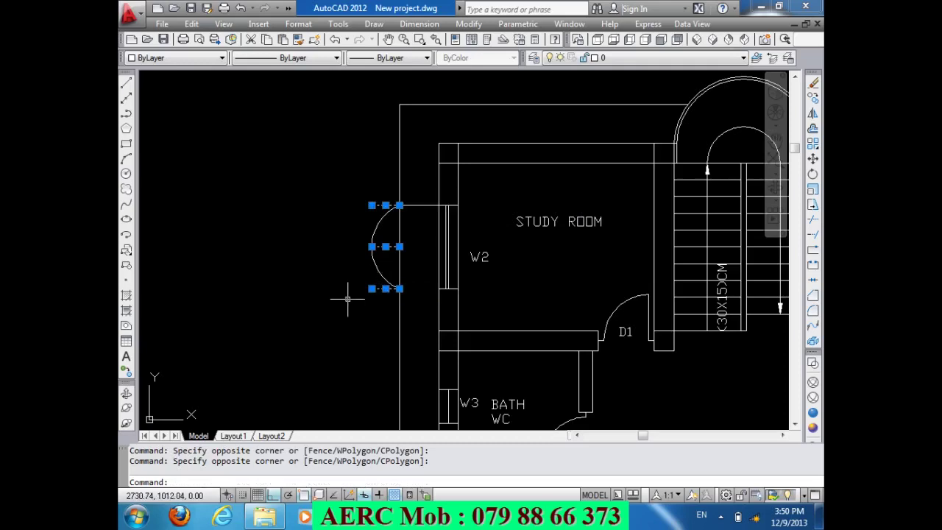
key(Delete)
scroll(375, 215, down, 5)
- Draw a 70-unit vertical centre line down from the bottom wall below the hall
scroll(425, 301, up, 2)
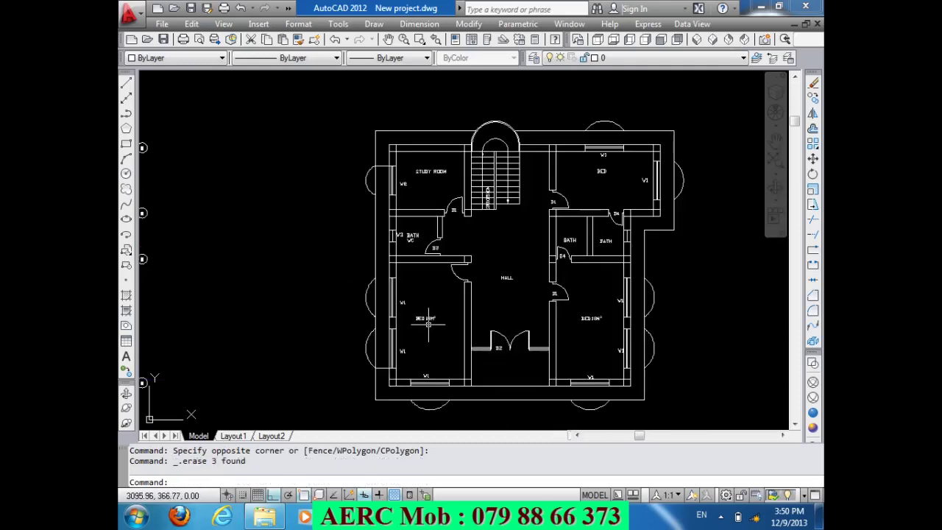
drag(372, 365, 393, 370)
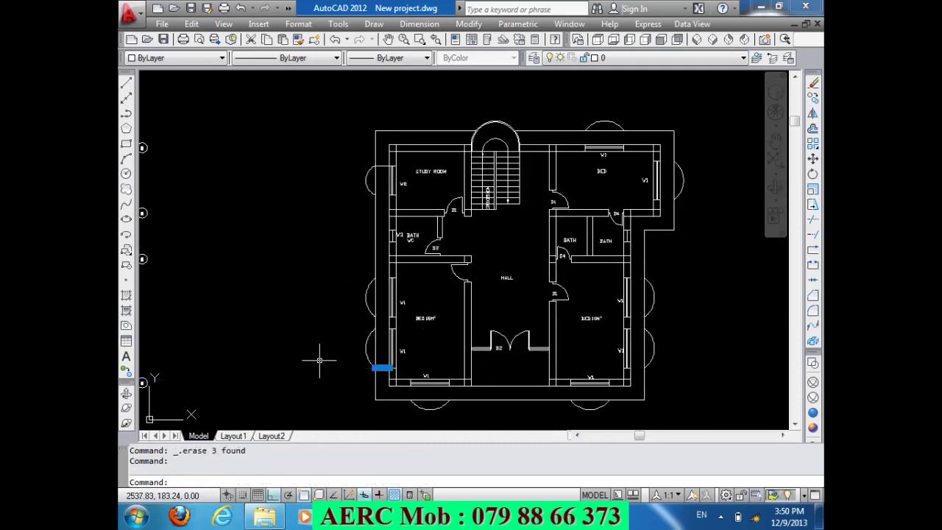
scroll(482, 412, up, 3)
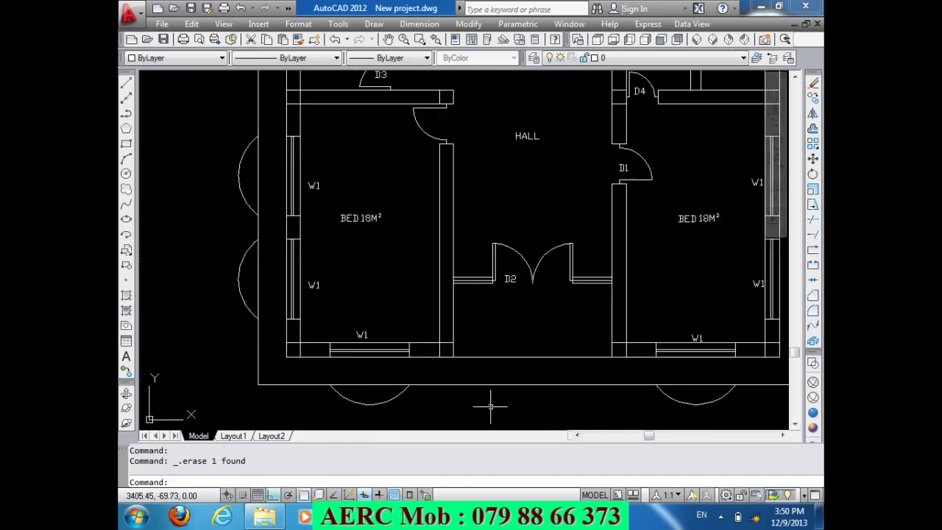
text(L)
key(Return)
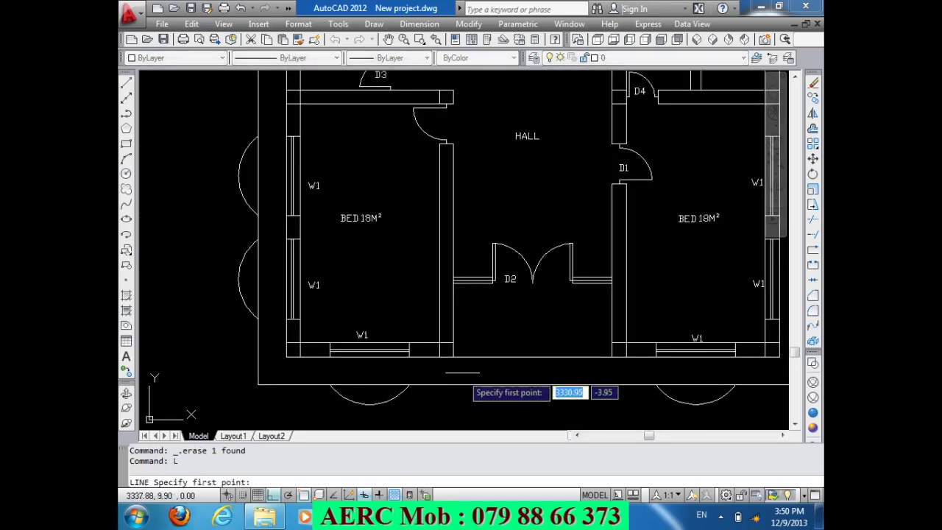
click(532, 357)
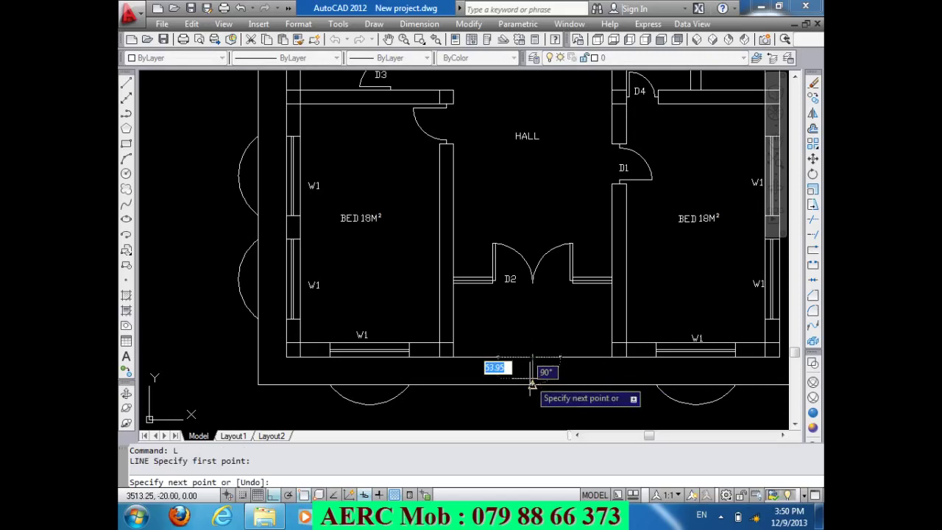
click(532, 384)
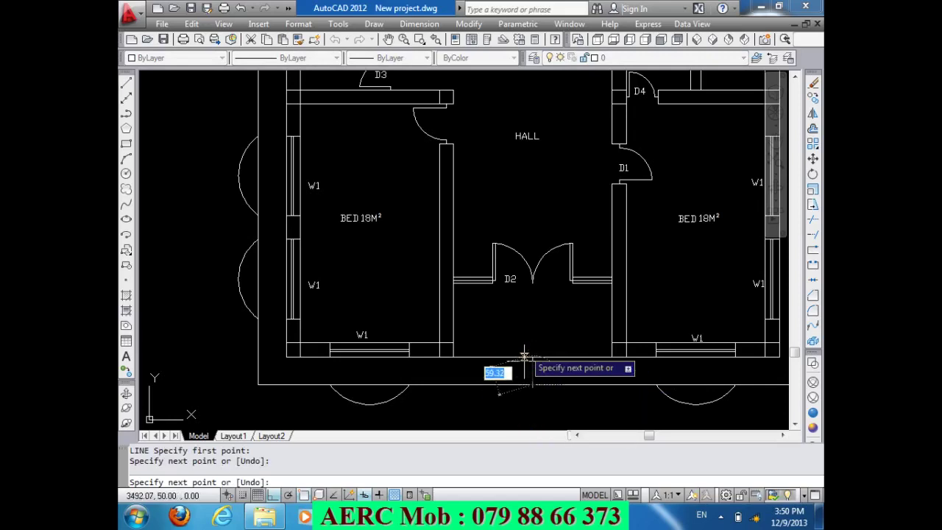
scroll(521, 353, down, 1)
text(70)
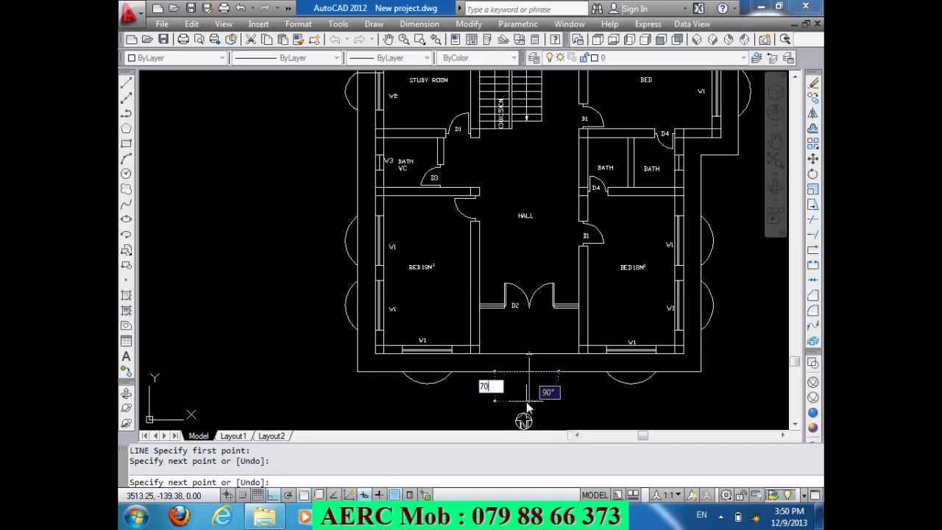
key(Return)
key(Return)
scroll(530, 404, up, 2)
scroll(539, 395, up, 2)
text(O)
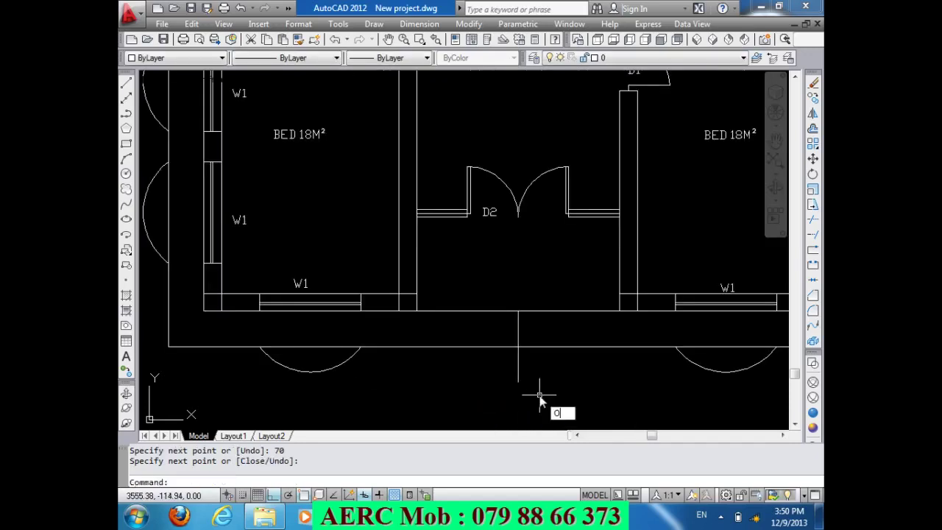
key(Return)
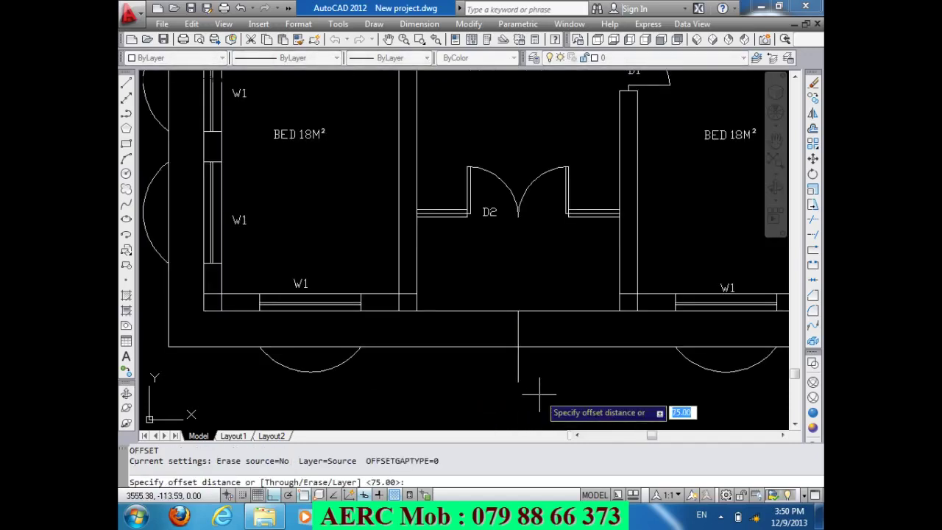
- Offset the centre line 150 to each side
text(0)
key(Return)
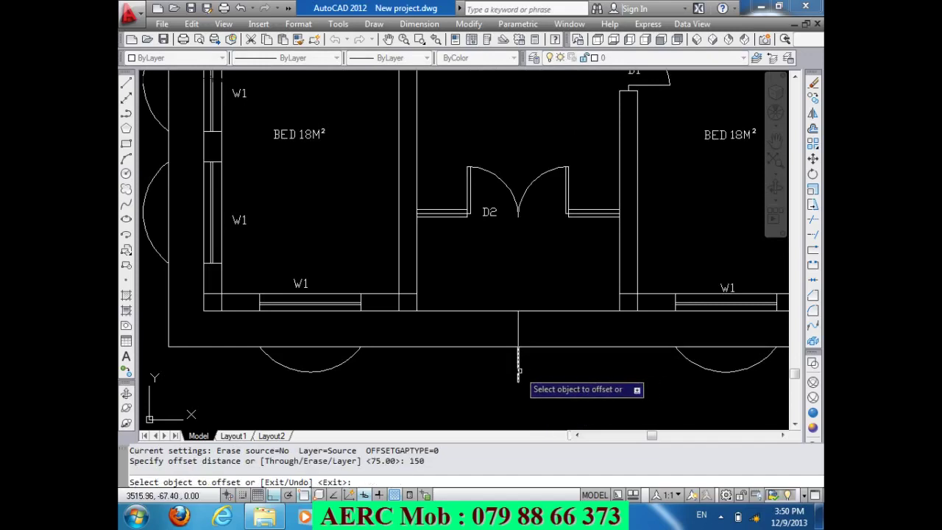
click(518, 376)
click(512, 369)
click(518, 366)
click(552, 372)
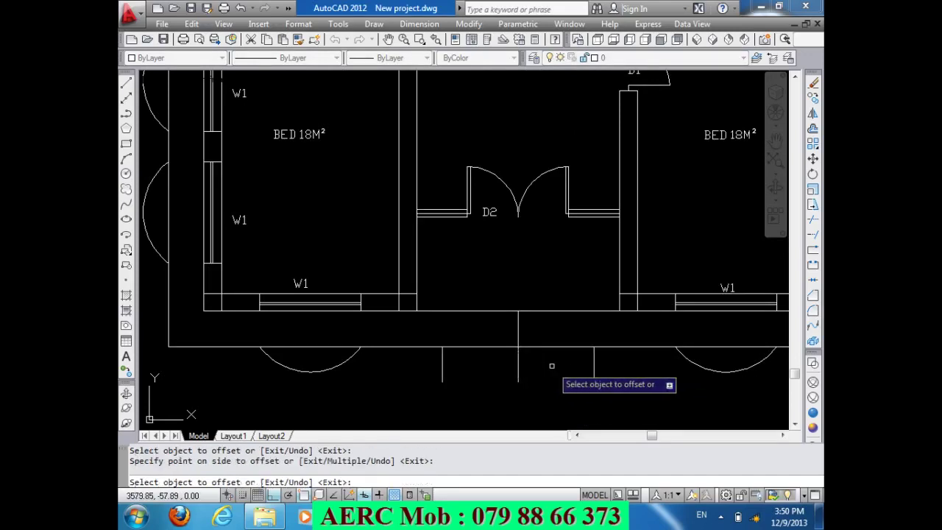
key(Return)
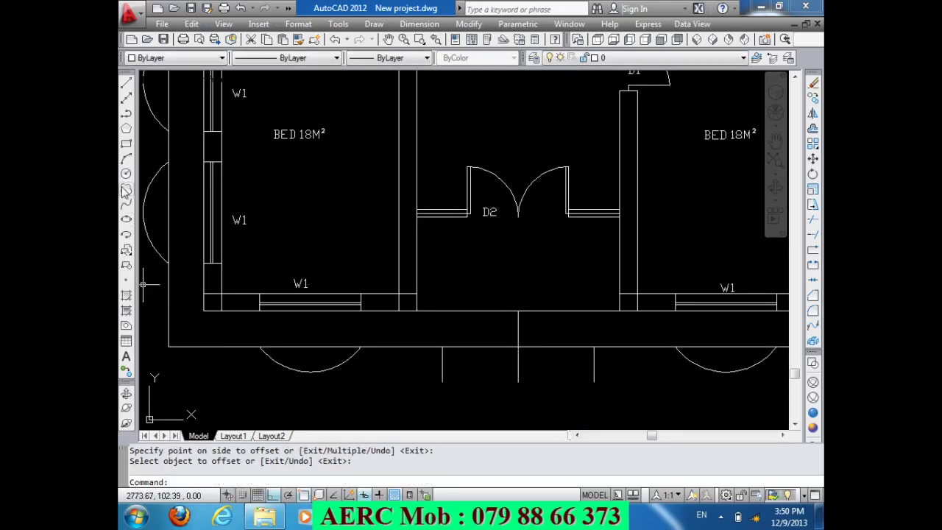
- Draw a 3-point arc between the offset lines, dipping to the centre line below the wall
click(127, 158)
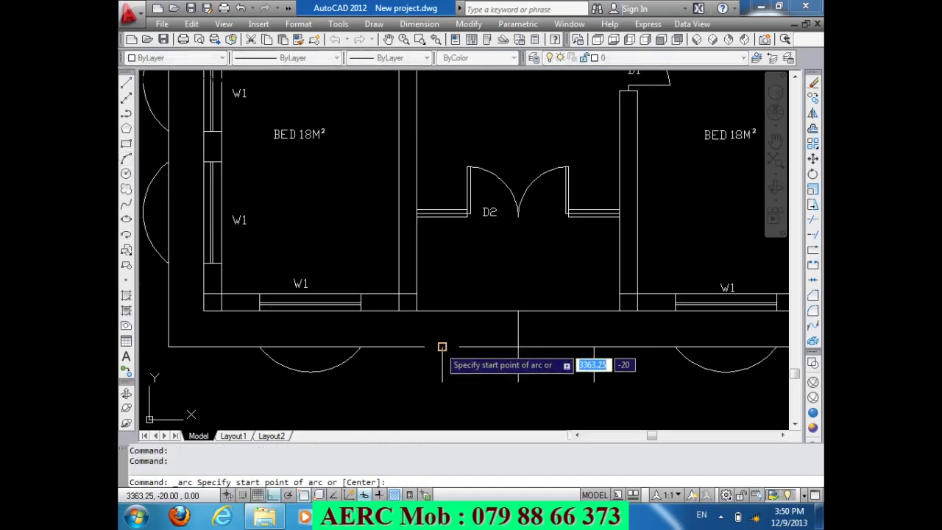
click(443, 345)
click(518, 382)
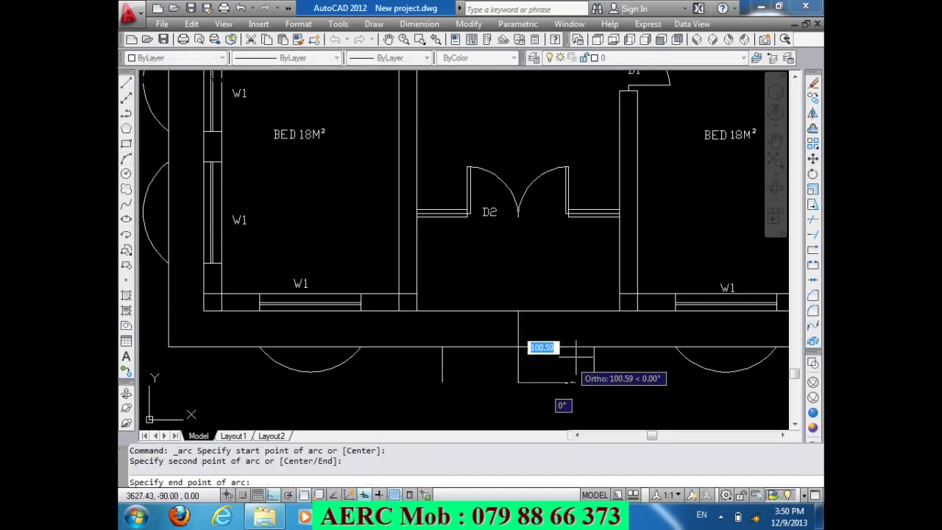
click(594, 346)
- Erase the four construction lines around the new arc
click(564, 391)
click(647, 340)
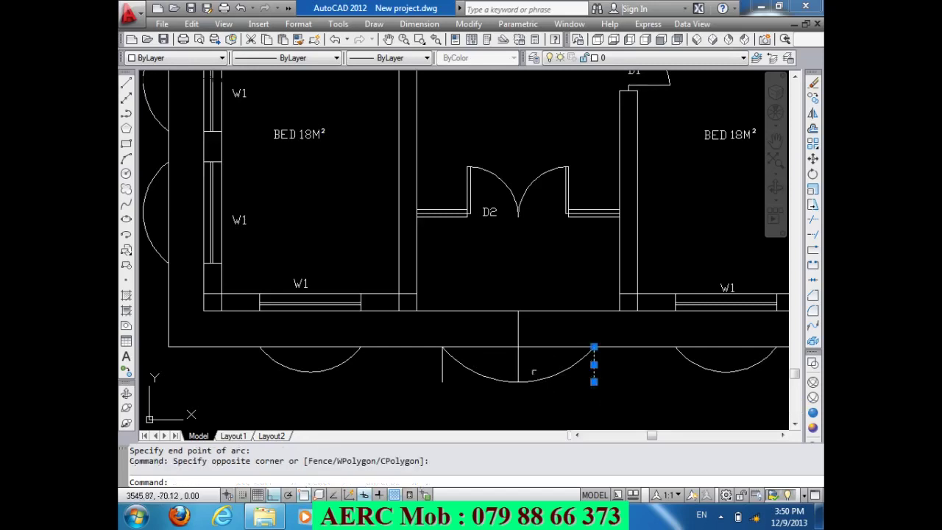
click(531, 361)
click(506, 371)
click(529, 324)
click(508, 335)
click(450, 366)
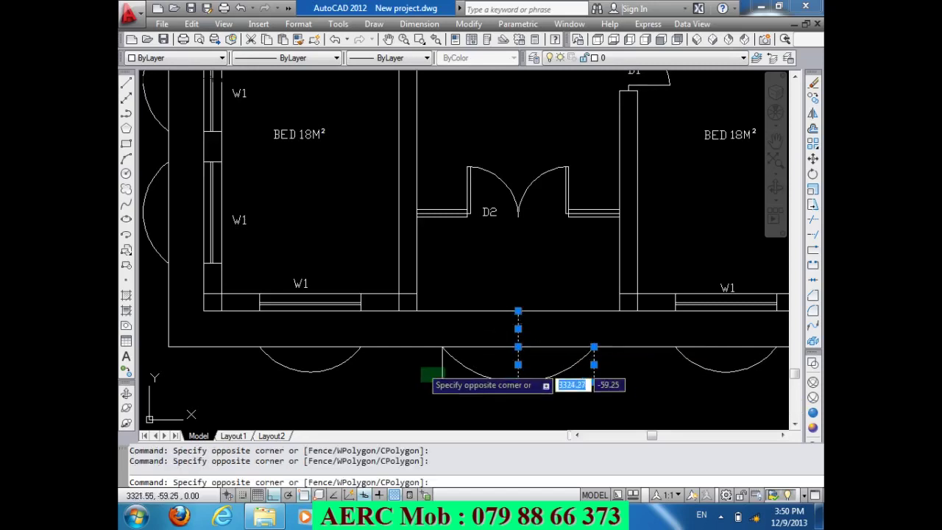
click(422, 388)
key(Delete)
- Trim the wall lines inside the bottom-middle, lower-right and right-side arcs, deleting a leftover piece
scroll(423, 339, down, 5)
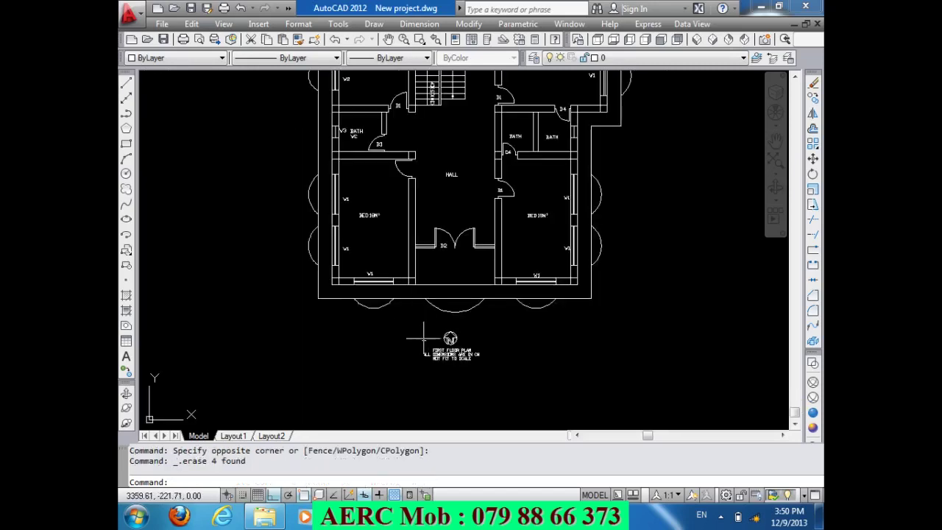
scroll(449, 285, up, 3)
text(TR)
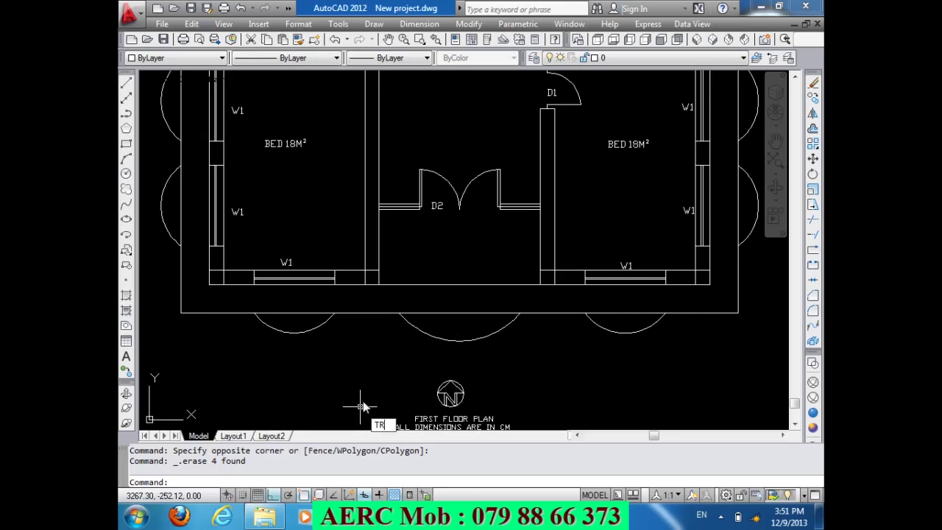
key(Return)
key(Return)
drag(460, 321, 343, 326)
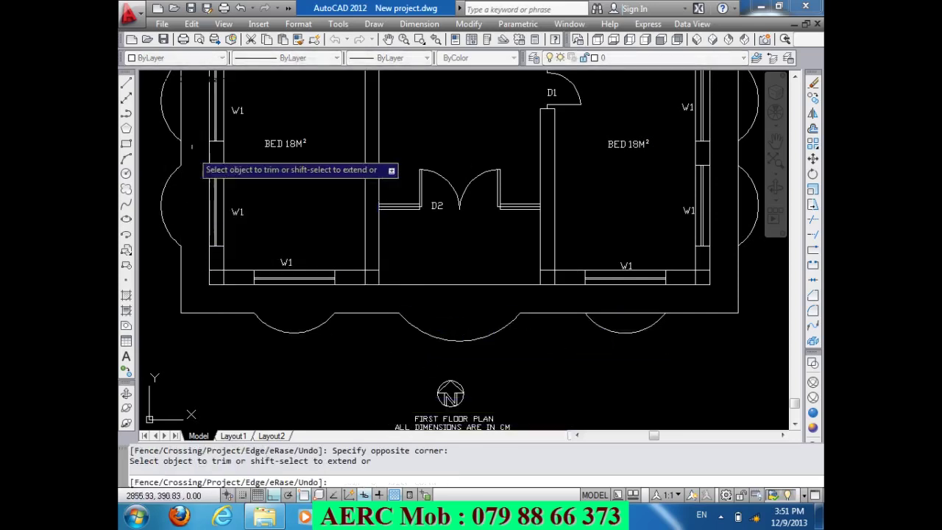
click(620, 318)
click(616, 313)
scroll(622, 271, down, 2)
scroll(626, 234, up, 3)
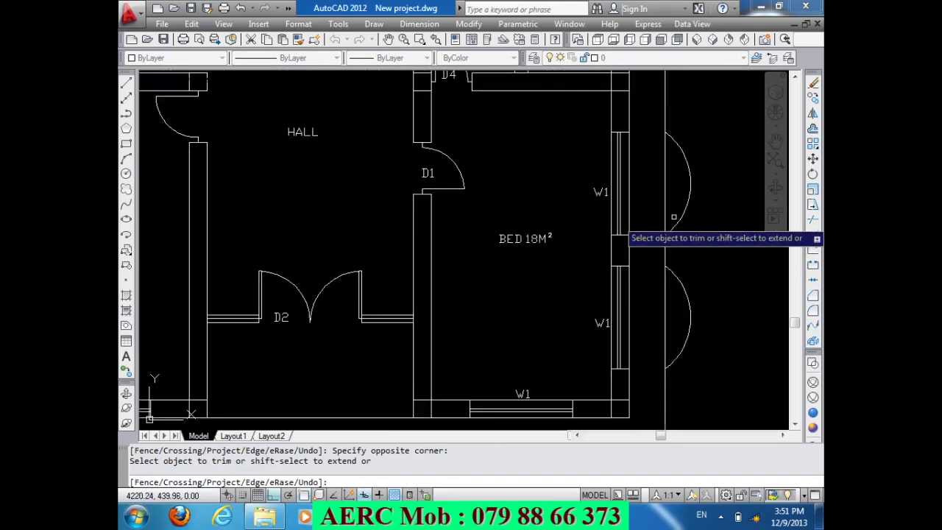
scroll(673, 198, up, 2)
click(664, 202)
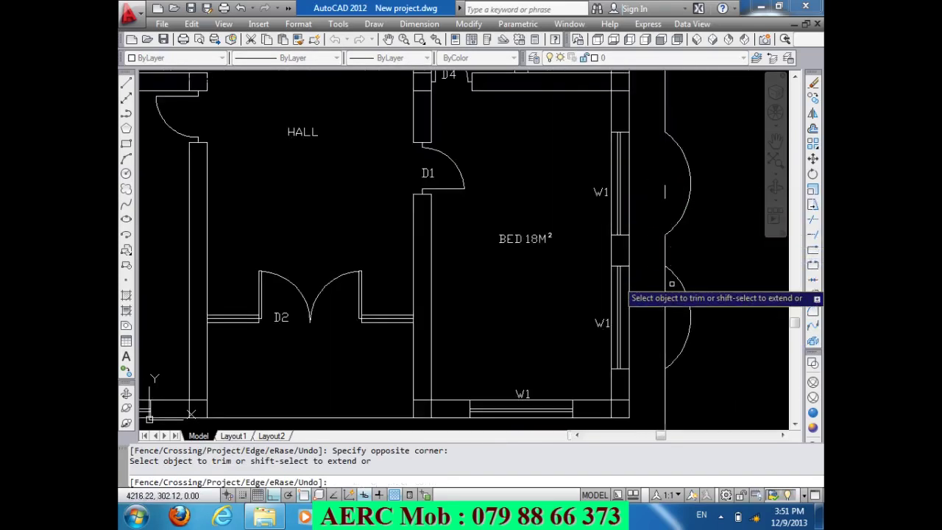
click(675, 343)
click(653, 330)
key(Return)
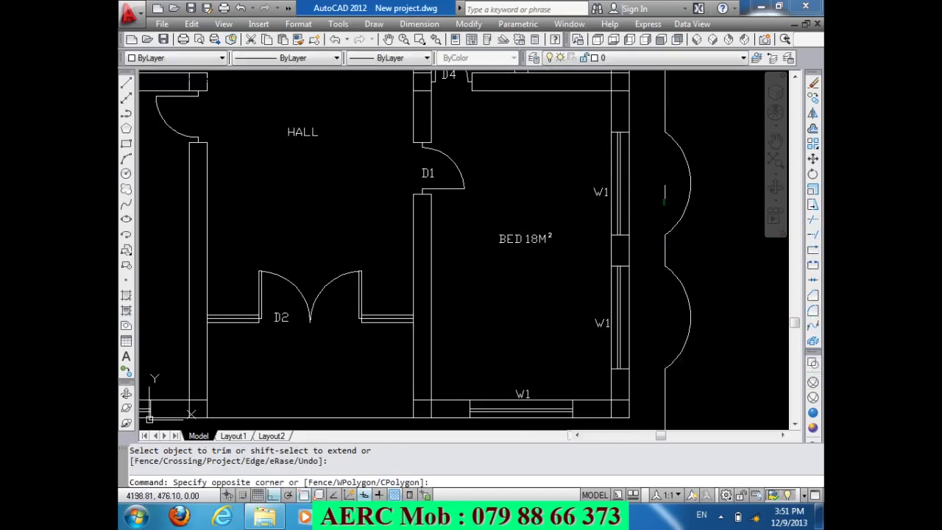
key(Return)
key(Delete)
- Trim the wall lines under the top and top-left arcs and select the leftover line
scroll(645, 217, down, 5)
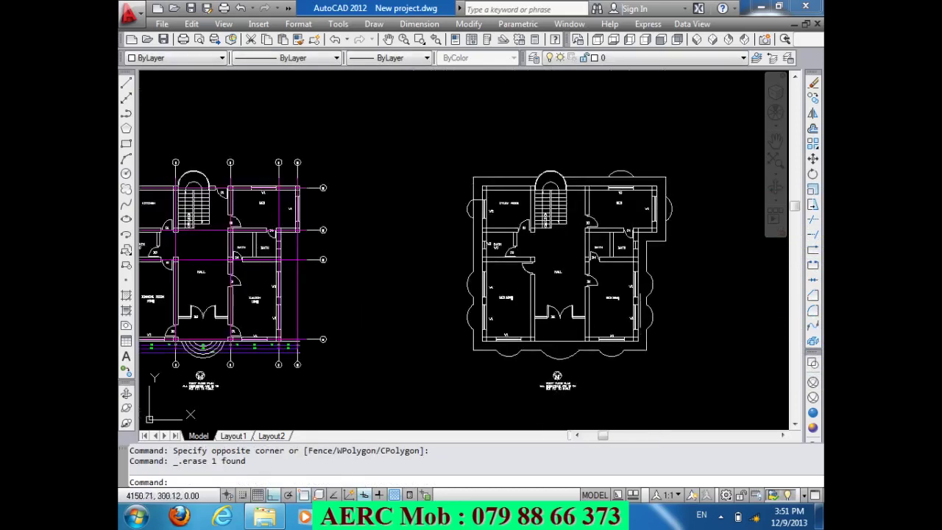
scroll(668, 174, up, 5)
scroll(686, 197, down, 2)
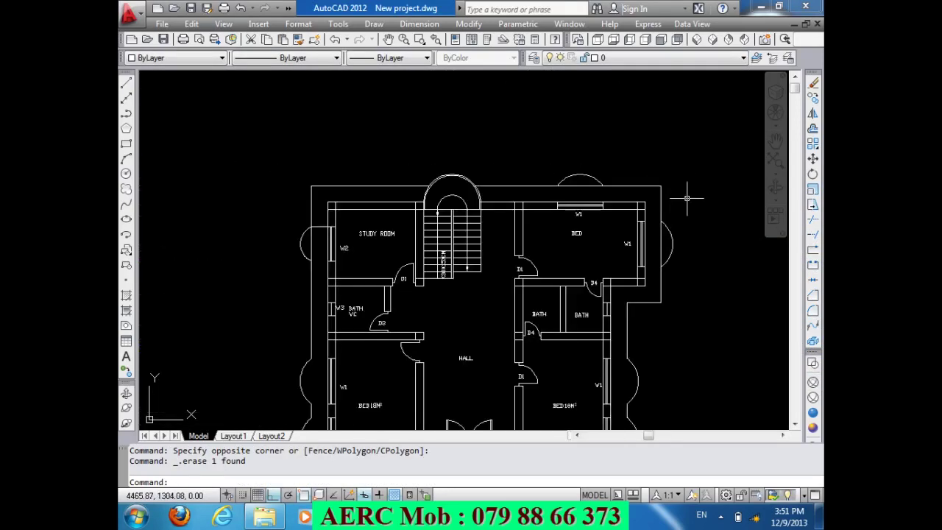
text(TR)
key(Return)
key(Return)
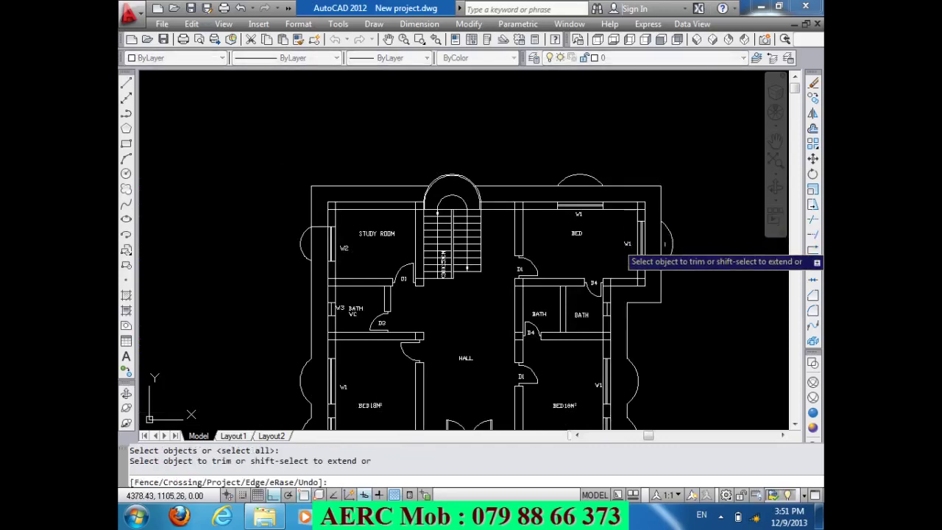
double_click(616, 237)
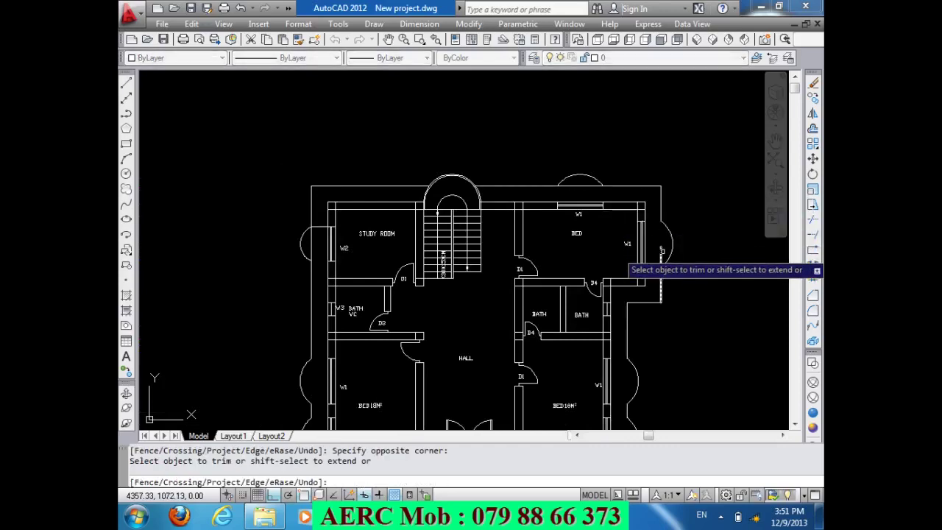
click(588, 195)
click(582, 190)
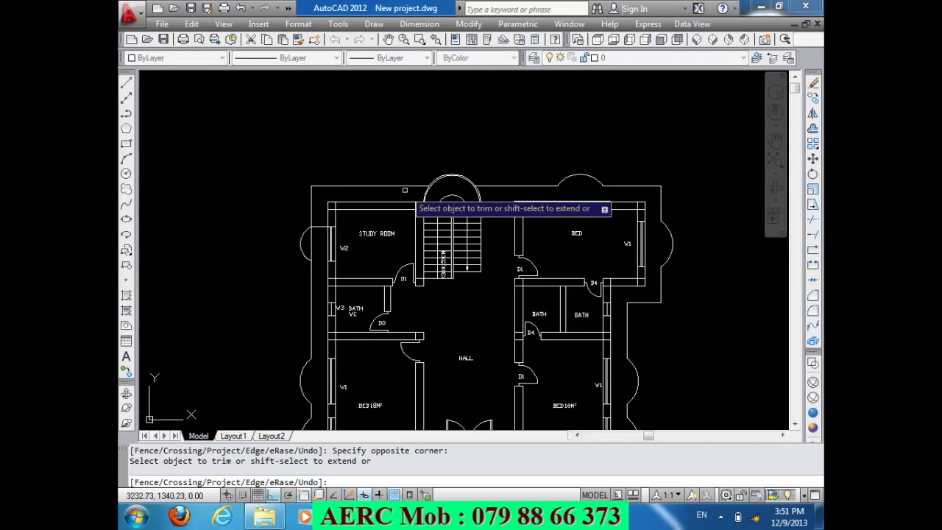
click(308, 246)
click(311, 247)
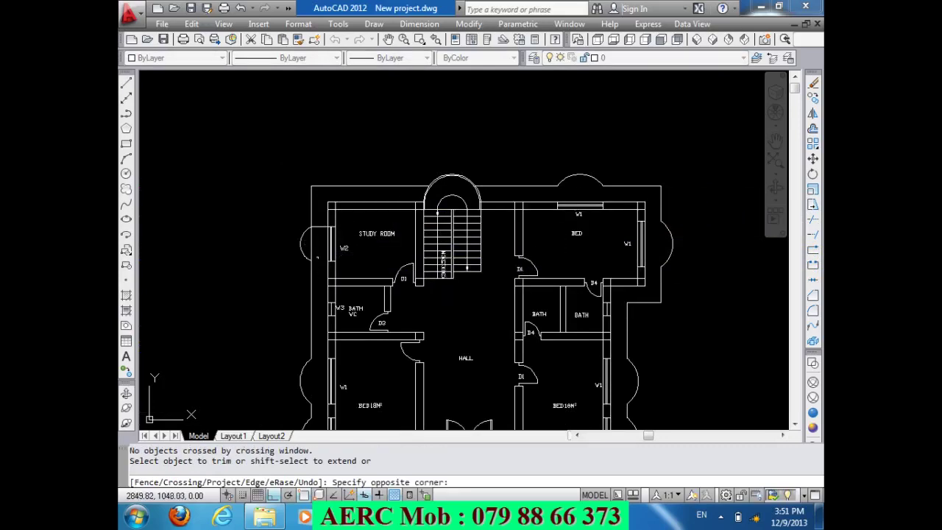
click(322, 248)
click(322, 248)
click(314, 246)
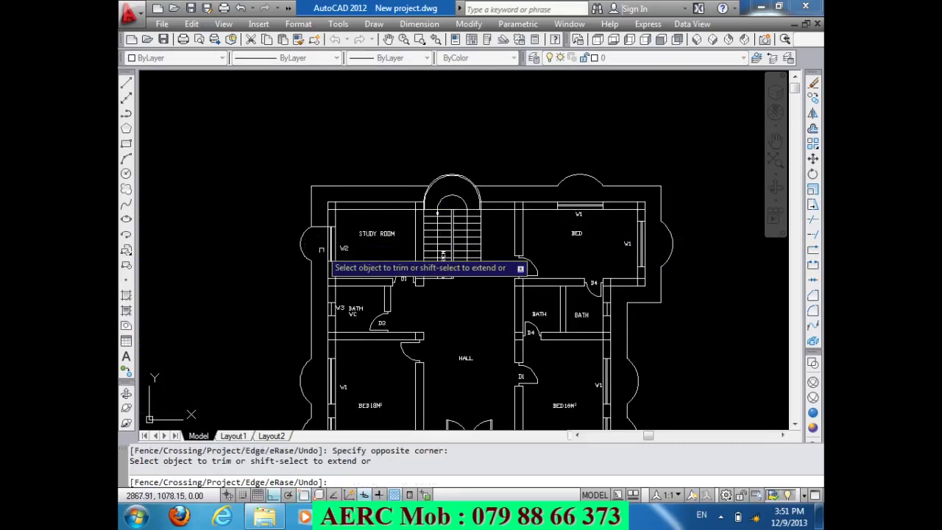
key(Return)
click(320, 227)
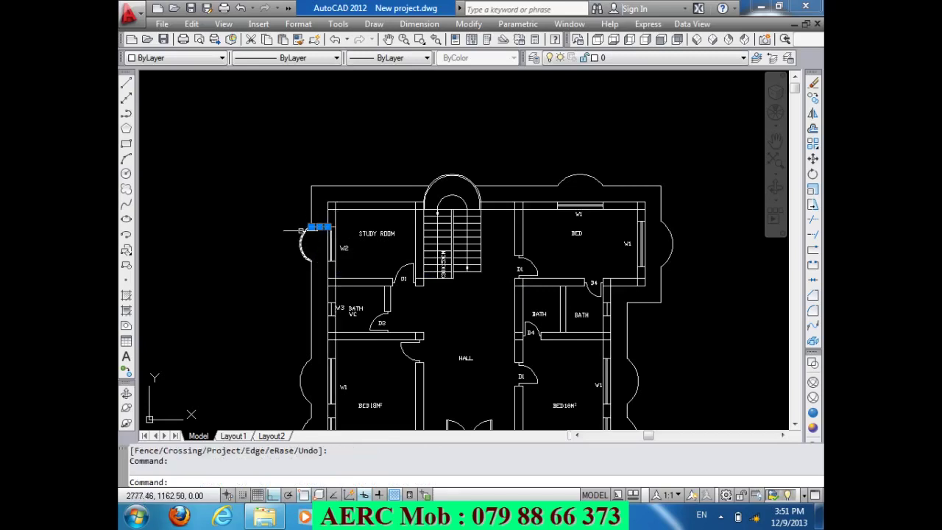
- Delete the leftover wall line and draw a vertical line from the wall corner to the outer edge
key(Delete)
scroll(298, 228, down, 2)
scroll(407, 330, up, 2)
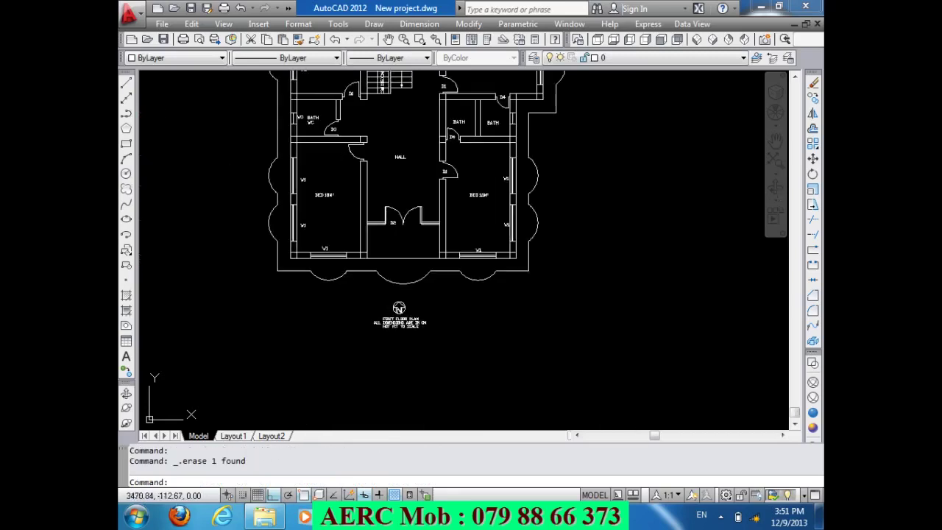
scroll(407, 330, up, 2)
scroll(393, 243, up, 2)
scroll(325, 279, up, 3)
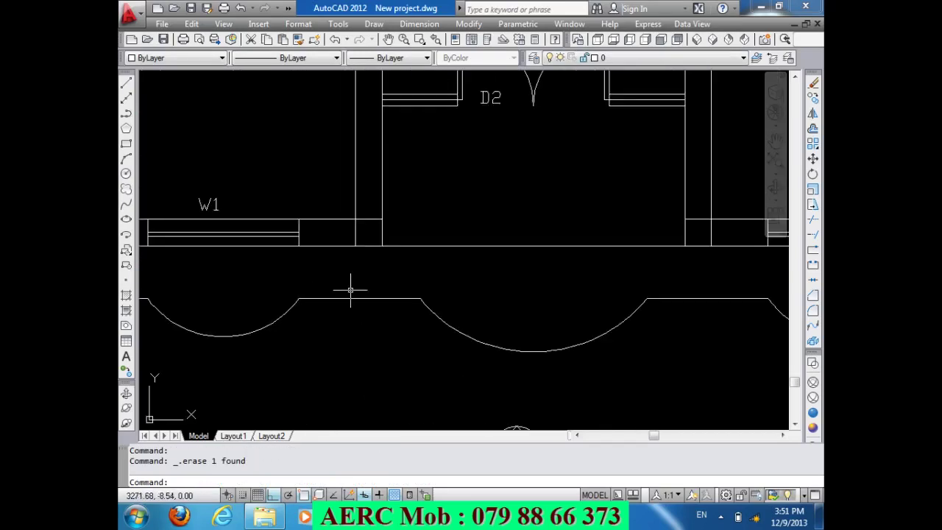
text(L)
key(Return)
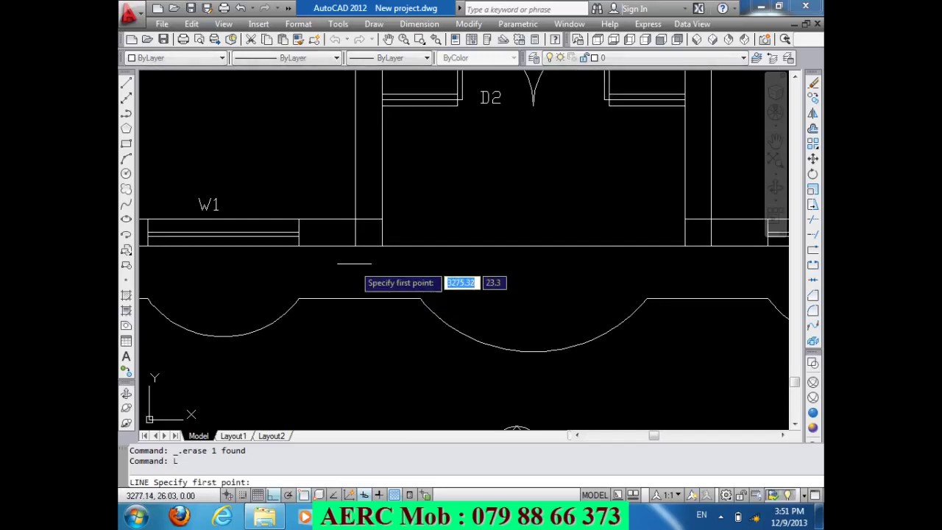
click(381, 244)
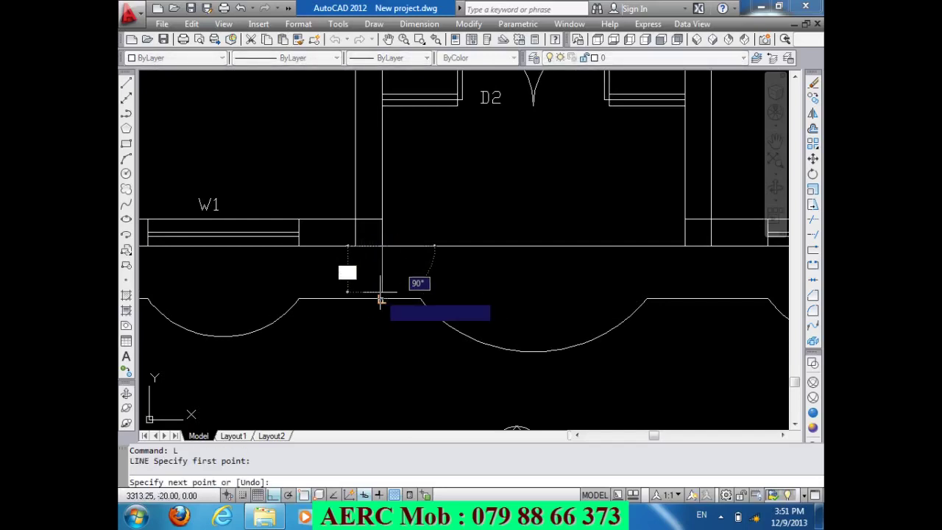
click(381, 298)
key(Return)
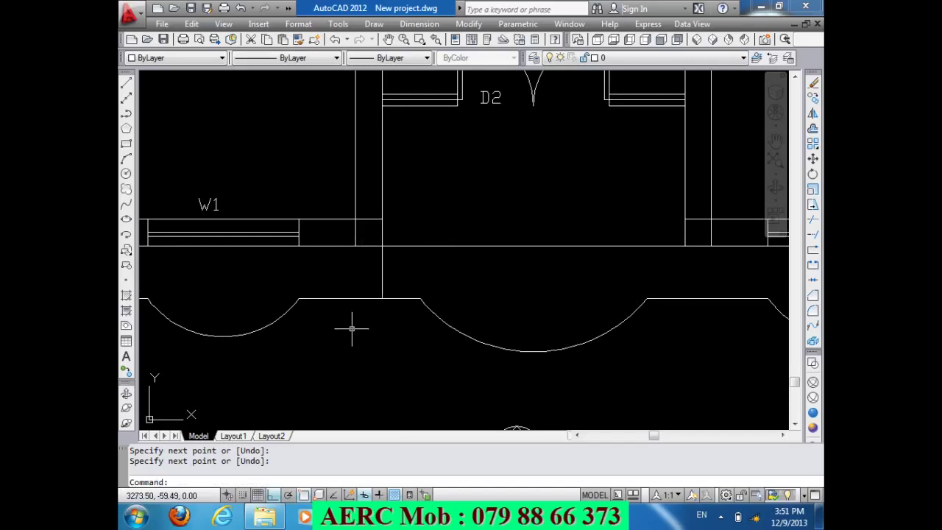
text(o)
- Offset the vertical line 35 left and the outer wall line 35 inward as guides
key(Return)
text(35)
key(Return)
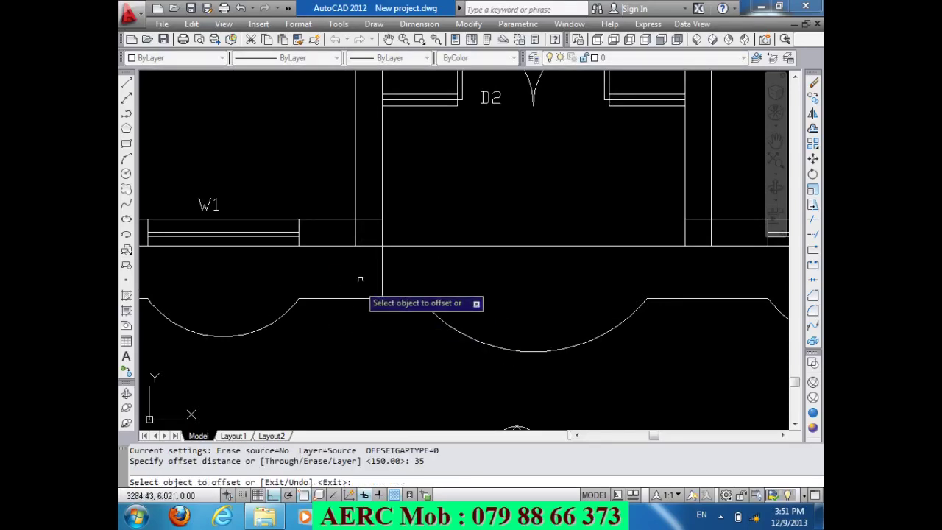
click(382, 270)
click(350, 278)
key(Return)
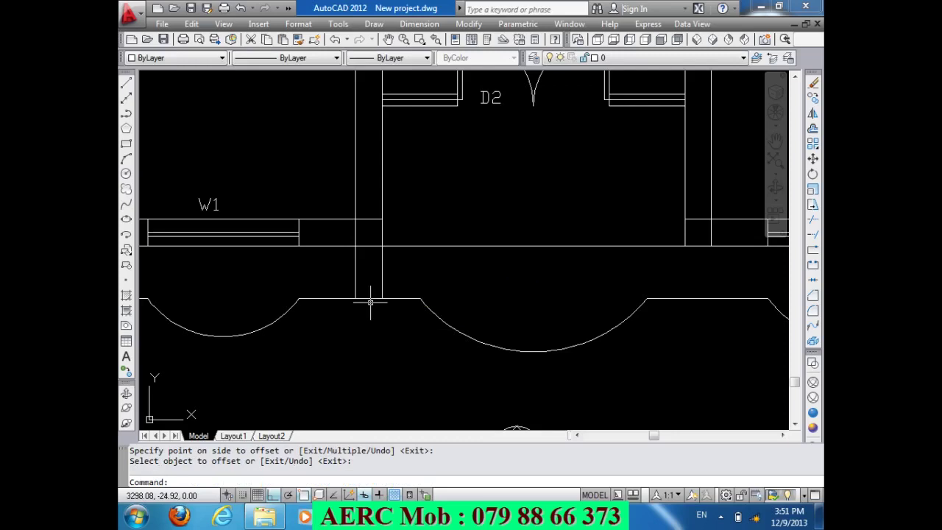
text(o)
key(Return)
key(Return)
click(386, 299)
click(394, 271)
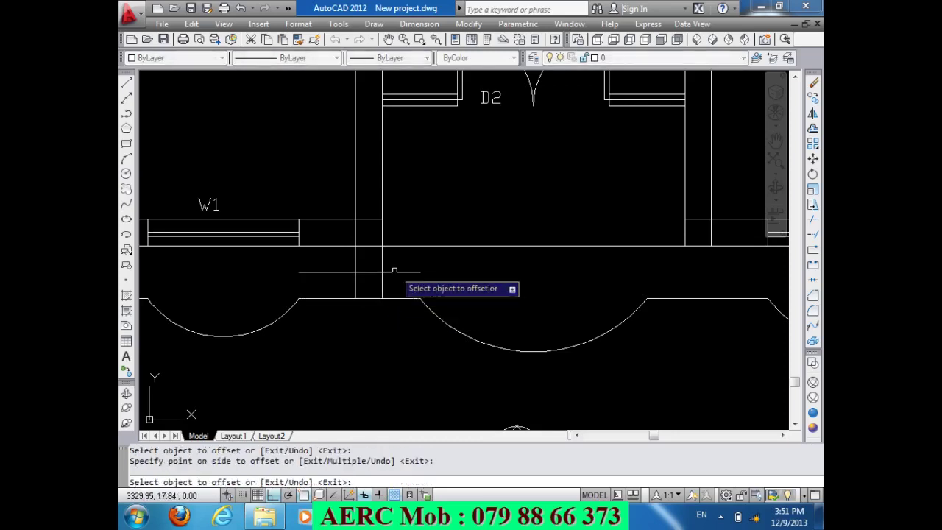
key(Return)
text(L)
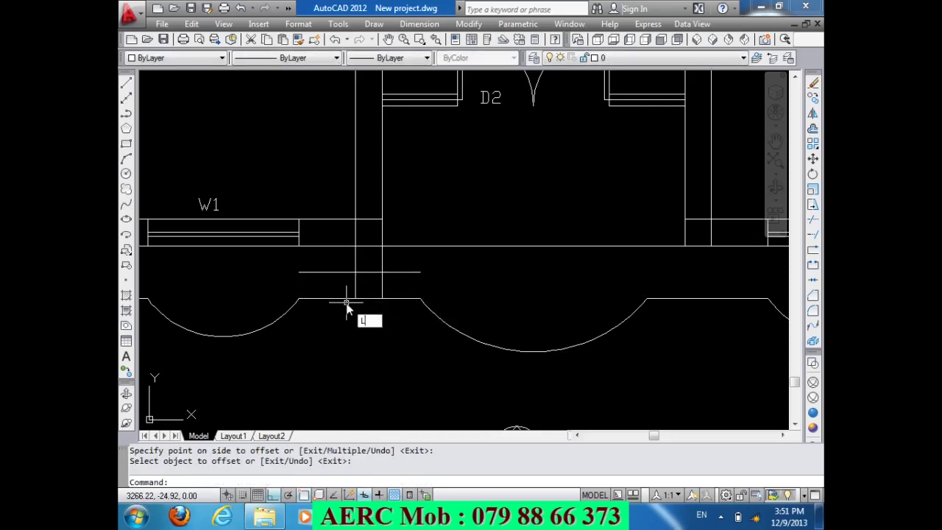
key(Return)
- Draw a diagonal guide, place the column circle on it, then delete the two guides
click(359, 298)
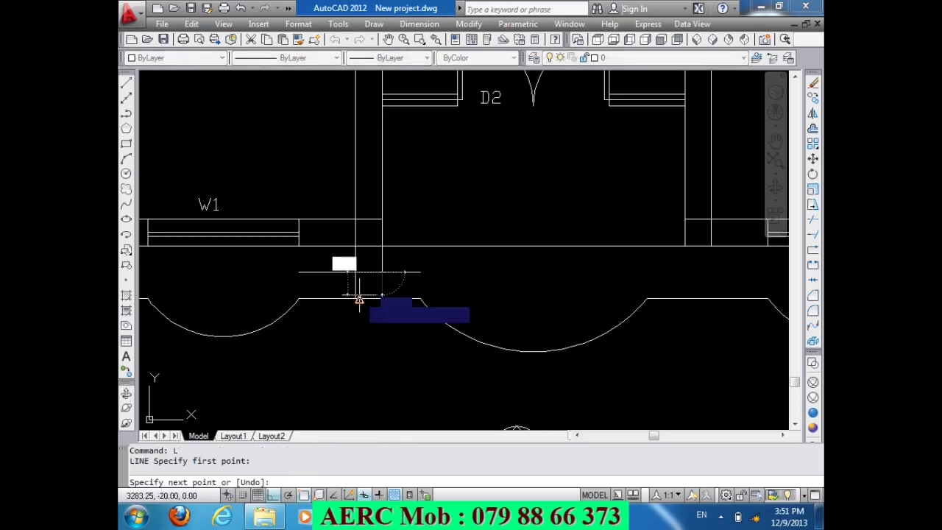
click(382, 271)
key(Return)
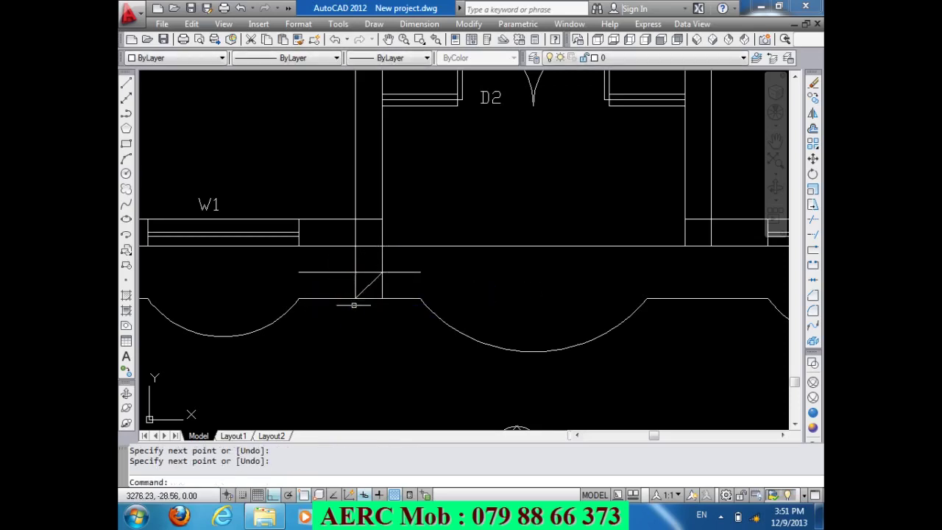
text(C)
key(Return)
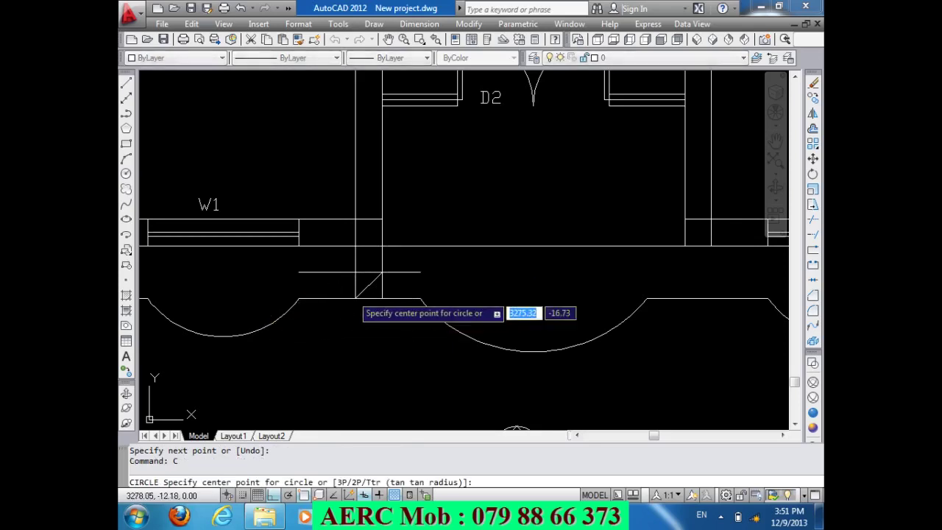
click(360, 285)
key(Escape)
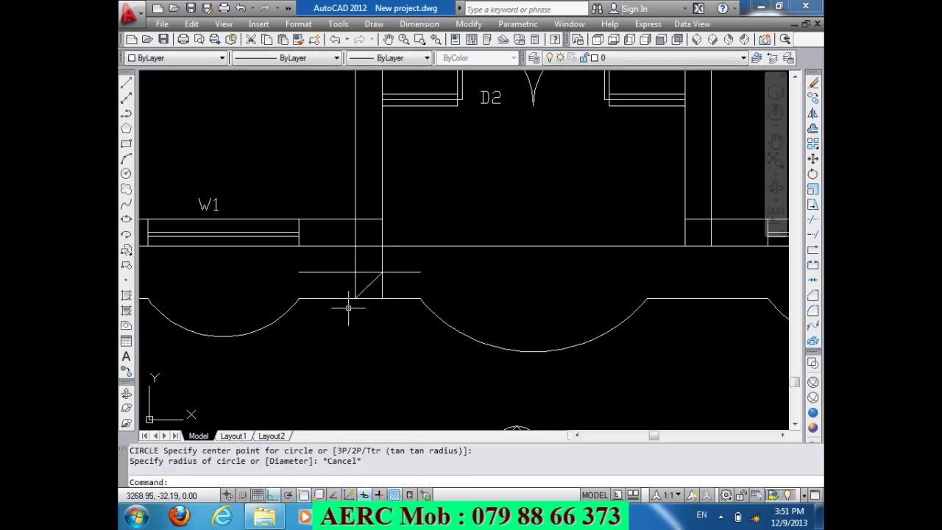
text(c)
key(Return)
click(368, 285)
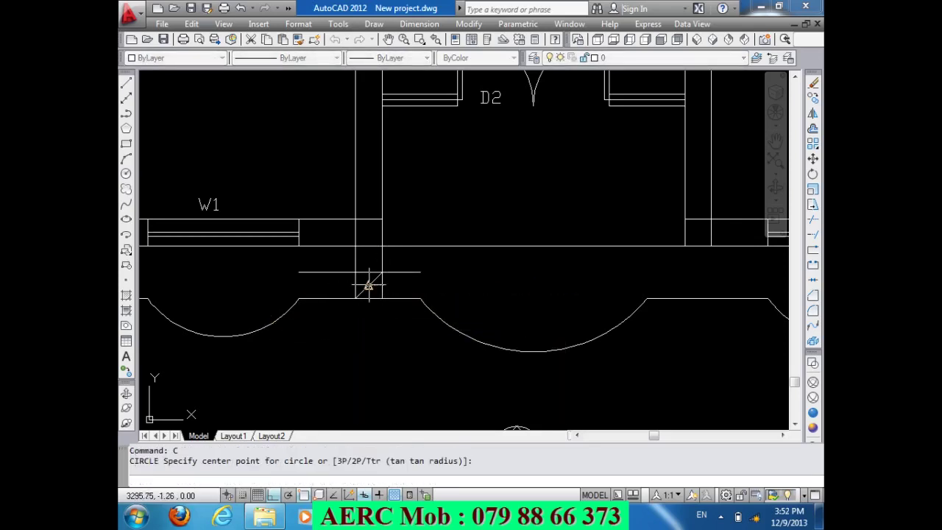
click(380, 285)
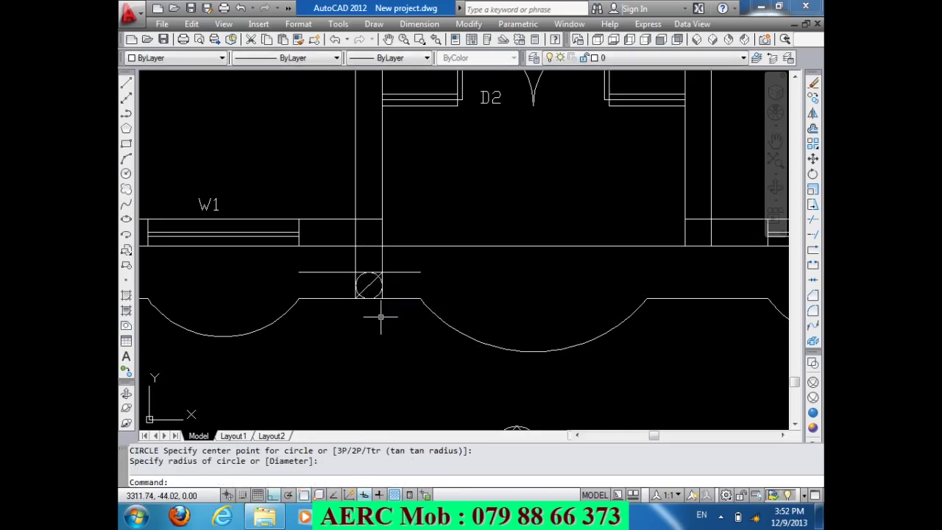
click(368, 284)
drag(410, 281, 403, 277)
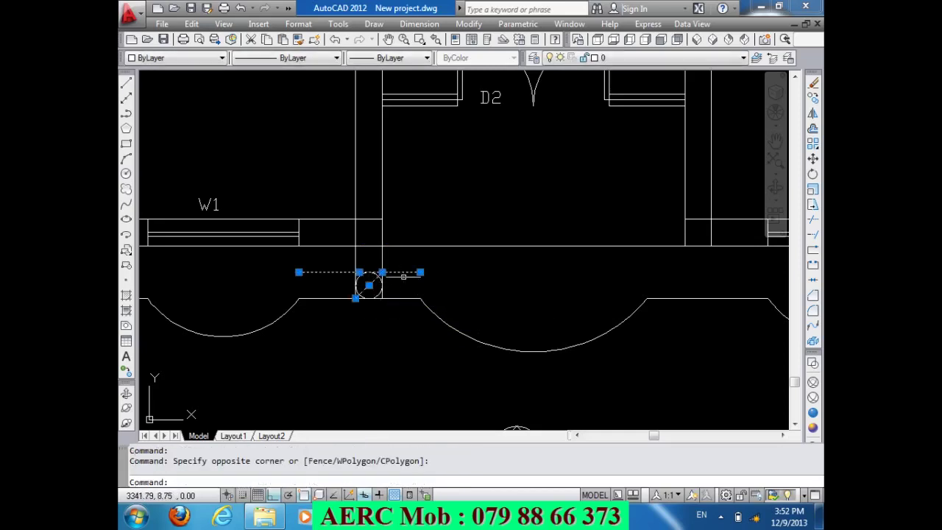
key(Delete)
text(C)
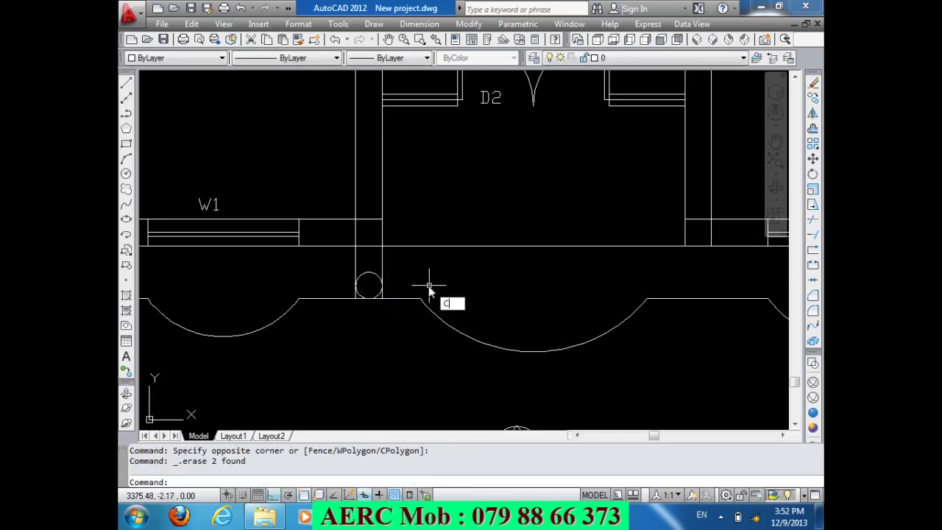
- Copy the column to the right side and delete both columns' vertical lines
text(p)
key(BackSpace)
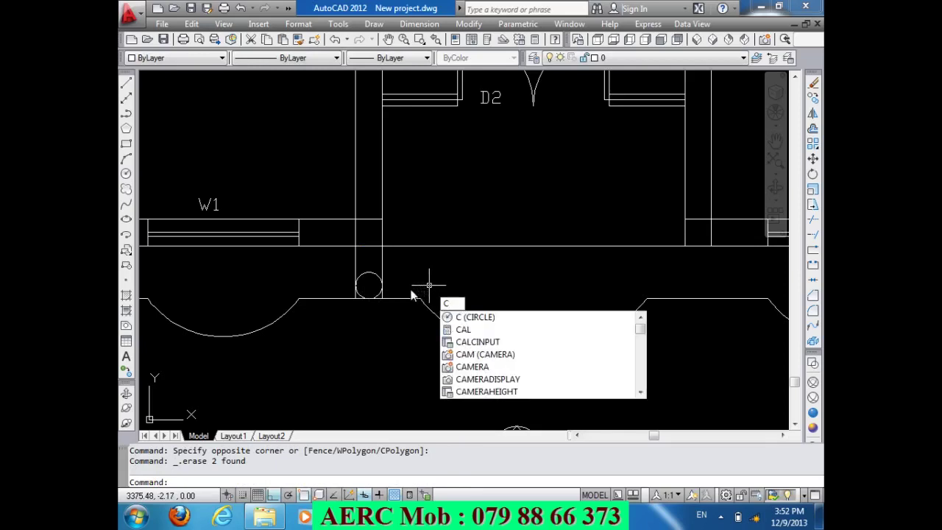
text(O)
key(Return)
click(394, 287)
click(359, 284)
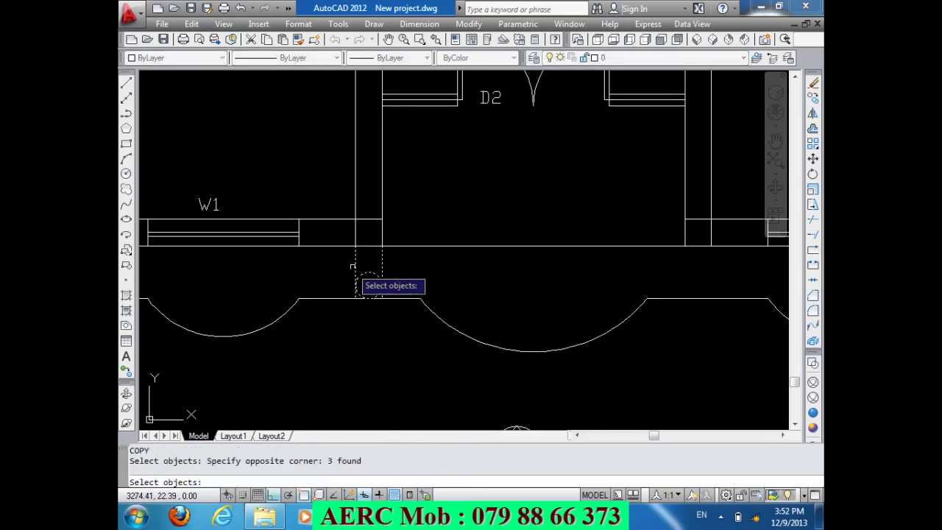
key(Return)
click(355, 246)
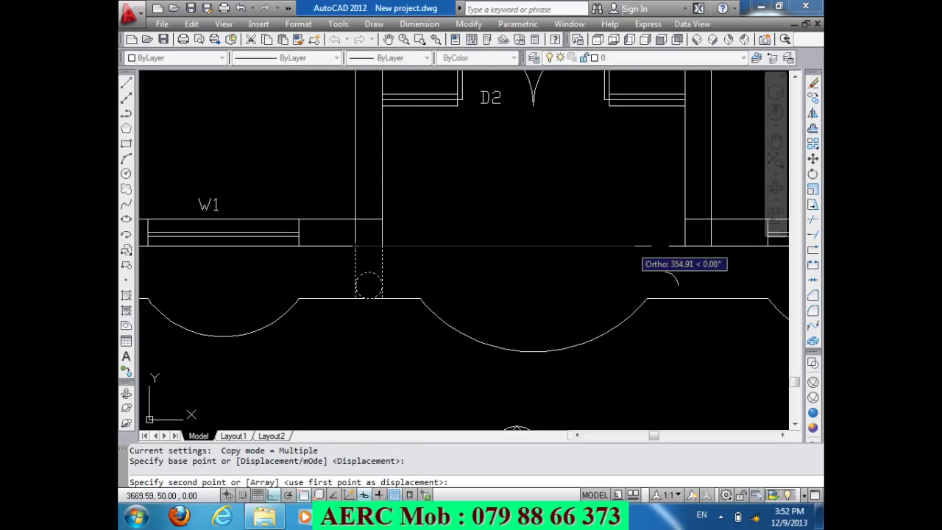
key(Return)
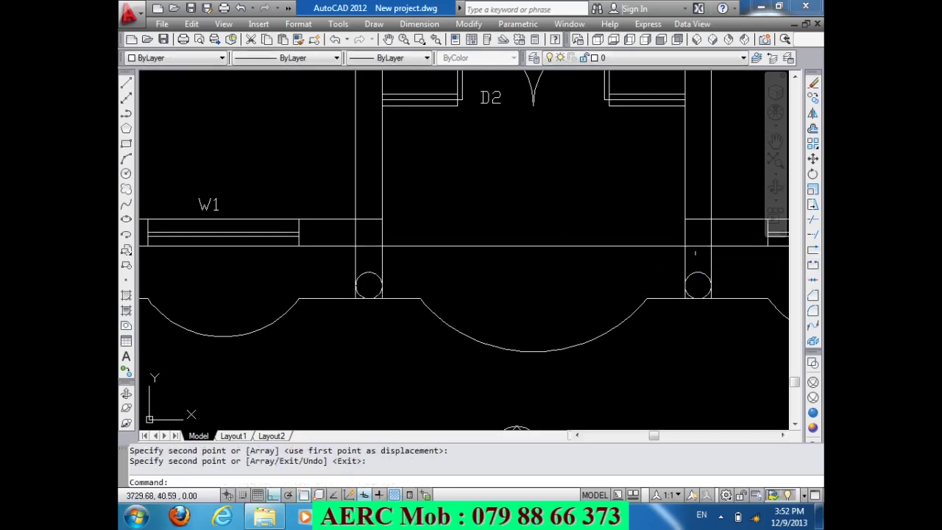
click(725, 250)
click(363, 292)
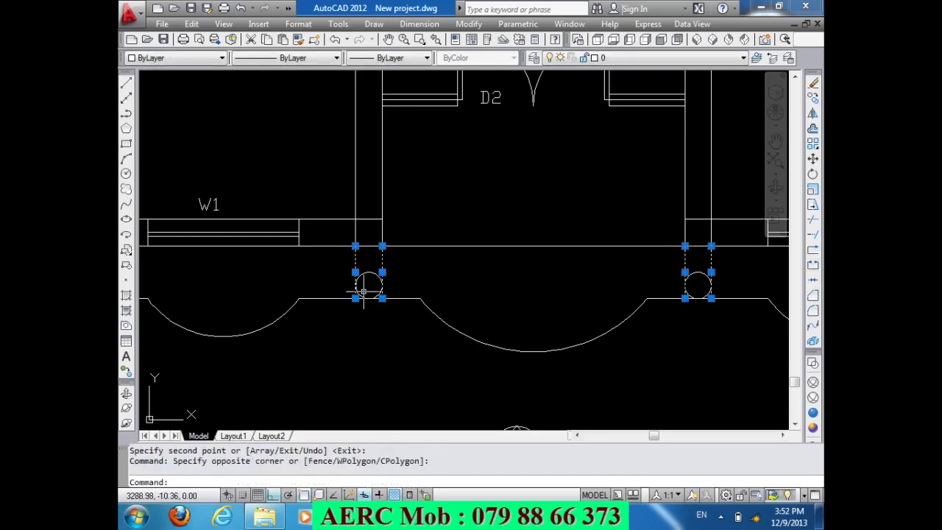
key(Delete)
- Place a 35 linear dimension from the wall corner, with its dimension line 150 below the wall
scroll(370, 278, down, 5)
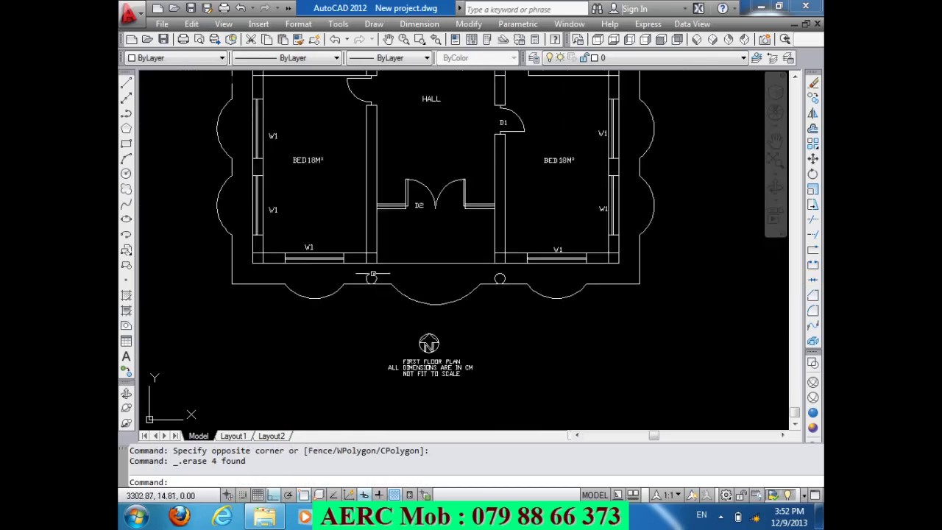
scroll(461, 342, down, 2)
scroll(464, 342, down, 2)
scroll(445, 296, up, 3)
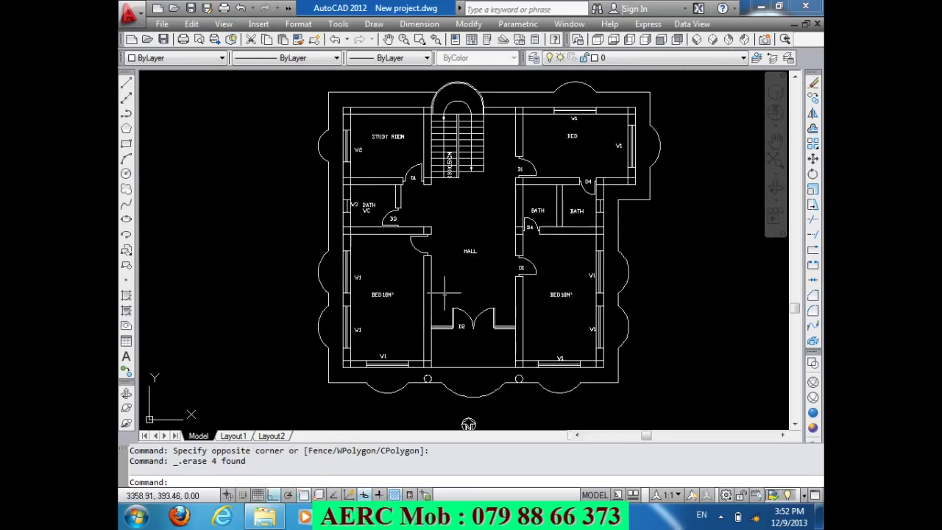
scroll(431, 289, down, 2)
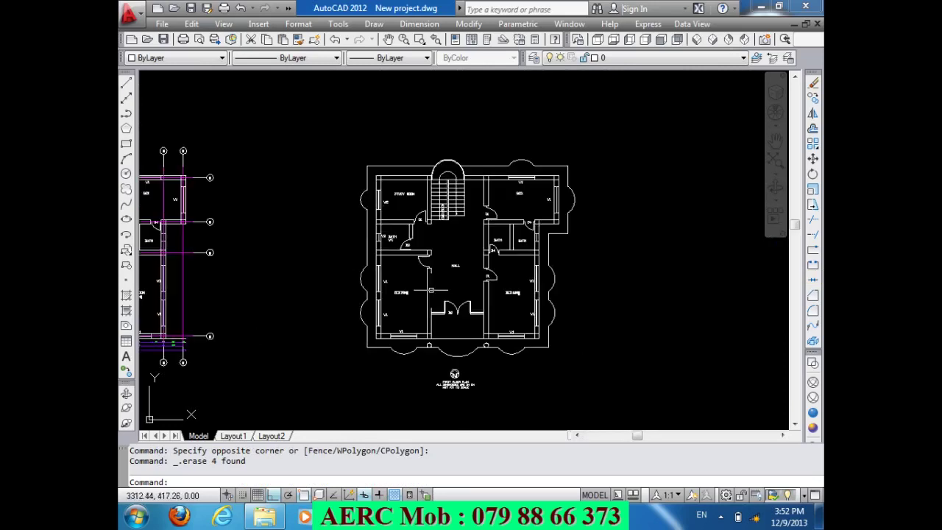
scroll(441, 358, up, 2)
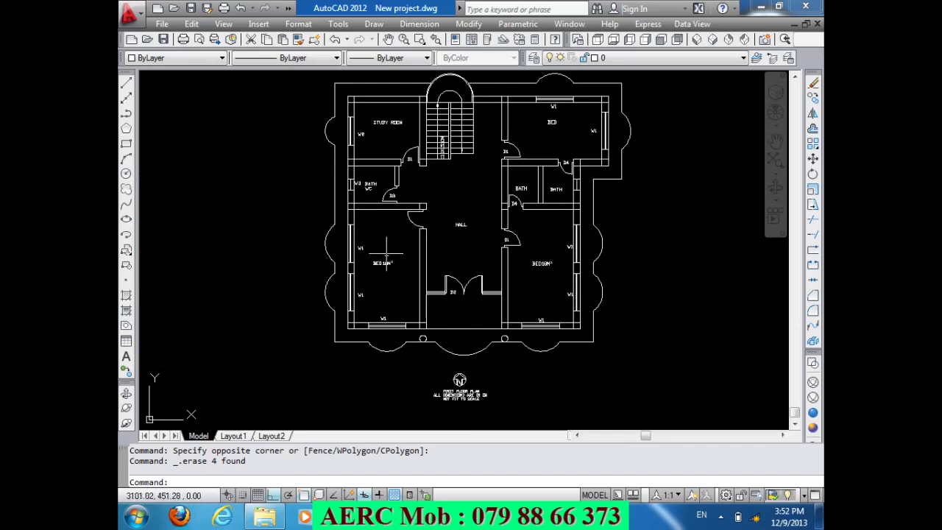
click(420, 24)
click(426, 61)
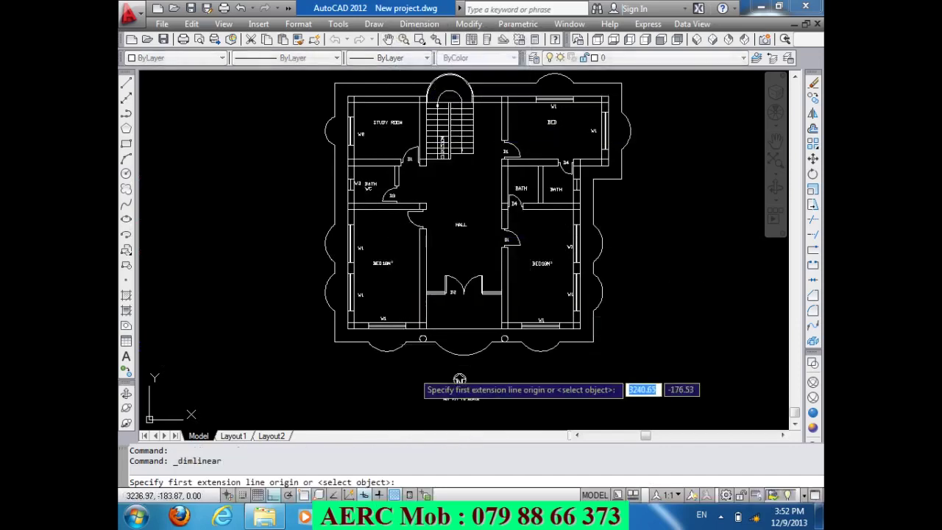
scroll(413, 372, up, 3)
click(278, 283)
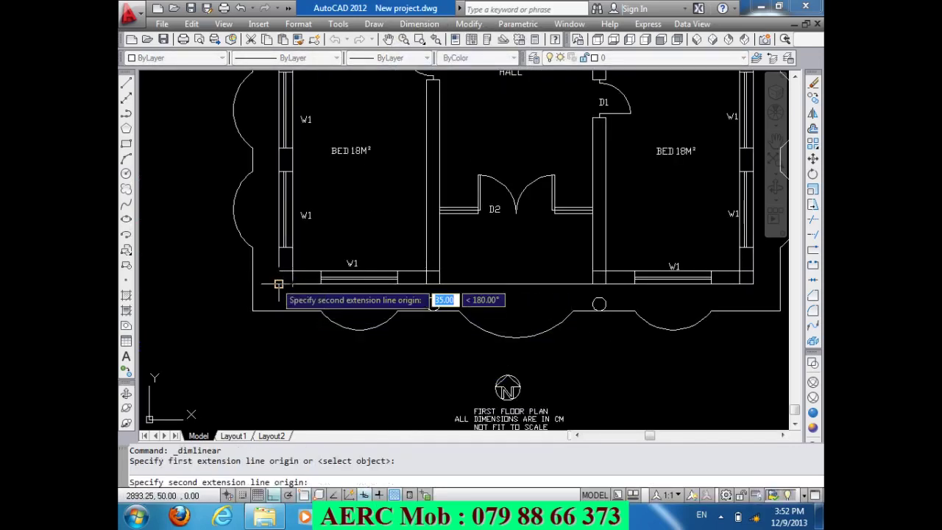
click(278, 284)
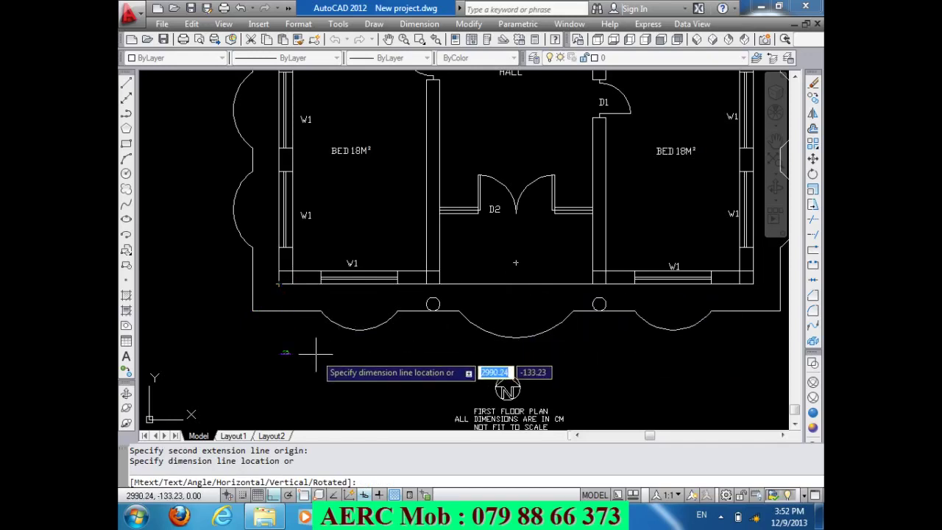
key(Return)
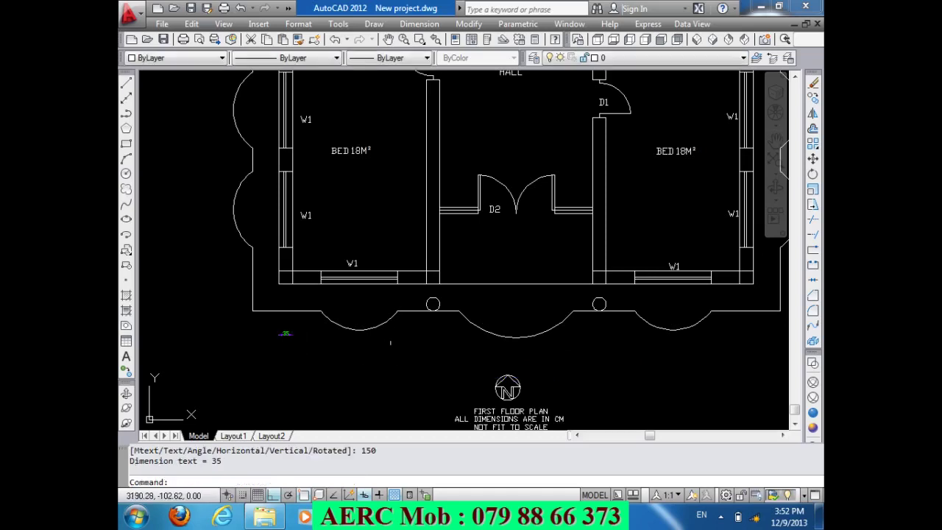
- Continue the dimension string along the bottom wall with 200 and 110 segments
click(418, 25)
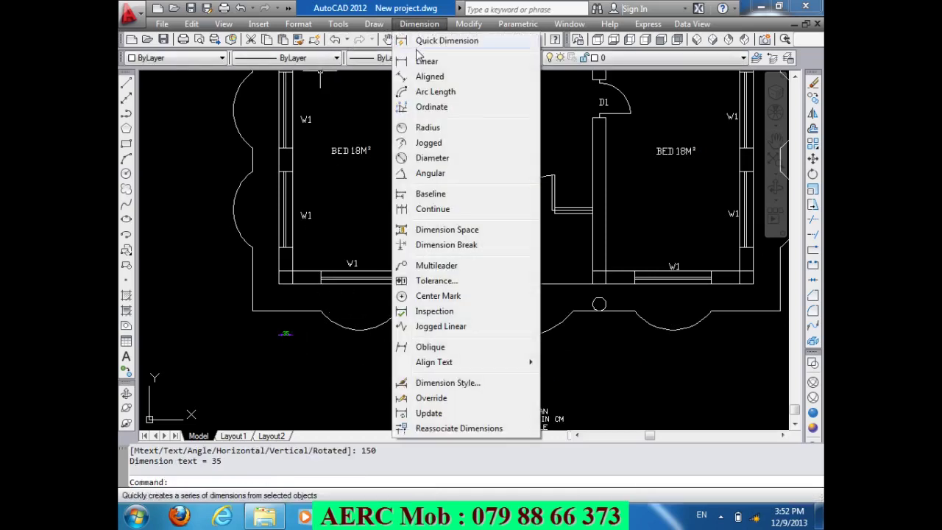
click(433, 209)
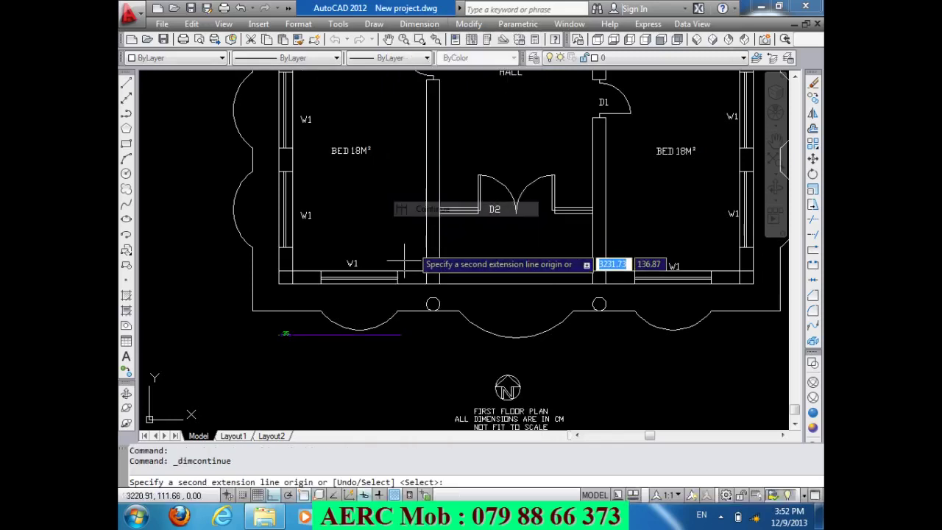
click(321, 283)
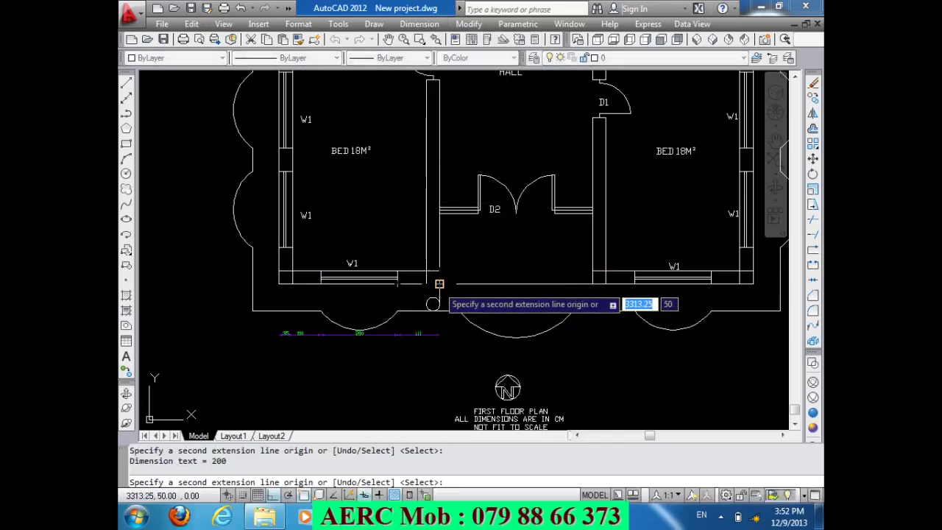
click(439, 283)
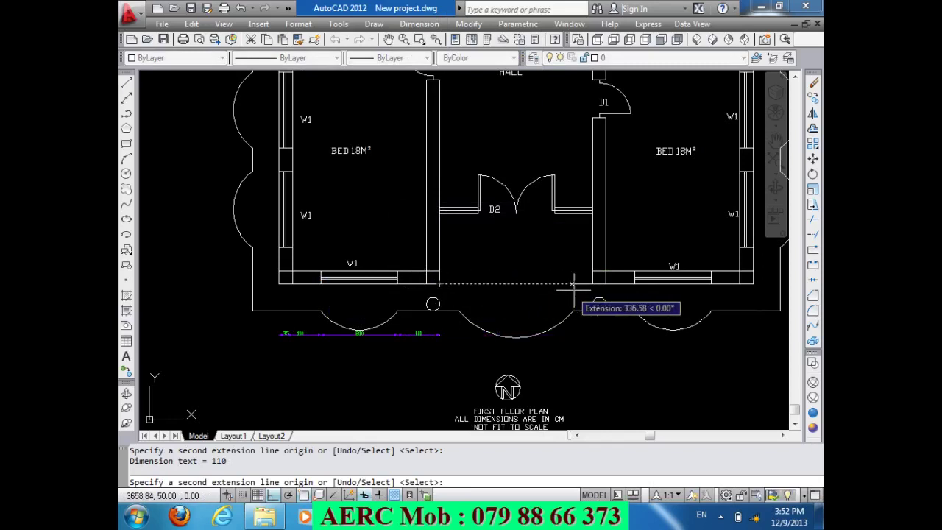
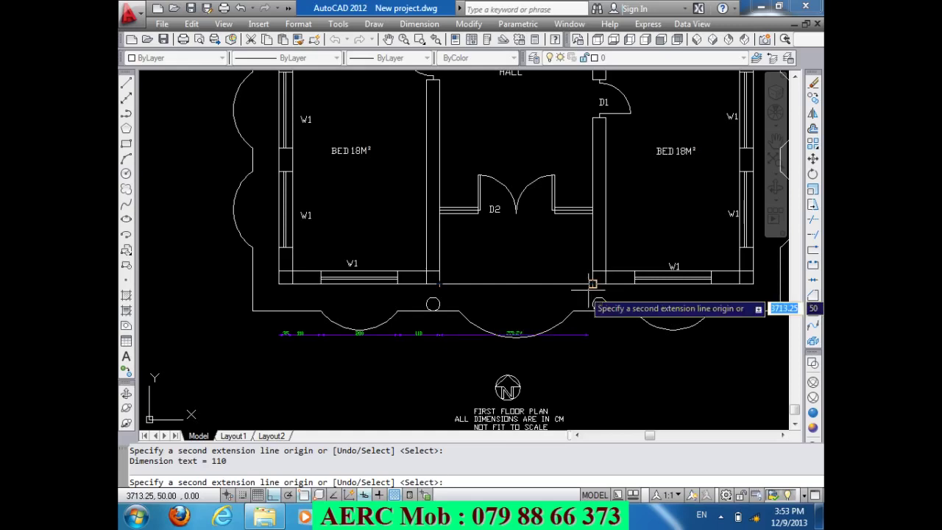
- Cancel the unfinished dimension and erase the misplaced bottom dimension chain
key(Escape)
click(453, 358)
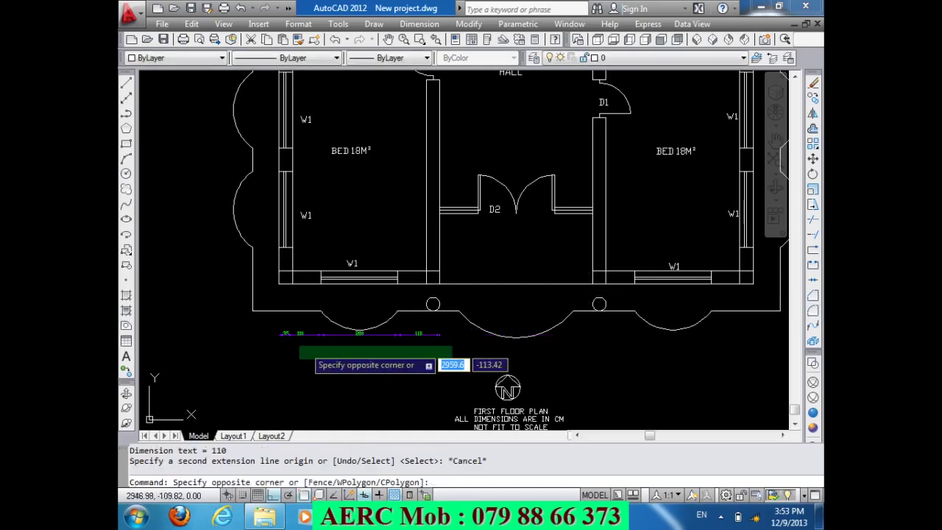
click(252, 343)
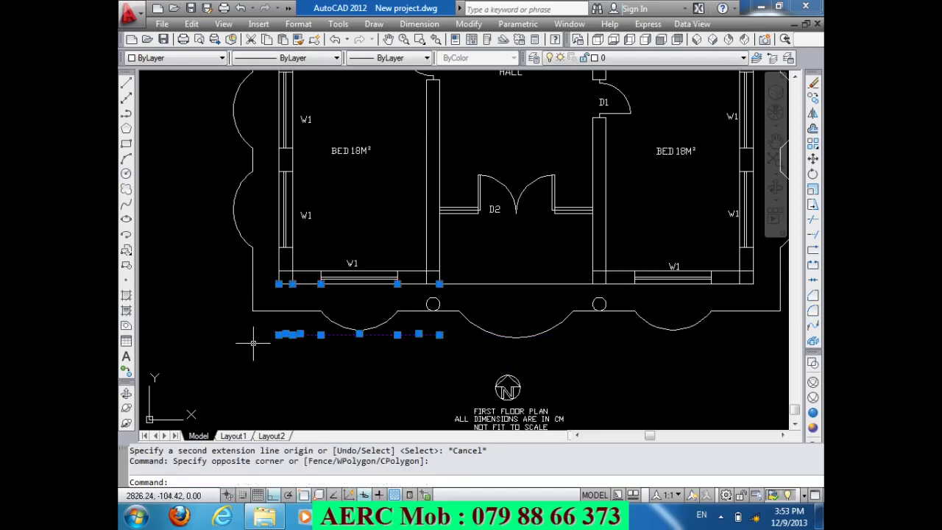
key(Delete)
- Add the first linear dimension from the bottom wall corner, below the plan
click(430, 24)
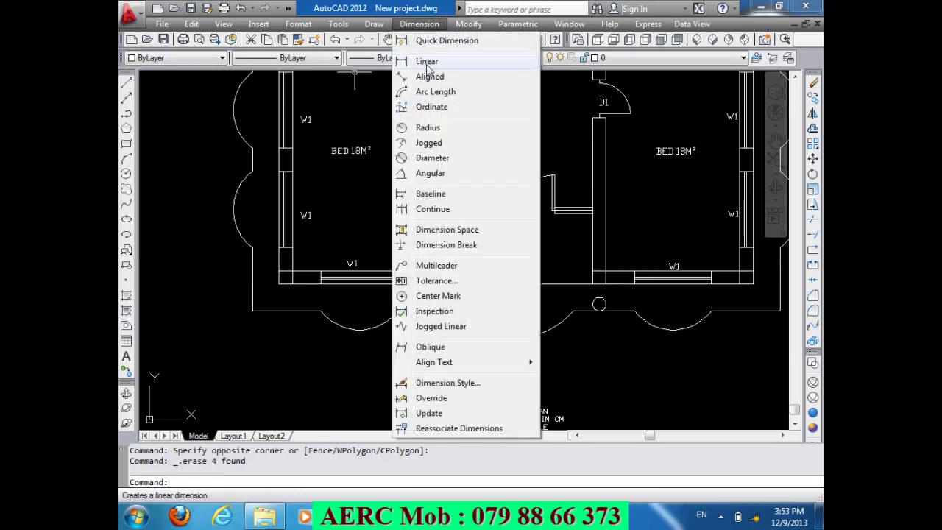
click(432, 66)
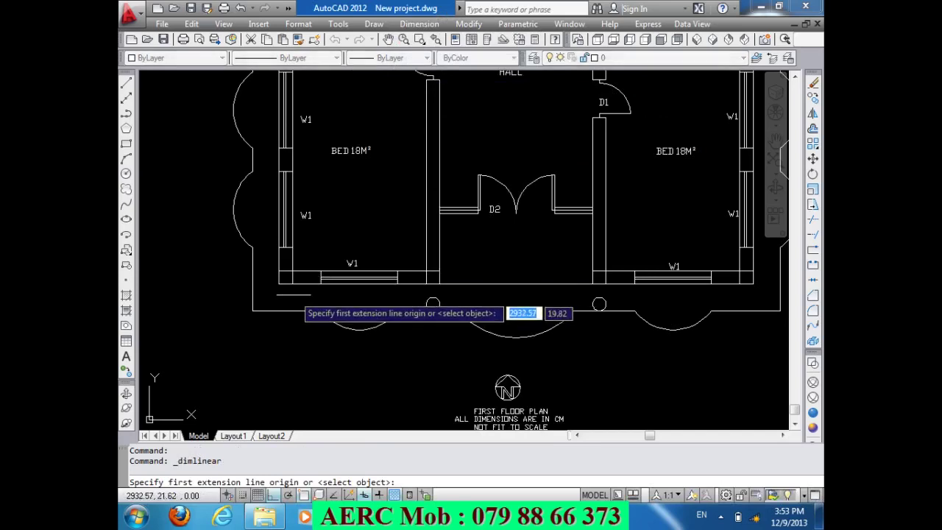
click(278, 284)
click(292, 284)
text(160)
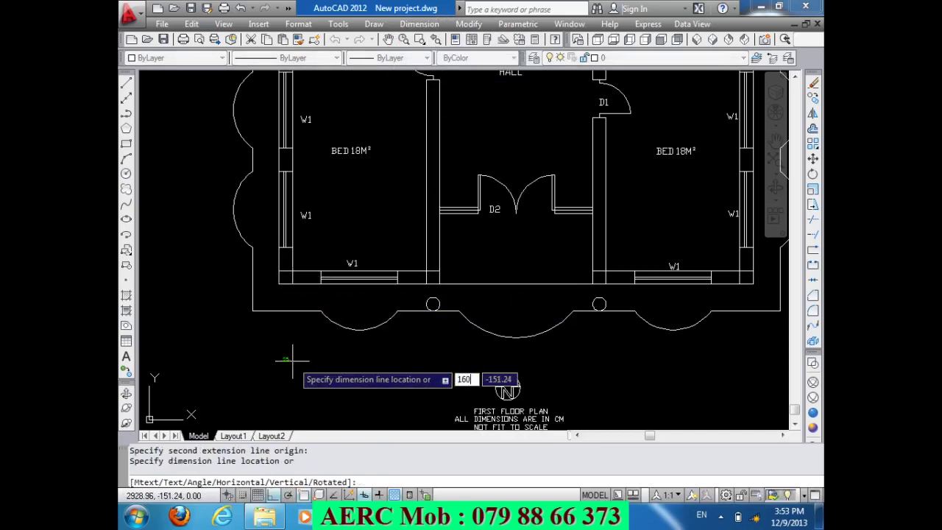
key(Return)
- Continue the chain along the bottom wall (75, 400 across the entrance, 75, 35)
click(419, 24)
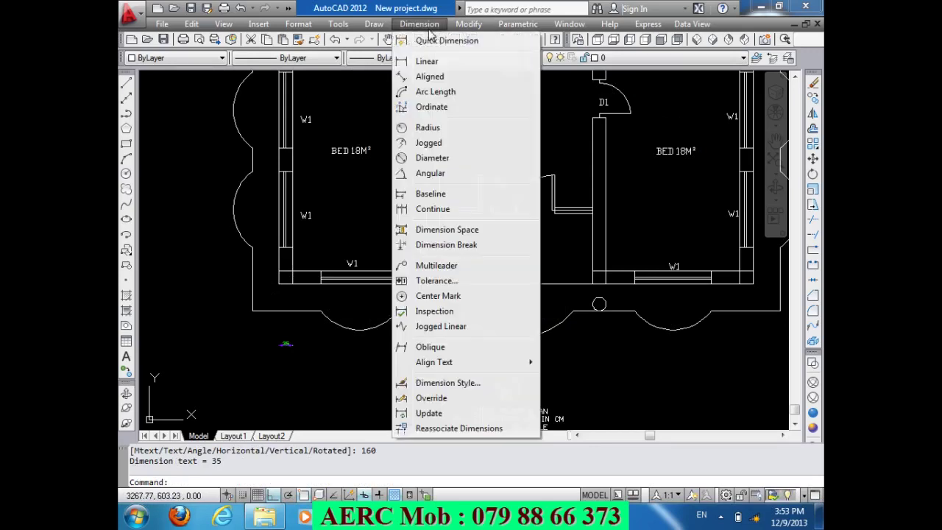
click(430, 209)
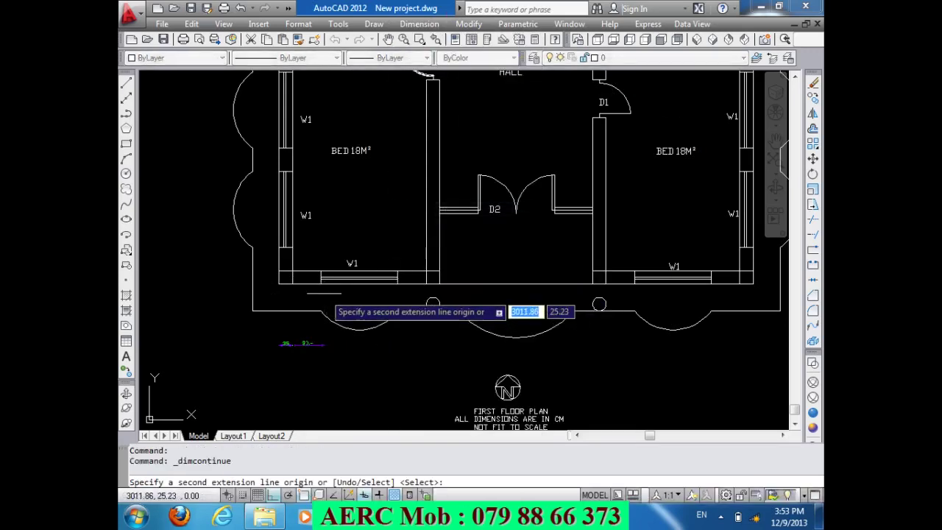
click(321, 283)
click(397, 283)
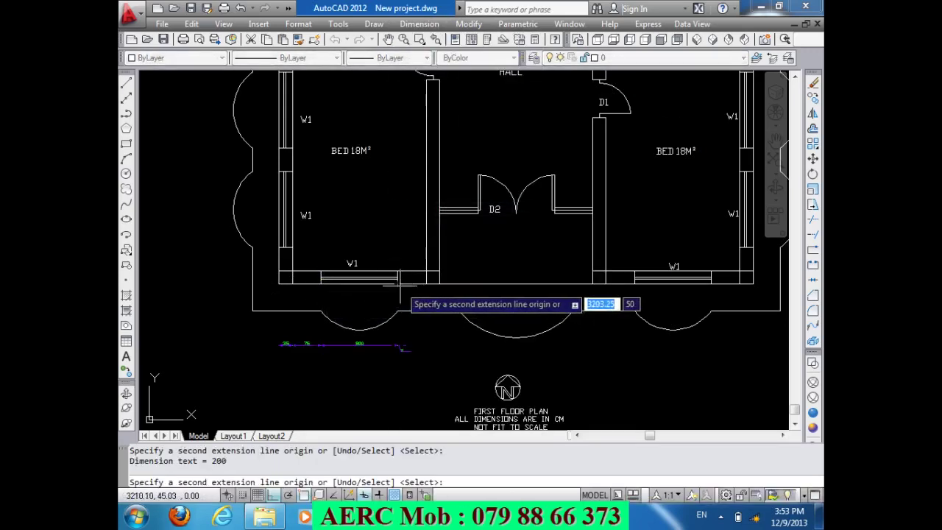
click(427, 283)
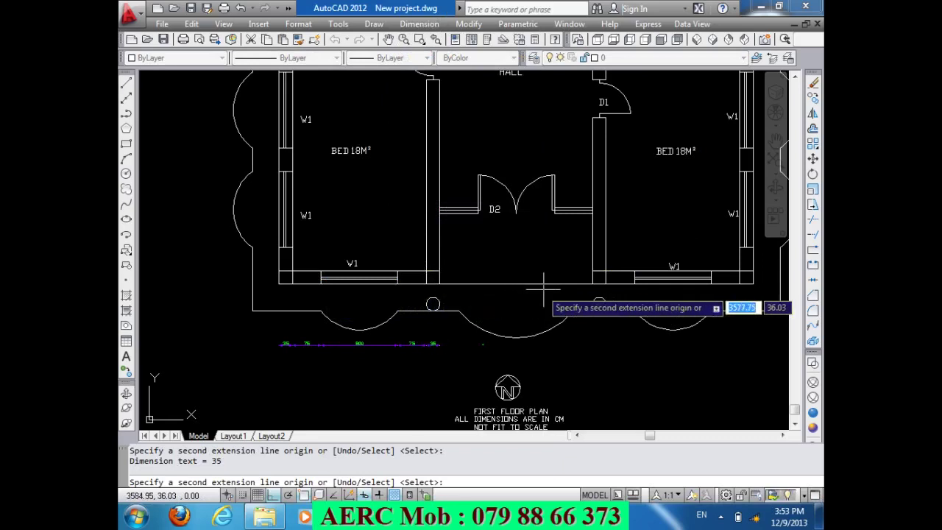
click(592, 284)
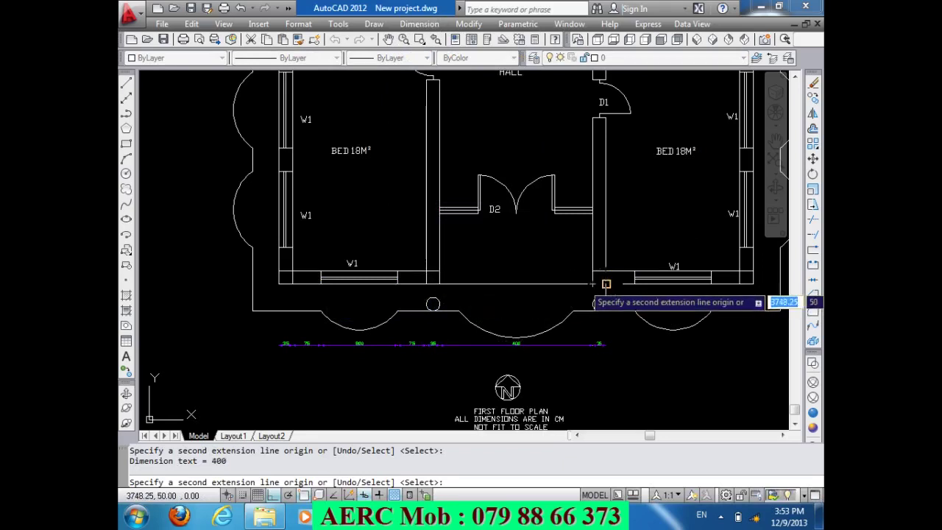
click(634, 283)
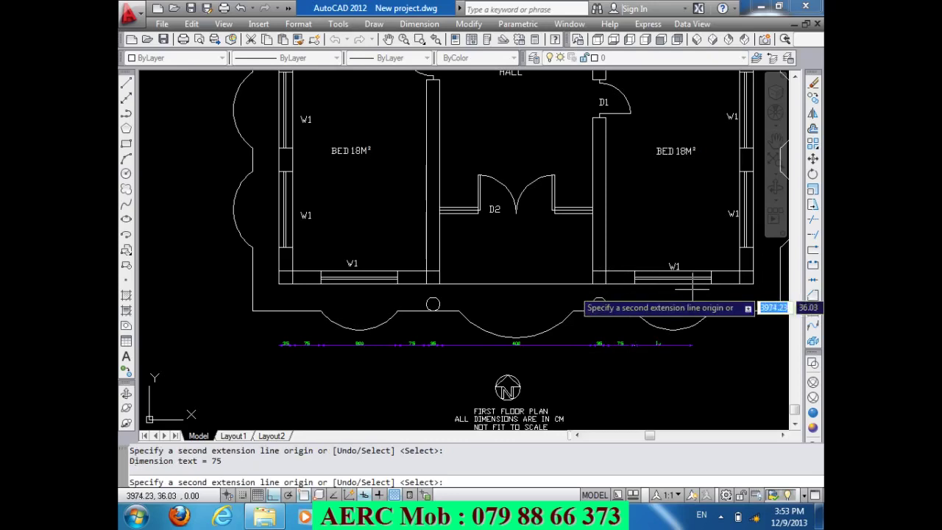
click(711, 283)
click(752, 283)
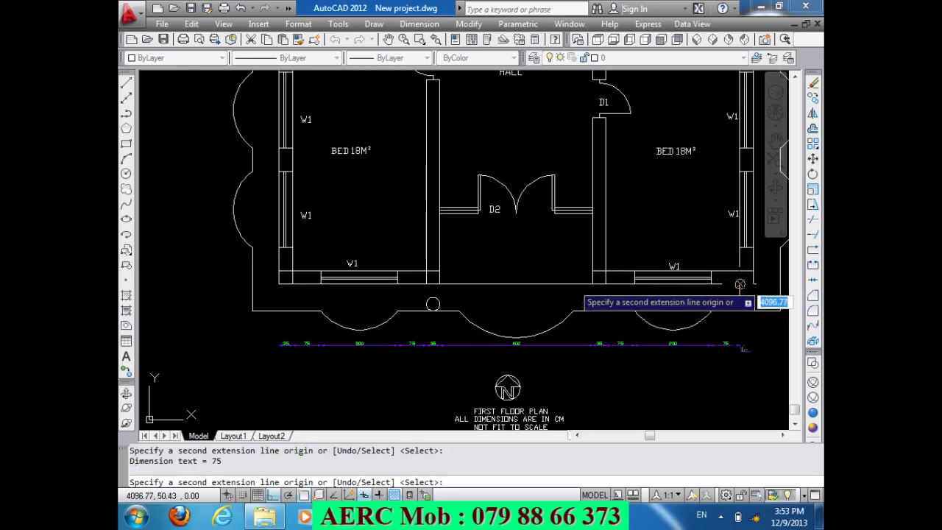
click(752, 283)
- Add the last chained dimension at the plan's right end and finish the chain
scroll(566, 366, down, 1)
scroll(574, 360, down, 4)
scroll(588, 353, up, 4)
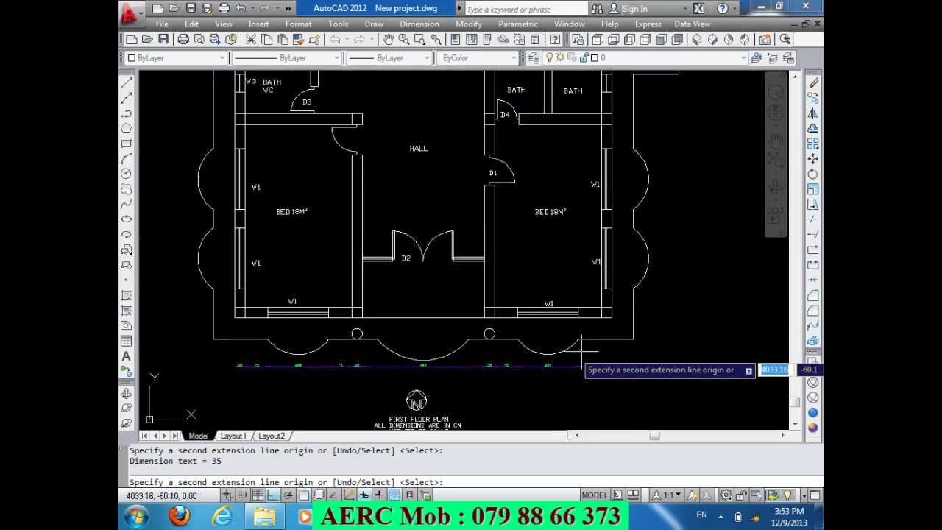
scroll(588, 384, down, 2)
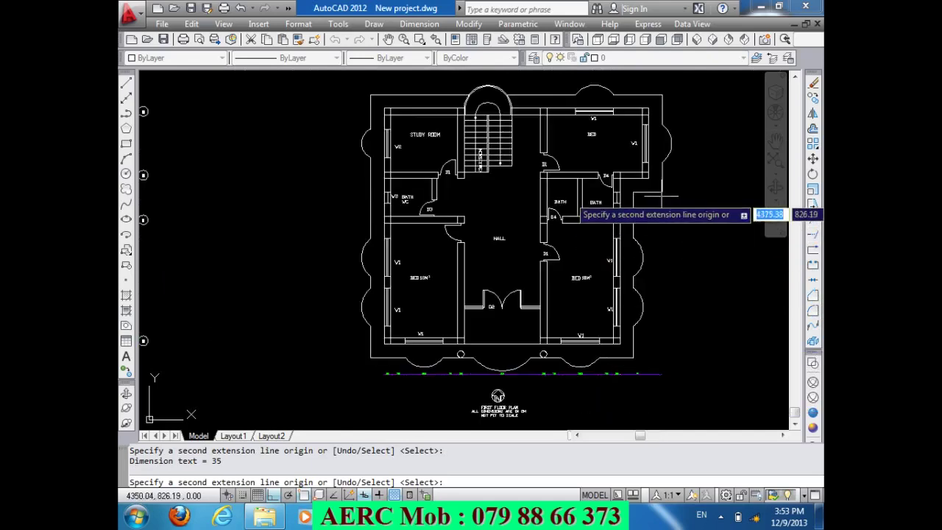
click(642, 178)
scroll(685, 388, up, 2)
scroll(685, 388, up, 2)
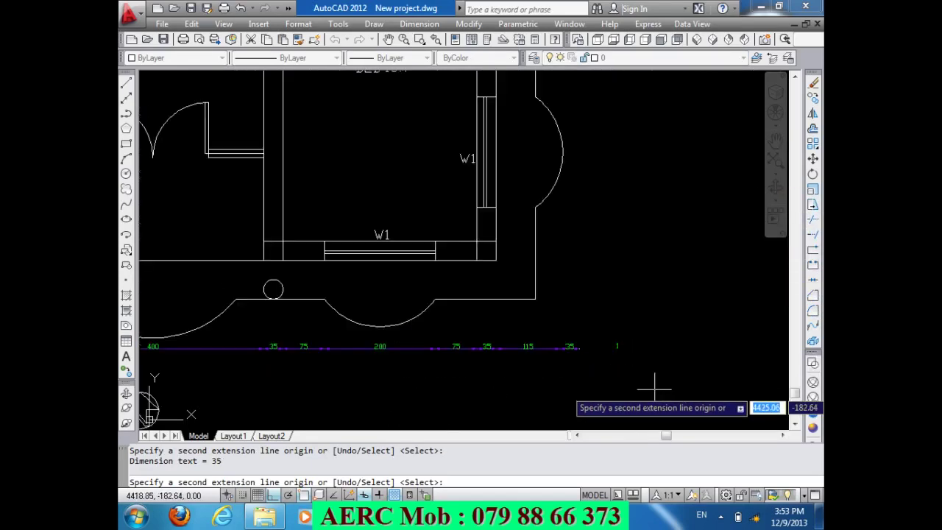
key(Return)
key(Return)
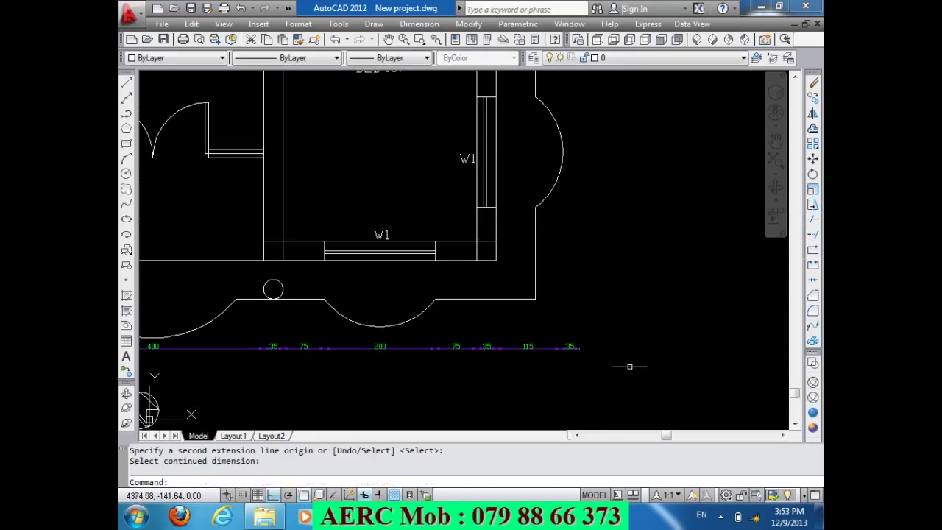
scroll(630, 363, down, 1)
scroll(640, 324, down, 1)
scroll(618, 342, down, 1)
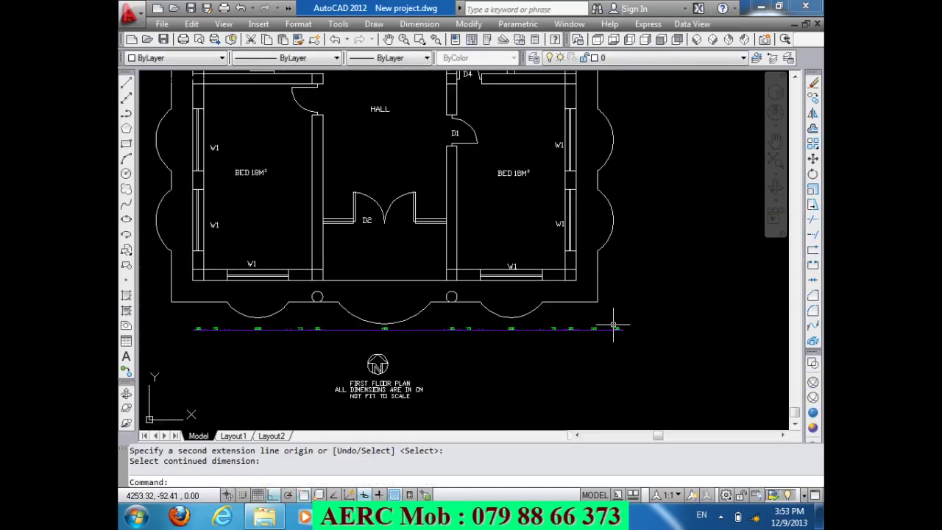
scroll(617, 350, down, 1)
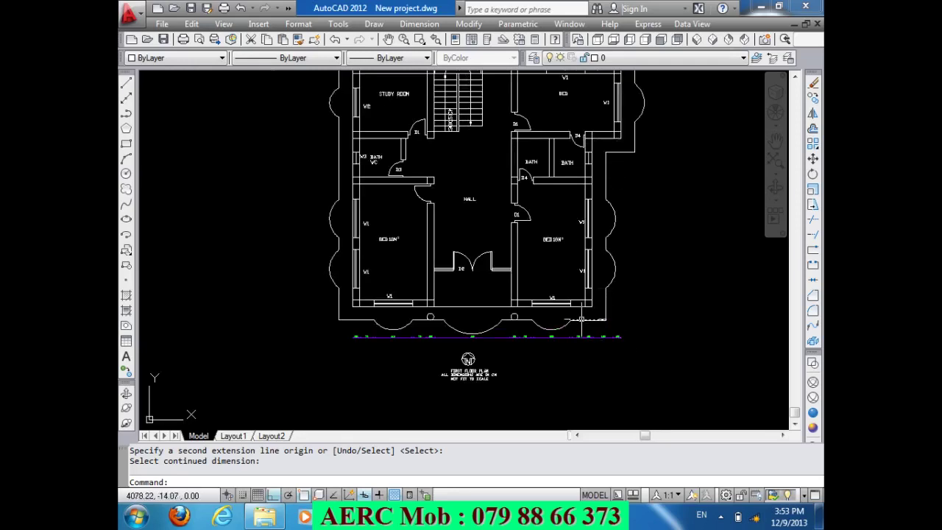
scroll(580, 319, up, 2)
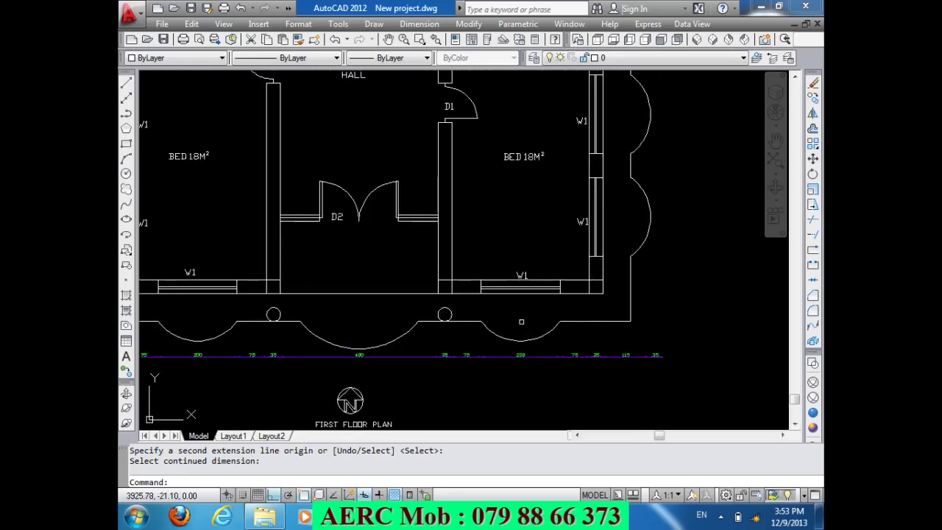
- Add a 70 linear dimension beside the outer wall corner using DLI
text(dli)
key(Return)
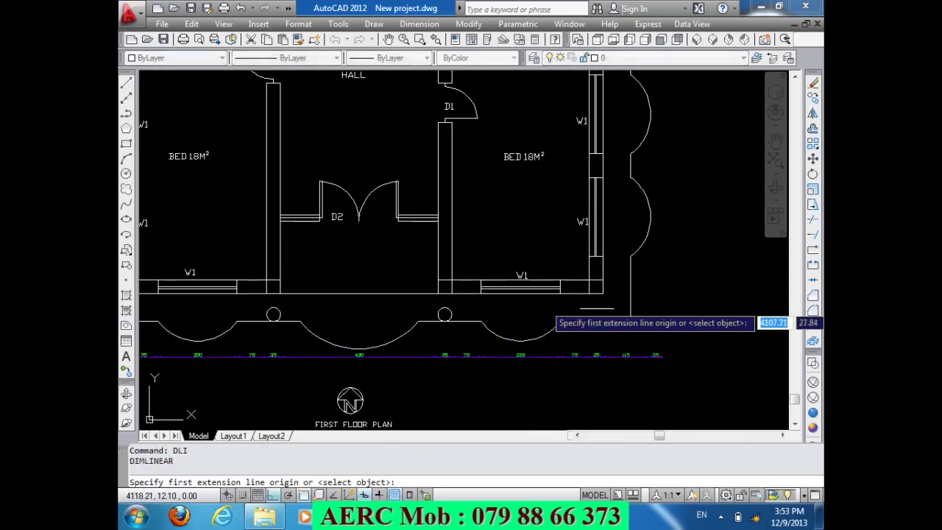
click(602, 281)
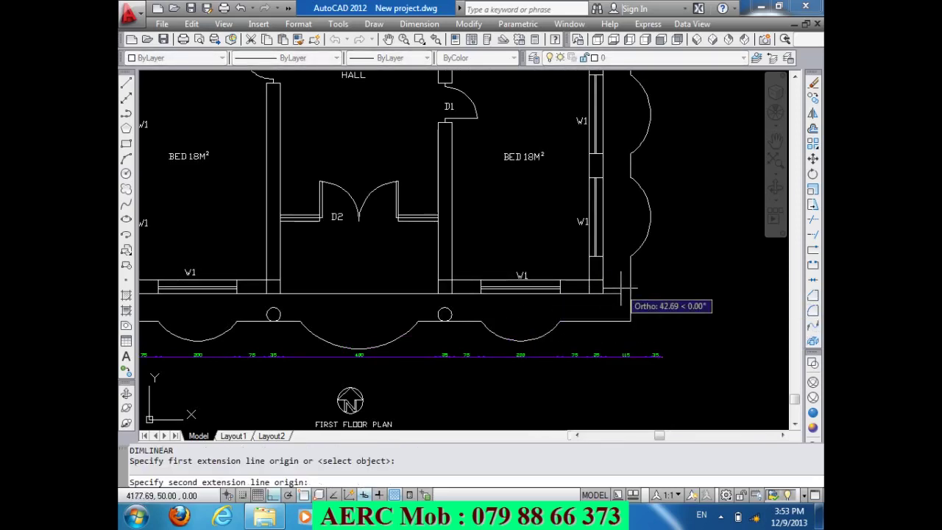
click(631, 289)
click(627, 286)
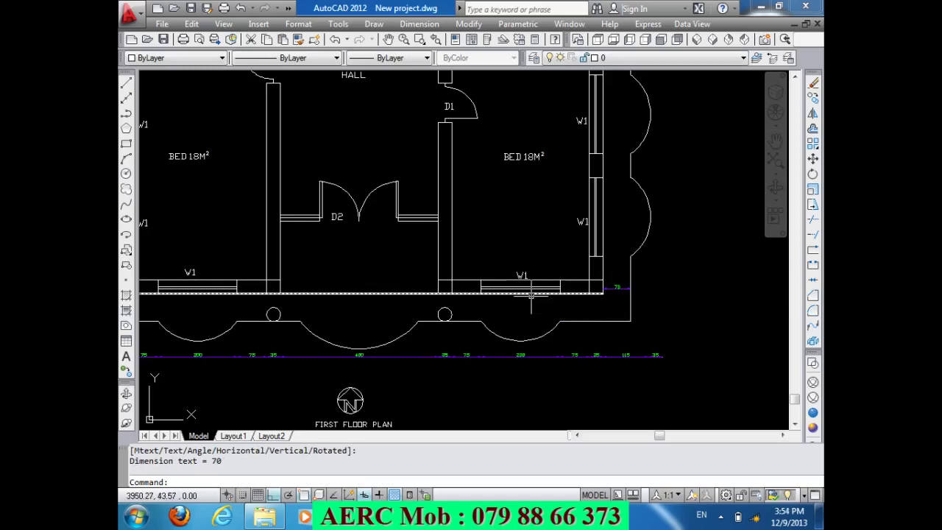
scroll(559, 316, down, 4)
scroll(590, 353, up, 5)
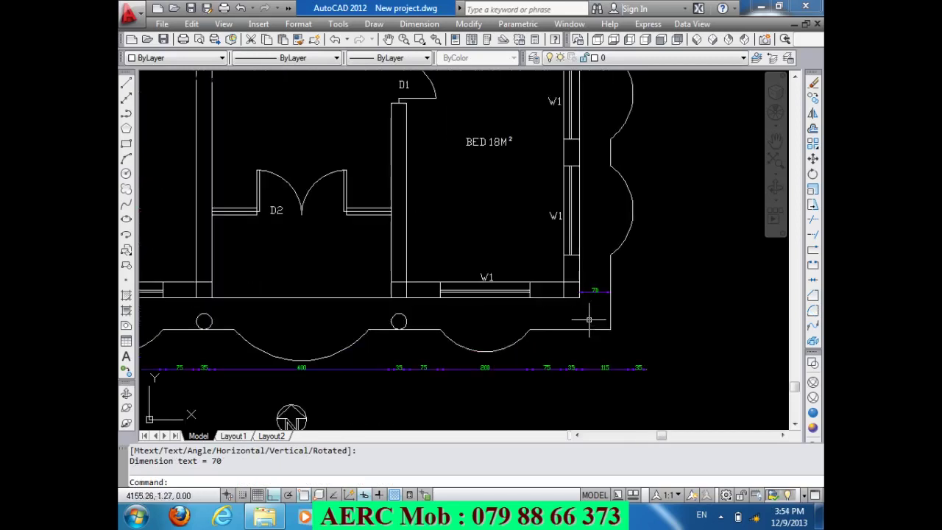
scroll(632, 272, down, 2)
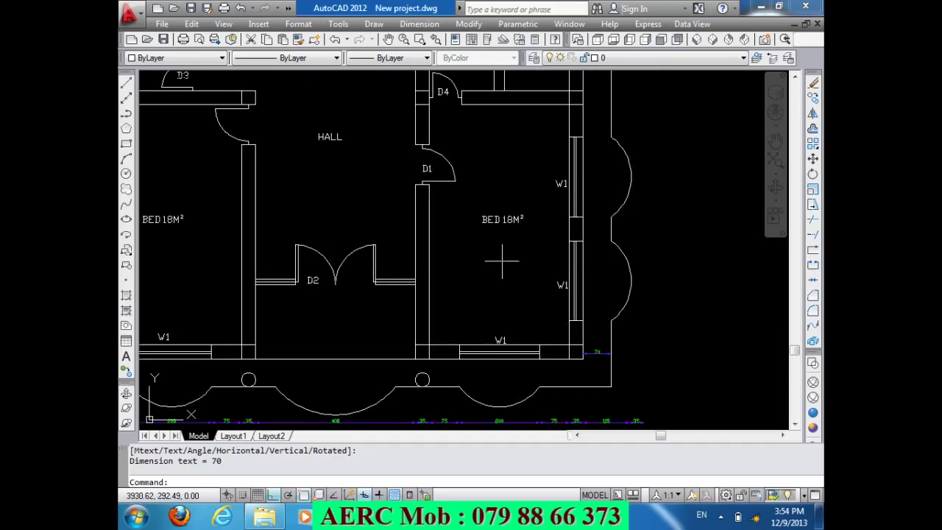
- Add a 106° angular dimension on the right-hand bay arc
click(416, 24)
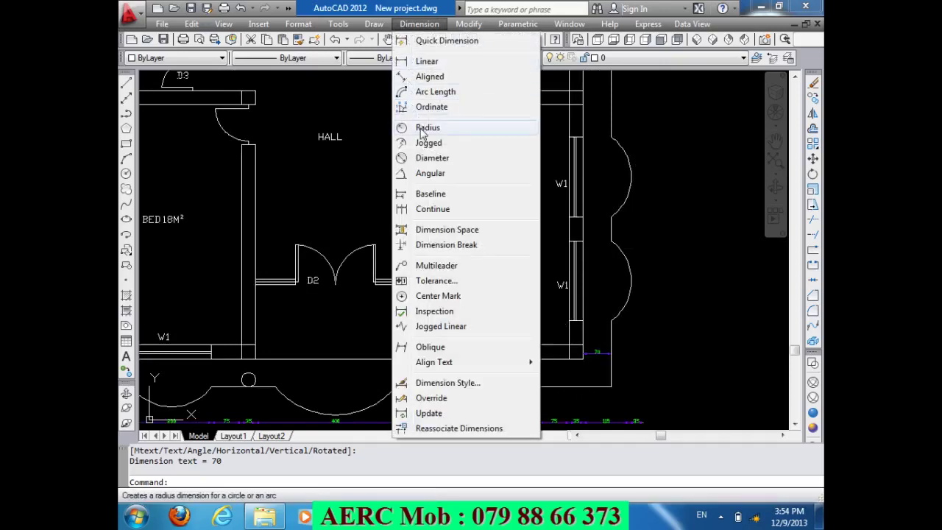
click(430, 173)
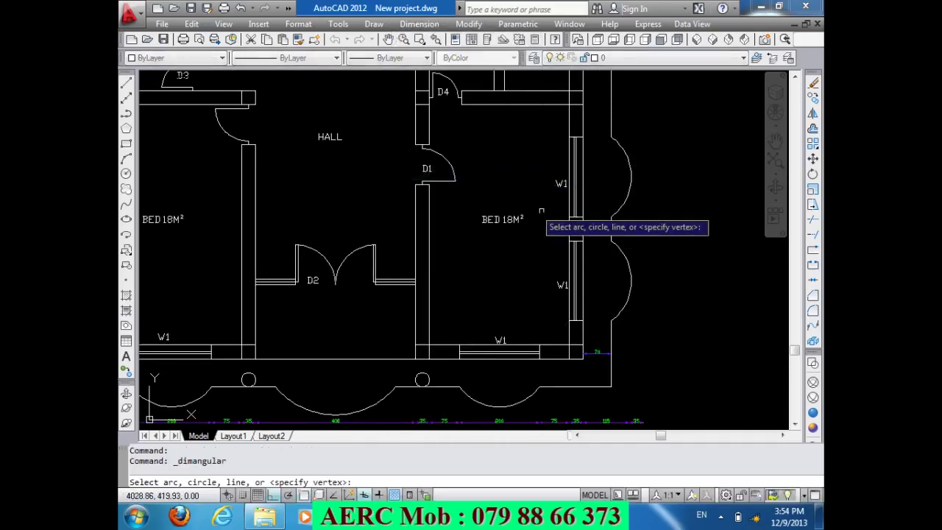
click(615, 244)
click(614, 273)
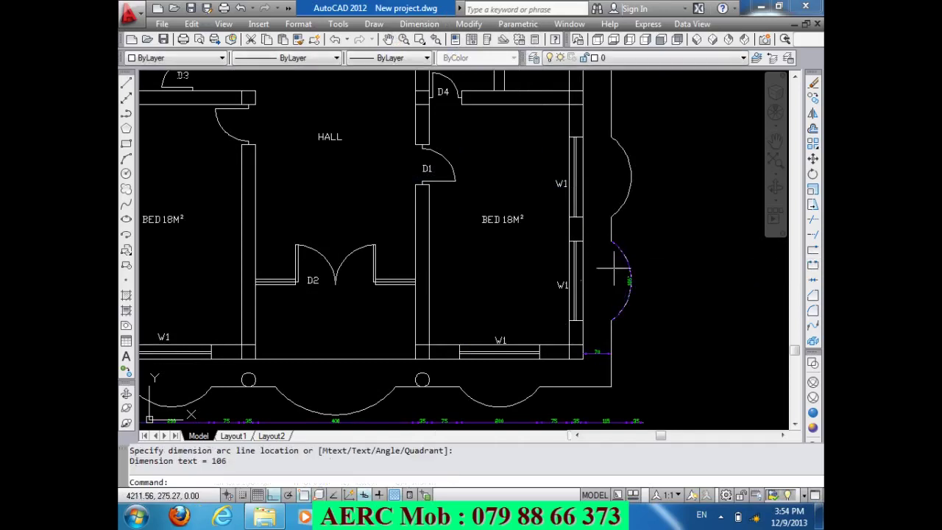
scroll(643, 281, up, 3)
- Grab the bay arc's midpoint grip, then cancel without reshaping it
click(614, 276)
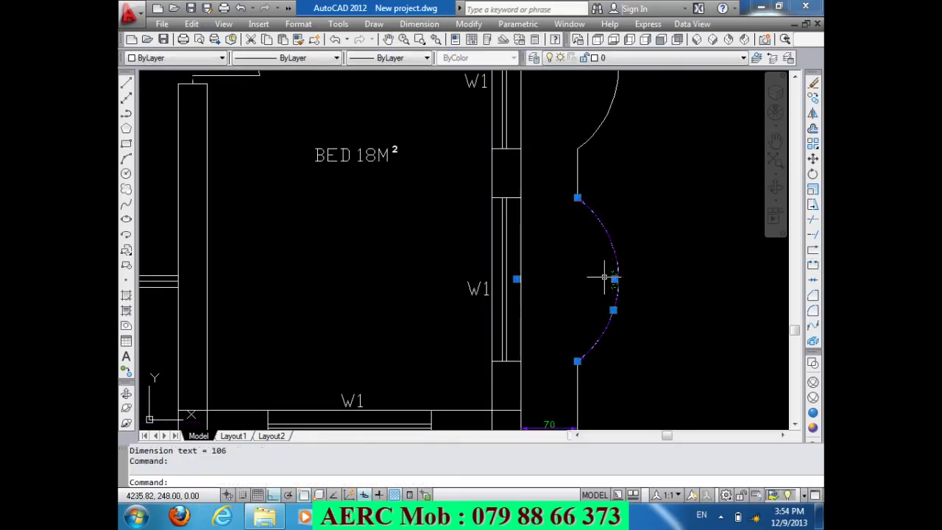
click(613, 276)
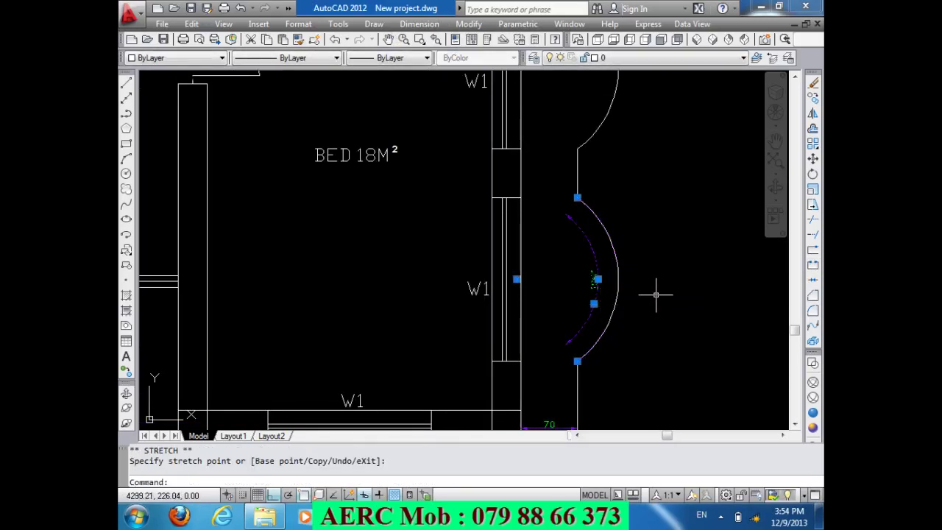
key(Escape)
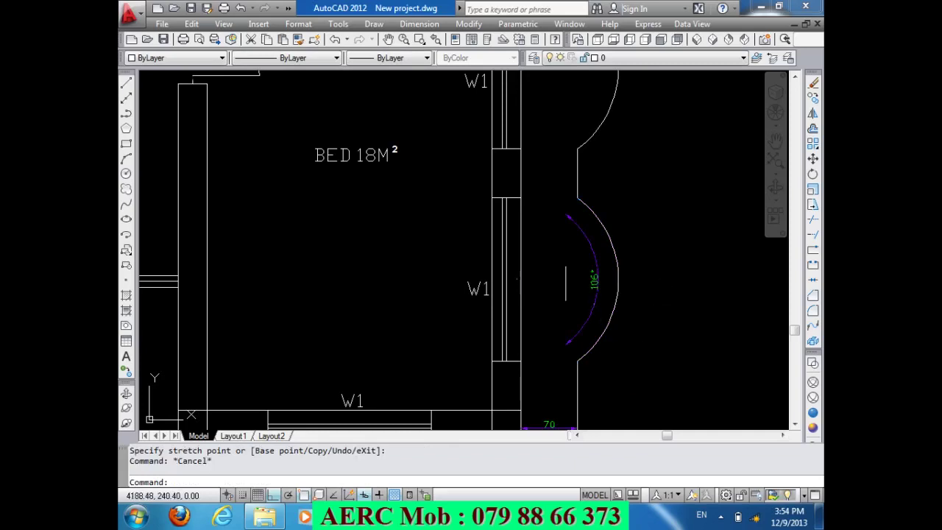
scroll(412, 103, down, 2)
scroll(418, 101, down, 2)
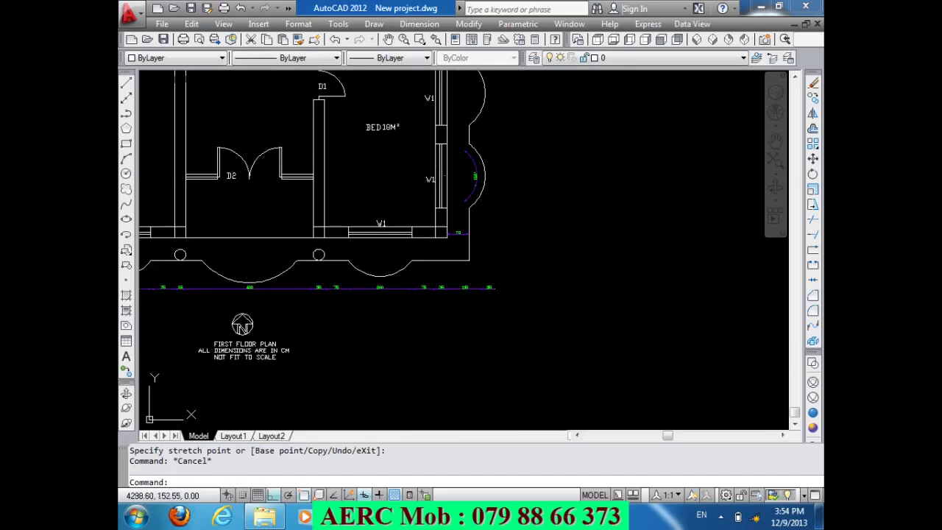
scroll(412, 103, down, 1)
scroll(483, 126, up, 3)
- Add a 231.82 arc-length dimension beside the upper bay arc
click(417, 24)
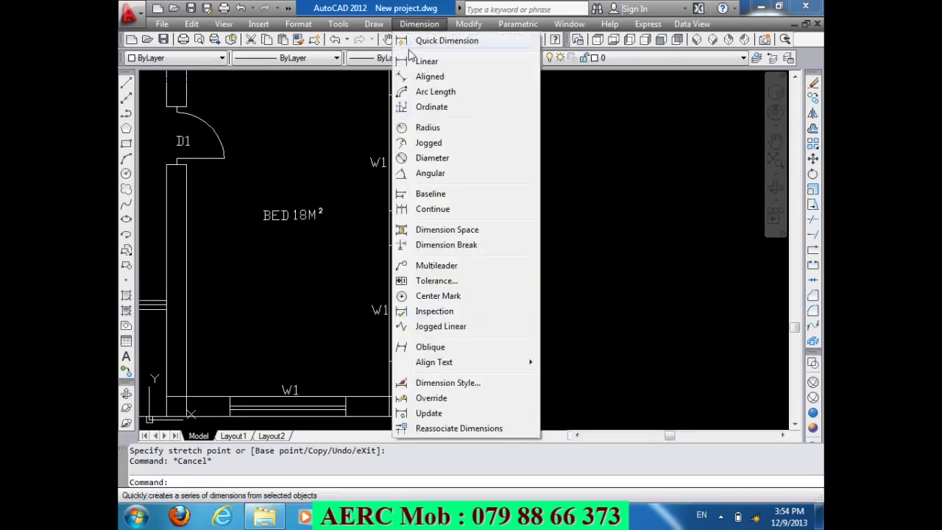
click(435, 91)
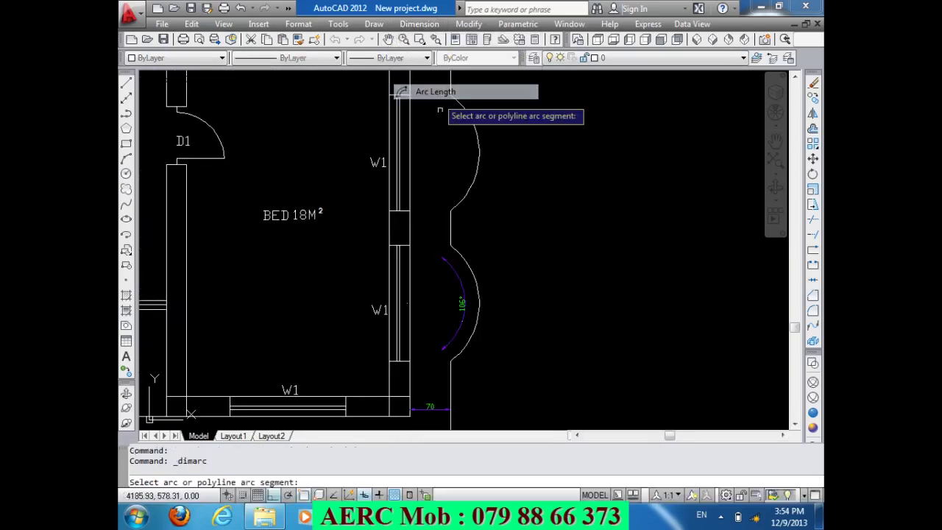
click(479, 163)
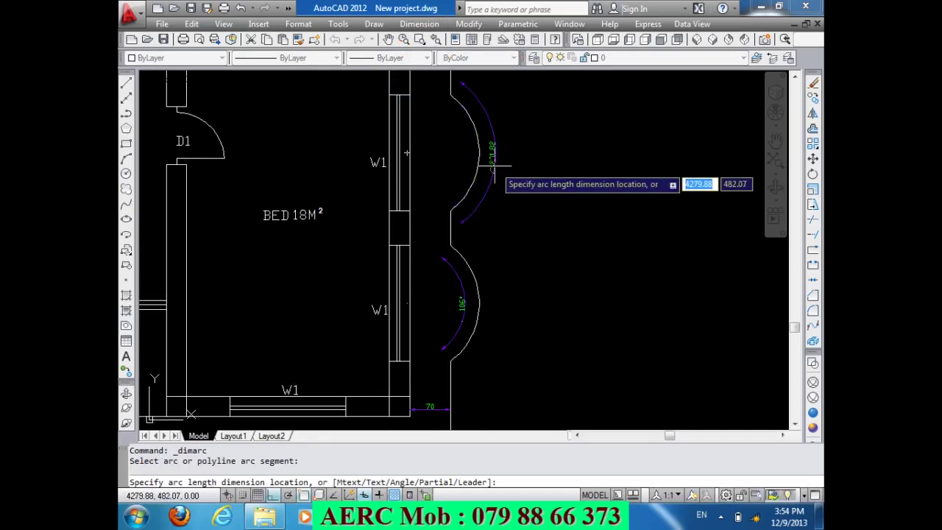
click(494, 167)
scroll(513, 148, up, 3)
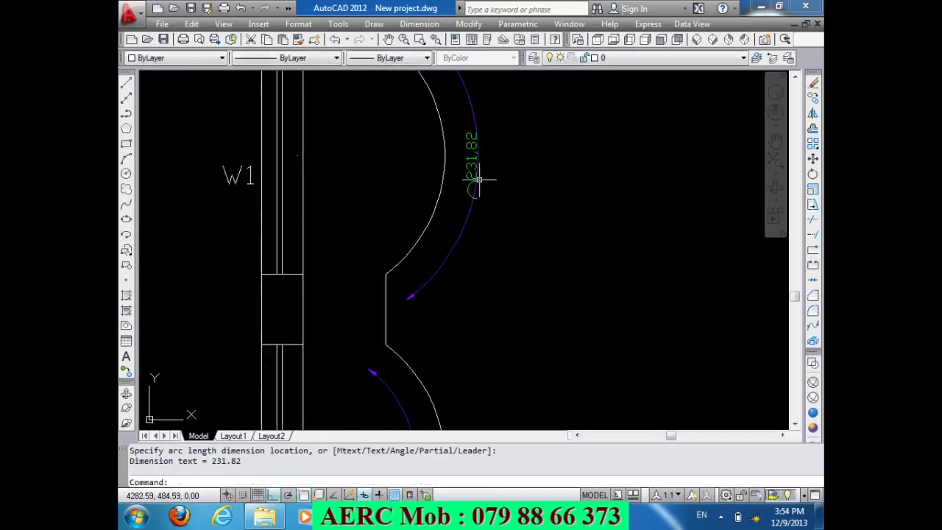
scroll(524, 158, down, 4)
scroll(520, 190, down, 2)
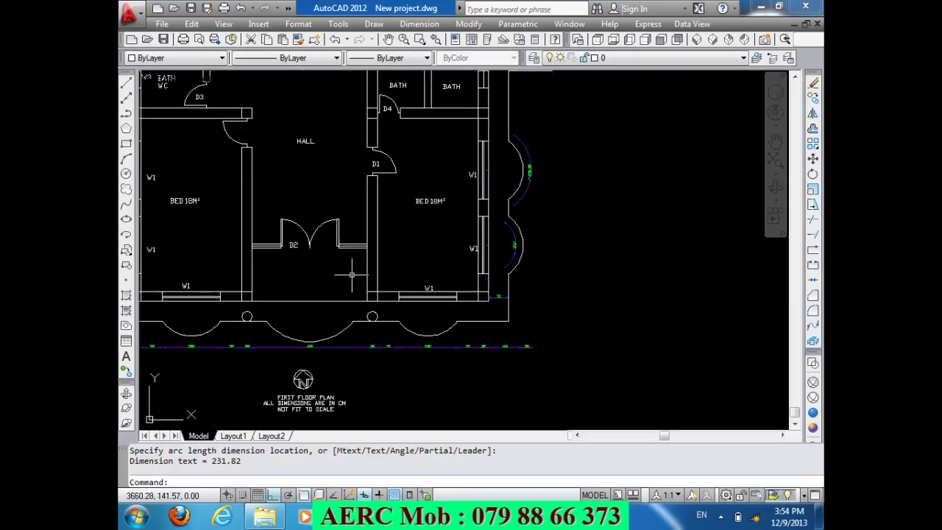
scroll(284, 346, up, 3)
- Add an R195.71 radius dimension above the large front arc
click(418, 24)
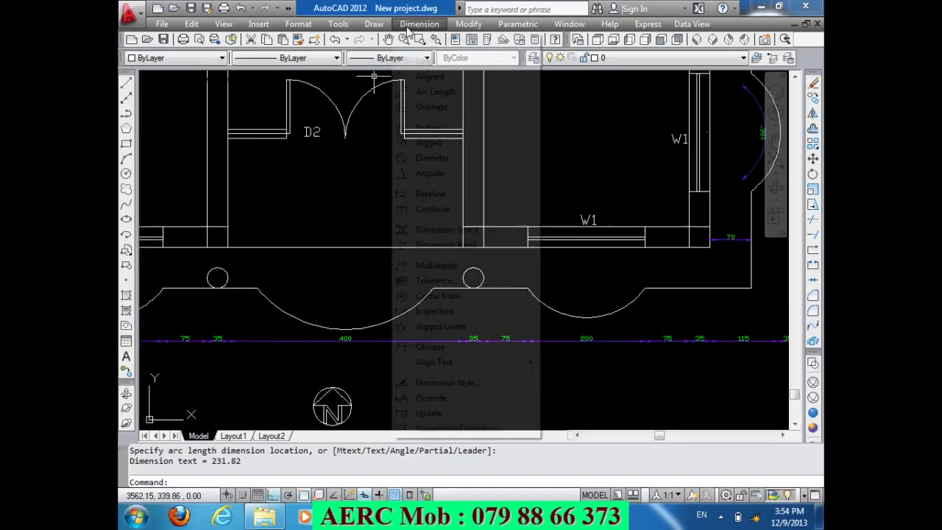
click(434, 128)
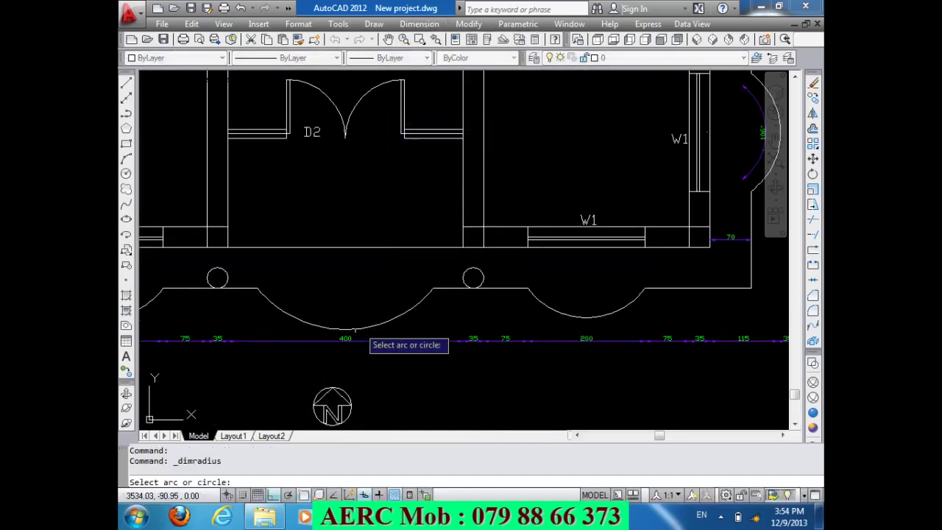
click(359, 327)
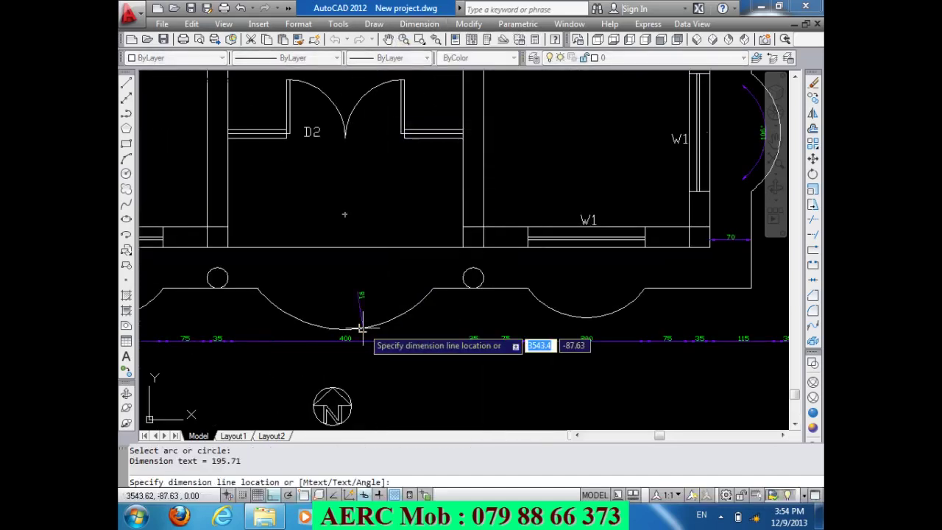
click(331, 247)
scroll(332, 268, up, 4)
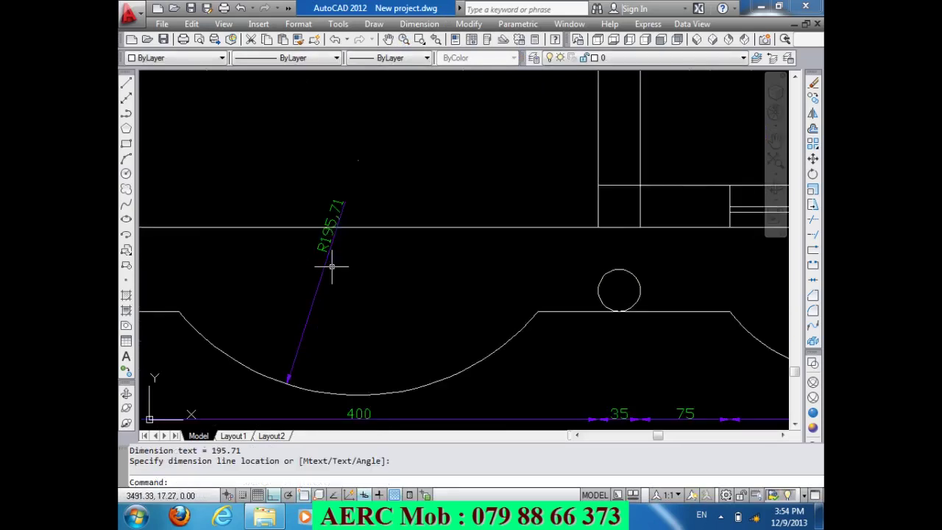
scroll(331, 251, up, 1)
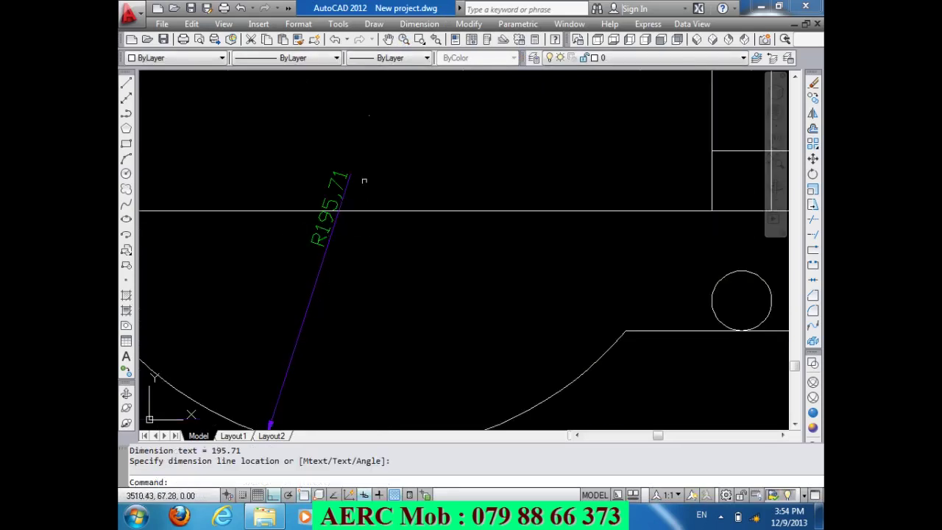
scroll(364, 181, down, 4)
scroll(402, 296, down, 2)
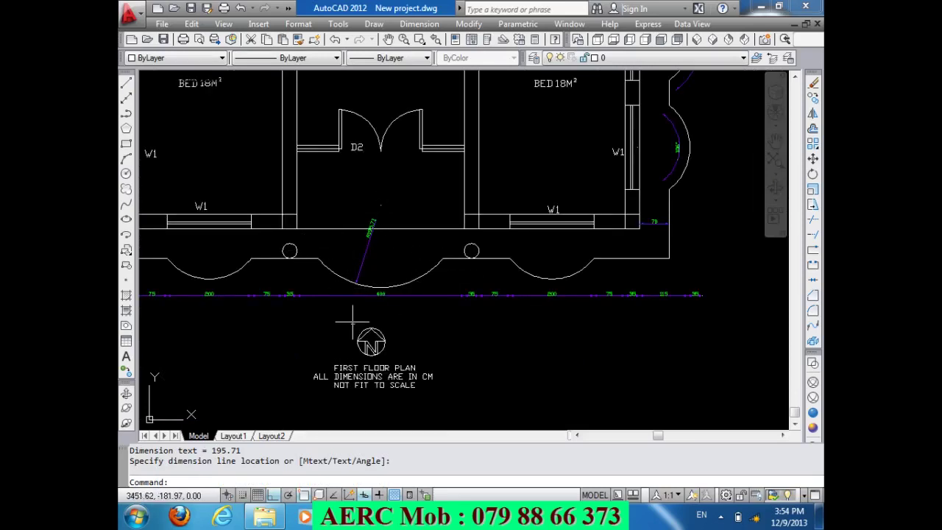
scroll(425, 335, down, 4)
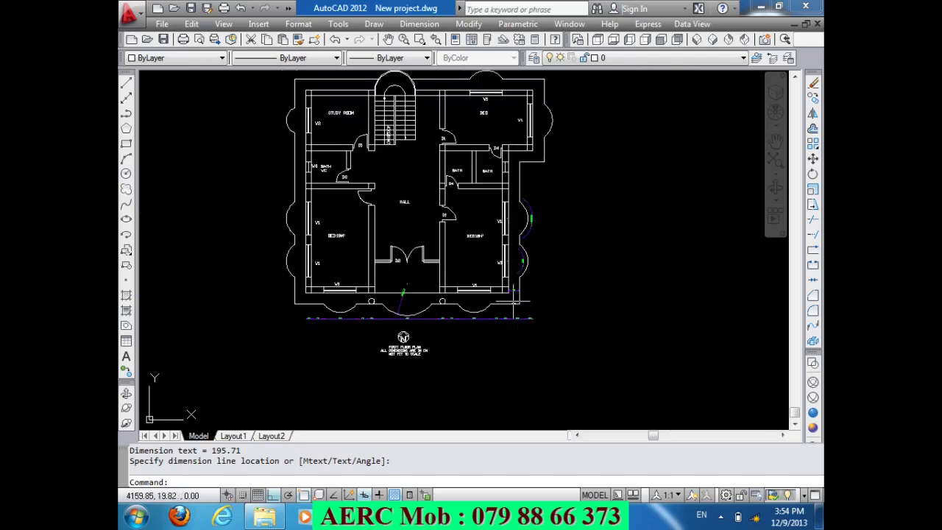
scroll(514, 300, up, 4)
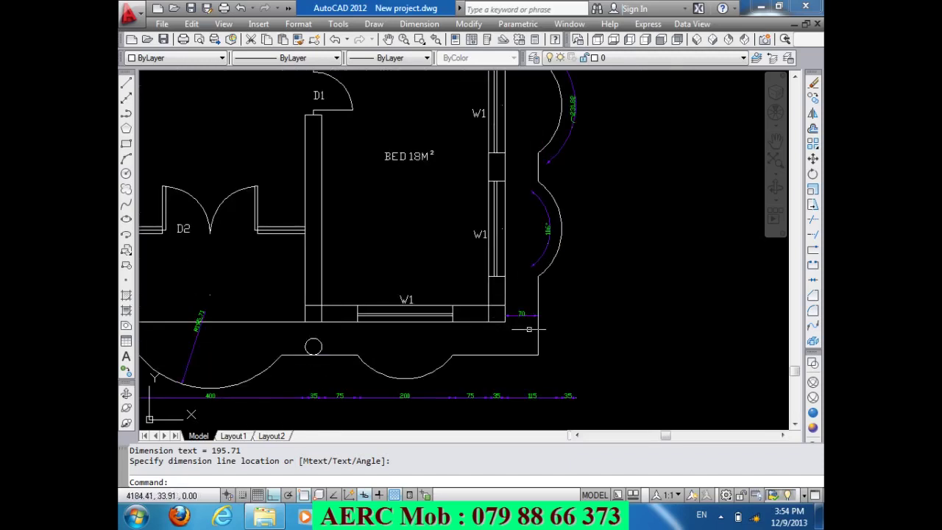
scroll(528, 329, down, 2)
scroll(559, 324, down, 2)
scroll(338, 313, up, 1)
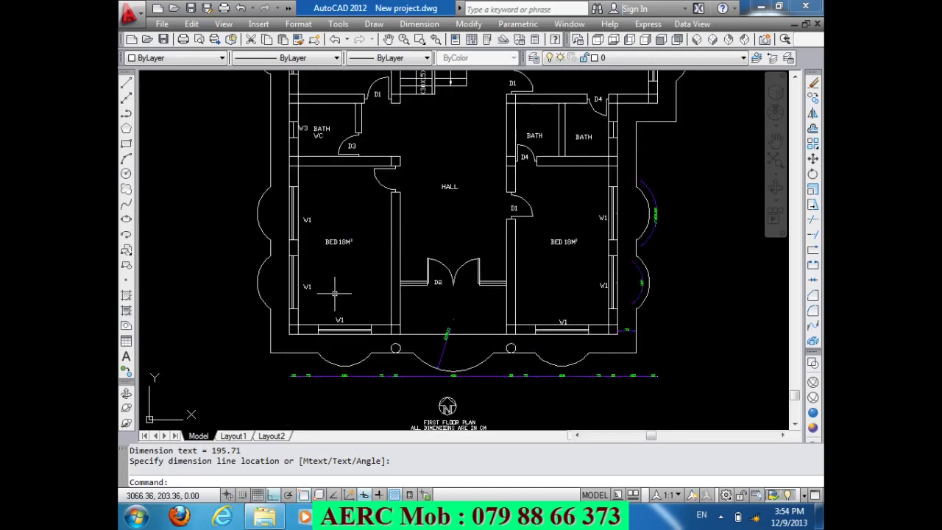
scroll(340, 329, up, 1)
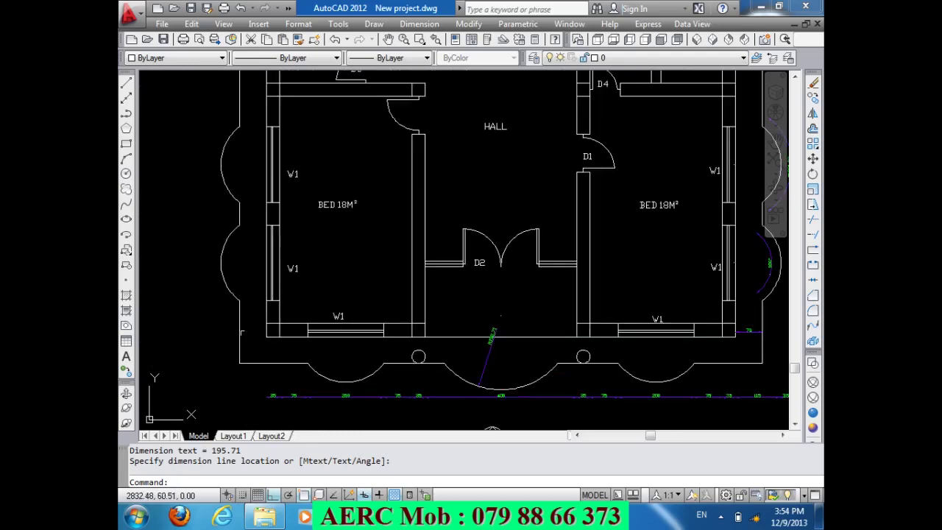
- Offset four bedroom and hall wall lines by 17.5
text(o)
key(Return)
text(17.5)
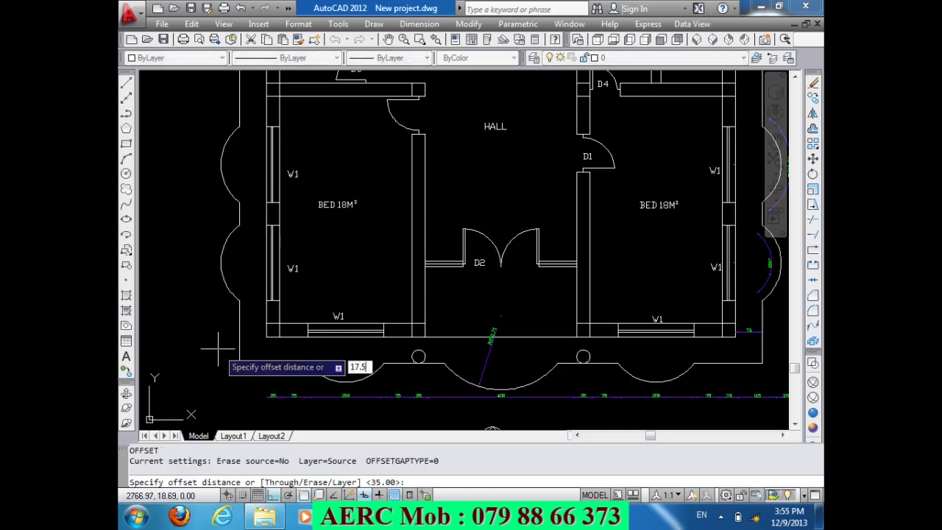
key(Return)
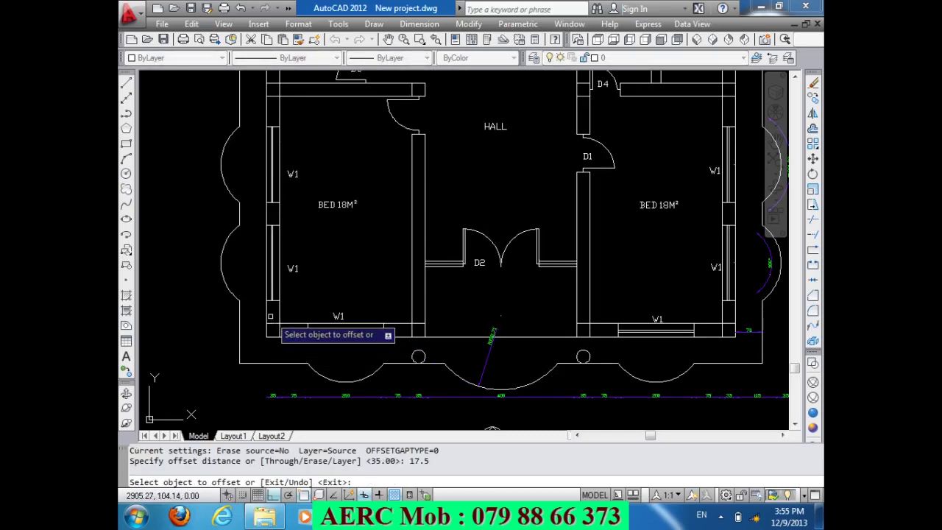
click(270, 316)
click(327, 272)
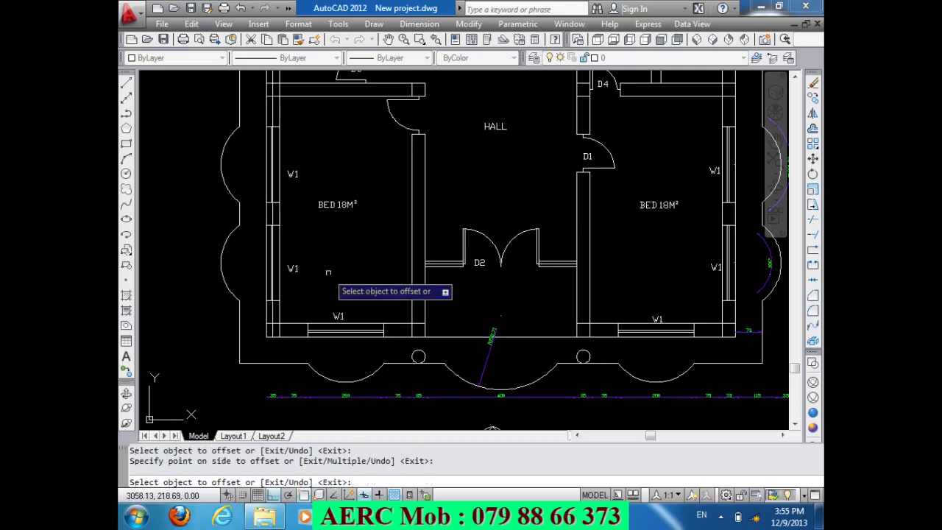
click(410, 328)
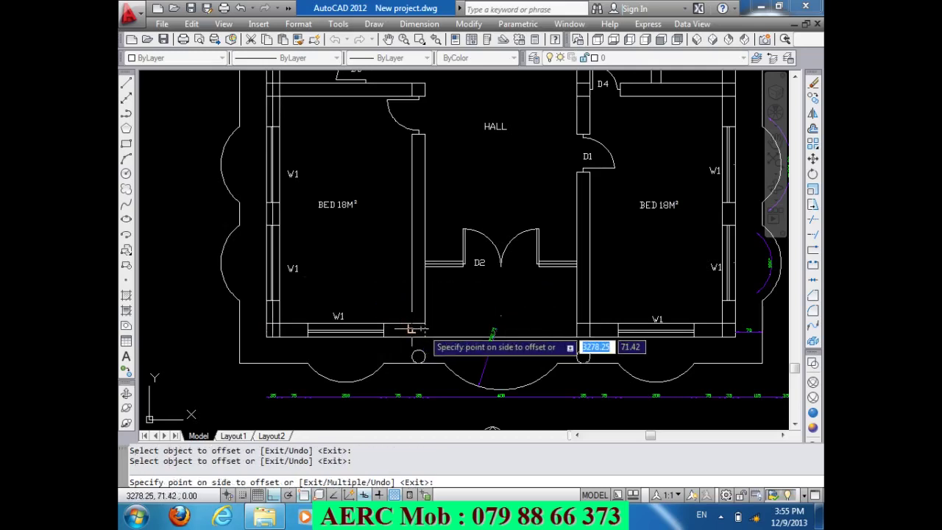
click(414, 330)
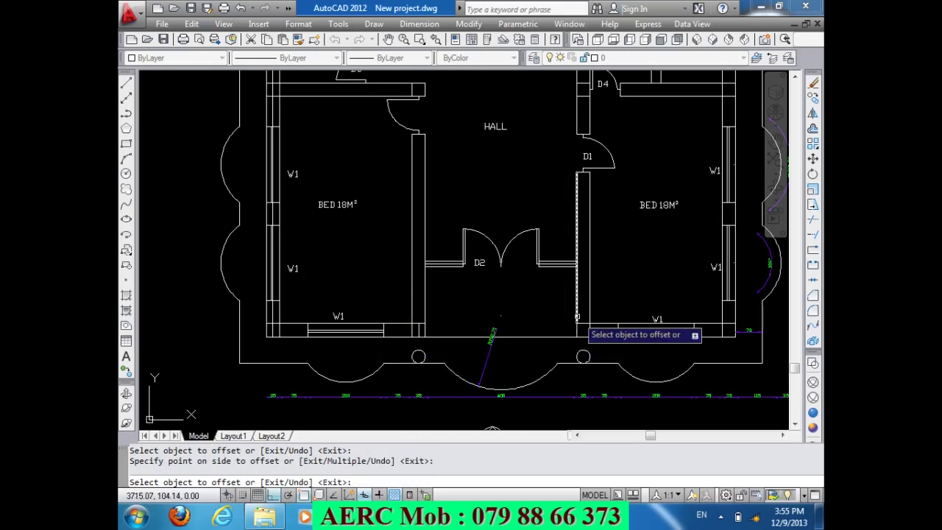
click(579, 331)
click(621, 309)
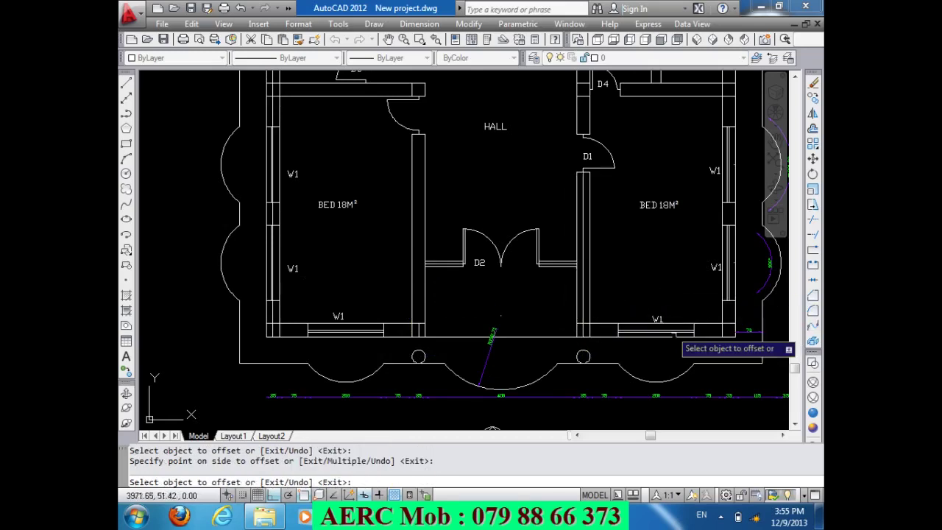
click(602, 336)
click(647, 366)
- Restart the 17.5 offset on the upper-right outer wall line
scroll(593, 384, down, 4)
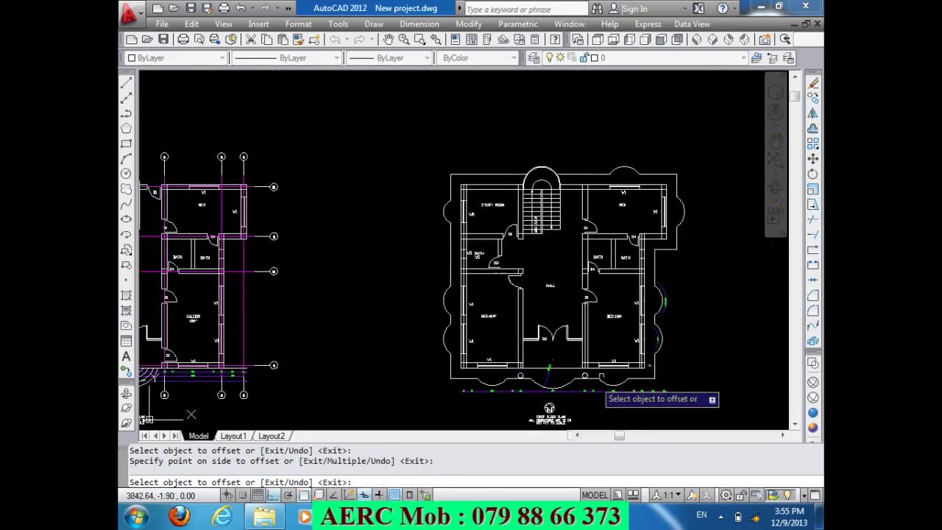
scroll(662, 239, up, 2)
scroll(662, 239, up, 1)
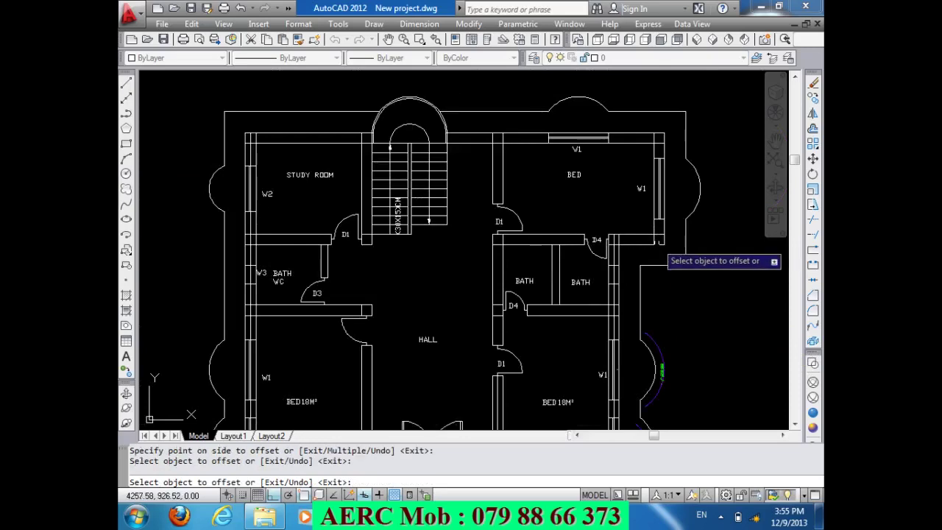
click(656, 244)
key(Escape)
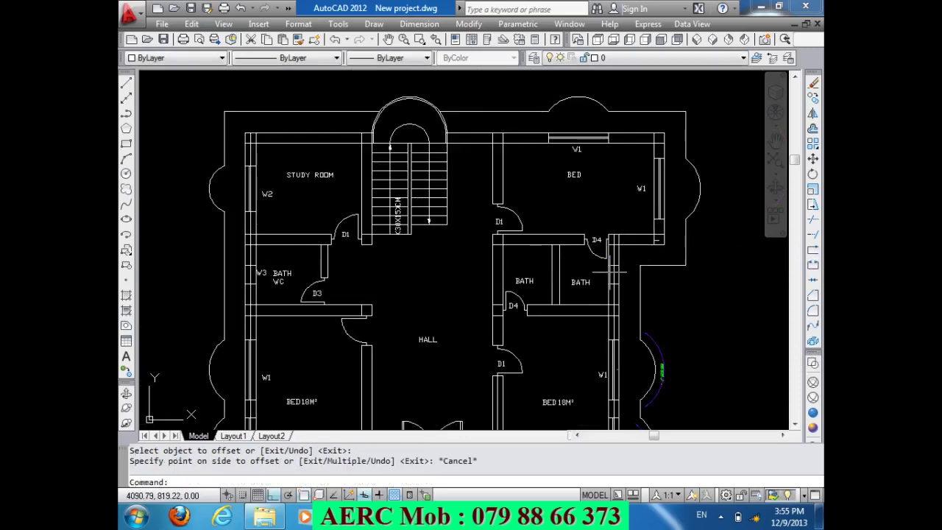
text(O)
key(Return)
key(Return)
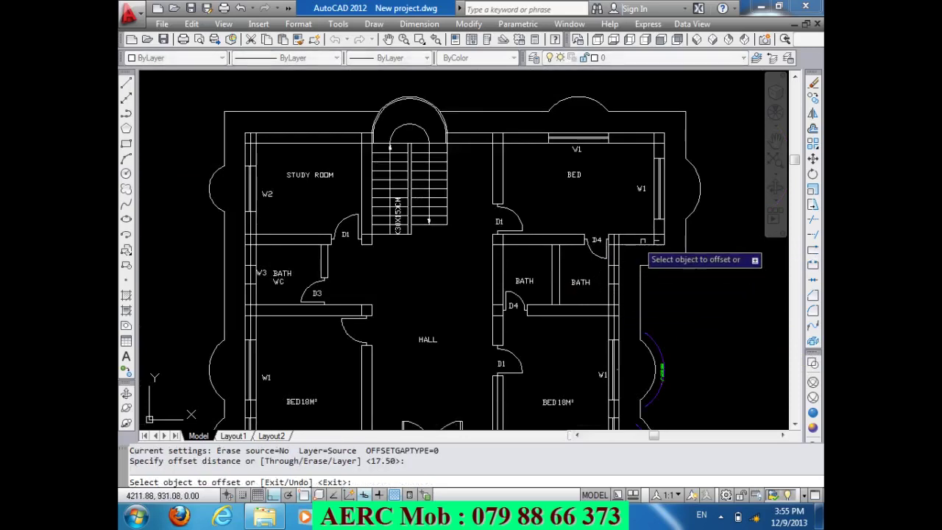
click(654, 246)
key(Return)
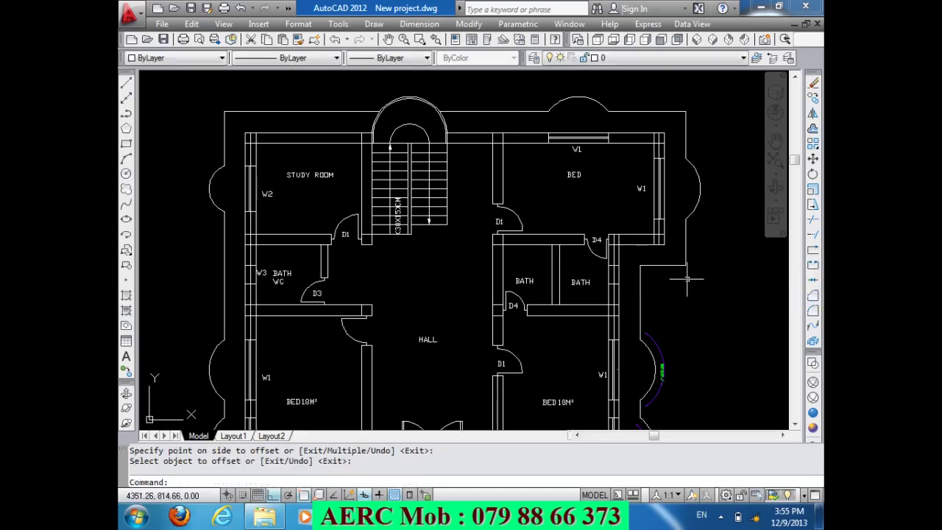
scroll(630, 193, down, 4)
scroll(589, 358, up, 3)
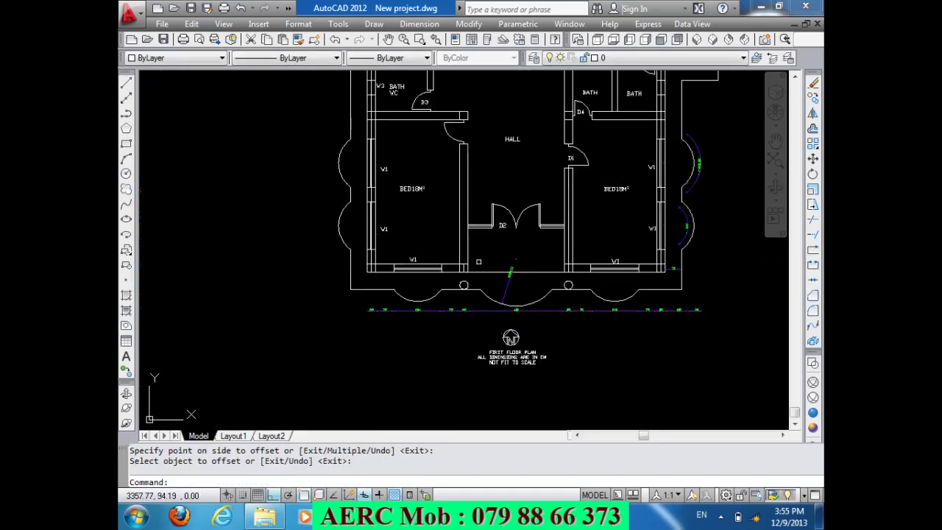
scroll(478, 261, up, 3)
- Dimension the first 385 span from the left wall corner with a 190 offset
click(419, 24)
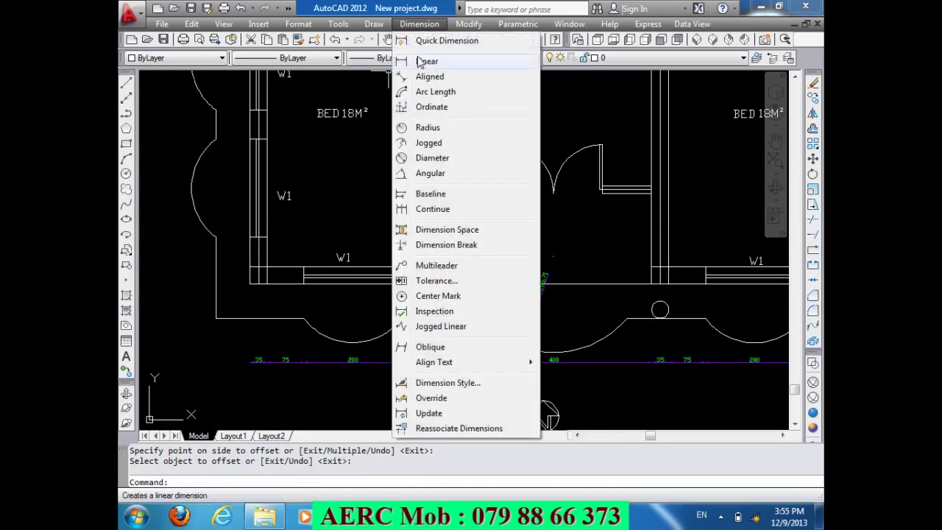
click(426, 61)
click(258, 283)
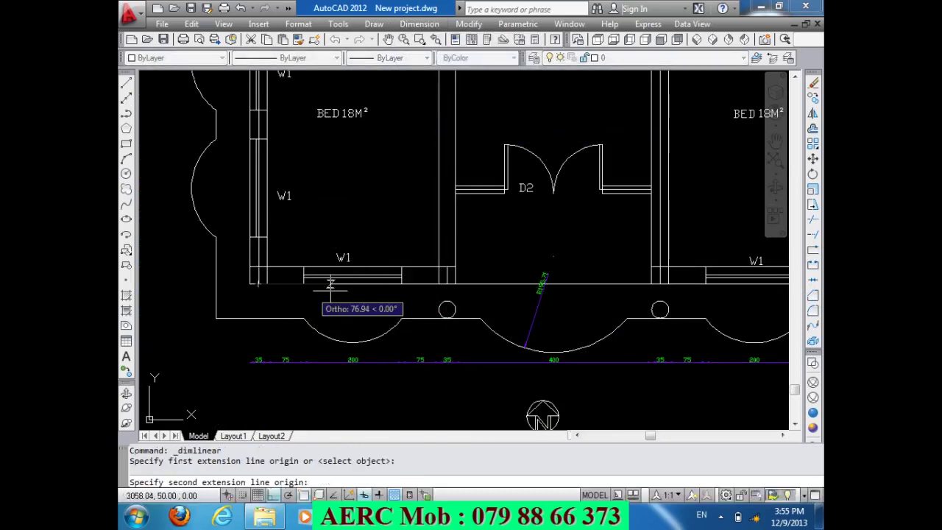
click(446, 282)
text(19)
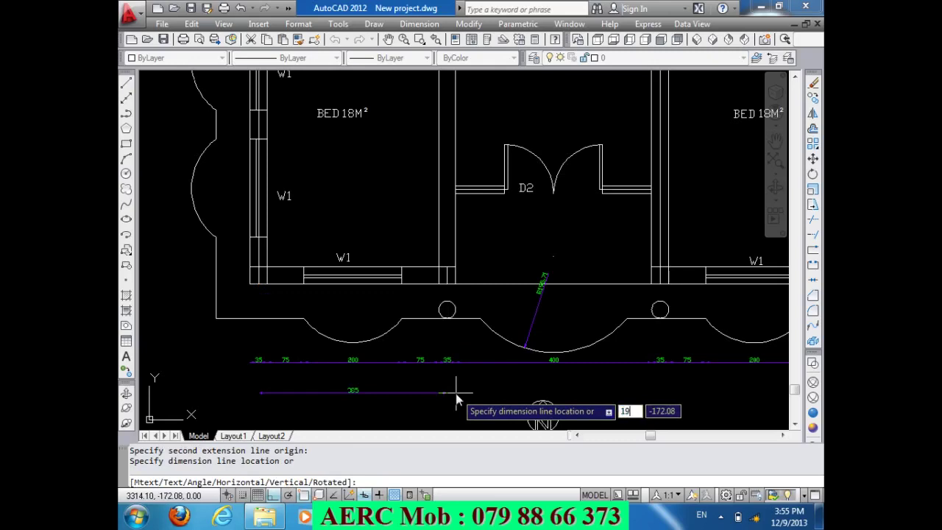
text(0)
key(Return)
scroll(353, 348, down, 2)
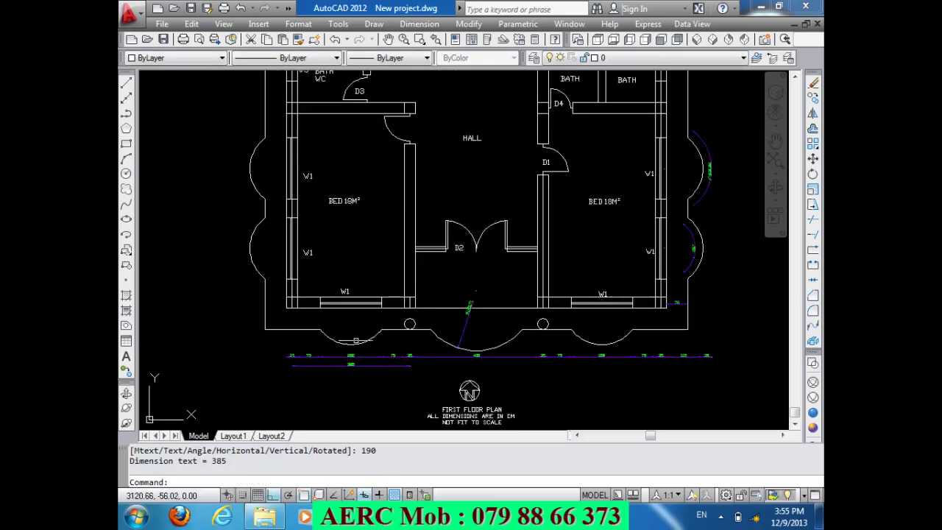
- Chain the 435 and 385 dimensions onto the new row
click(420, 23)
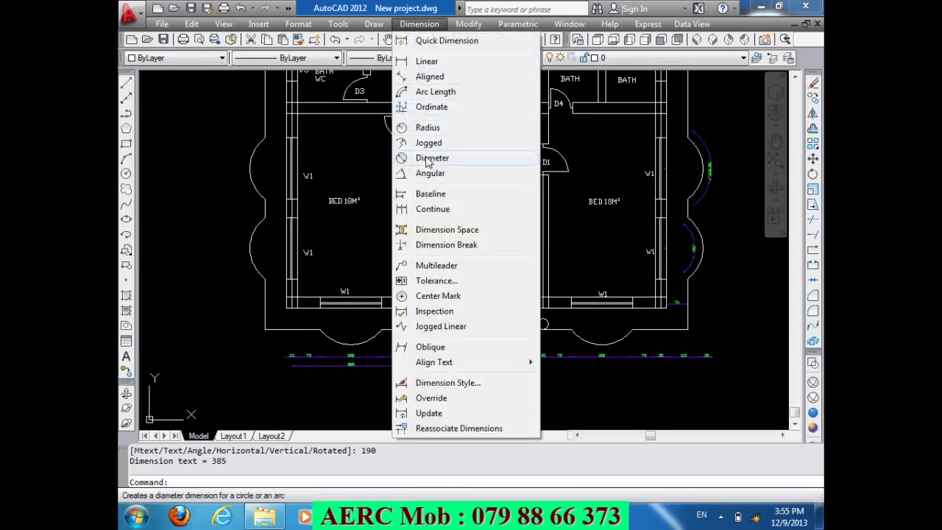
click(453, 209)
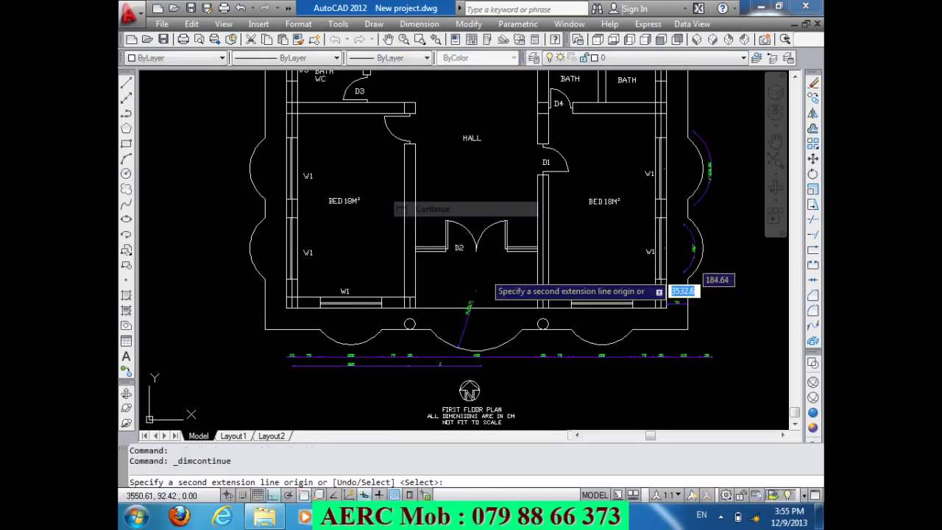
scroll(456, 359, up, 3)
click(627, 280)
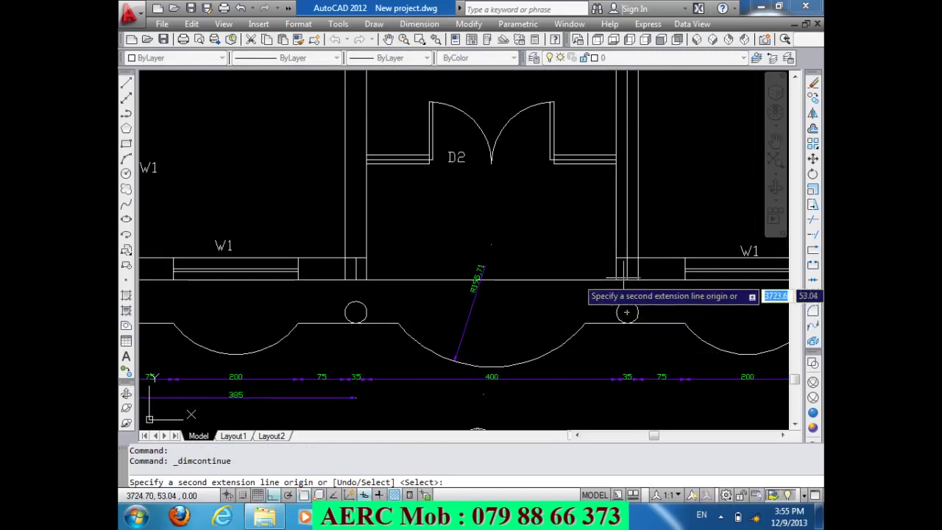
scroll(627, 280, down, 3)
scroll(630, 284, up, 3)
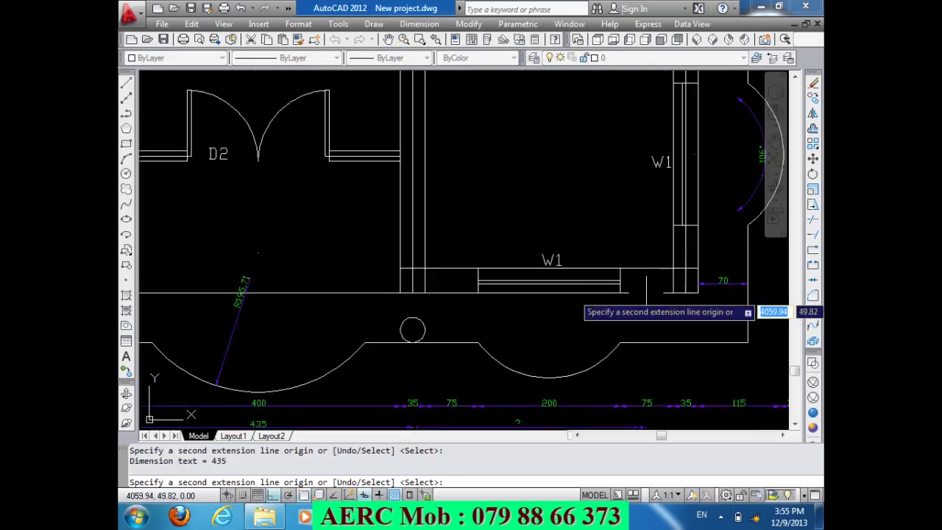
click(684, 293)
scroll(685, 293, down, 3)
scroll(677, 221, down, 2)
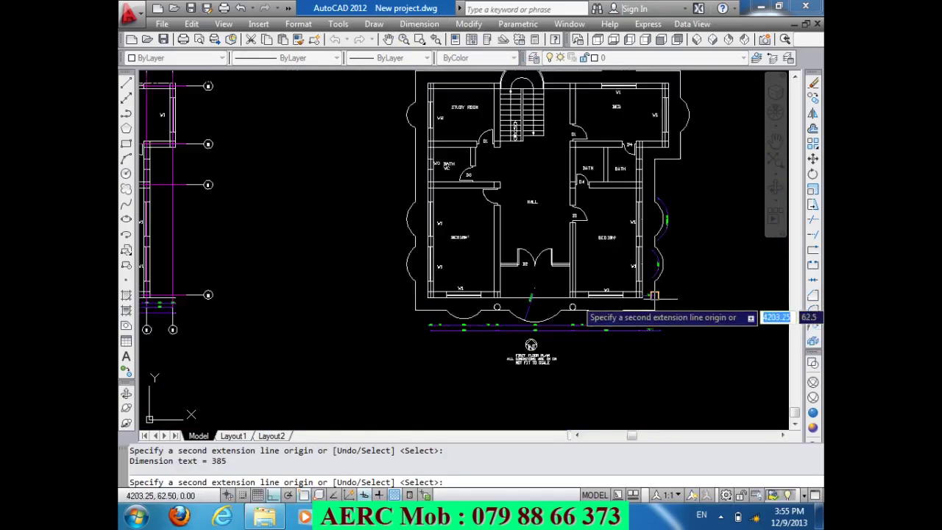
scroll(585, 131, up, 3)
- Add the final 150 chained dimension at the right and finish the row
click(601, 191)
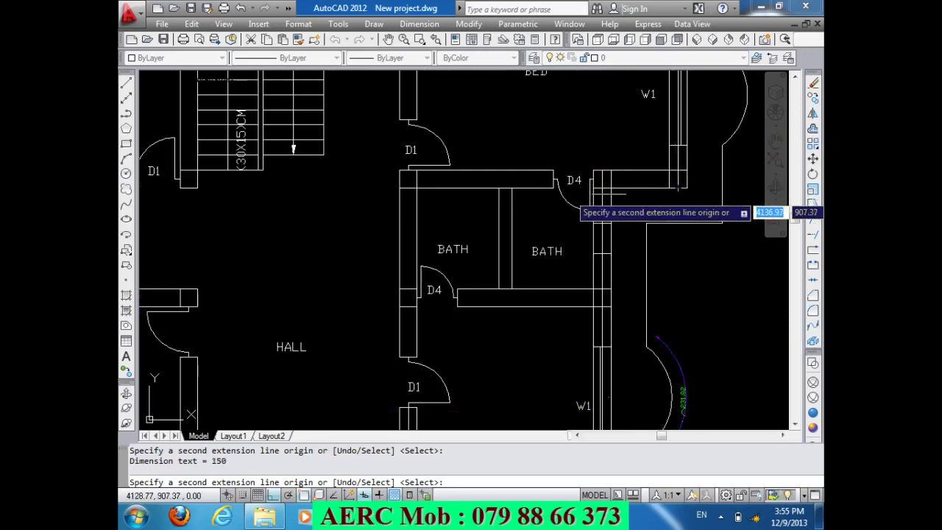
scroll(601, 192, down, 3)
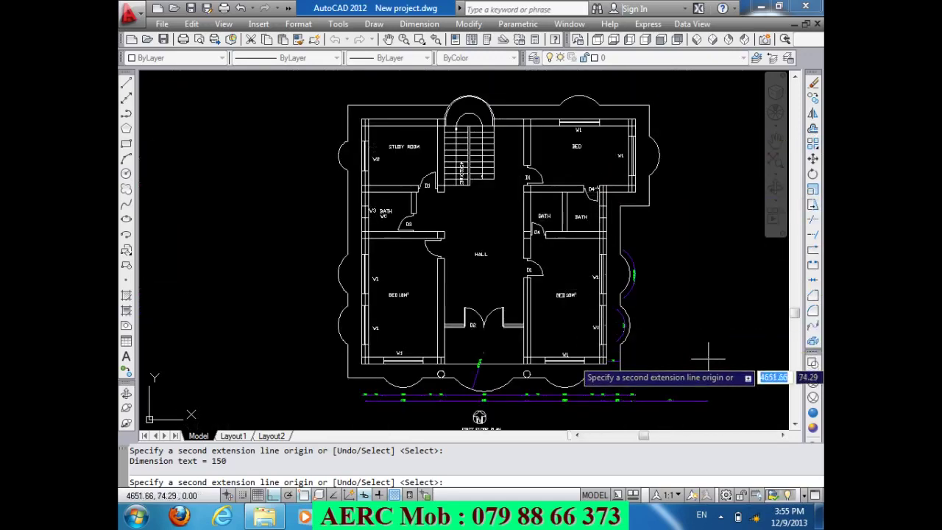
key(Return)
key(Return)
scroll(662, 379, up, 2)
scroll(656, 383, up, 3)
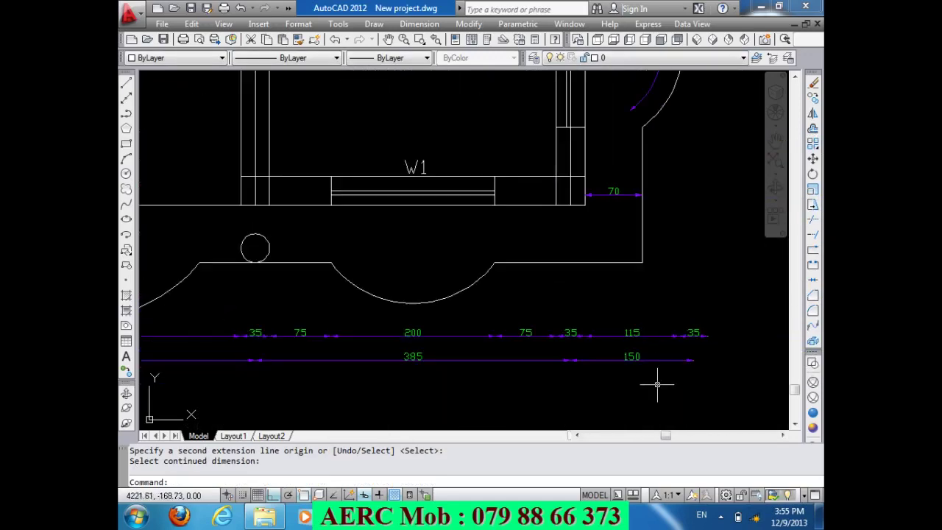
scroll(656, 384, up, 3)
scroll(657, 341, down, 1)
scroll(630, 326, down, 2)
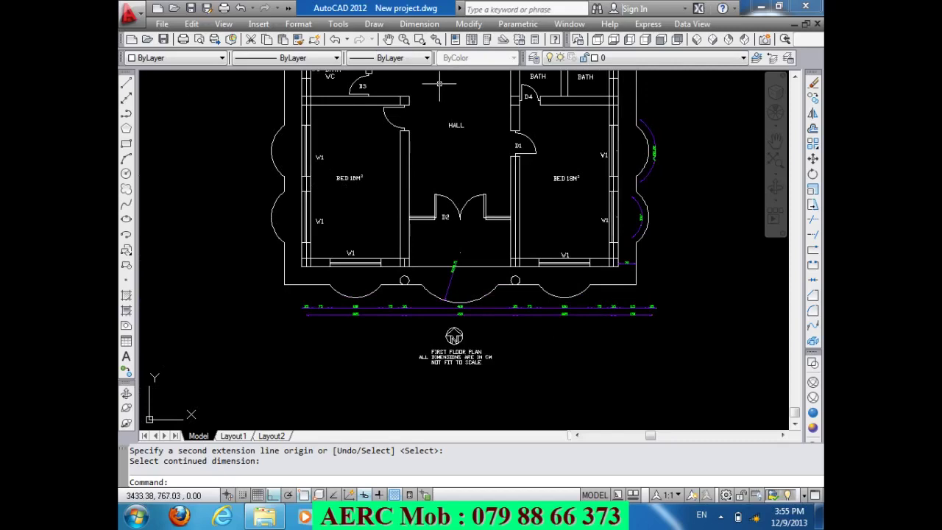
scroll(498, 279, down, 2)
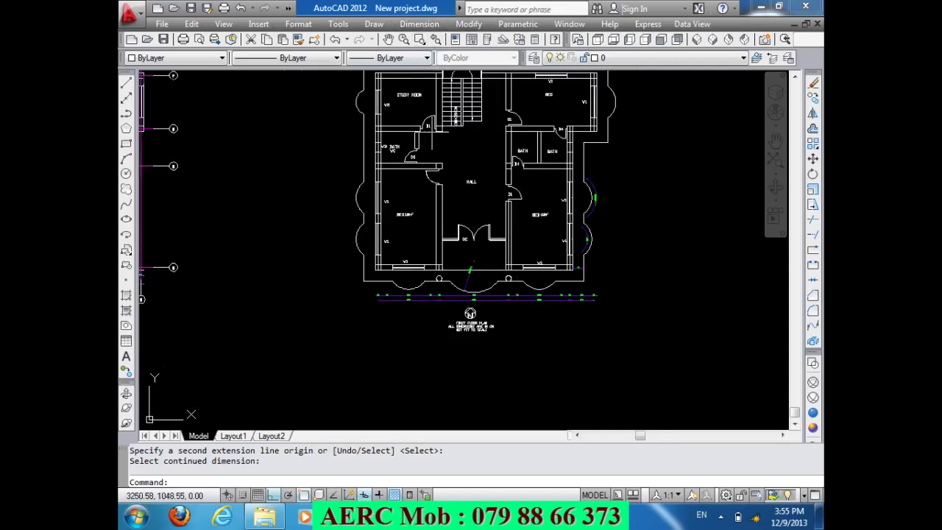
click(419, 24)
click(433, 61)
scroll(460, 328, up, 3)
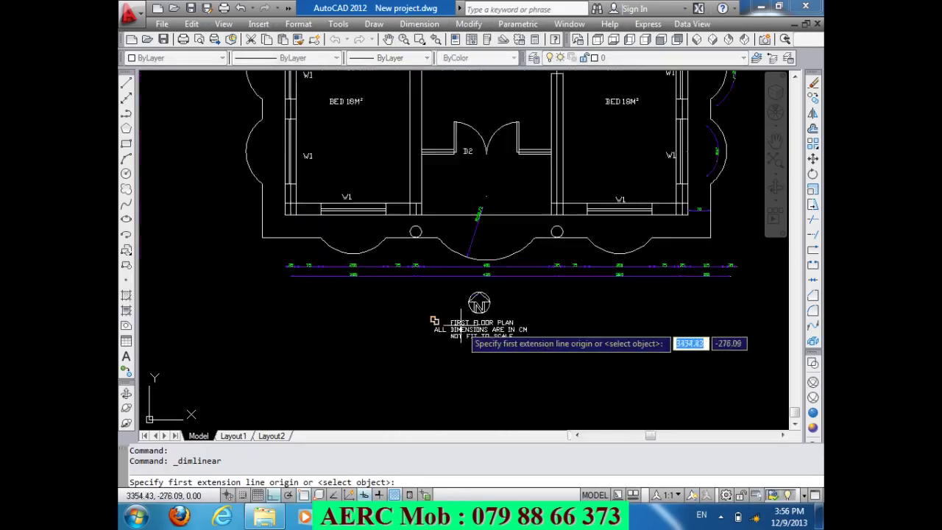
scroll(461, 327, up, 2)
click(211, 170)
scroll(198, 254, down, 5)
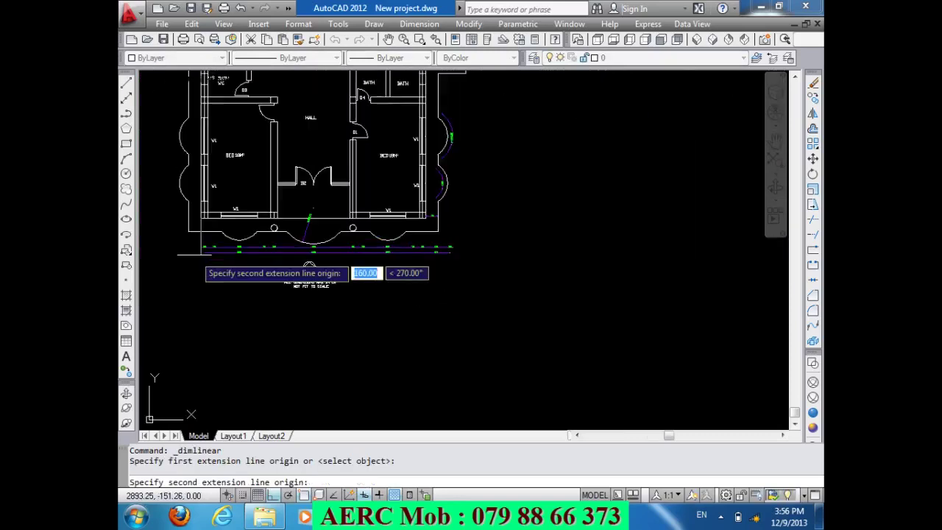
scroll(423, 276, up, 2)
scroll(501, 245, up, 3)
scroll(380, 244, up, 4)
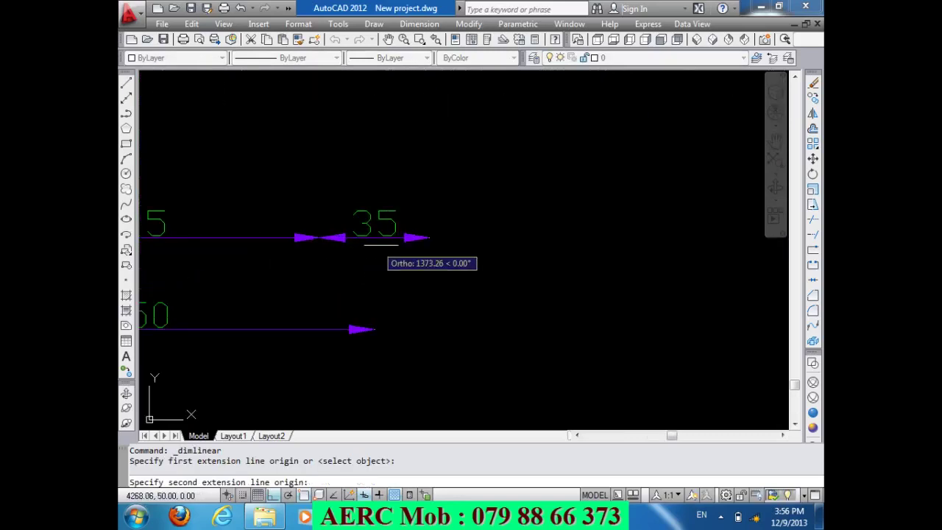
click(428, 237)
scroll(441, 234, down, 3)
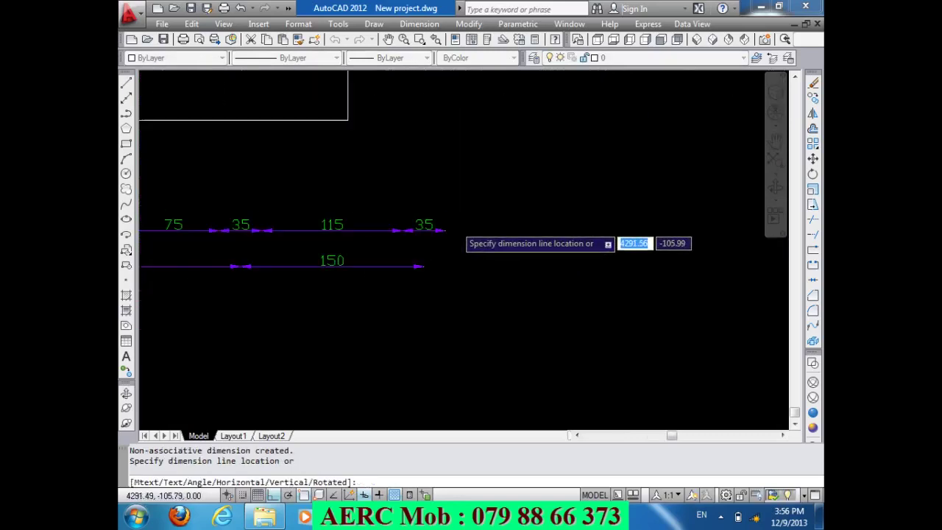
scroll(441, 236, down, 2)
scroll(414, 246, down, 1)
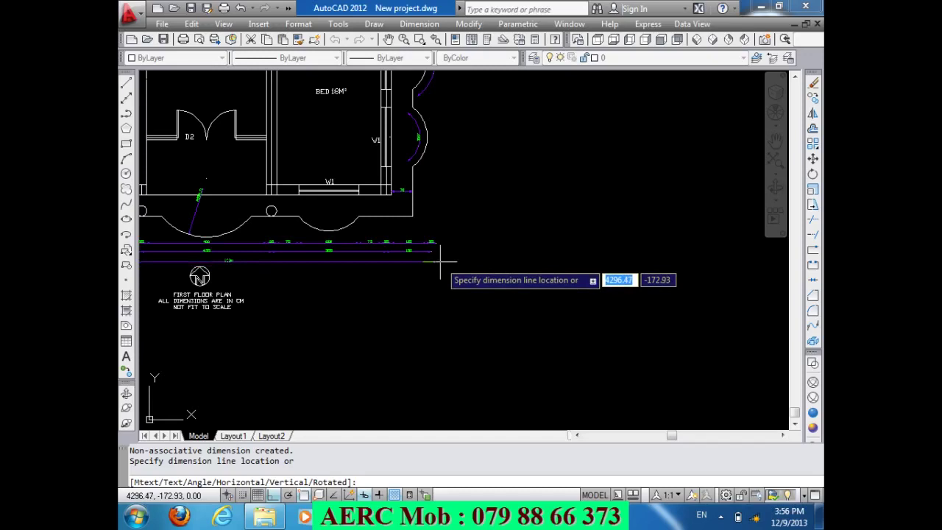
text(220)
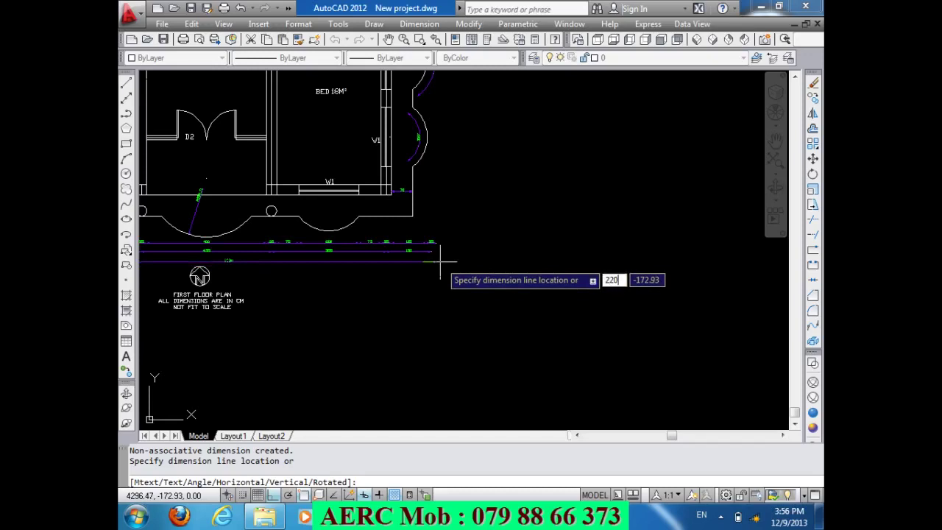
key(Return)
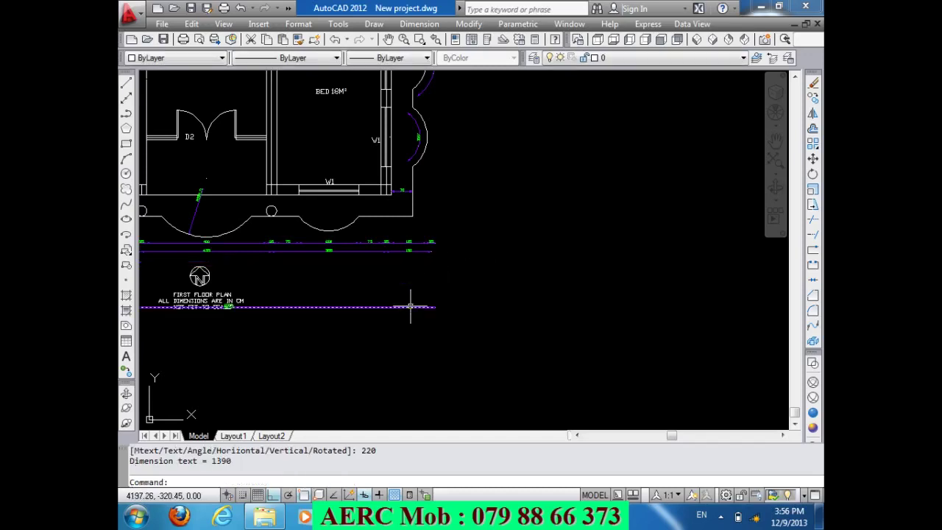
click(417, 306)
key(Delete)
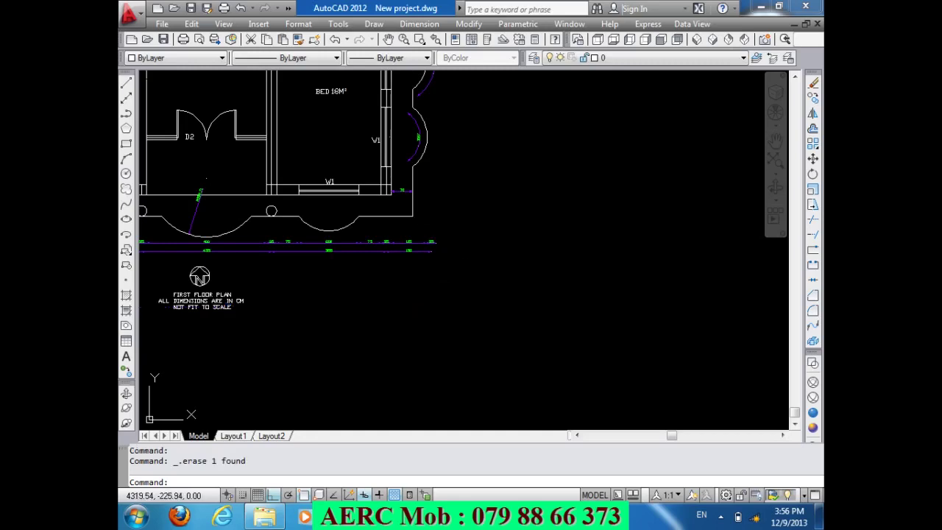
scroll(484, 259, down, 3)
scroll(368, 267, up, 2)
scroll(388, 266, up, 1)
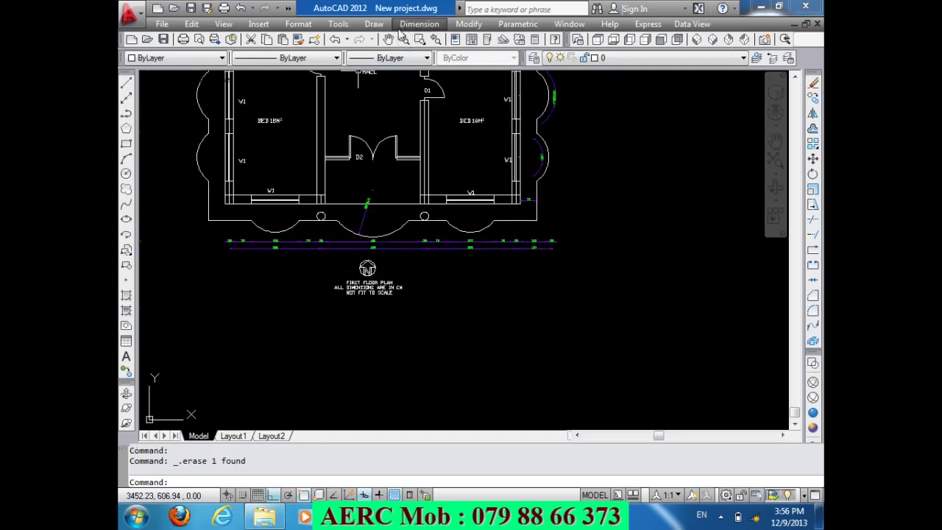
- Dimension the full 1390 front width from lower-left to right edge, offset 60
click(419, 23)
click(413, 65)
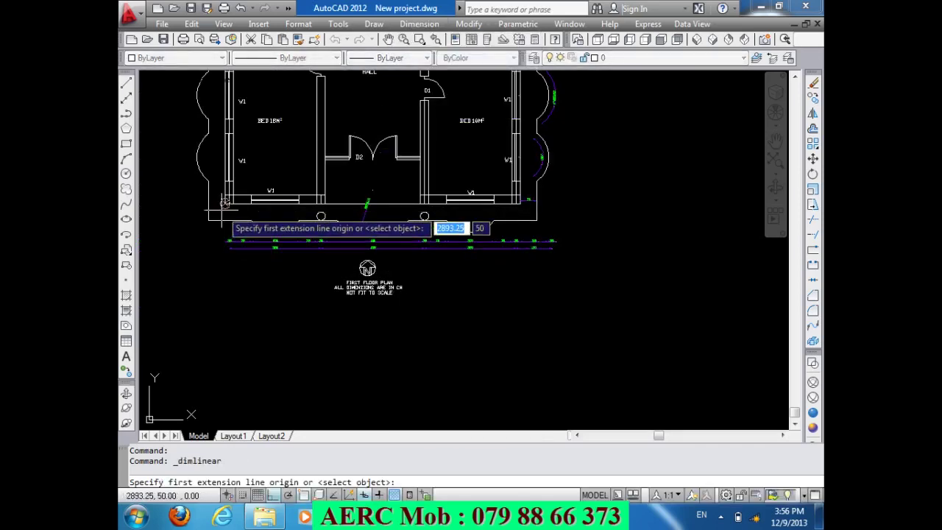
click(224, 220)
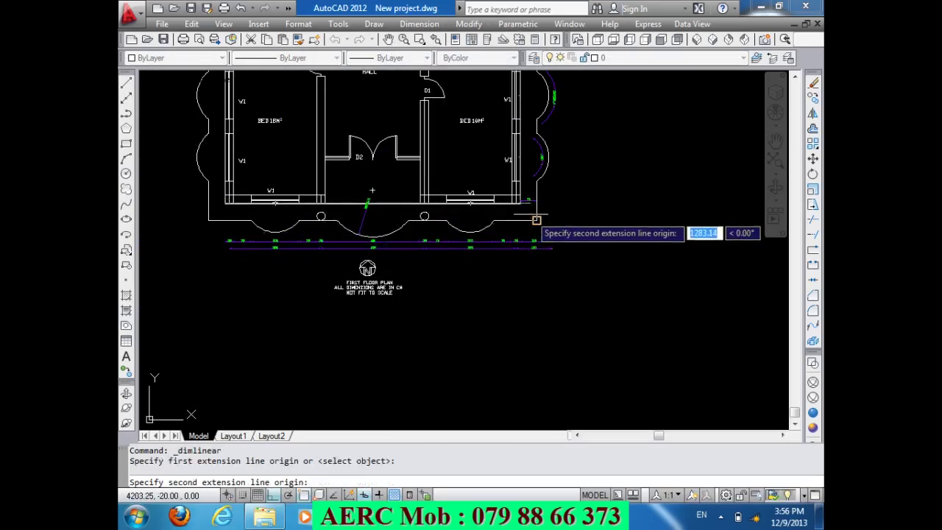
scroll(563, 242, up, 5)
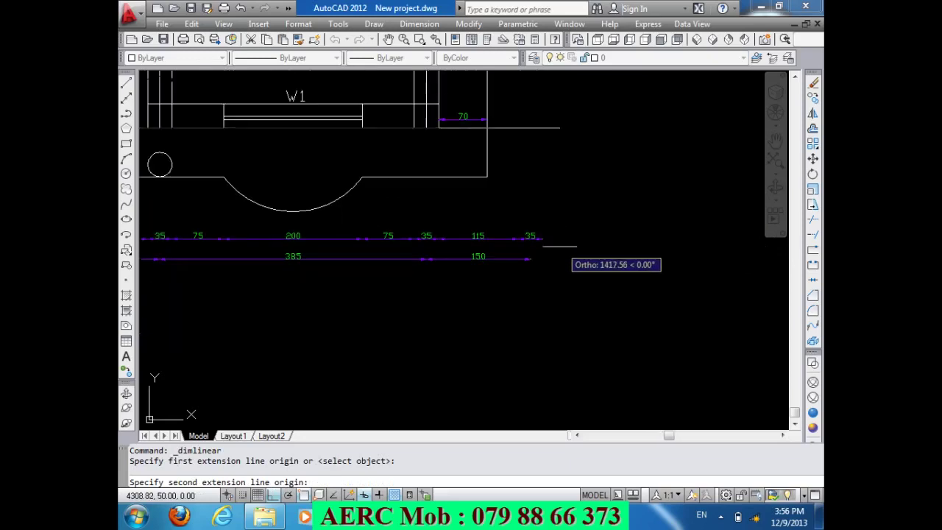
click(541, 238)
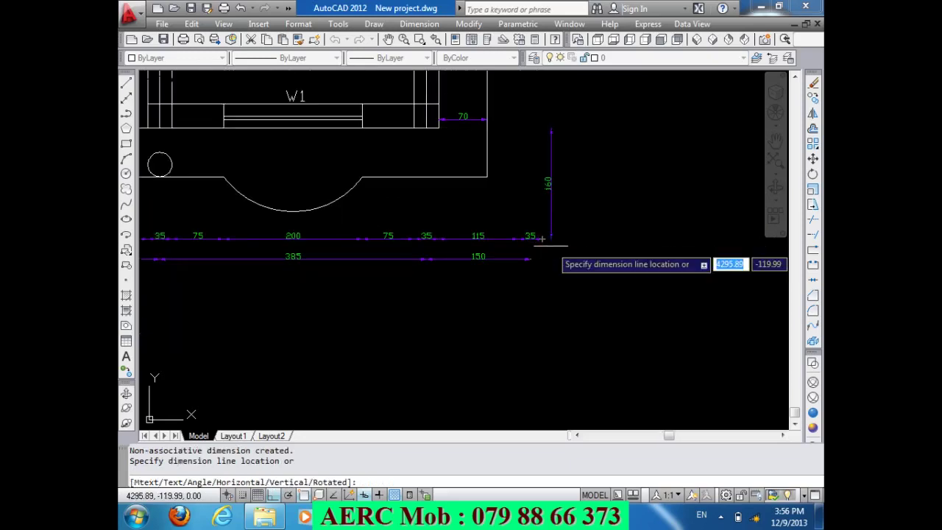
scroll(548, 280, down, 2)
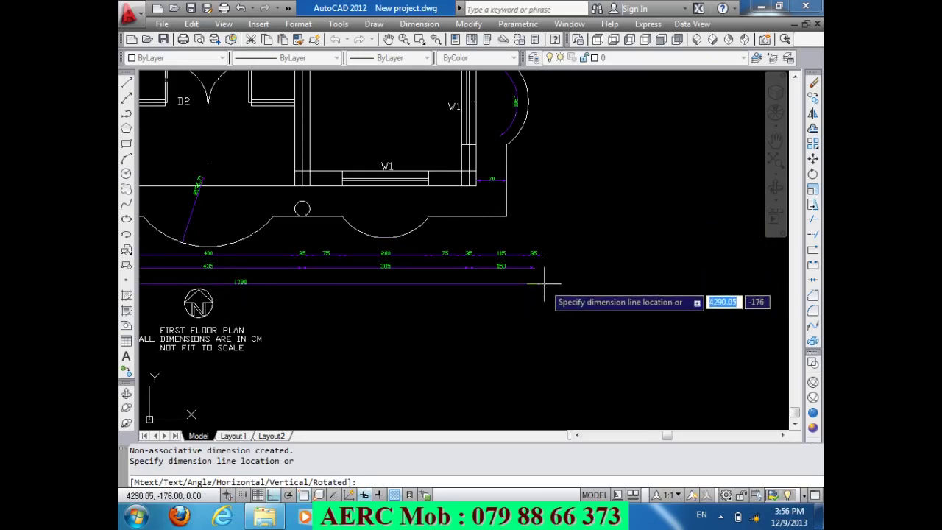
text(60)
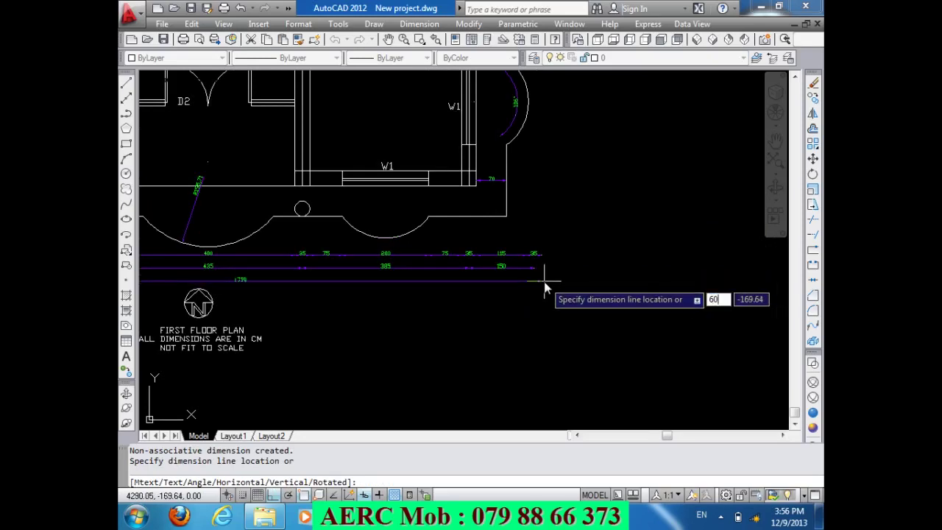
key(Return)
scroll(592, 269, down, 2)
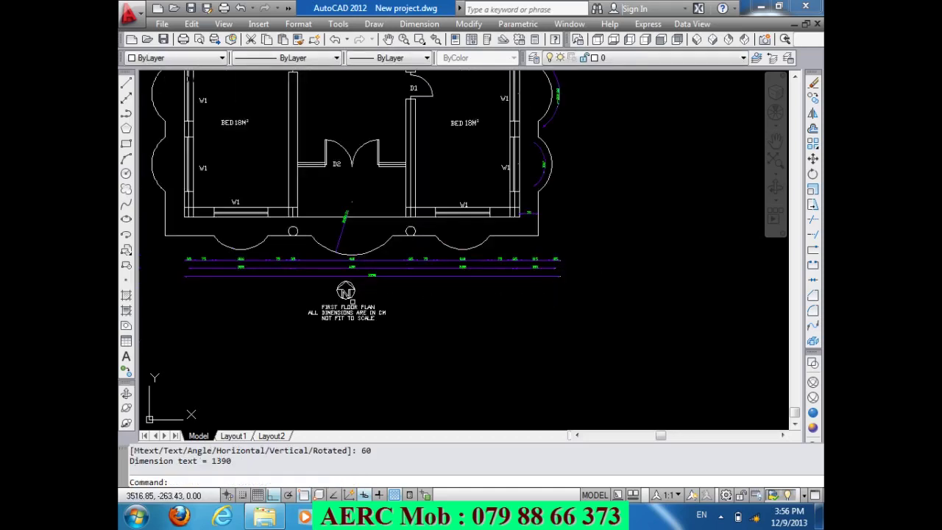
- Select the five stray vertical lines beside the bedroom and hall walls and erase them
scroll(380, 289, up, 4)
scroll(380, 289, up, 4)
scroll(412, 302, down, 4)
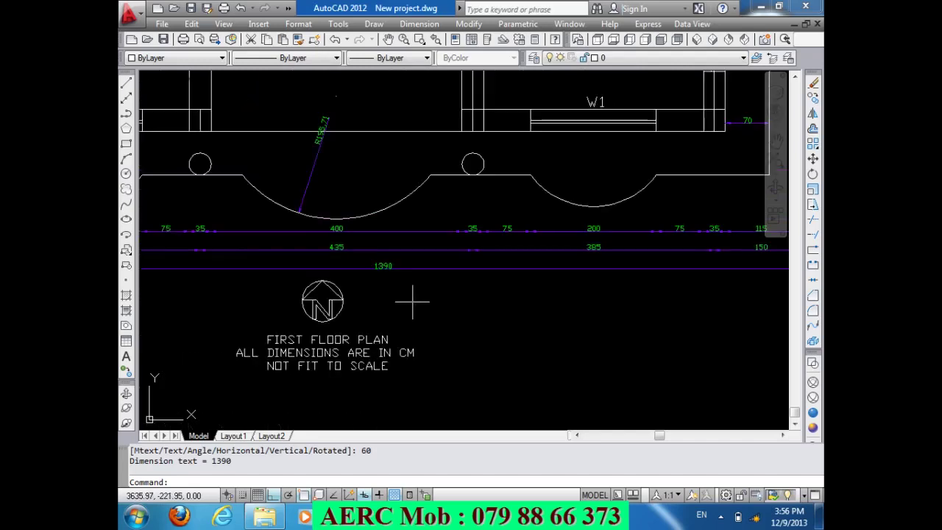
scroll(388, 307, down, 2)
scroll(398, 312, down, 2)
scroll(412, 324, up, 4)
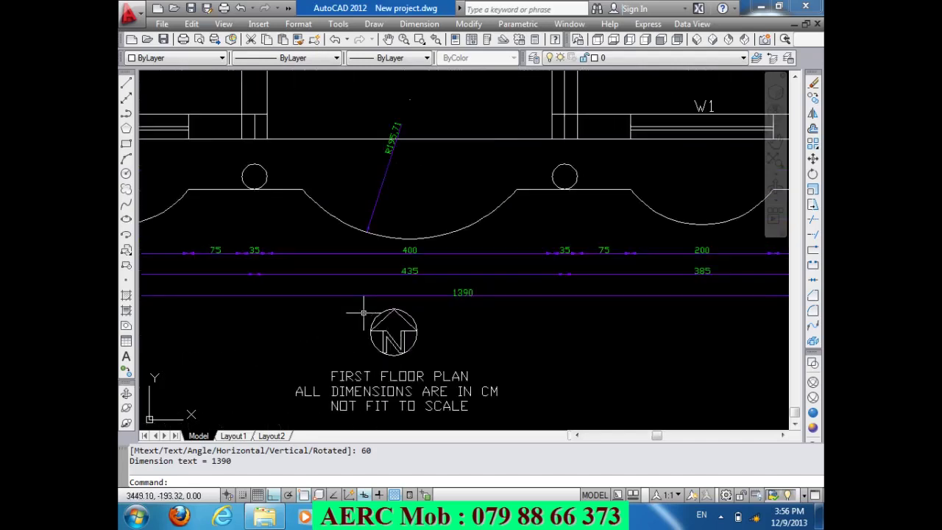
scroll(467, 334, down, 2)
scroll(467, 335, down, 3)
scroll(442, 324, down, 2)
scroll(405, 271, up, 2)
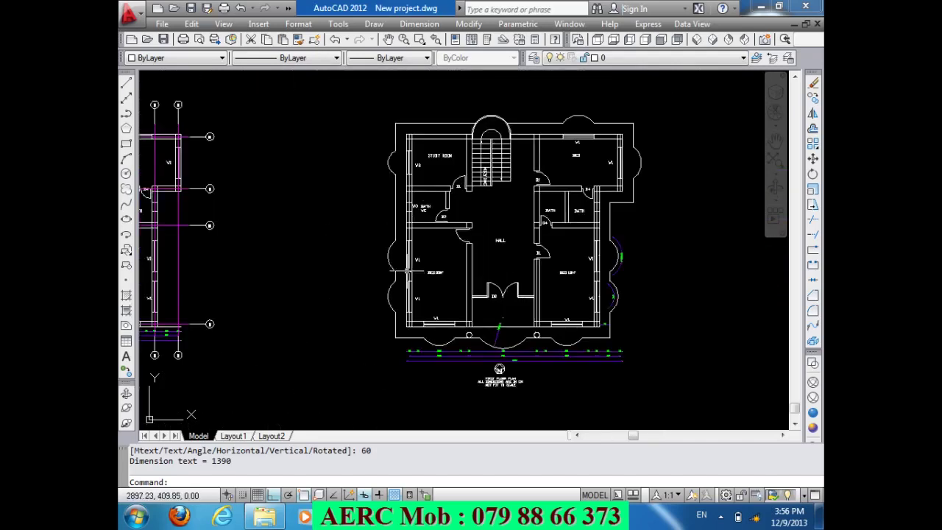
scroll(386, 156, up, 3)
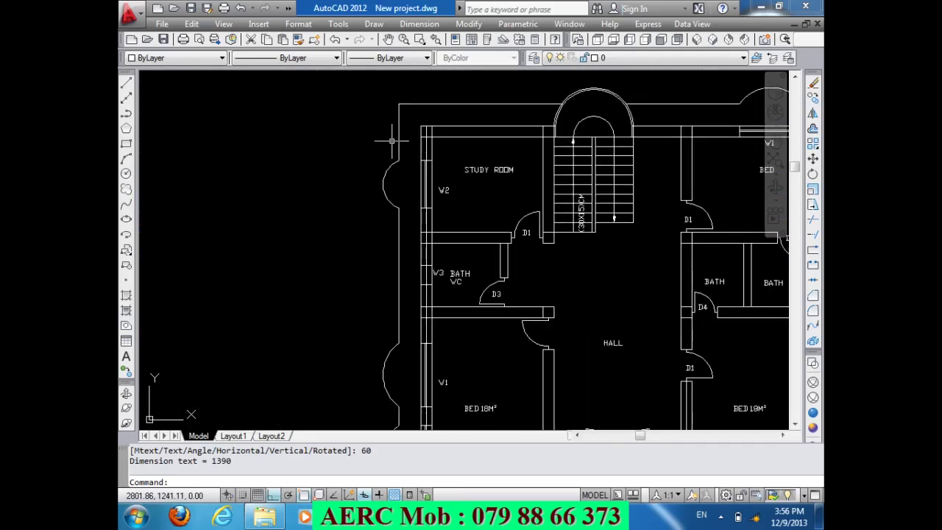
scroll(392, 140, down, 2)
scroll(581, 382, up, 3)
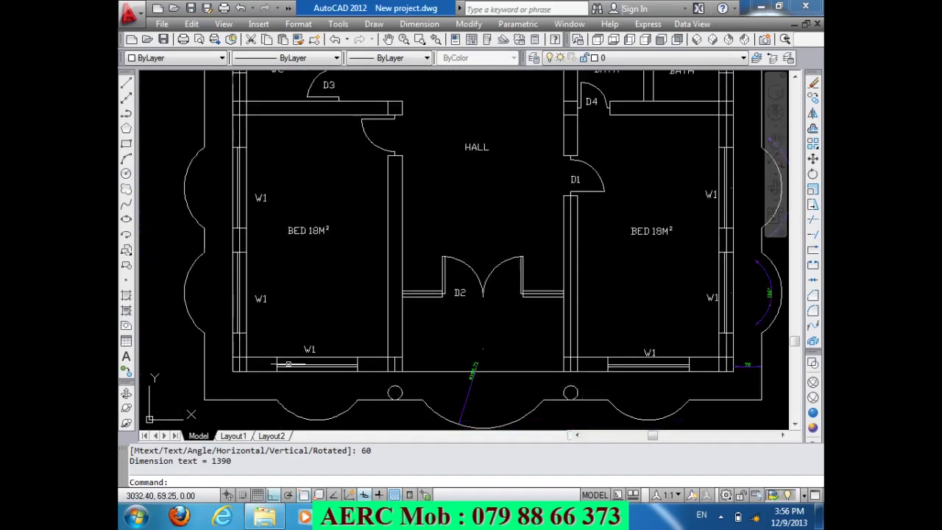
click(239, 346)
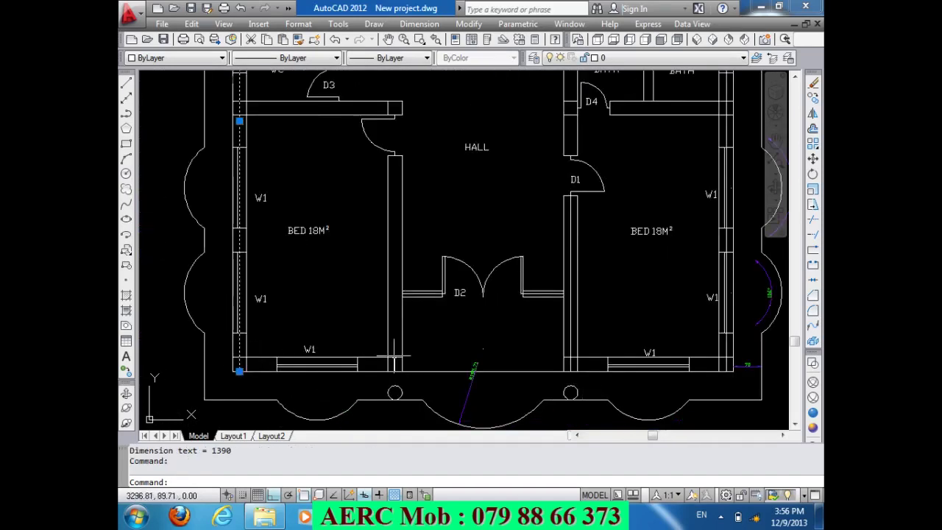
click(395, 364)
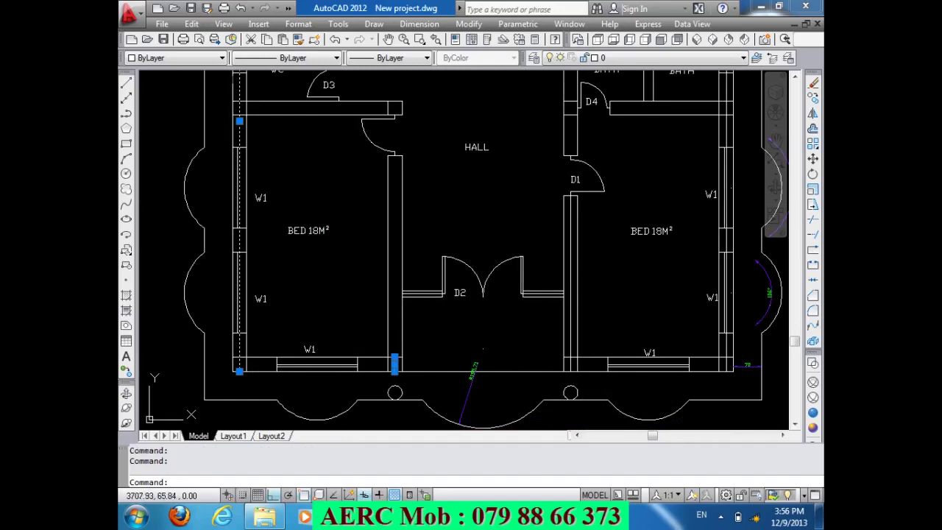
click(572, 353)
click(569, 327)
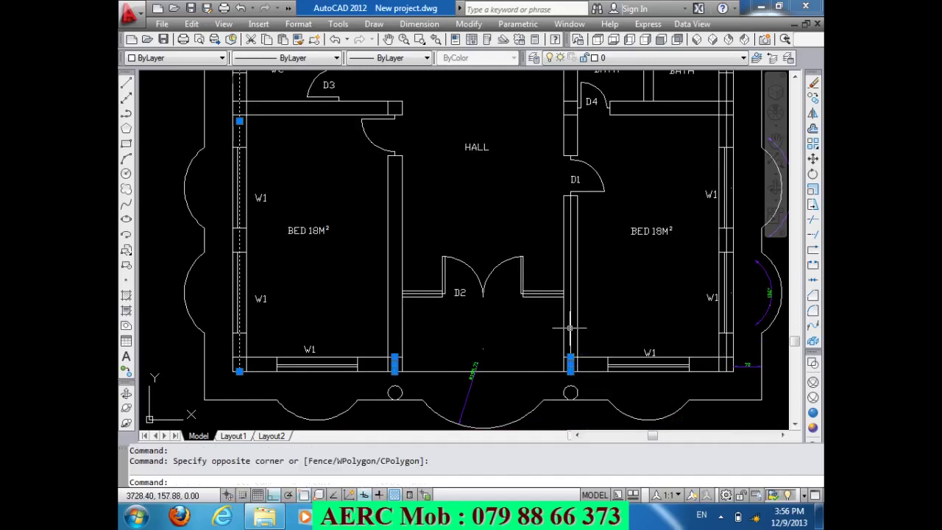
click(724, 348)
key(Delete)
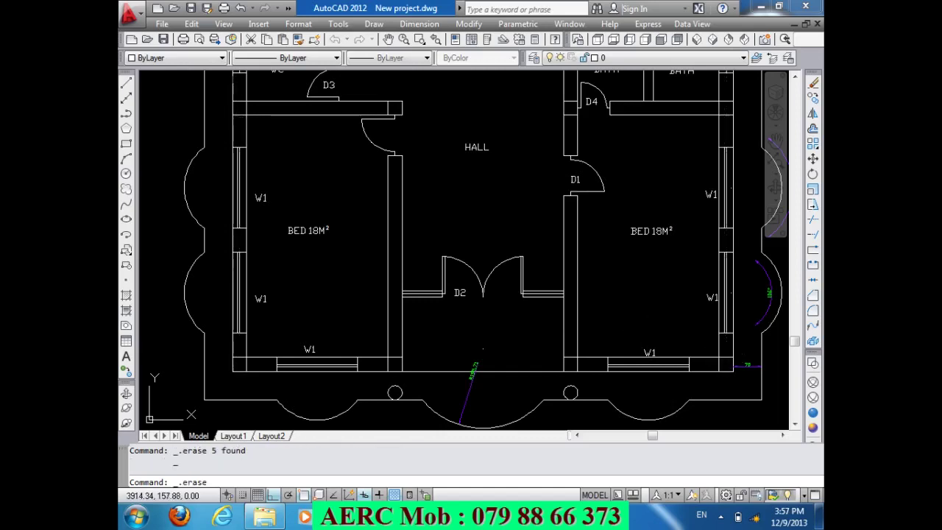
- Add a vertical 35 linear dimension at the top-left outer wall corner, offset 150
scroll(656, 367, down, 4)
scroll(534, 400, up, 4)
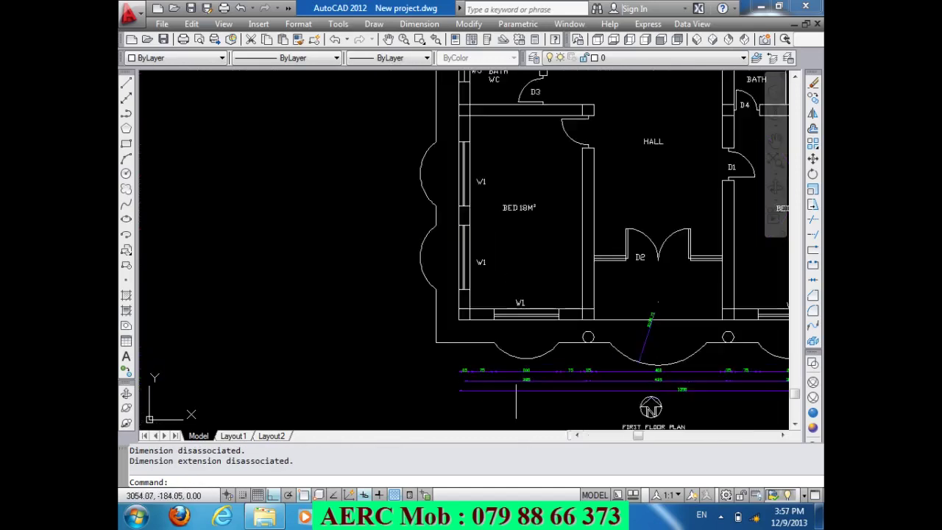
scroll(456, 375, down, 3)
scroll(448, 83, up, 2)
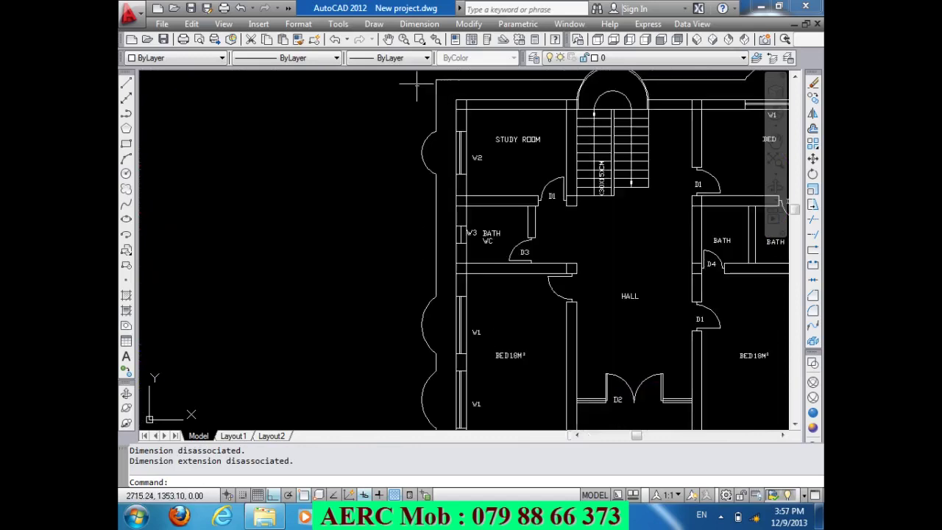
click(419, 24)
click(419, 63)
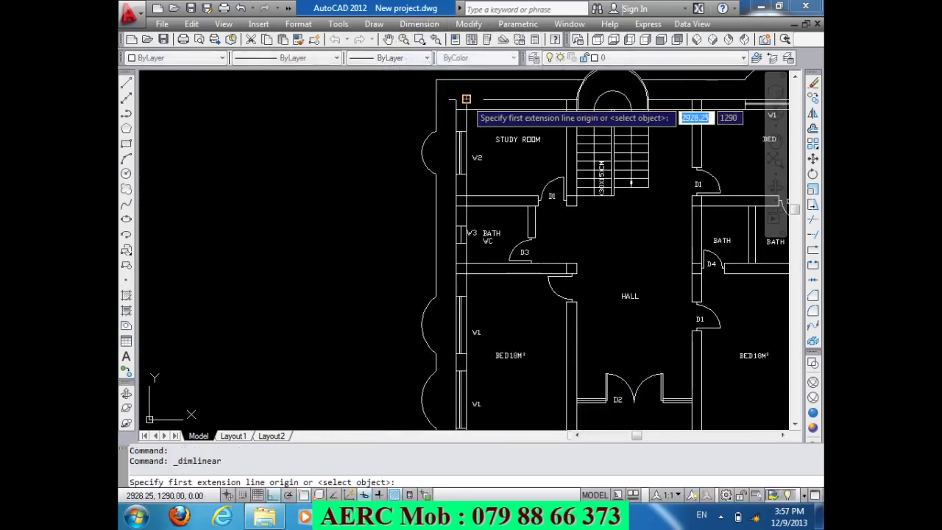
click(456, 108)
click(457, 101)
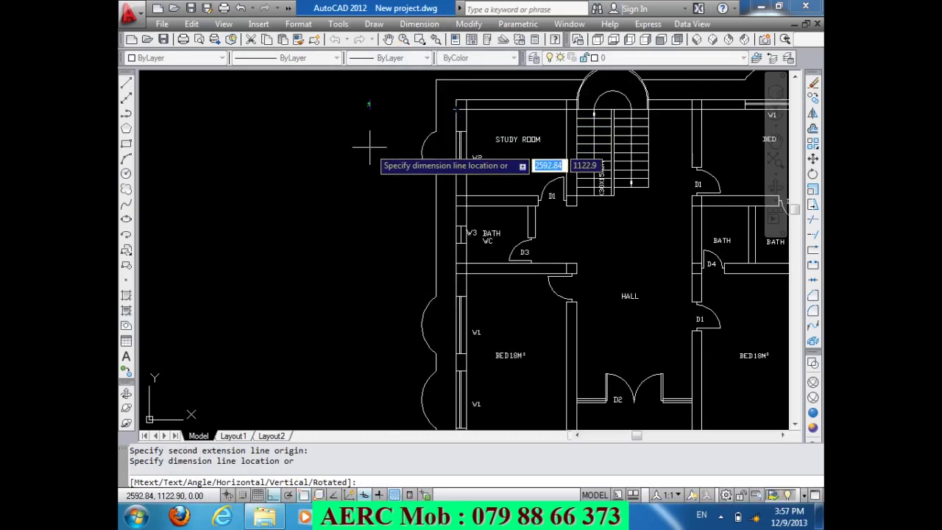
text(150)
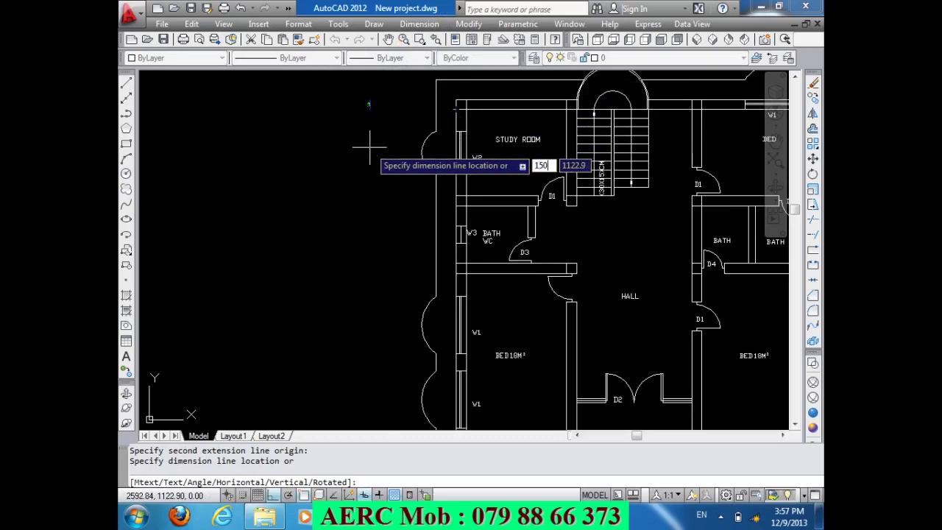
key(Return)
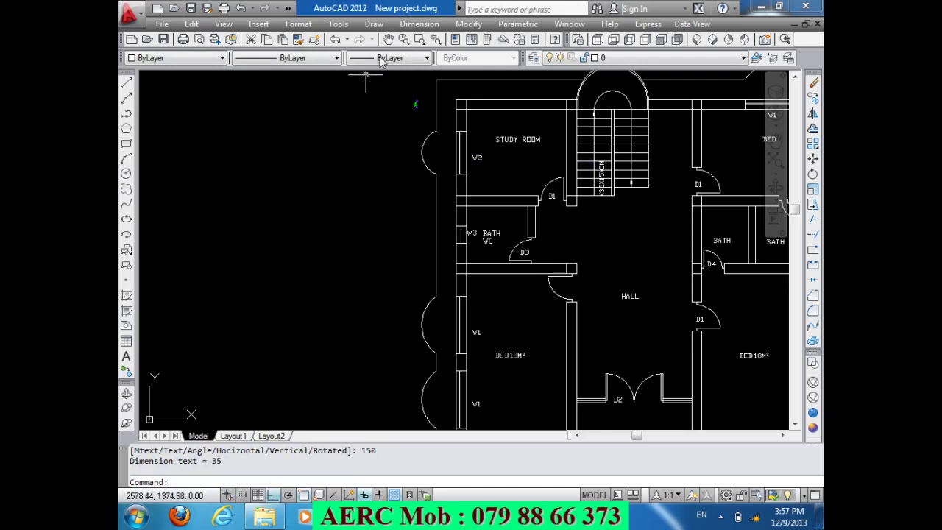
scroll(379, 77, down, 2)
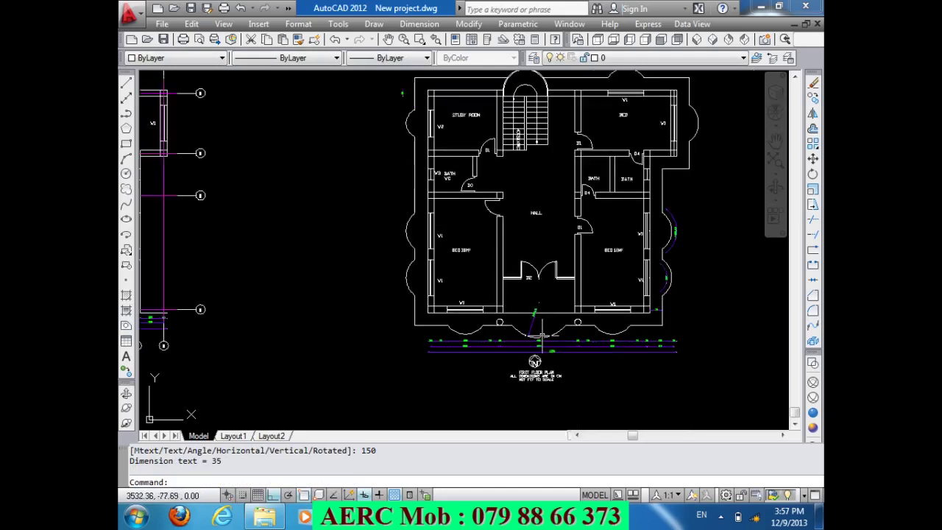
click(419, 23)
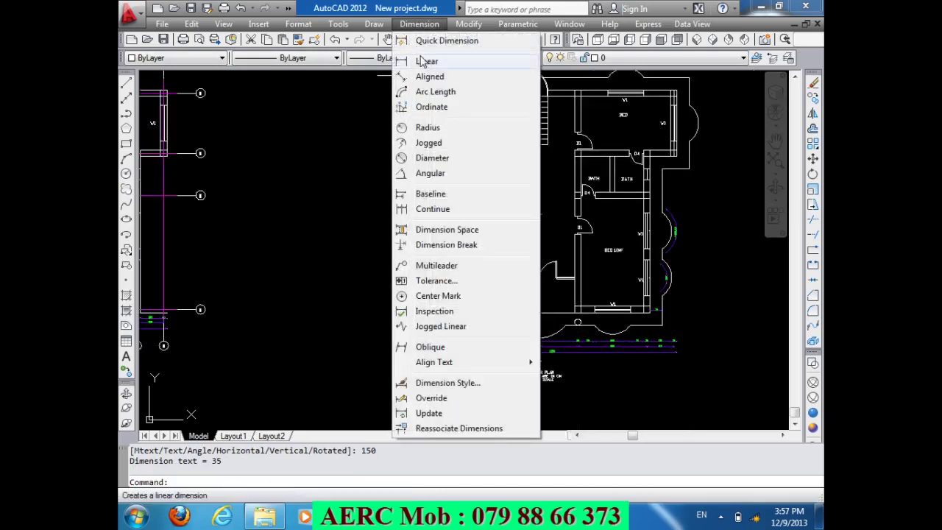
- Continue the dimension chain down the left wall: 75, 150, 75, 35, 70, 60, 35
click(433, 209)
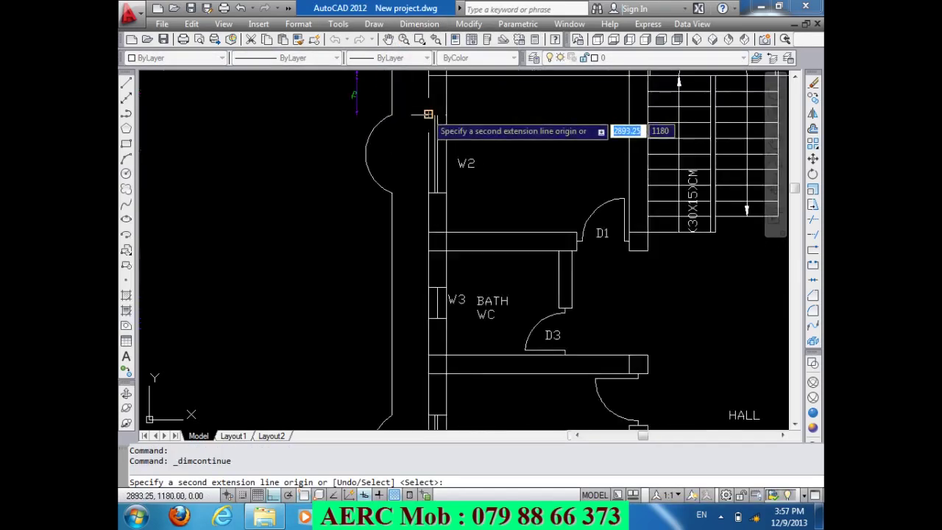
click(427, 109)
click(427, 195)
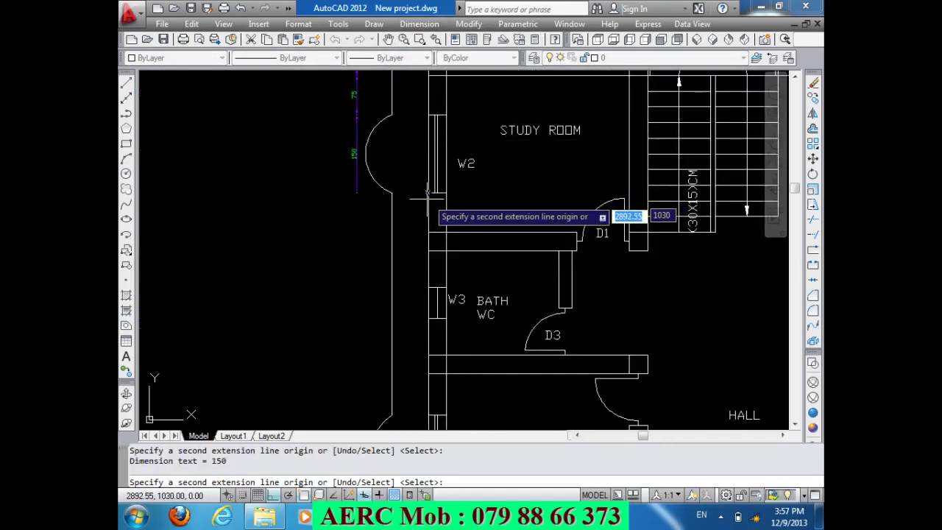
click(427, 237)
click(428, 251)
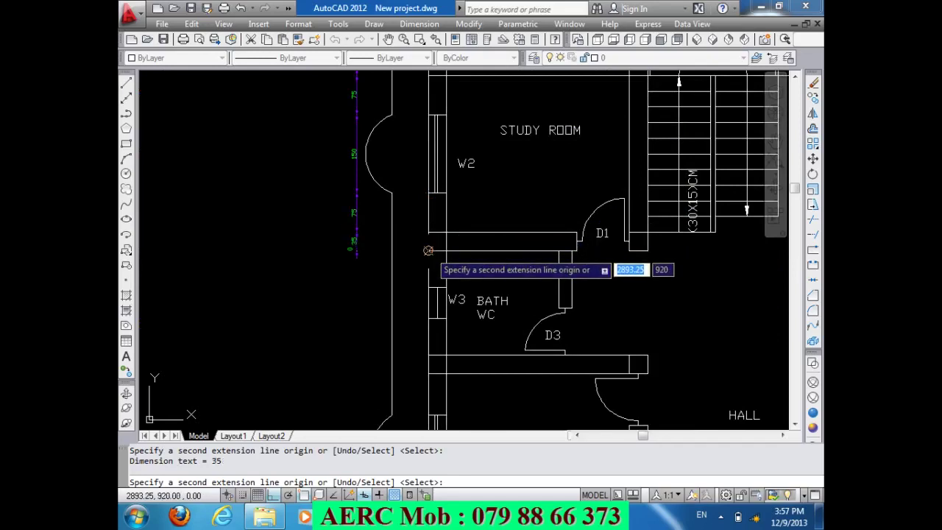
click(428, 287)
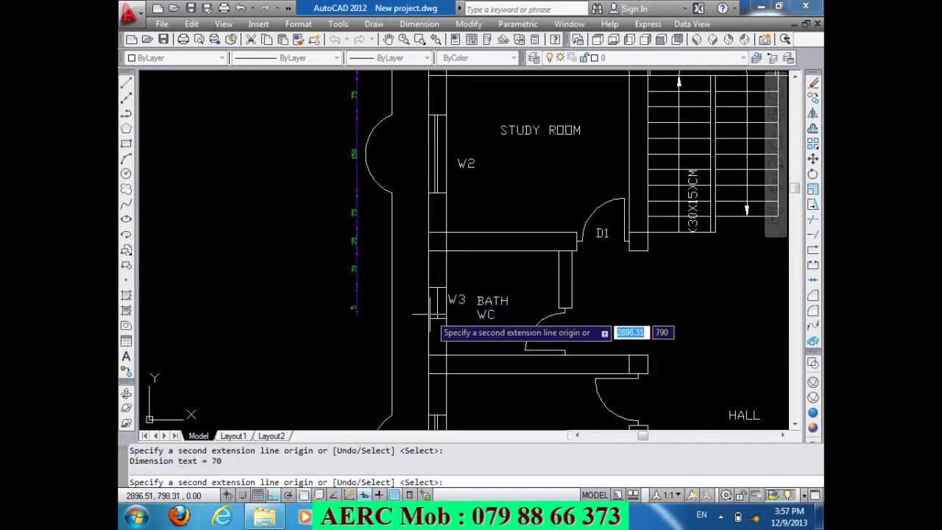
click(427, 319)
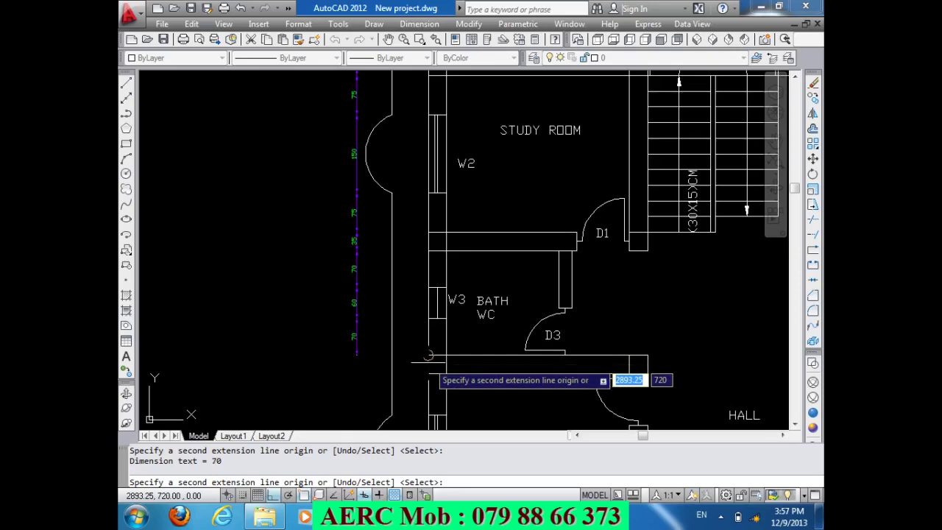
click(428, 374)
- Finish the chain with 80, 200, 60, 35 and 70 down to the plan's bottom edge
scroll(397, 243, down, 4)
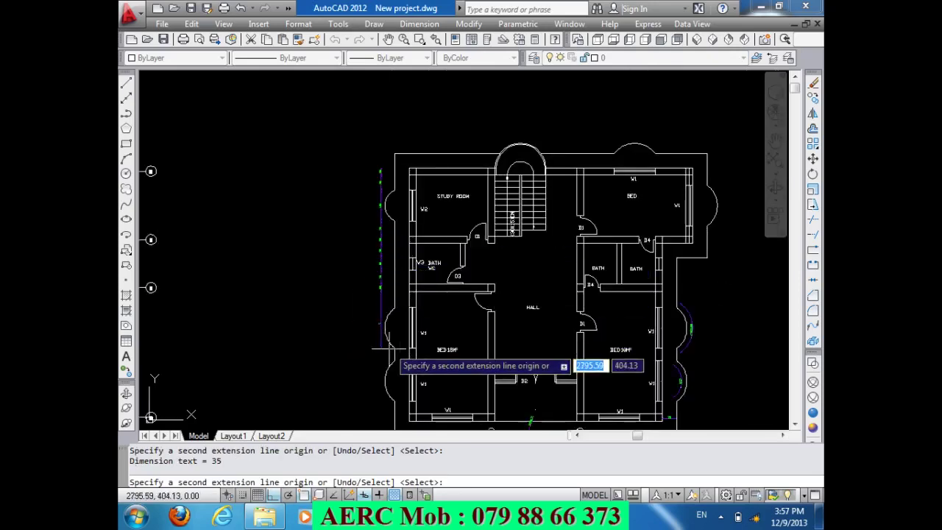
scroll(387, 354, up, 5)
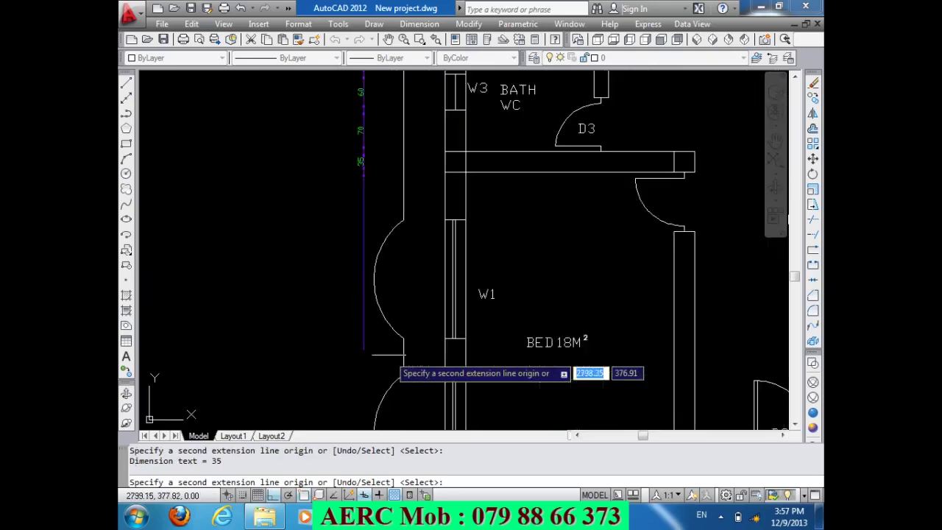
click(444, 220)
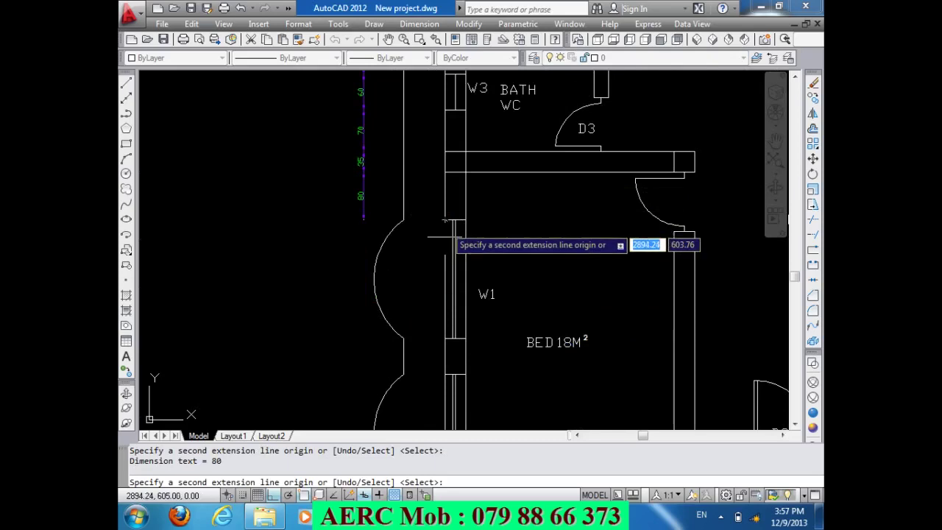
click(444, 339)
click(444, 373)
scroll(418, 279, down, 5)
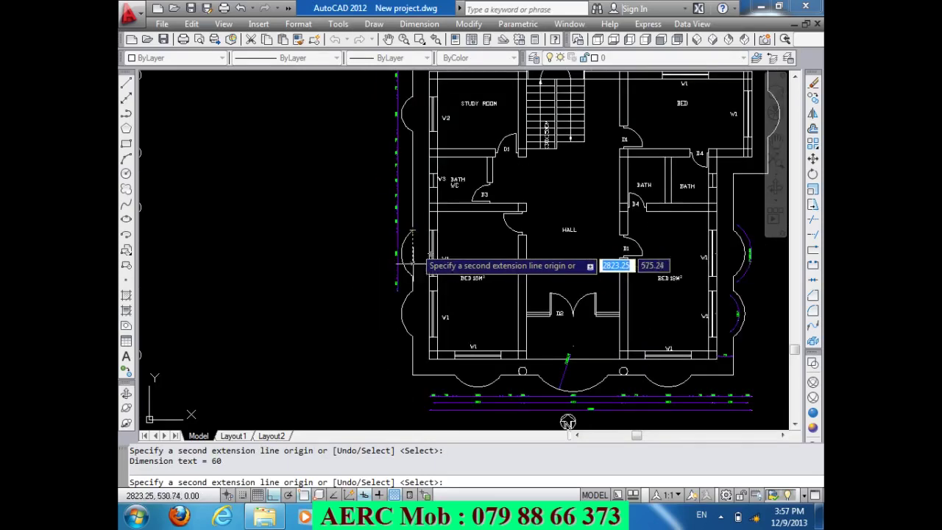
scroll(421, 257, up, 4)
scroll(423, 345, up, 2)
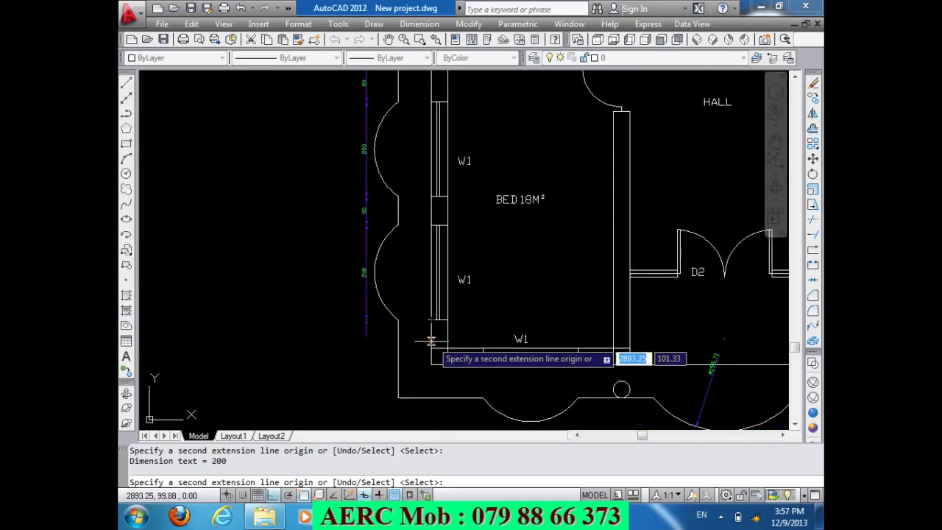
click(430, 364)
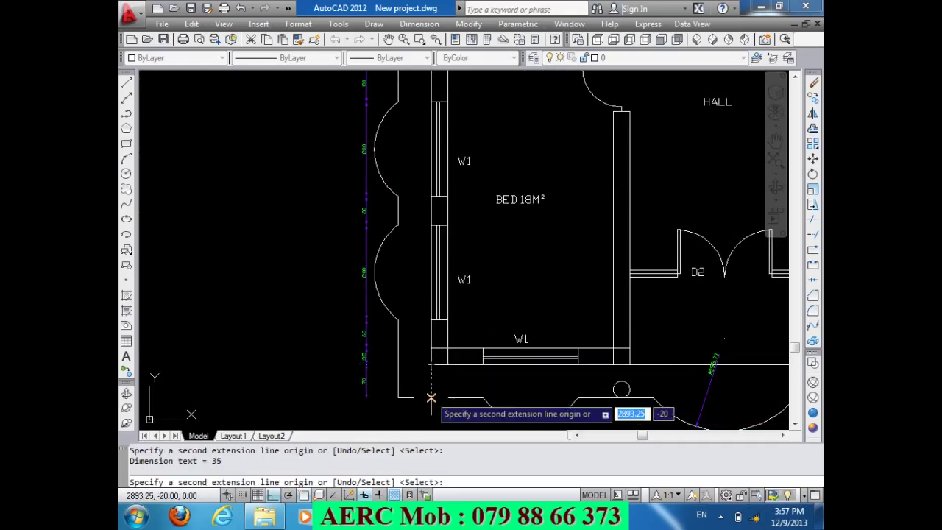
click(430, 397)
key(Return)
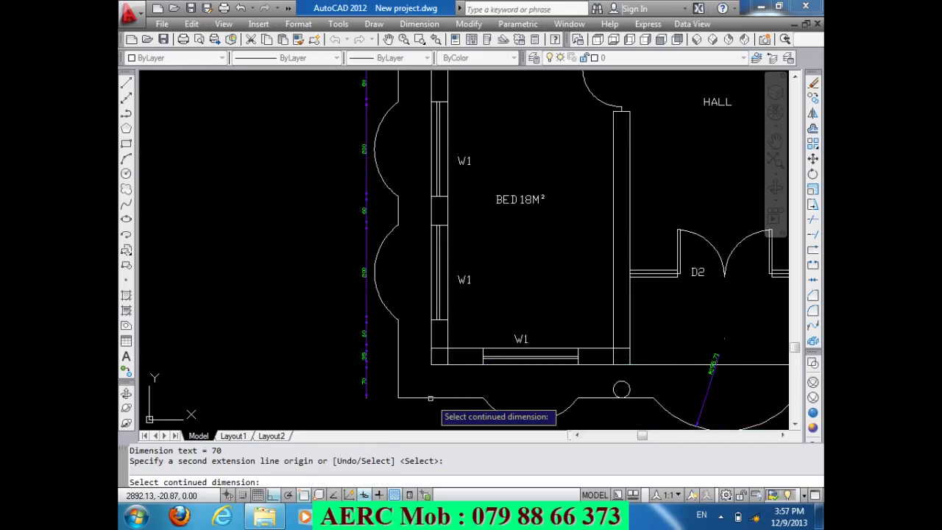
key(Return)
scroll(366, 395, up, 1)
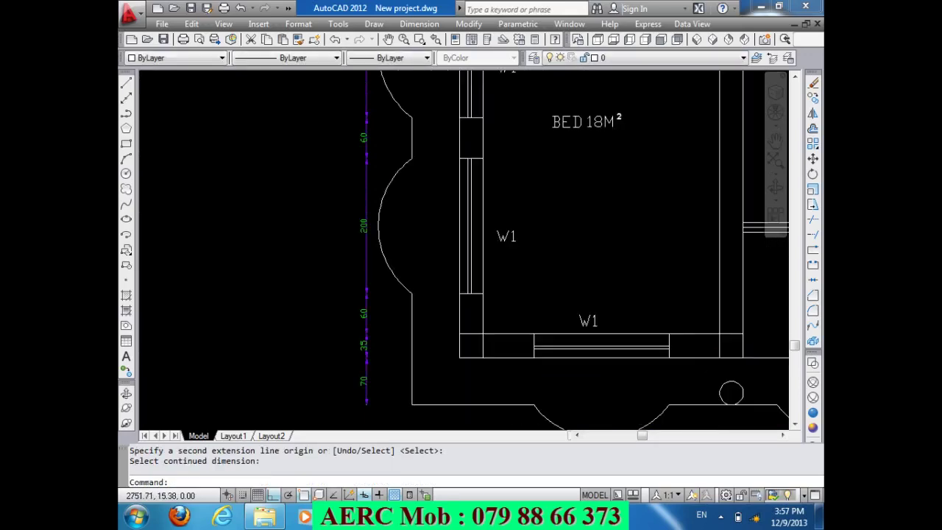
scroll(366, 395, down, 3)
scroll(420, 316, down, 2)
scroll(489, 376, up, 4)
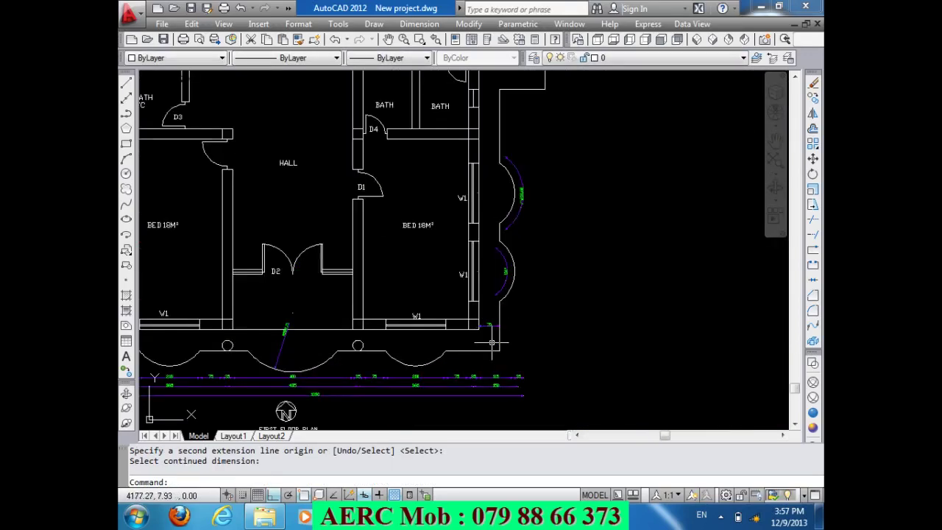
scroll(534, 338, down, 5)
scroll(351, 331, up, 5)
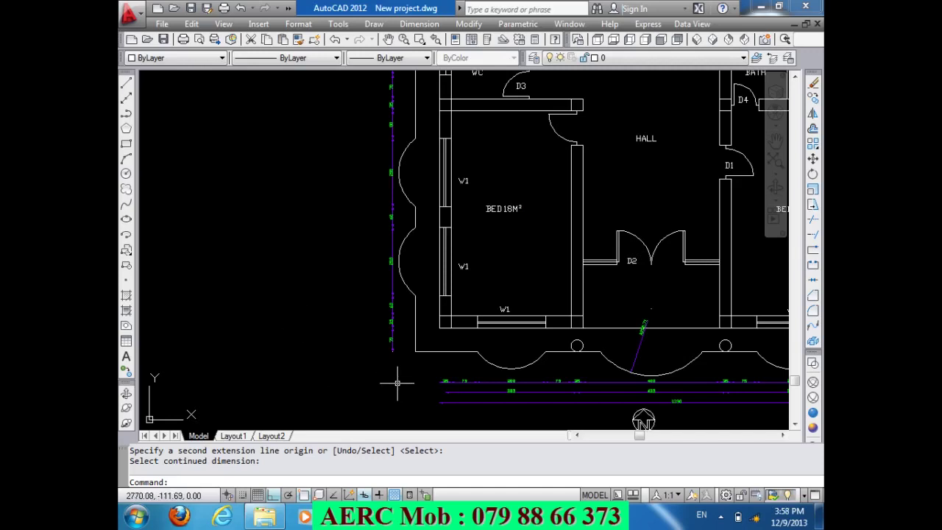
- Offset the bottom wall line and the wall above the bedroom outward by 17.50
text(o)
key(Return)
key(Return)
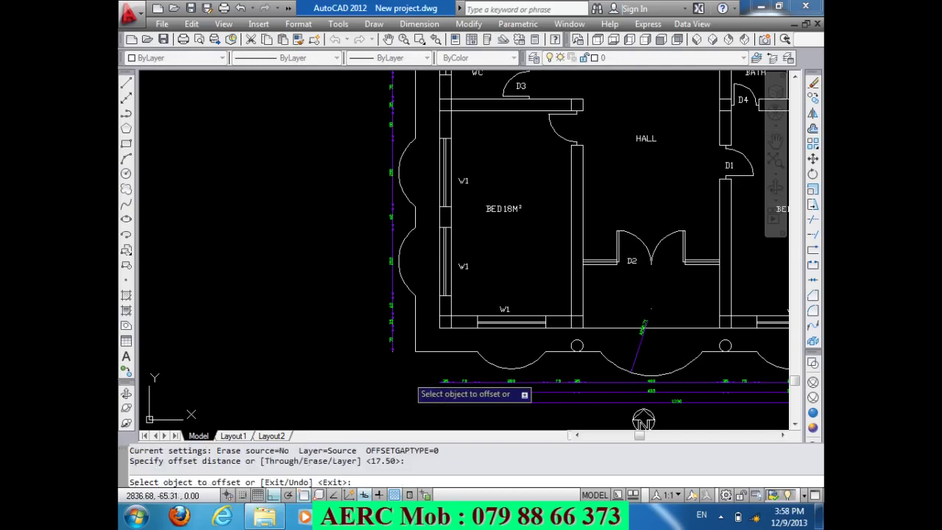
click(457, 327)
click(460, 338)
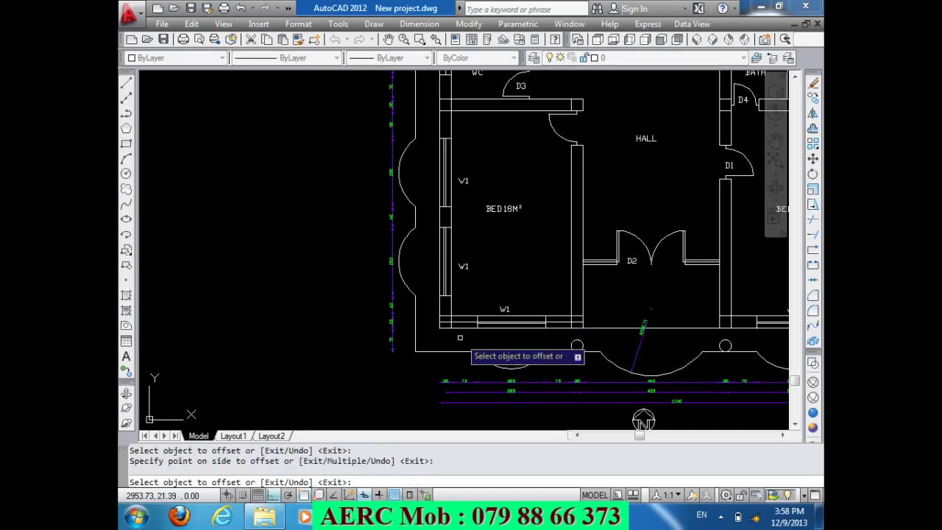
click(478, 107)
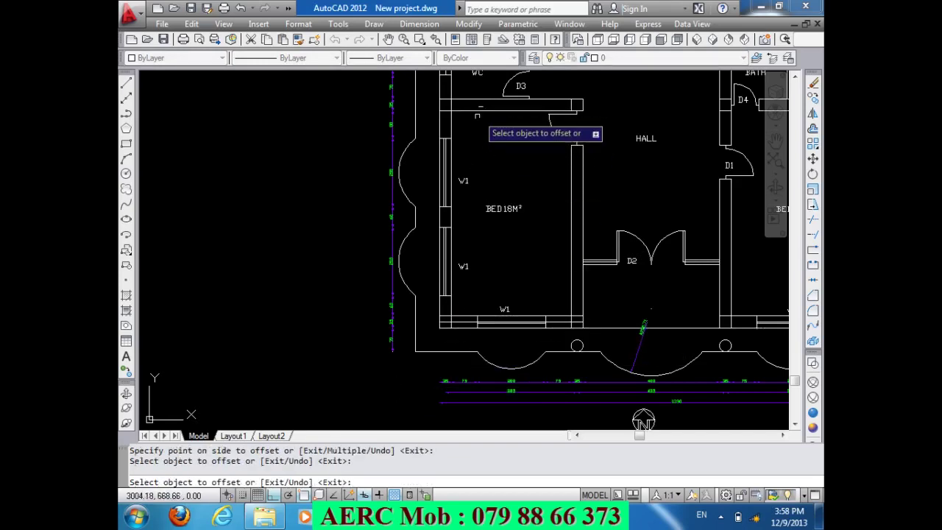
click(475, 110)
click(477, 165)
- Offset the study room's lower wall and the top outer wall lines by 17.50
scroll(481, 282, down, 2)
scroll(483, 290, down, 2)
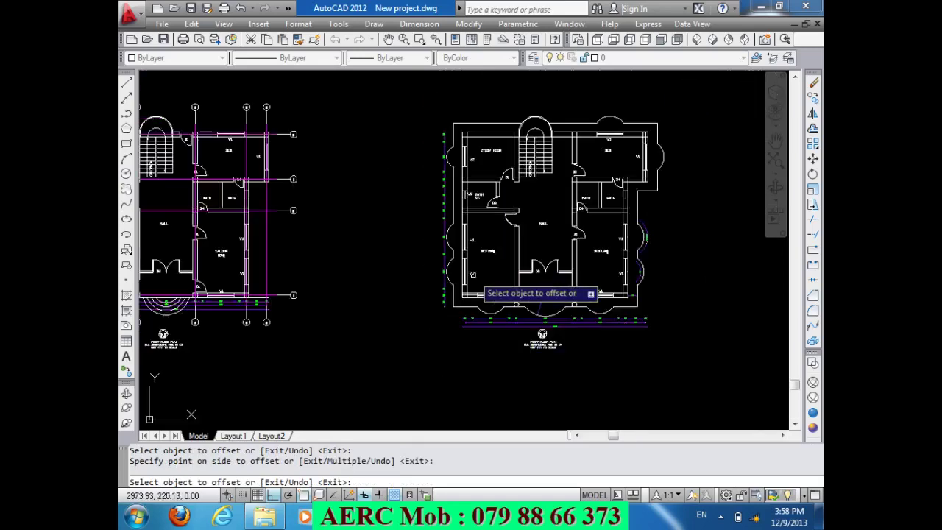
scroll(481, 184, down, 2)
scroll(484, 188, up, 3)
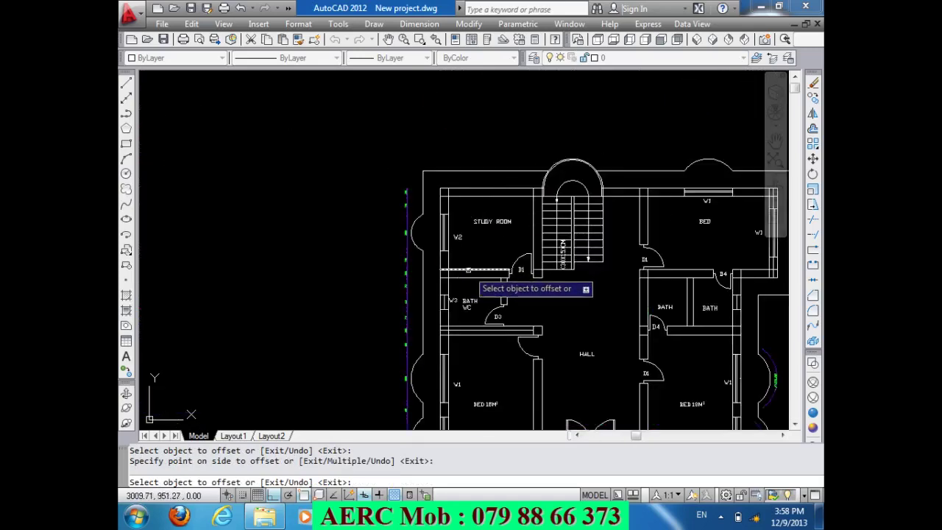
click(468, 273)
click(468, 288)
click(471, 194)
click(448, 166)
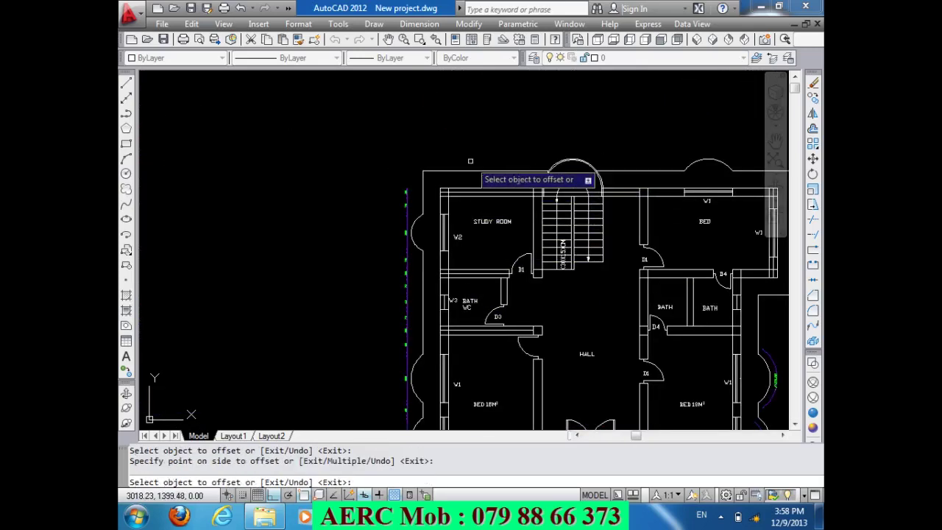
key(Return)
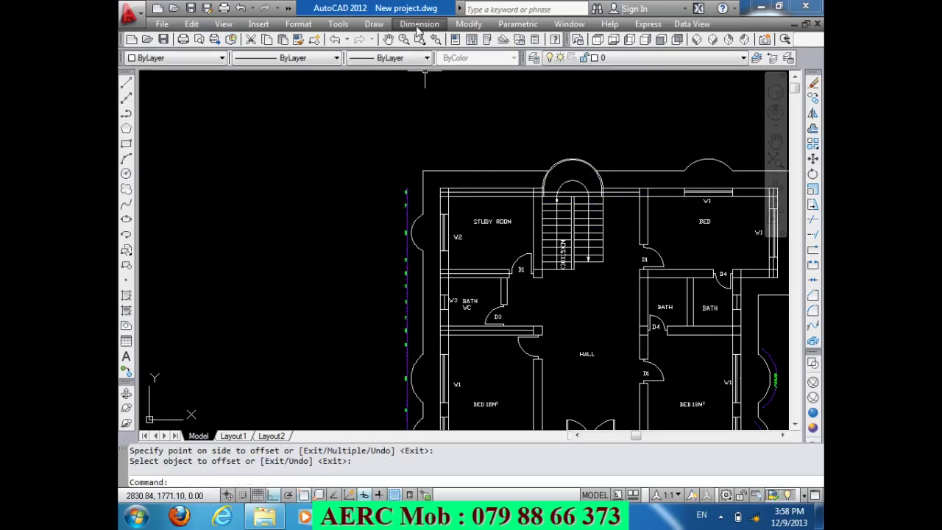
- Start a new linear dimension for the study room's left side
click(417, 24)
click(444, 65)
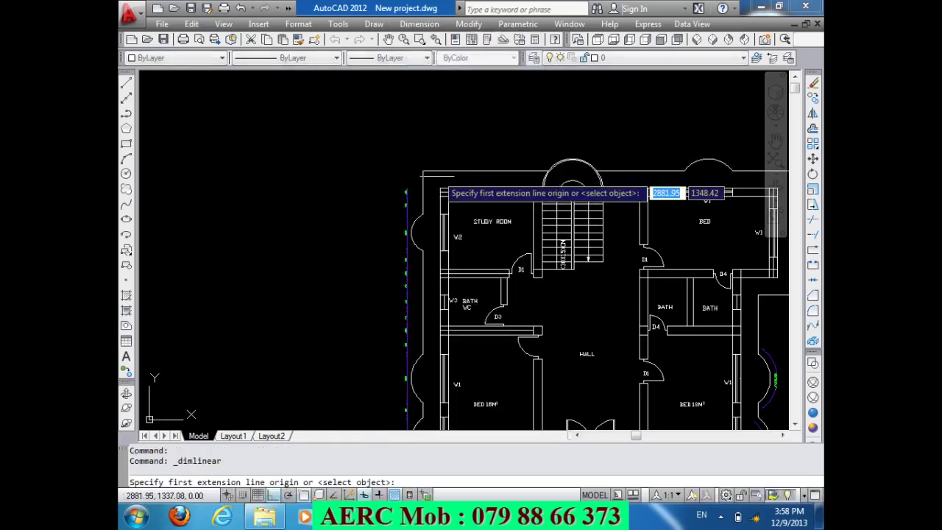
scroll(437, 170, up, 4)
- Place a 335 vertical dimension from the study corner to the bathroom wall, 180 out
click(431, 160)
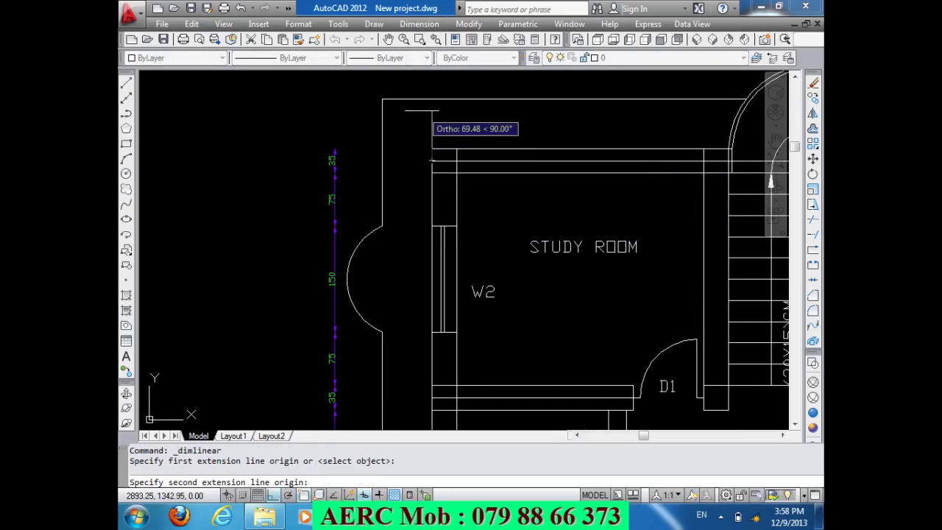
scroll(425, 133, down, 4)
scroll(434, 220, up, 4)
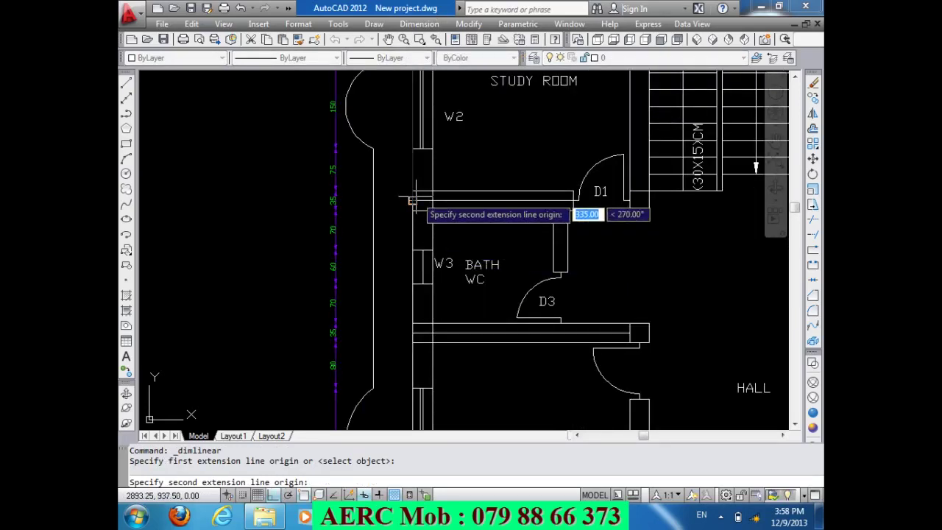
click(413, 199)
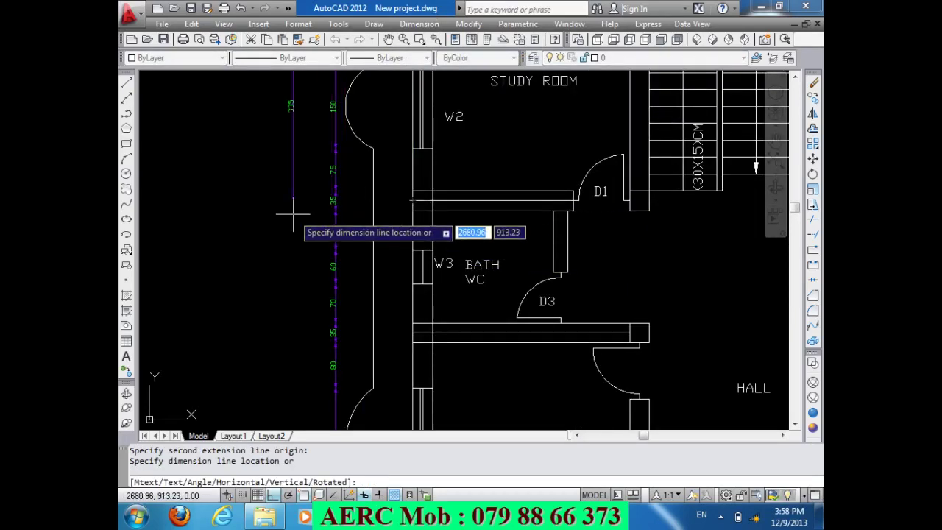
text(0)
key(Return)
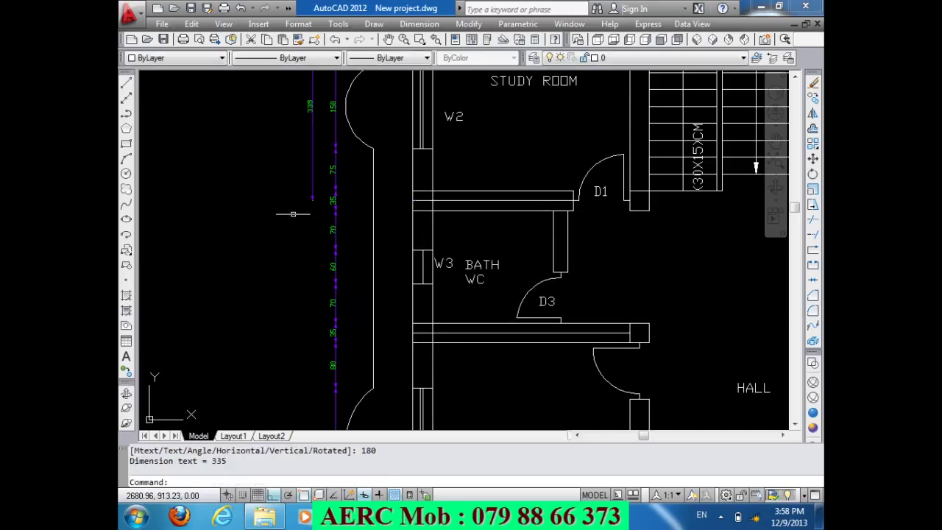
scroll(363, 252, down, 4)
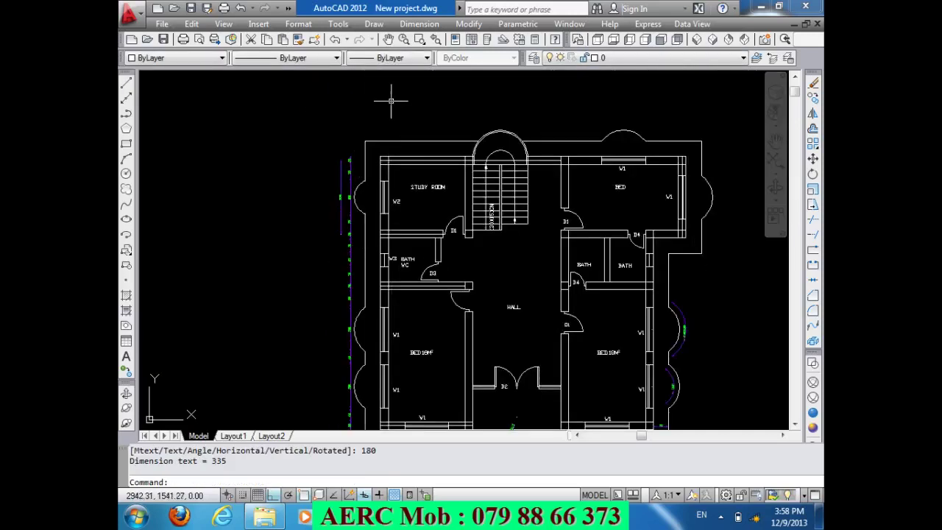
- Continue that row with 235 and 635 segments down to the bedroom corner
click(419, 24)
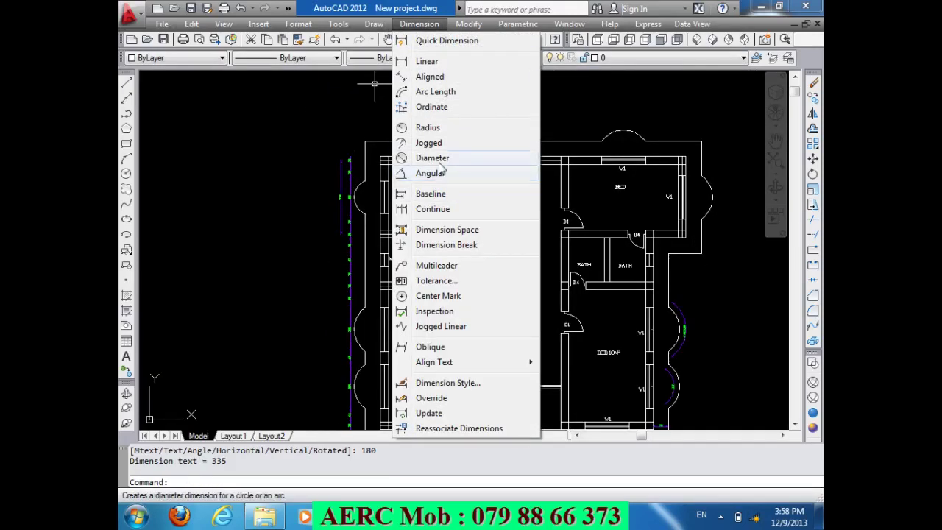
click(441, 208)
scroll(368, 332, up, 4)
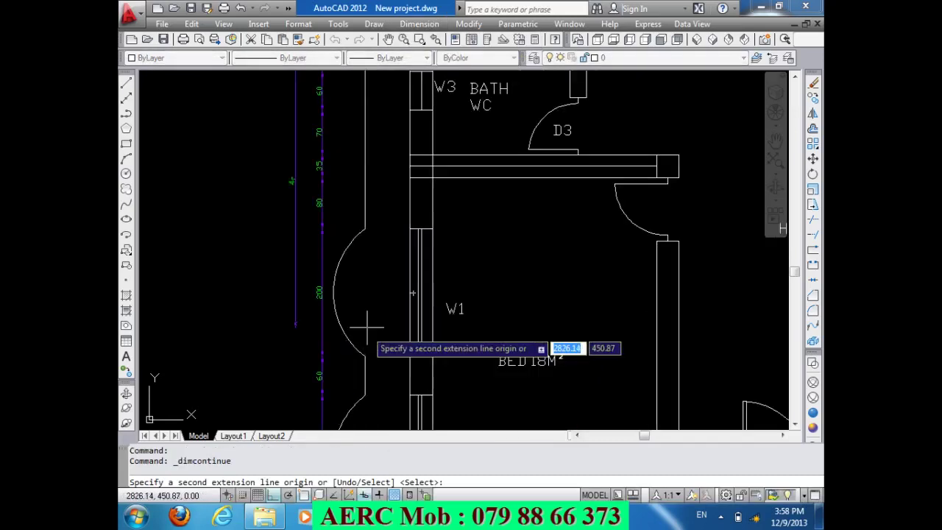
click(411, 164)
scroll(406, 161, down, 2)
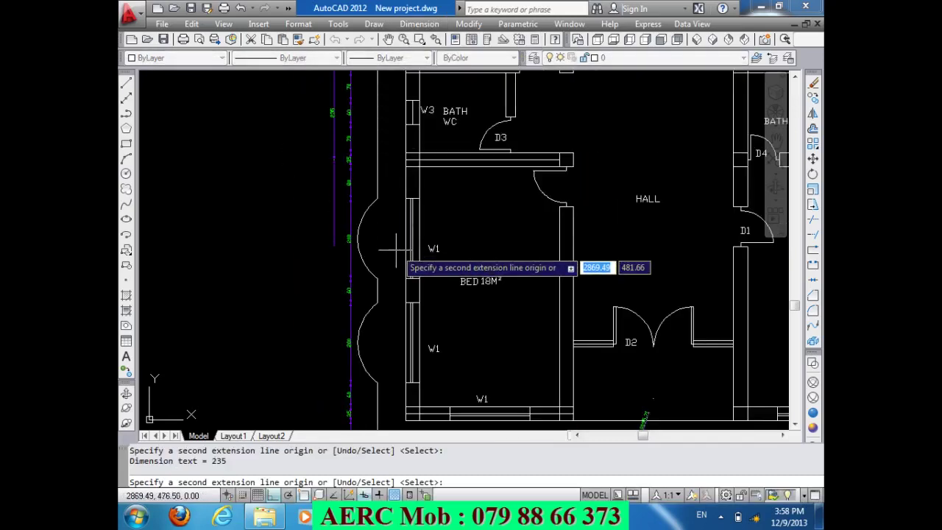
scroll(395, 254, down, 2)
scroll(389, 349, up, 4)
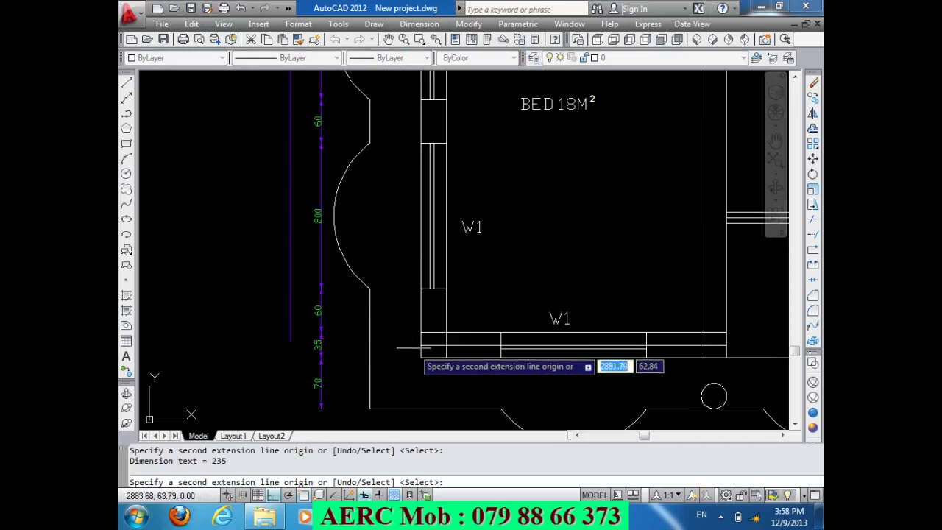
click(420, 344)
key(Return)
key(Return)
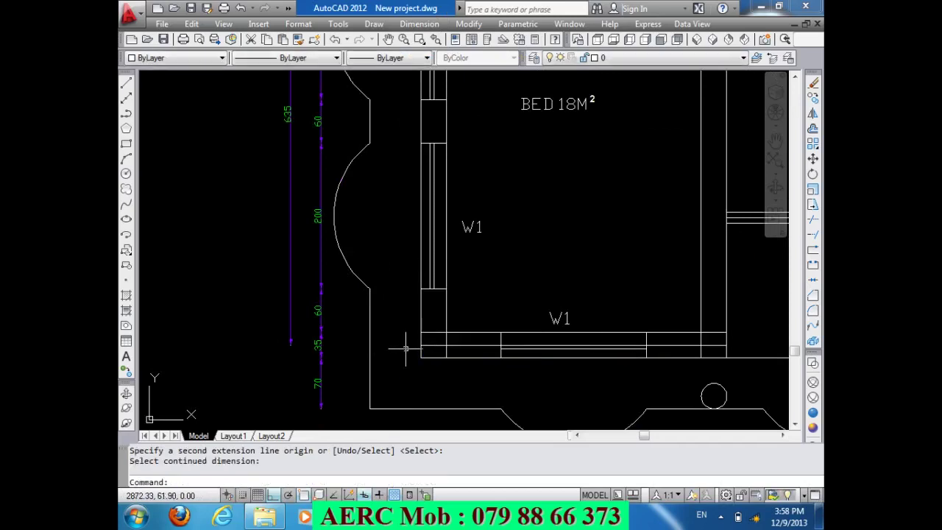
- Select and delete the temporary offset helper lines around the walls
click(472, 348)
click(468, 351)
scroll(468, 351, down, 2)
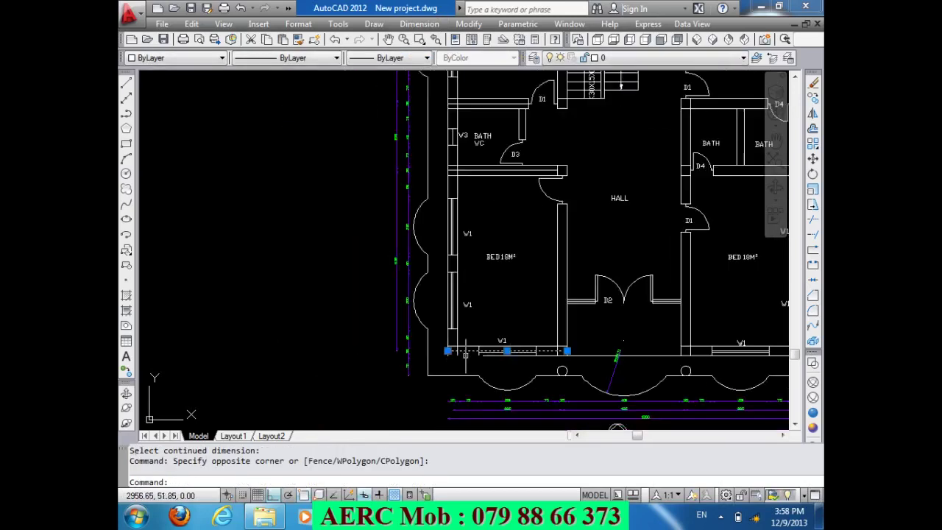
click(502, 170)
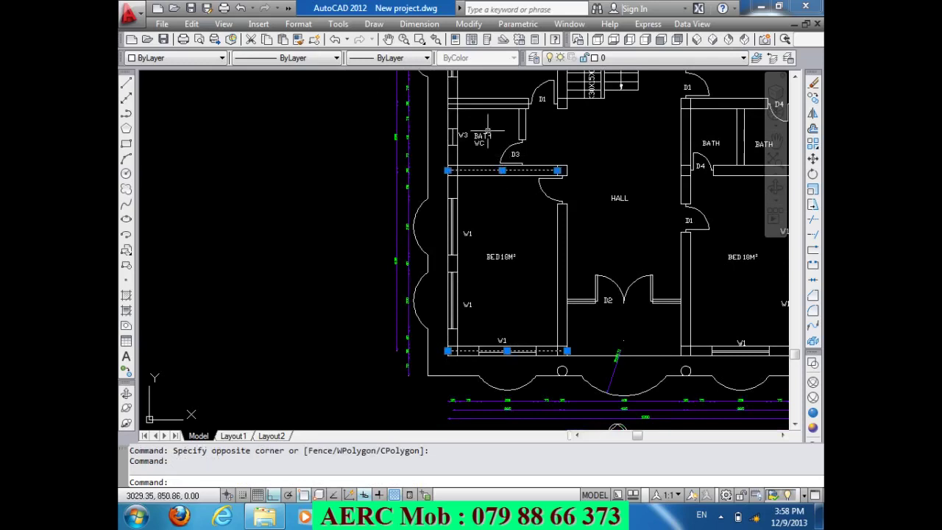
click(425, 122)
key(Delete)
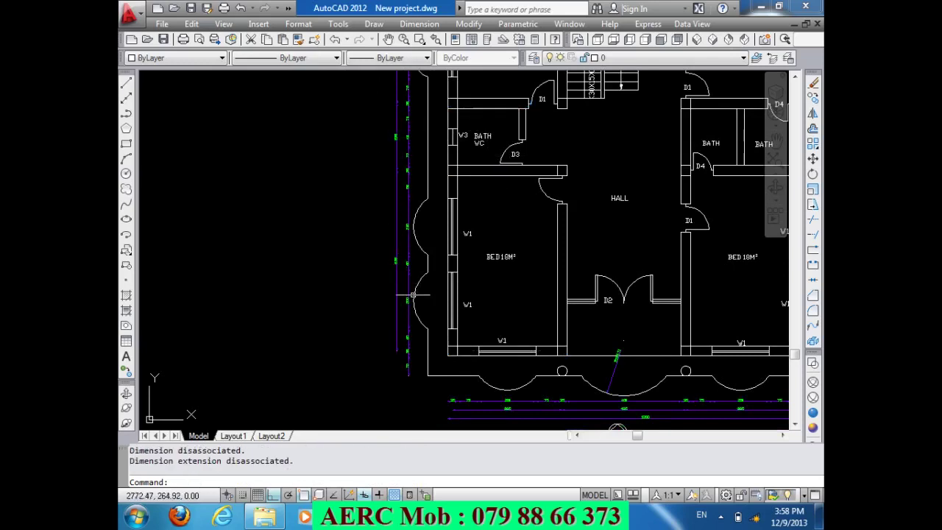
scroll(398, 185, down, 4)
scroll(456, 219, up, 5)
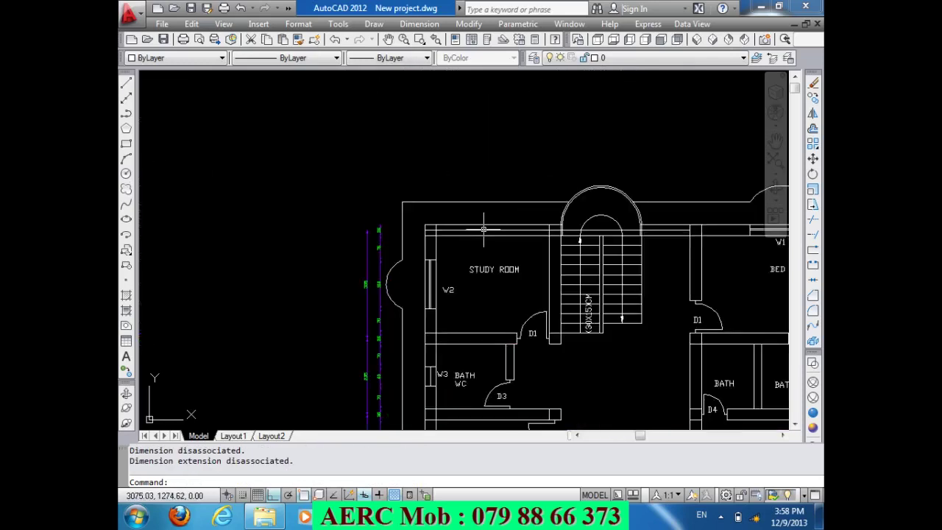
key(Delete)
scroll(424, 143, down, 4)
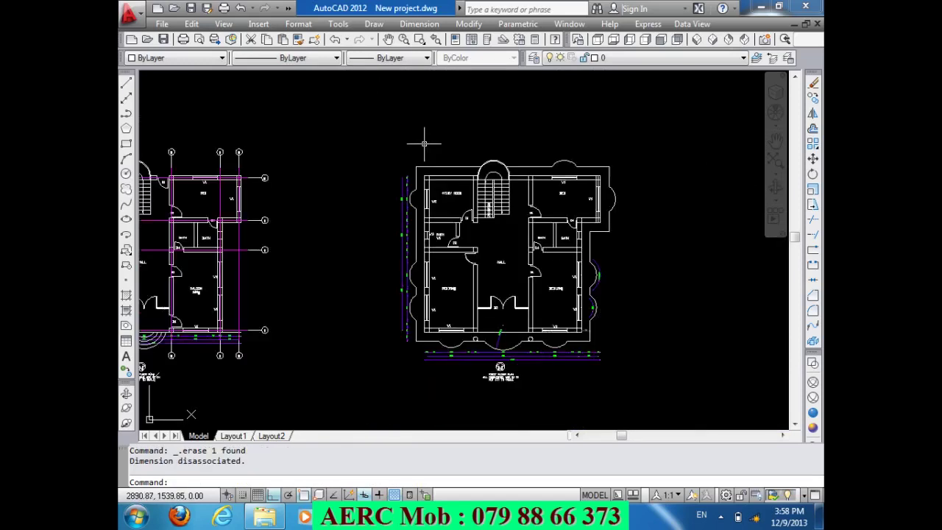
- Add an overall 1240 vertical dimension from study top to bedroom bottom, 210 out
click(419, 23)
click(431, 61)
scroll(420, 155, up, 4)
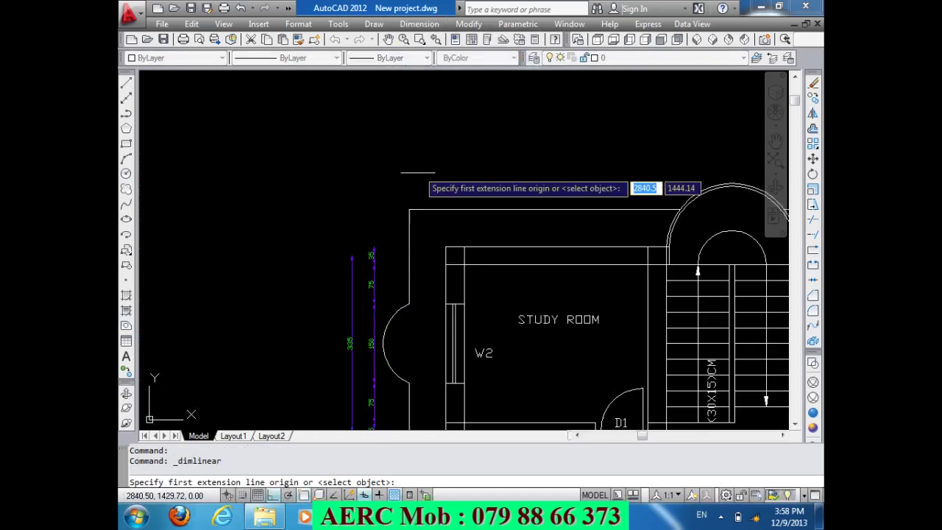
click(445, 247)
scroll(382, 156, down, 2)
scroll(422, 298, down, 2)
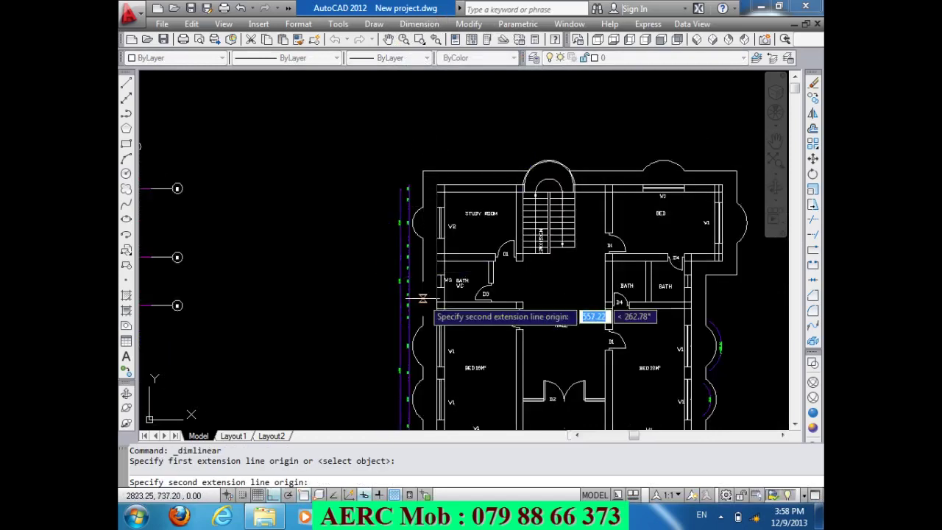
scroll(422, 298, down, 2)
scroll(416, 311, up, 5)
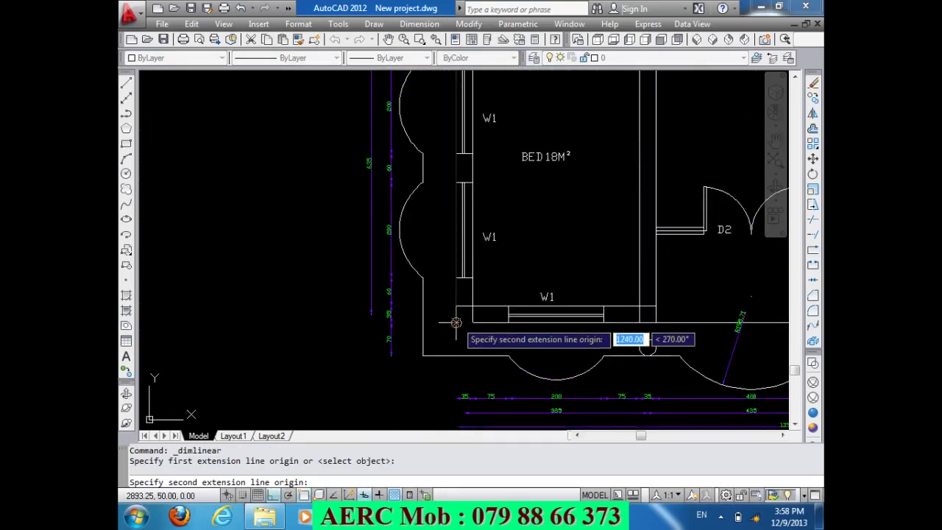
click(456, 322)
scroll(346, 335, down, 2)
text(210)
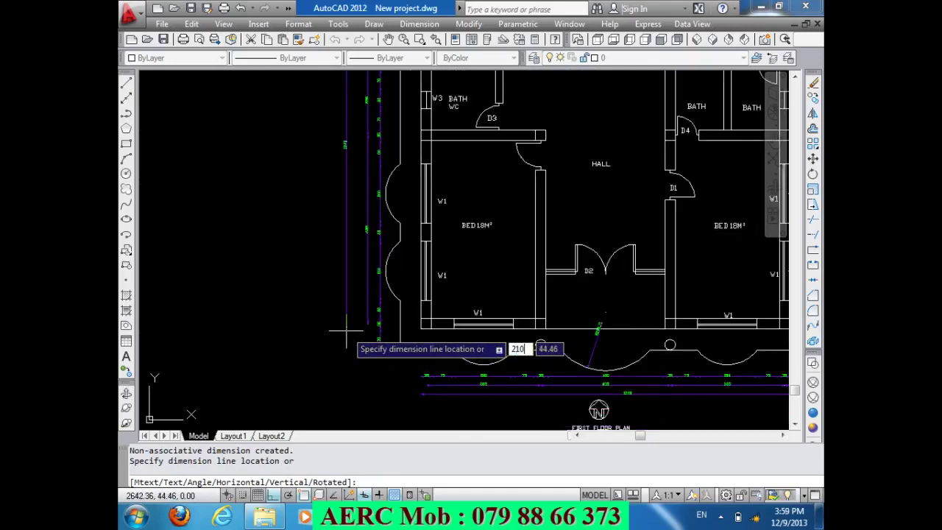
key(Return)
- Zoom out with the mouse wheel to view the whole dimensioned plan
scroll(346, 335, down, 3)
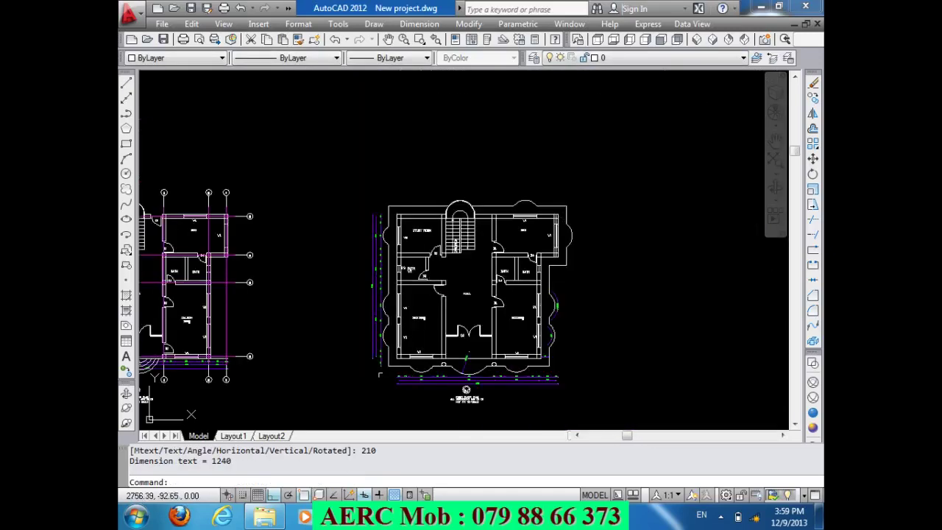
scroll(395, 274, up, 5)
scroll(342, 235, up, 2)
scroll(343, 235, up, 3)
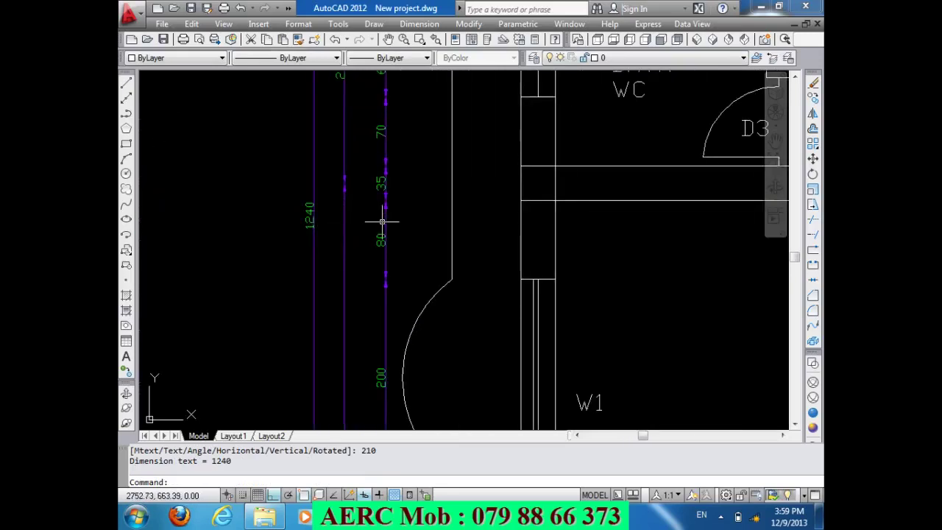
scroll(382, 221, down, 4)
scroll(383, 211, down, 2)
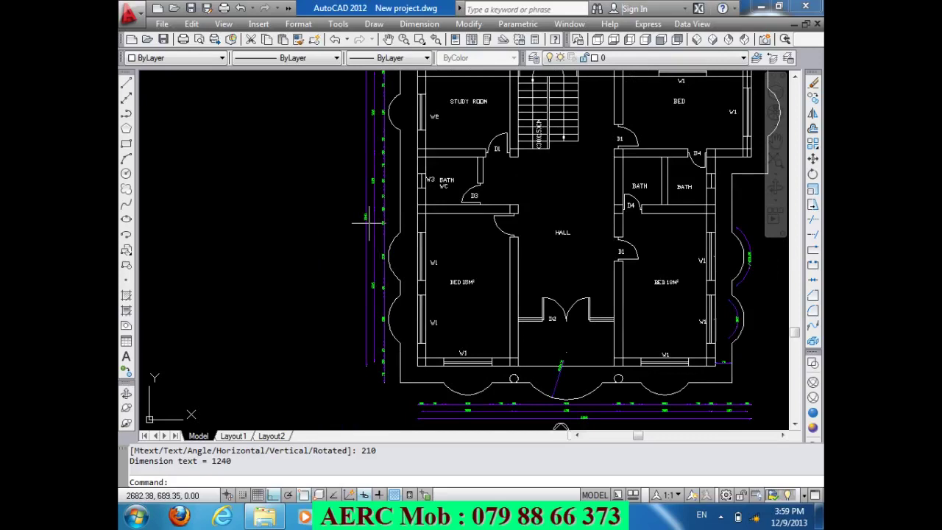
scroll(365, 210, up, 5)
scroll(387, 265, down, 5)
scroll(390, 270, down, 1)
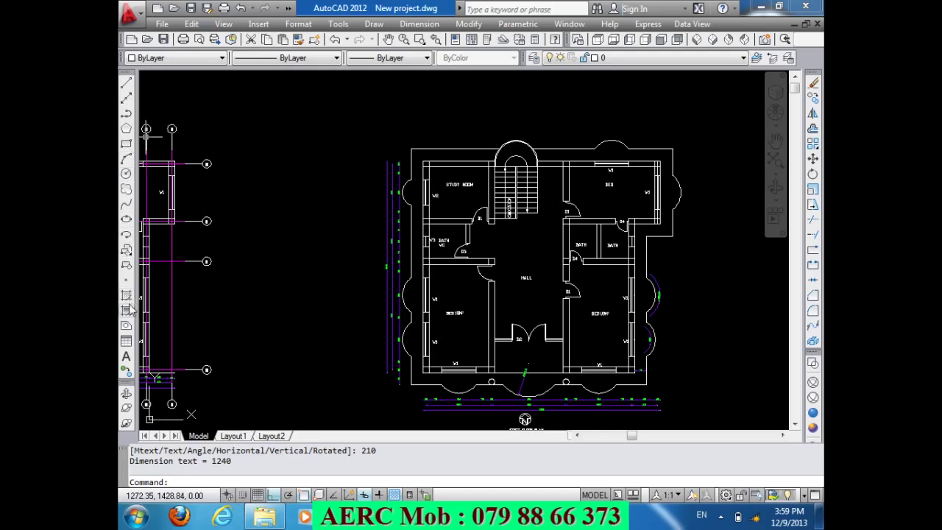
- Insert the Tag - Metric block at 1:1 annotation scale left of the floor plan
click(125, 253)
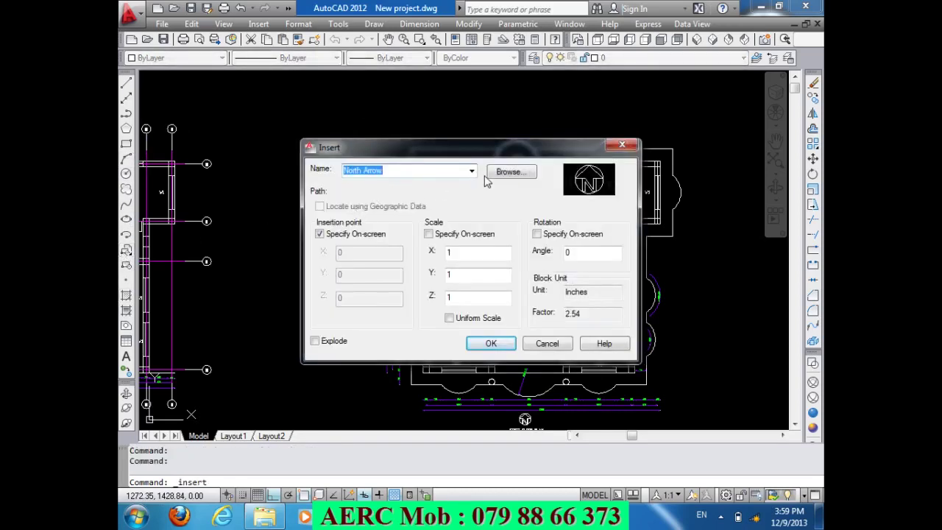
click(470, 172)
click(410, 199)
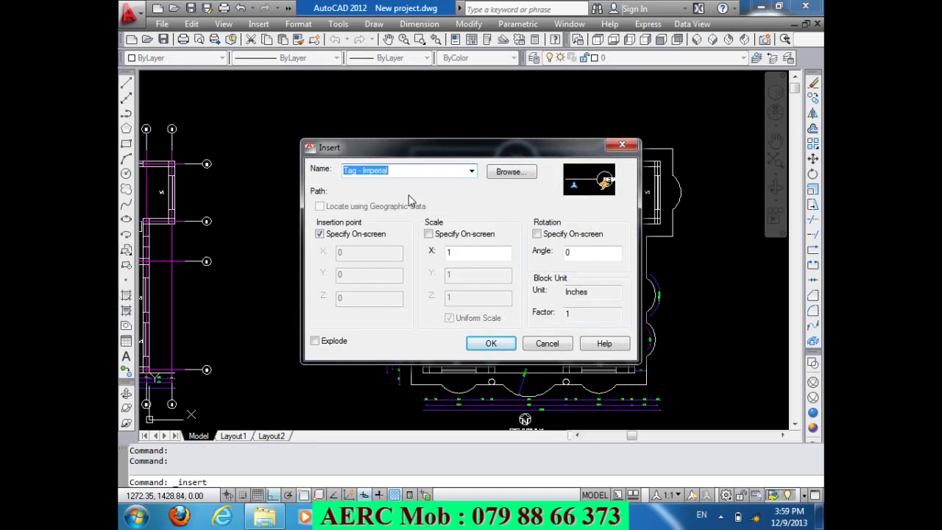
click(471, 171)
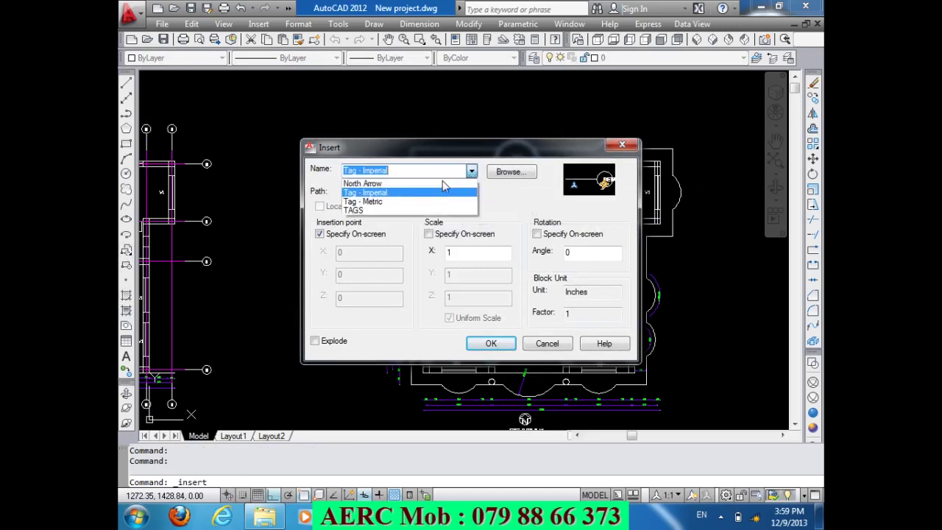
click(408, 201)
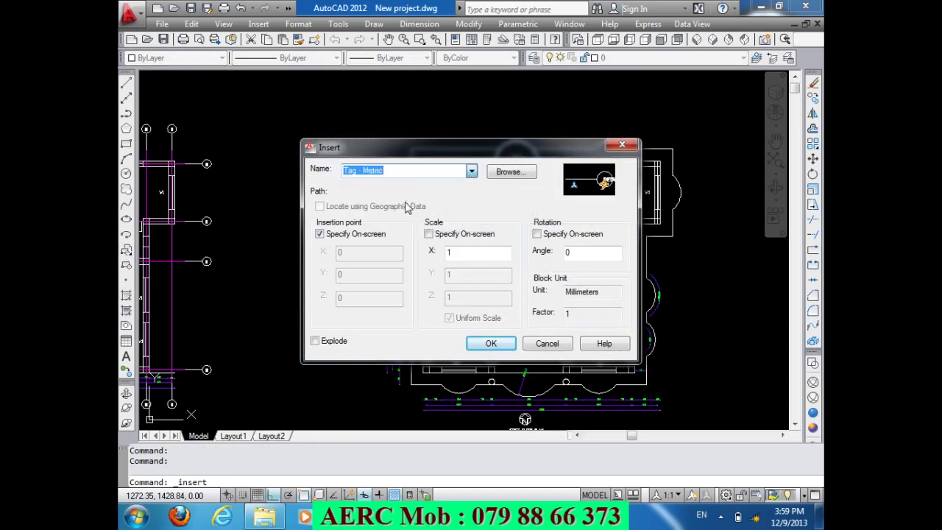
click(490, 346)
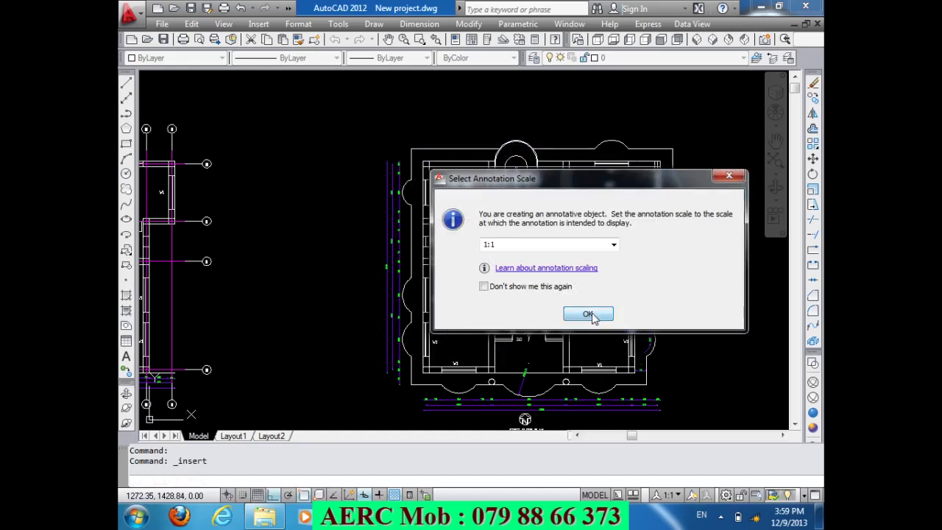
click(588, 314)
click(320, 256)
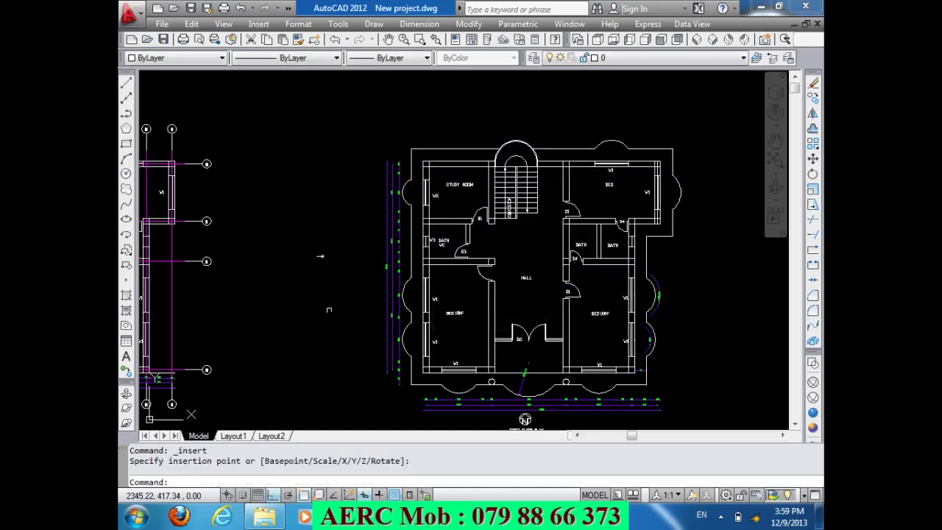
scroll(303, 291, up, 3)
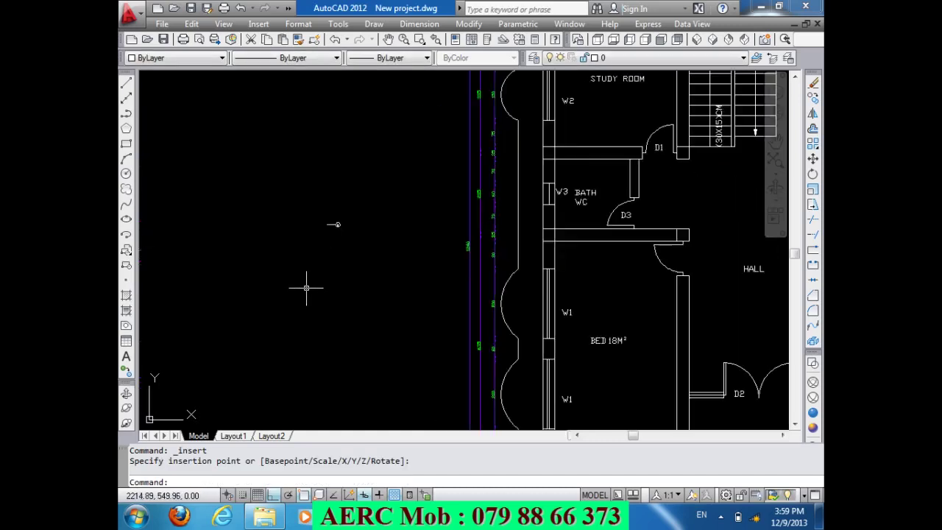
scroll(350, 262, down, 3)
scroll(336, 262, up, 4)
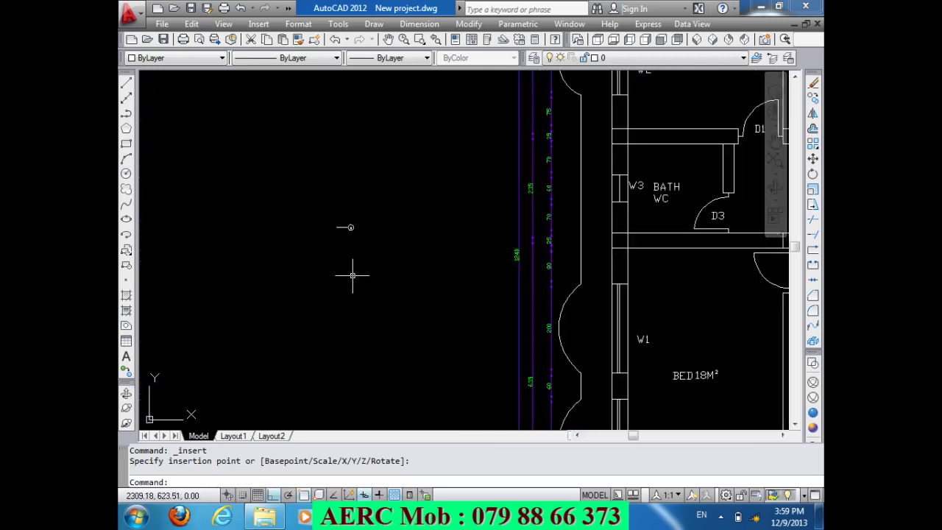
text(SC)
- Scale the new grid tag up by a factor of 4
key(Return)
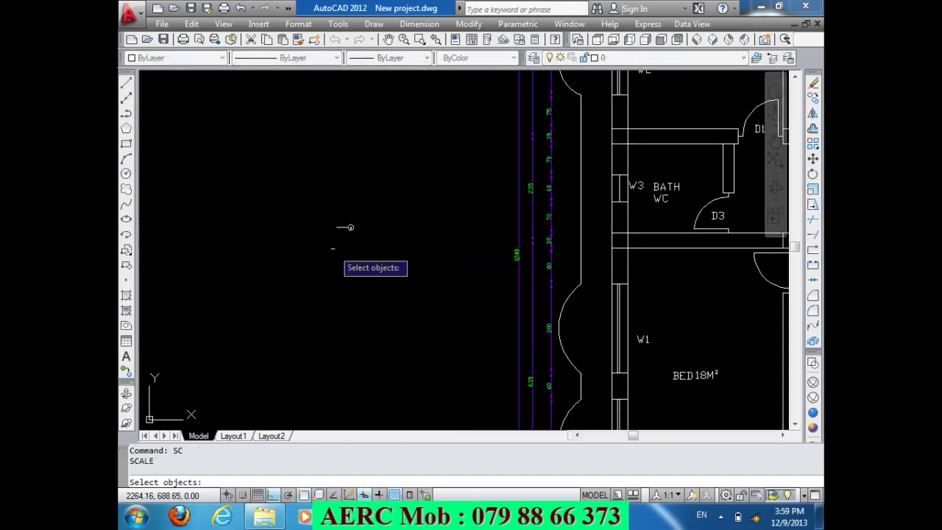
click(336, 227)
key(Return)
click(336, 227)
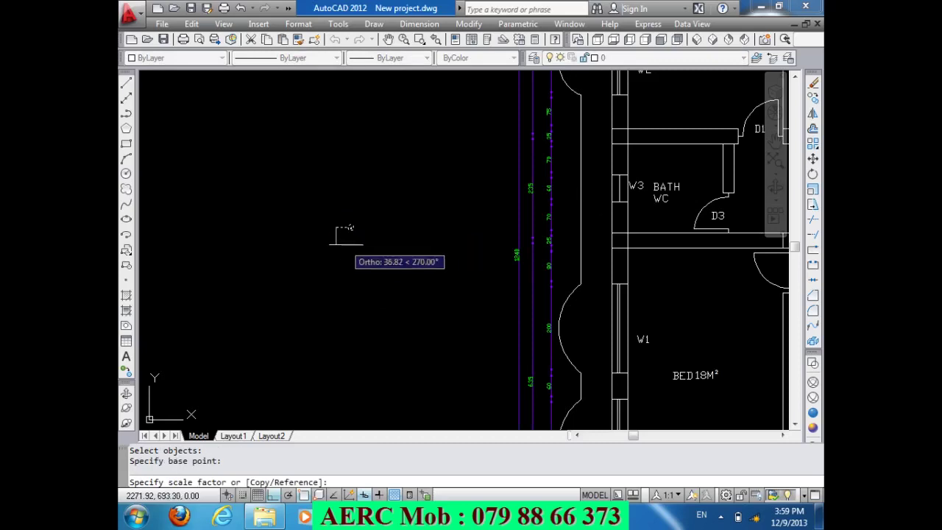
text(4)
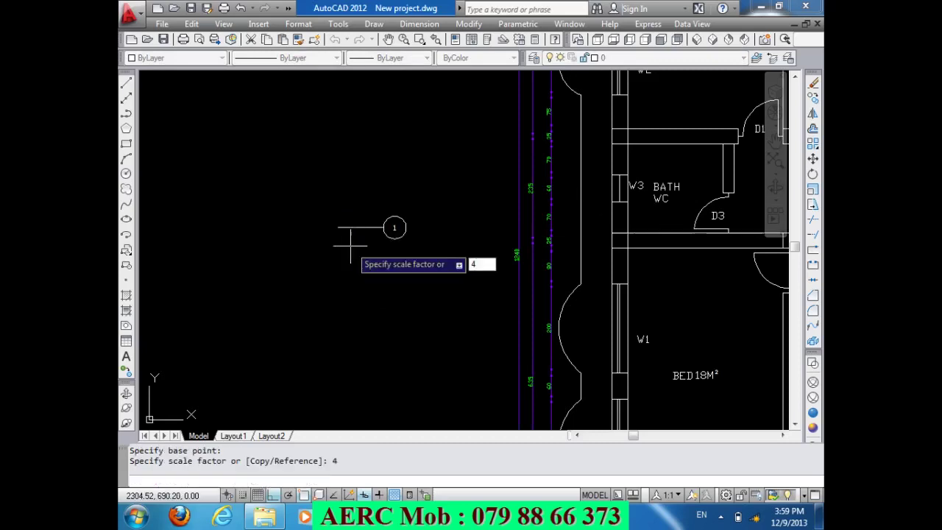
key(Return)
scroll(341, 278, down, 3)
scroll(259, 294, up, 2)
scroll(259, 294, up, 2)
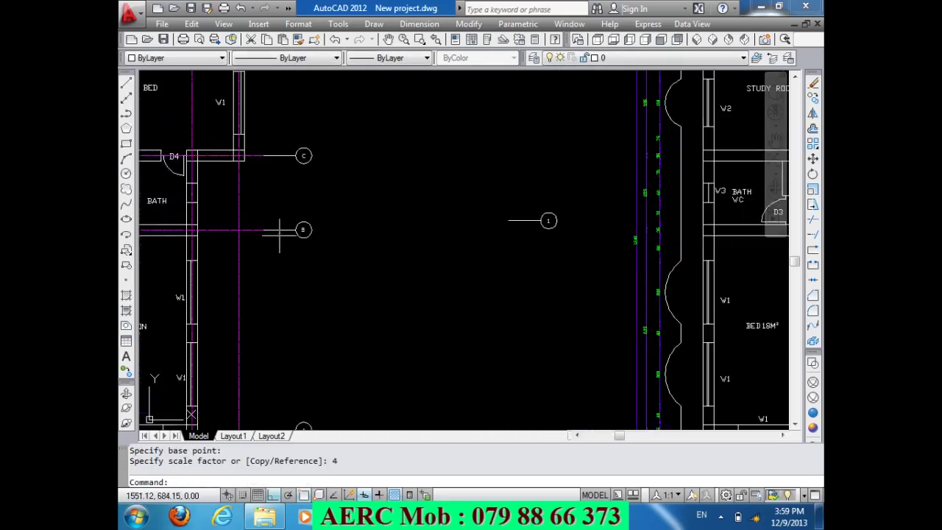
scroll(358, 252, down, 2)
text(RO)
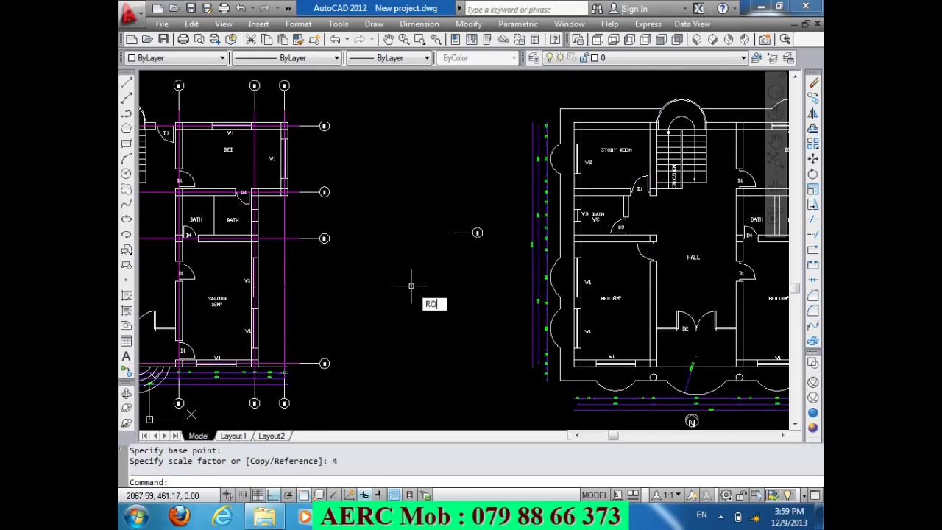
- Rotate the grid tag so its bubble faces left
key(Return)
click(451, 233)
key(Return)
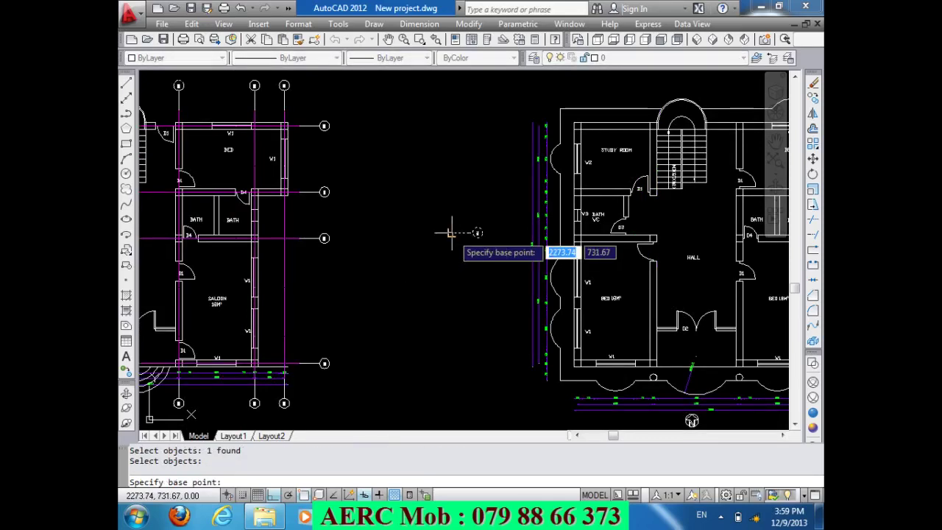
click(451, 233)
click(400, 247)
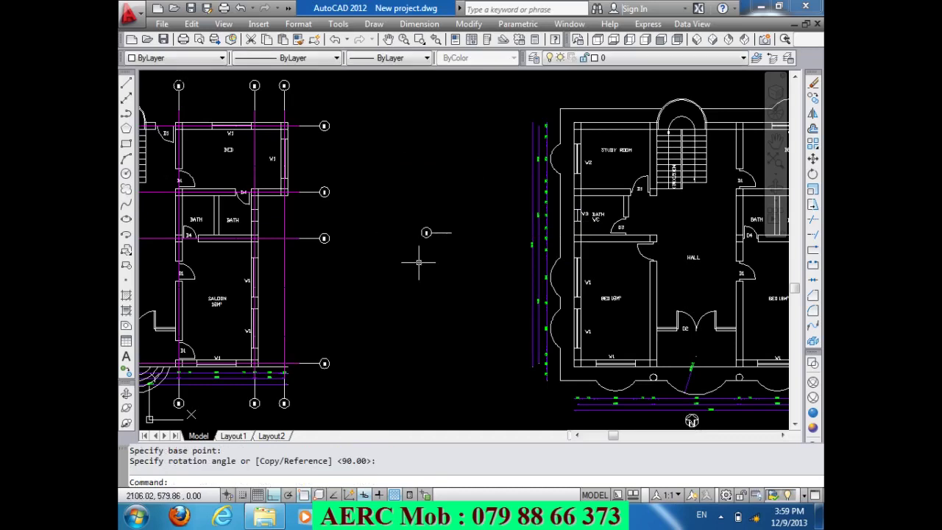
text(CO)
- Copy the number 1 tag from its line end to the top dimension line end
key(Return)
scroll(445, 232, up, 3)
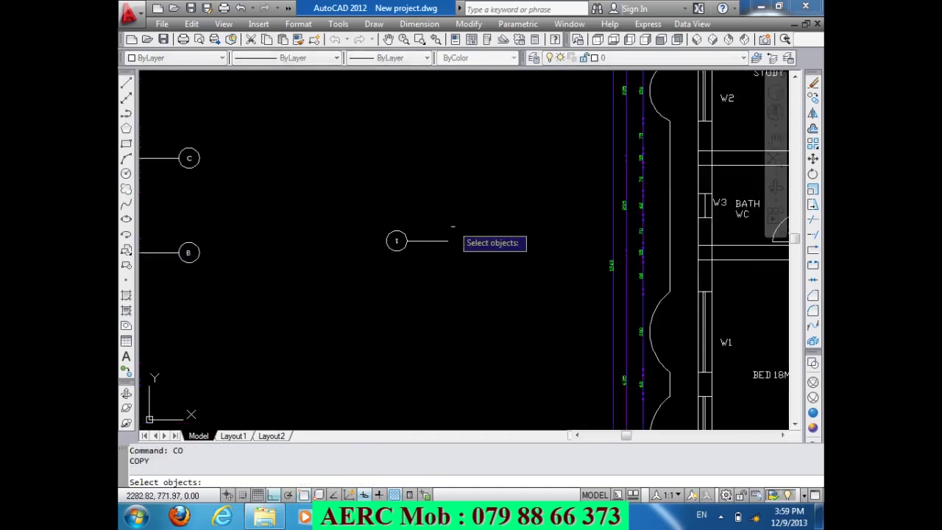
scroll(445, 235, up, 5)
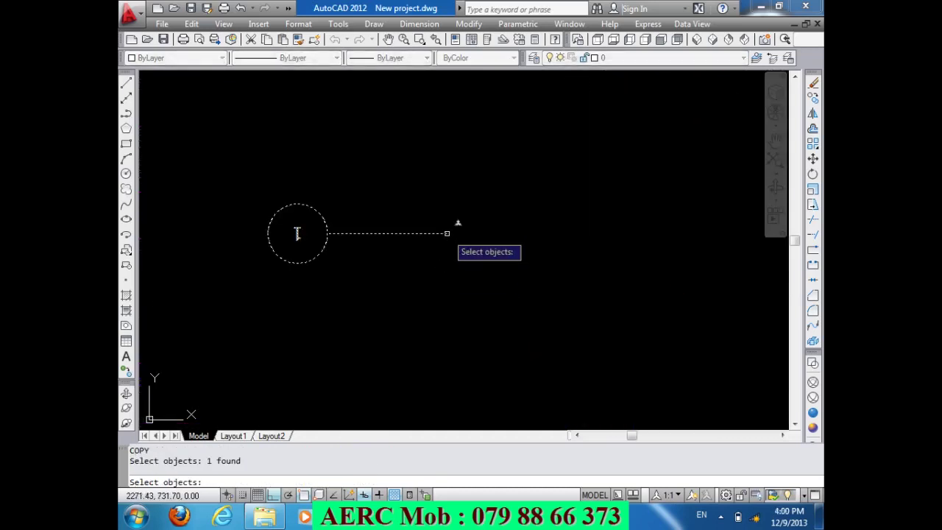
key(Return)
click(451, 232)
scroll(445, 233, down, 5)
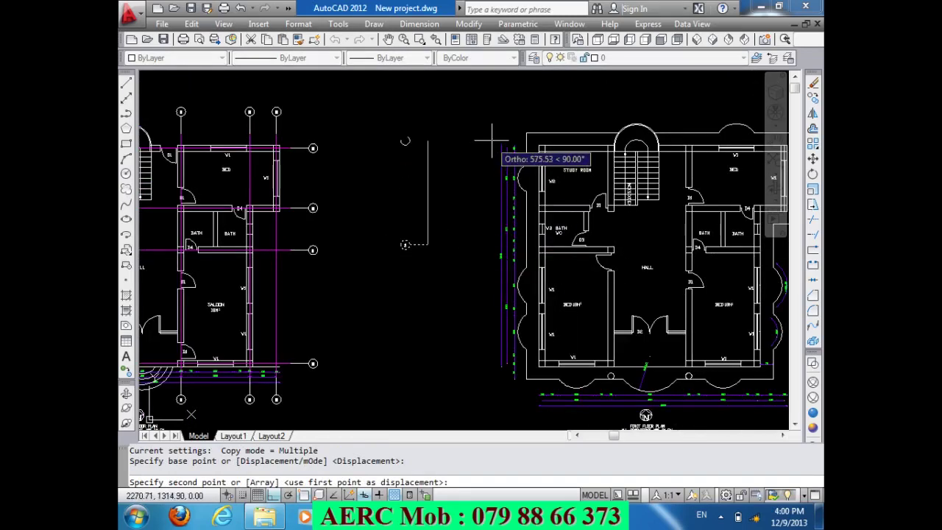
scroll(495, 142, up, 3)
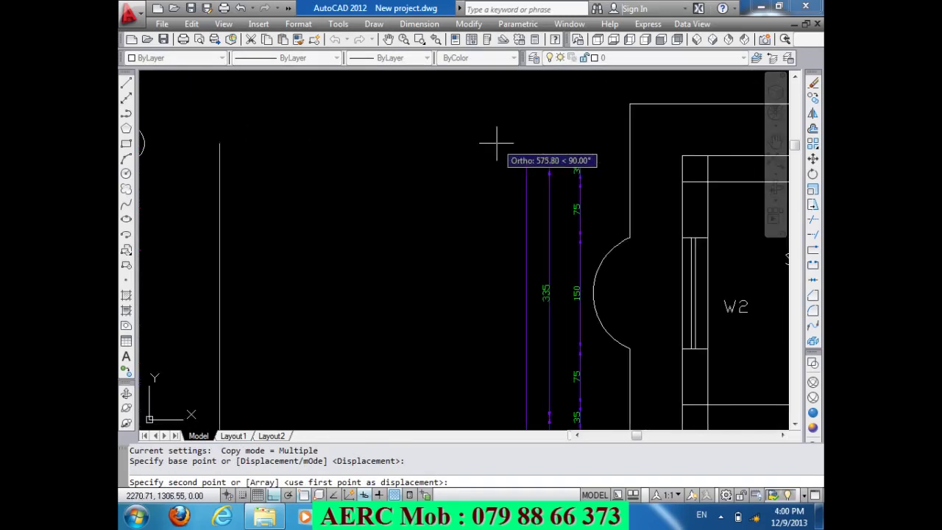
click(549, 169)
- Place two more tag copies at the lower dimension line ends along the left side
scroll(526, 224, down, 5)
scroll(518, 362, up, 5)
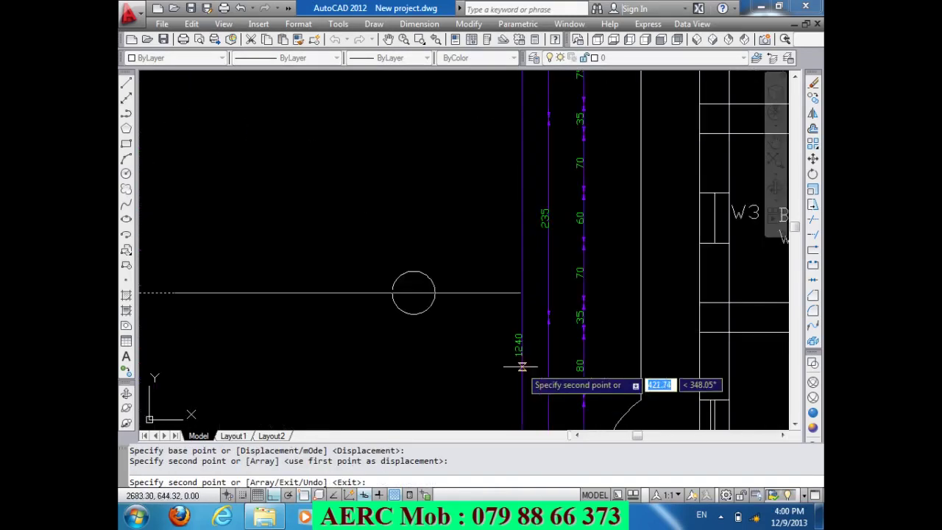
scroll(519, 349, down, 4)
scroll(537, 243, up, 2)
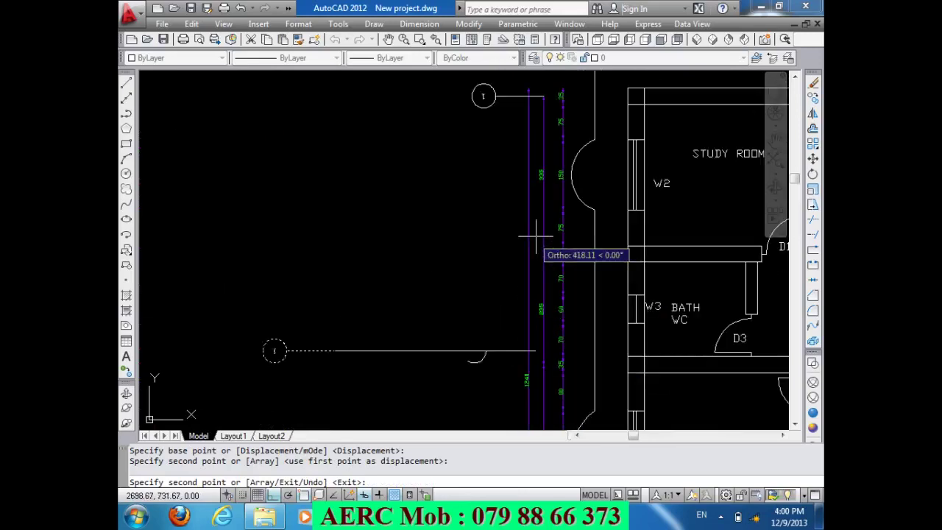
scroll(551, 267, up, 2)
scroll(551, 266, up, 5)
click(544, 282)
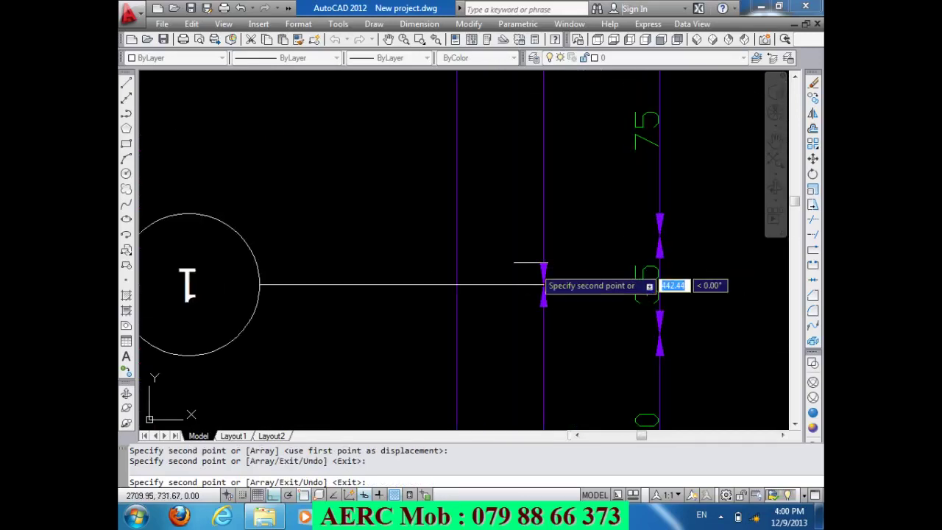
scroll(503, 198, down, 6)
scroll(503, 198, down, 4)
scroll(498, 312, up, 5)
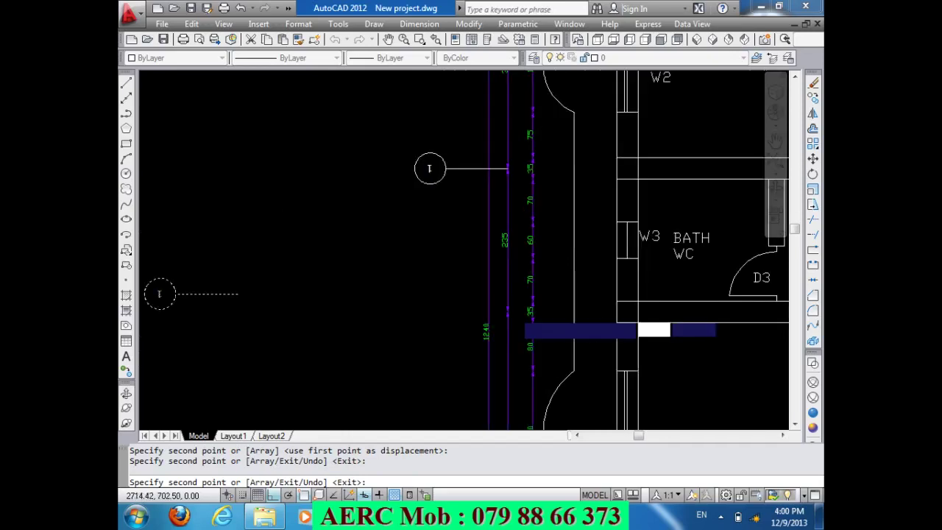
scroll(512, 311, up, 4)
click(498, 315)
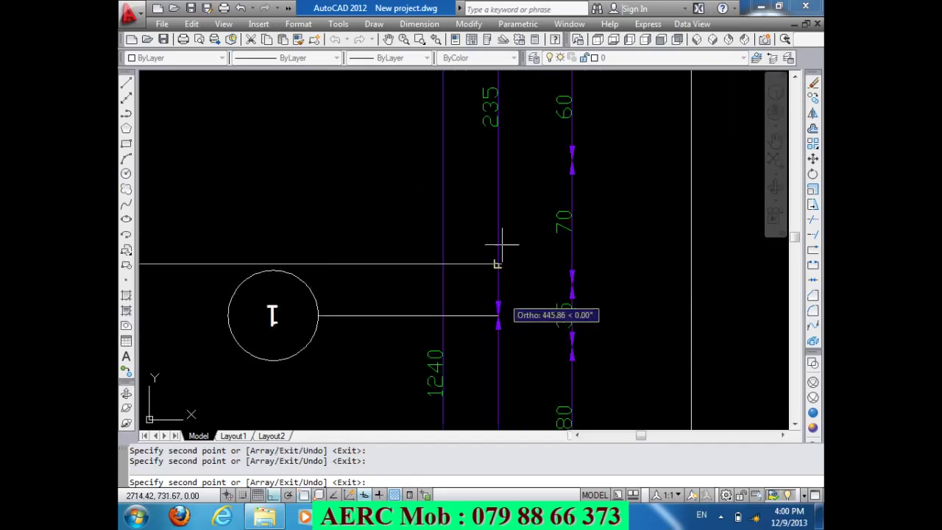
scroll(492, 193, down, 8)
scroll(492, 190, down, 3)
scroll(488, 311, up, 8)
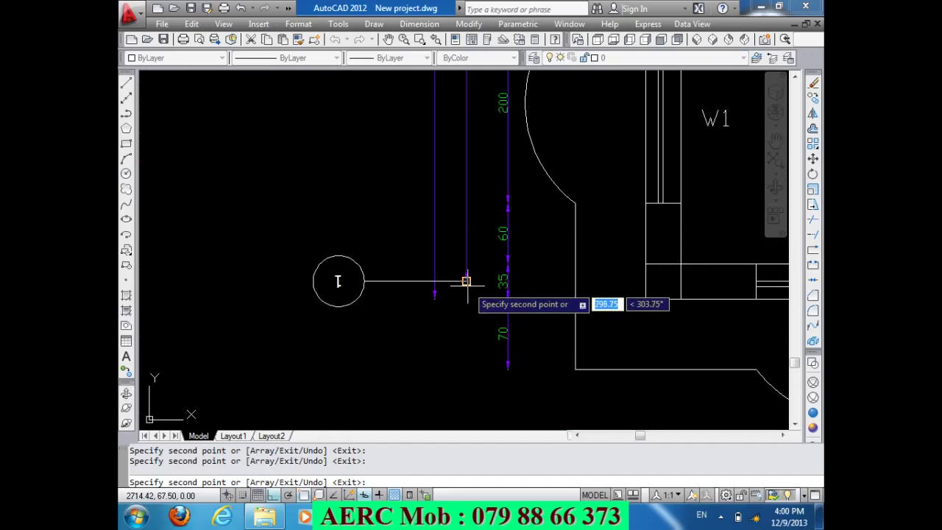
key(Return)
scroll(504, 365, down, 4)
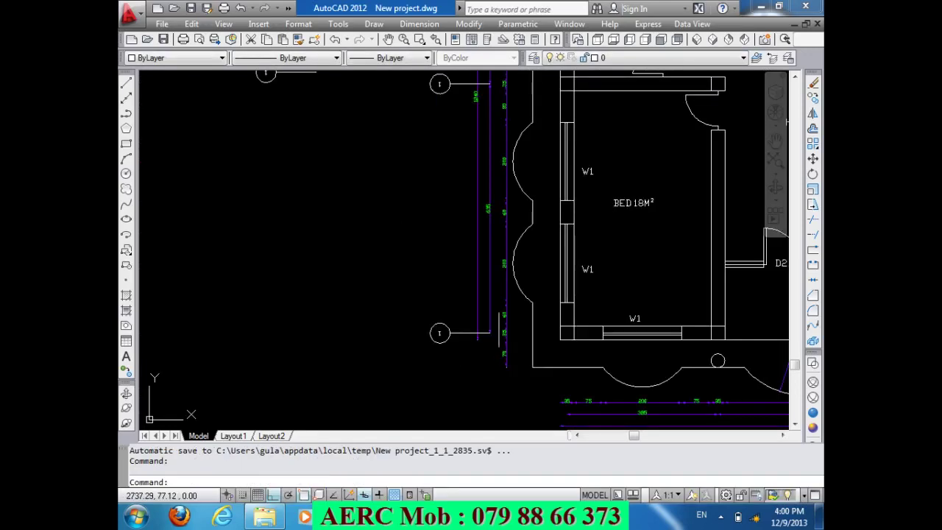
scroll(500, 211, up, 3)
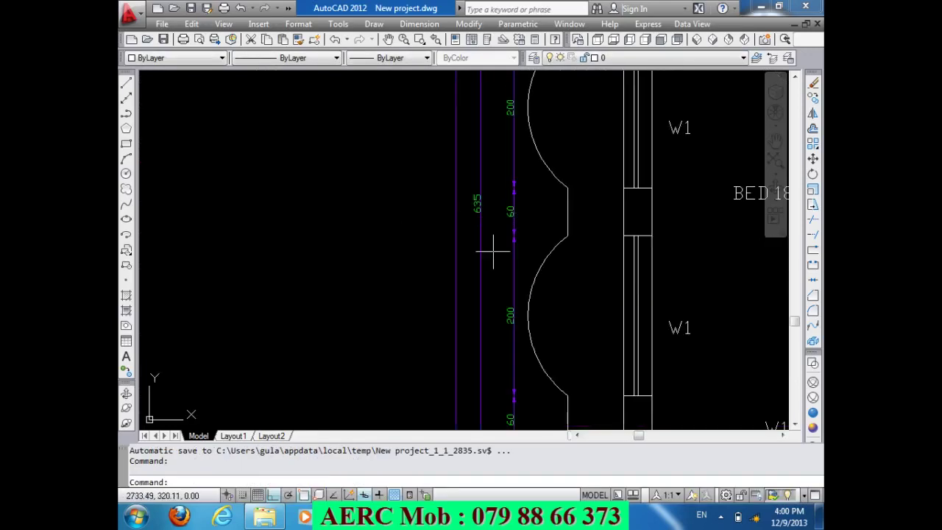
scroll(498, 254, down, 4)
text(D)
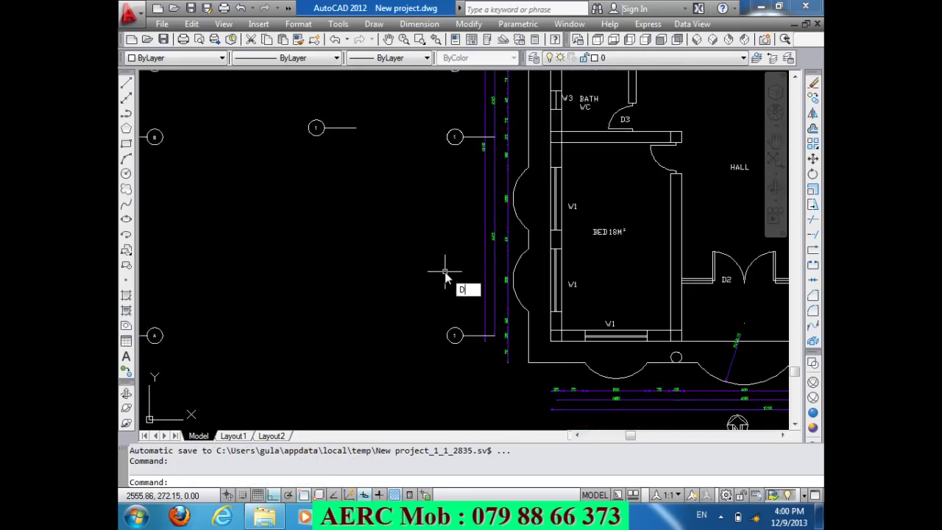
- Draw a trial 635 linear dimension between the upper and lower grid tags, then delete it
text(LI)
key(Return)
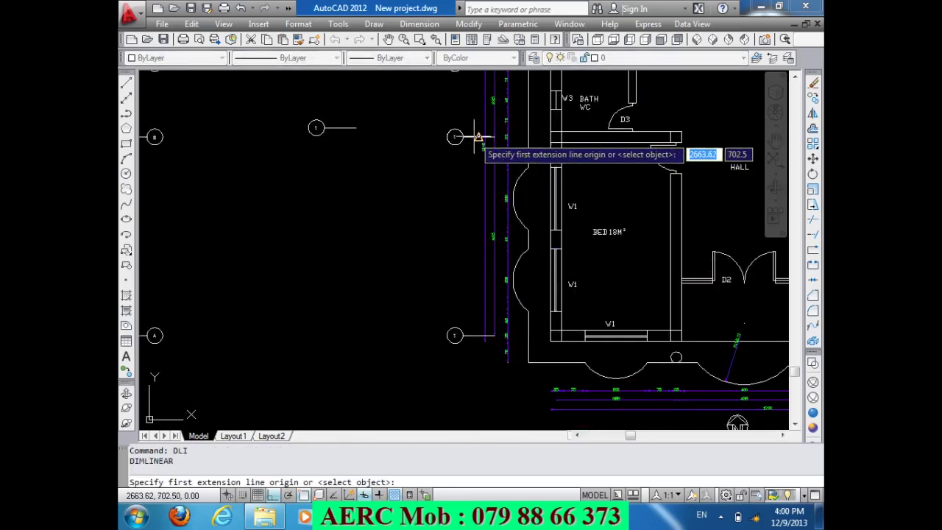
click(477, 138)
click(479, 335)
click(447, 332)
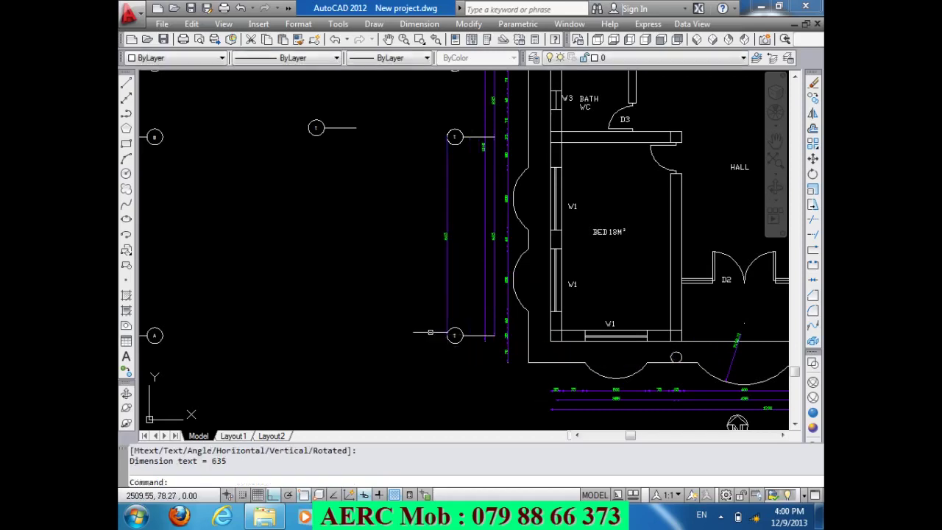
scroll(437, 256, up, 6)
scroll(439, 272, down, 5)
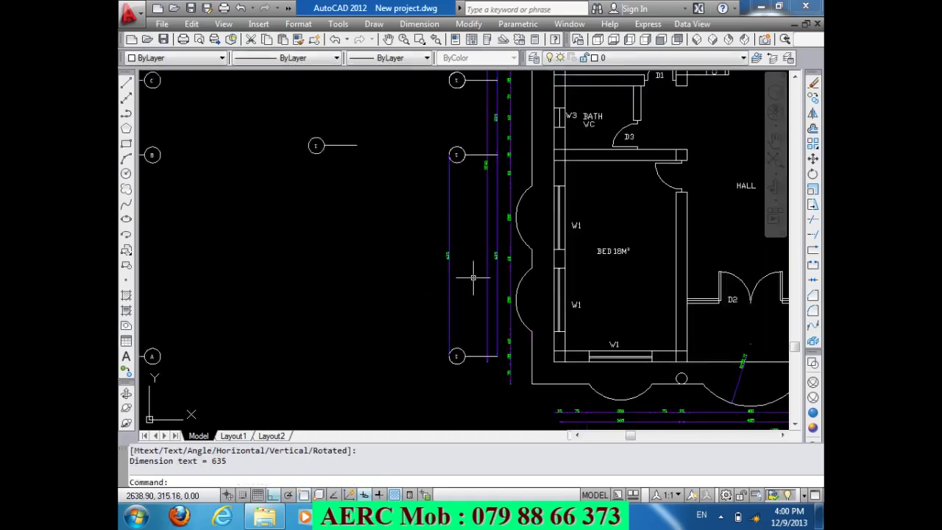
drag(473, 278, 438, 265)
key(Delete)
scroll(401, 285, down, 4)
text(R)
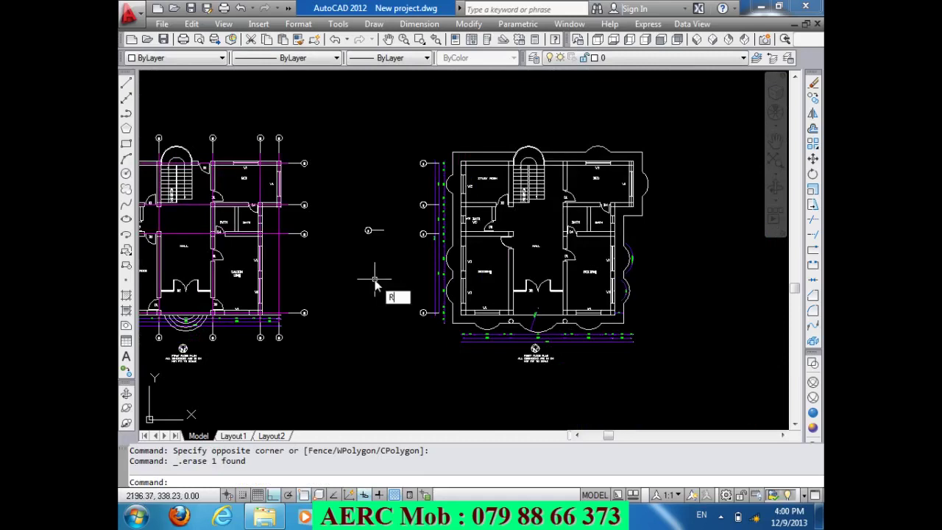
- Rotate the spare grid tag 90° so its leader line points straight up
text(o)
key(Return)
click(375, 230)
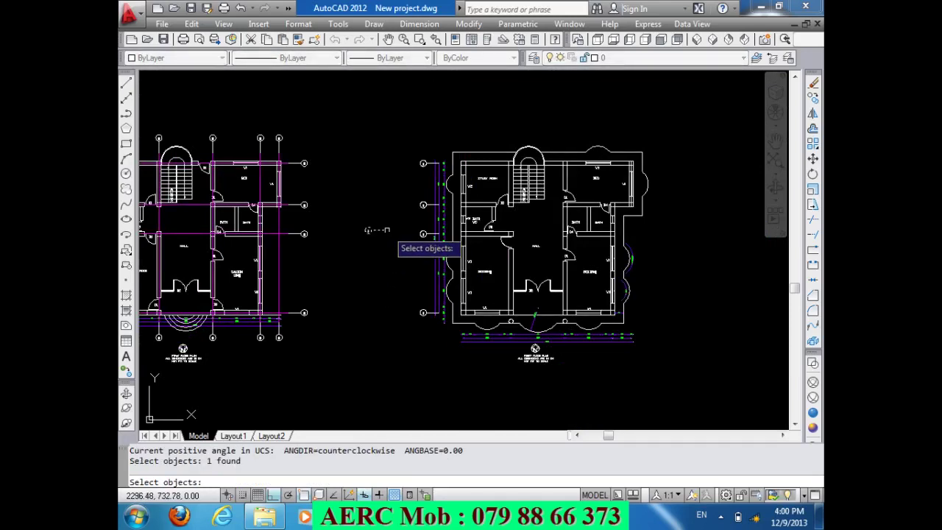
key(Return)
click(383, 231)
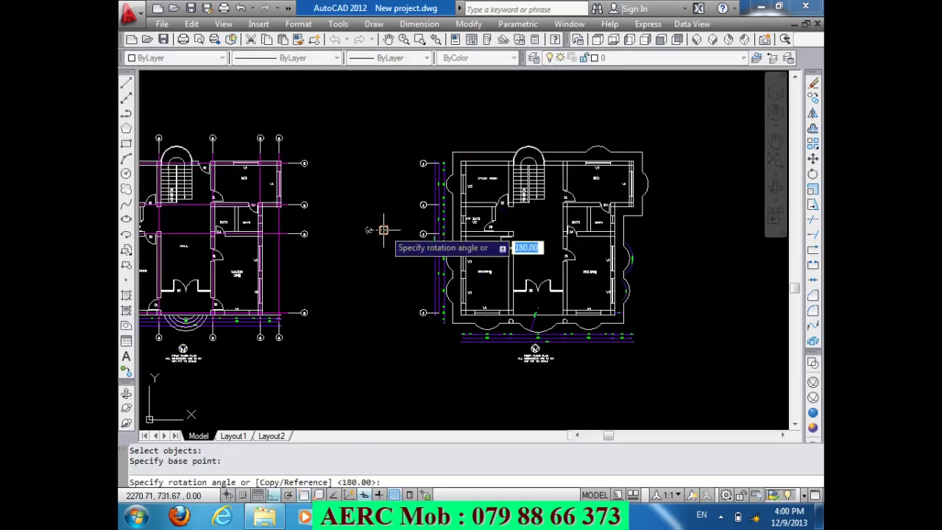
click(384, 184)
scroll(385, 250, up, 3)
scroll(385, 243, up, 2)
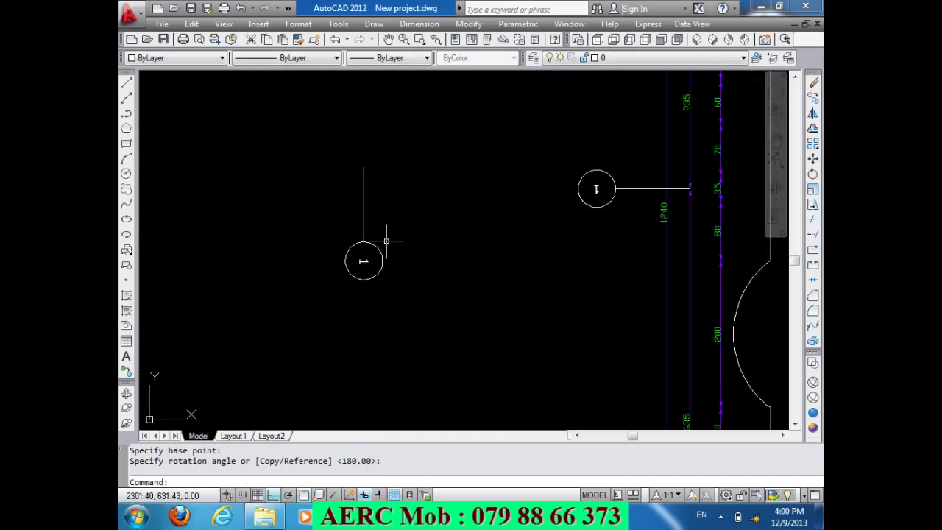
text(c)
key(Return)
- Copy the upright grid tag from its line end to a point below the plan
click(375, 185)
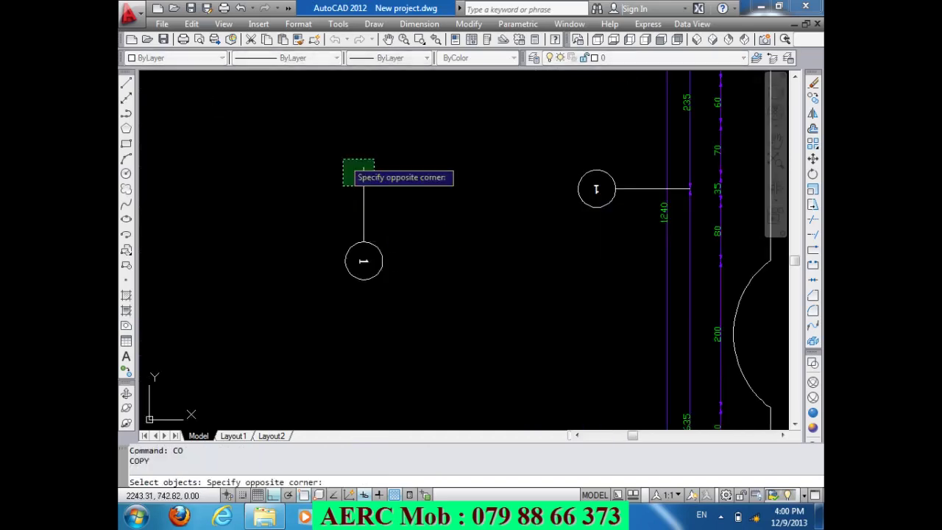
click(342, 157)
key(Return)
click(363, 168)
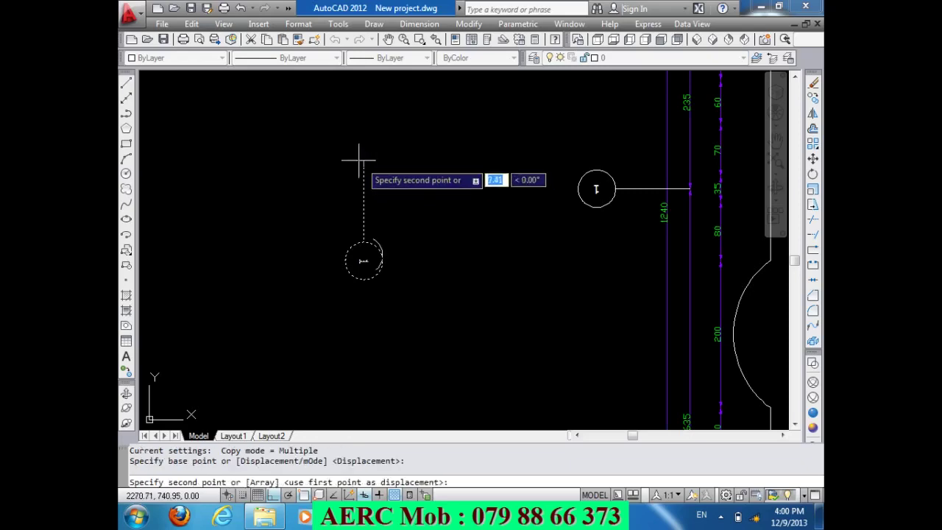
scroll(449, 236, down, 5)
scroll(500, 289, up, 4)
scroll(406, 368, up, 6)
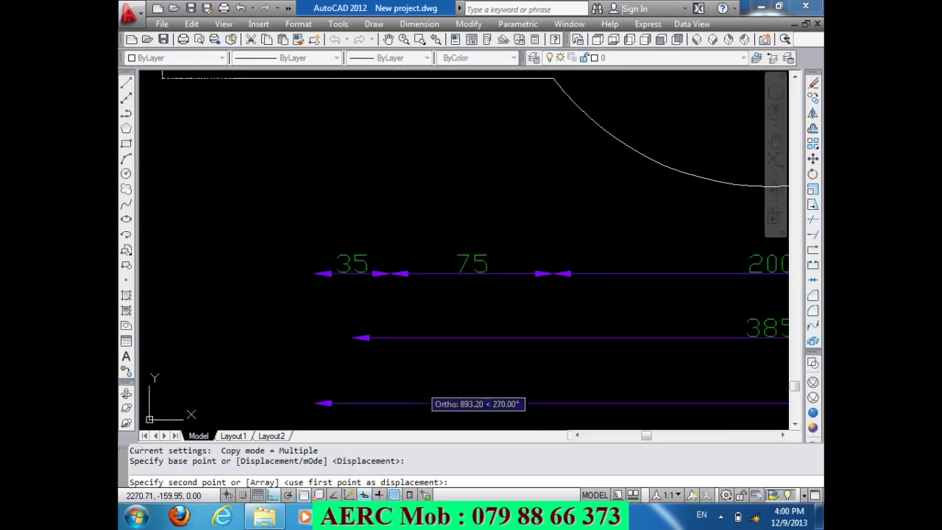
click(343, 335)
- Add tag copies at the left and right ends of the 150 dimension
scroll(316, 324, down, 6)
scroll(317, 328, down, 4)
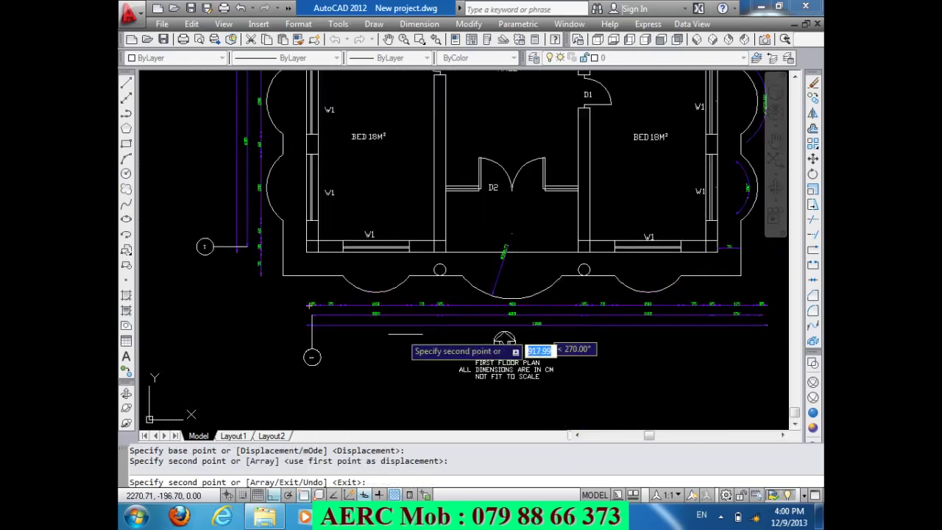
scroll(442, 331, up, 6)
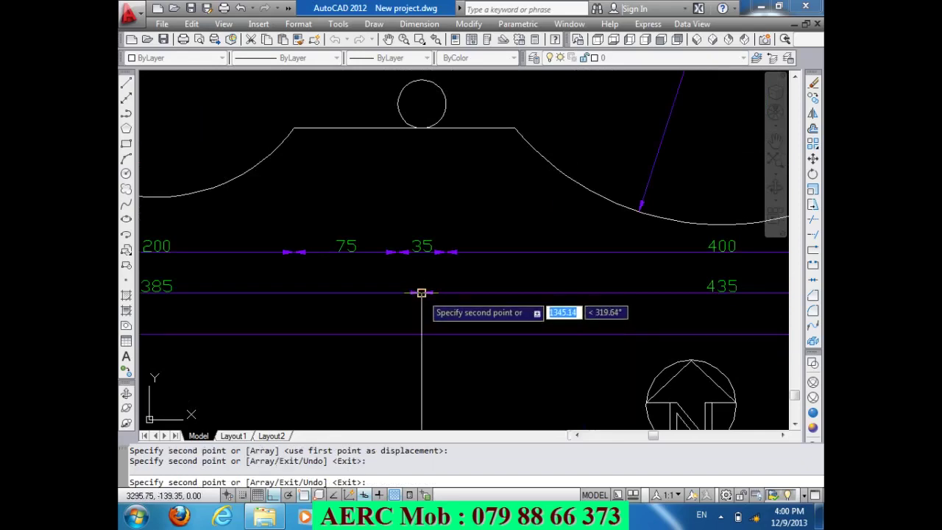
scroll(420, 289, down, 4)
scroll(392, 281, down, 2)
scroll(492, 292, up, 5)
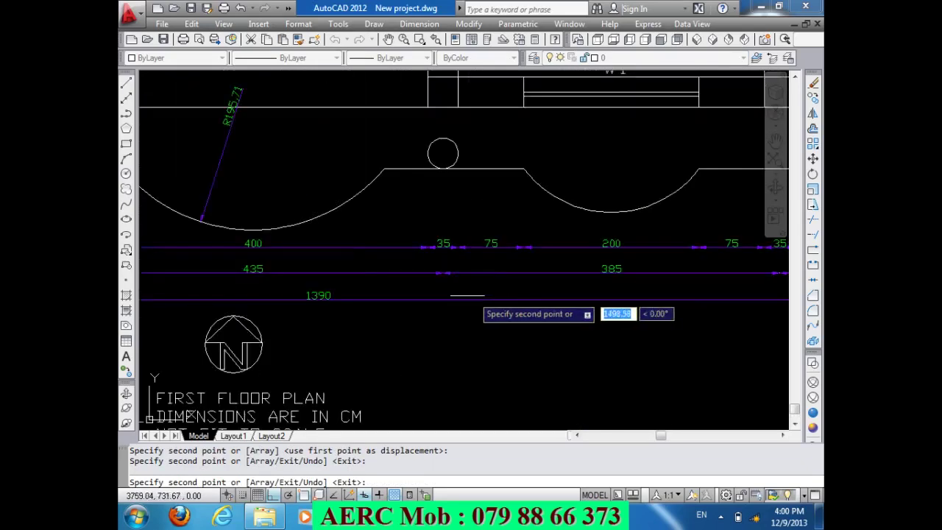
scroll(413, 303, down, 5)
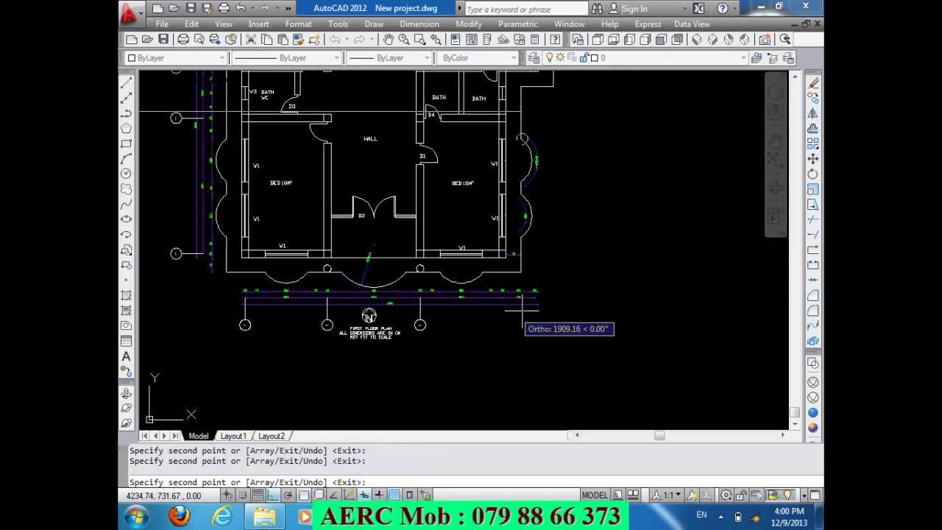
scroll(551, 309, up, 5)
scroll(431, 293, up, 2)
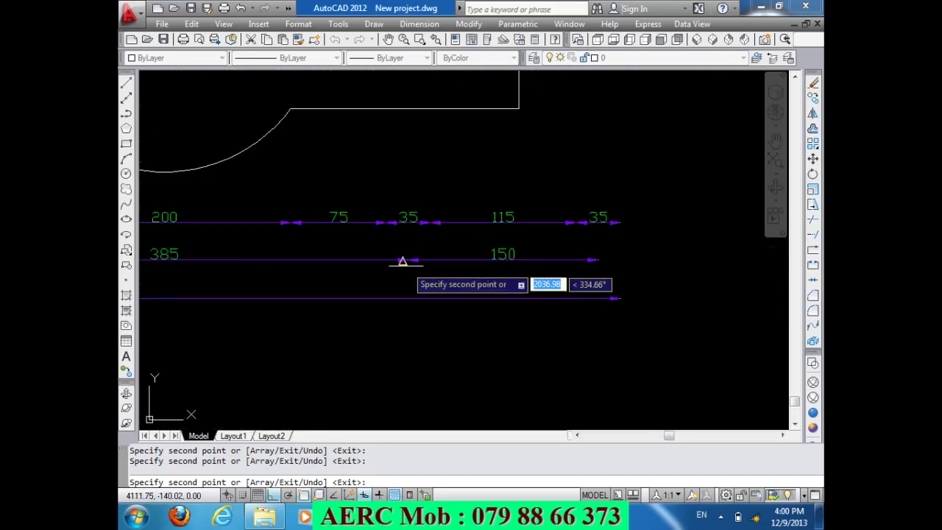
click(407, 259)
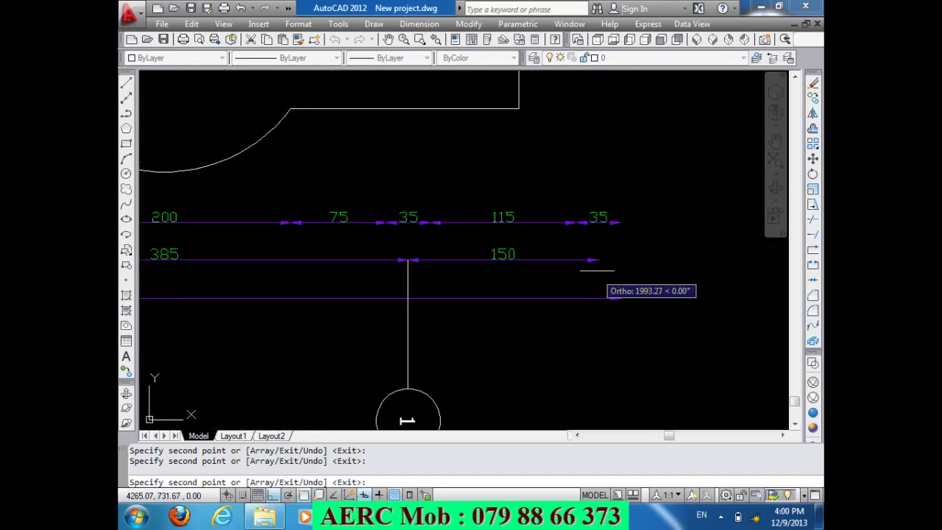
click(598, 260)
key(Return)
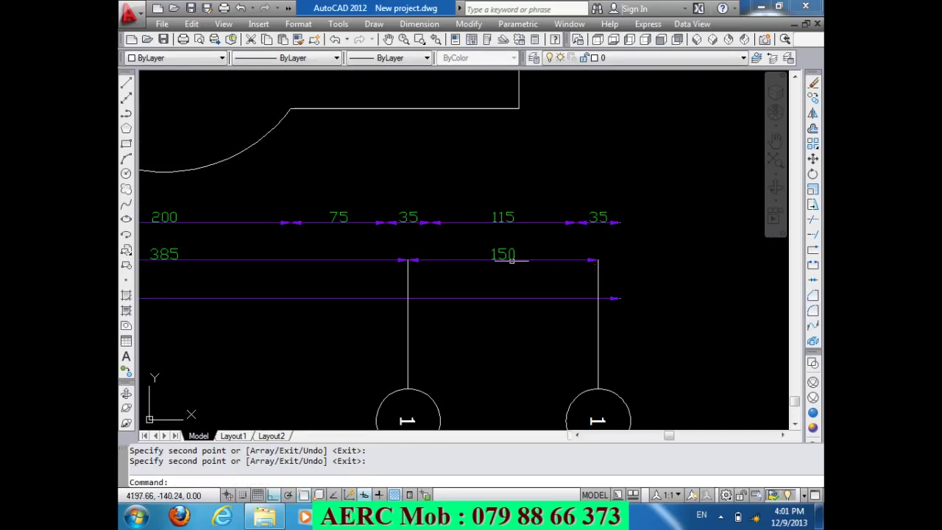
- Draw a trial 150 DIMLINEAR between the new grid lines, then delete it
text(DL)
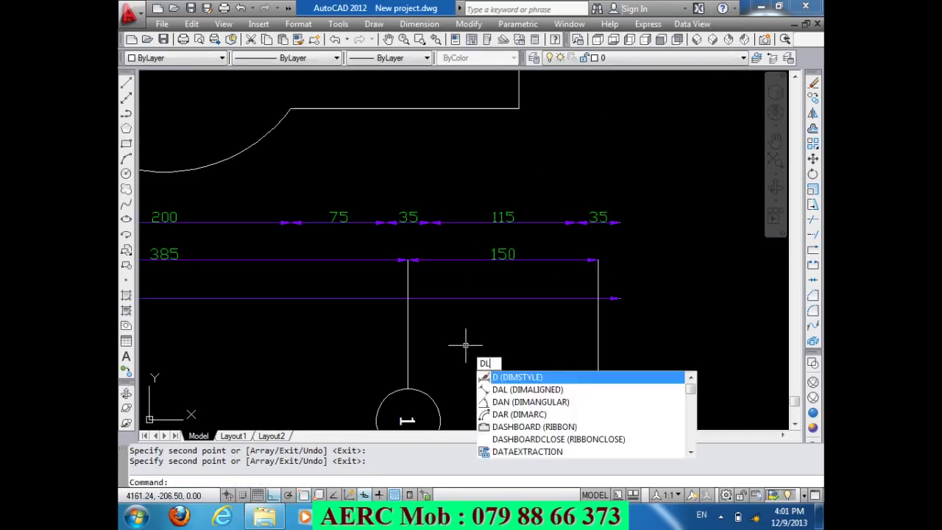
text(I)
key(Return)
click(598, 341)
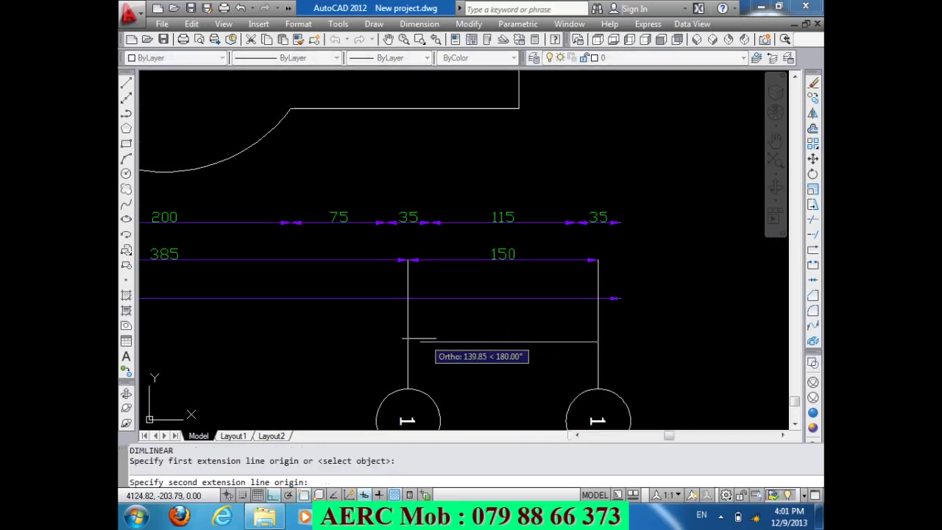
click(408, 338)
click(404, 348)
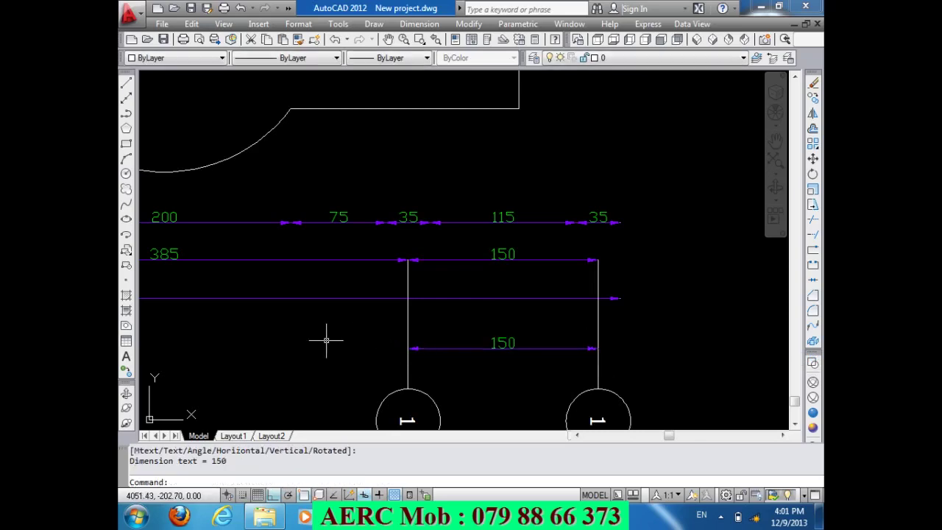
click(466, 381)
click(444, 342)
key(Delete)
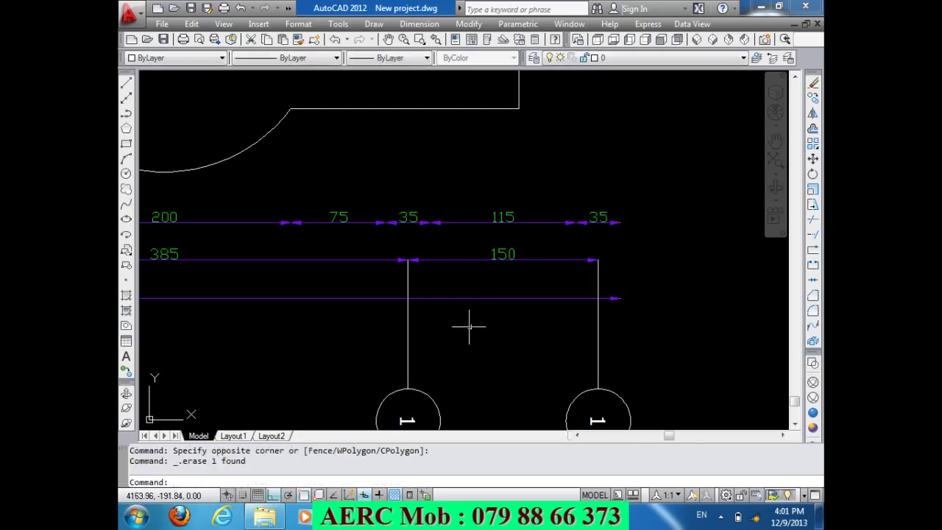
scroll(467, 324, down, 3)
scroll(441, 353, down, 2)
scroll(438, 371, down, 2)
scroll(378, 370, up, 2)
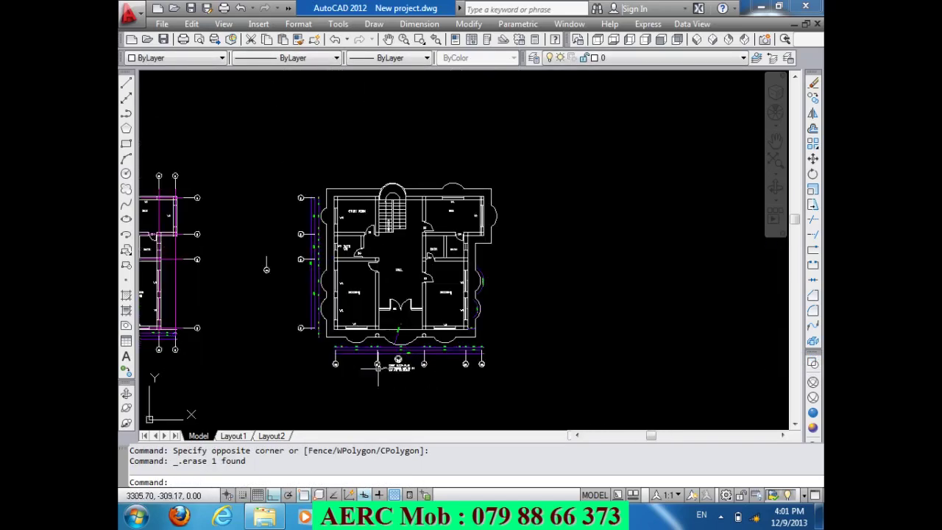
- Window-select and delete the leftover grid tag beside the plan
click(287, 285)
click(259, 257)
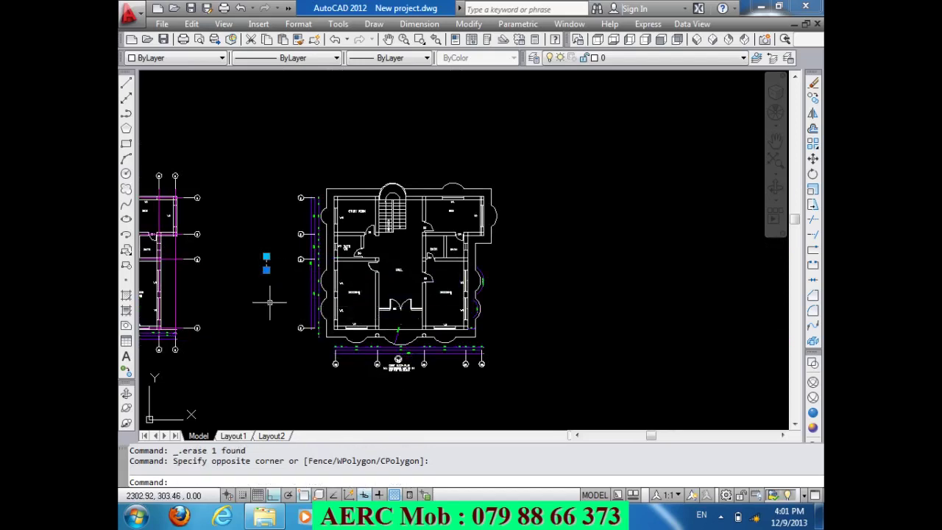
key(Delete)
scroll(299, 259, up, 2)
scroll(299, 259, up, 2)
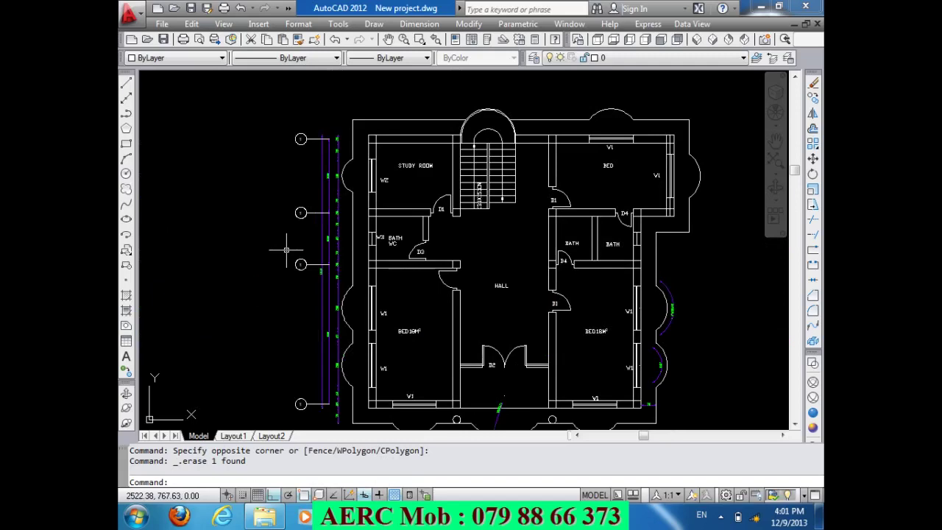
scroll(282, 246, down, 2)
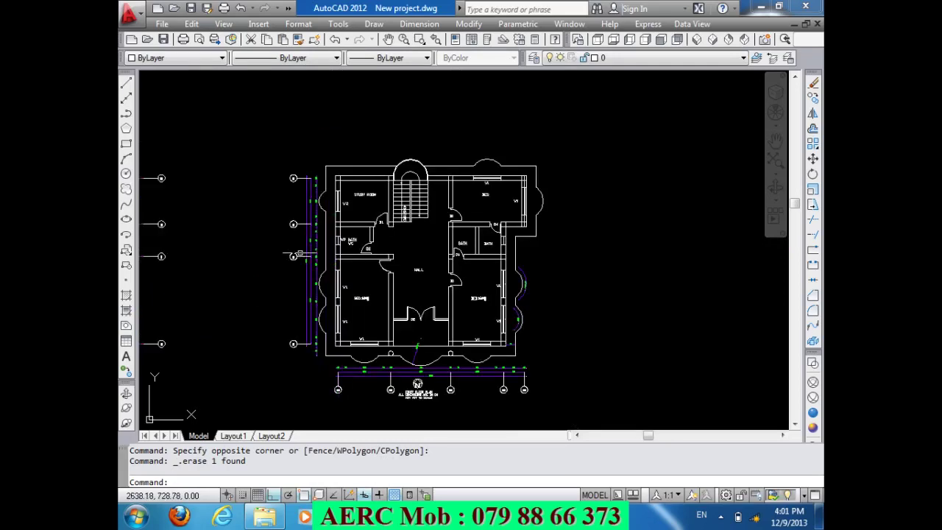
scroll(515, 349, up, 1)
scroll(515, 349, up, 2)
scroll(514, 349, down, 2)
text(L)
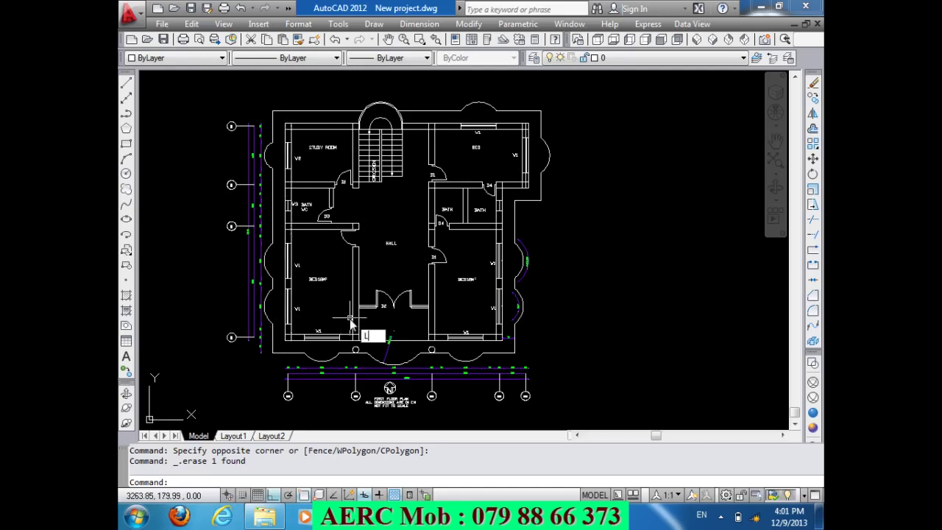
- Draw the top grid line from the top dimension end, extending 50 units past the right wall
key(Return)
scroll(276, 142, up, 5)
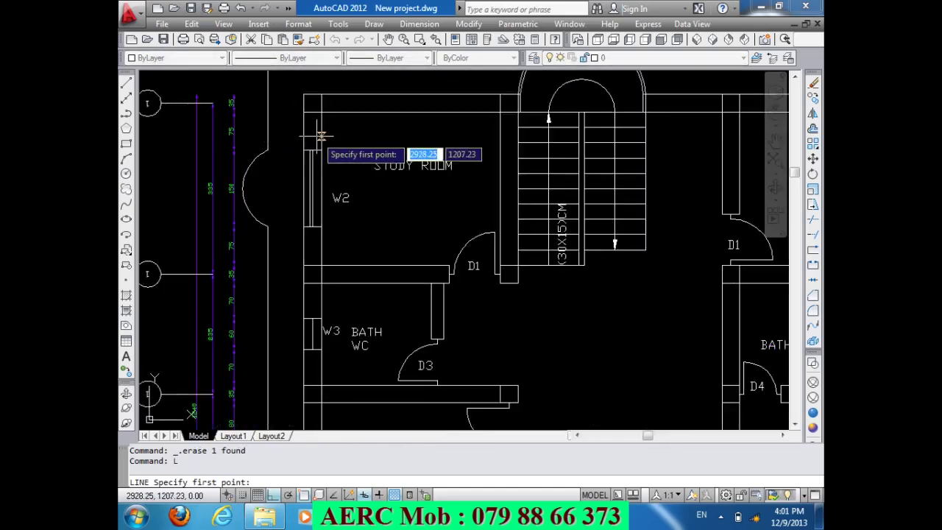
scroll(221, 118, up, 2)
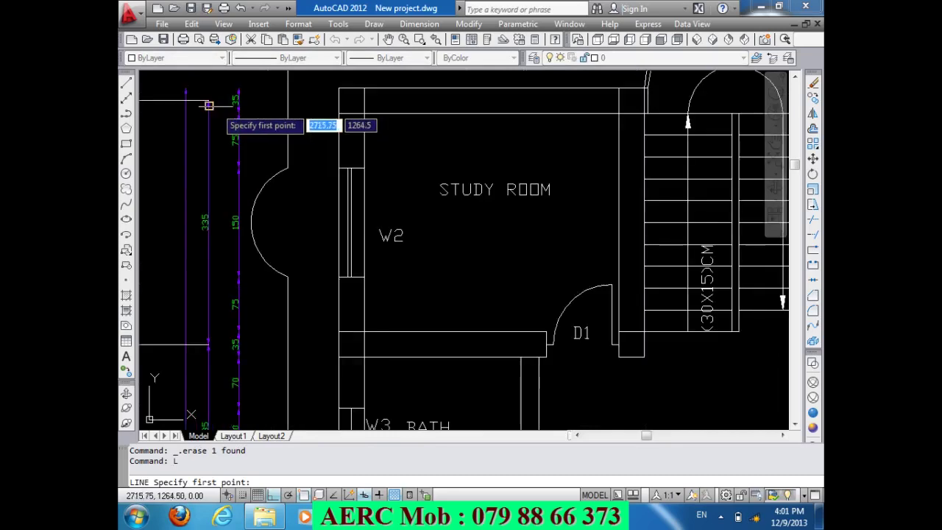
scroll(225, 96, up, 3)
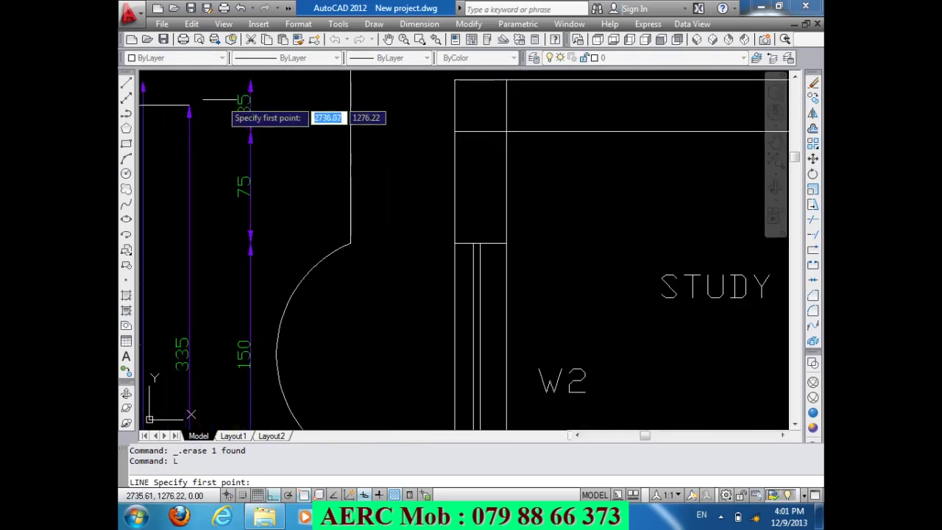
click(188, 105)
scroll(189, 104, down, 3)
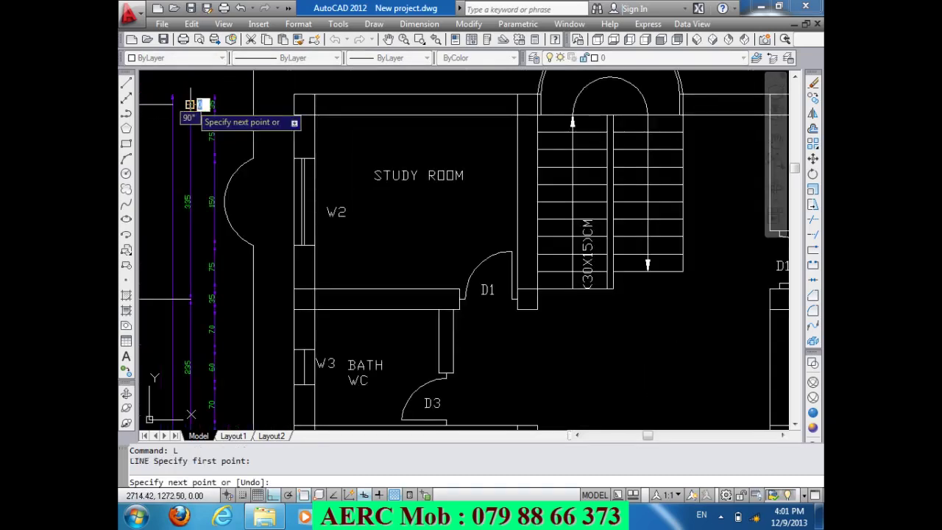
scroll(189, 103, down, 4)
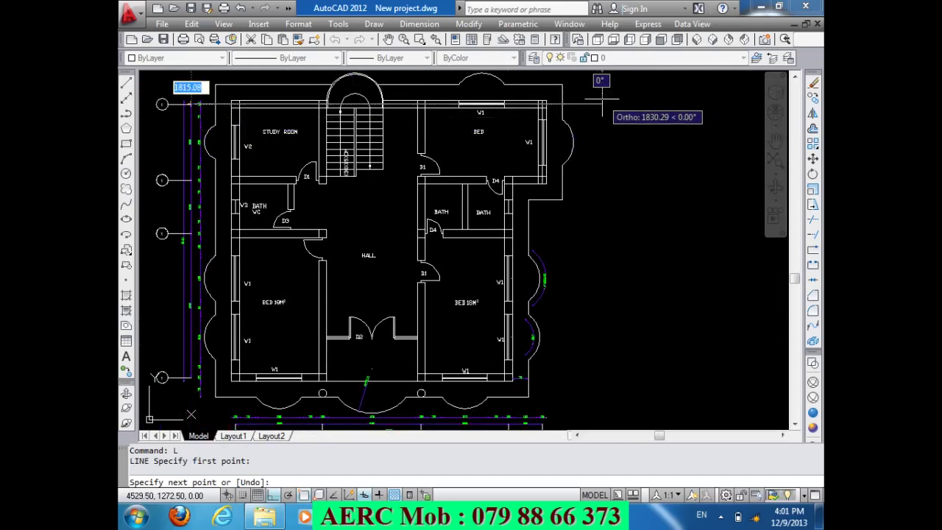
click(562, 104)
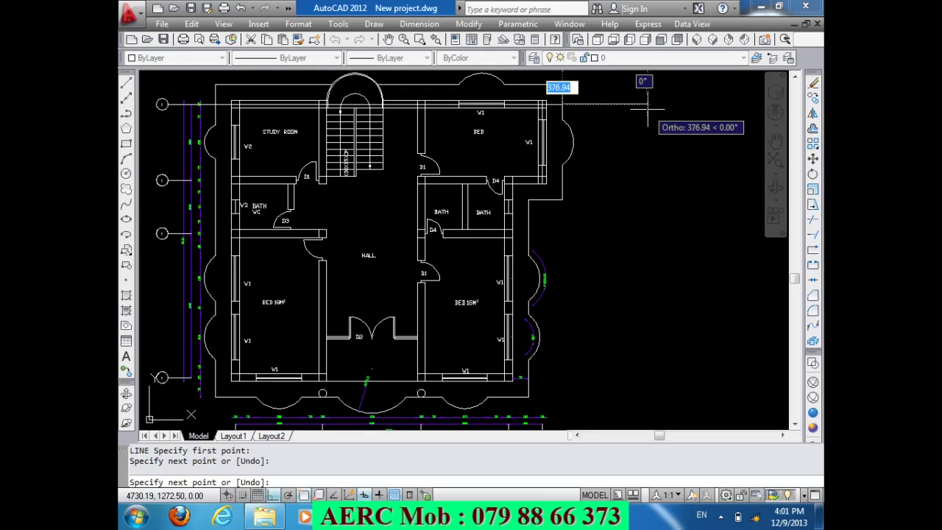
text(50)
key(Return)
key(Return)
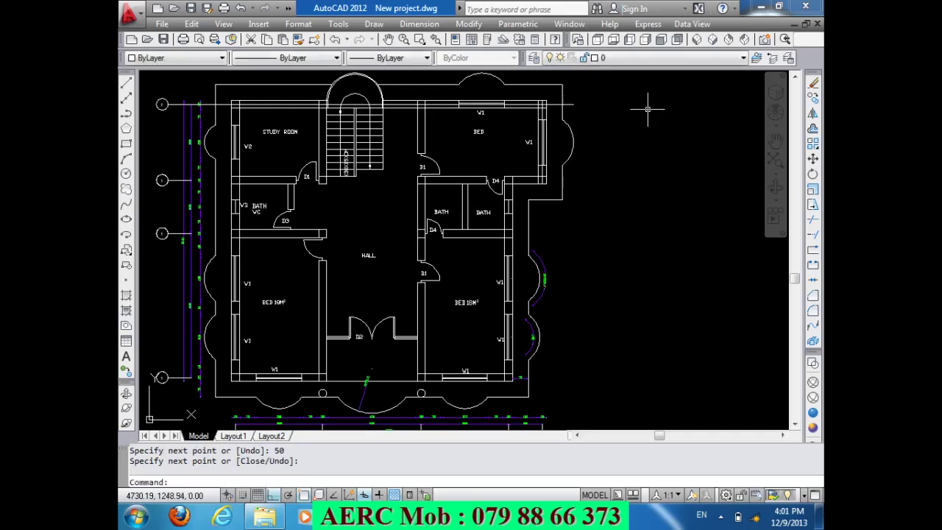
scroll(643, 119, down, 2)
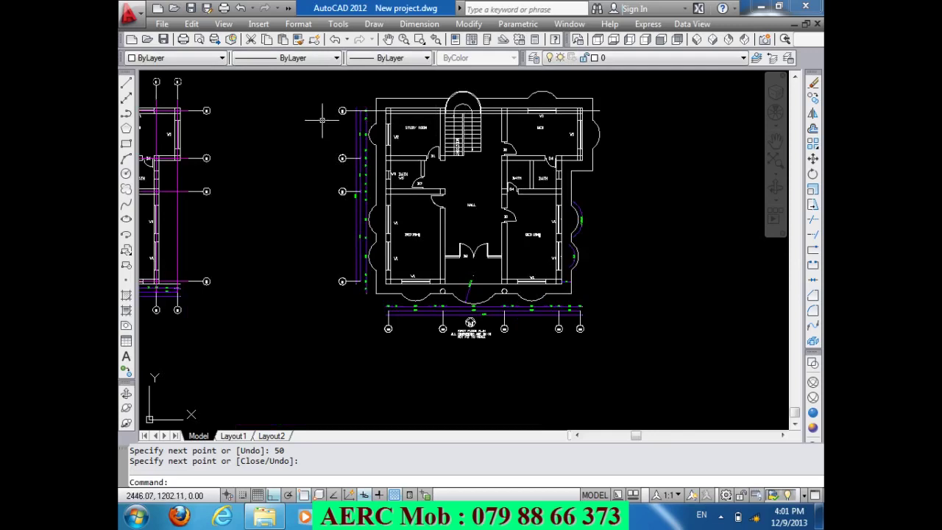
scroll(633, 96, up, 3)
text(C)
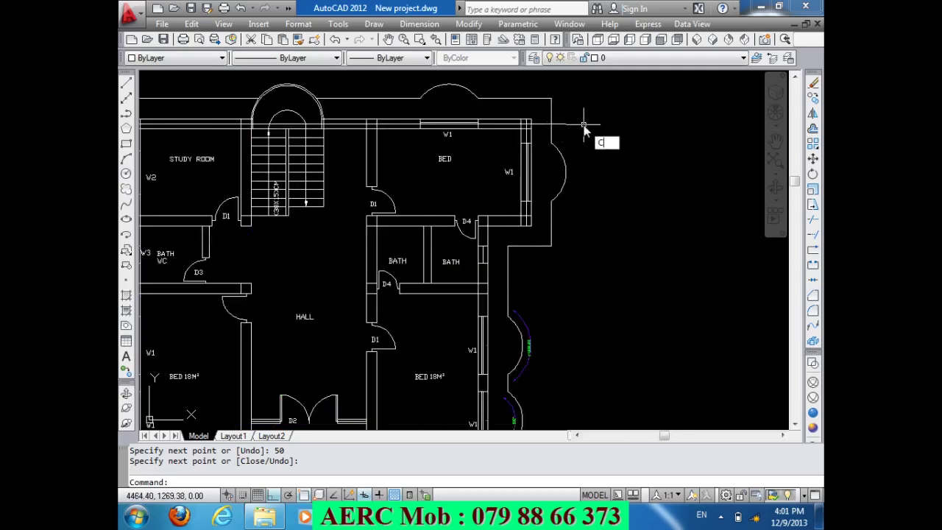
- Join the top grid line and its short extension into a single line
text(o)
key(Return)
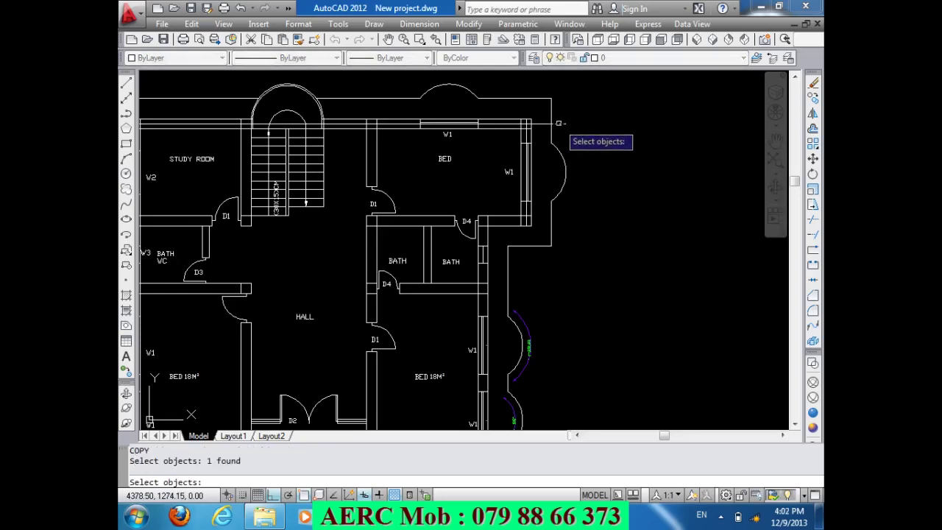
click(546, 124)
key(Return)
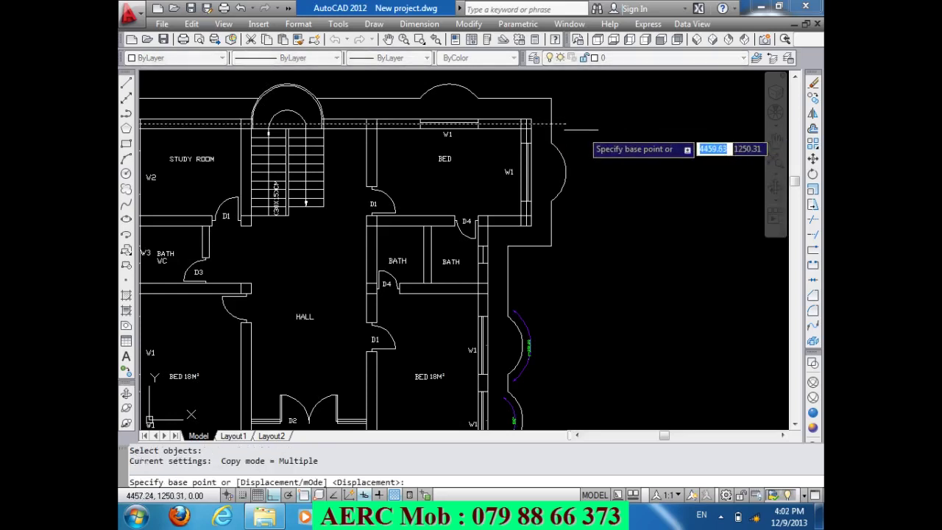
key(Escape)
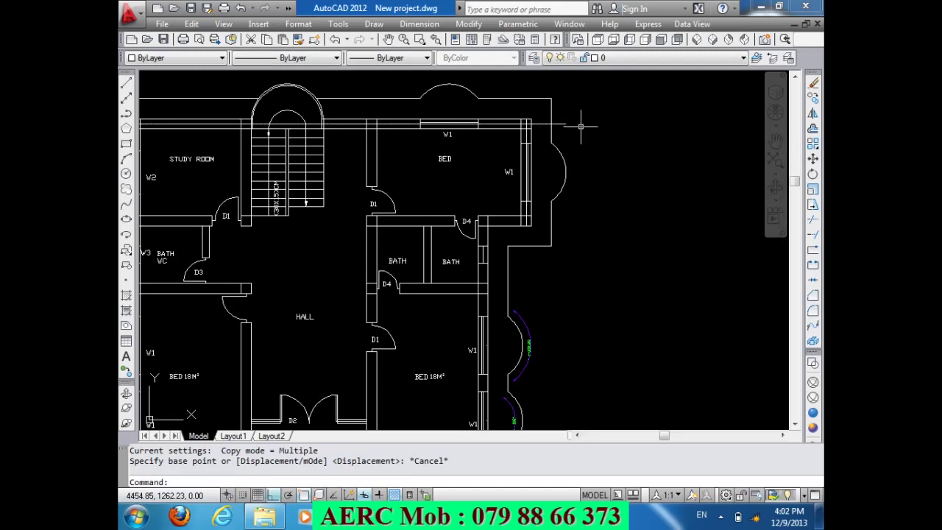
key(Return)
click(556, 125)
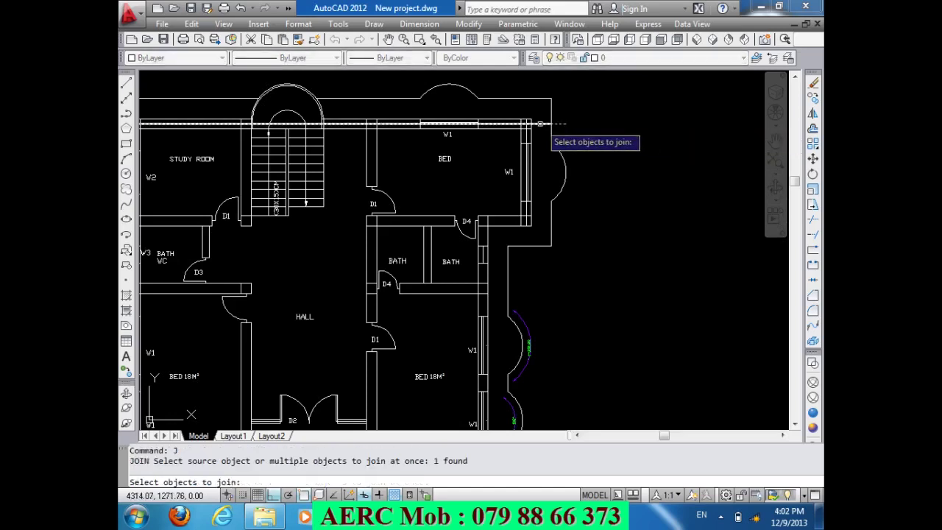
click(555, 127)
key(Return)
click(566, 123)
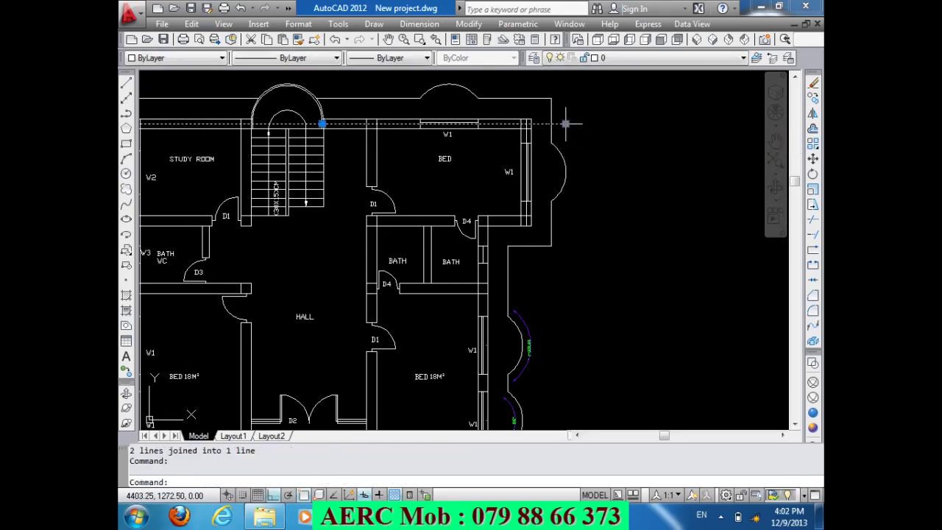
key(Escape)
scroll(650, 122, down, 1)
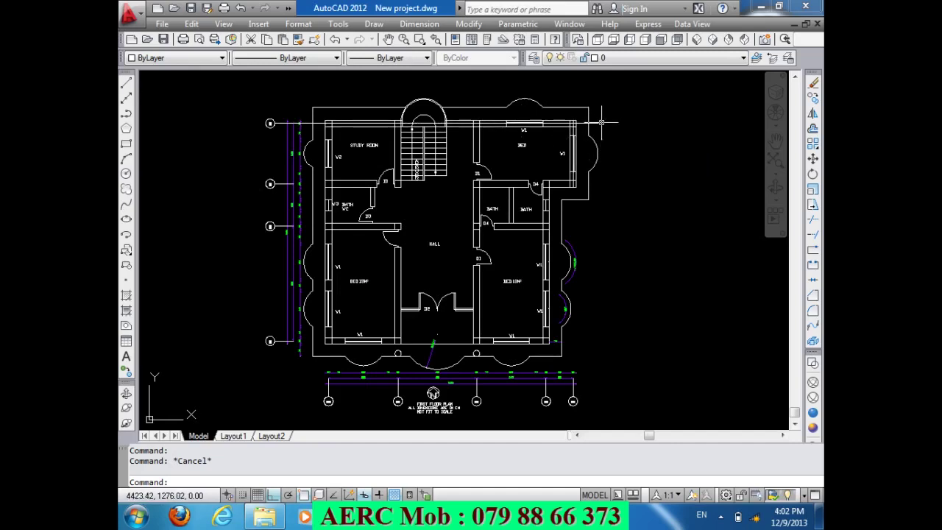
- Copy the top grid line down to the two lower left-side grid tags with CO
scroll(286, 118, up, 5)
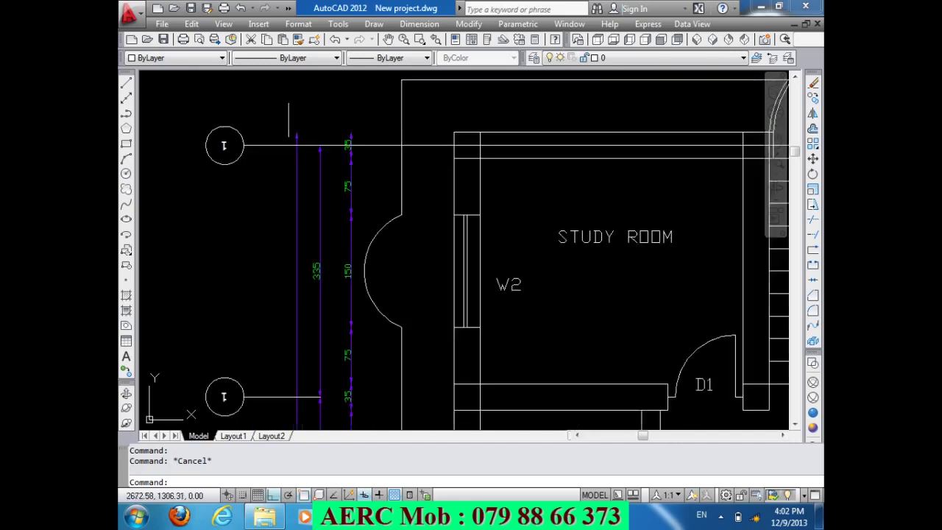
text(co)
key(Return)
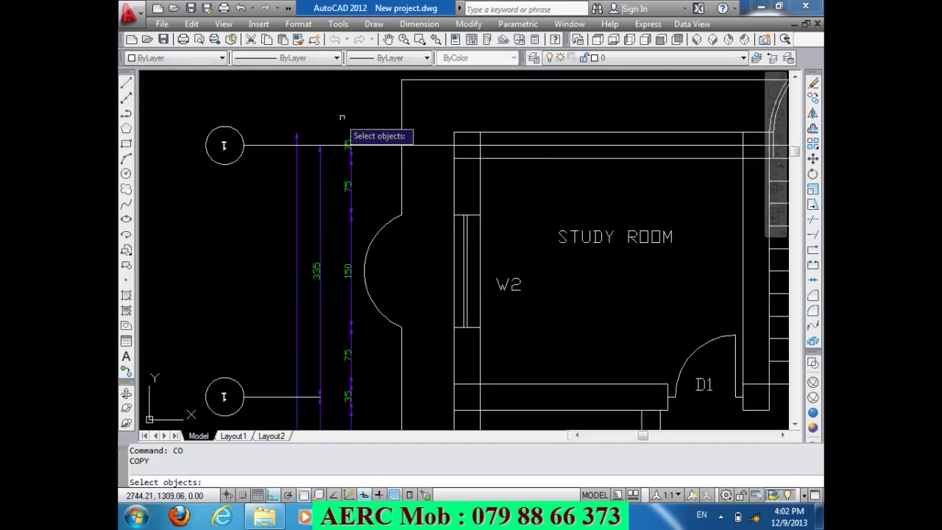
click(409, 145)
scroll(307, 148, up, 5)
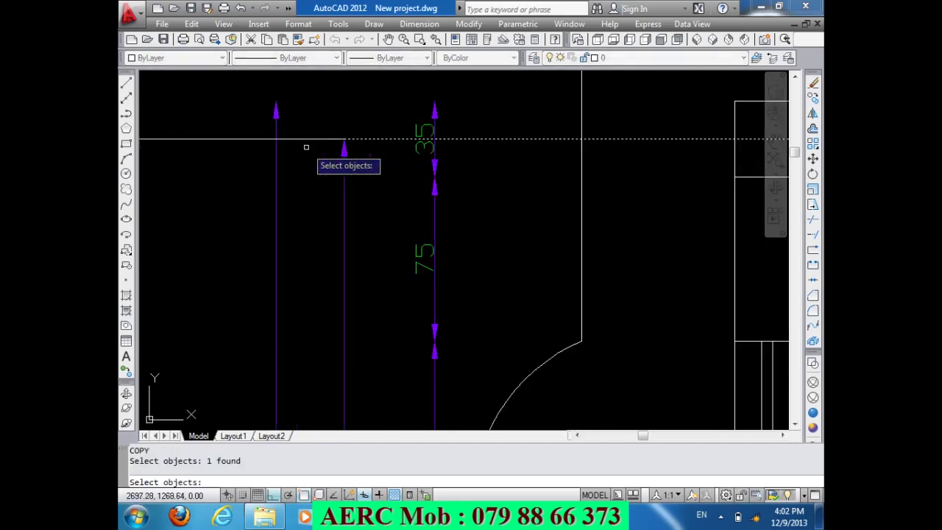
key(Return)
click(346, 137)
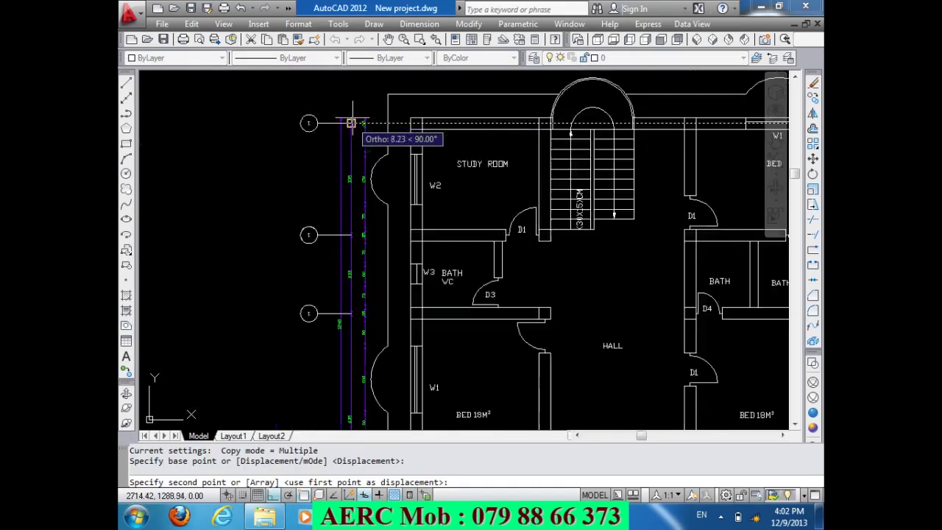
scroll(343, 133, down, 5)
scroll(335, 221, up, 5)
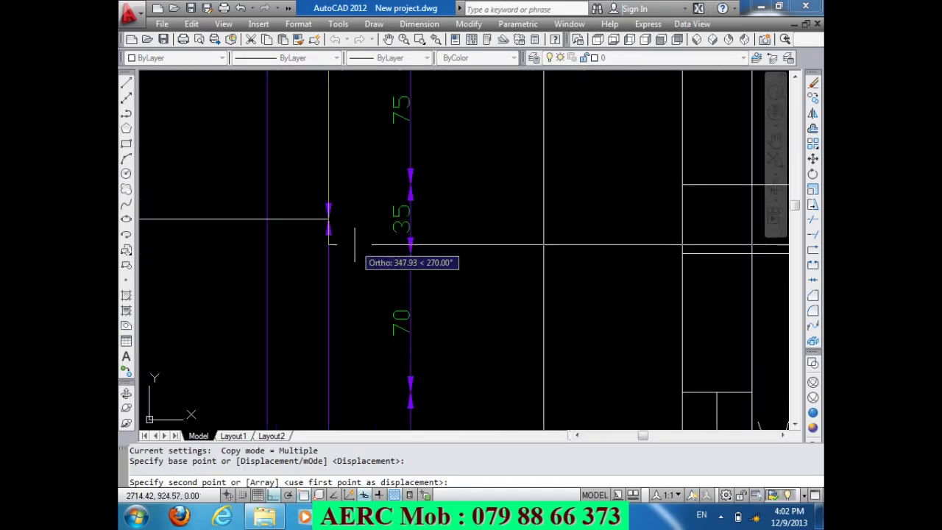
click(327, 219)
scroll(379, 213, down, 5)
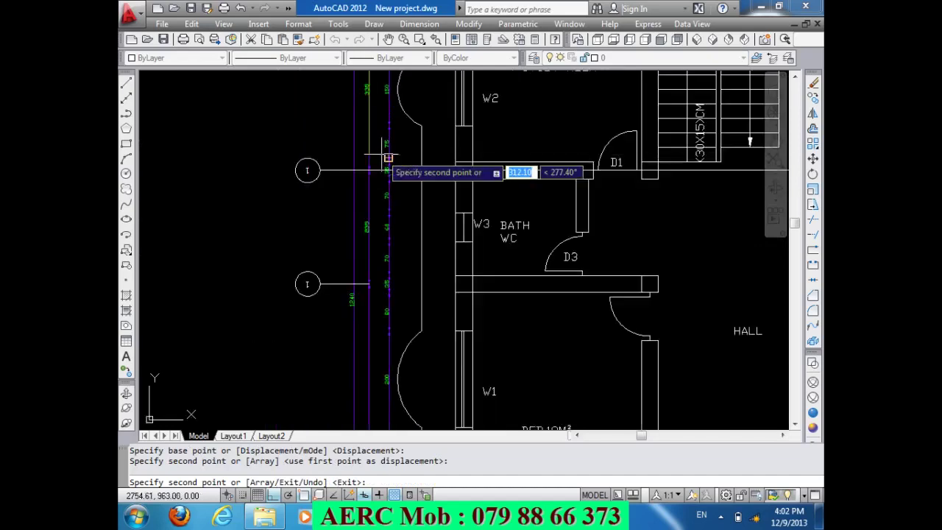
scroll(356, 287, up, 5)
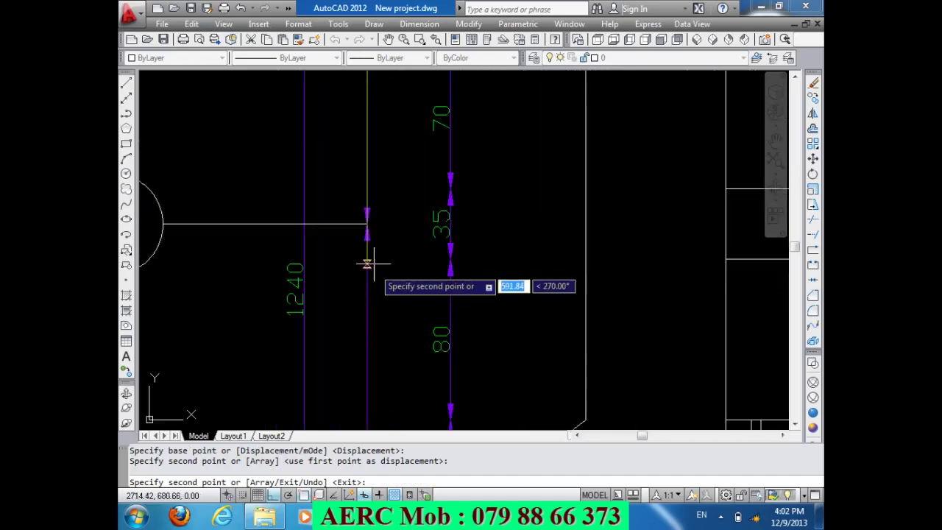
click(366, 221)
scroll(390, 193, down, 5)
scroll(417, 371, up, 5)
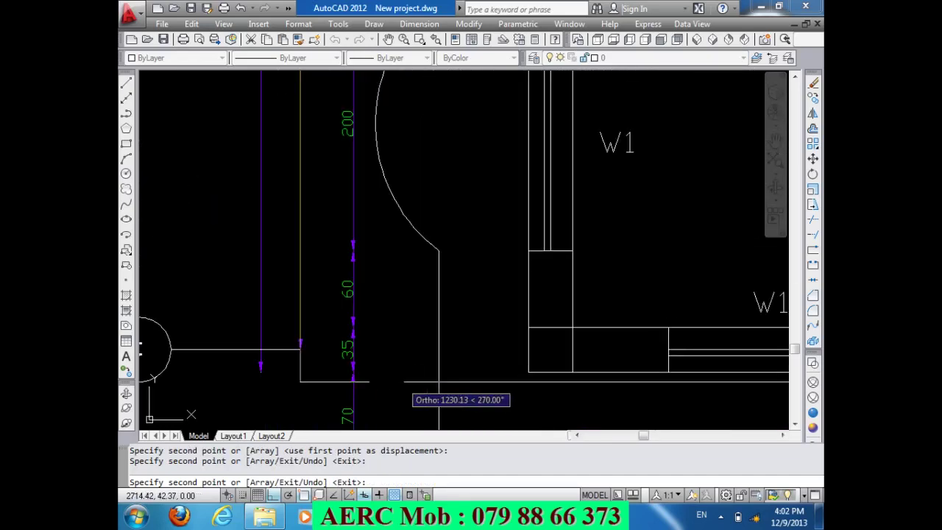
scroll(300, 350, down, 5)
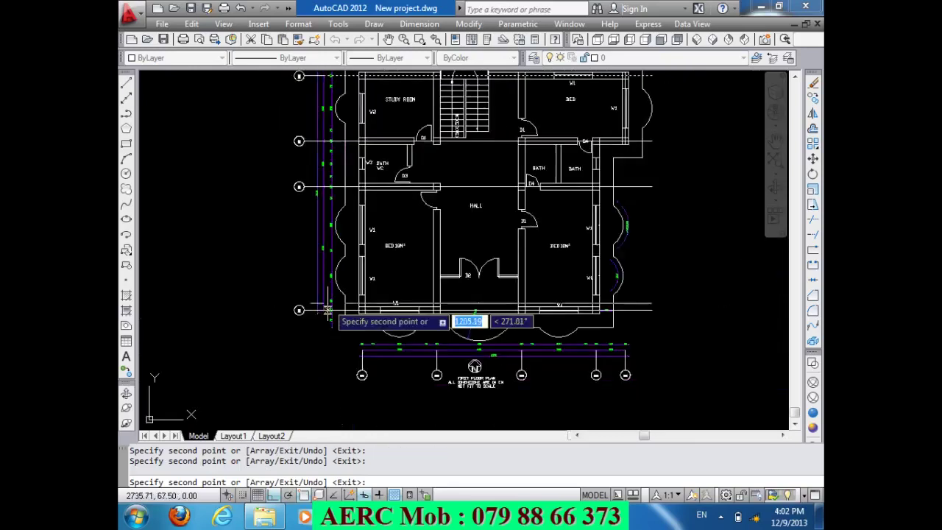
key(Return)
scroll(557, 271, down, 3)
scroll(557, 271, down, 1)
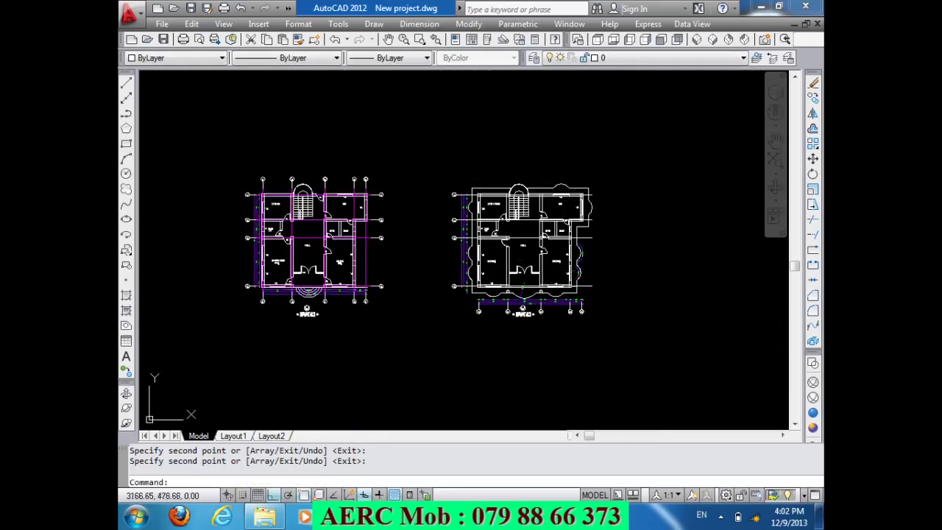
scroll(494, 246, up, 2)
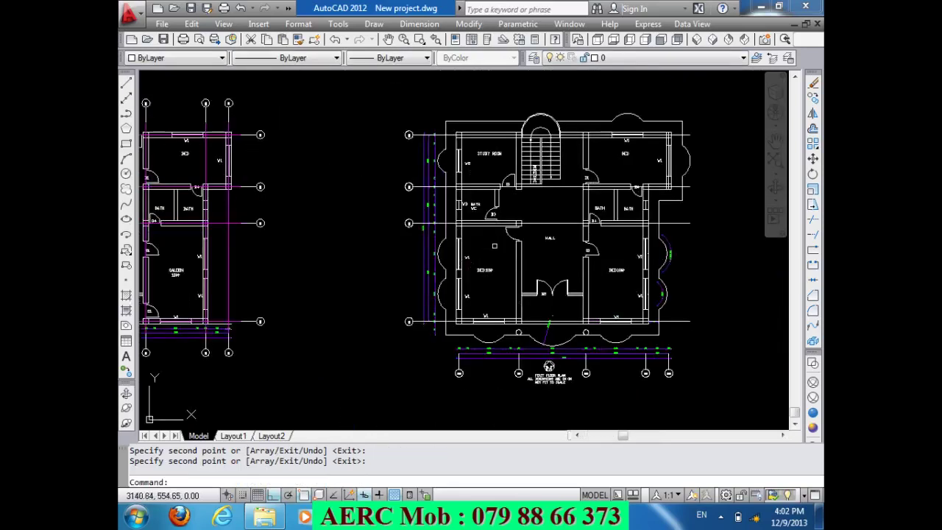
- Match the left plan's magenta grid style onto a horizontal grid line
click(297, 40)
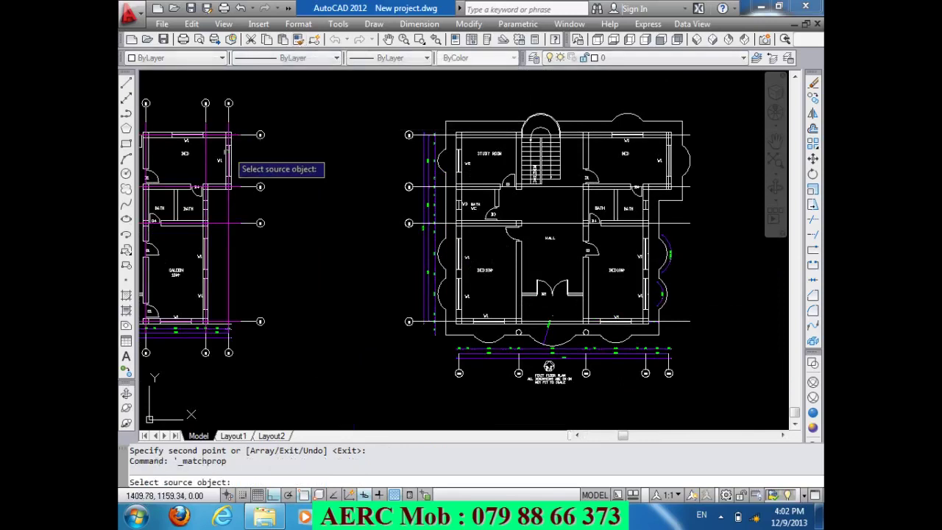
click(228, 215)
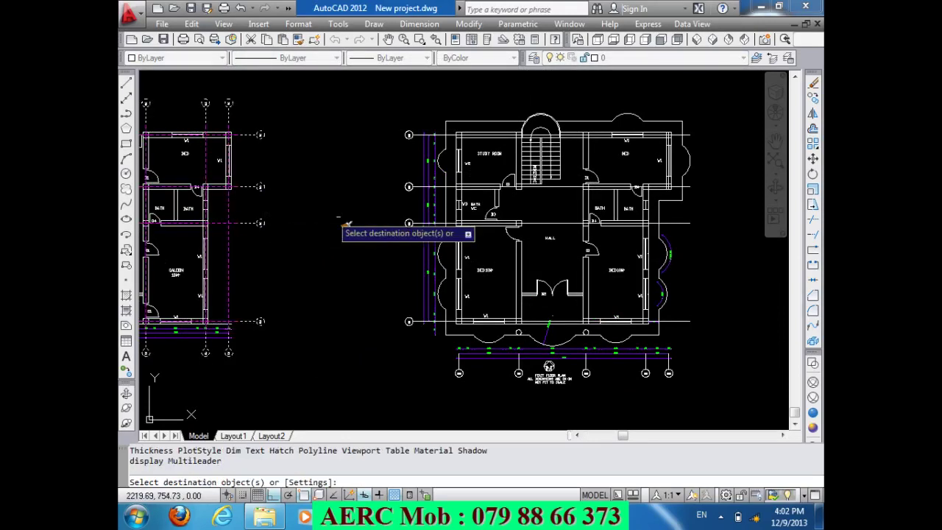
click(453, 189)
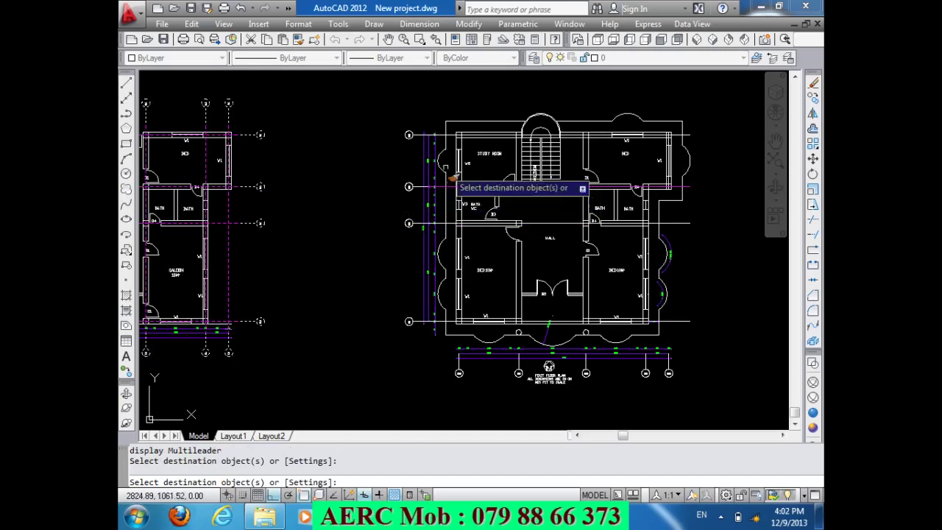
scroll(498, 198, up, 5)
scroll(523, 183, down, 4)
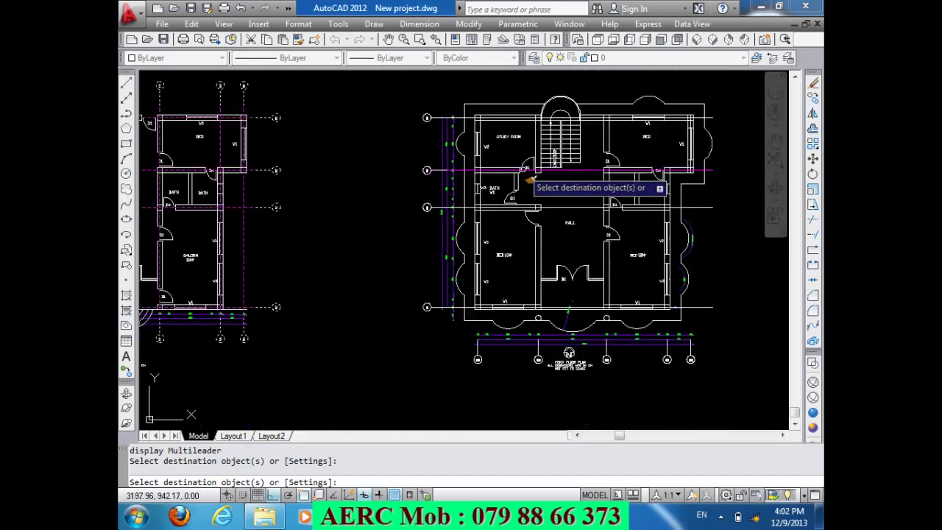
scroll(479, 176, up, 6)
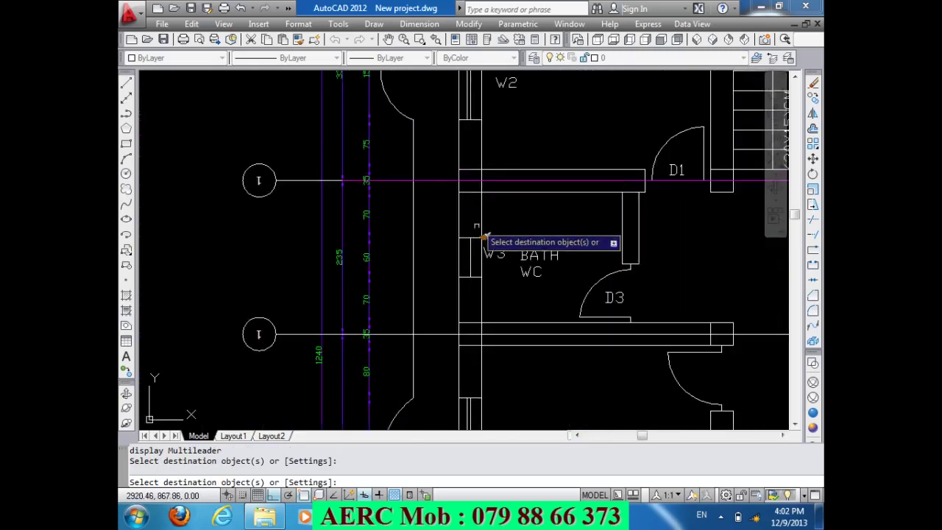
scroll(482, 232, down, 2)
scroll(485, 221, down, 2)
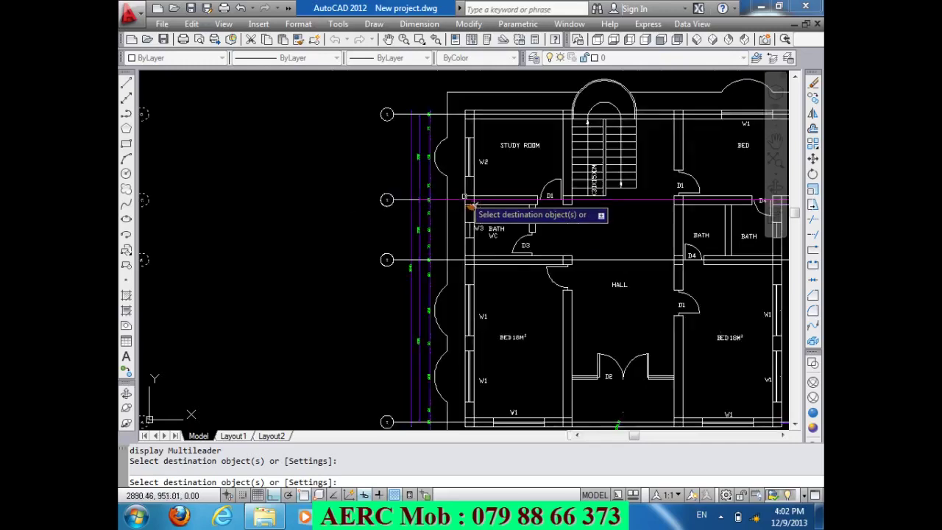
- Match magenta onto the top, next and bottom grid lines, then select the hall grid line
click(457, 114)
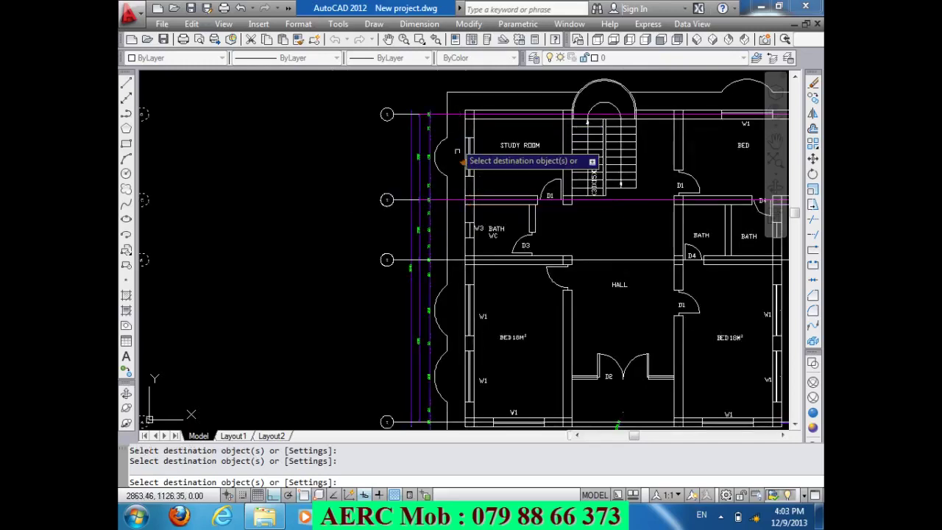
click(454, 258)
scroll(460, 265, down, 1)
scroll(456, 294, up, 2)
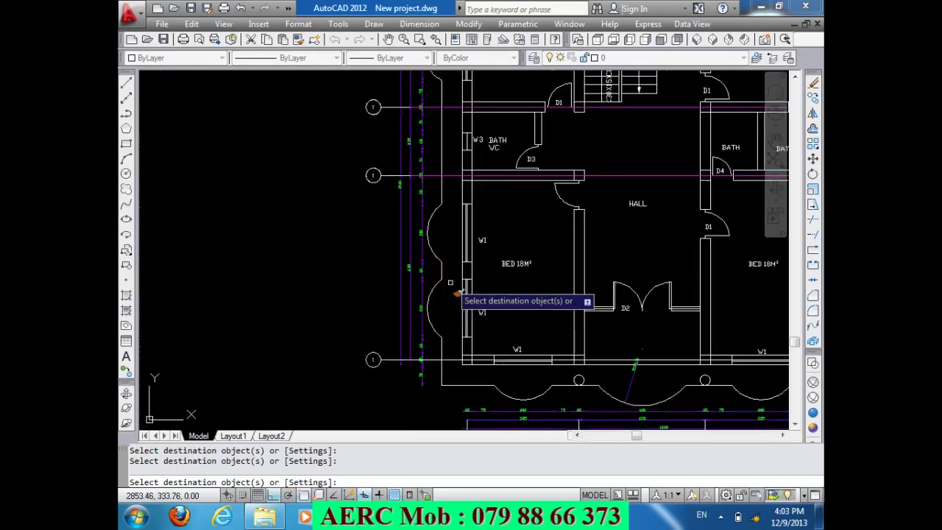
click(452, 361)
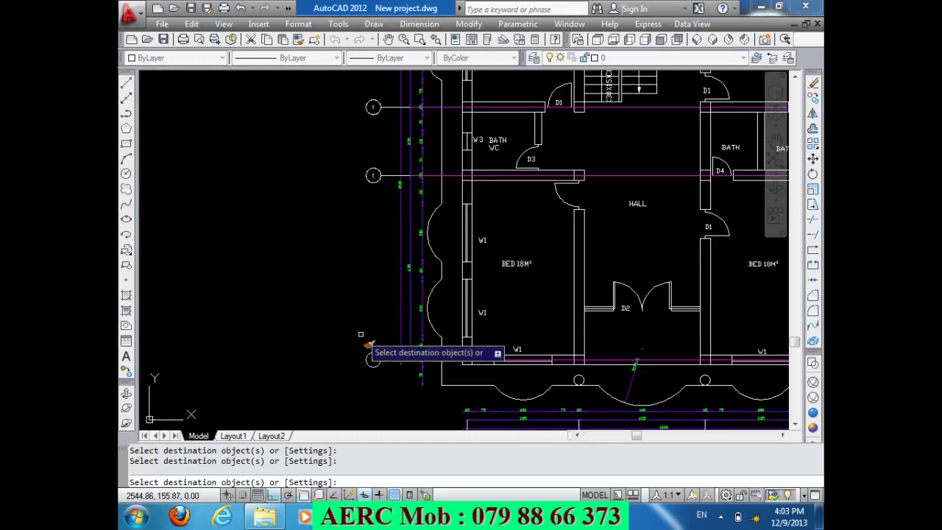
key(Return)
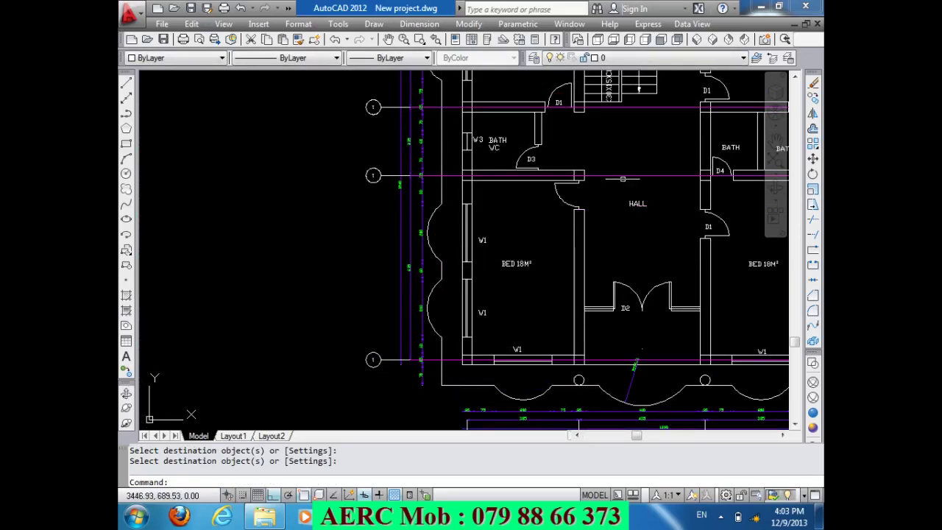
click(622, 177)
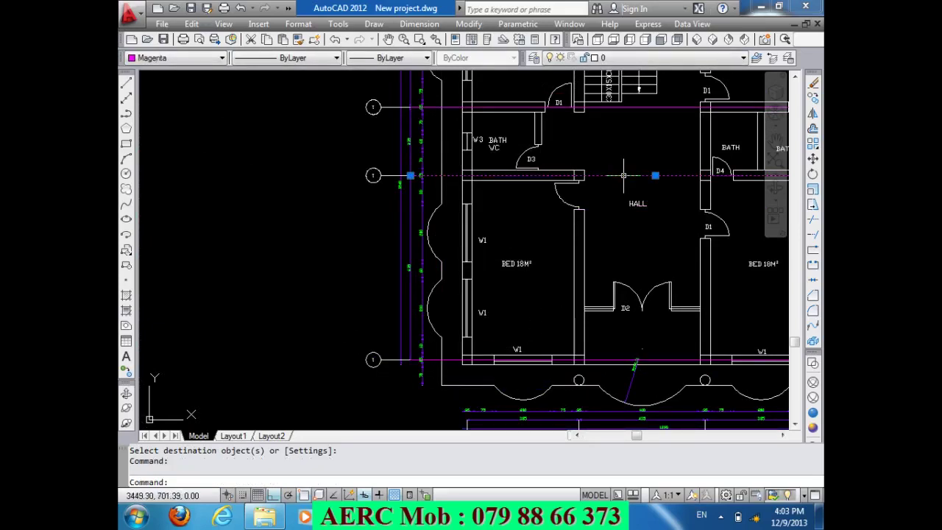
- Give the selected hall grid line the dashed ACAD_ISO linetype
click(335, 59)
click(284, 94)
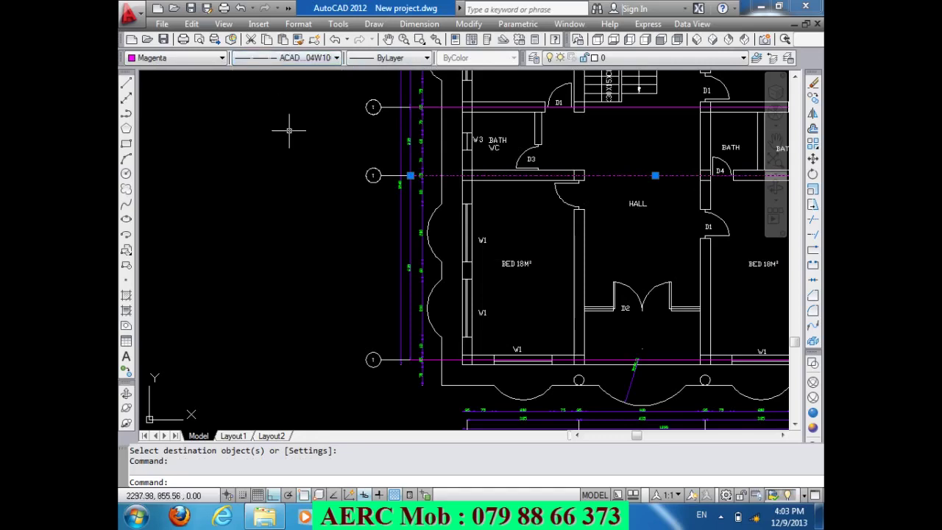
key(Escape)
key(Escape)
scroll(595, 166, up, 2)
scroll(665, 180, up, 2)
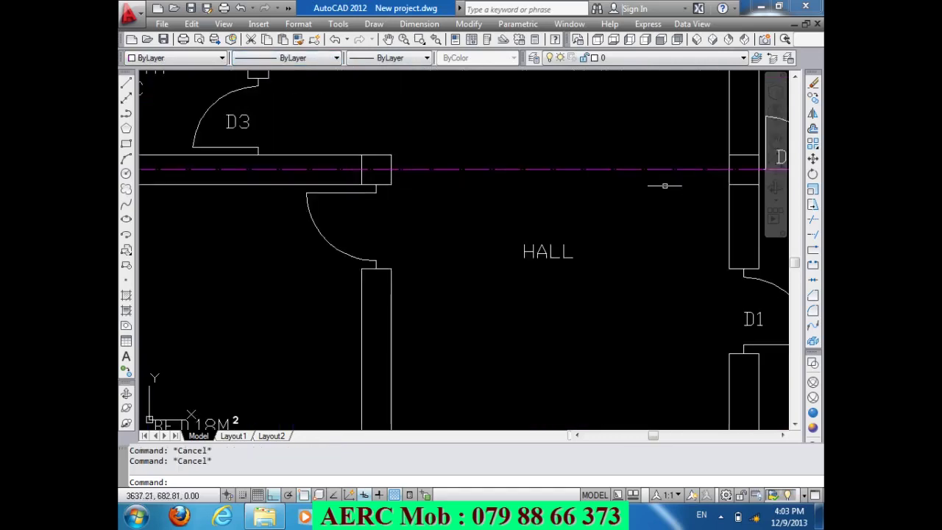
scroll(647, 187, down, 3)
scroll(637, 192, down, 2)
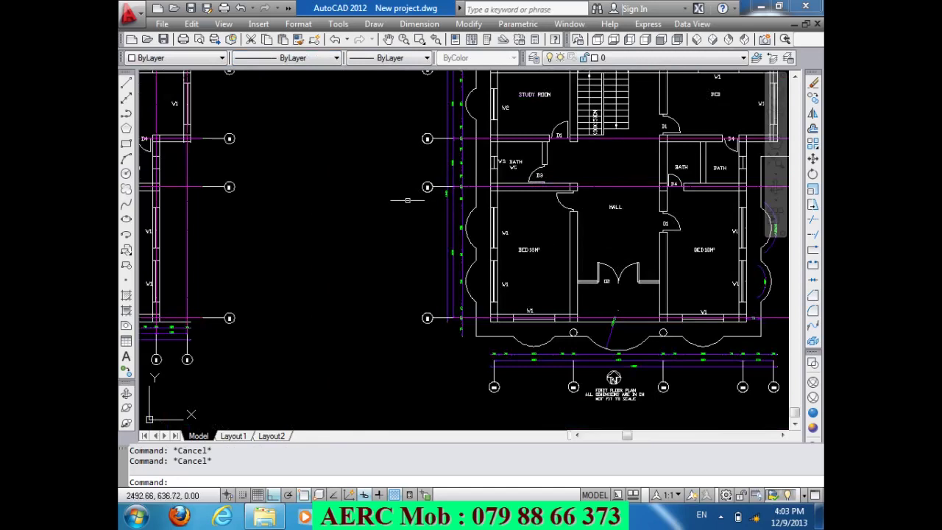
- Match the dashed magenta style from the hall line onto two more grid lines
click(300, 40)
click(610, 187)
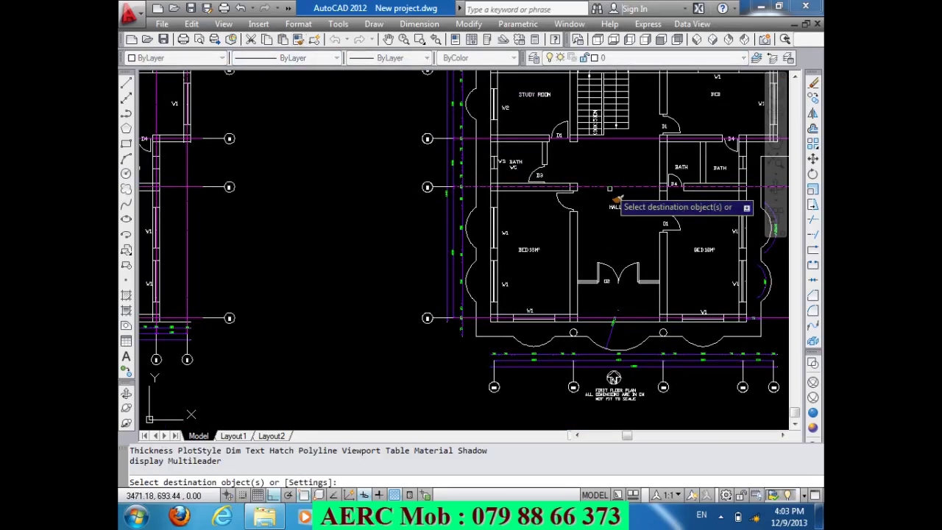
click(642, 152)
click(638, 157)
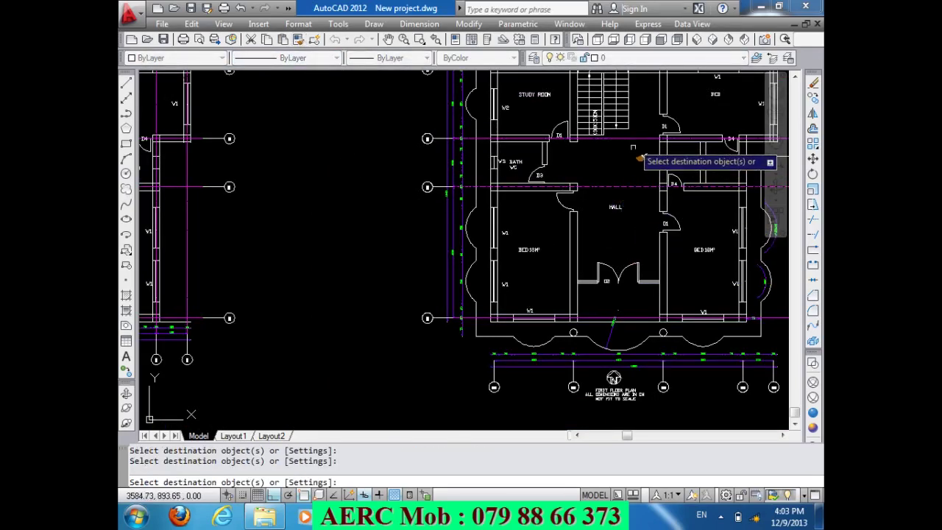
scroll(622, 162, up, 5)
scroll(595, 185, down, 3)
scroll(611, 139, up, 3)
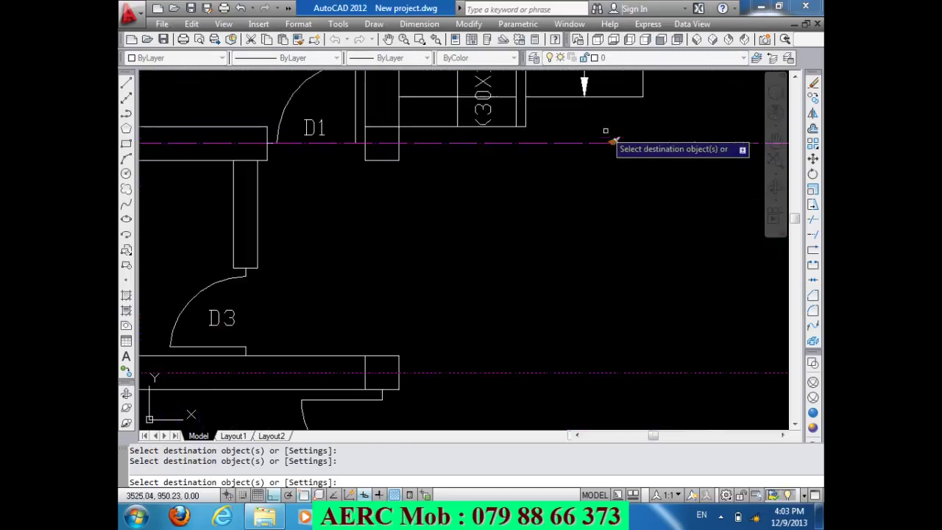
scroll(611, 140, down, 2)
scroll(610, 147, down, 2)
scroll(578, 353, up, 4)
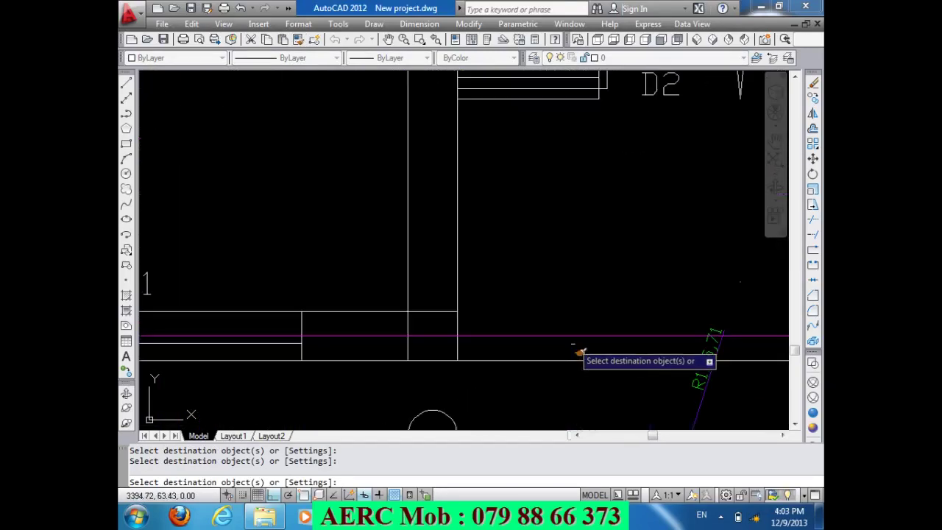
scroll(571, 338, down, 2)
scroll(567, 374, down, 2)
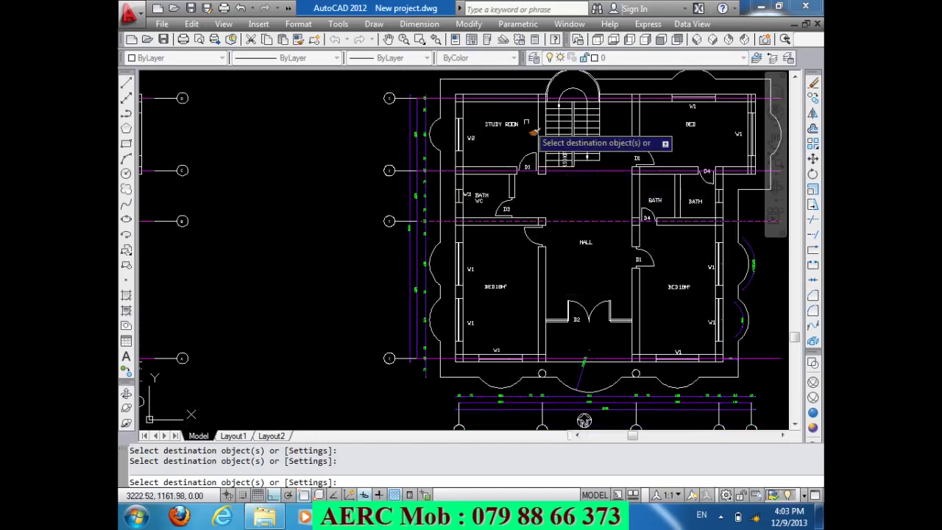
scroll(511, 92, up, 6)
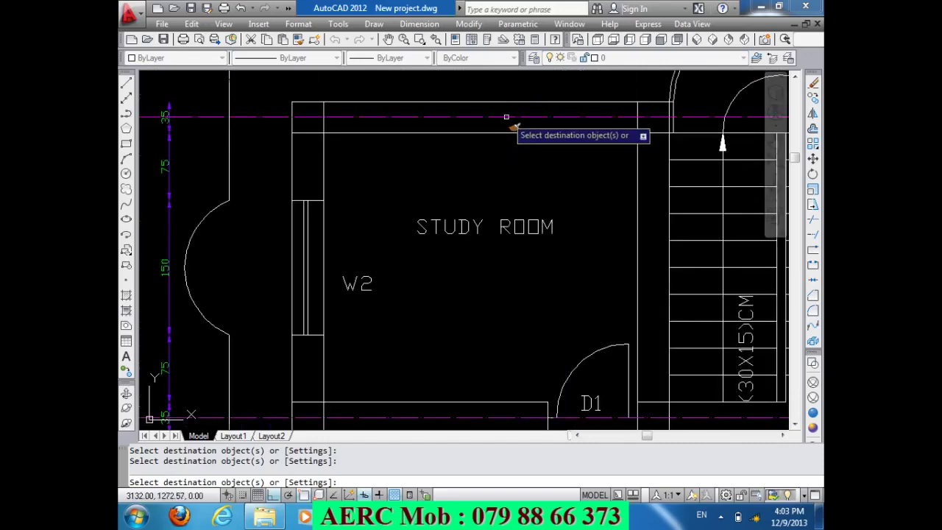
scroll(506, 117, down, 3)
scroll(461, 172, down, 3)
key(Escape)
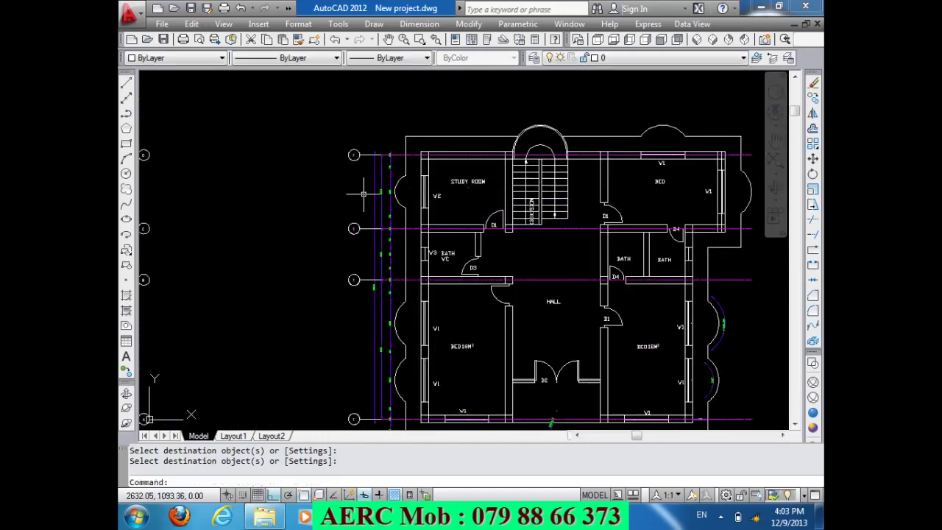
scroll(381, 172, down, 2)
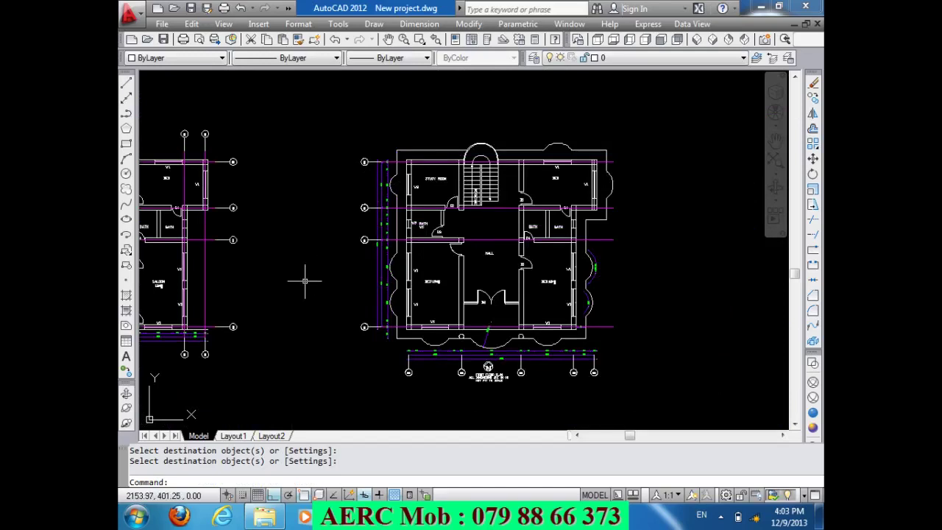
- Copy the four left grid bubbles to the right ends of the horizontal grid lines
text(c)
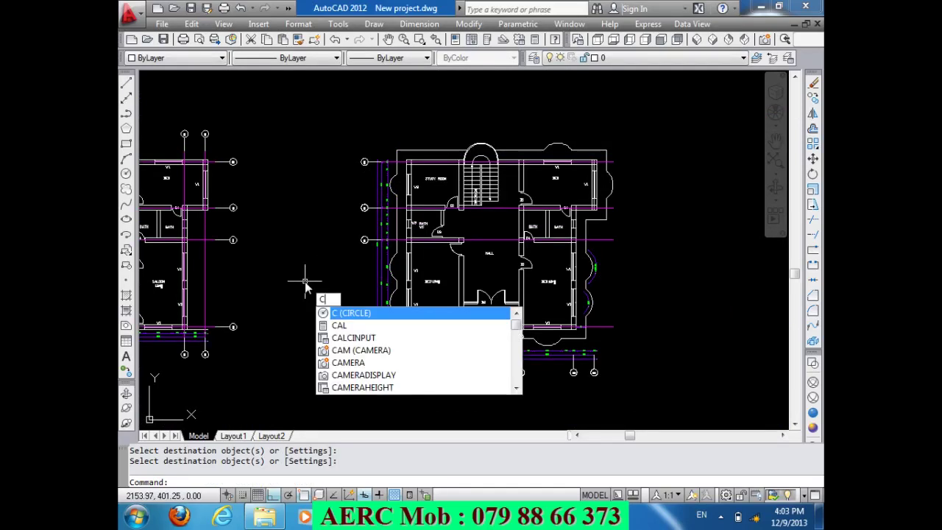
text(o)
key(Return)
click(367, 339)
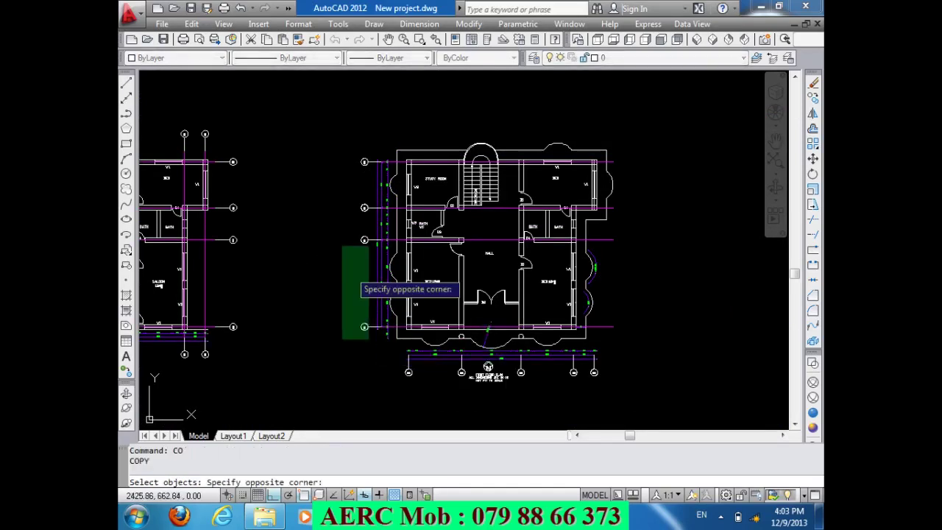
click(315, 146)
scroll(318, 307, up, 5)
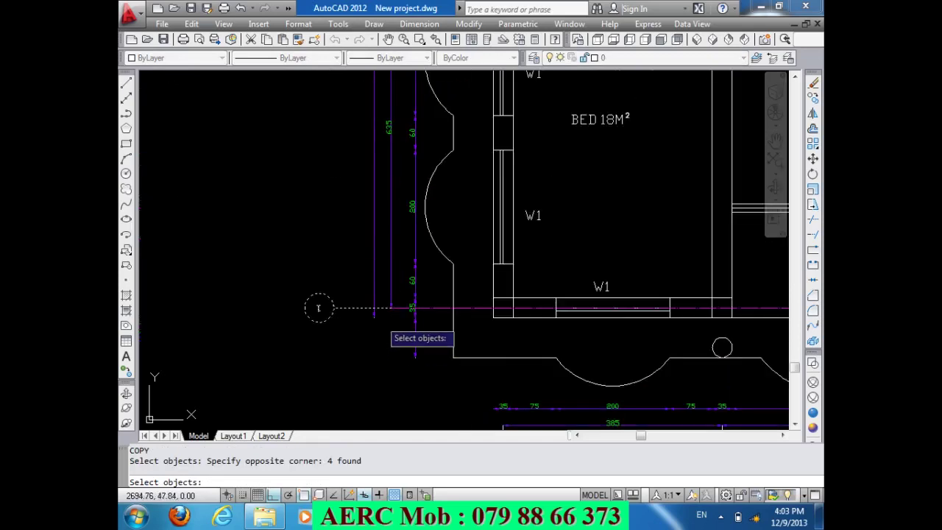
key(Return)
click(391, 306)
scroll(412, 307, down, 5)
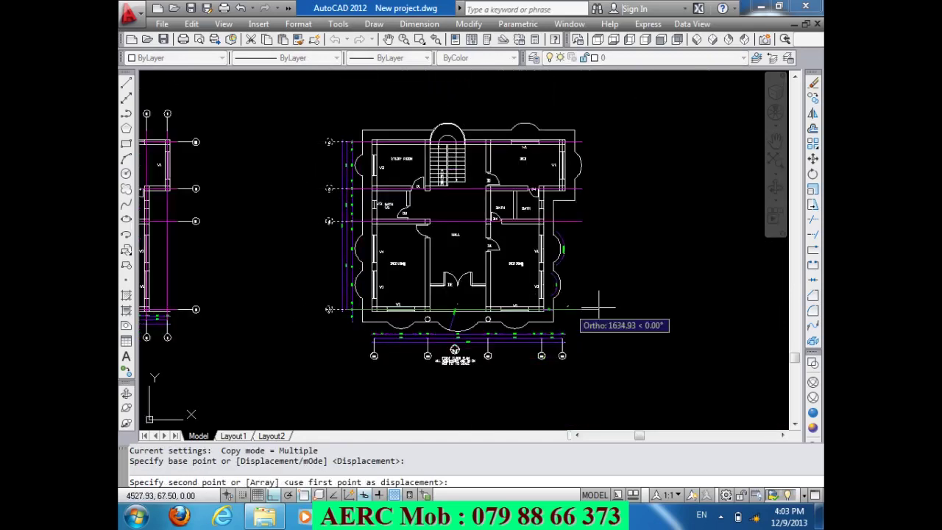
click(643, 306)
key(Return)
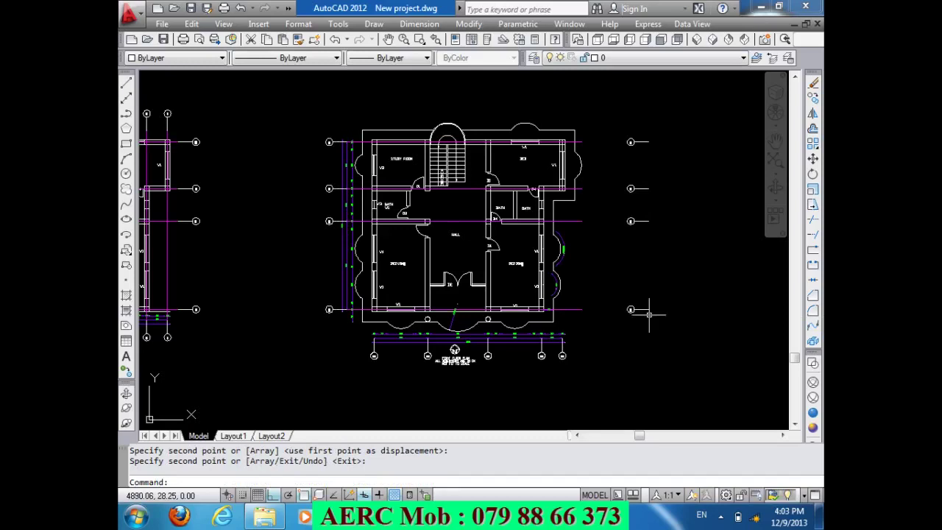
- Mirror the four right-side bubbles about a vertical axis, erasing the source objects
text(Mi)
key(Return)
click(687, 320)
click(618, 133)
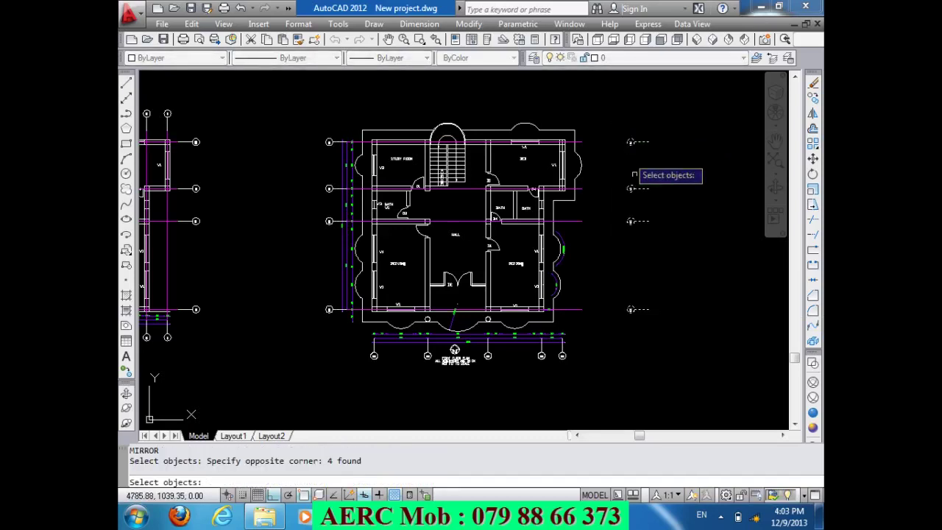
key(Return)
click(650, 323)
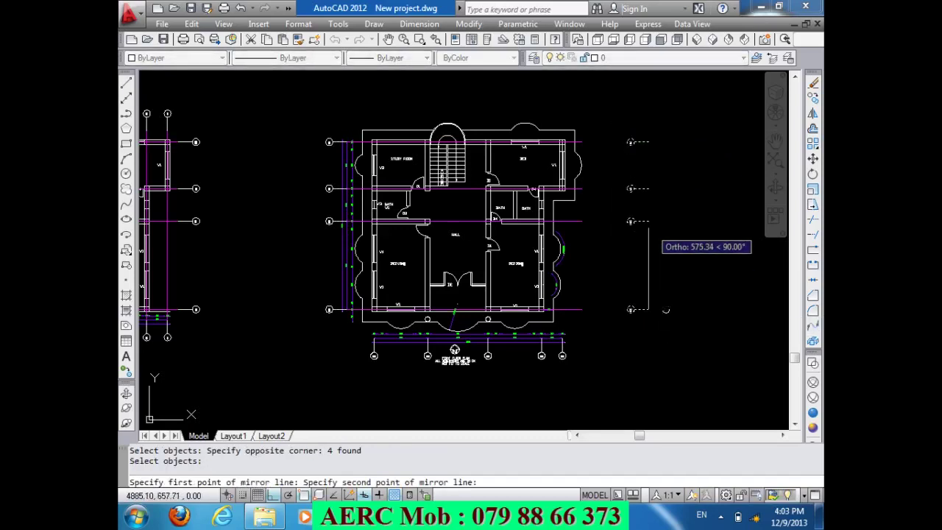
click(649, 220)
text(Y)
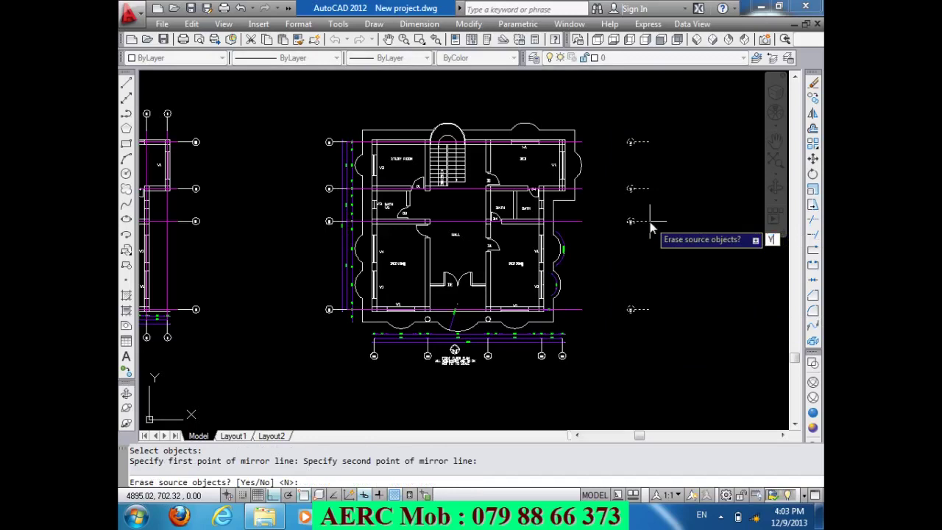
key(Return)
- Window-select the four right-side grid bubbles and delete them
scroll(688, 302, up, 4)
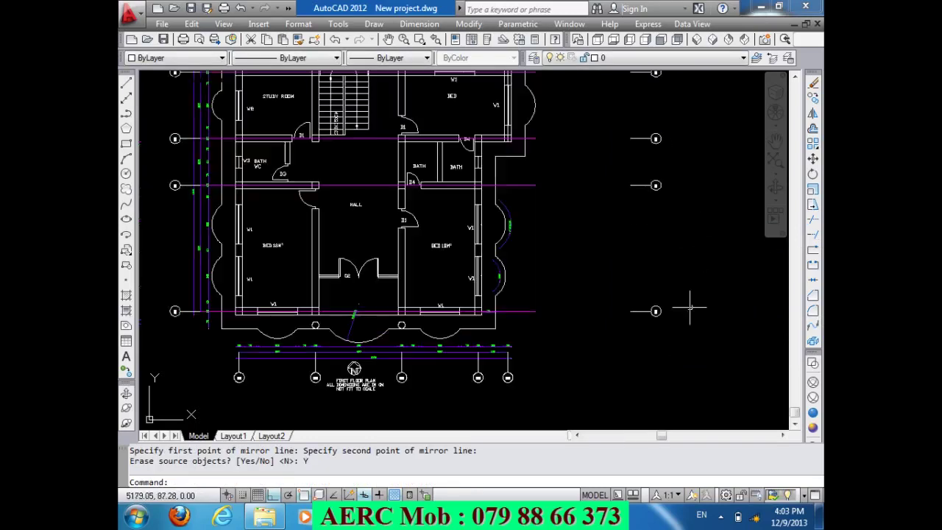
scroll(687, 301, up, 5)
scroll(687, 300, down, 9)
click(688, 314)
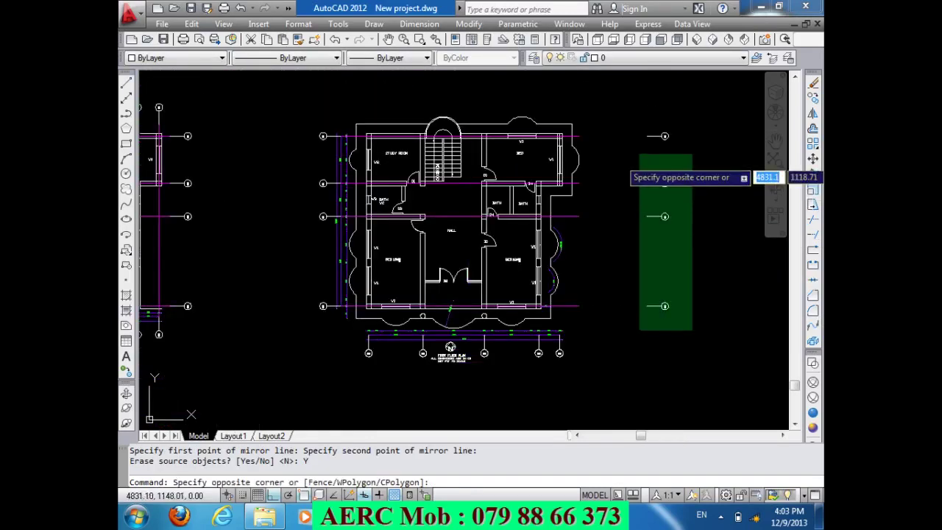
click(638, 129)
key(Delete)
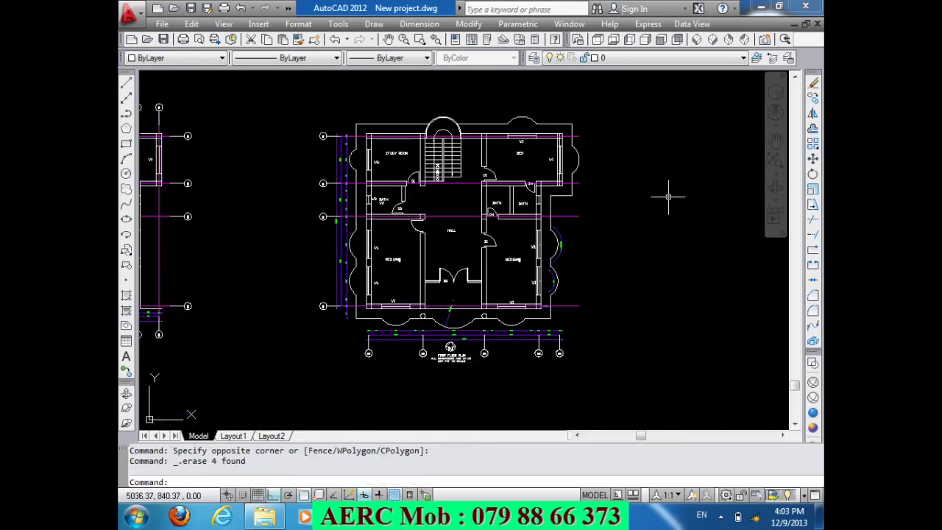
- Relabel the first two bottom grid bubbles 1 and 2 with 0° text rotation
scroll(360, 356, up, 4)
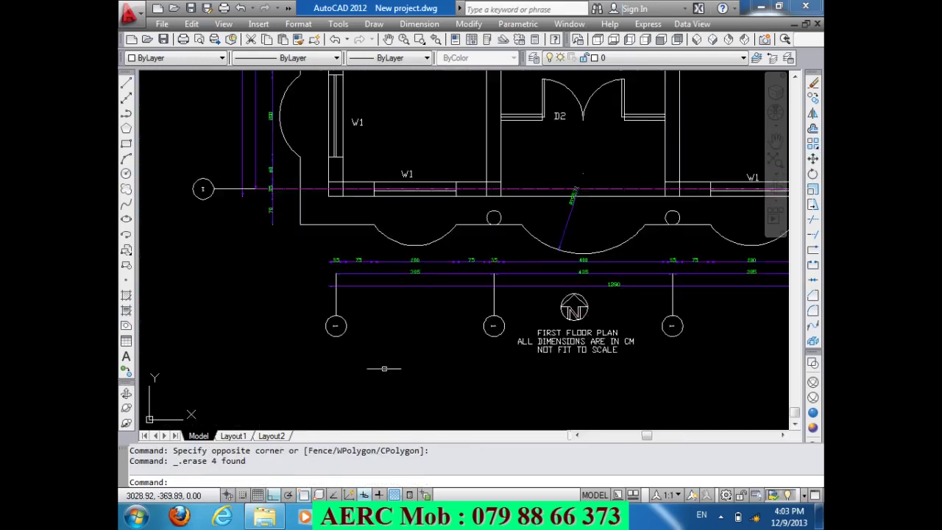
scroll(331, 342, up, 2)
double_click(314, 309)
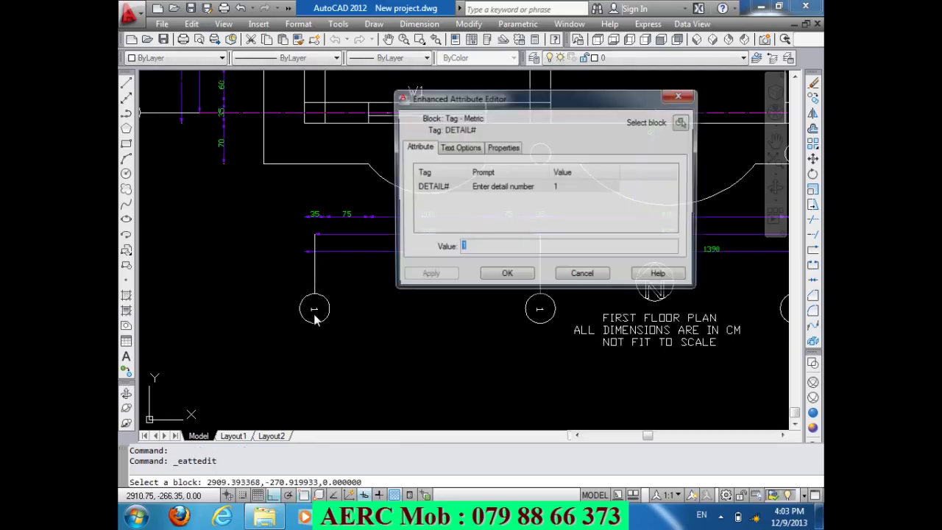
click(459, 148)
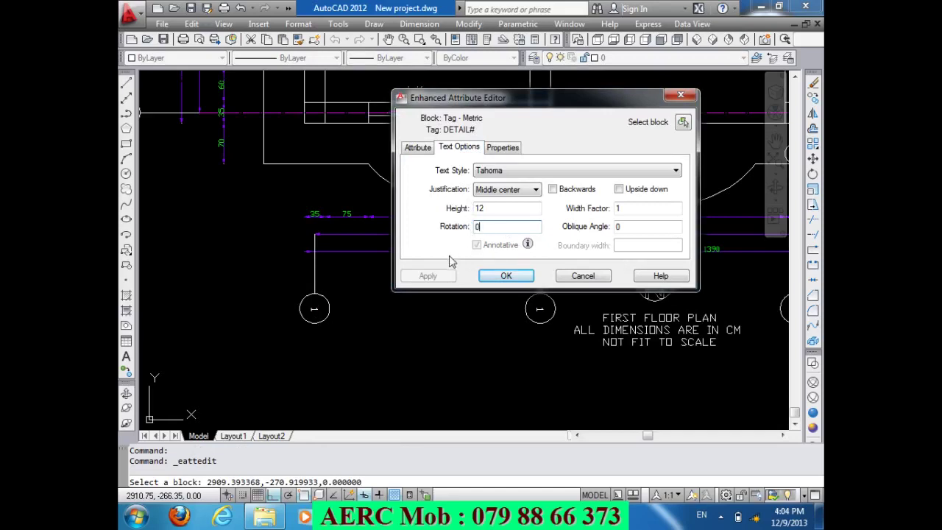
click(506, 278)
click(540, 308)
text(2)
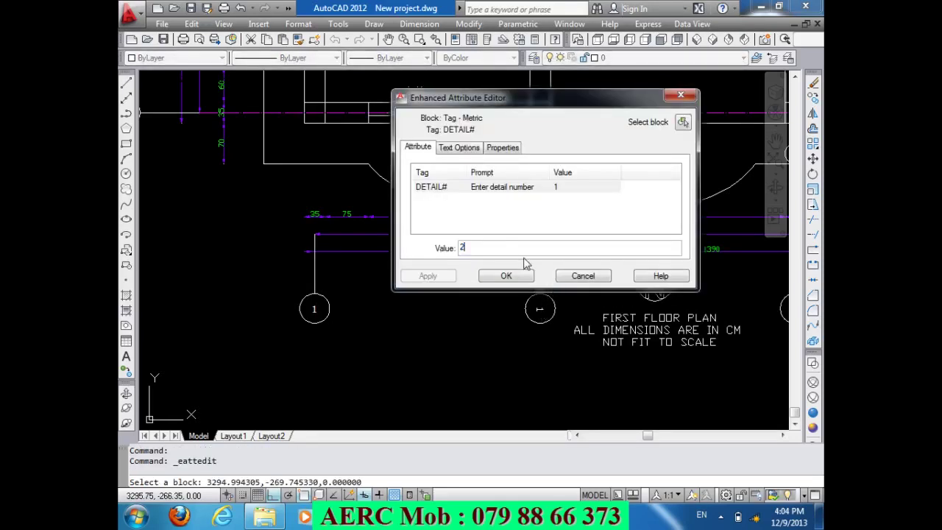
click(506, 275)
scroll(465, 298, down, 3)
scroll(492, 312, up, 5)
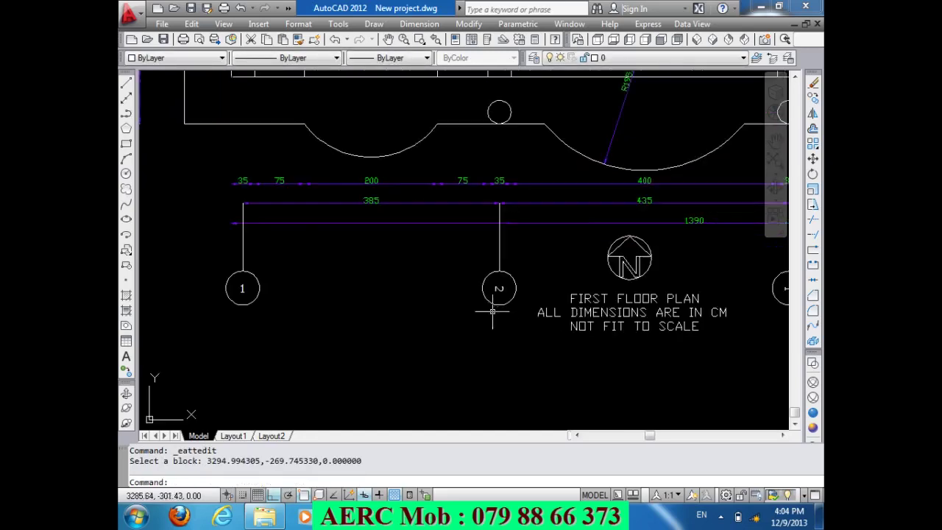
- Renumber the next two bottom grid bubbles in sequence with upright 0° text
double_click(499, 289)
click(458, 146)
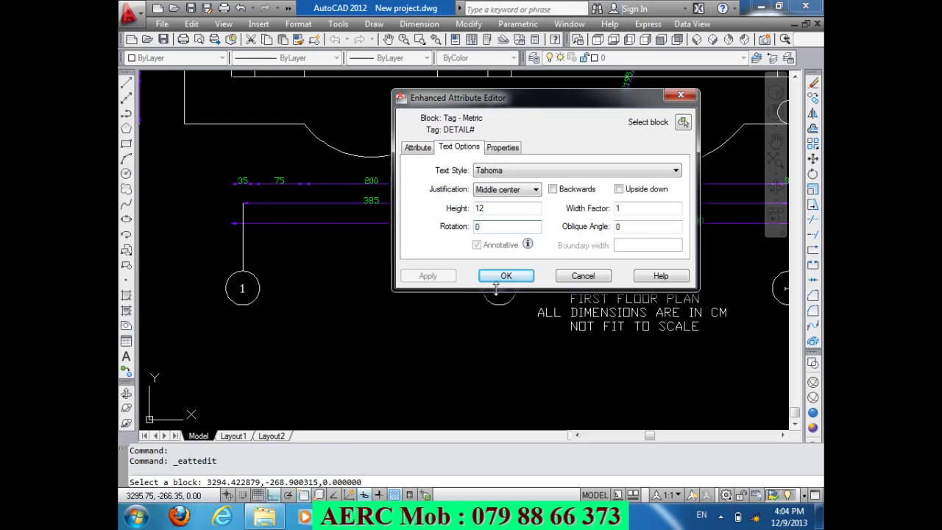
click(505, 276)
scroll(496, 295, down, 3)
scroll(420, 306, up, 4)
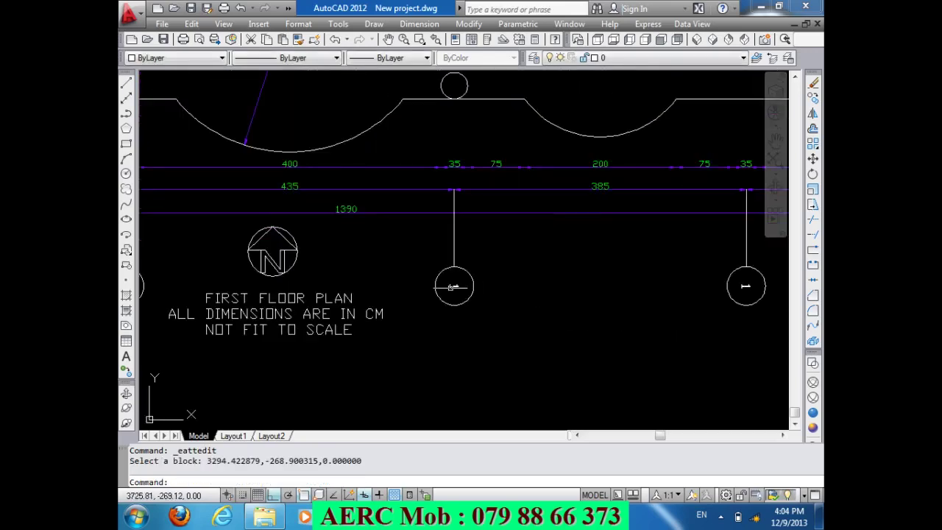
double_click(454, 286)
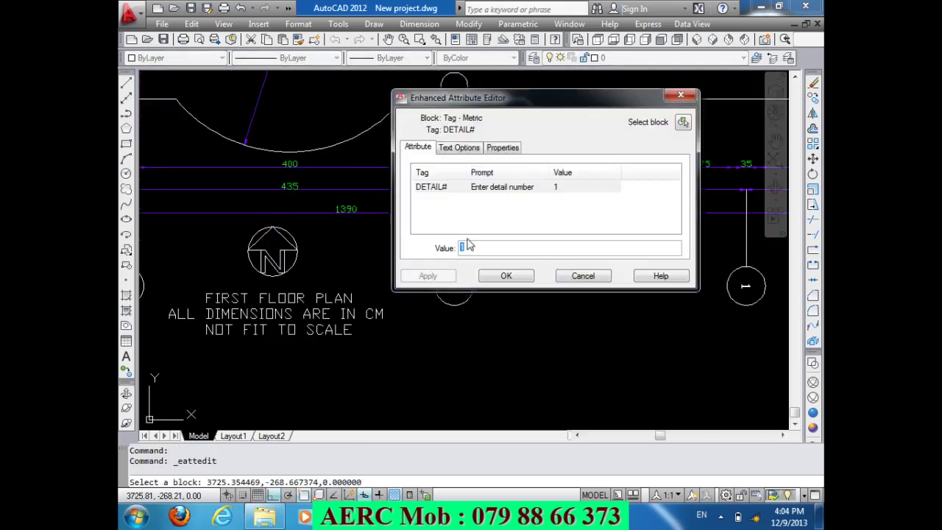
click(465, 148)
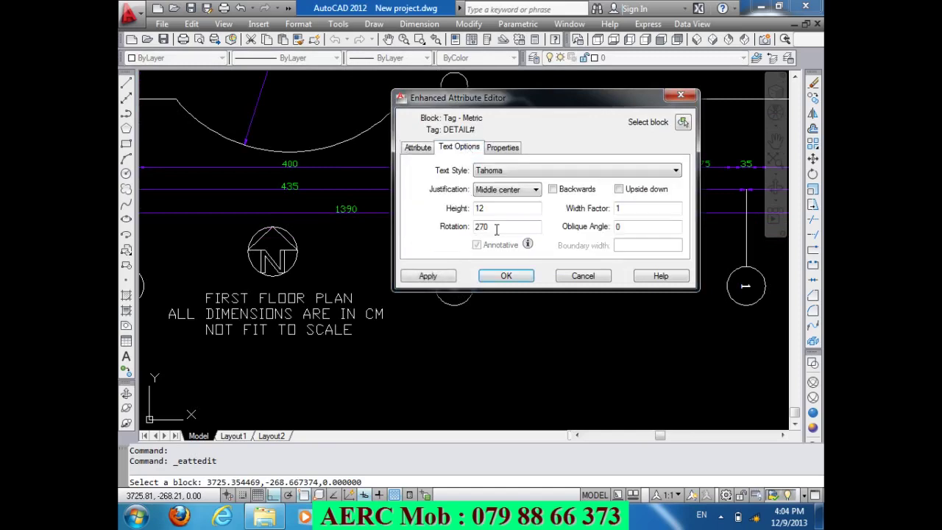
click(506, 276)
scroll(513, 287, down, 3)
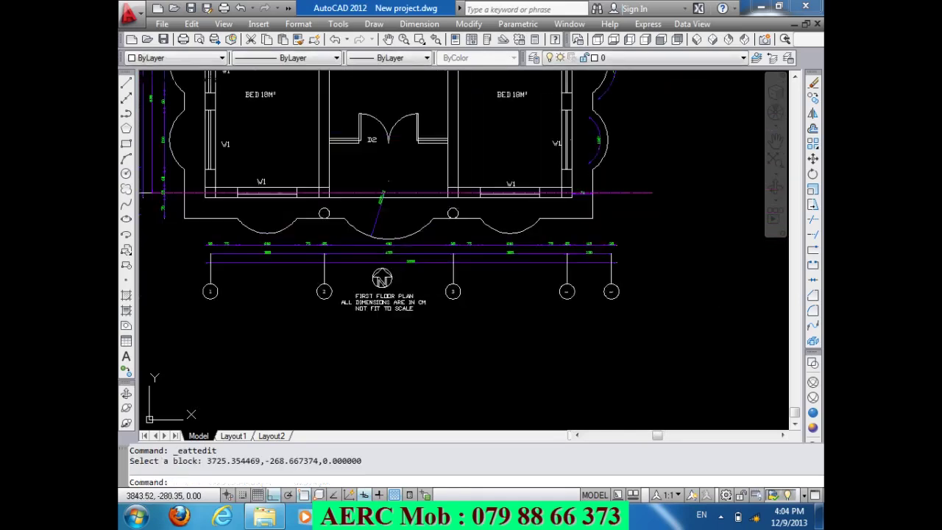
scroll(586, 312, up, 4)
- Number the two rightmost bottom grid bubbles 4 and 5 with upright text
double_click(530, 252)
text(4)
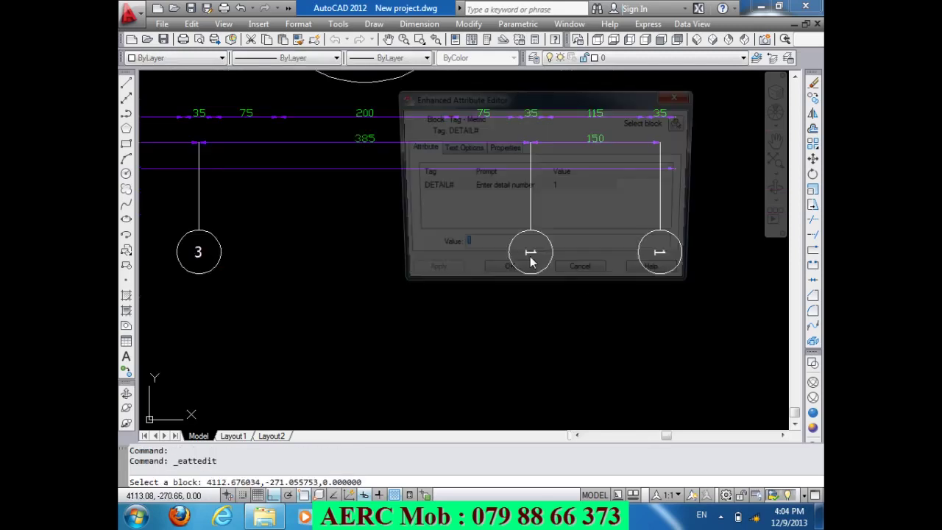
click(454, 150)
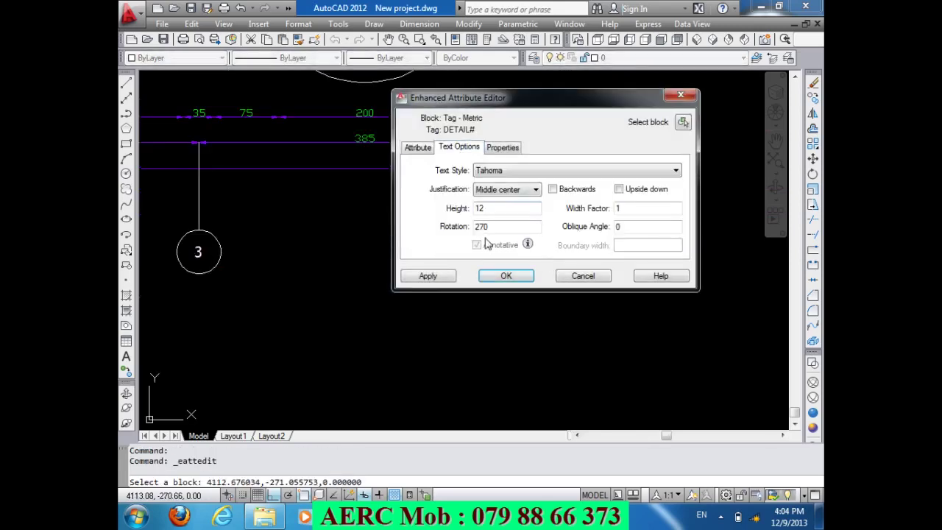
click(499, 278)
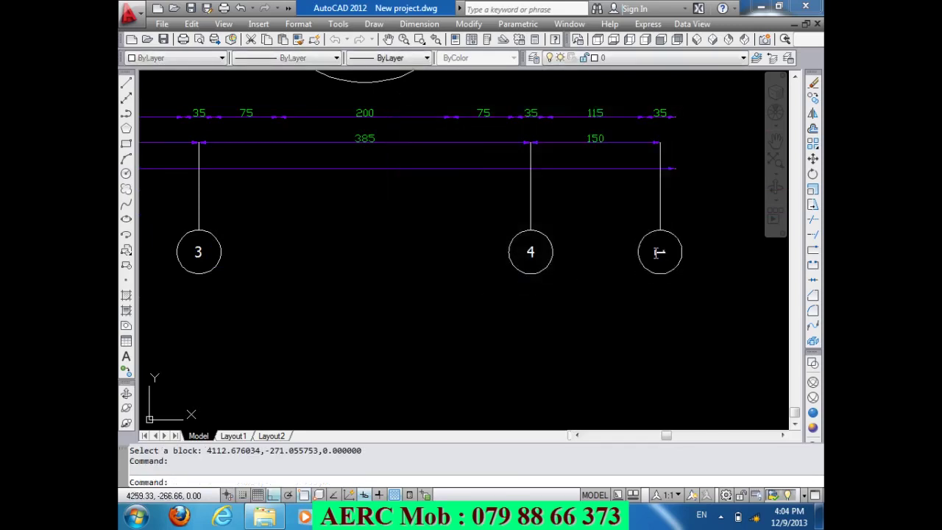
double_click(657, 253)
text(5)
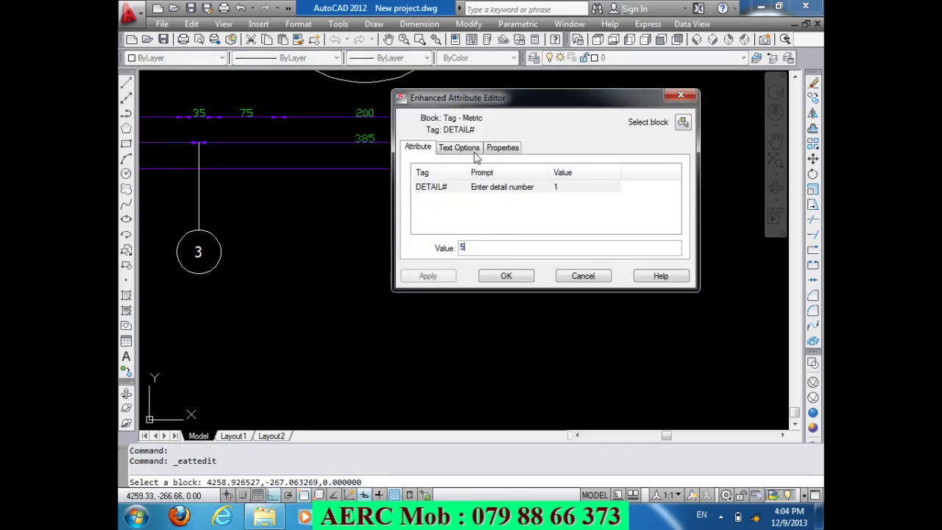
click(474, 151)
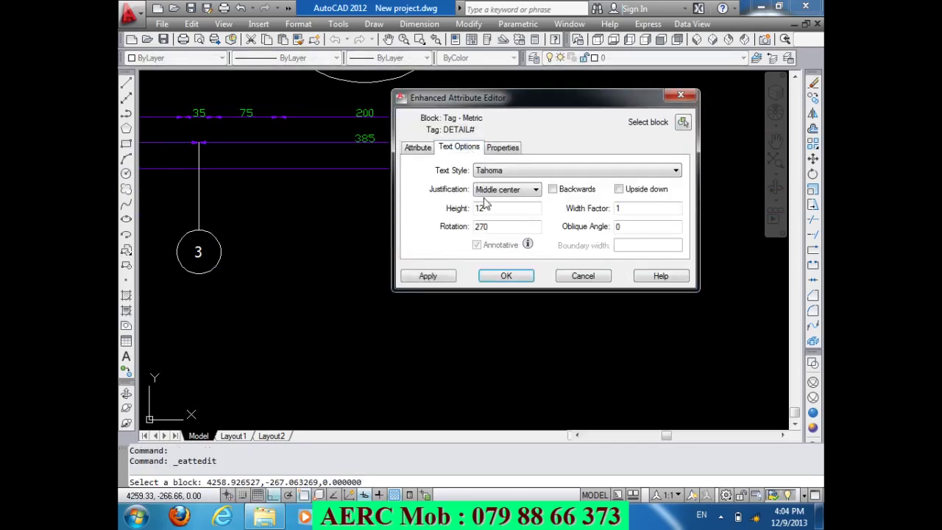
click(504, 275)
scroll(605, 348, down, 3)
- Select the bottom-left grid bubble, then cancel the accidental grip stretch and deselect it
scroll(622, 341, down, 1)
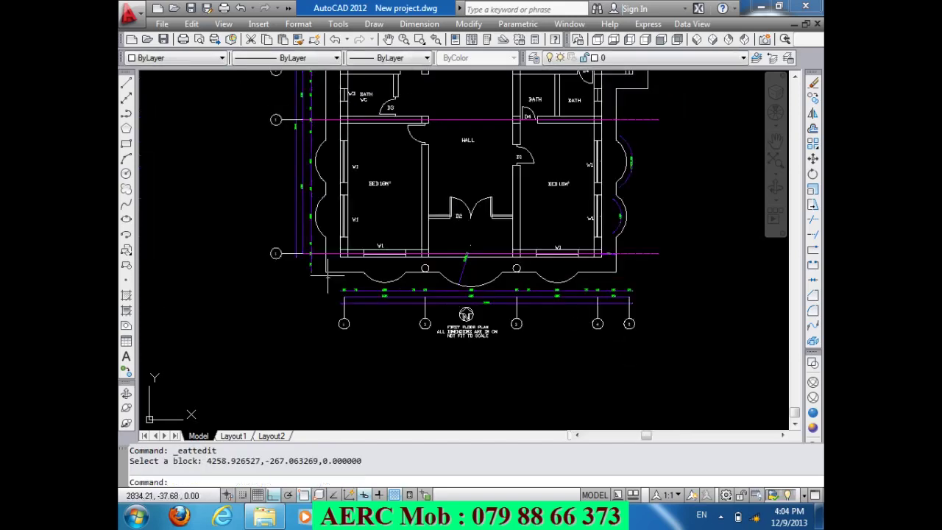
scroll(251, 250, up, 3)
scroll(261, 239, up, 1)
click(298, 274)
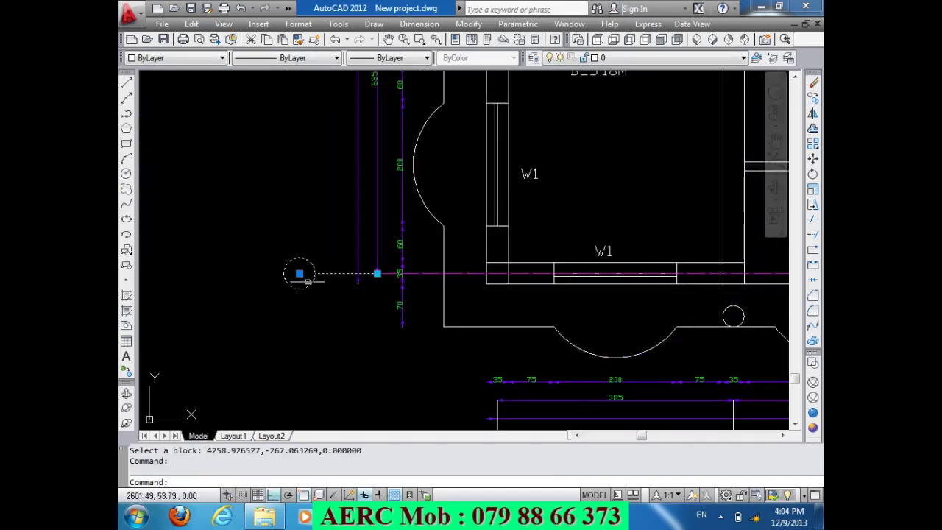
click(299, 273)
key(Escape)
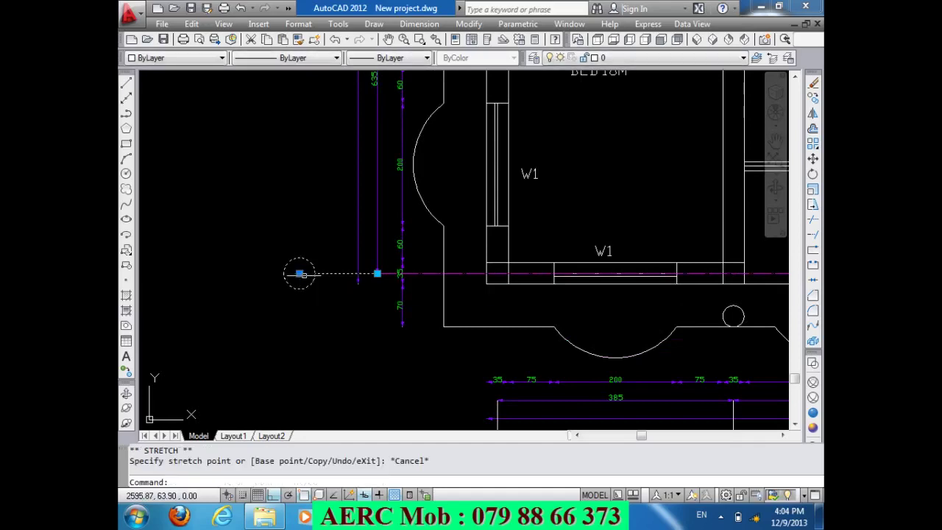
key(Escape)
- Letter the first two left grid bubbles A and B with 0° text rotation
double_click(300, 275)
text(A)
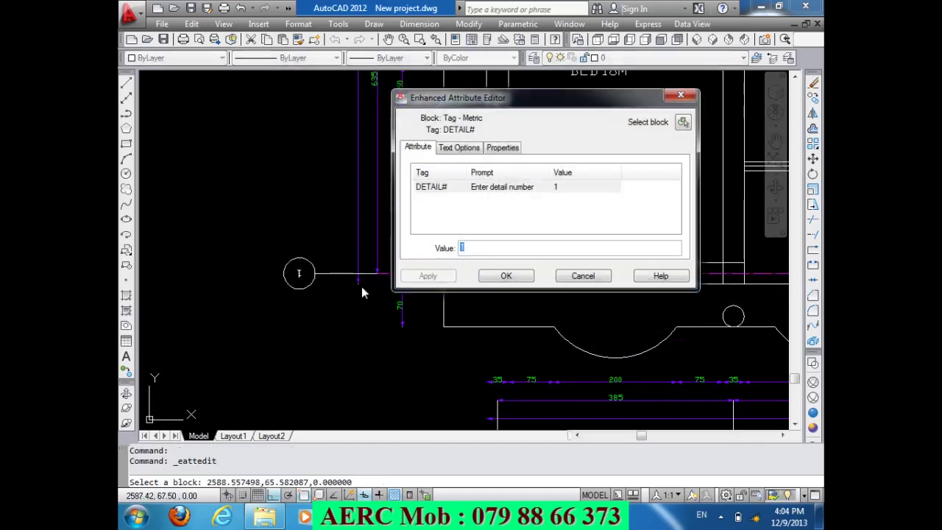
click(457, 148)
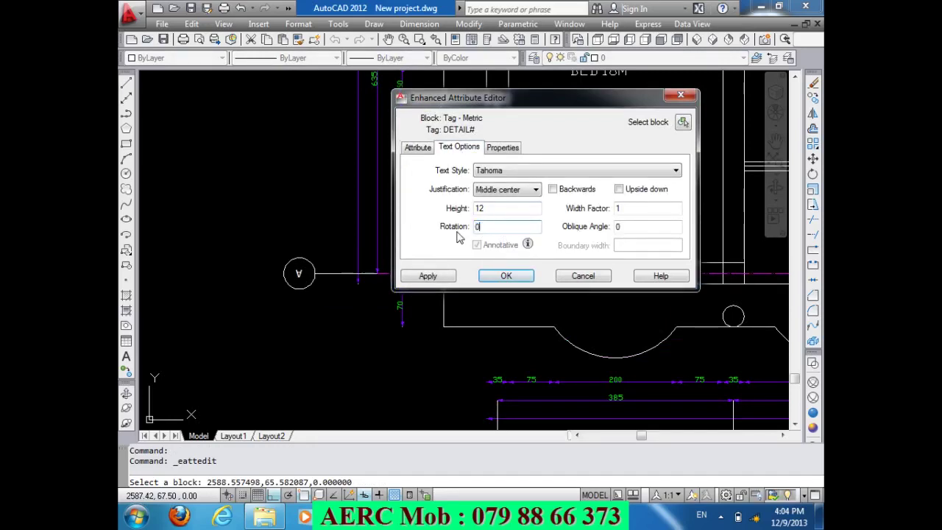
click(504, 275)
scroll(299, 273, down, 3)
scroll(427, 204, up, 6)
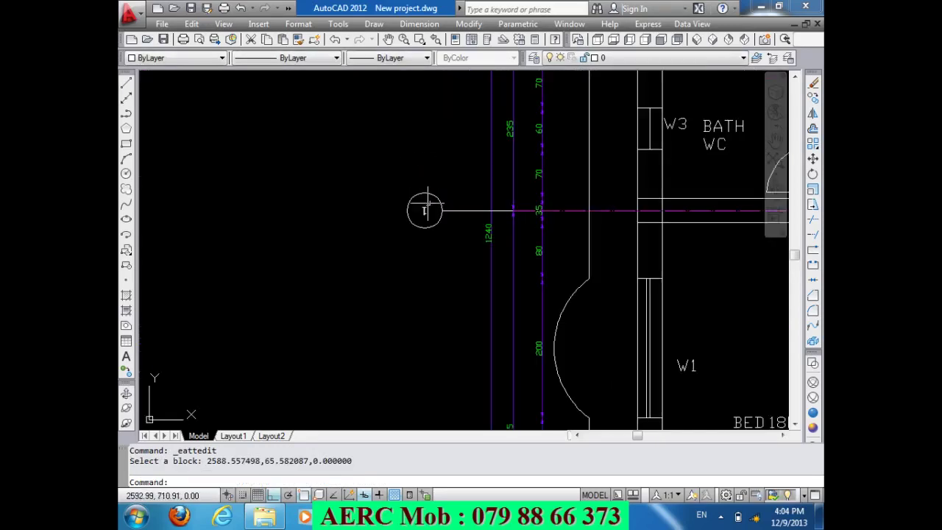
double_click(425, 210)
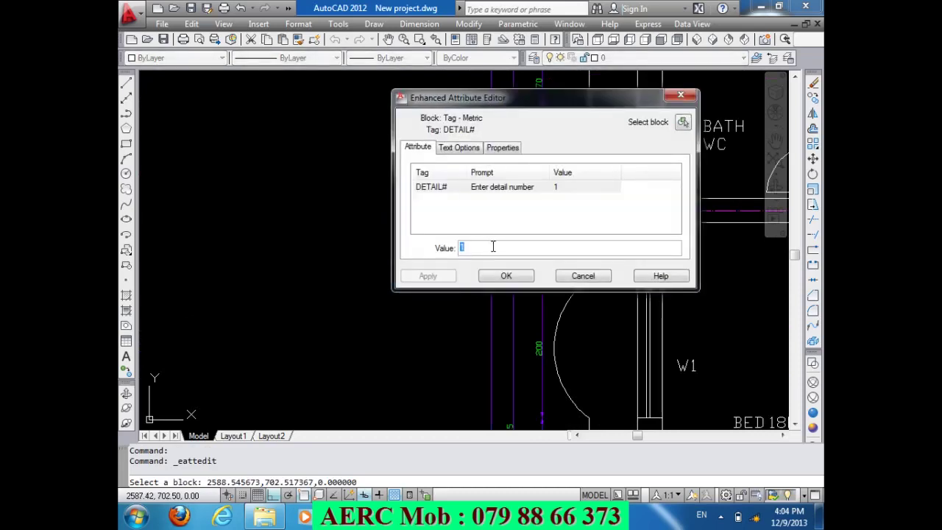
click(459, 151)
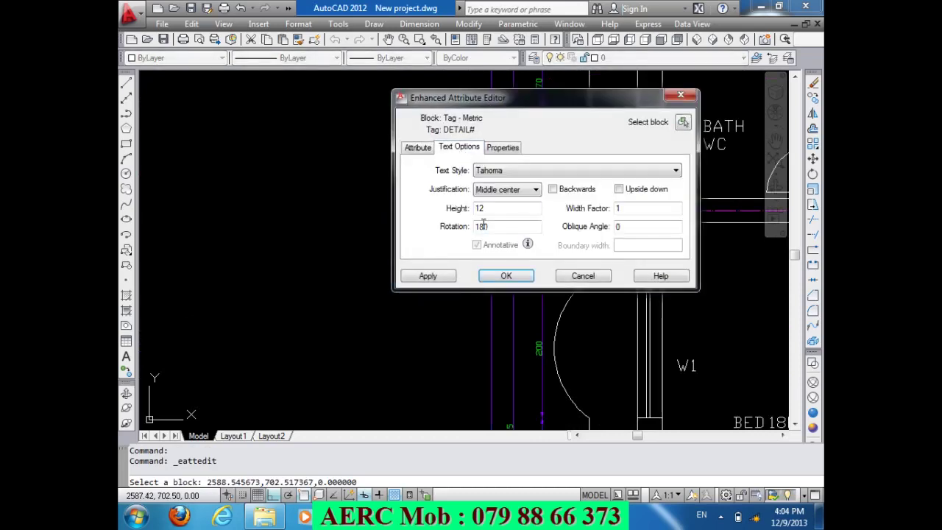
click(506, 276)
scroll(505, 275, down, 3)
scroll(493, 245, up, 5)
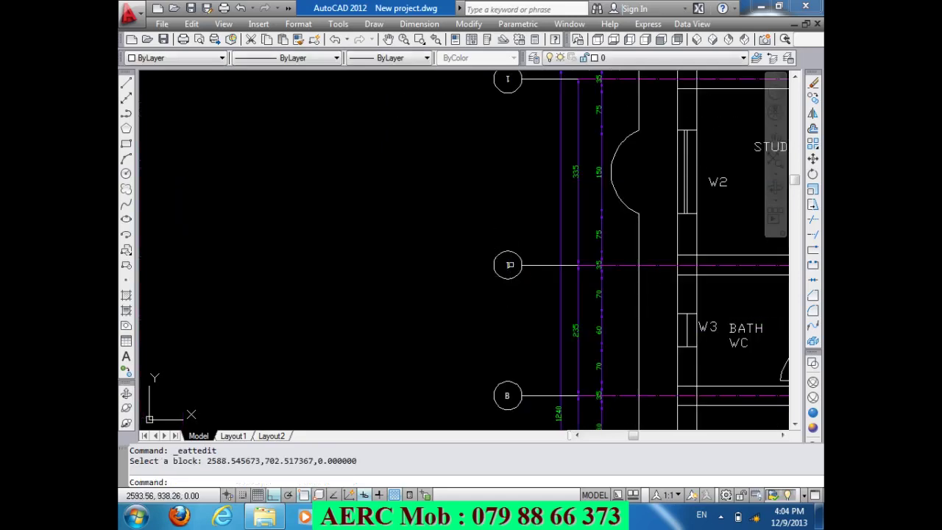
- Letter the upper two left grid bubbles C and D with upright text
double_click(508, 263)
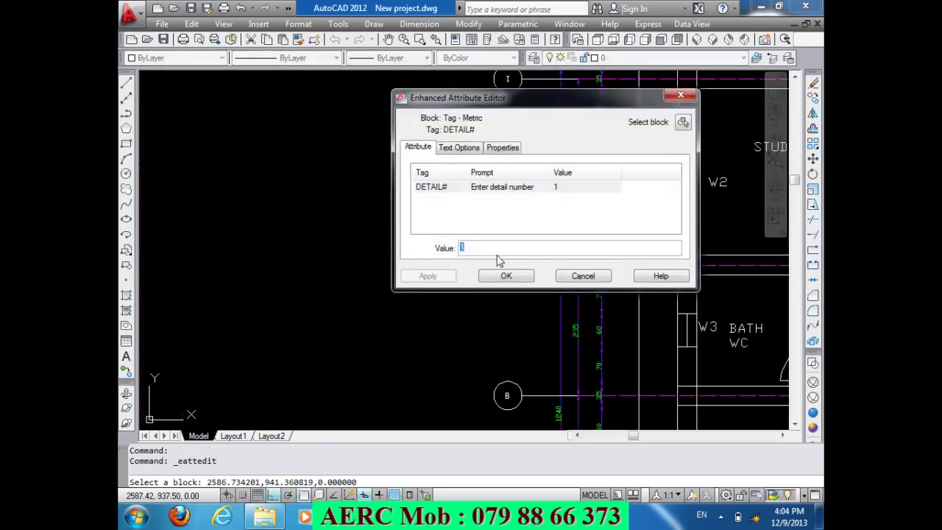
click(449, 150)
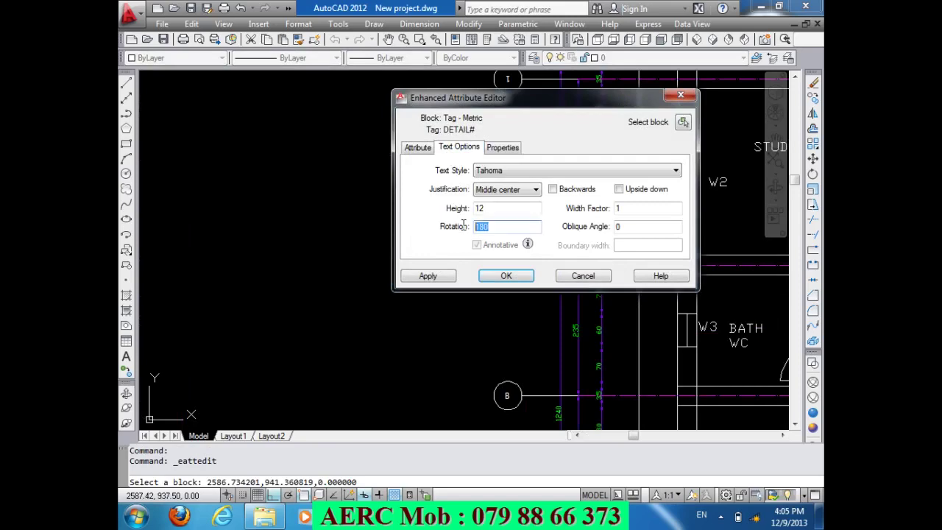
text(0)
click(506, 275)
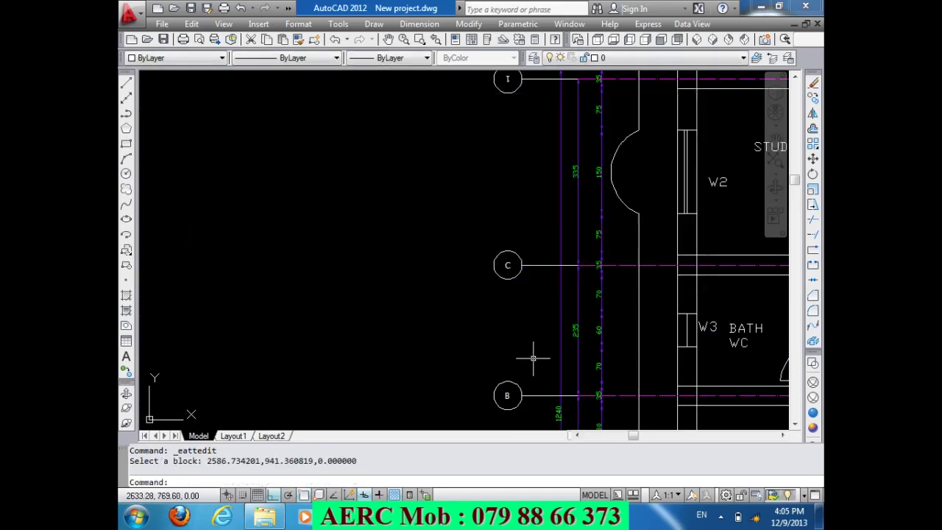
scroll(533, 353, down, 2)
scroll(485, 184, up, 5)
click(487, 183)
double_click(487, 183)
text(D)
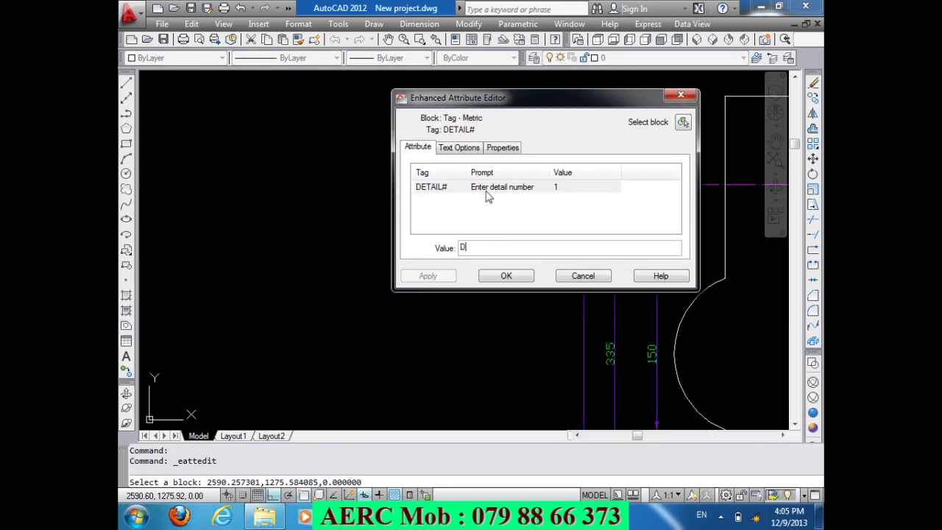
click(457, 149)
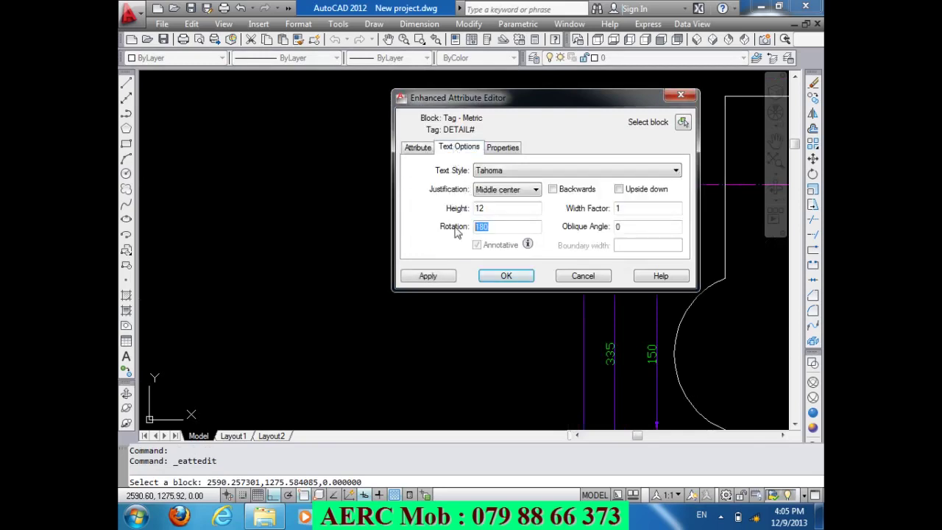
text(0)
click(506, 276)
- Zoom in on the first-floor staircase and start a new LINE there
scroll(395, 193, down, 3)
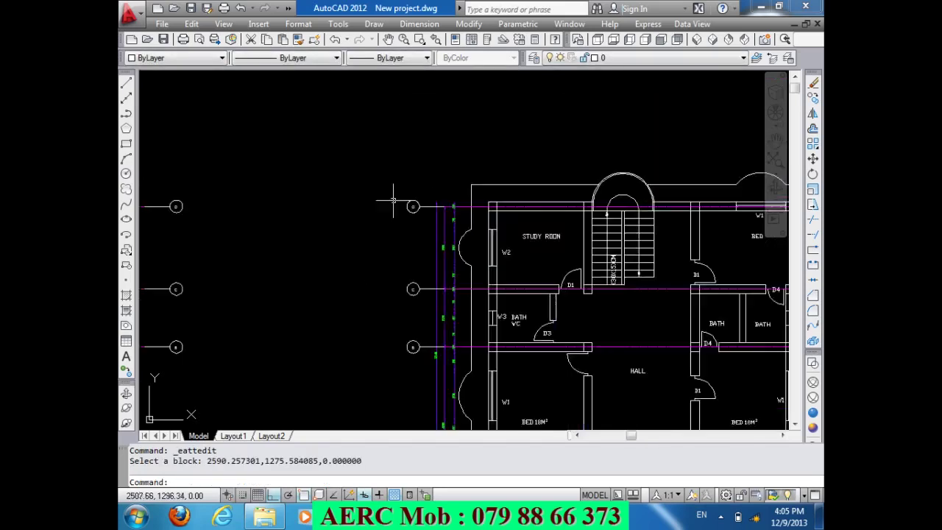
scroll(395, 191, down, 2)
scroll(443, 168, down, 2)
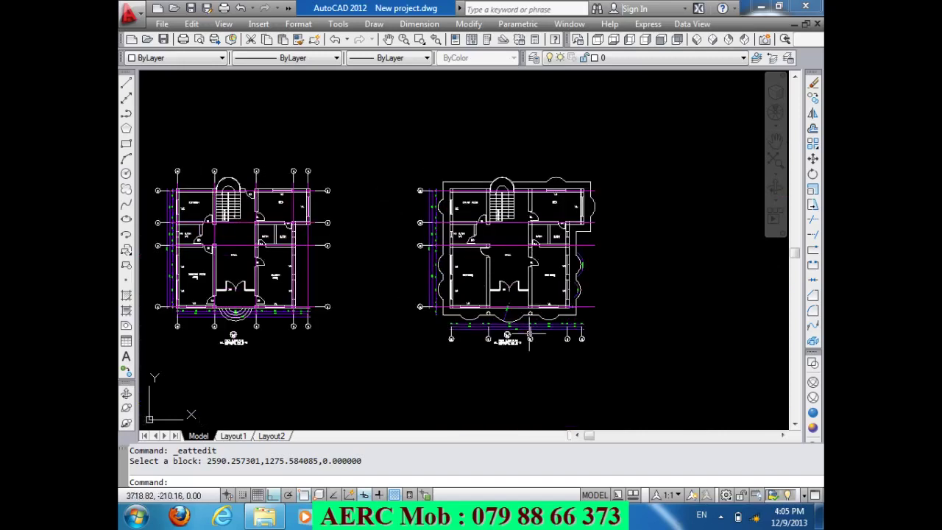
scroll(529, 334, up, 3)
scroll(522, 387, down, 2)
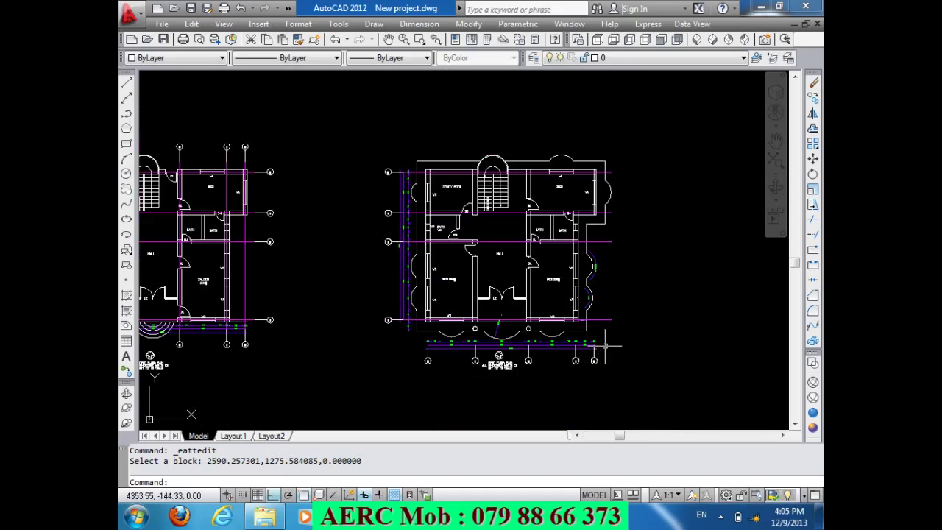
text(L)
key(Return)
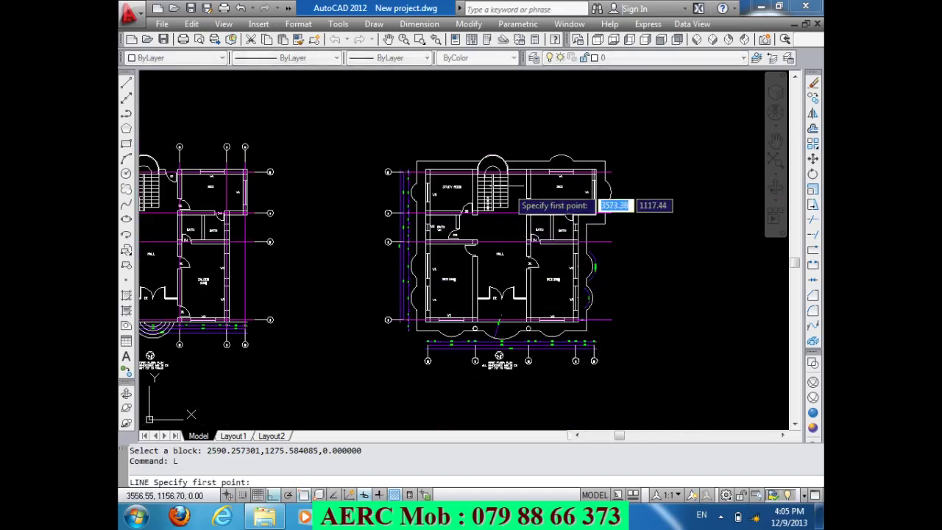
scroll(482, 158, up, 5)
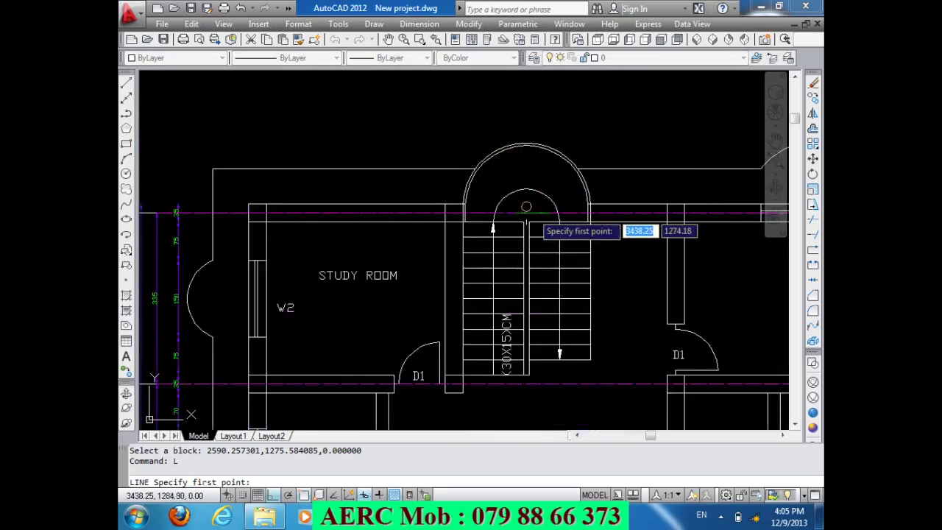
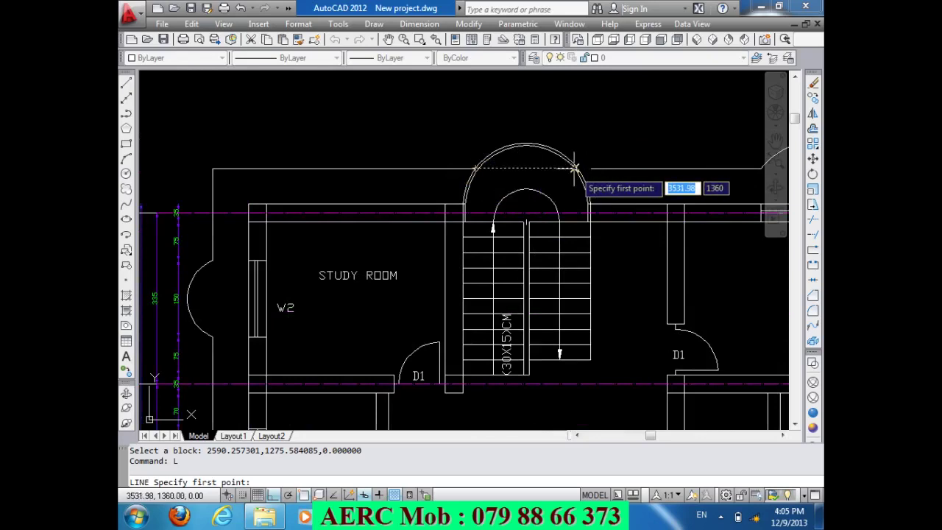
- Draw a vertical line from the lower dimension line to the top wall, then 70 units further up
scroll(574, 169, down, 3)
scroll(518, 165, down, 1)
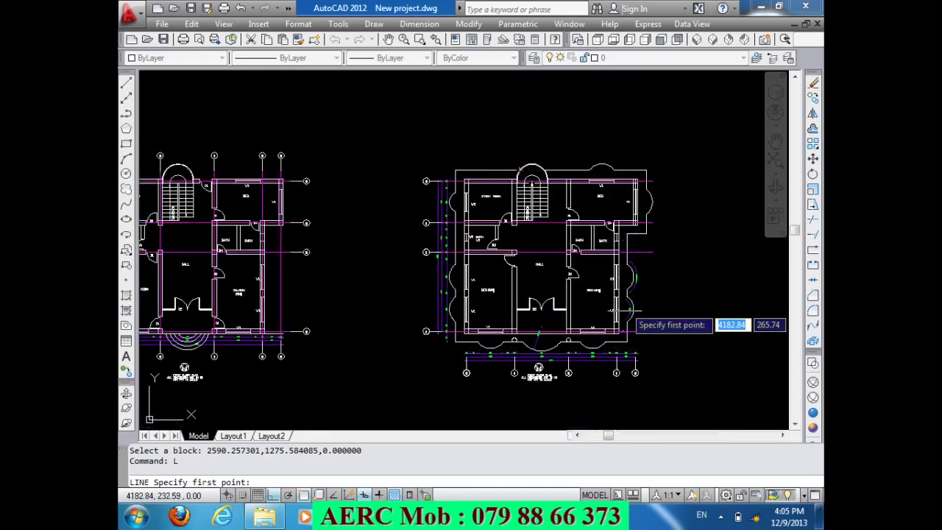
scroll(616, 356, up, 3)
scroll(617, 355, up, 1)
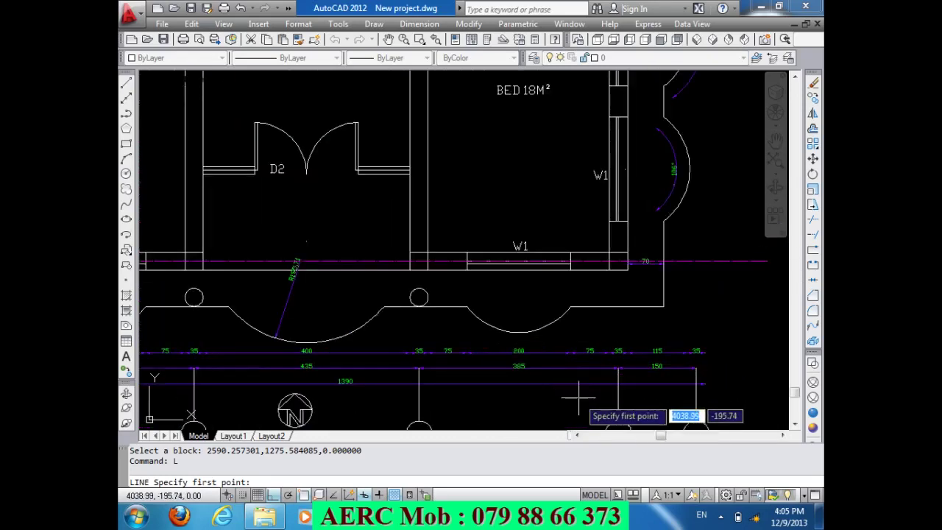
scroll(621, 367, up, 3)
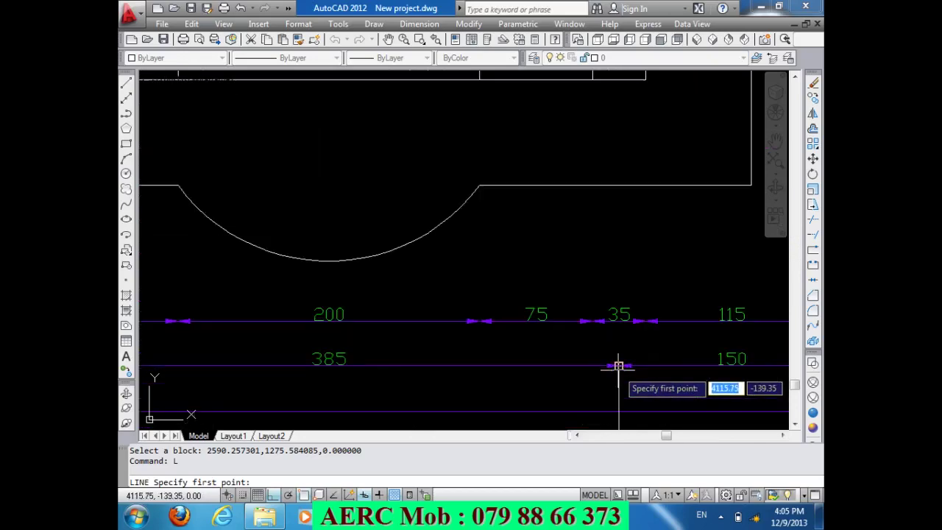
click(618, 363)
scroll(618, 362, down, 3)
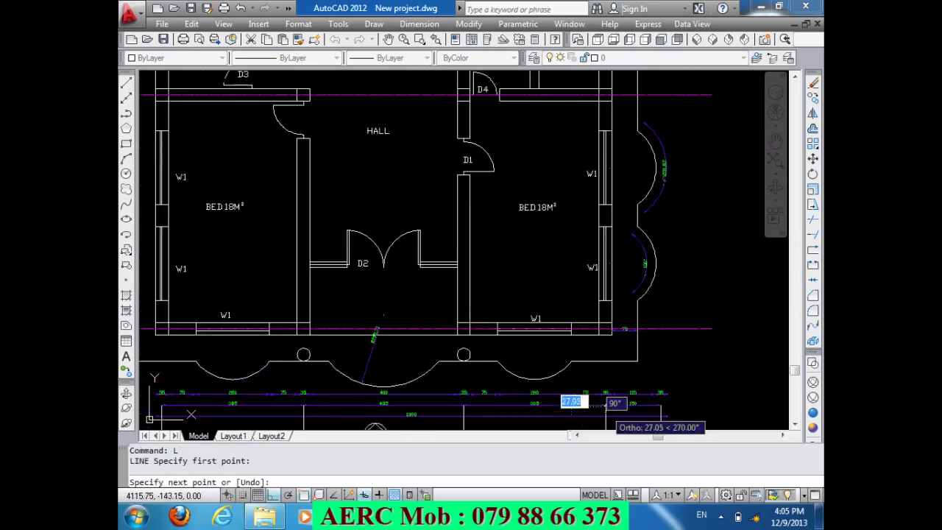
scroll(611, 400, down, 2)
scroll(603, 431, down, 2)
scroll(610, 154, up, 4)
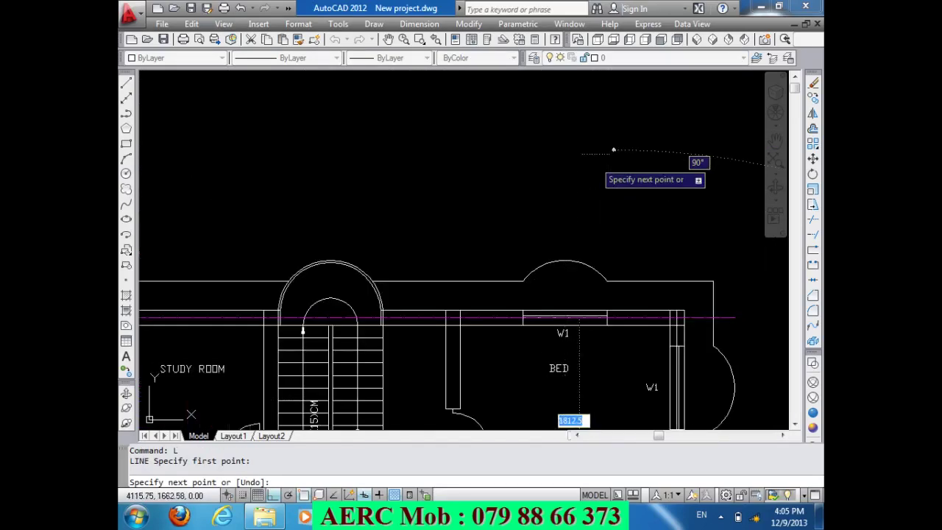
click(610, 280)
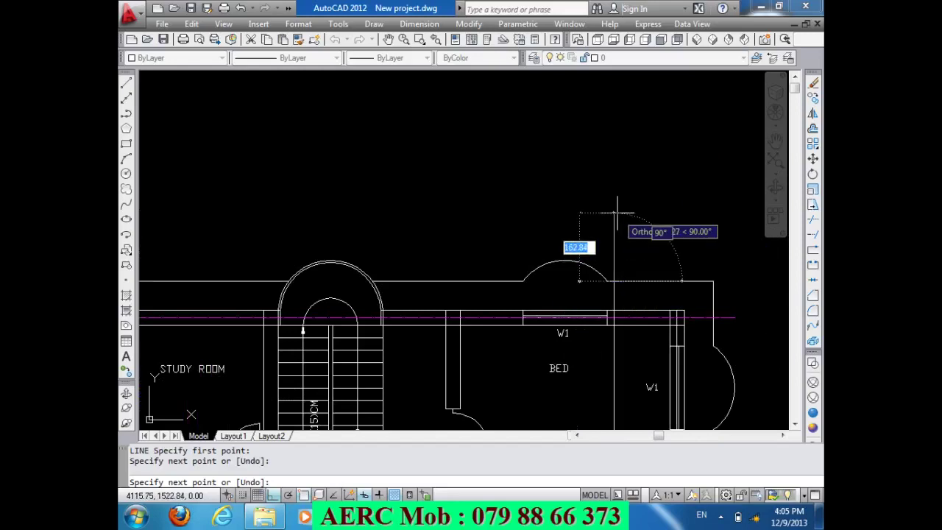
text(70)
key(Return)
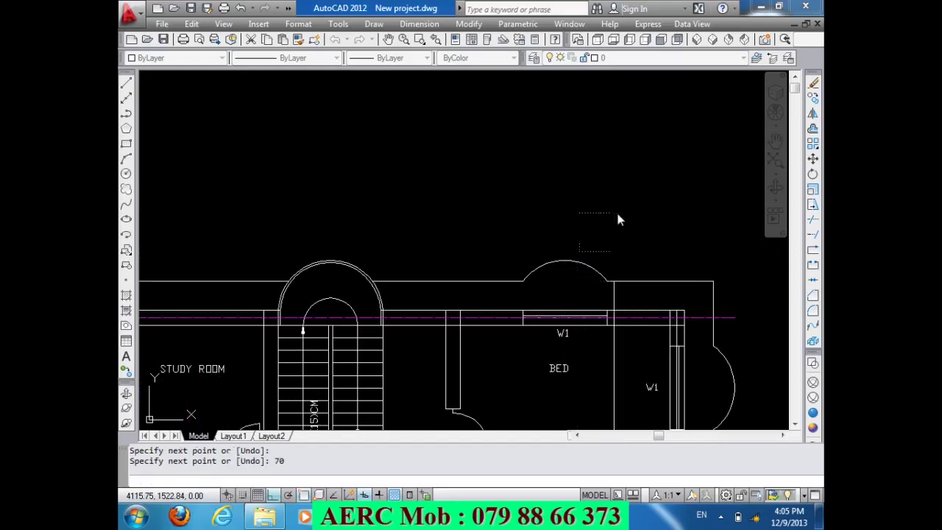
key(Return)
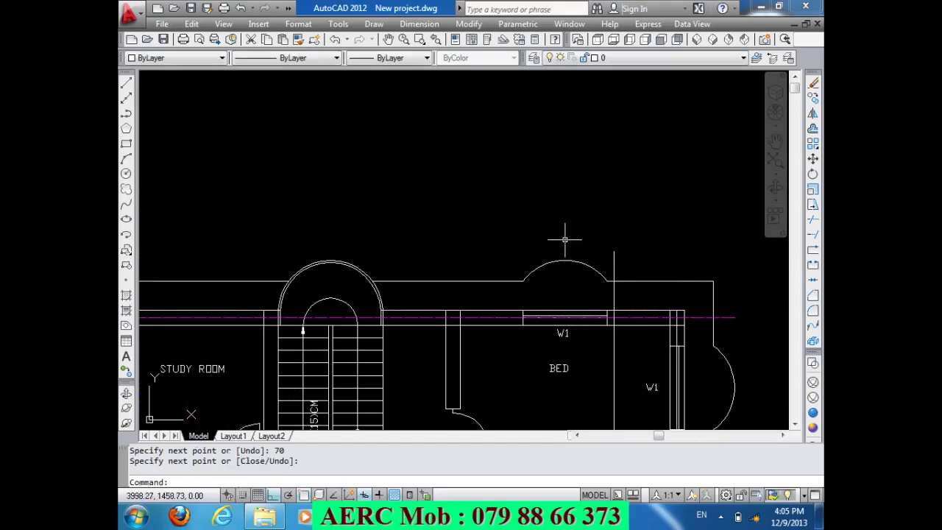
- Join the two vertical line segments into a single line
text(j)
key(Return)
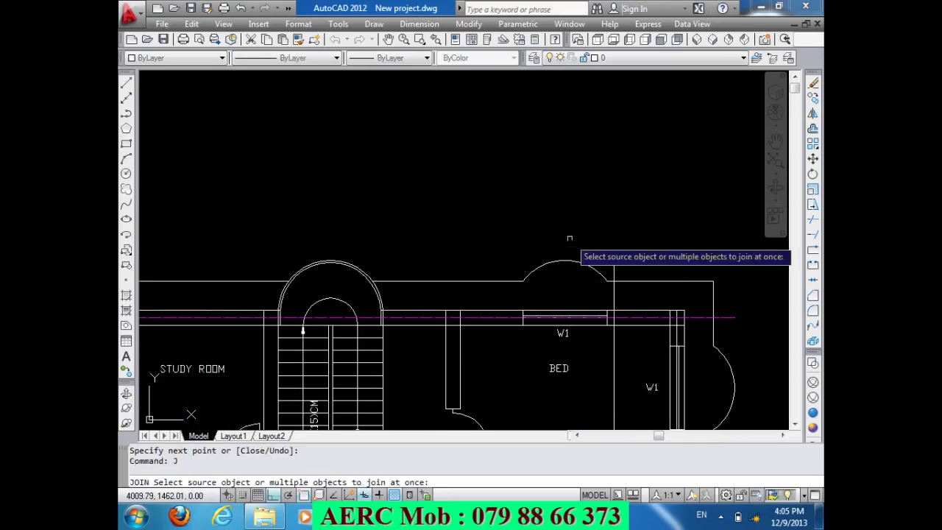
click(614, 262)
click(614, 259)
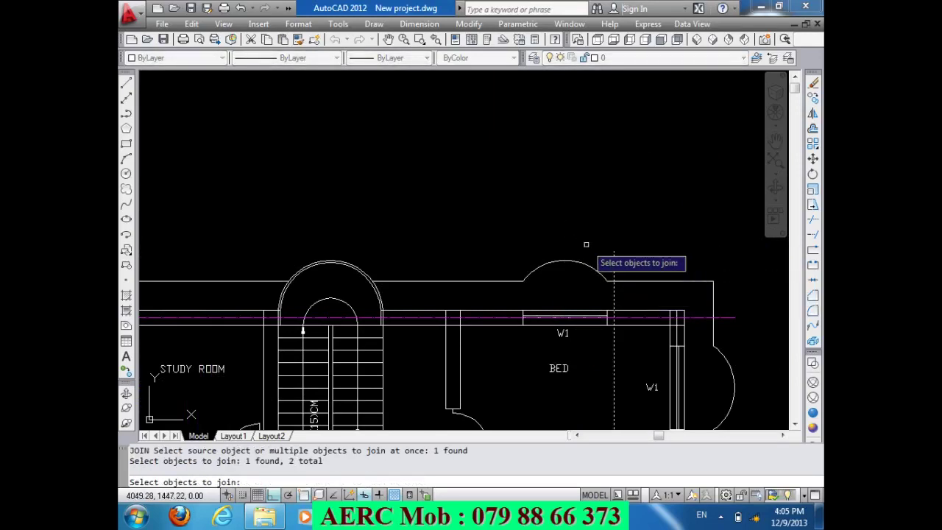
key(Return)
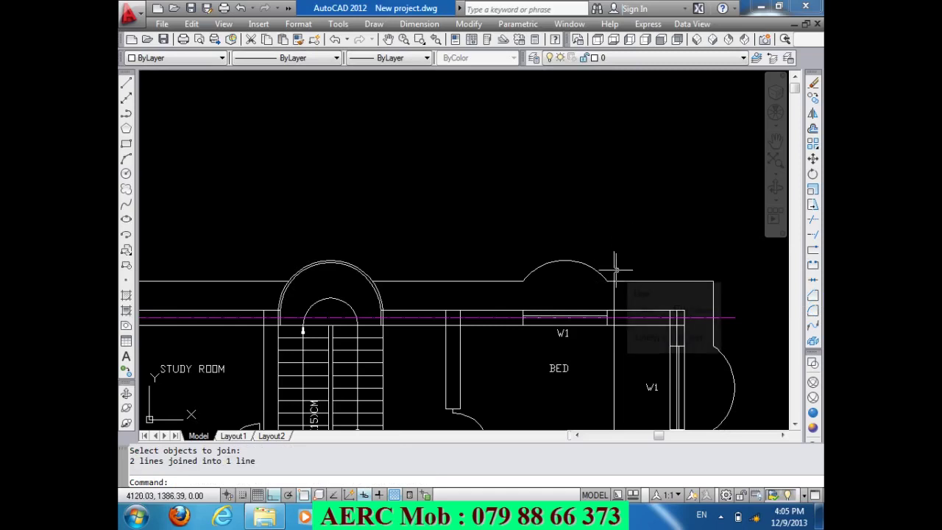
scroll(500, 208, down, 3)
- Copy the vertical line at bubble 4, with the base point on the dimension line
scroll(509, 167, down, 2)
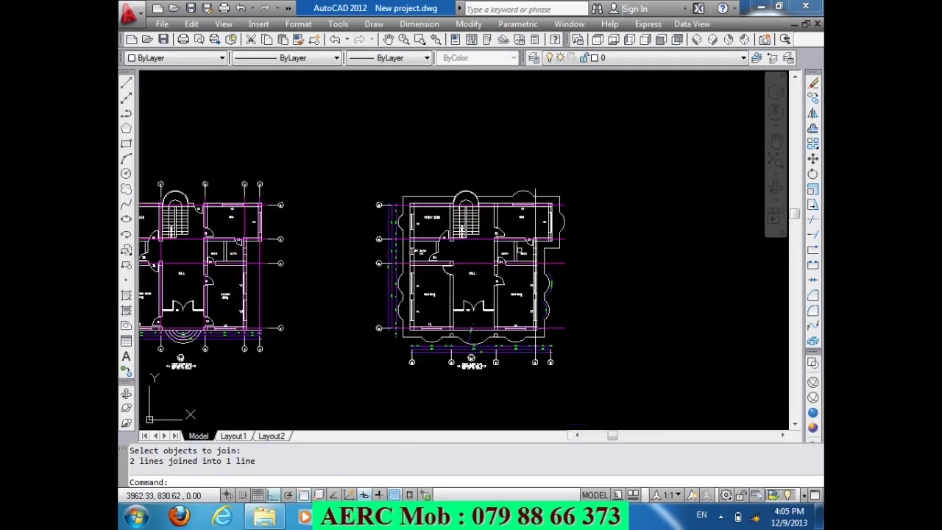
scroll(530, 376, up, 3)
scroll(530, 375, up, 2)
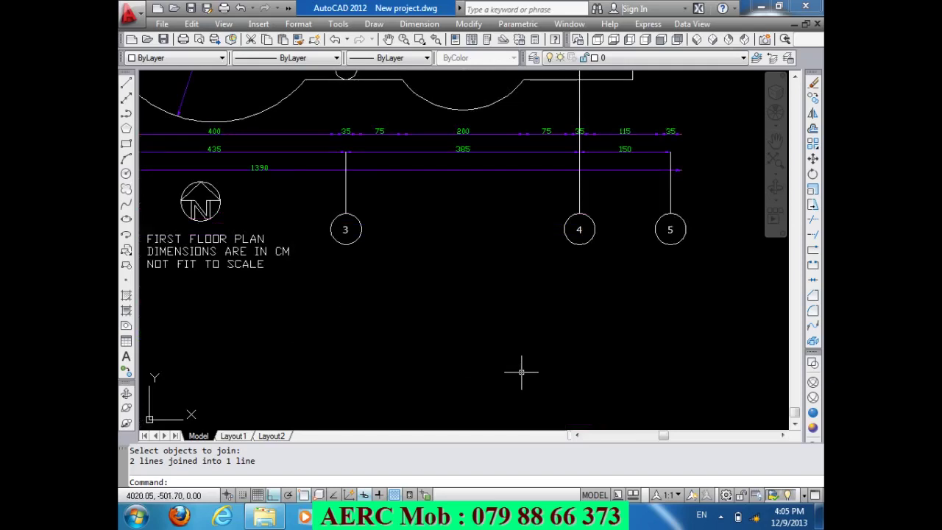
text(co)
key(Return)
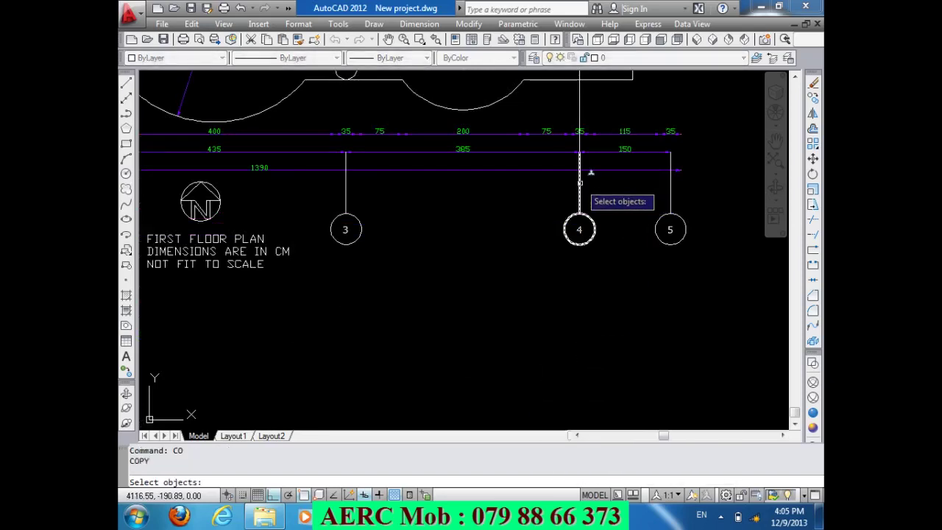
click(579, 134)
scroll(580, 151, up, 5)
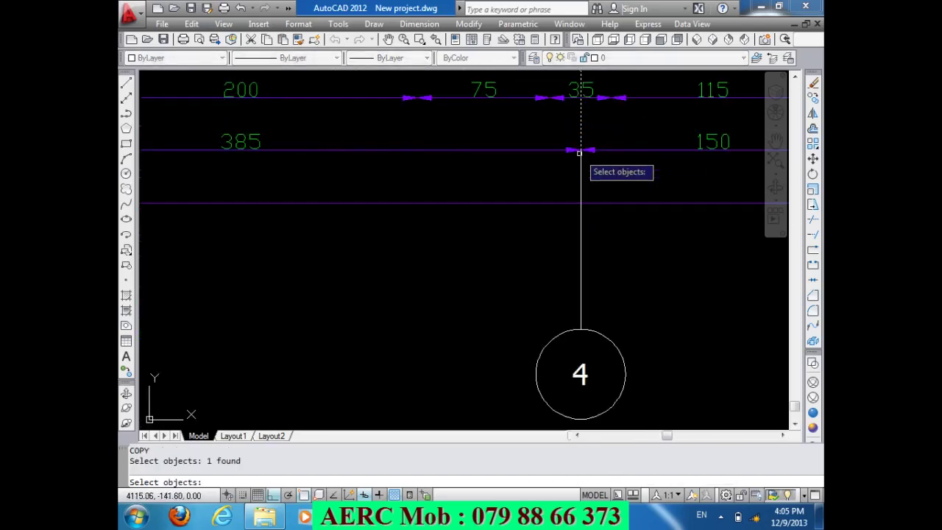
key(Return)
click(579, 149)
- Place copies at grid 5 and at two dimension marks further left
scroll(559, 152, down, 4)
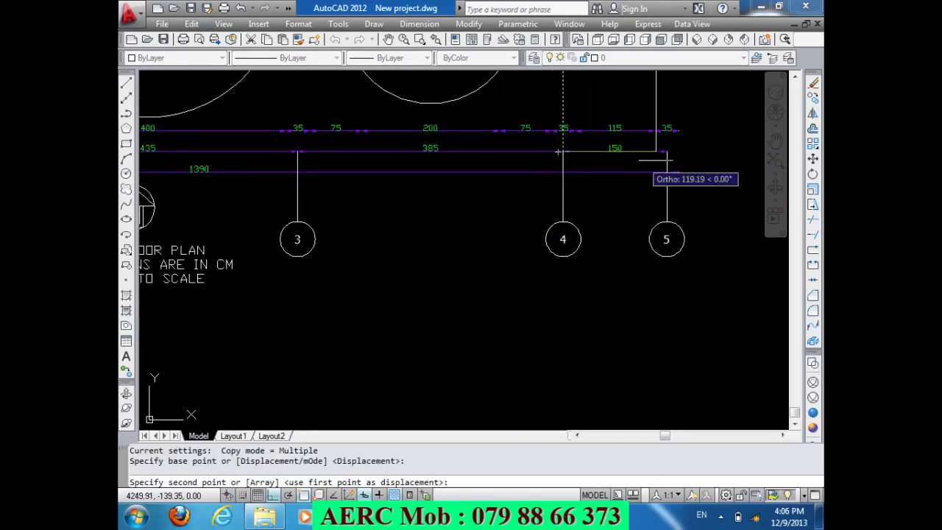
scroll(665, 153, up, 3)
scroll(666, 153, up, 1)
click(668, 151)
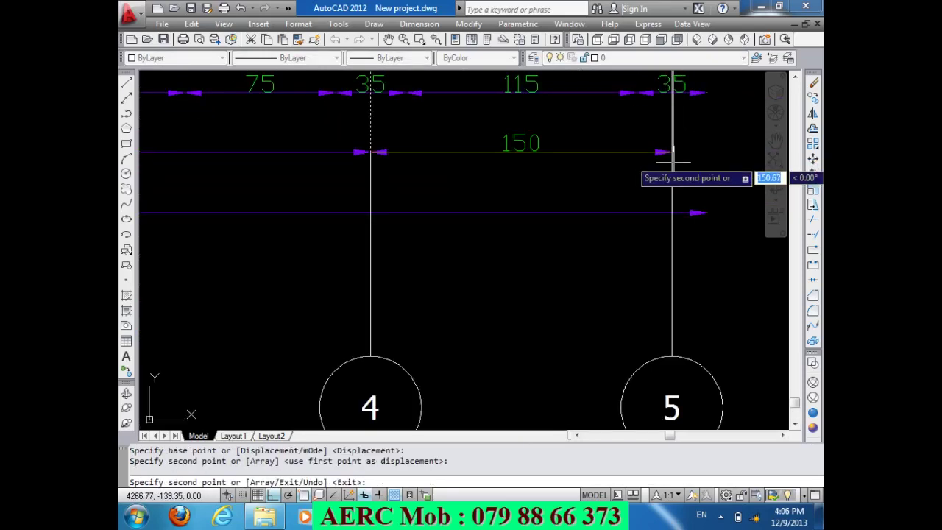
scroll(683, 197, down, 6)
scroll(431, 212, up, 2)
scroll(433, 213, up, 4)
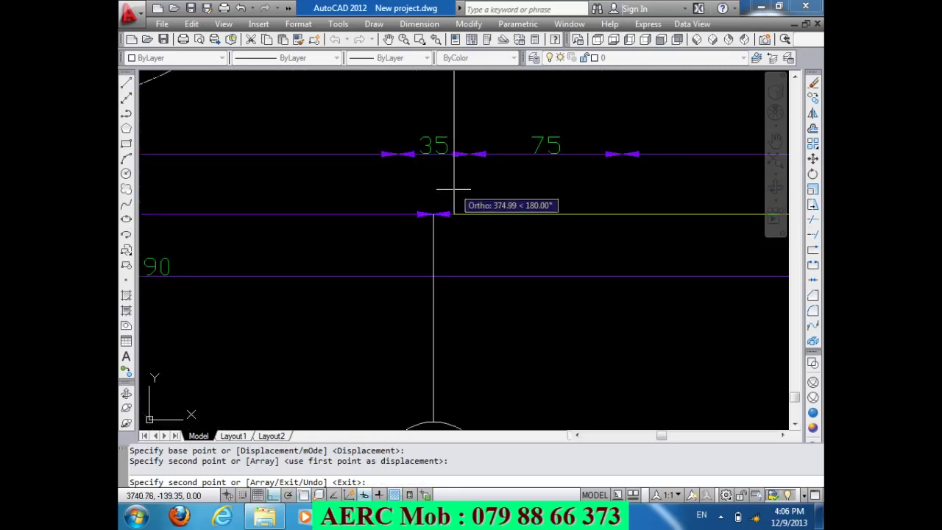
click(433, 213)
scroll(604, 279, down, 5)
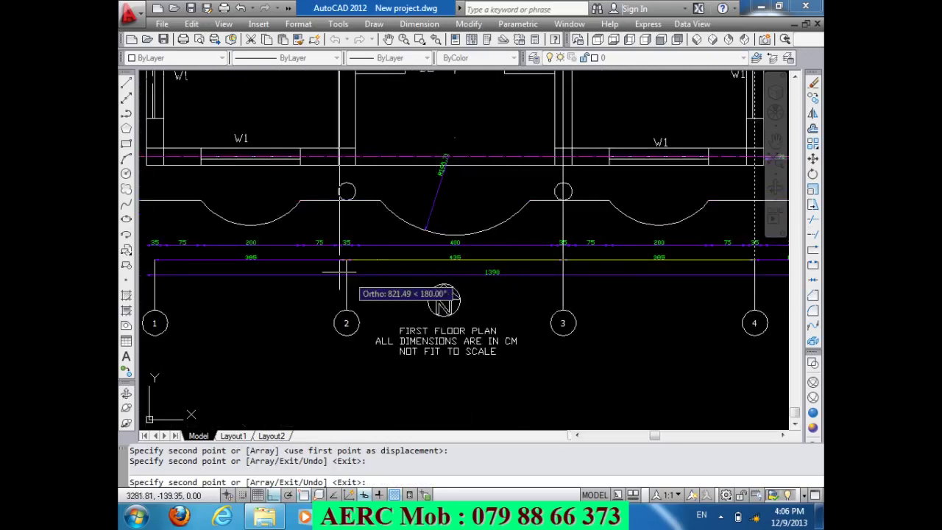
scroll(345, 279, up, 4)
click(457, 283)
scroll(464, 286, down, 5)
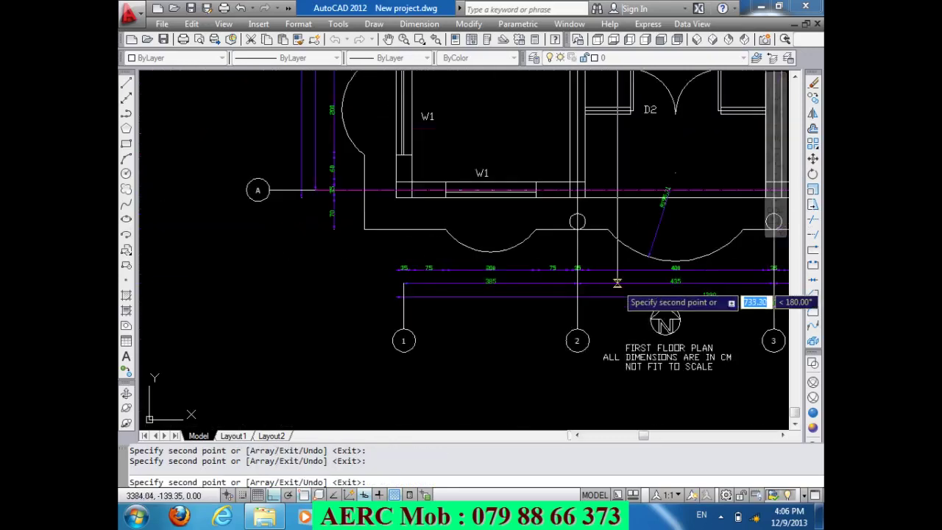
scroll(483, 298, up, 5)
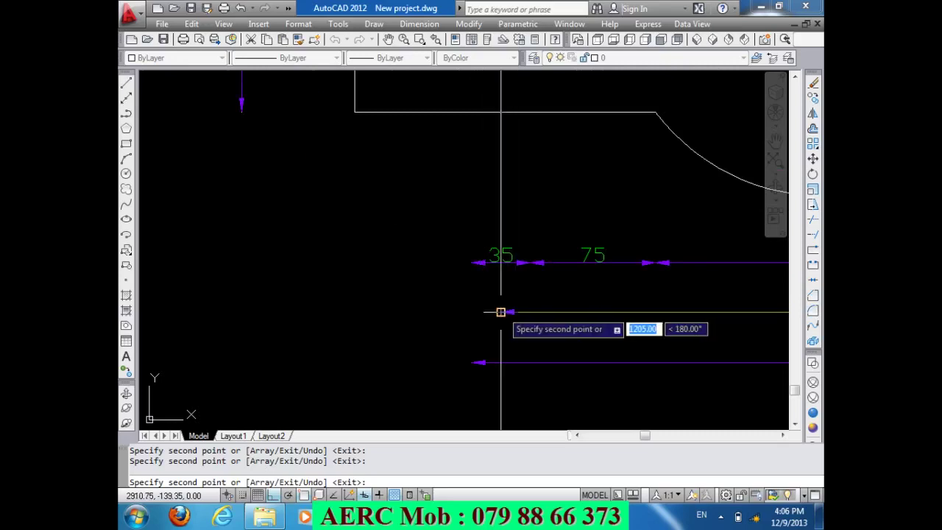
scroll(436, 318, down, 3)
scroll(436, 317, down, 3)
key(Return)
scroll(528, 372, down, 2)
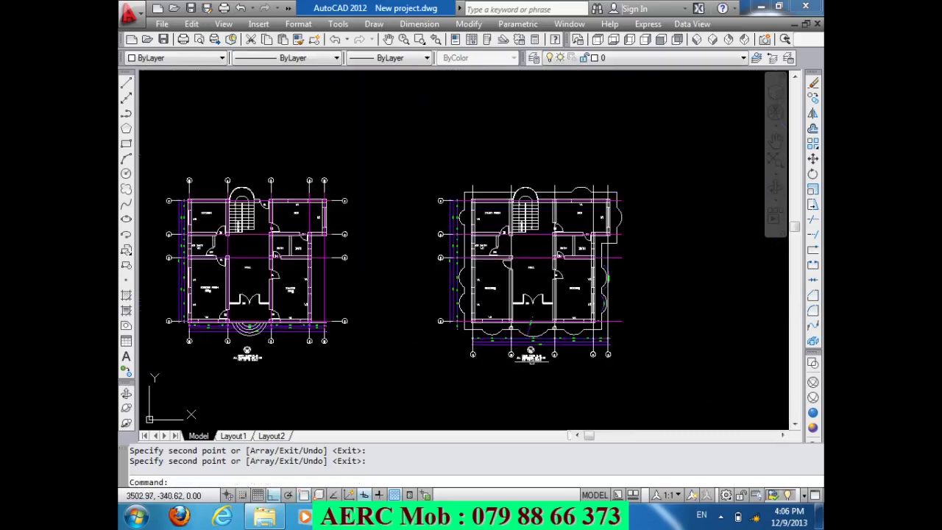
scroll(581, 231, up, 2)
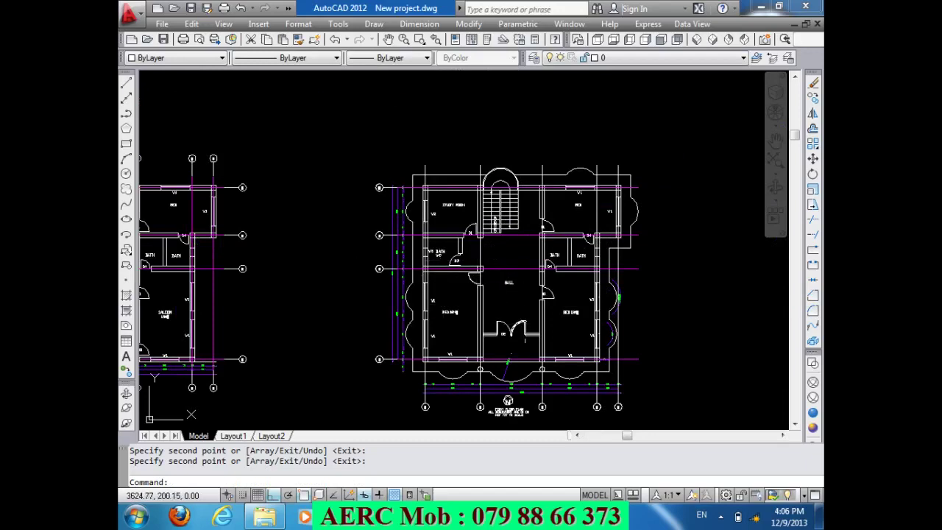
scroll(508, 273, up, 5)
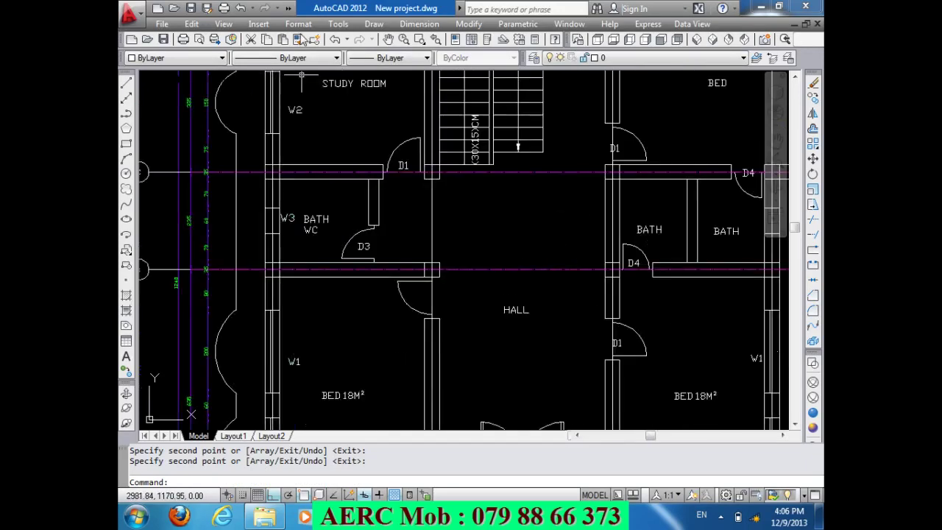
- Match the magenta centre-line properties from an existing grid line onto the copied vertical lines
click(299, 40)
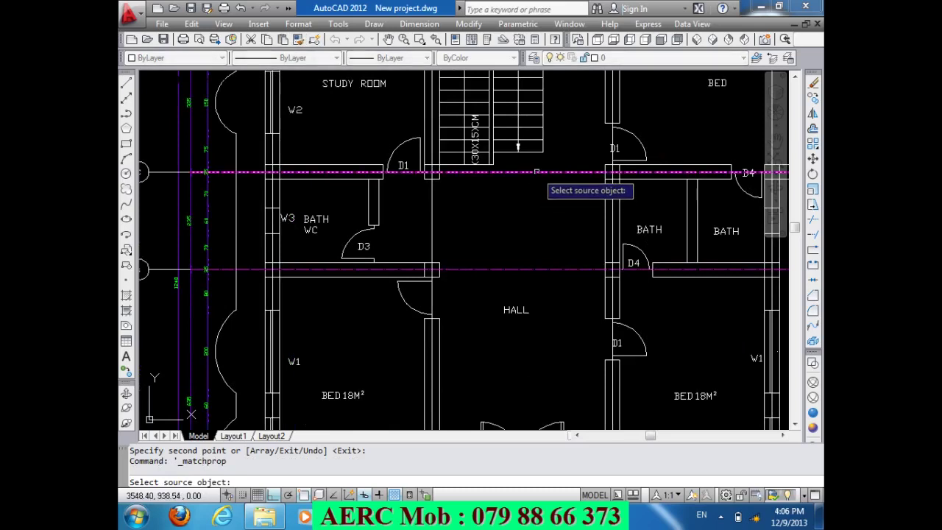
click(600, 173)
click(434, 225)
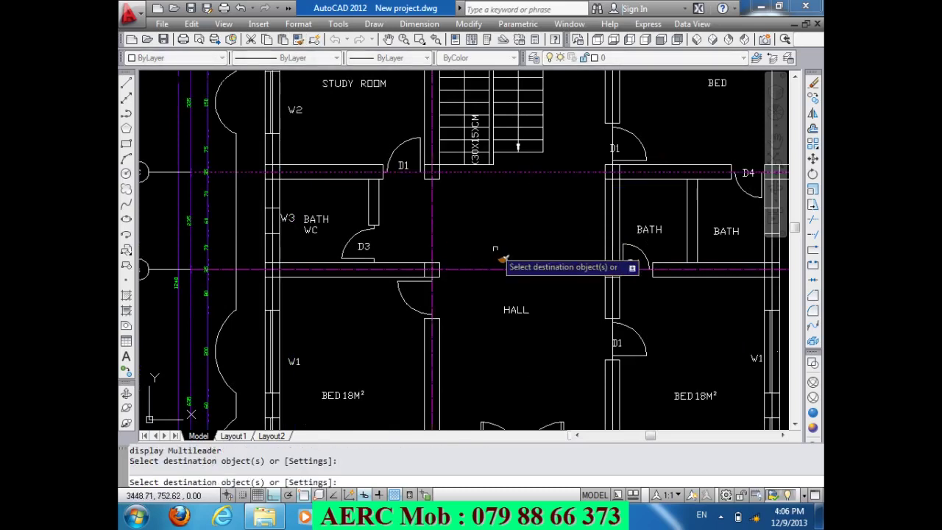
scroll(471, 309, down, 2)
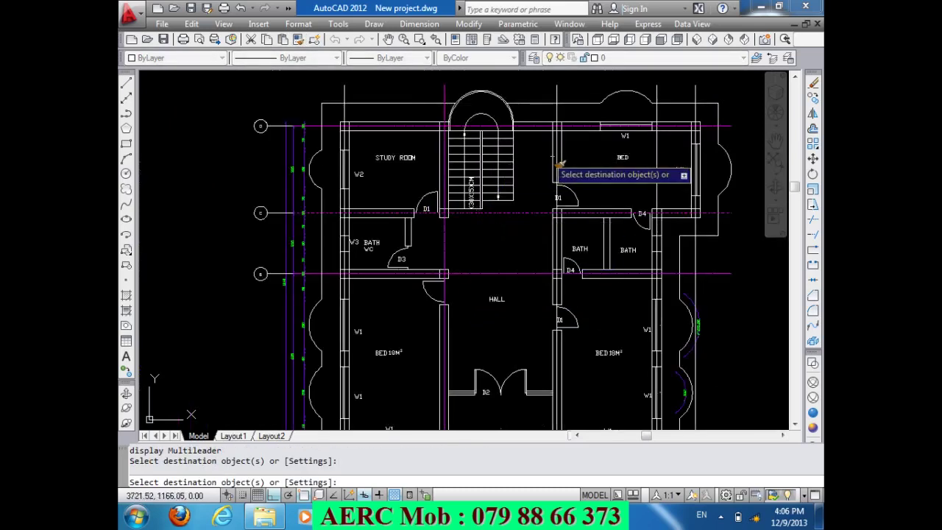
click(559, 111)
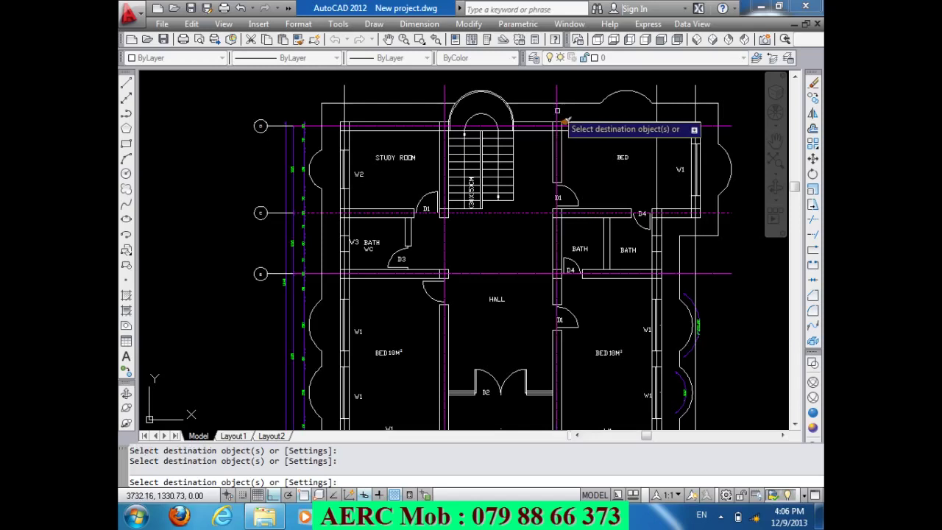
click(657, 89)
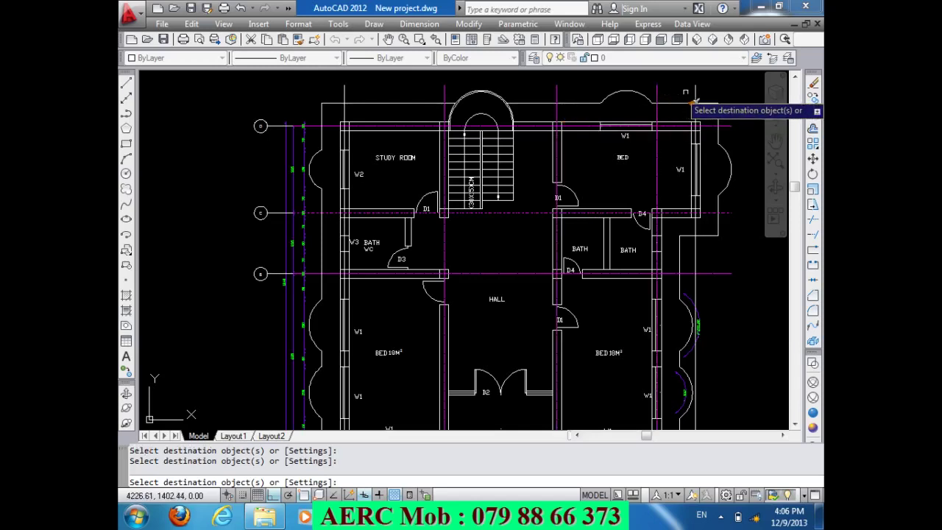
click(697, 92)
click(699, 88)
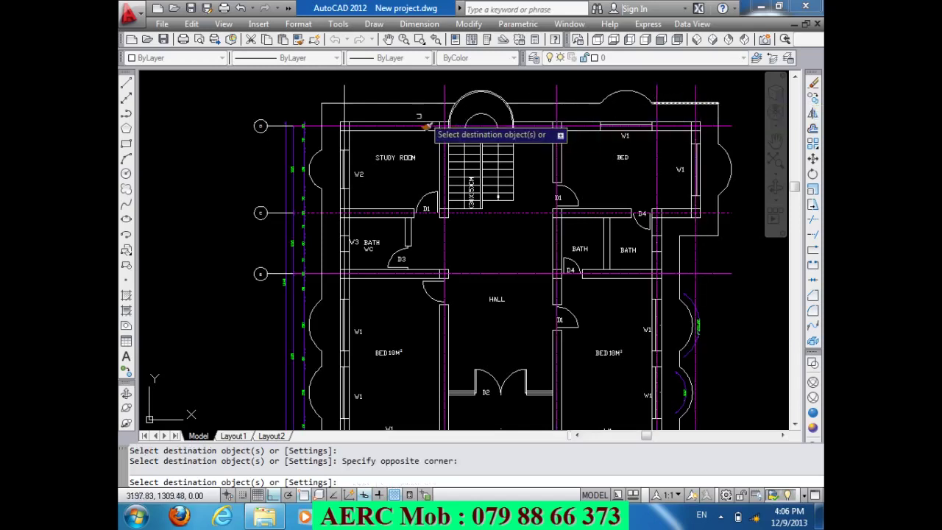
click(343, 117)
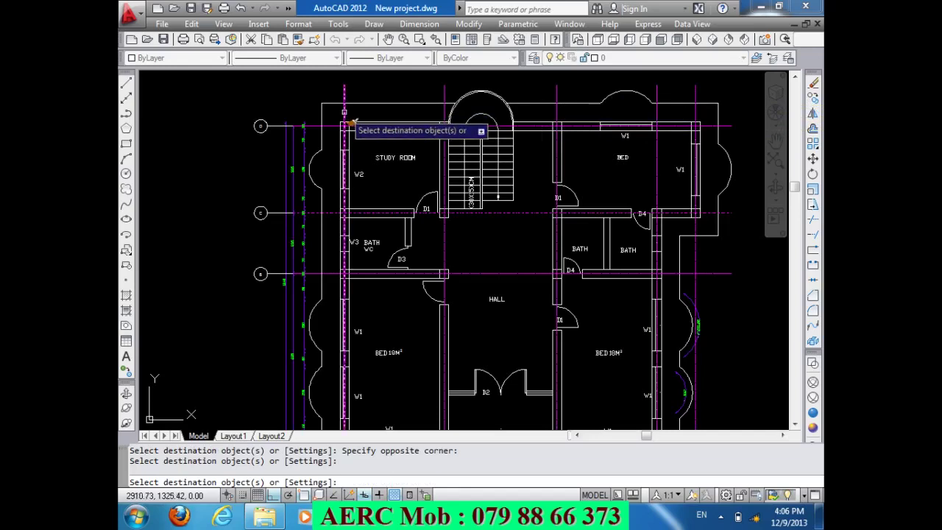
key(Return)
scroll(331, 108, up, 5)
scroll(340, 119, down, 5)
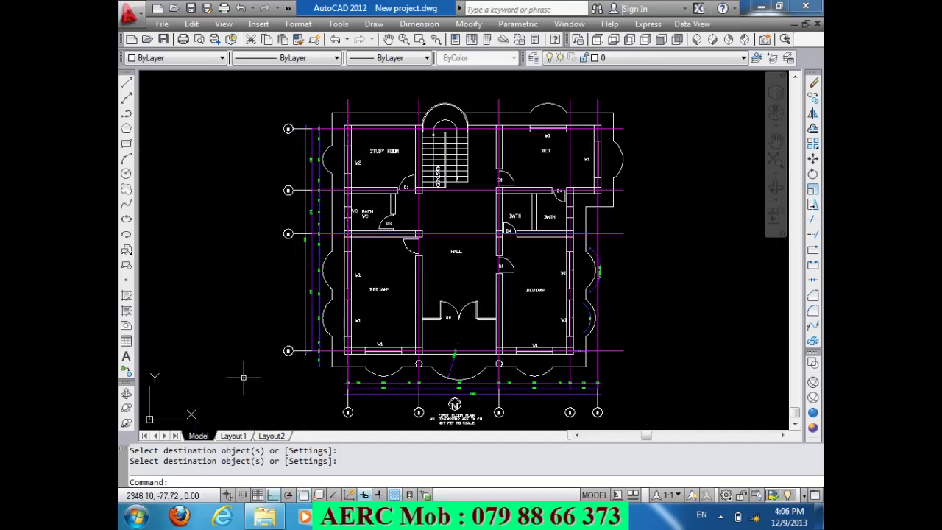
- Copy the four left grid bubbles to the right of the plan
text(Co)
key(Return)
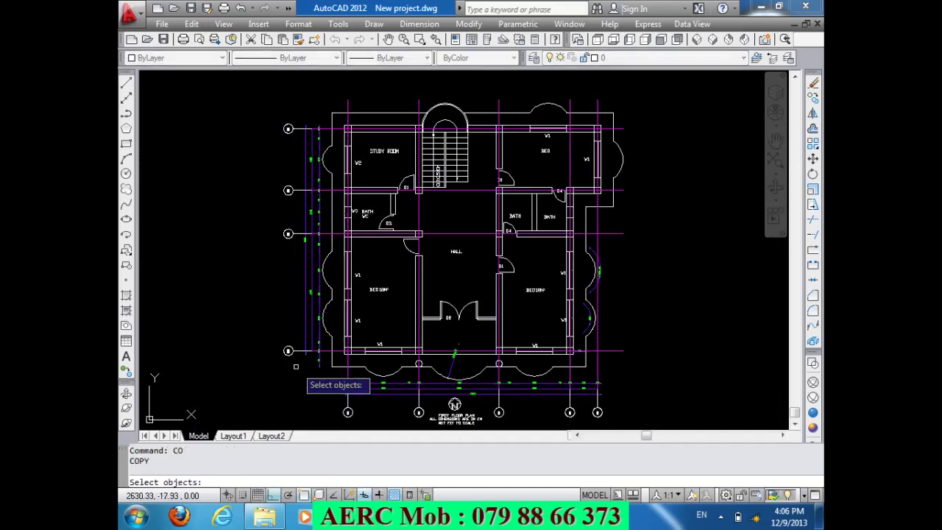
click(295, 366)
click(252, 118)
scroll(320, 355, up, 5)
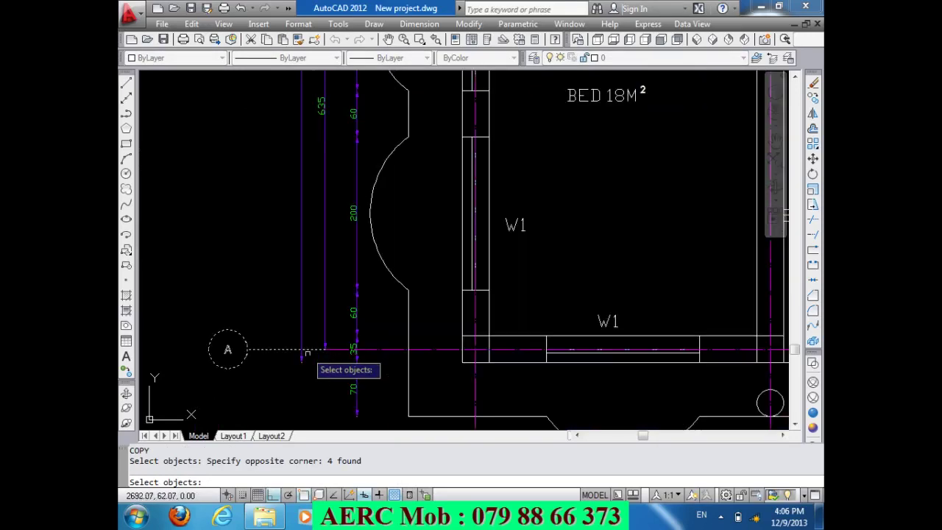
key(Return)
click(325, 350)
scroll(325, 349, down, 5)
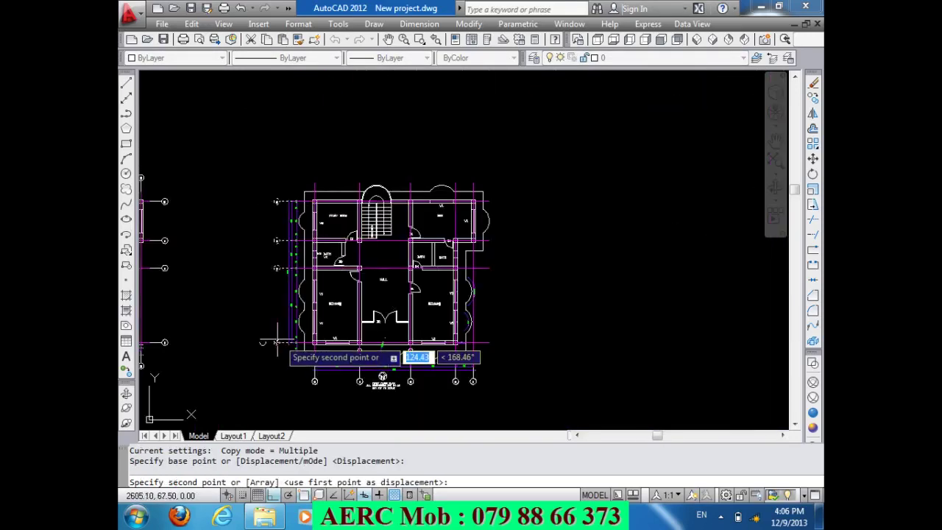
click(548, 359)
key(Return)
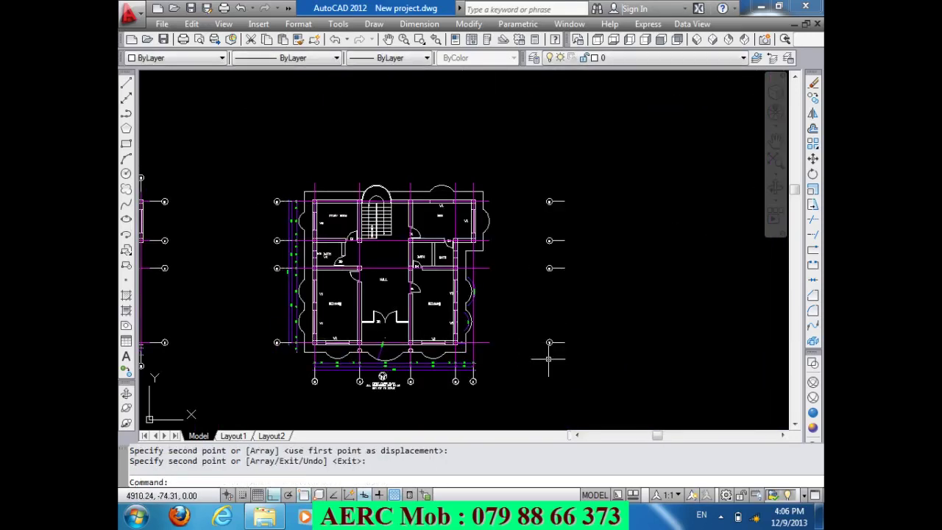
text(MI)
- Mirror the copied bubbles across a vertical line, erasing the originals
key(Return)
click(581, 352)
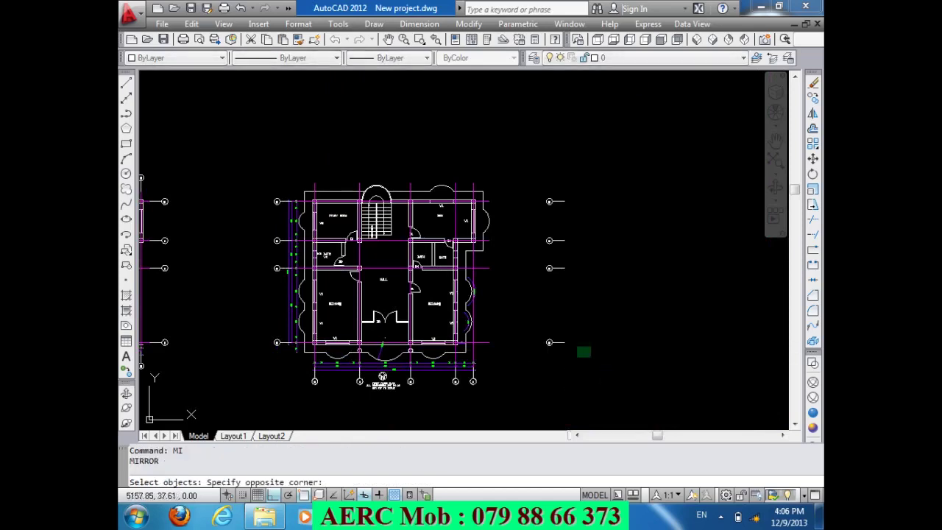
click(549, 177)
key(Return)
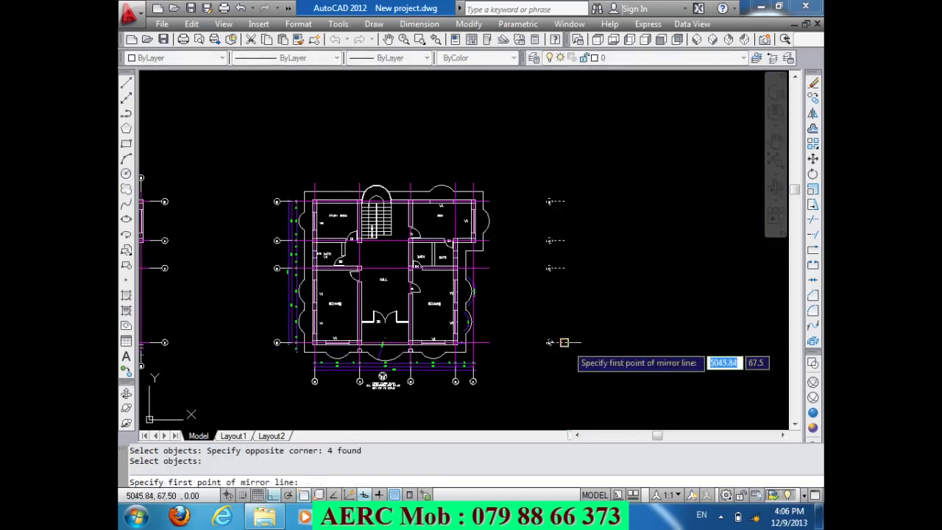
click(564, 343)
click(561, 268)
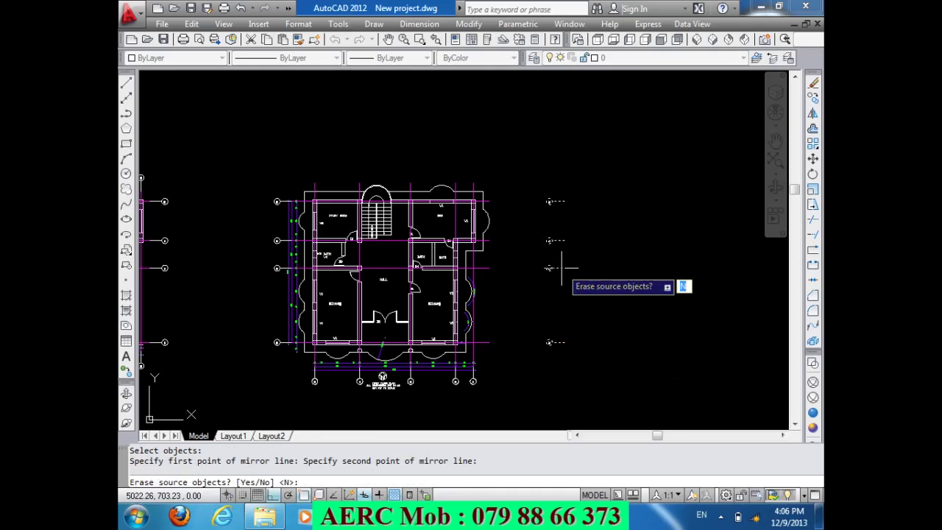
text(Y)
key(Return)
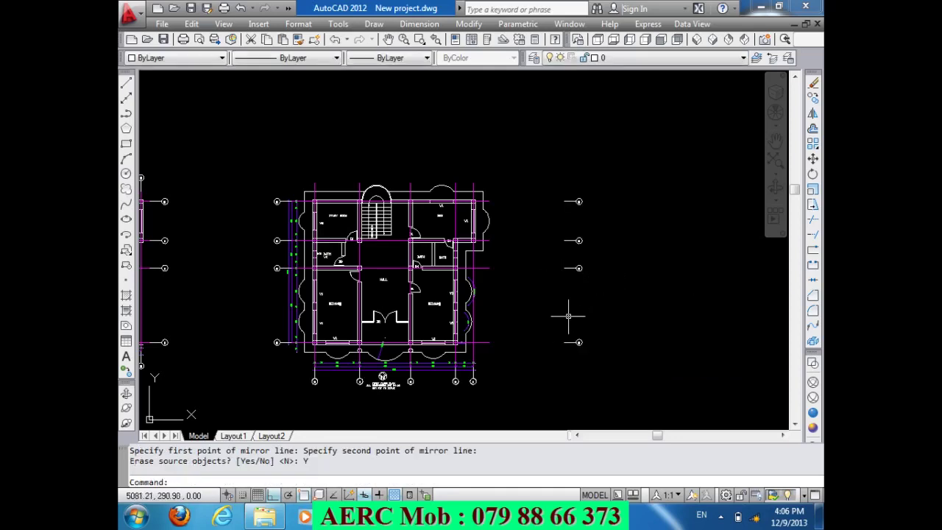
text(C)
- Move the mirrored bubbles onto the right ends of the horizontal grid lines
key(BackSpace)
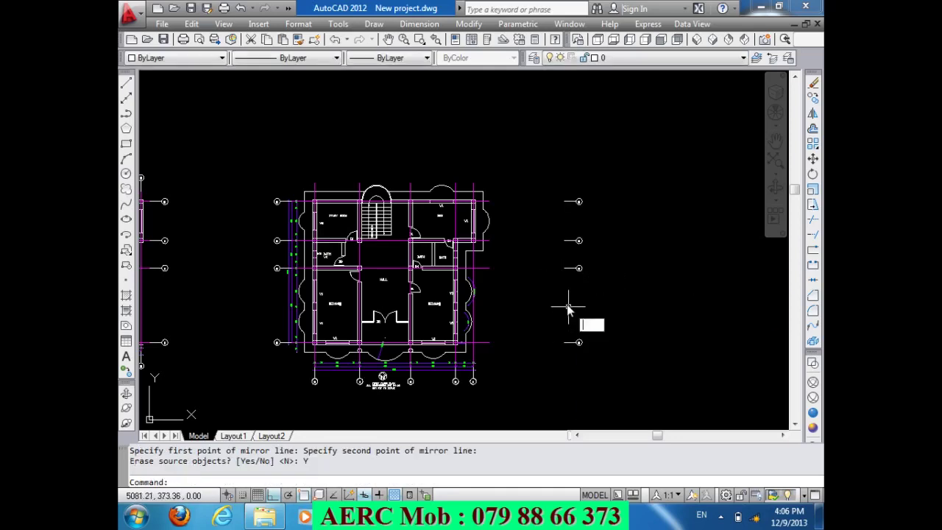
text(M)
key(Return)
click(580, 380)
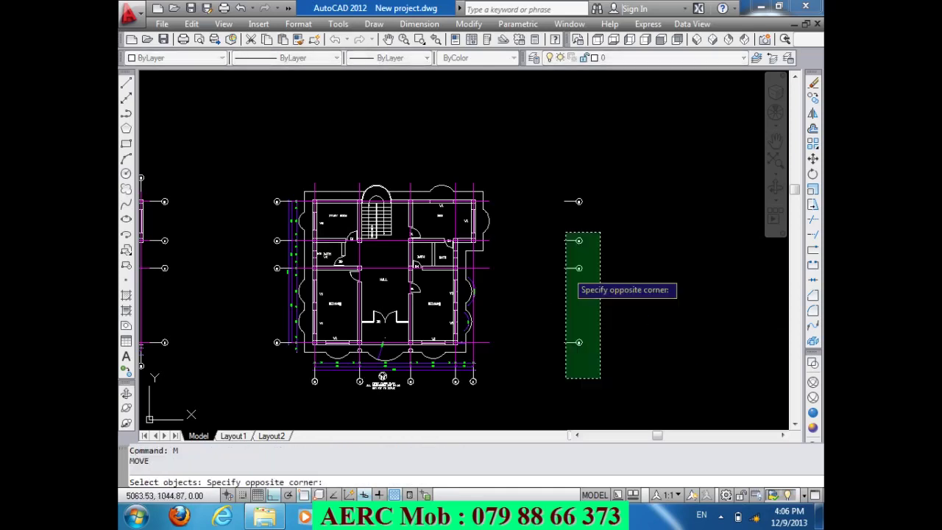
click(564, 183)
scroll(568, 375, up, 5)
scroll(567, 375, up, 1)
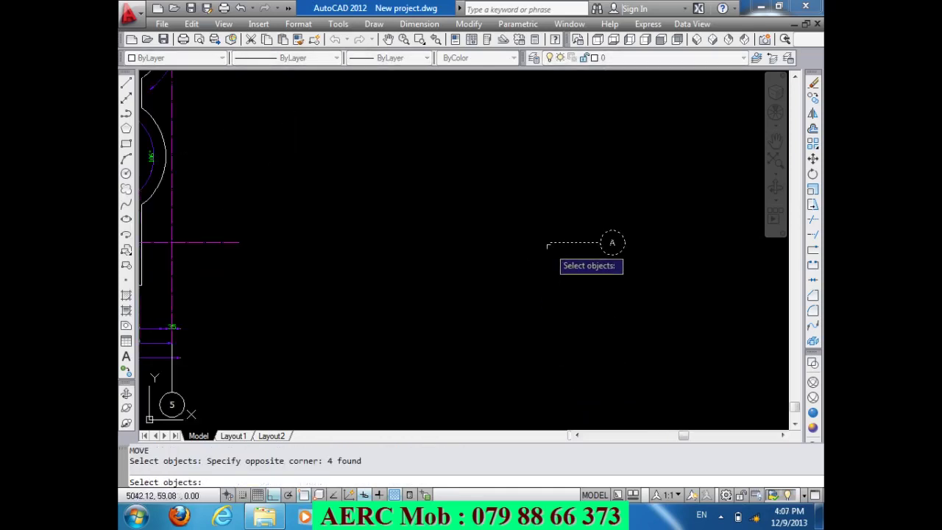
key(Return)
click(550, 242)
scroll(552, 248, down, 5)
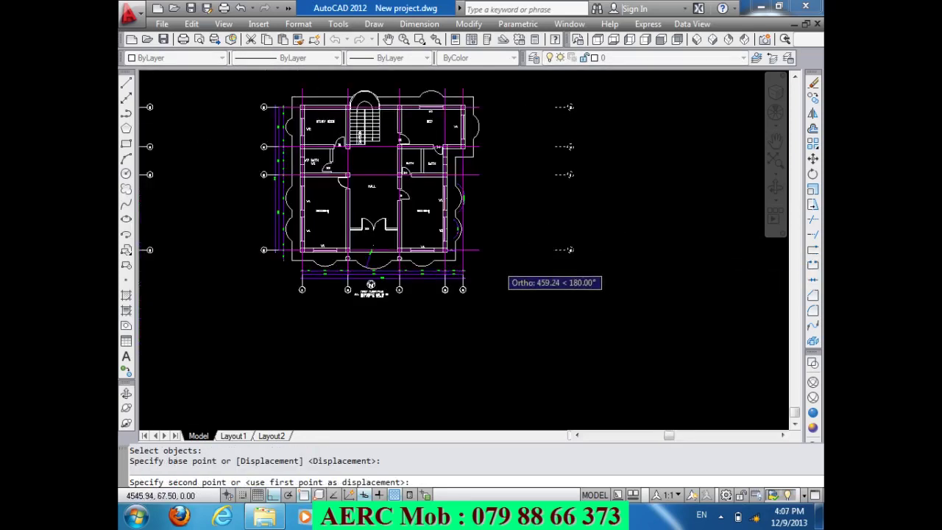
scroll(439, 227, up, 5)
click(432, 213)
scroll(484, 349, down, 5)
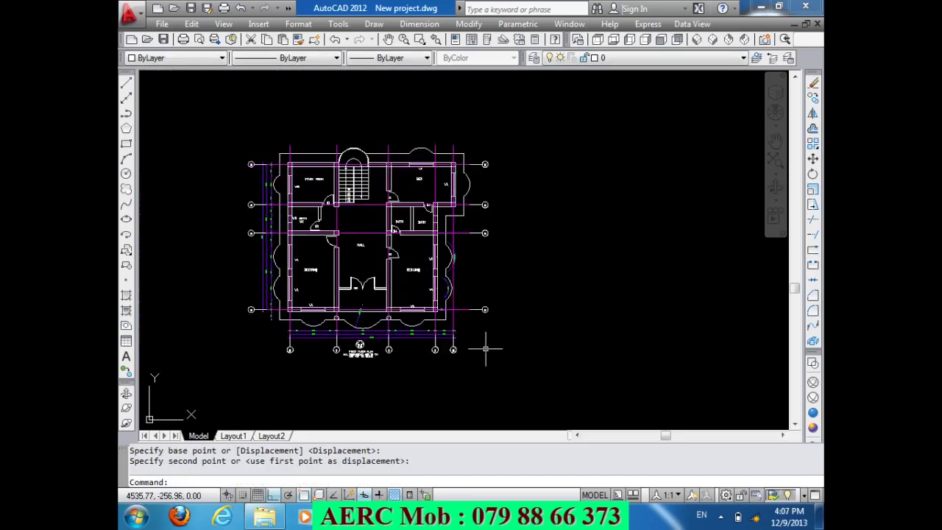
scroll(458, 242, up, 6)
scroll(451, 177, down, 4)
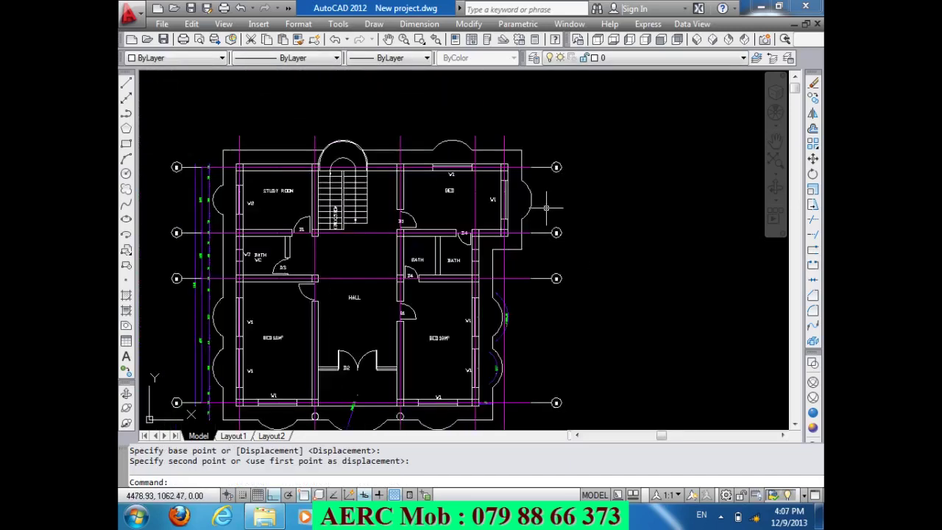
- Copy five bottom grid bubbles to a spot above the right-hand plan
scroll(545, 208, down, 2)
scroll(468, 384, up, 1)
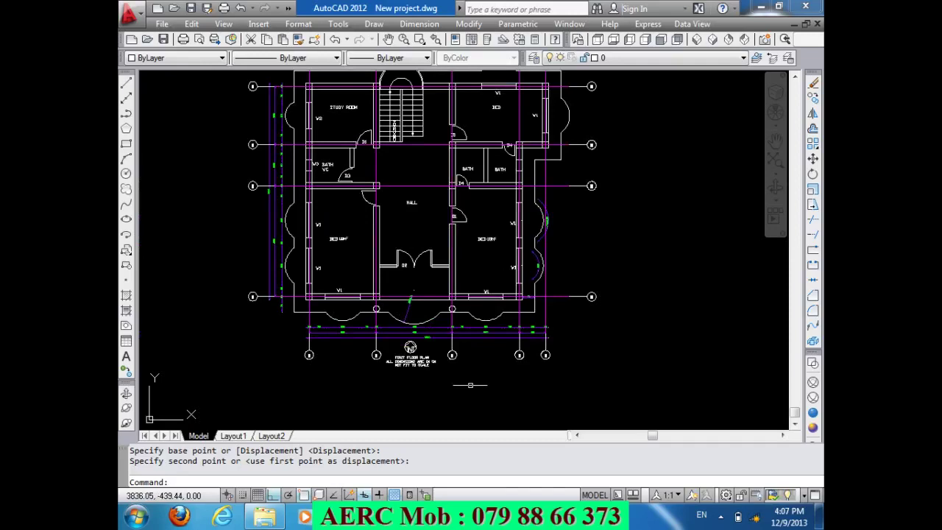
text(Co)
key(Return)
click(552, 365)
click(434, 352)
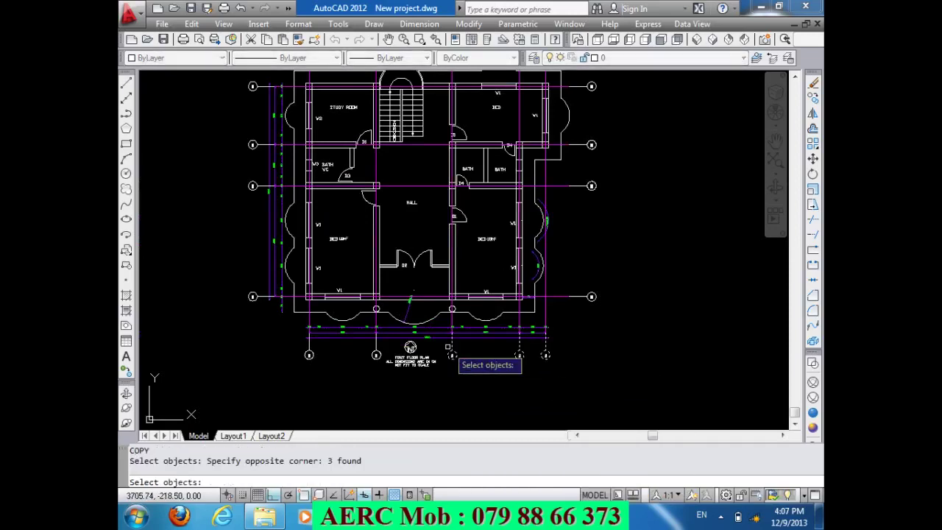
click(397, 368)
click(303, 338)
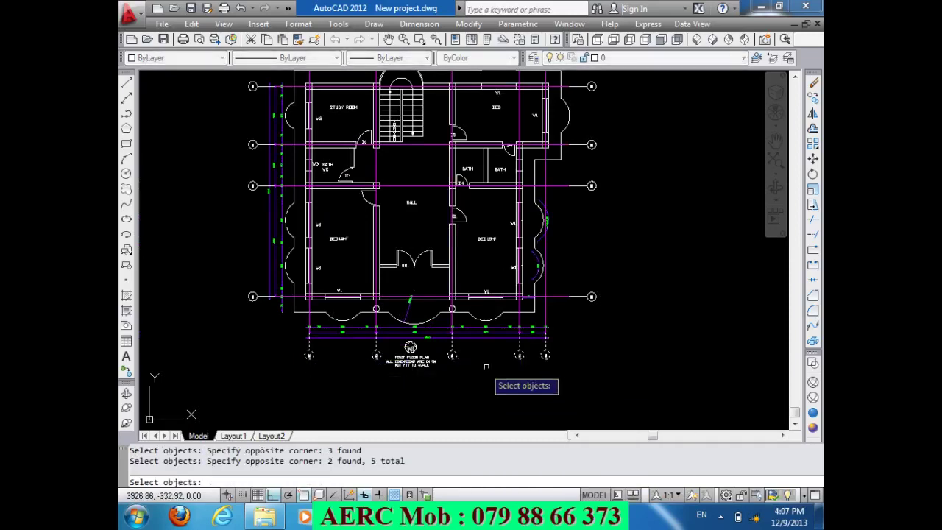
scroll(543, 336, up, 3)
scroll(552, 344, up, 2)
key(Return)
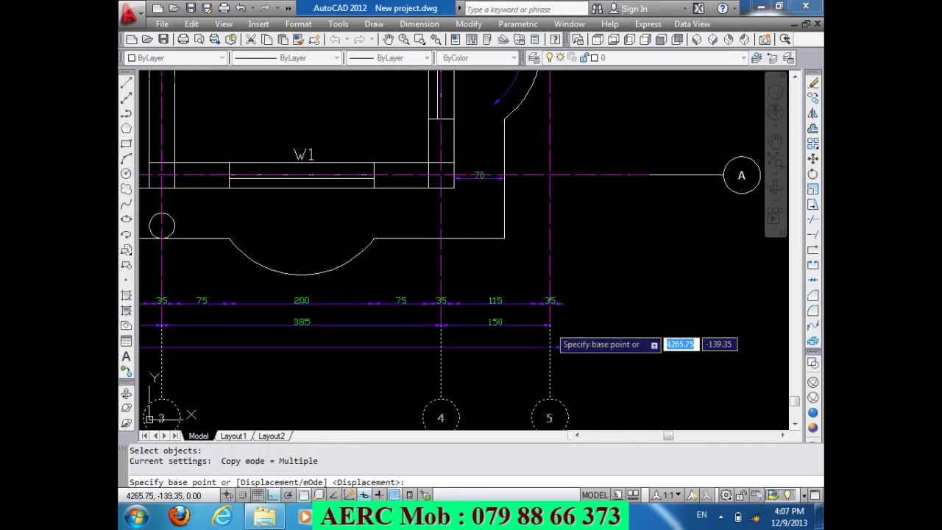
click(561, 337)
scroll(548, 368, down, 5)
scroll(539, 378, down, 3)
click(542, 209)
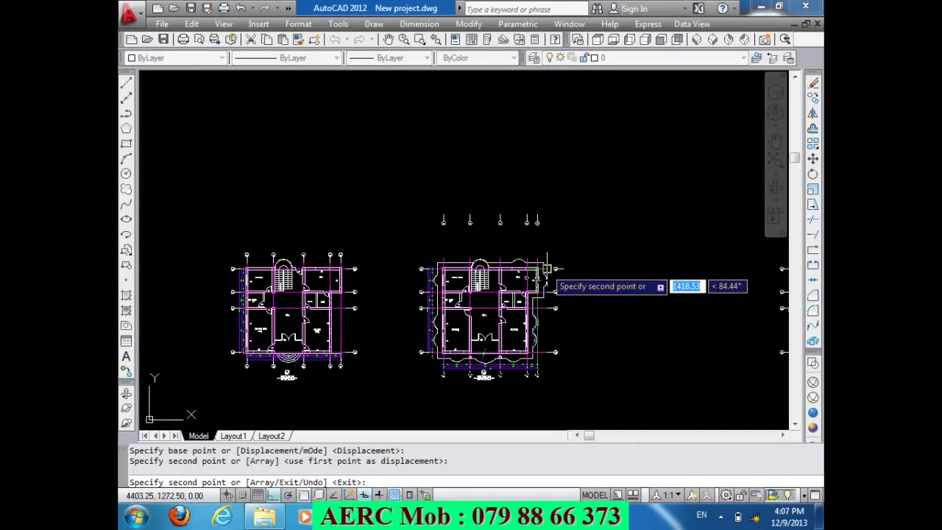
key(Return)
- Mirror the five copied bubbles, erasing the originals
scroll(529, 210, up, 4)
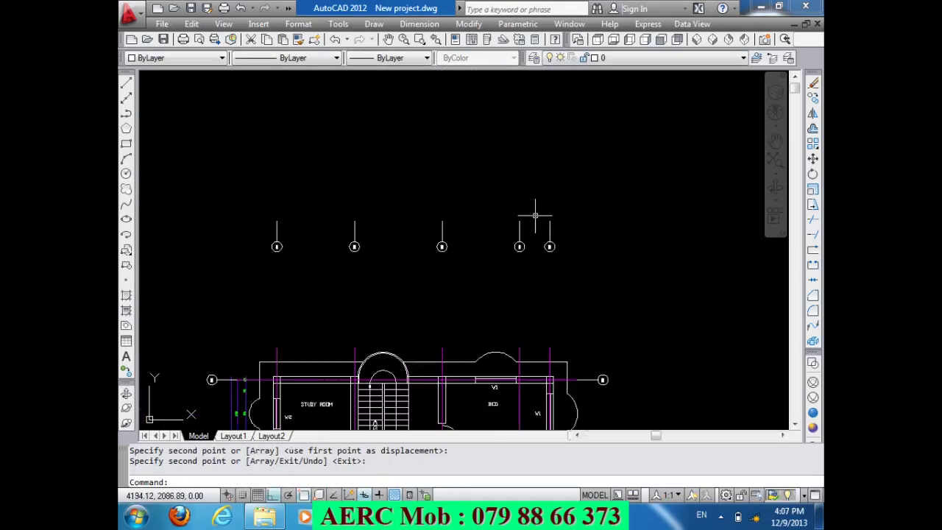
text(MI)
key(Return)
click(593, 238)
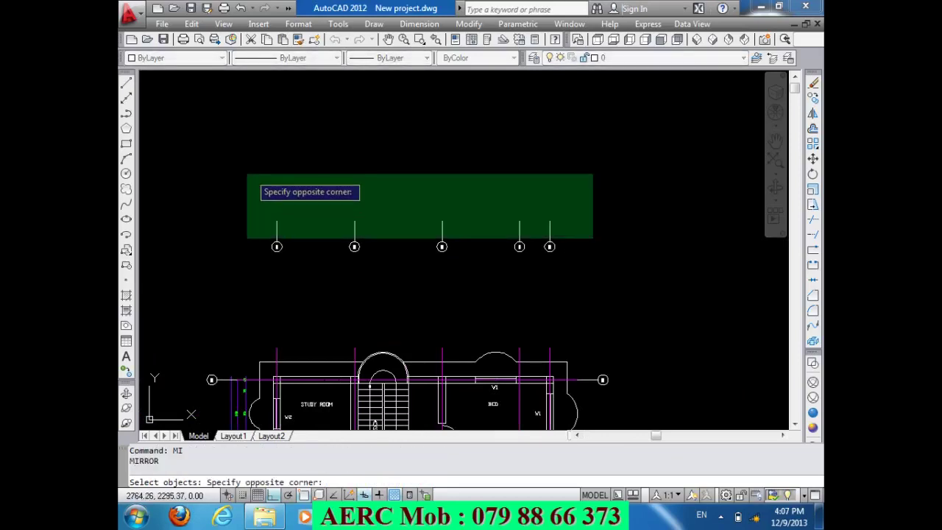
click(243, 172)
key(Return)
click(548, 221)
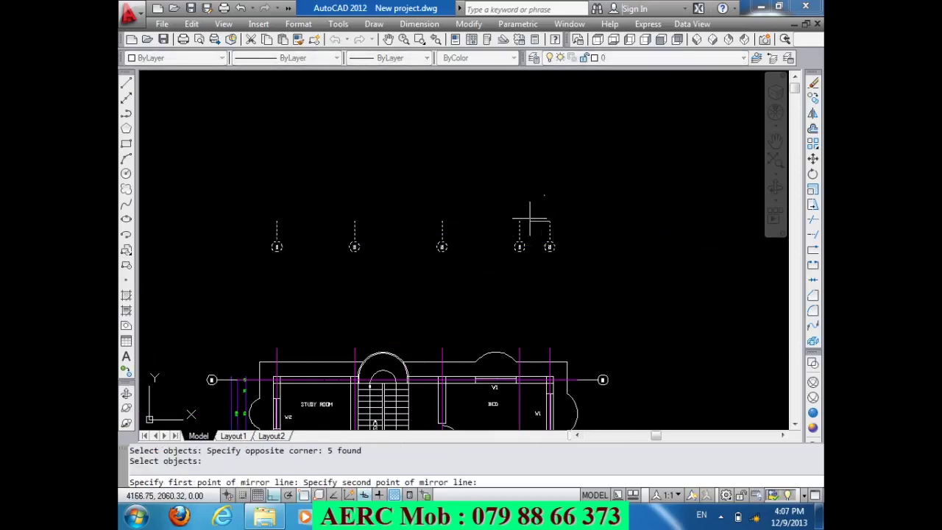
text(y)
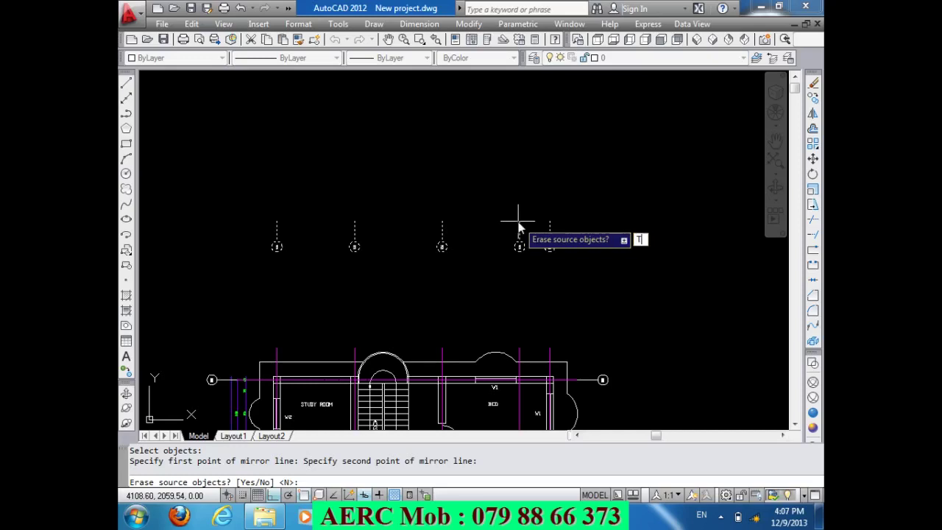
key(Return)
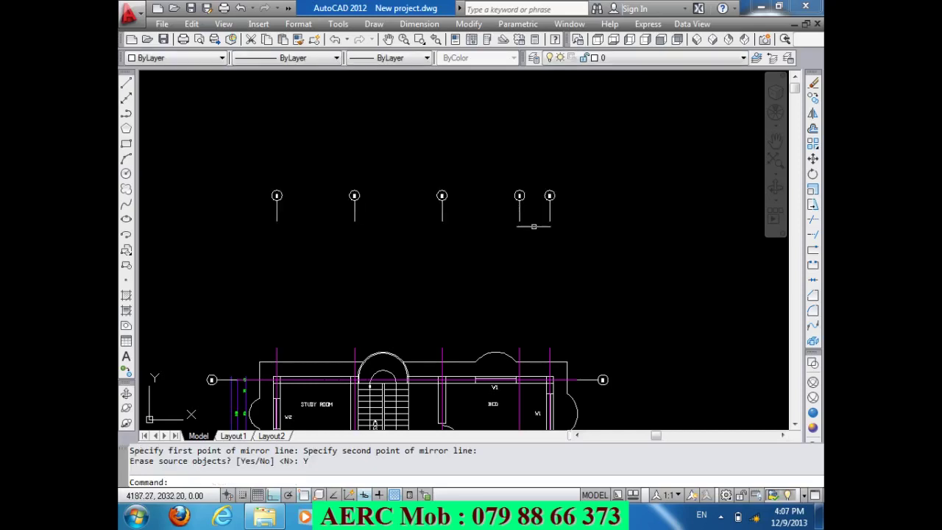
- Move the flipped bubbles onto the ends of their grid lines
text(m)
key(Return)
click(544, 239)
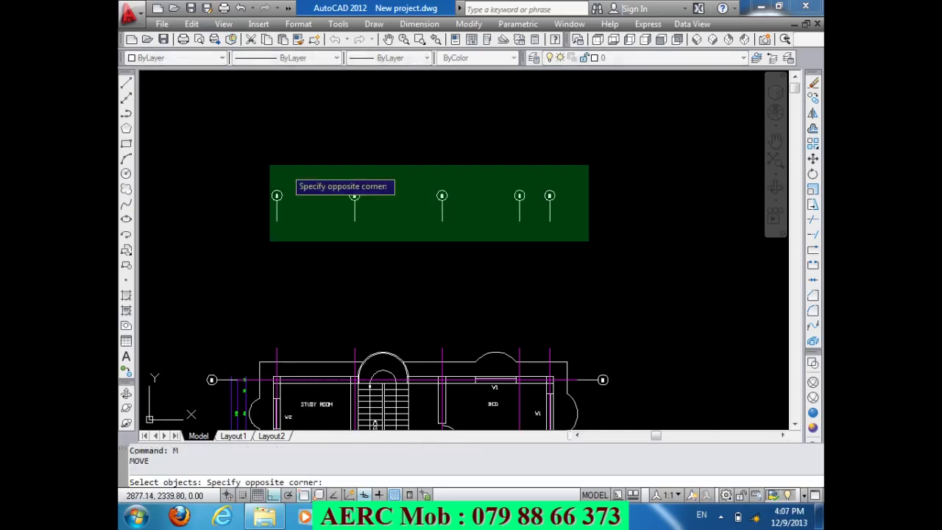
click(225, 156)
scroll(548, 221, up, 5)
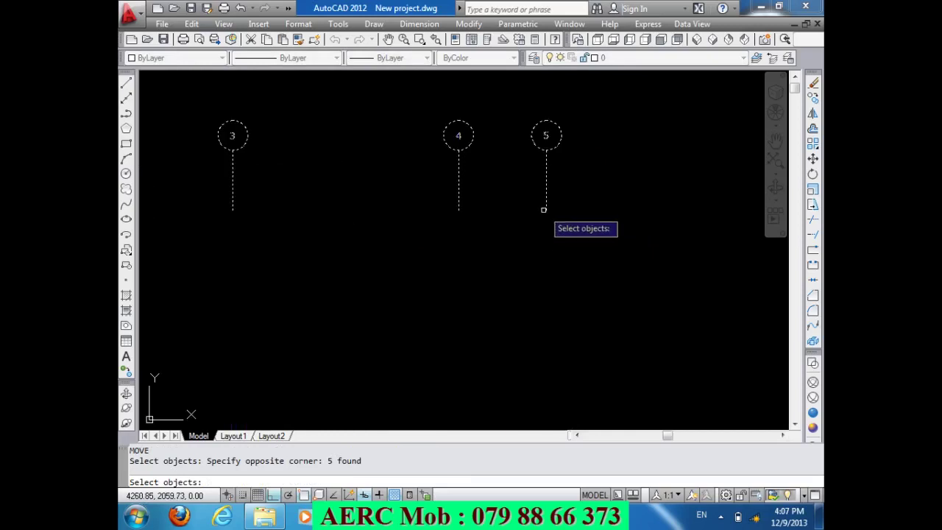
key(Return)
click(545, 210)
scroll(544, 211, down, 5)
scroll(542, 228, up, 5)
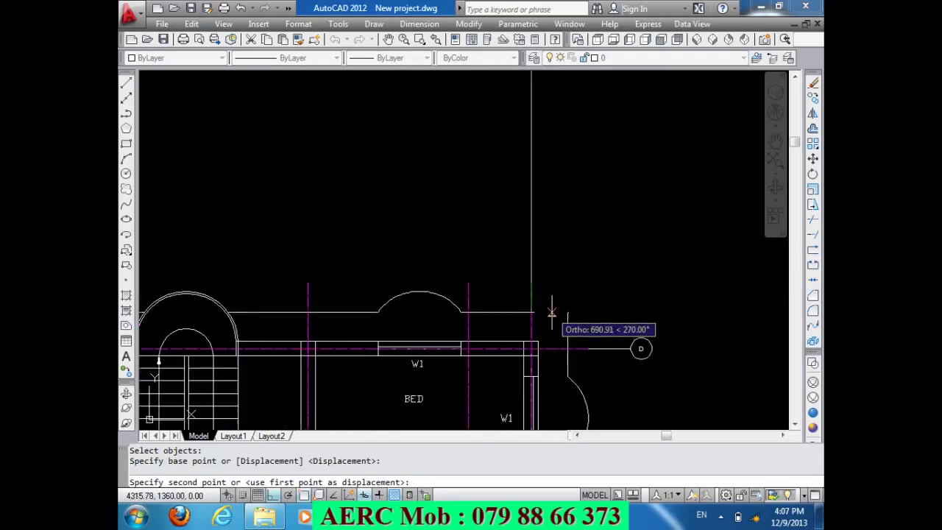
click(522, 270)
scroll(515, 258, down, 4)
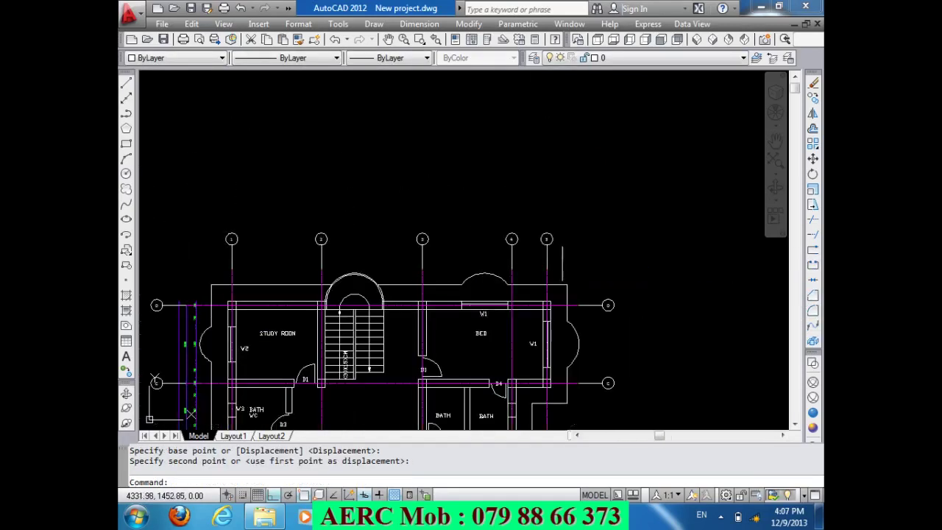
scroll(452, 213, down, 2)
scroll(462, 239, up, 2)
scroll(481, 240, up, 3)
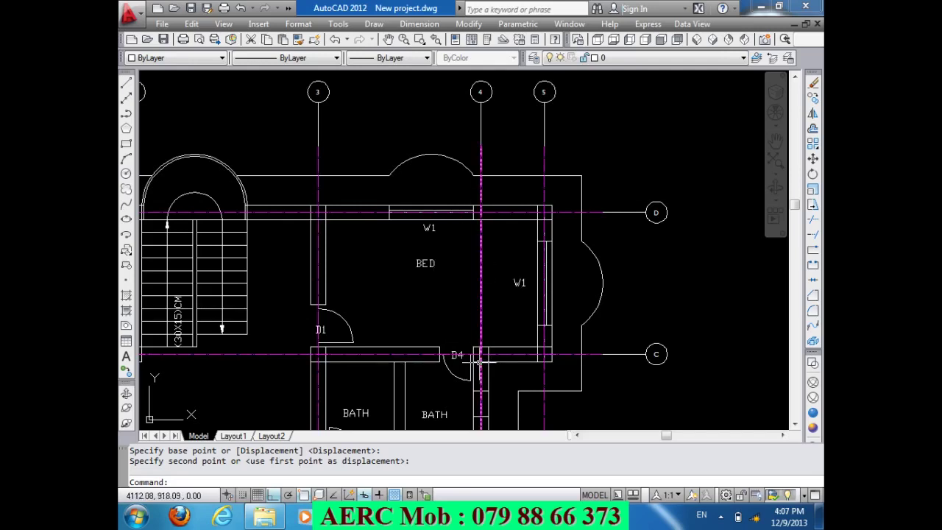
scroll(453, 121, down, 3)
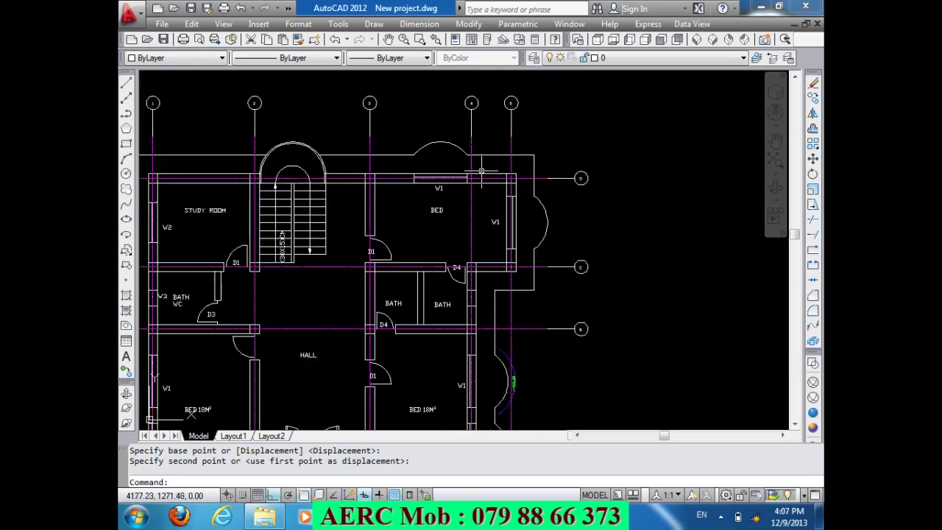
scroll(617, 224, down, 2)
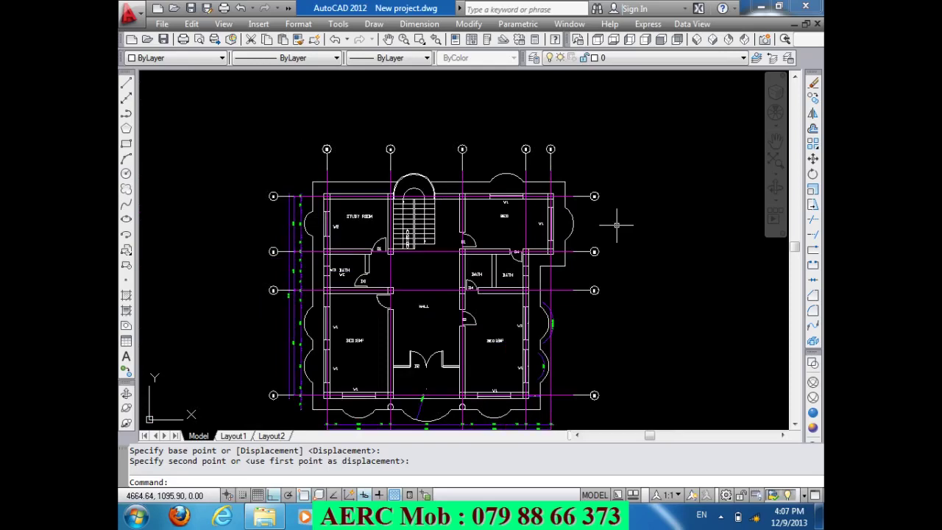
scroll(248, 260, up, 3)
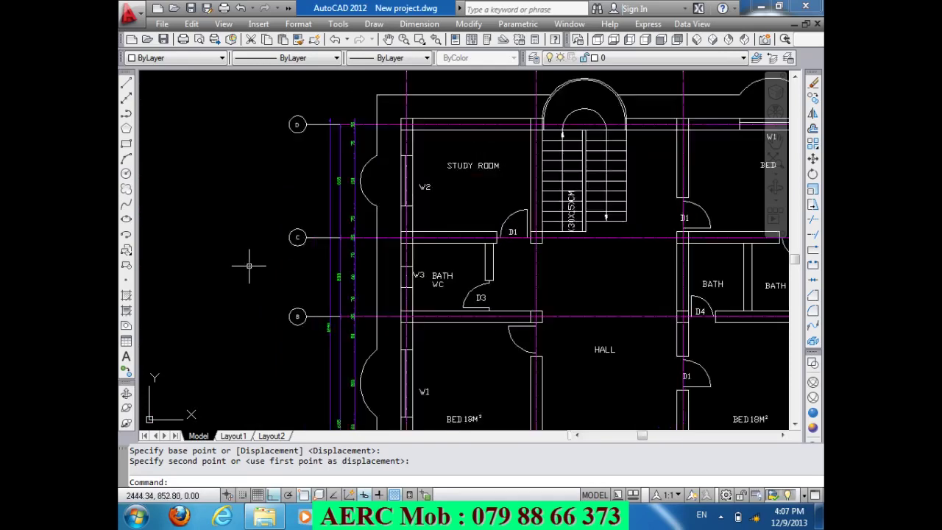
scroll(248, 260, down, 3)
scroll(546, 169, up, 1)
scroll(547, 169, up, 2)
scroll(461, 189, up, 3)
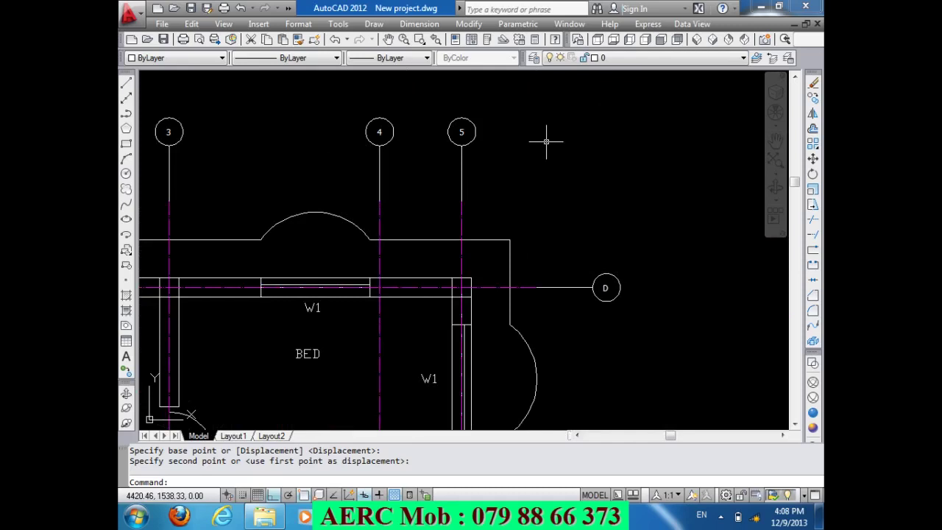
scroll(548, 132, down, 4)
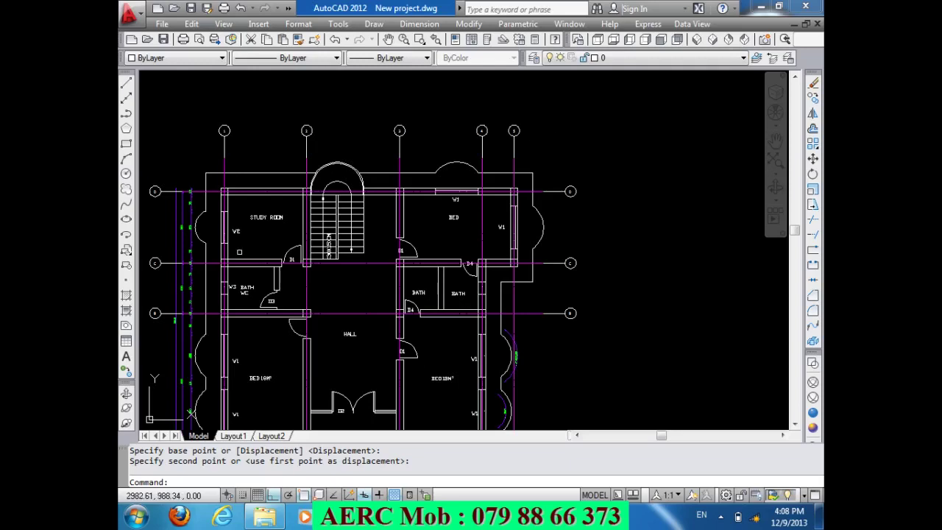
scroll(147, 267, up, 5)
scroll(166, 254, down, 5)
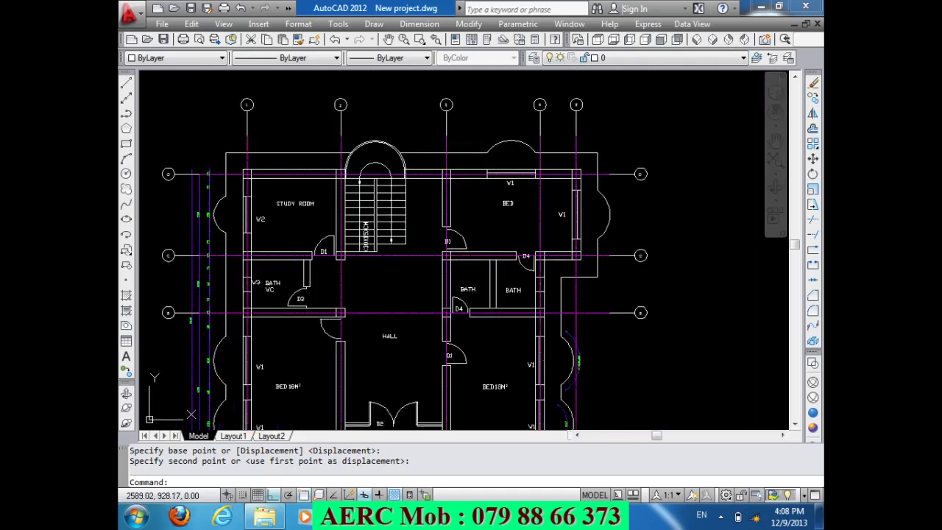
scroll(530, 274, up, 3)
scroll(529, 275, up, 2)
scroll(517, 175, down, 2)
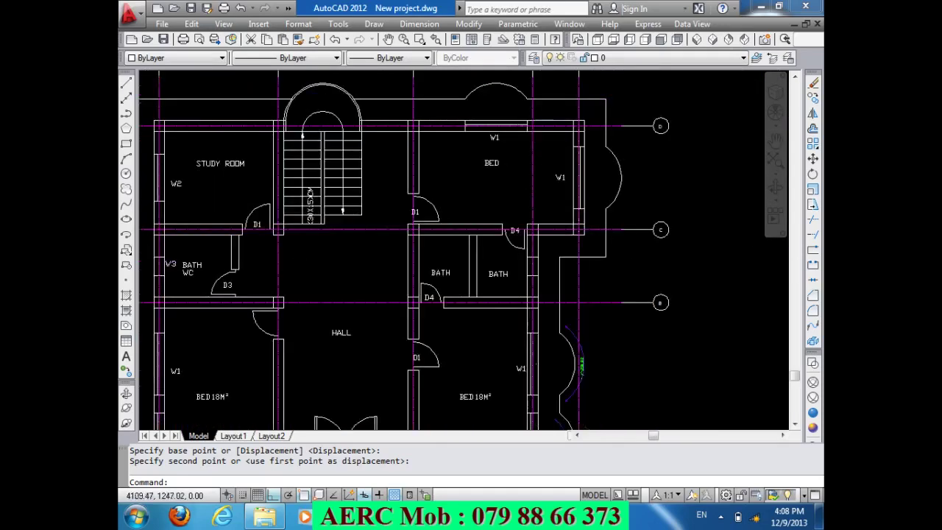
scroll(518, 221, down, 2)
scroll(519, 354, up, 3)
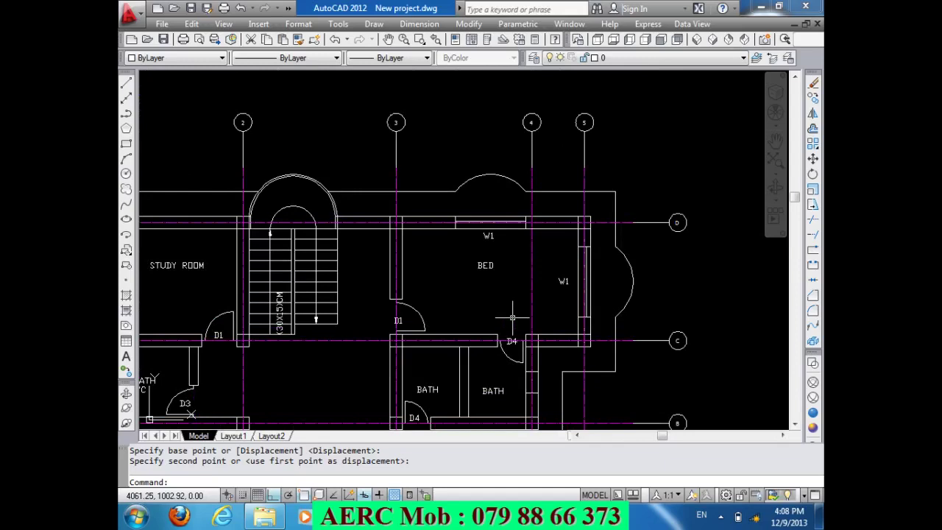
scroll(512, 317, down, 3)
scroll(522, 265, down, 3)
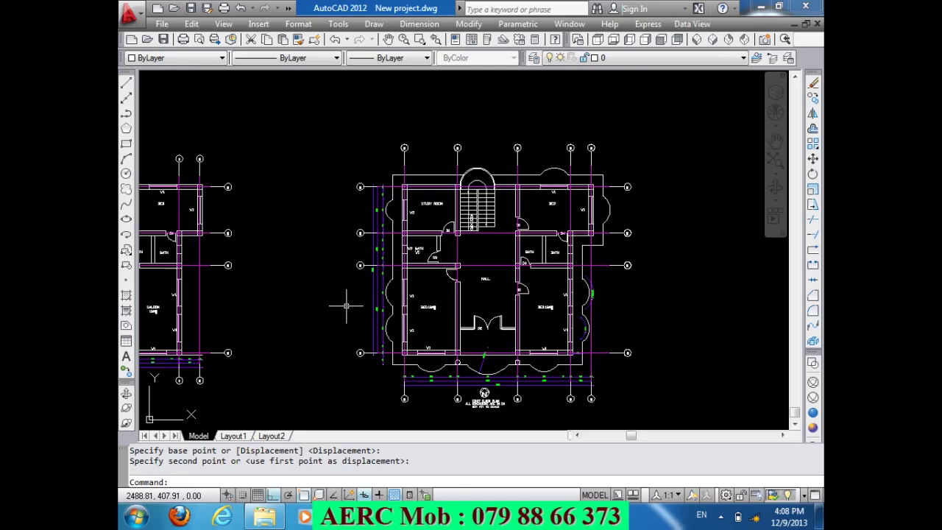
- Start GROUP and window-select the left, bottom and right grid bubbles
text(GROUP)
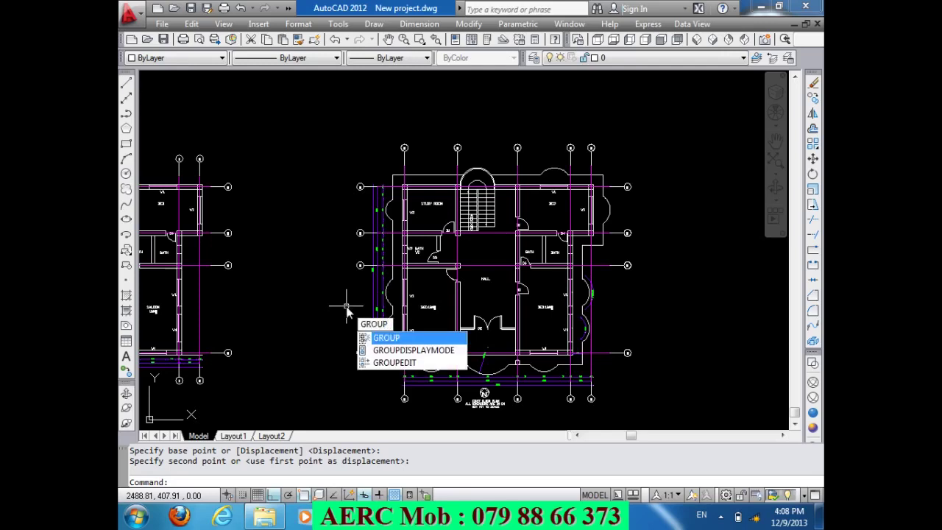
key(Return)
click(363, 368)
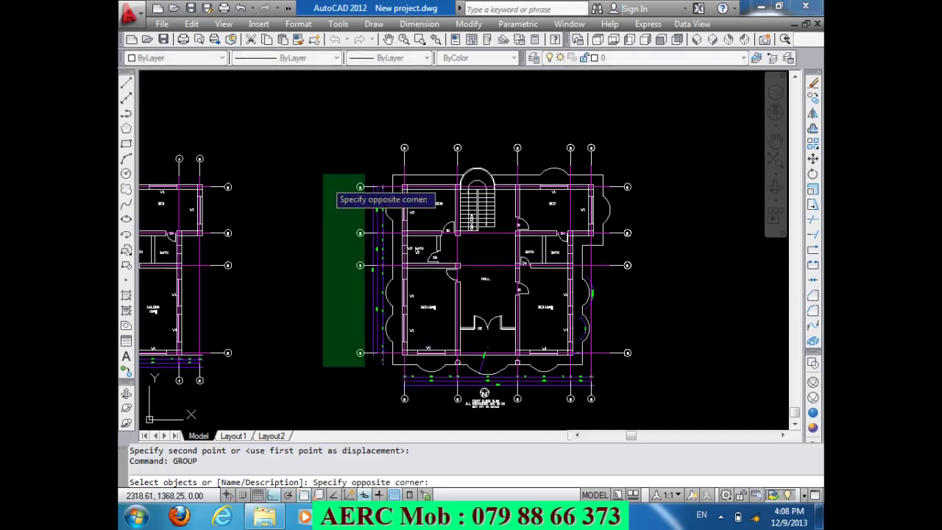
click(322, 174)
click(608, 406)
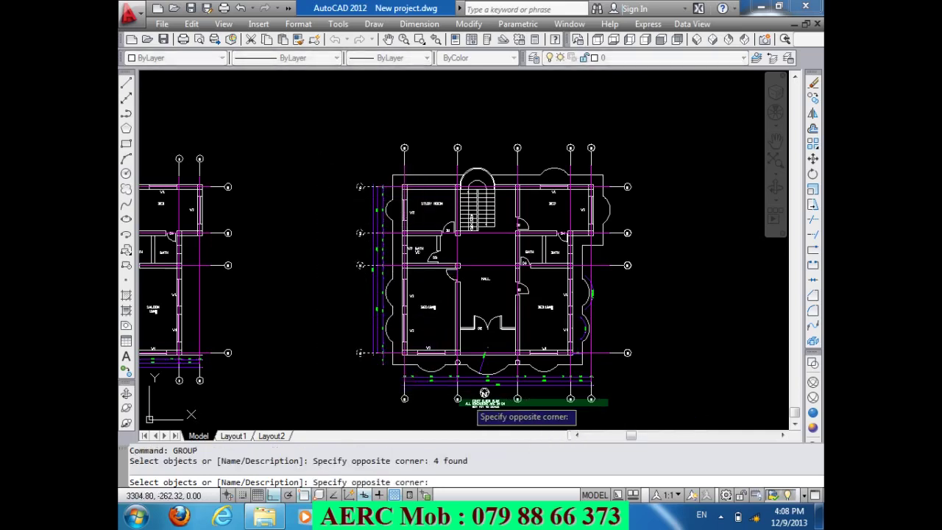
click(374, 384)
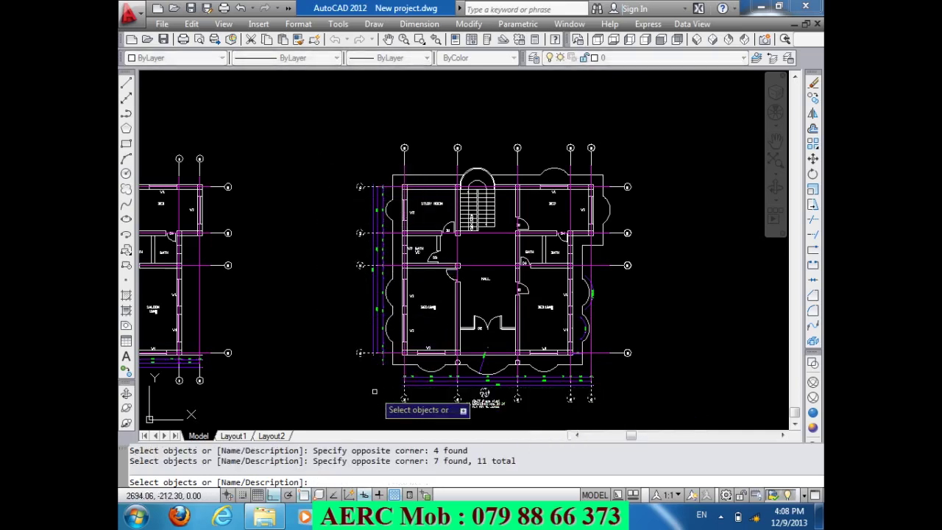
click(635, 381)
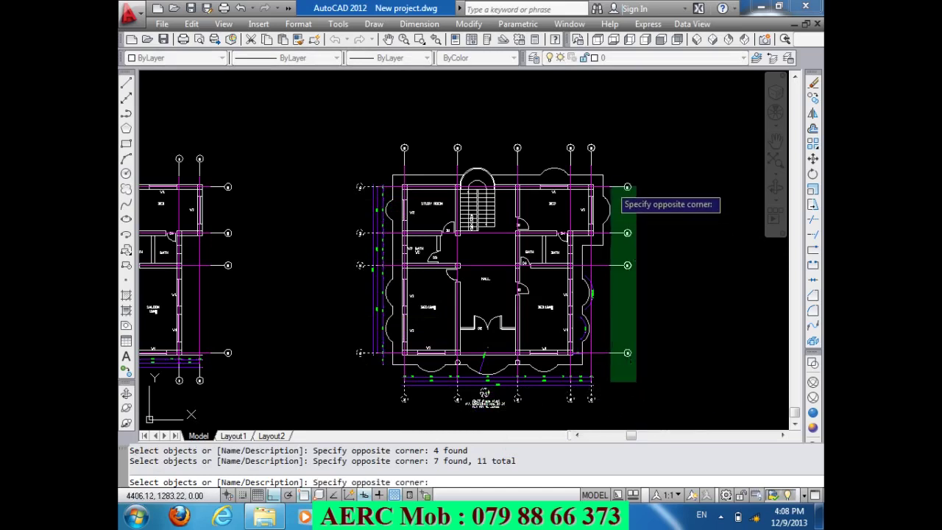
click(611, 185)
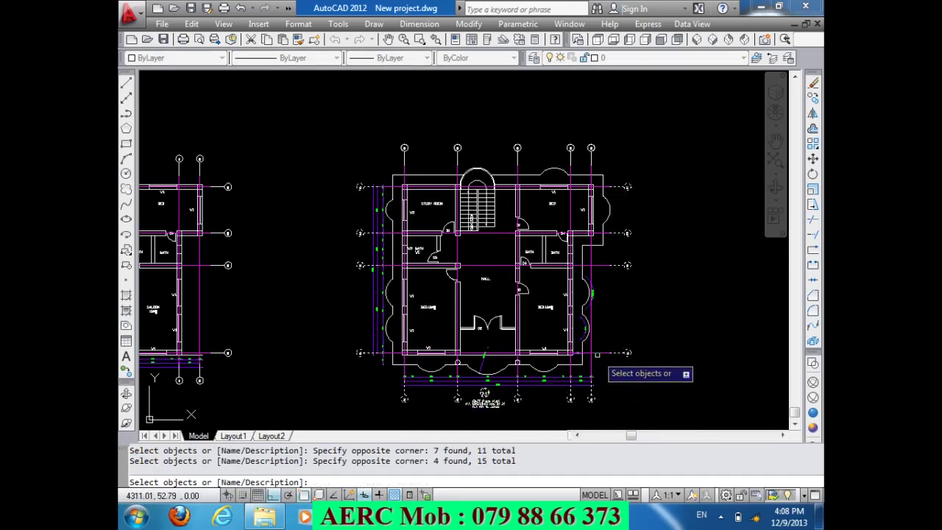
- Add every horizontal and vertical grid line and the top bubbles, then create the group
click(594, 353)
click(591, 336)
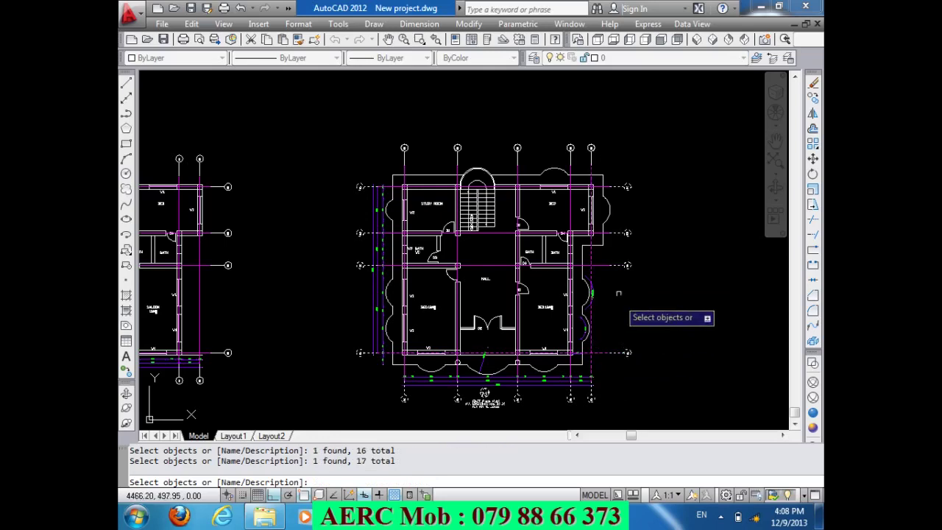
click(601, 265)
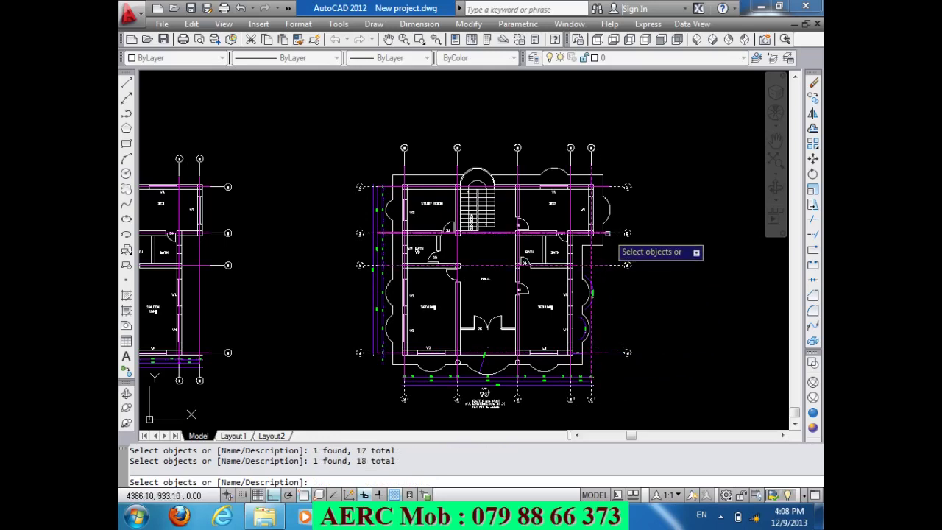
click(608, 234)
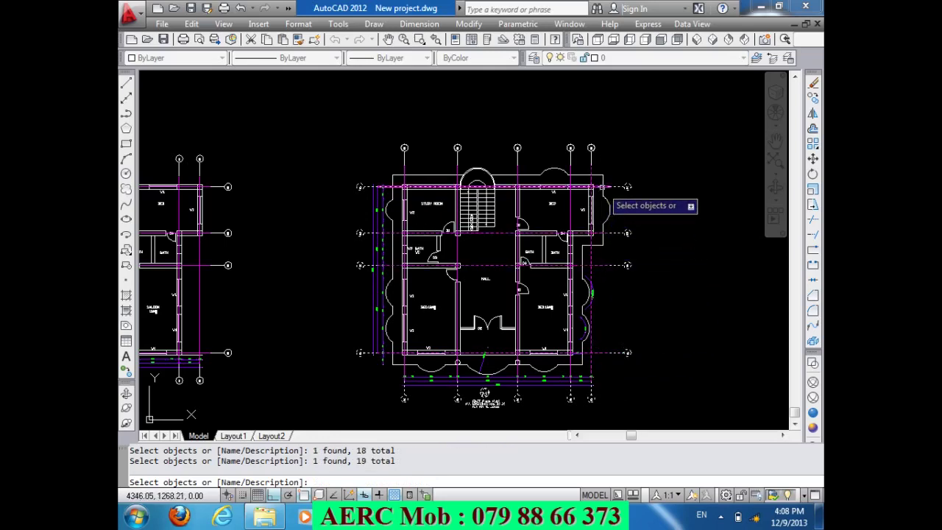
click(602, 187)
click(571, 210)
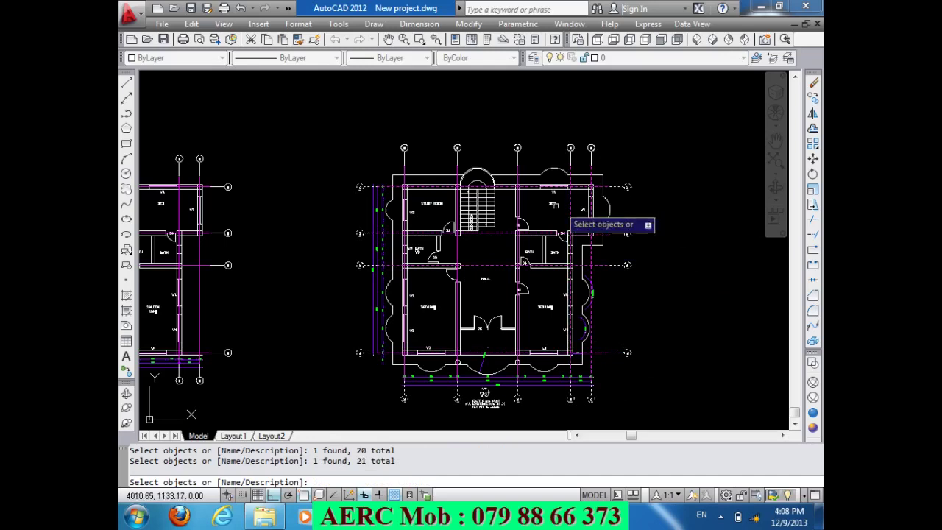
click(518, 213)
scroll(459, 214, up, 1)
scroll(459, 214, up, 2)
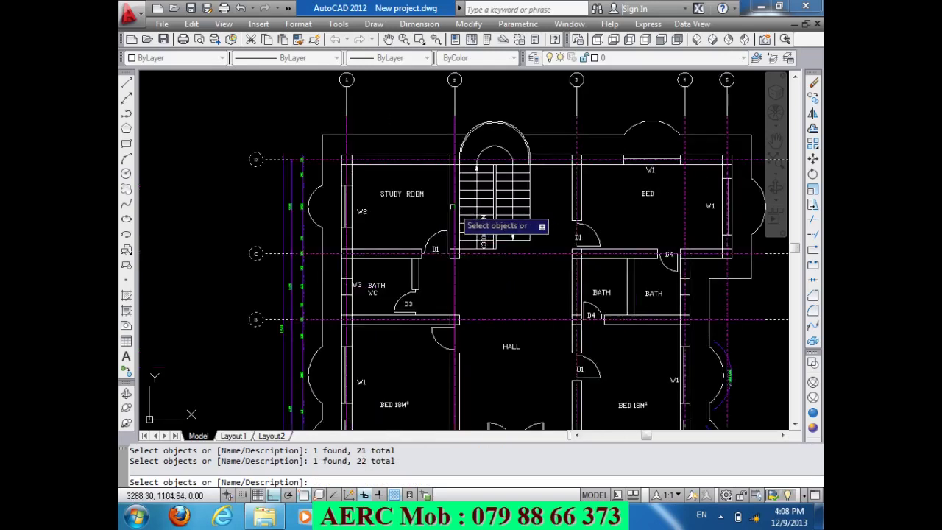
click(454, 206)
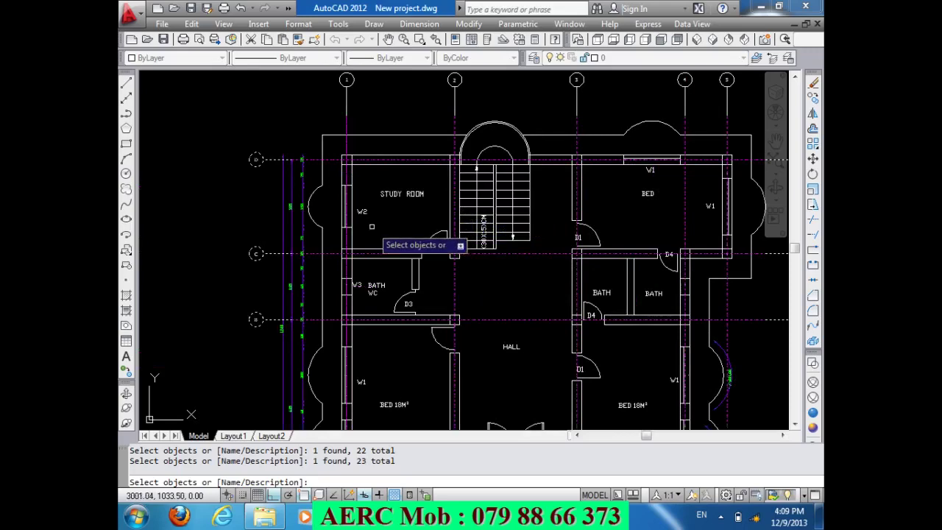
scroll(371, 226, down, 2)
scroll(356, 301, up, 3)
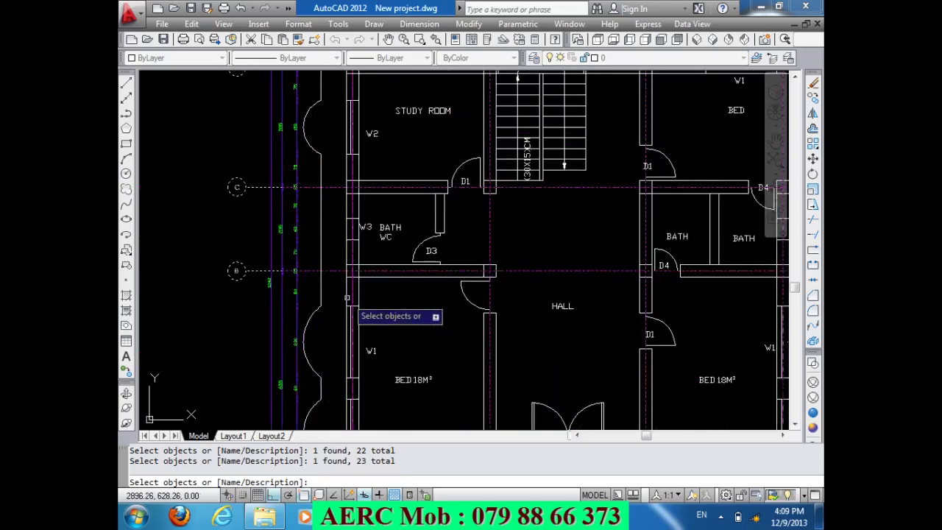
click(347, 298)
scroll(352, 307, down, 3)
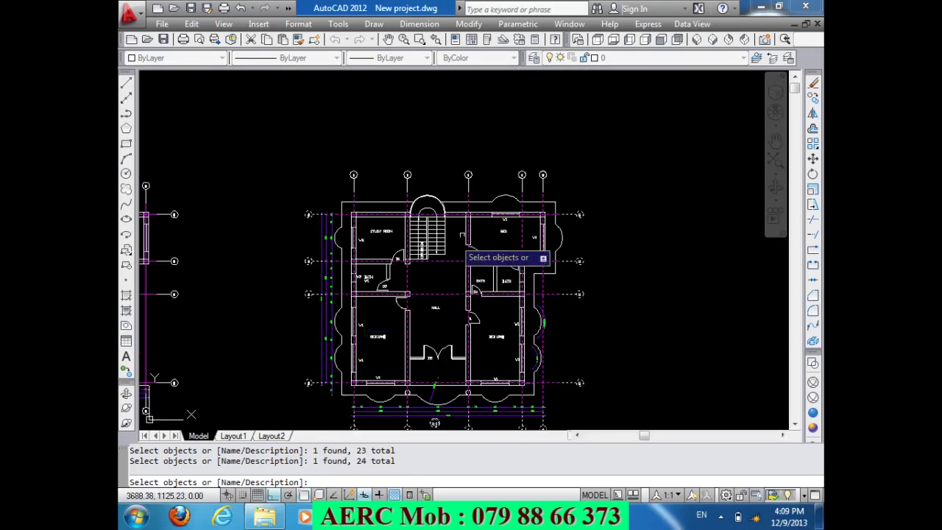
click(563, 189)
click(349, 162)
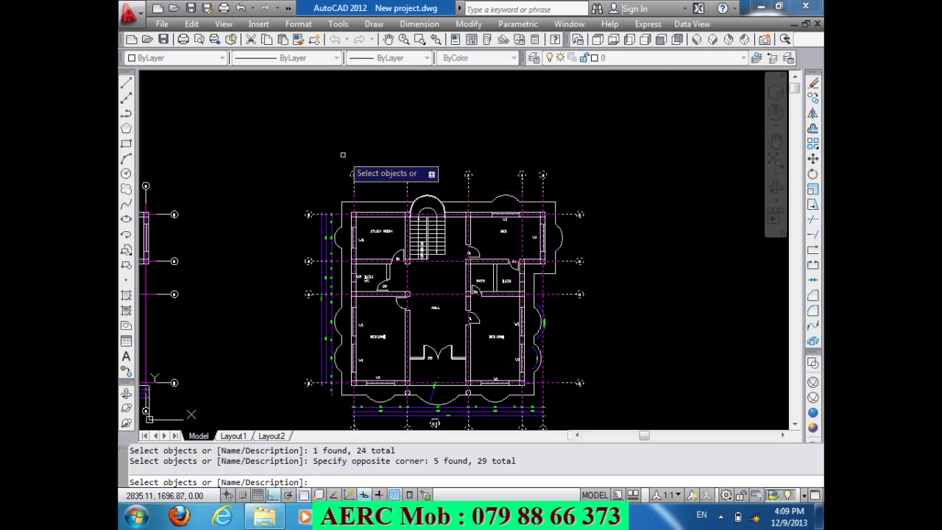
key(Return)
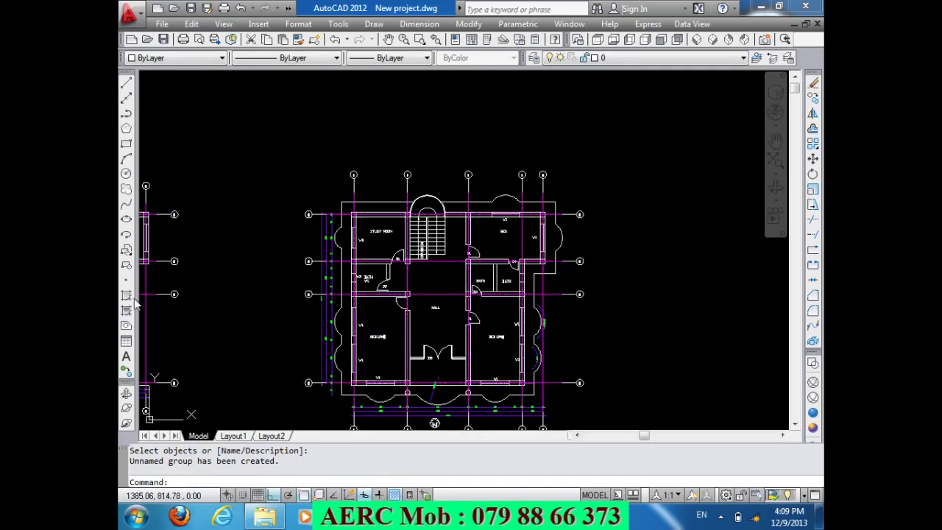
click(129, 255)
click(128, 256)
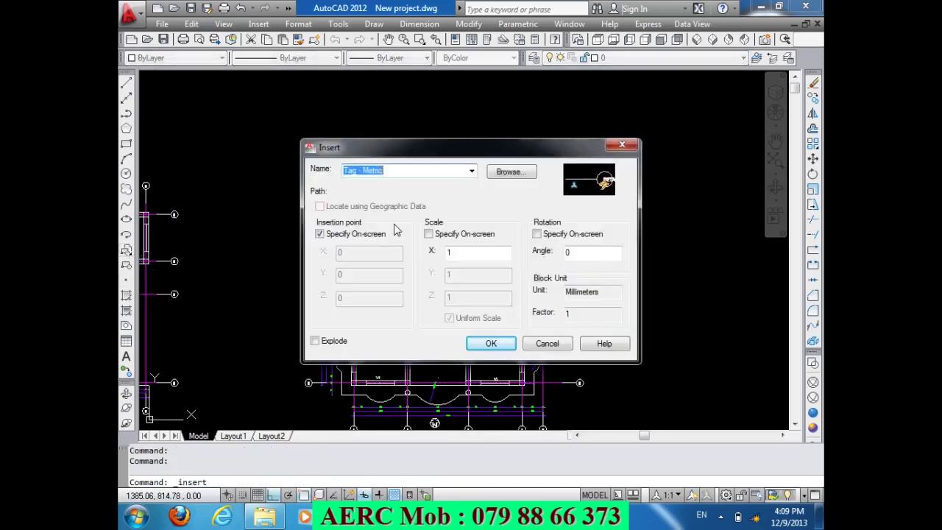
click(470, 171)
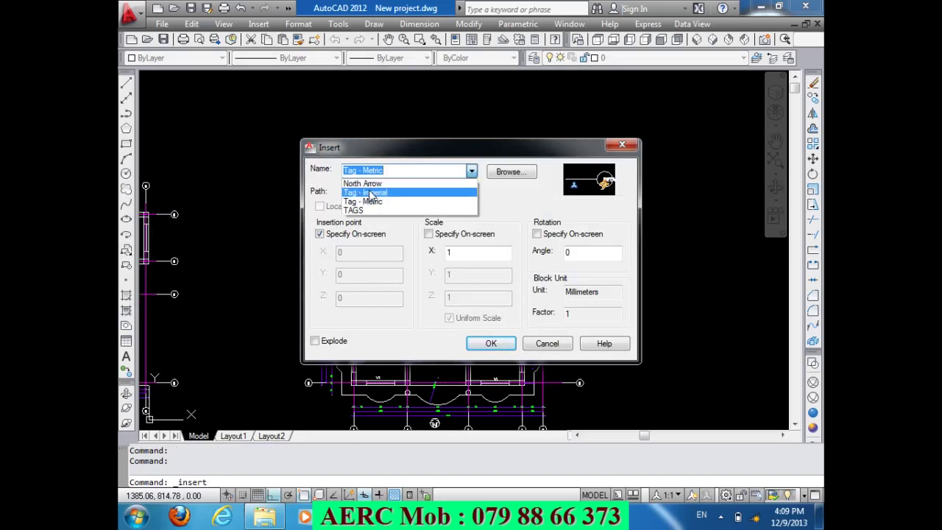
click(545, 340)
click(557, 344)
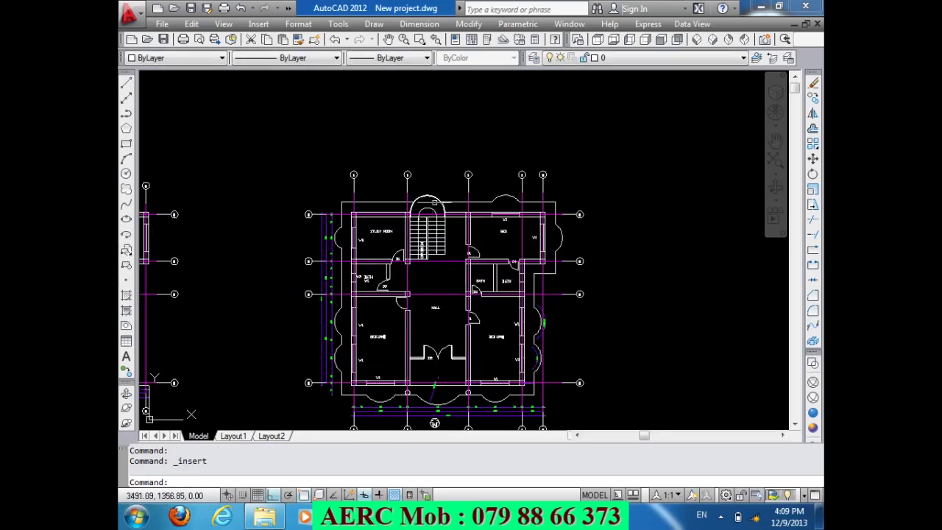
scroll(418, 176, down, 1)
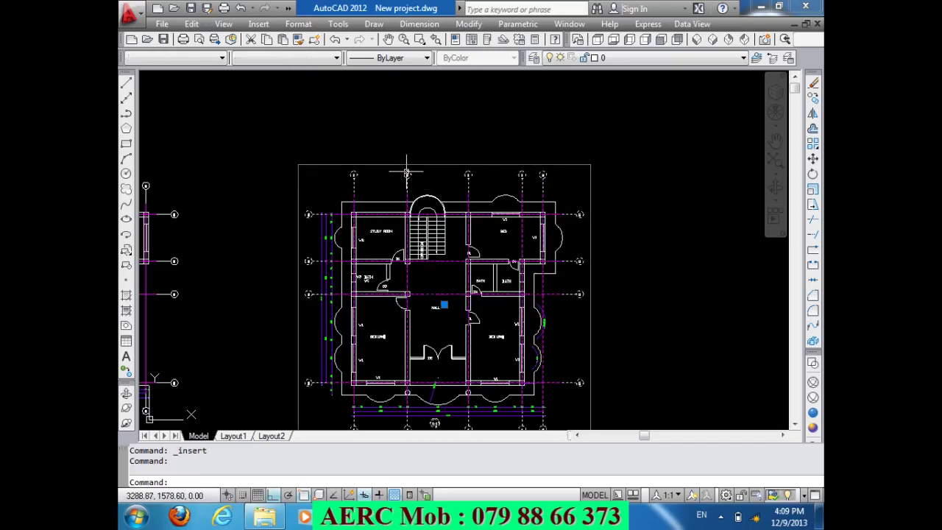
scroll(406, 171, down, 1)
scroll(463, 184, down, 1)
click(426, 198)
scroll(448, 184, up, 4)
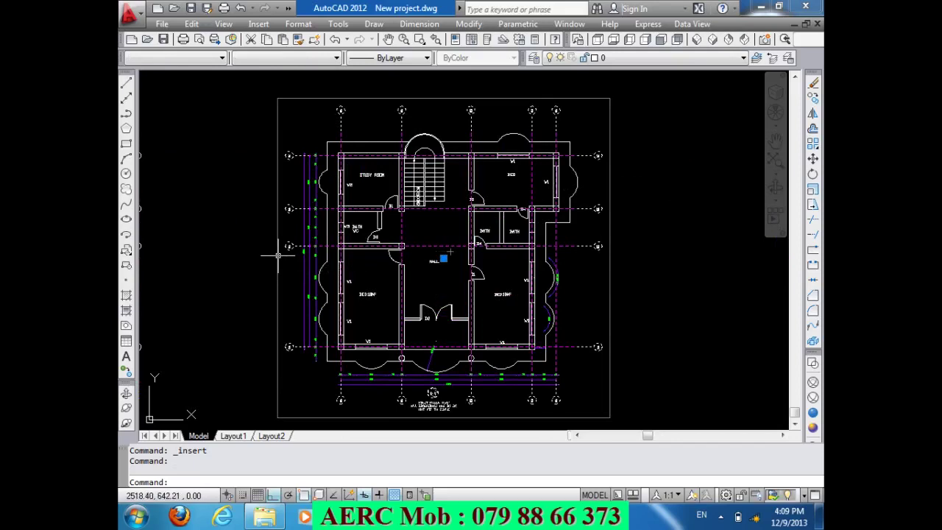
key(Escape)
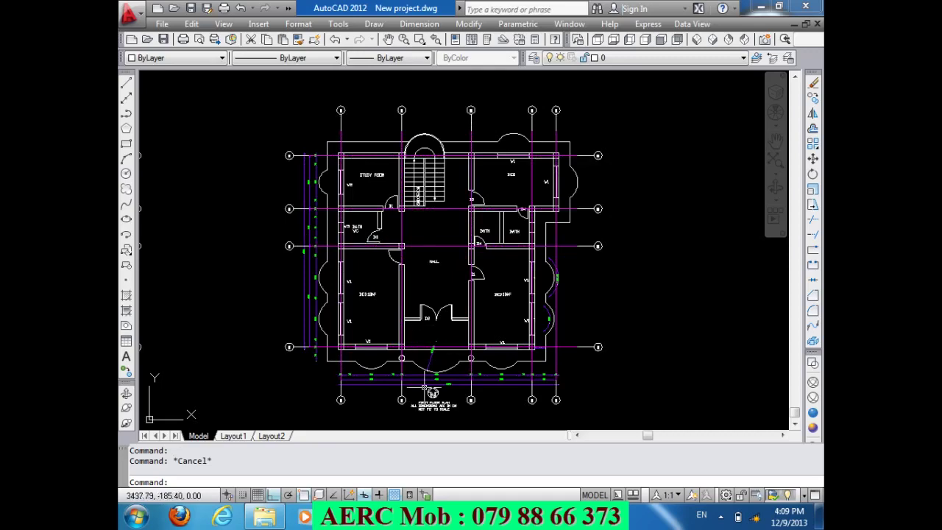
scroll(433, 392, up, 1)
- Select the middle plan and open its MText title contents from Quick Properties
scroll(431, 388, up, 2)
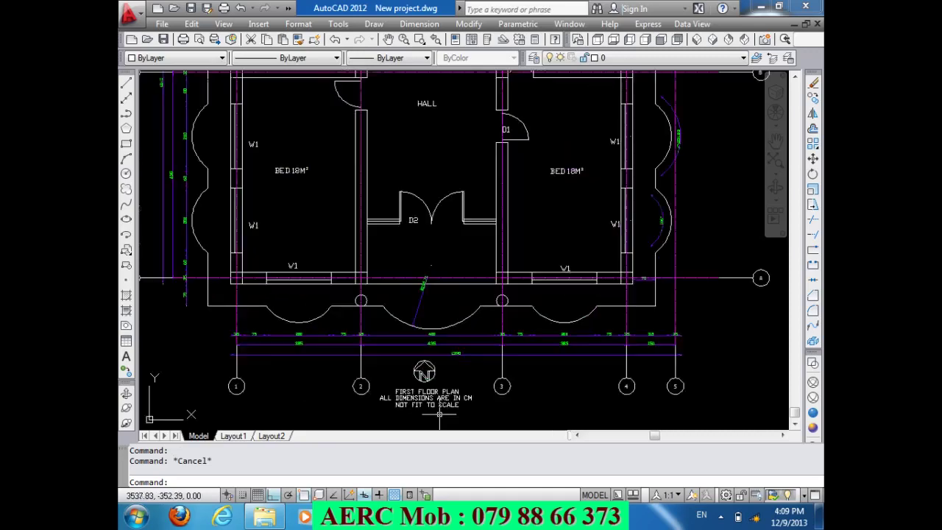
scroll(424, 371, down, 2)
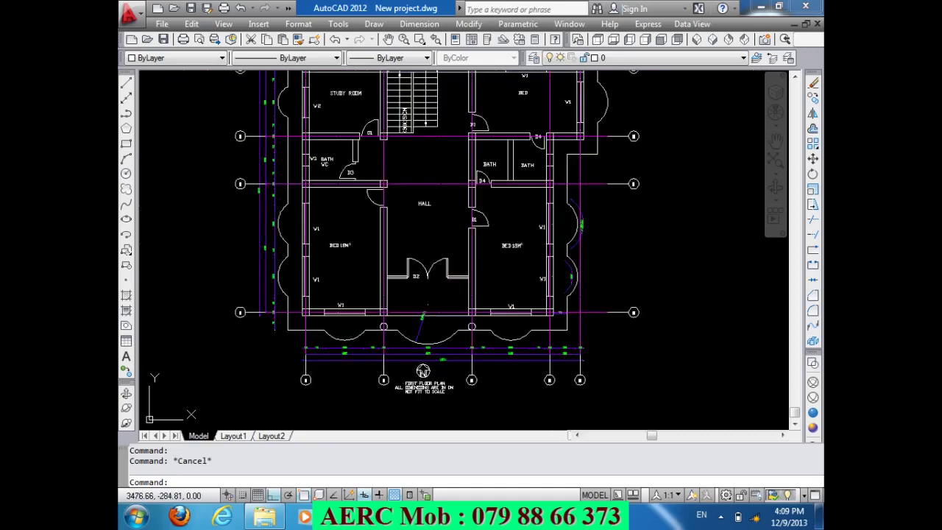
scroll(423, 370, down, 2)
scroll(419, 377, down, 2)
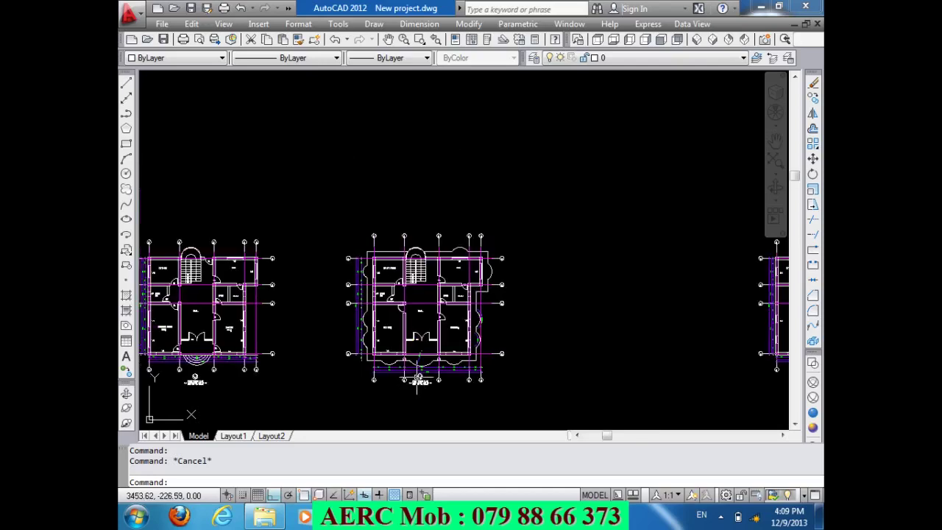
scroll(410, 379, down, 1)
scroll(409, 379, up, 2)
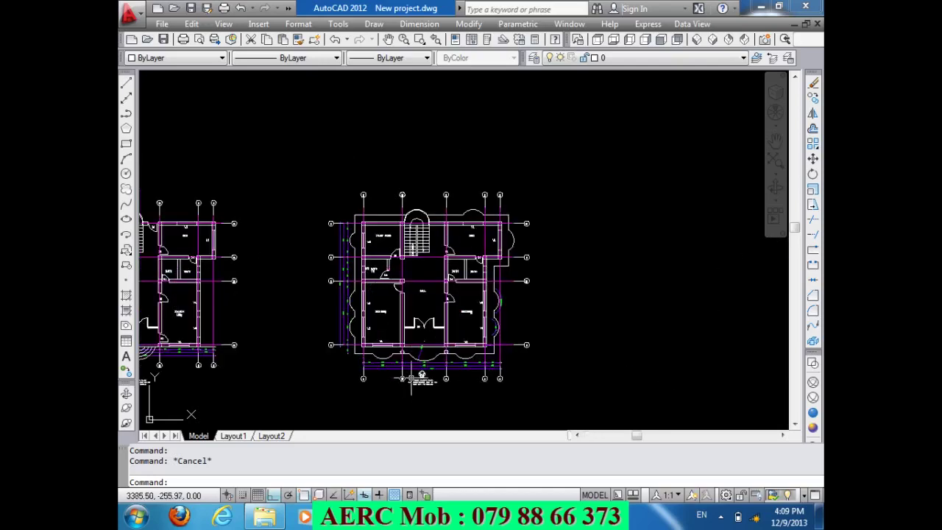
click(422, 376)
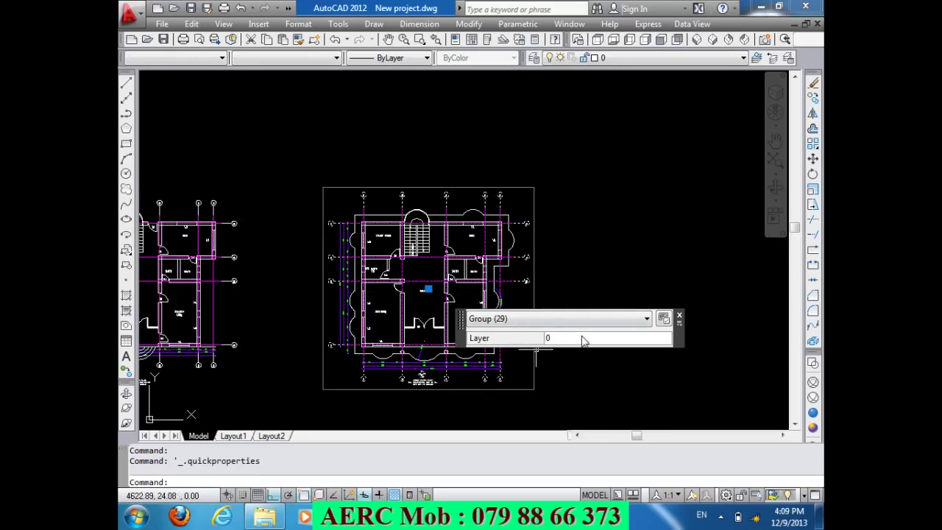
click(622, 321)
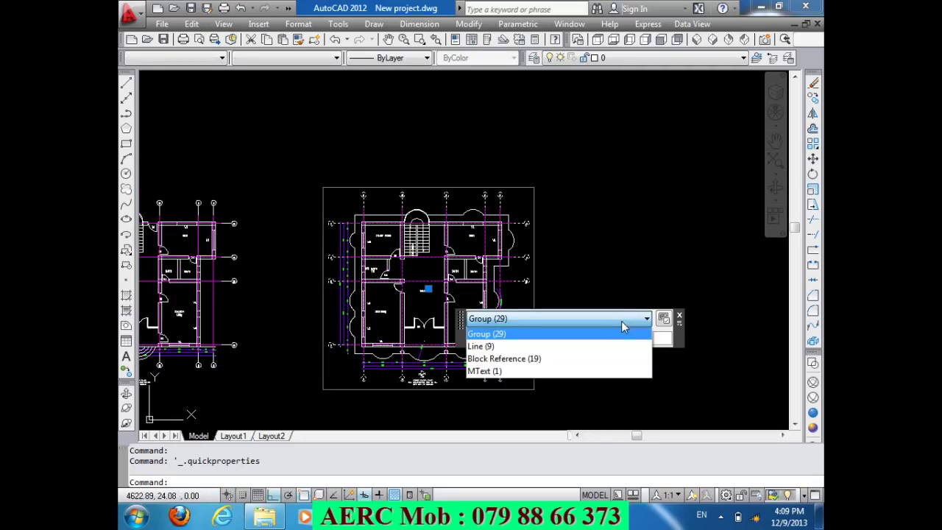
click(506, 370)
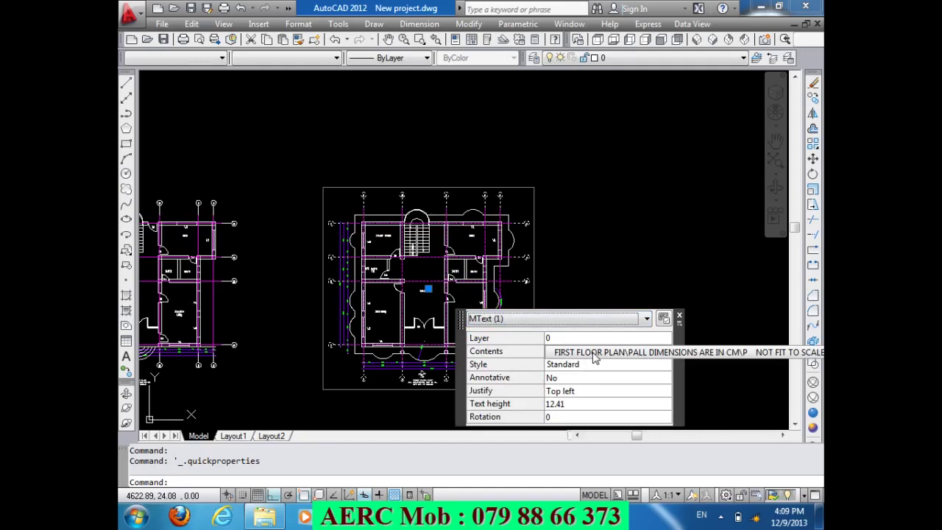
click(594, 353)
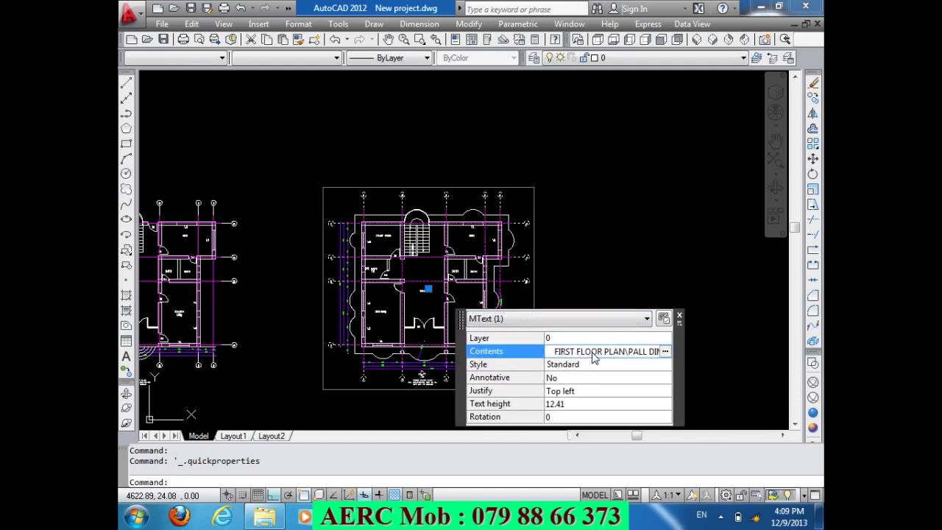
click(664, 352)
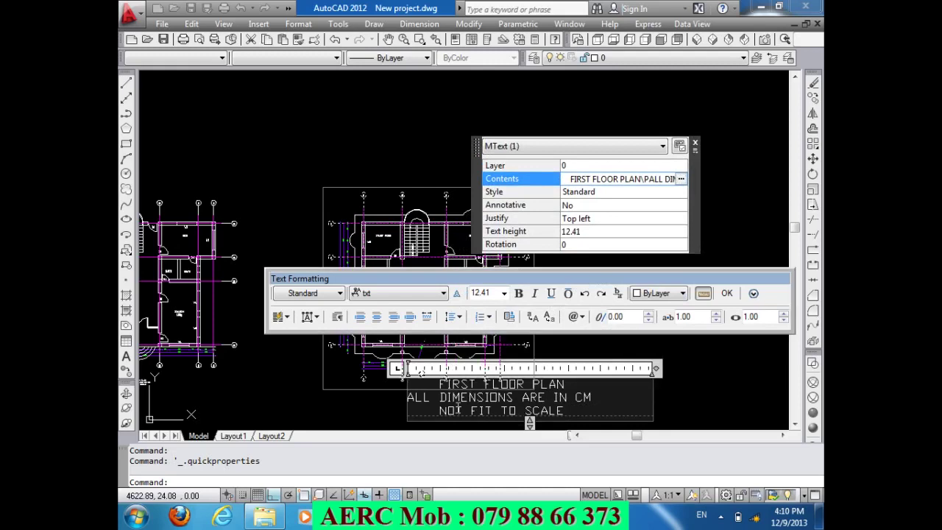
- Replace FIRST with SECOND in the title, trim the leading spaces and confirm
drag(475, 384, 439, 383)
text(SE)
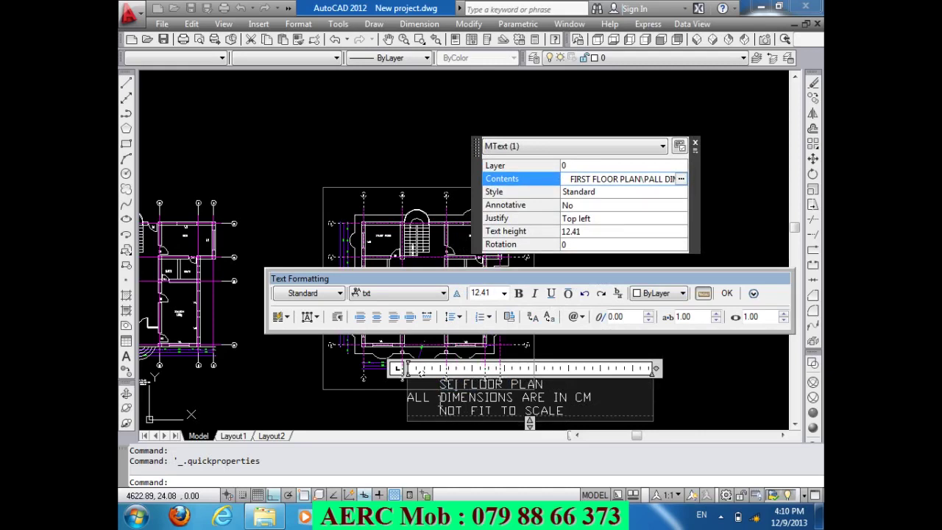
text(COND)
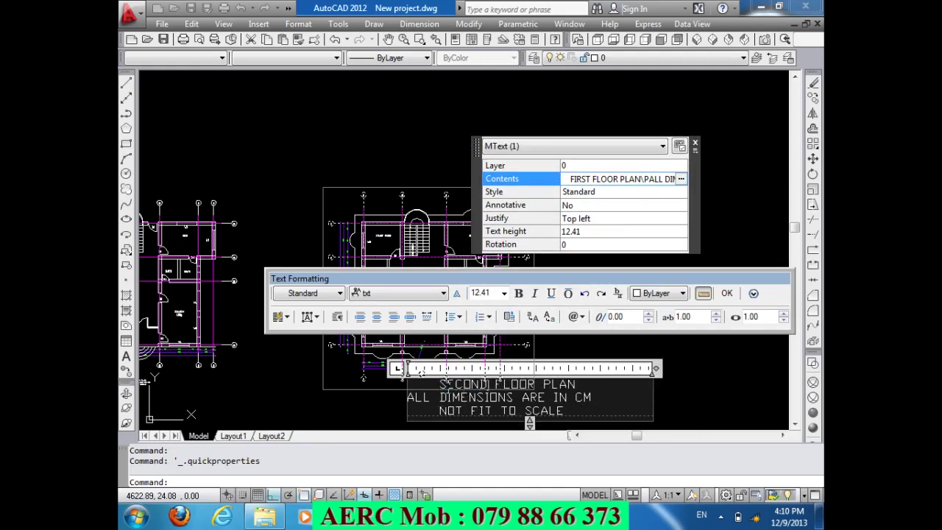
click(437, 389)
key(BackSpace)
key(BackSpace)
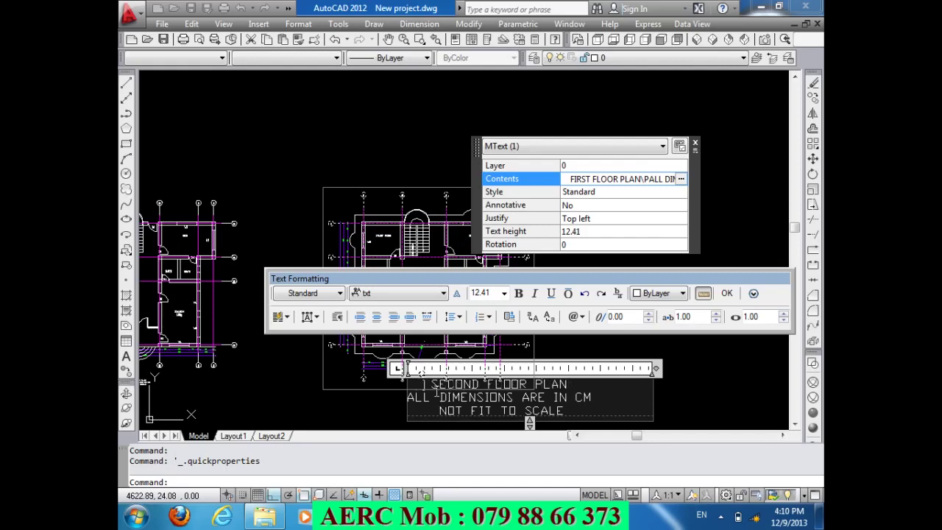
key(BackSpace)
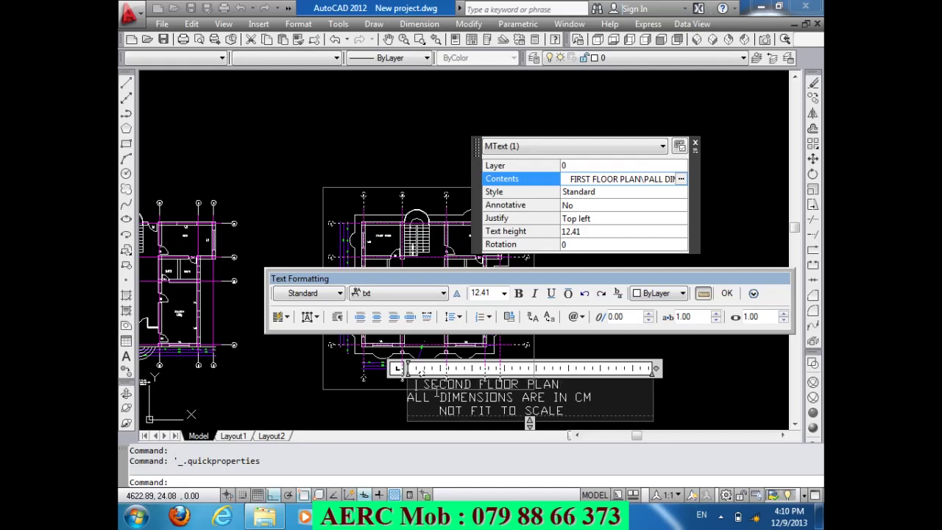
click(368, 409)
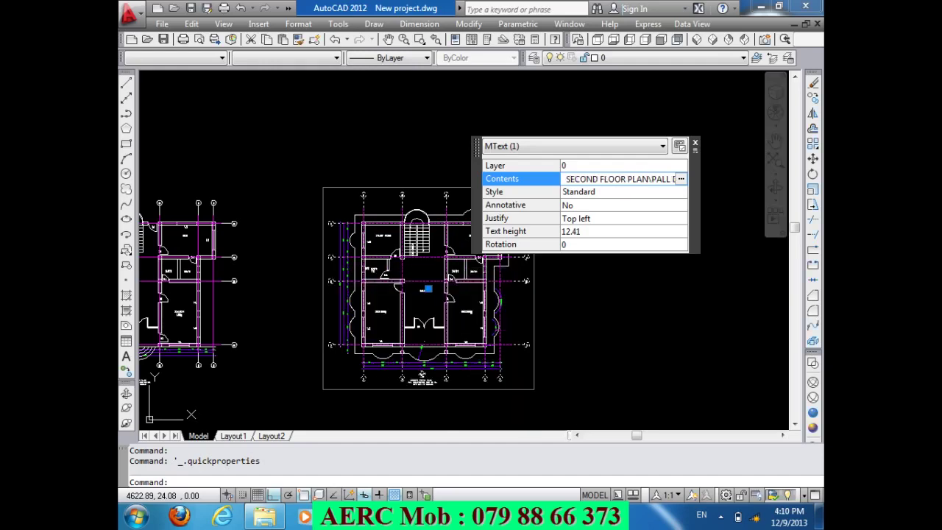
scroll(417, 386, up, 1)
scroll(417, 386, up, 2)
scroll(417, 386, up, 1)
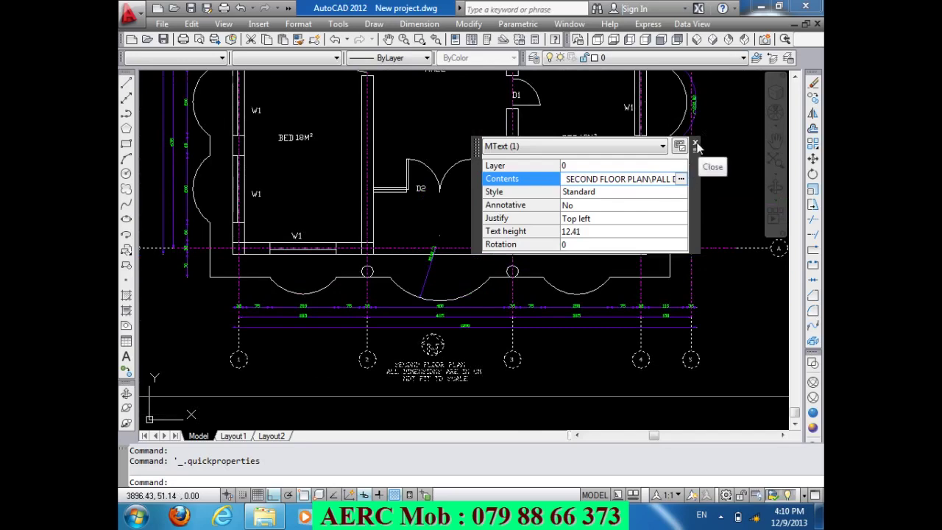
- Close the Quick Properties panel and zoom back to the middle floor plan
click(695, 144)
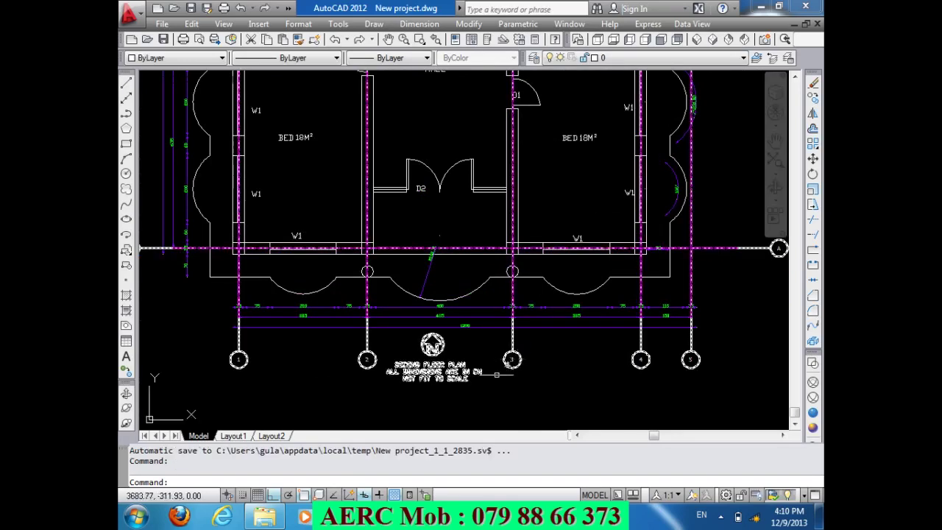
scroll(399, 401, down, 2)
scroll(399, 403, up, 5)
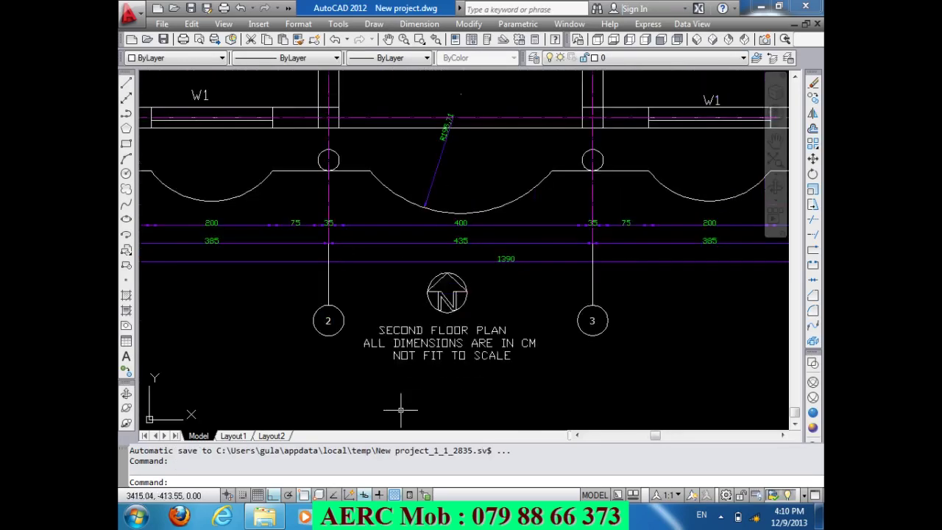
scroll(434, 404, down, 2)
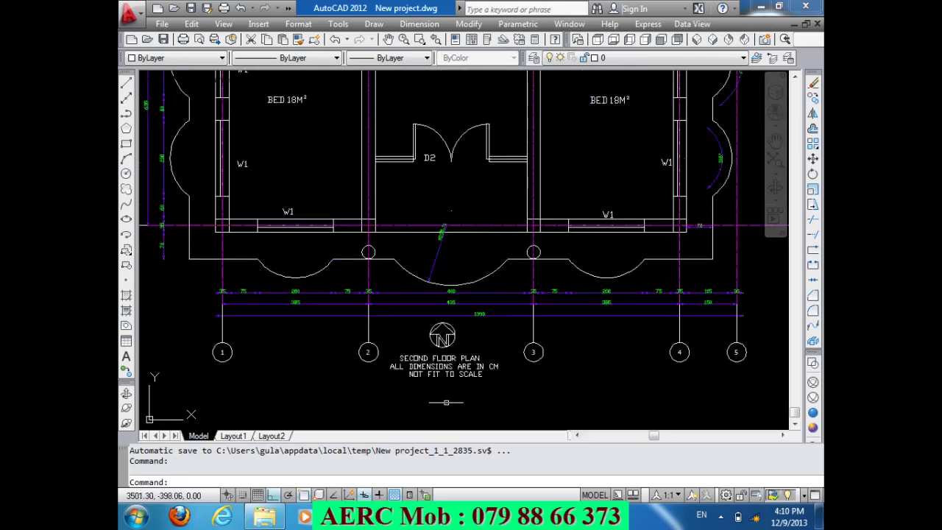
scroll(434, 405, up, 2)
scroll(438, 403, down, 1)
scroll(445, 400, down, 4)
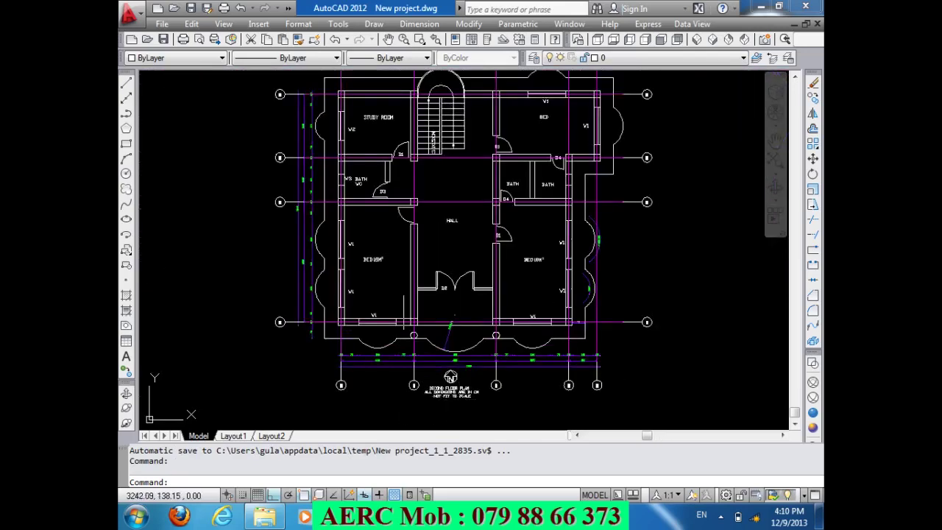
scroll(409, 361, down, 2)
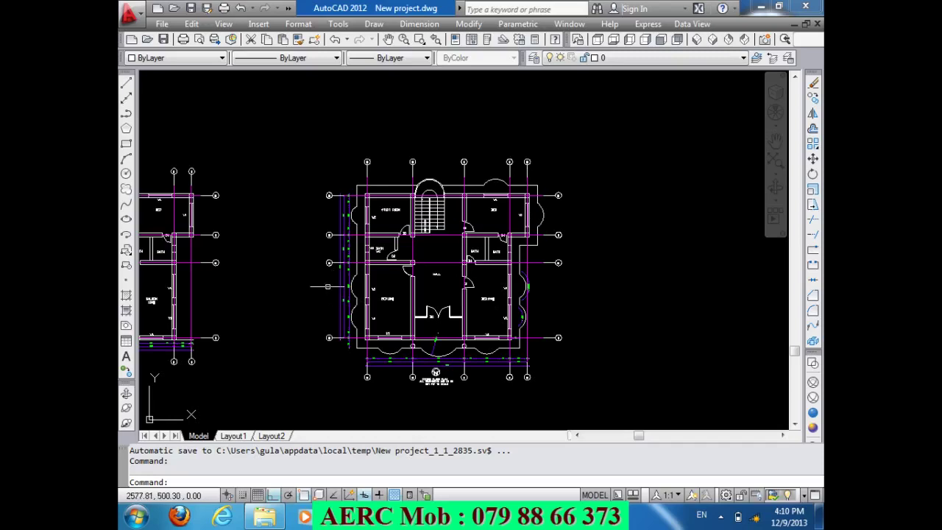
- Copy the whole middle floor plan with COPY to a spot on its right
text(c)
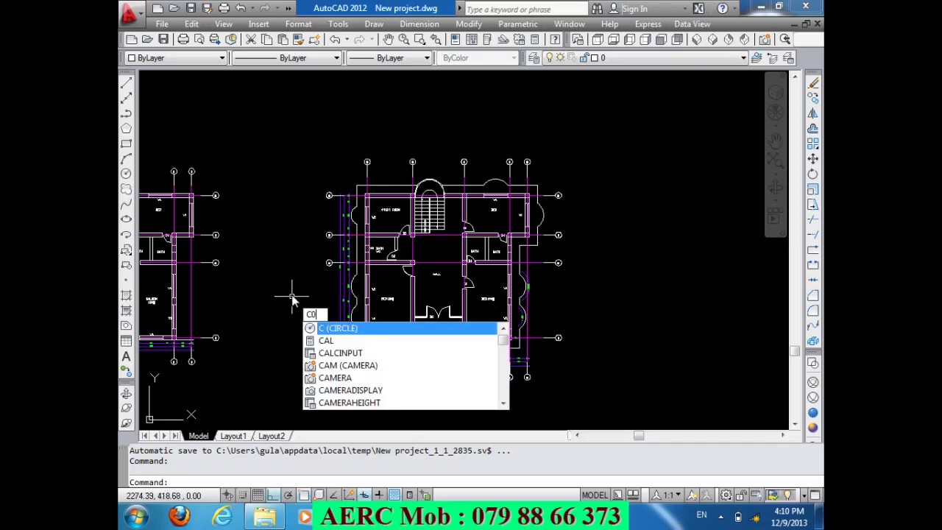
text(0)
key(Return)
text(c)
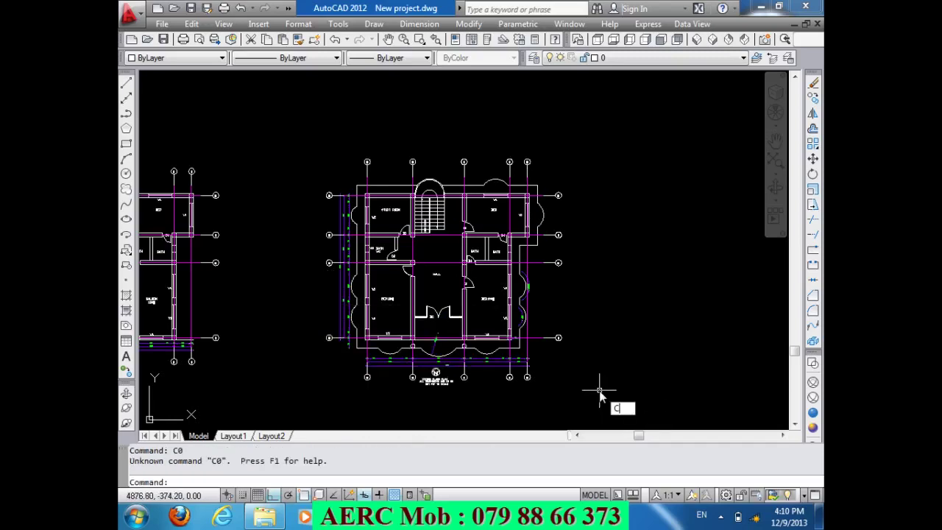
key(Return)
click(599, 412)
click(312, 161)
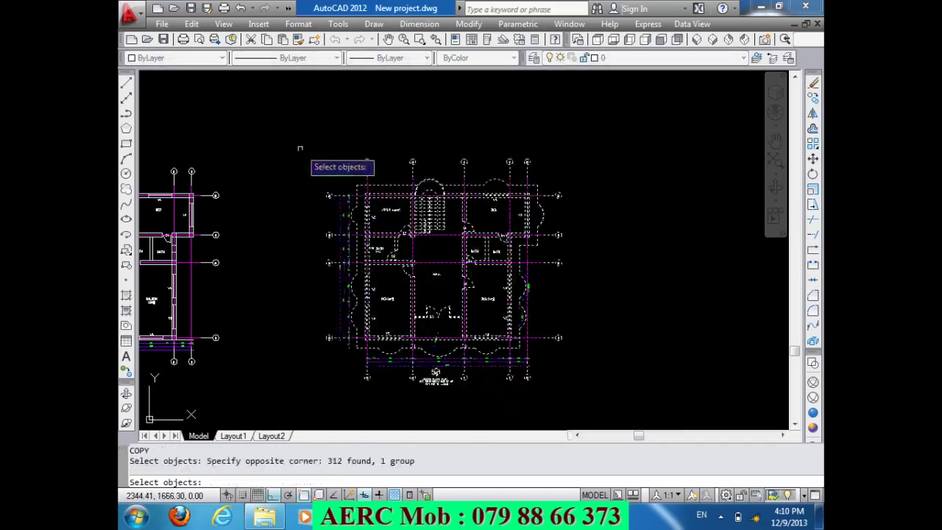
key(Return)
click(318, 338)
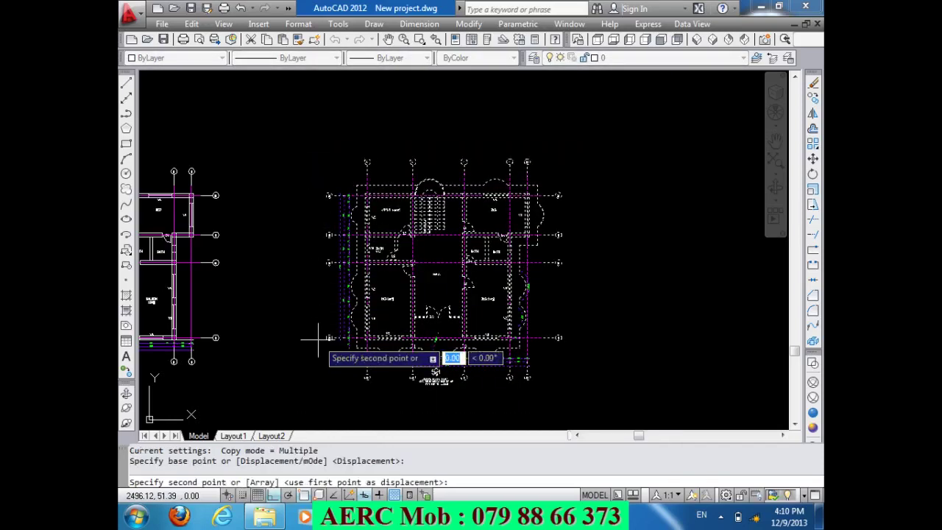
click(574, 341)
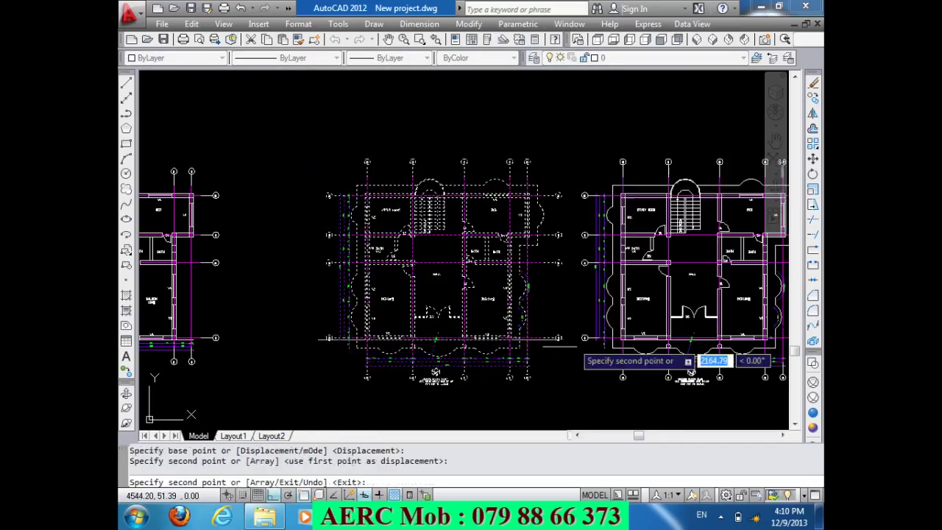
scroll(442, 373, down, 4)
scroll(508, 375, up, 5)
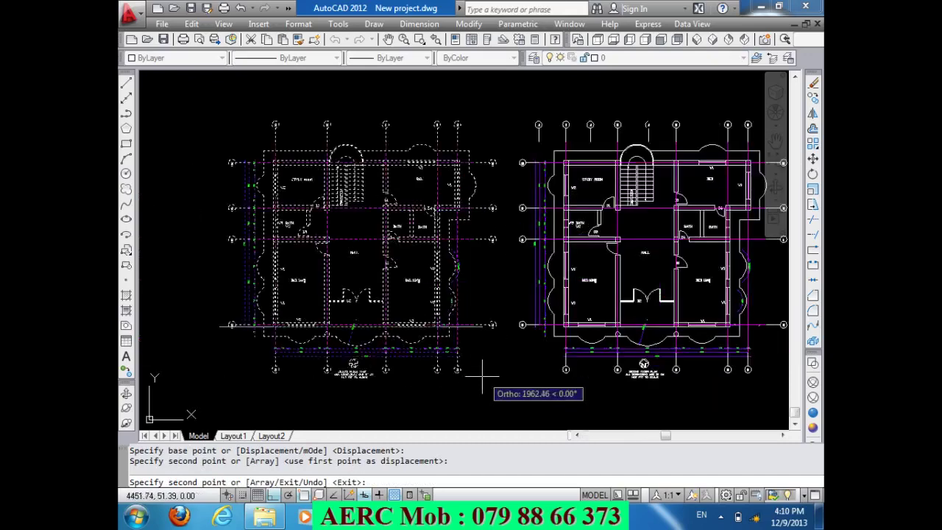
key(Return)
scroll(448, 359, down, 3)
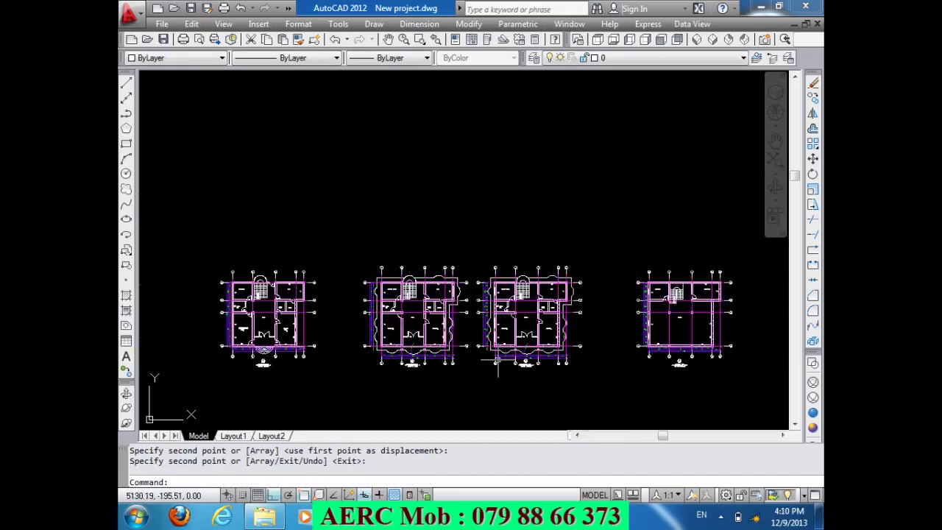
scroll(494, 357, up, 5)
scroll(489, 323, down, 4)
scroll(475, 371, up, 3)
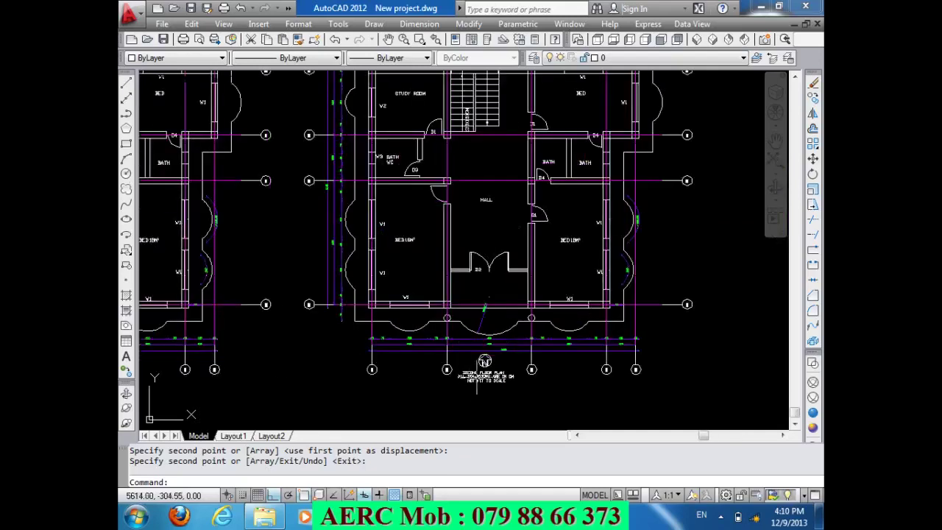
- Select the copied plan and open its MText title contents via Quick Properties
click(484, 364)
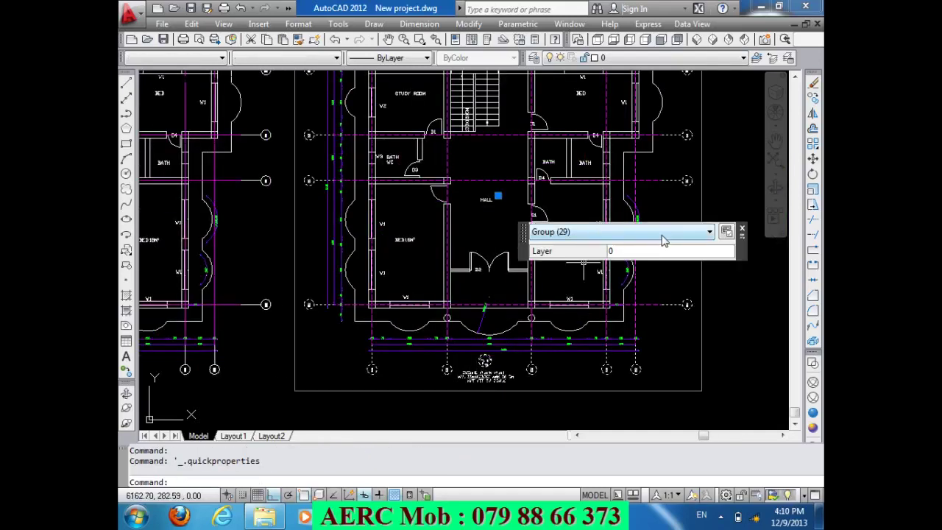
click(707, 234)
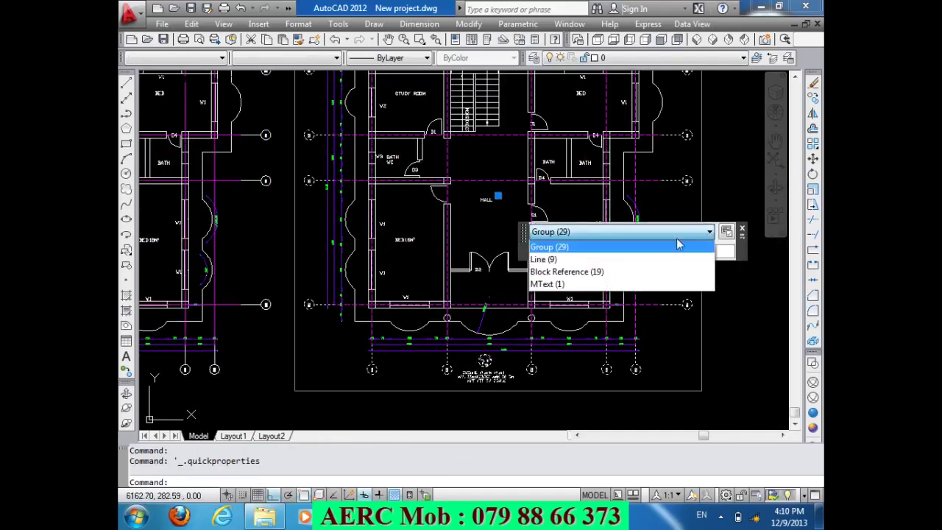
click(553, 285)
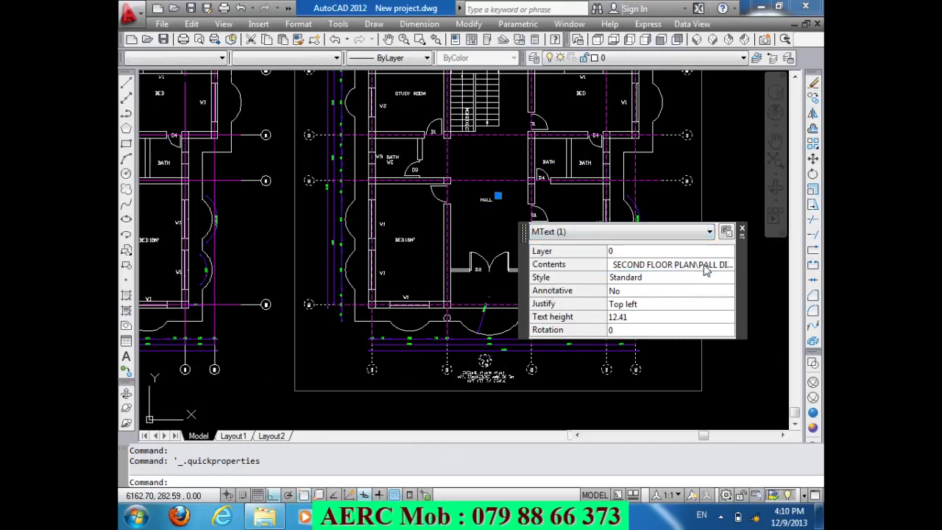
click(708, 266)
click(727, 265)
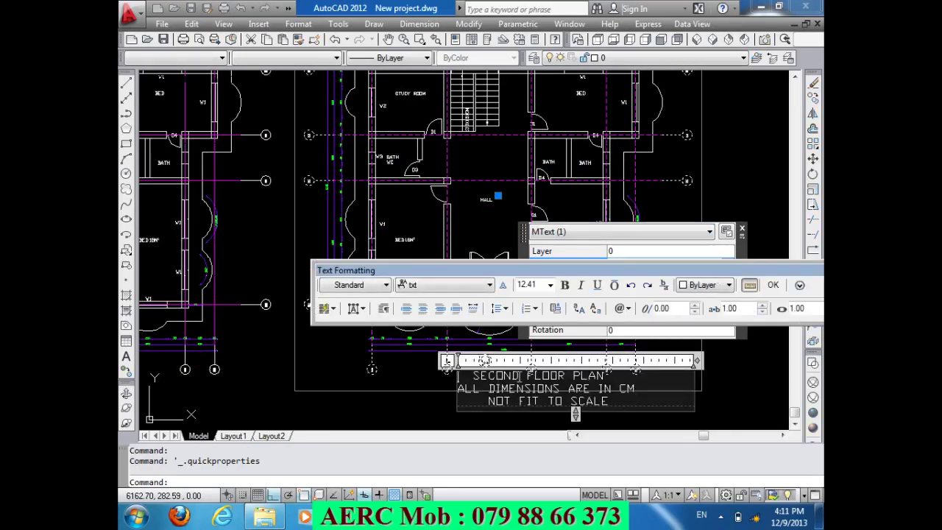
- Change the title to TYPICAL PLAN, commit it and close the Quick Properties panel
double_click(497, 381)
text(TYP)
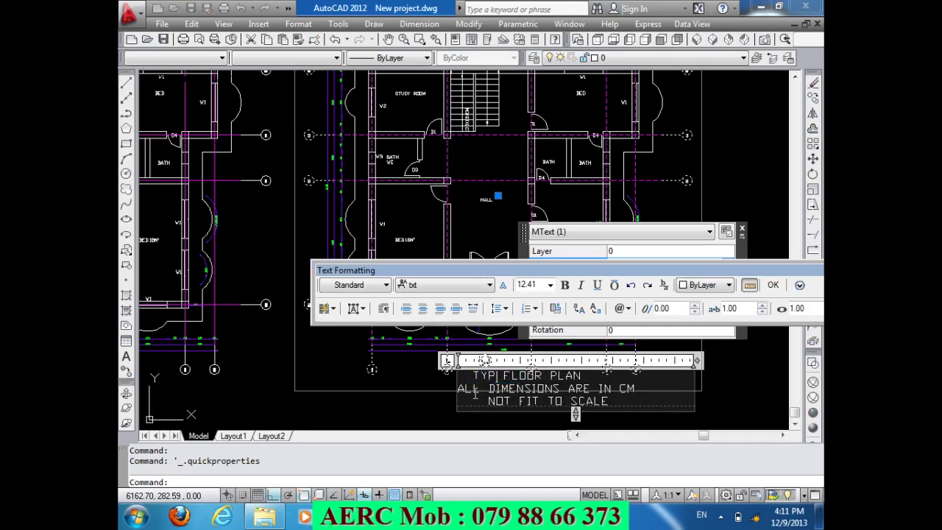
text(ICAL)
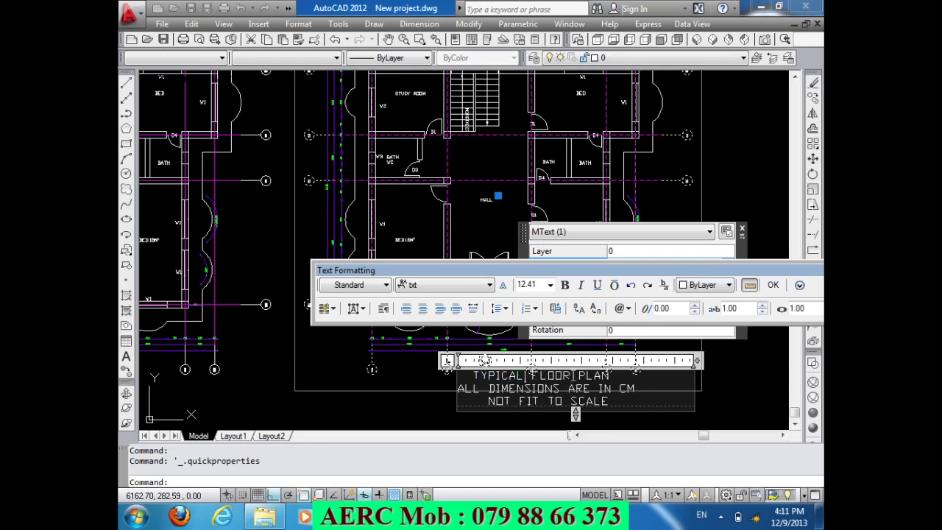
drag(575, 375, 528, 376)
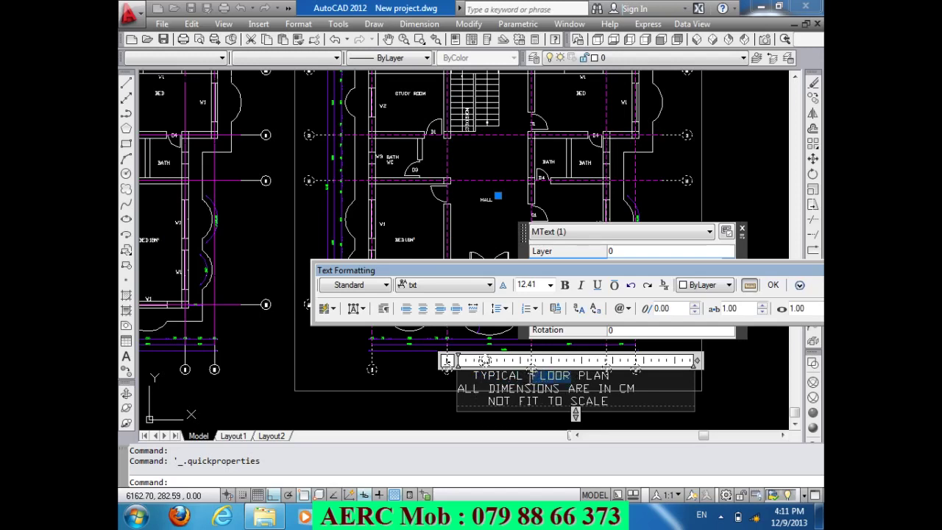
key(Delete)
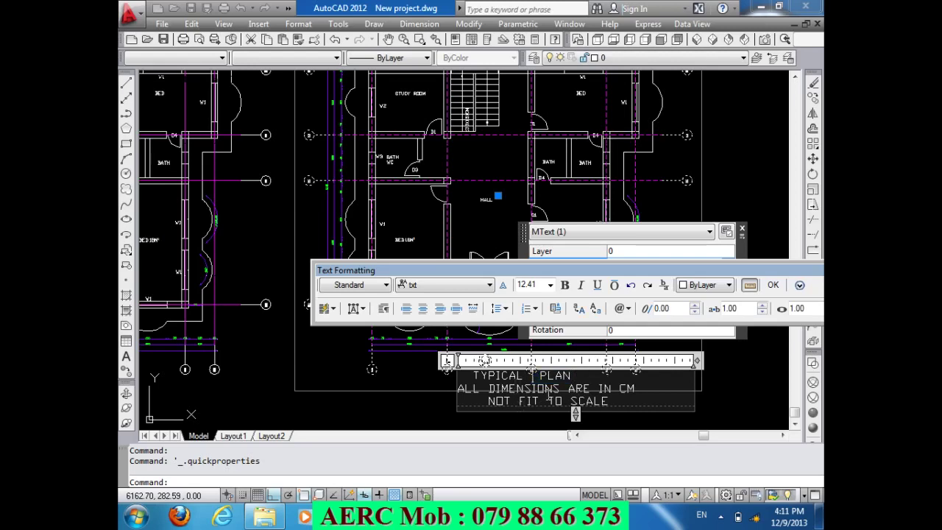
key(Delete)
double_click(483, 388)
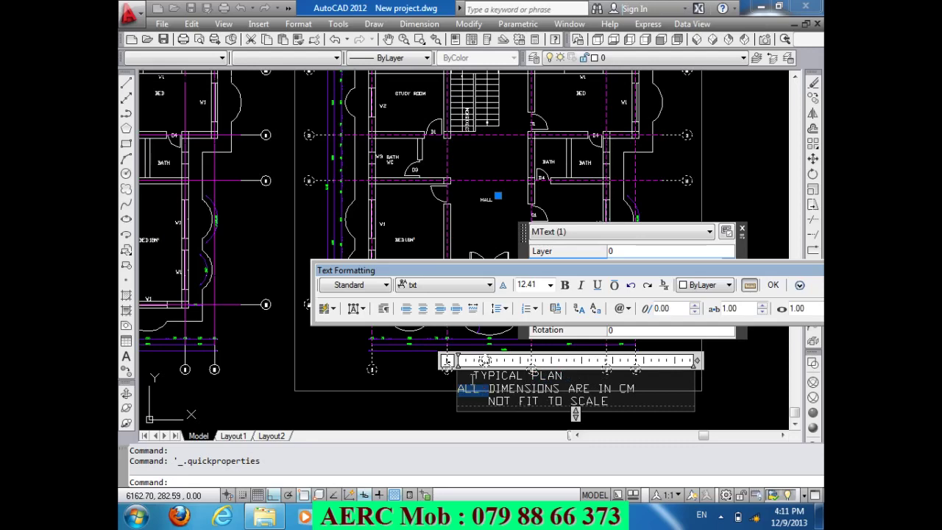
click(471, 375)
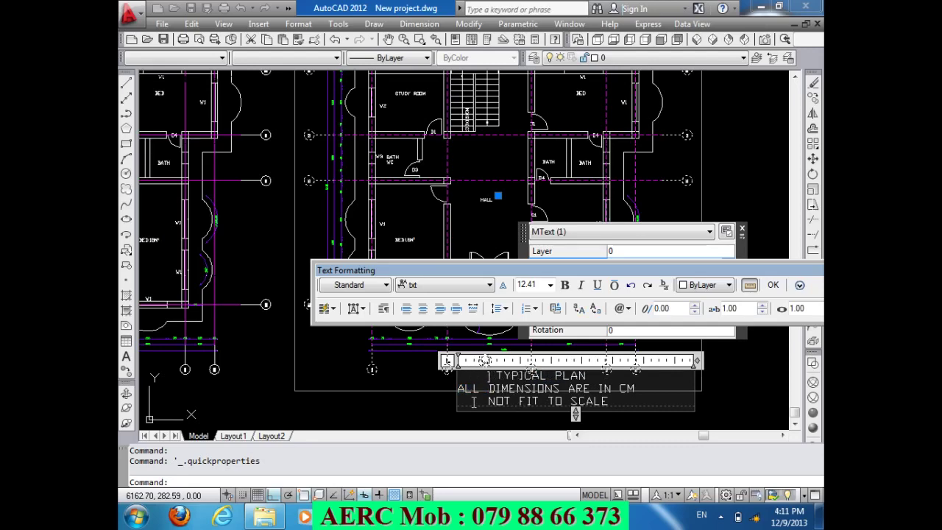
click(436, 412)
scroll(441, 405, up, 3)
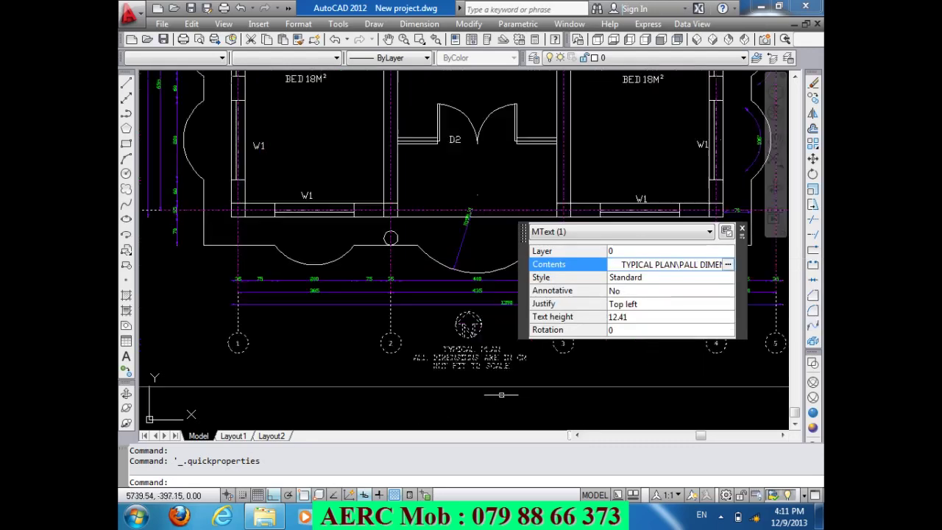
scroll(441, 367, up, 3)
click(741, 228)
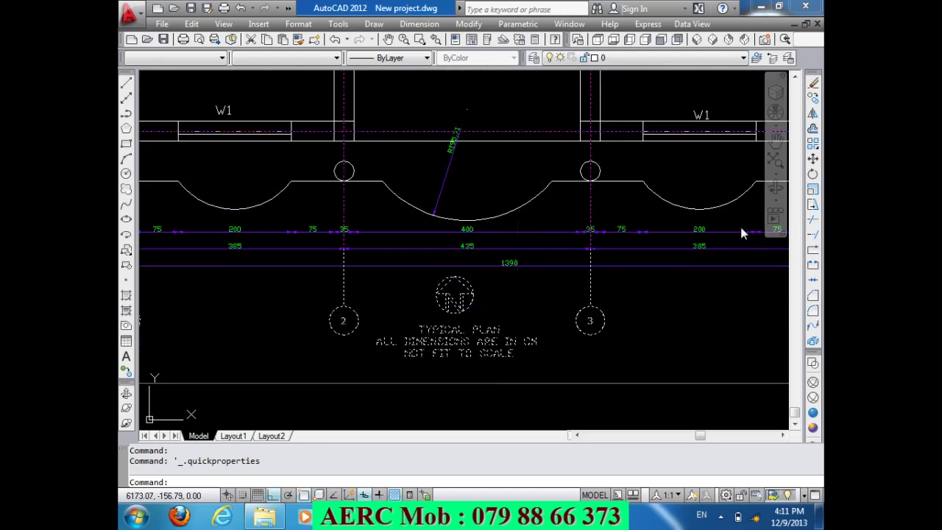
scroll(618, 242, down, 2)
key(Escape)
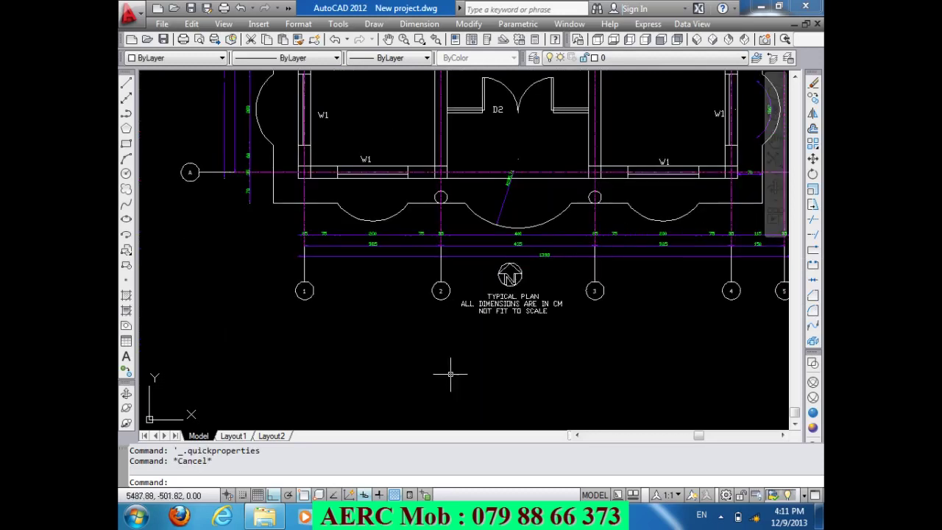
scroll(521, 318, up, 3)
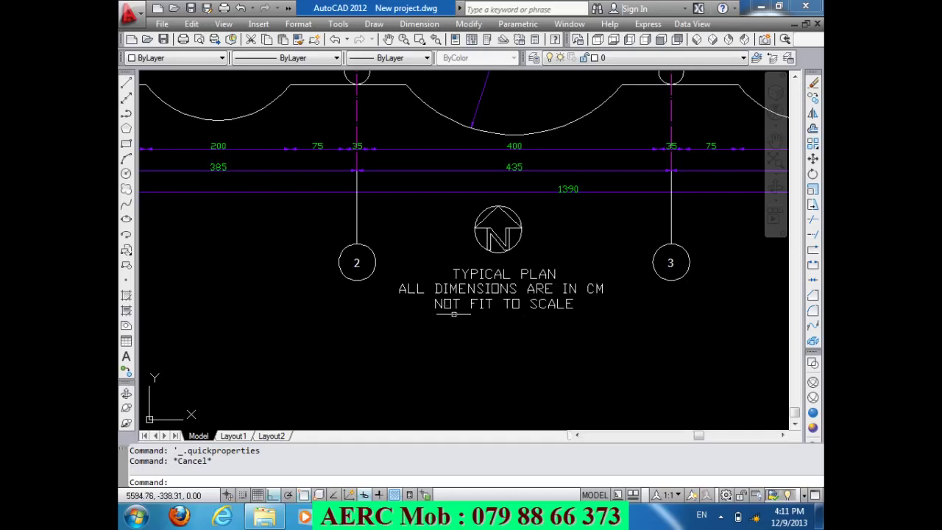
scroll(463, 323, down, 3)
scroll(478, 342, down, 3)
scroll(482, 343, down, 2)
scroll(484, 347, down, 2)
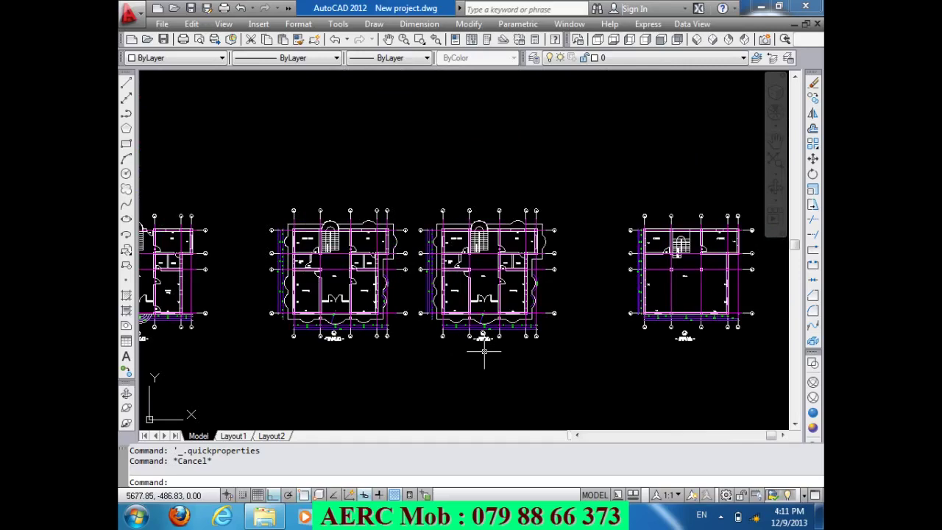
scroll(471, 355, down, 1)
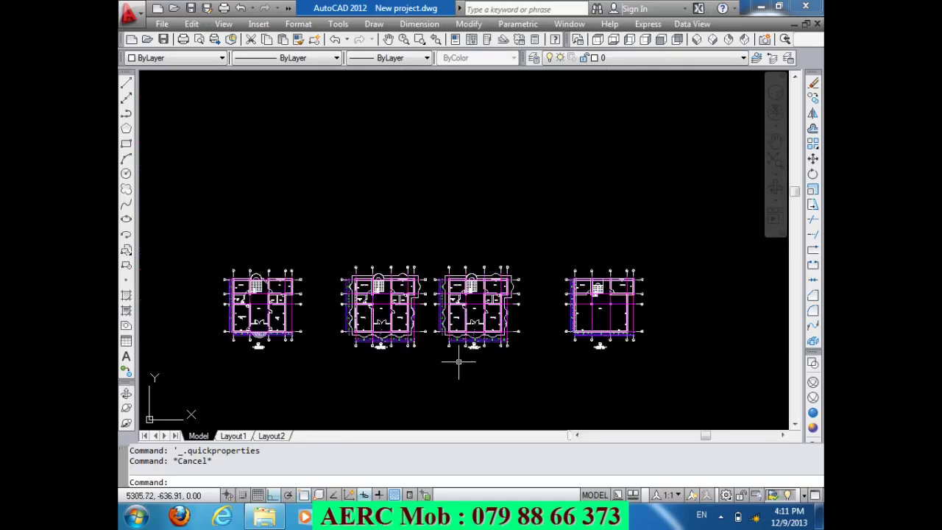
scroll(456, 360, up, 1)
scroll(626, 331, up, 4)
scroll(571, 329, down, 3)
scroll(610, 284, up, 2)
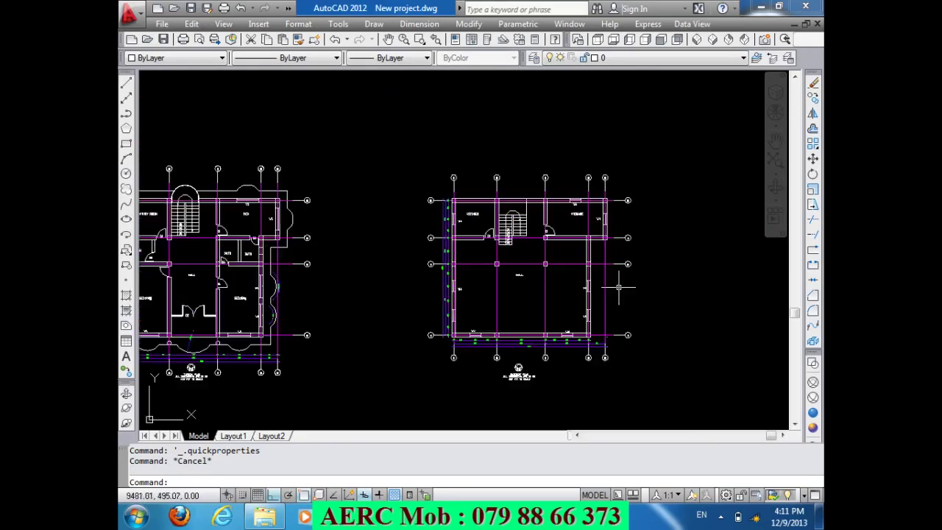
scroll(618, 284, up, 2)
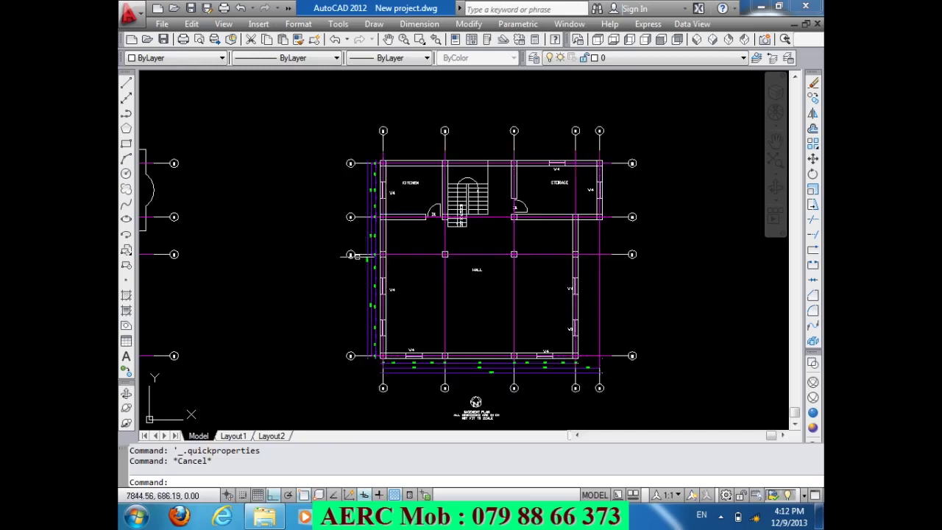
scroll(353, 251, up, 3)
scroll(358, 251, down, 2)
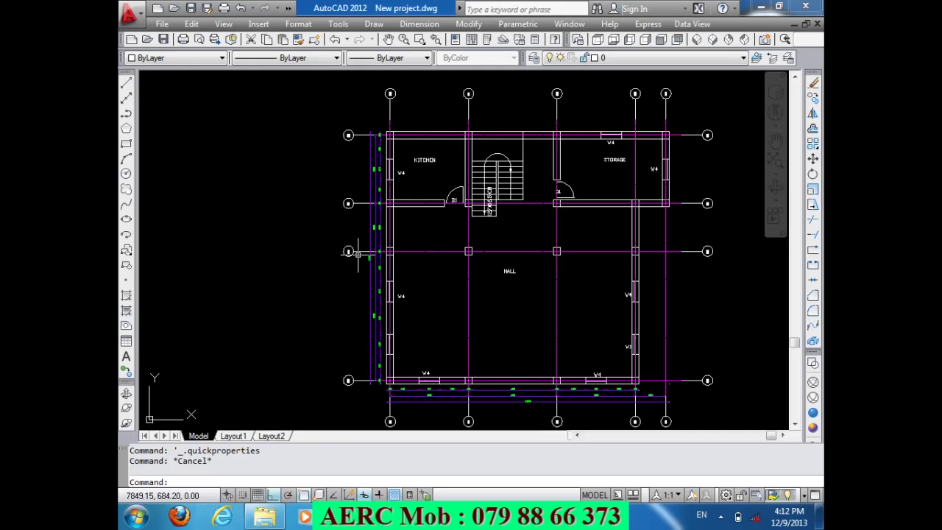
scroll(456, 214, down, 4)
scroll(456, 303, up, 4)
scroll(486, 280, up, 2)
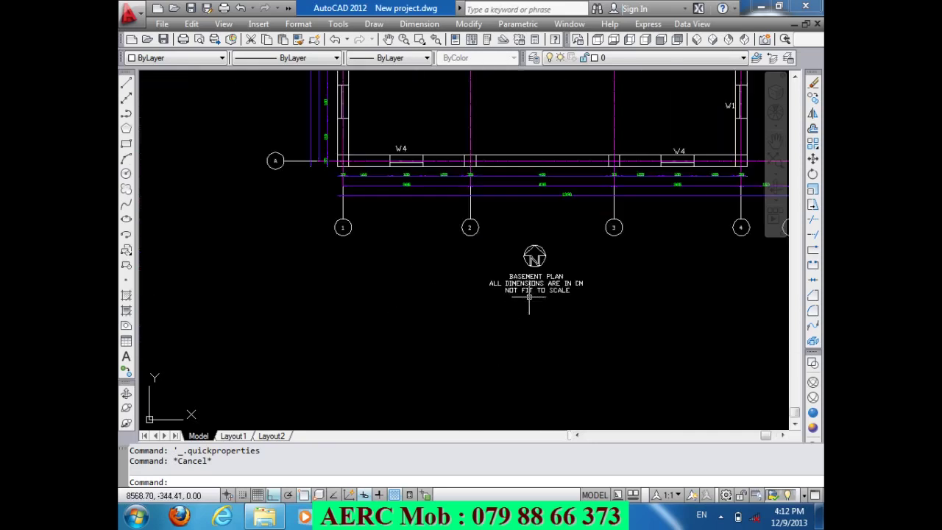
scroll(528, 297, up, 2)
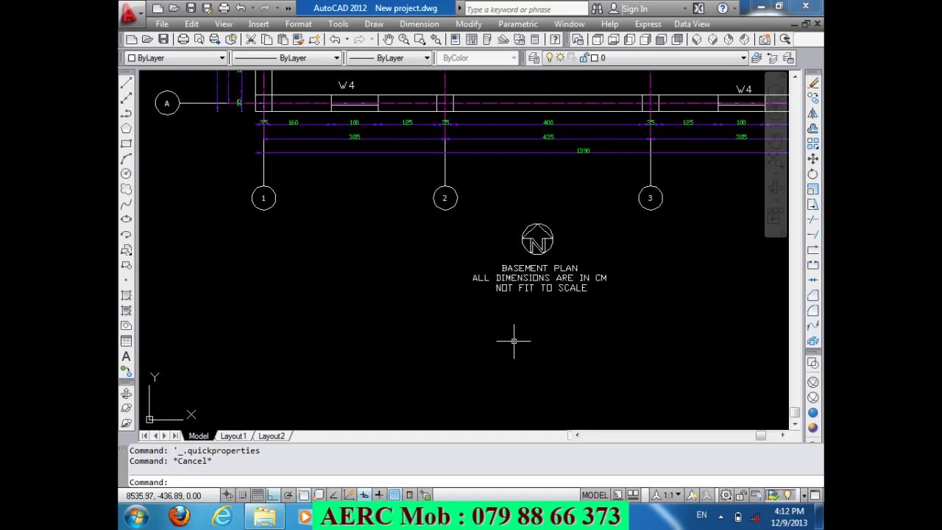
scroll(431, 361, down, 3)
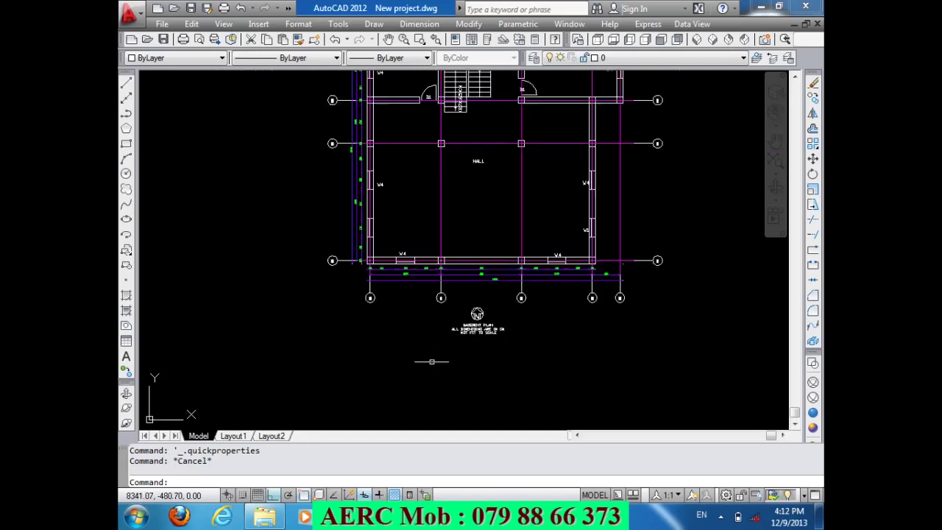
scroll(432, 361, down, 2)
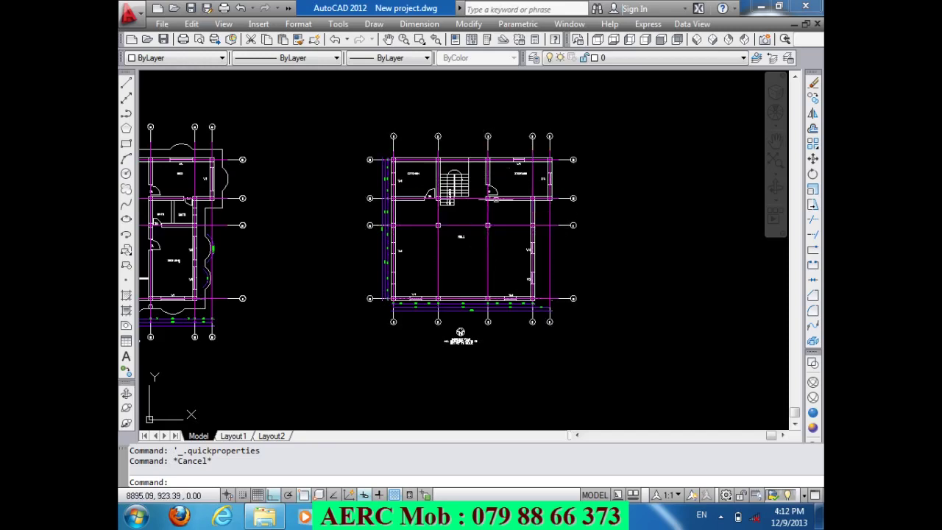
click(438, 225)
key(Escape)
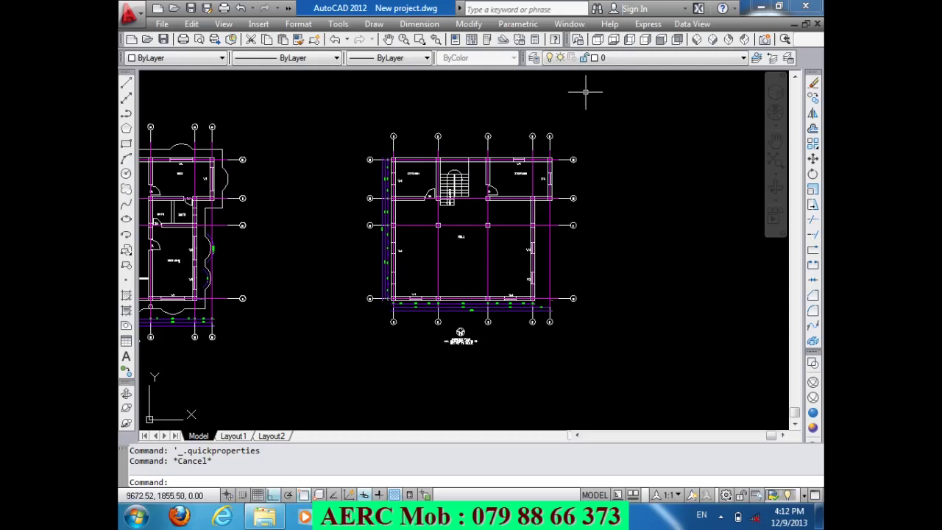
scroll(460, 267, up, 2)
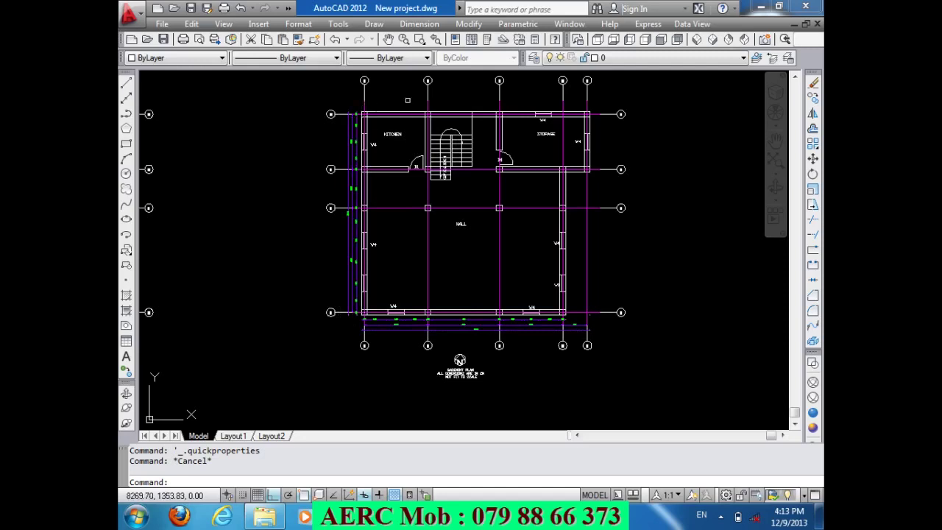
scroll(255, 178, down, 2)
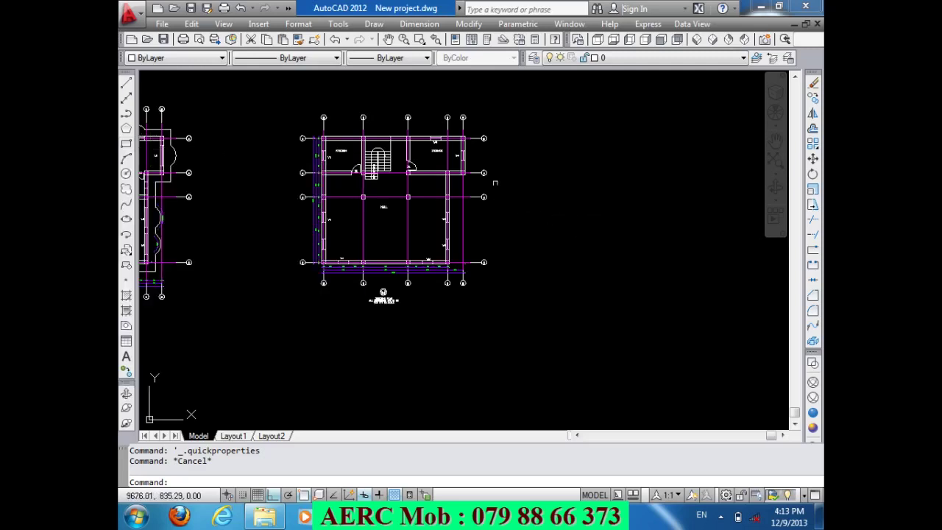
scroll(381, 121, up, 2)
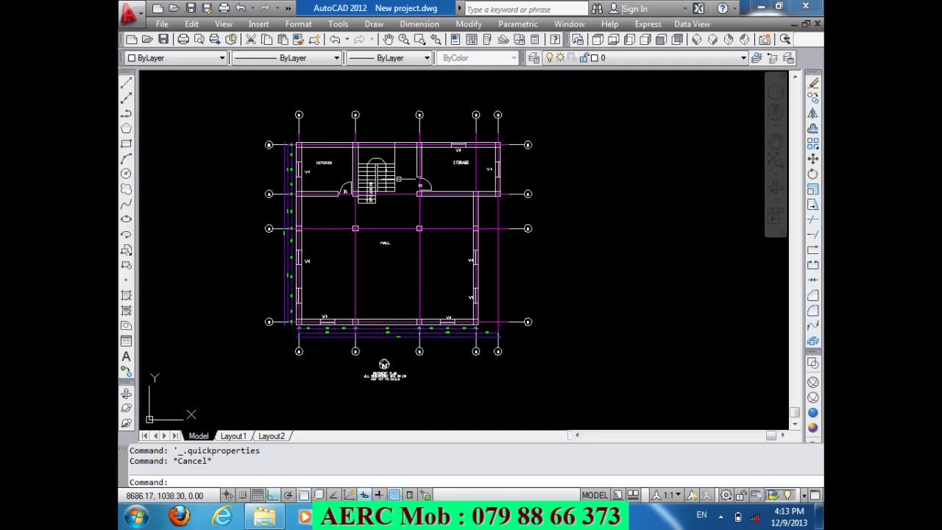
scroll(397, 227, down, 2)
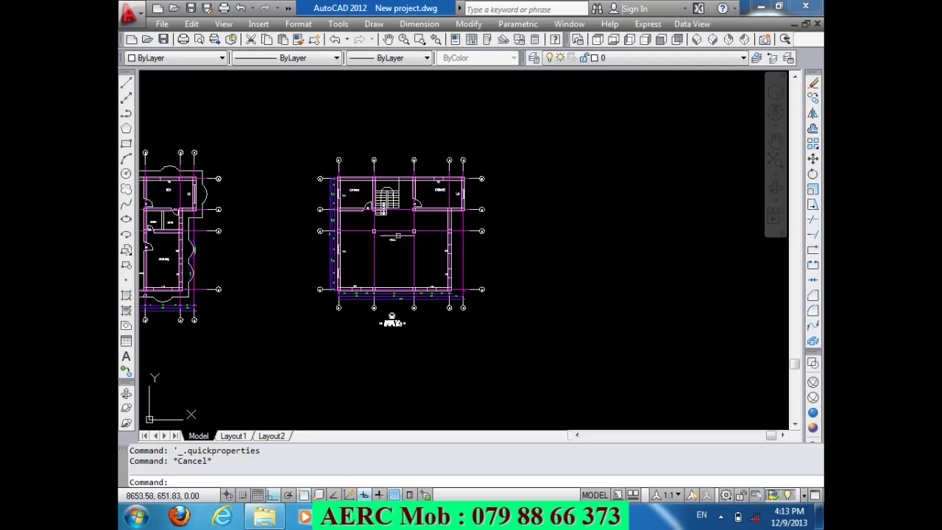
- Copy the window-selected basement plan with CO to a point further right
text(CO)
key(Return)
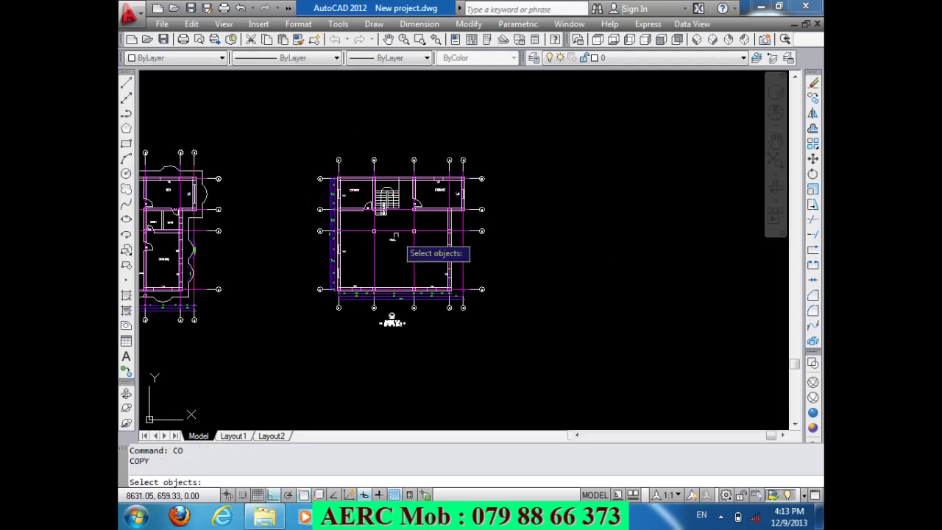
click(553, 344)
click(313, 144)
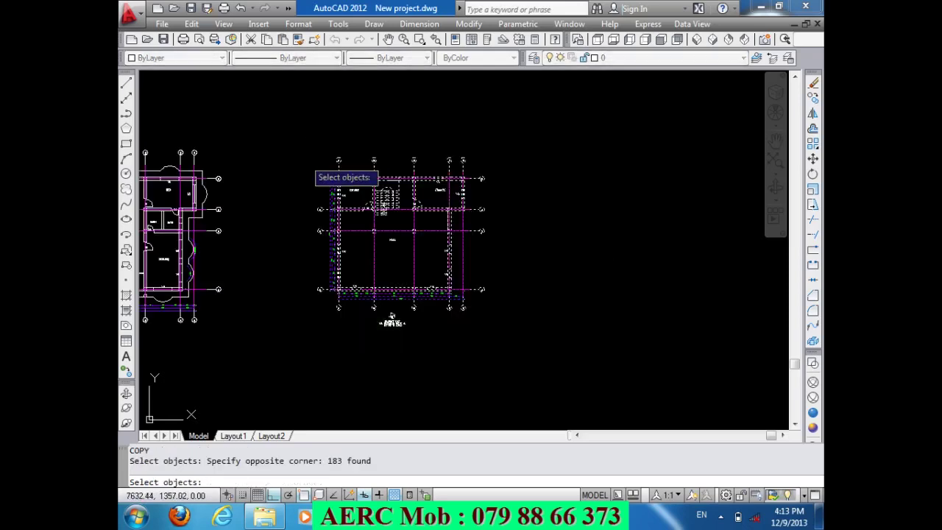
key(Return)
click(274, 296)
click(637, 311)
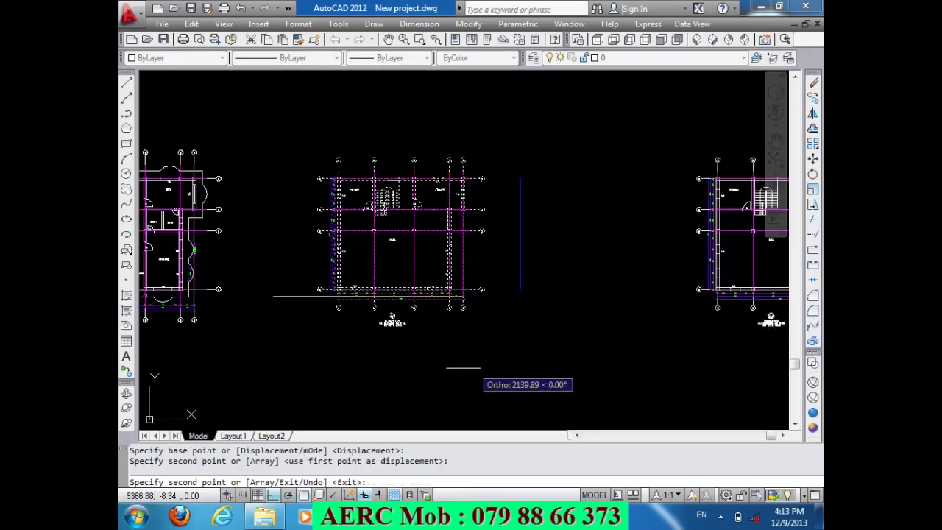
scroll(419, 368, down, 5)
scroll(489, 384, up, 3)
key(Return)
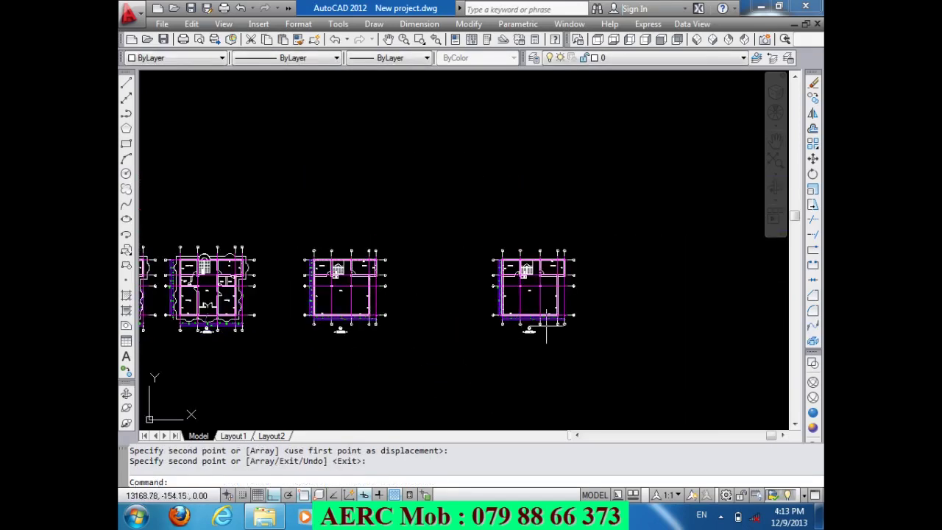
scroll(574, 316, up, 4)
scroll(481, 282, up, 3)
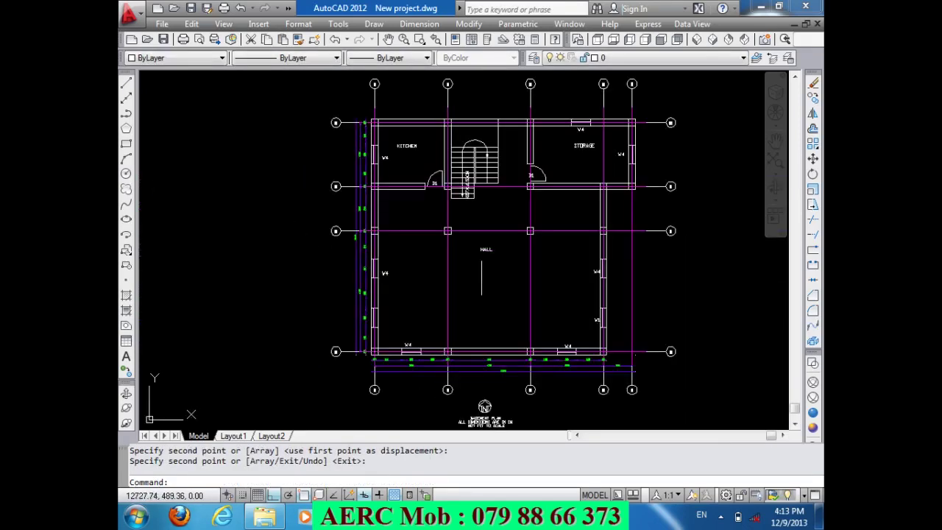
scroll(498, 244, down, 2)
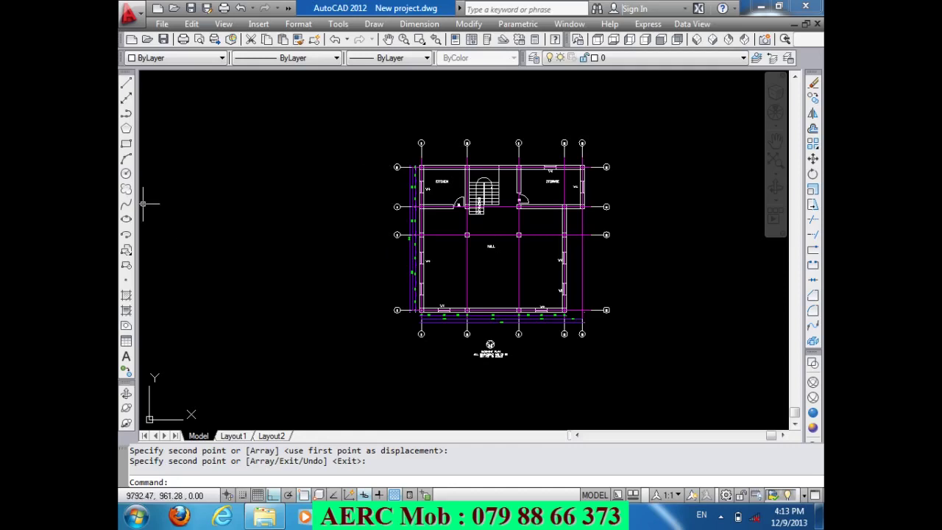
- Draw a 2000 by 2000 square frame starting below-left of the copied plan
click(126, 145)
click(347, 345)
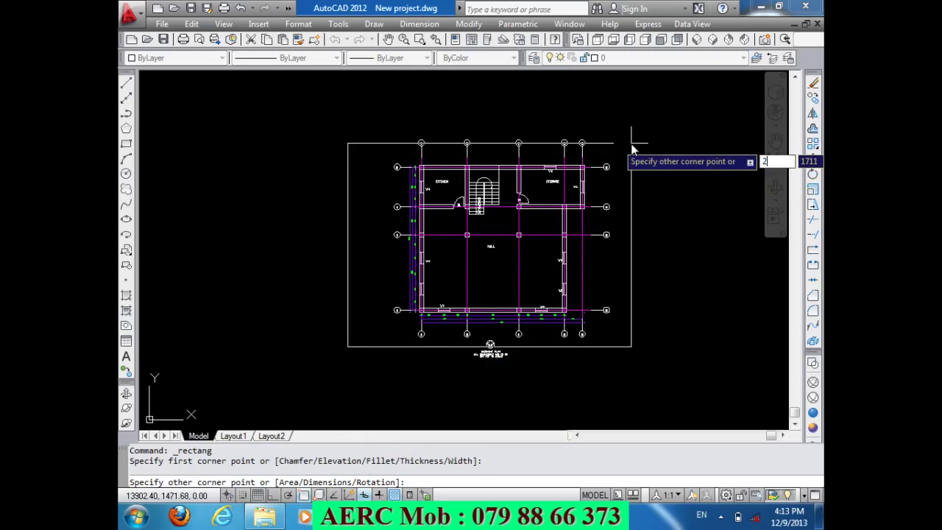
text(2000)
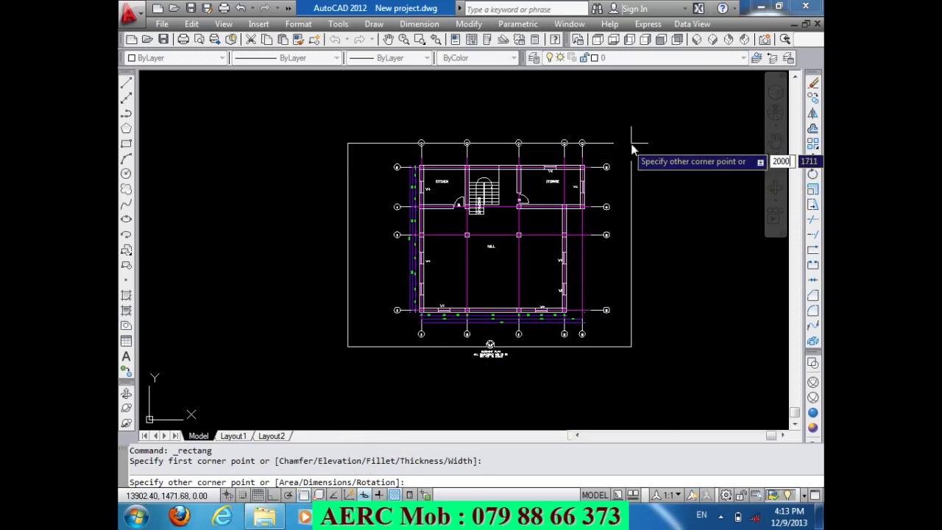
key(Tab)
text(2000)
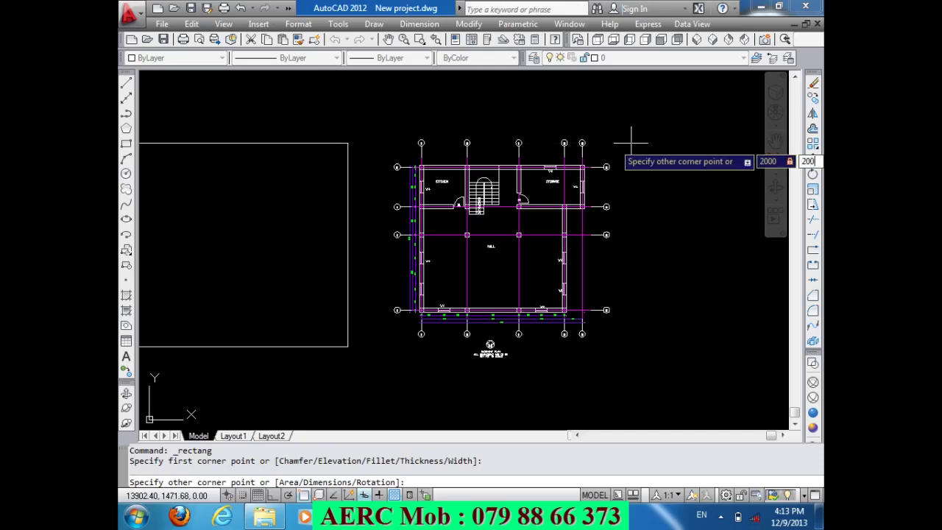
key(Return)
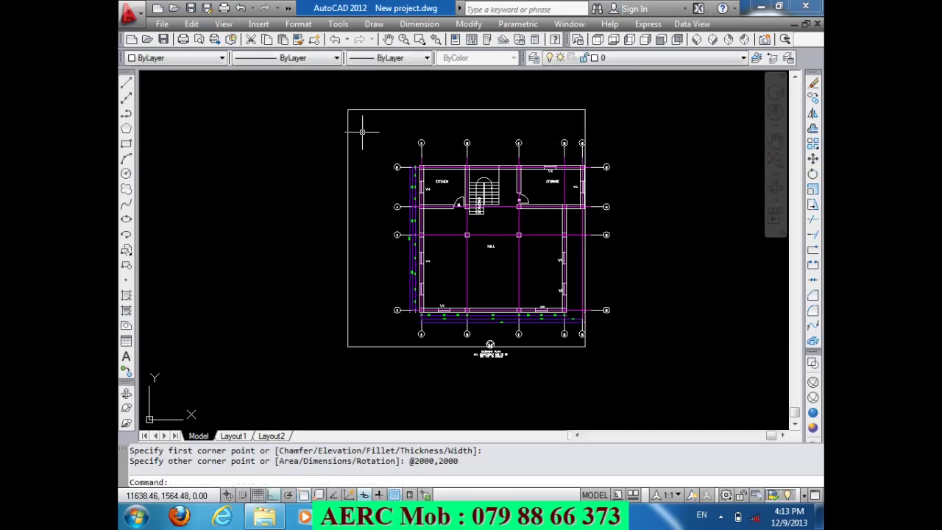
scroll(360, 125, down, 2)
scroll(423, 140, up, 3)
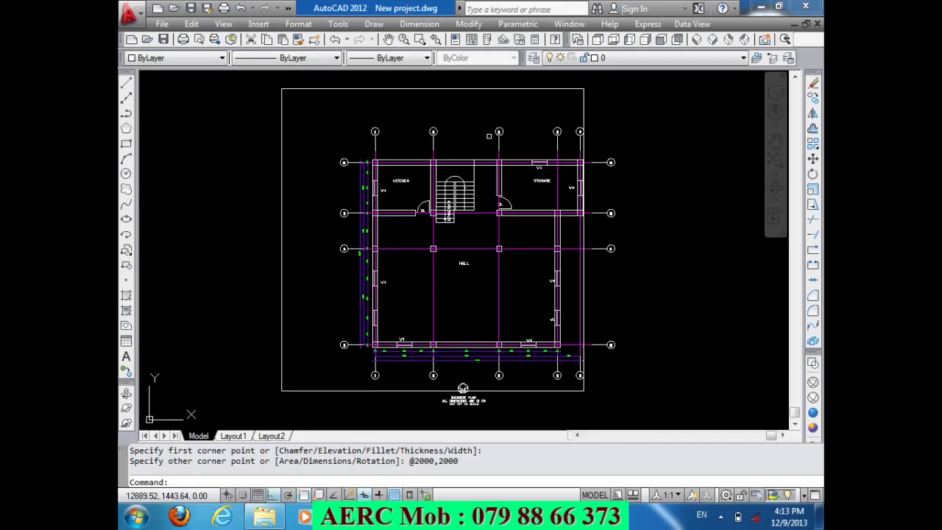
- Erase the copied plan's grid lines and grid bubbles
click(501, 131)
key(Delete)
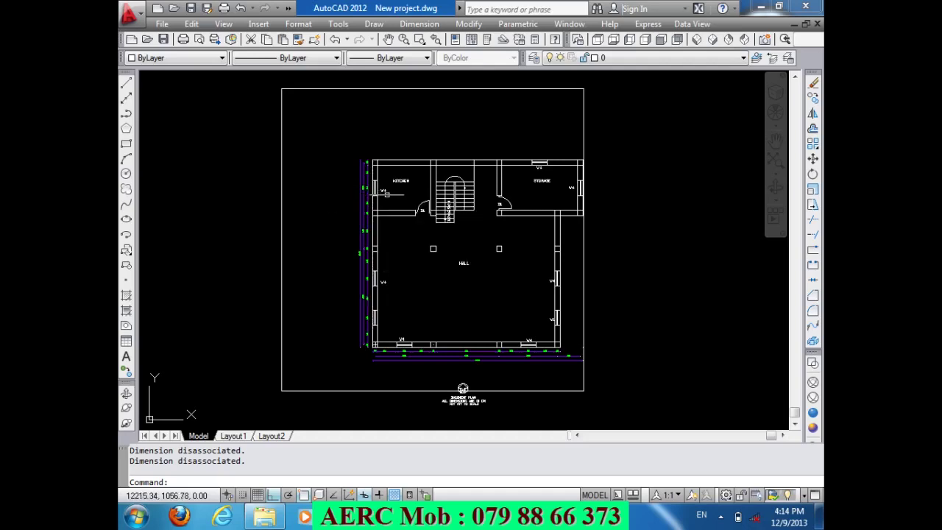
scroll(392, 194, up, 5)
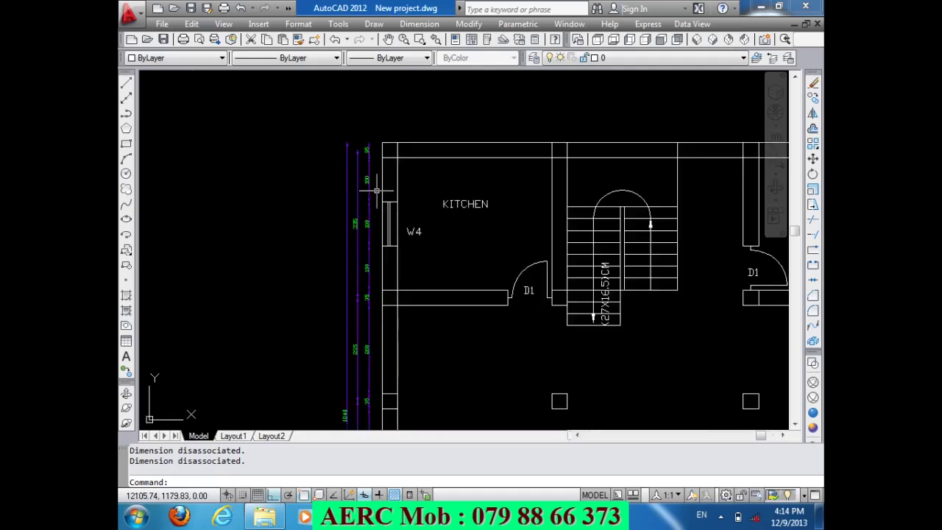
- Draw a line from the plan's top-left corner, 150 upward and then 200 to the left
text(L)
key(Return)
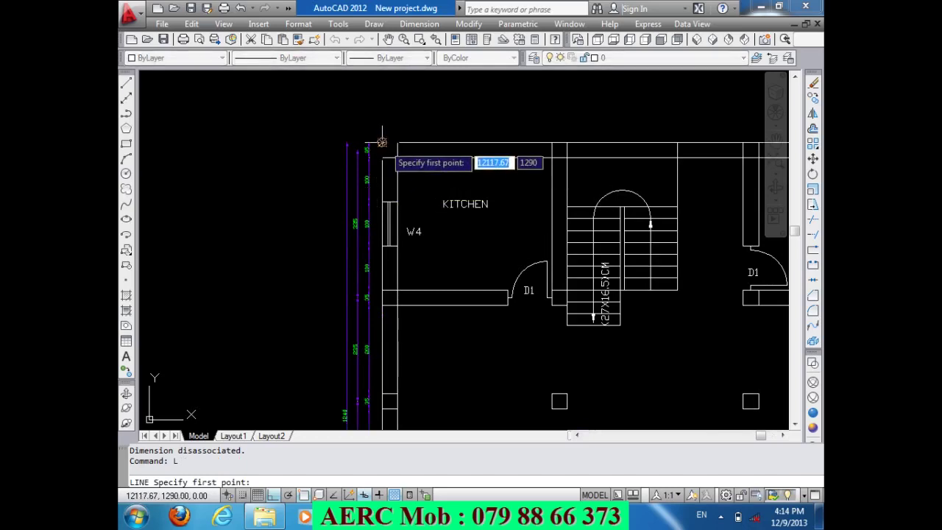
click(382, 141)
scroll(346, 147, down, 5)
scroll(350, 169, down, 2)
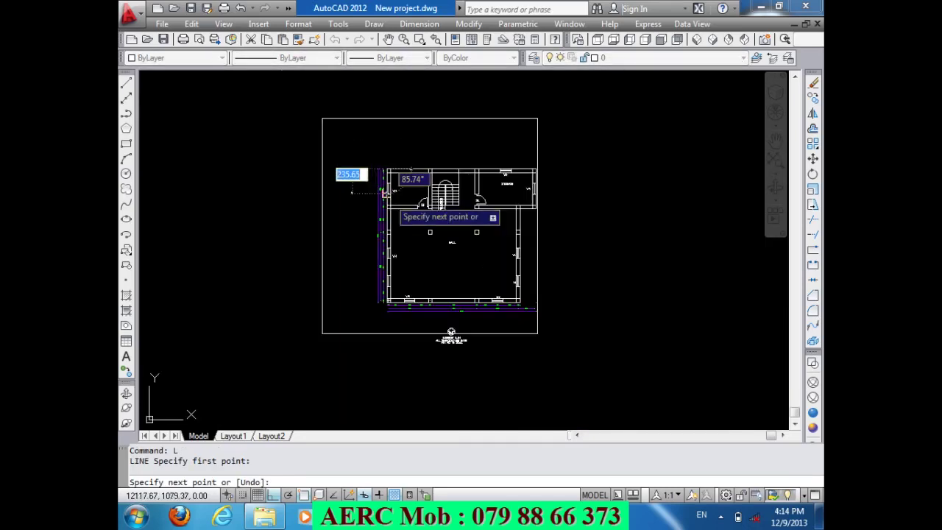
text(150)
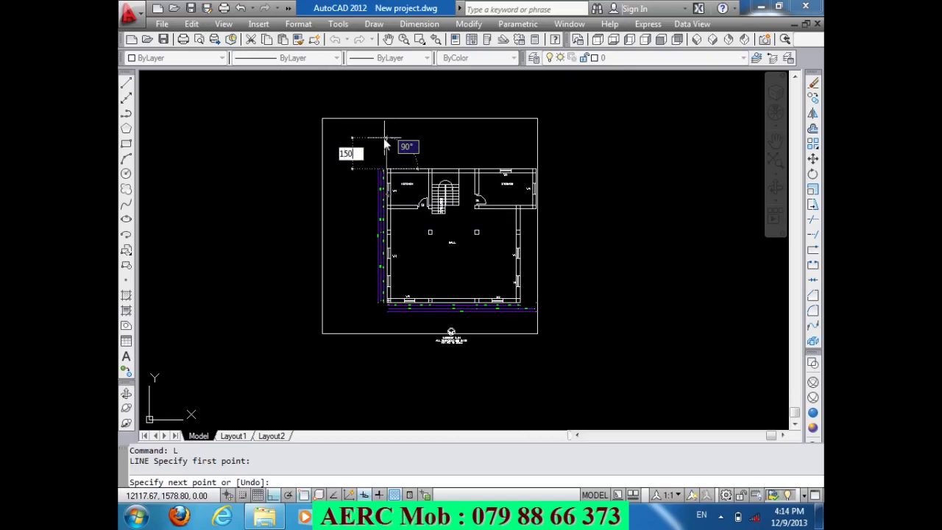
key(Return)
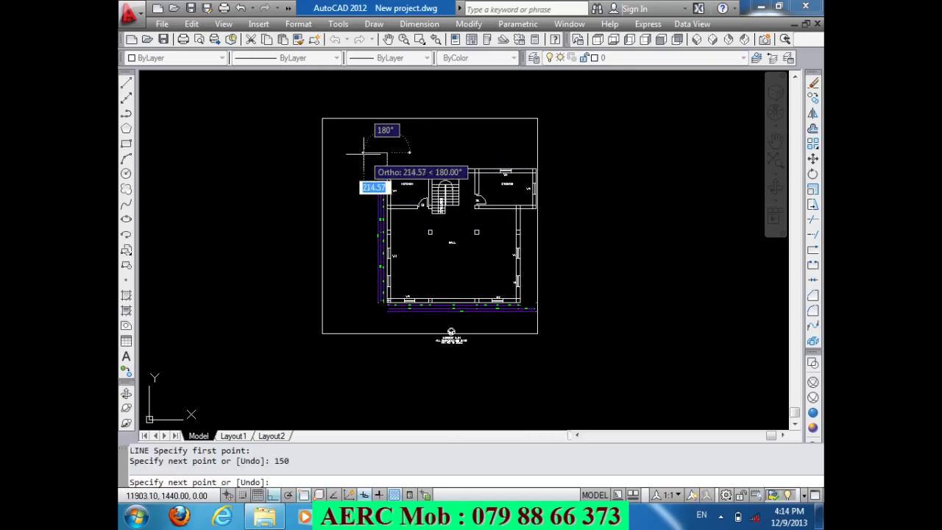
text(2)
key(Return)
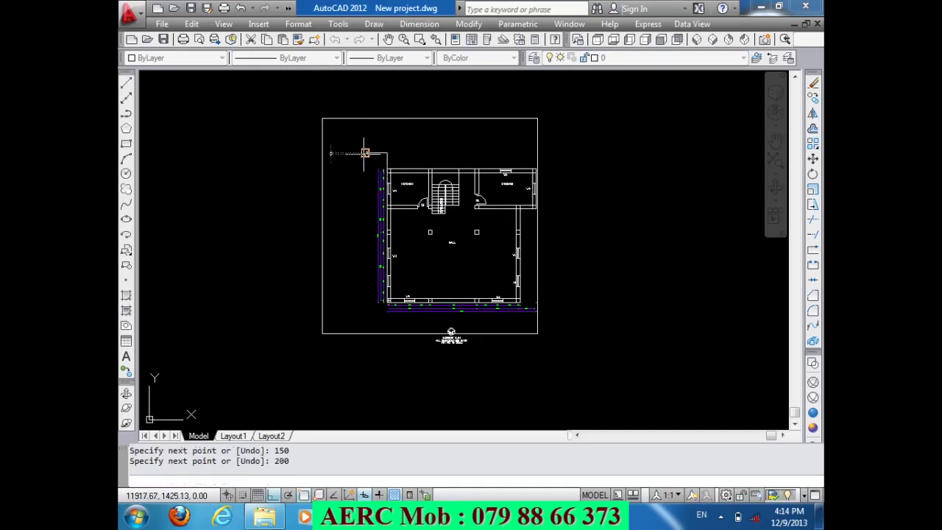
key(Return)
- Move the square frame so its top-left corner sits at the new line's end
text(m)
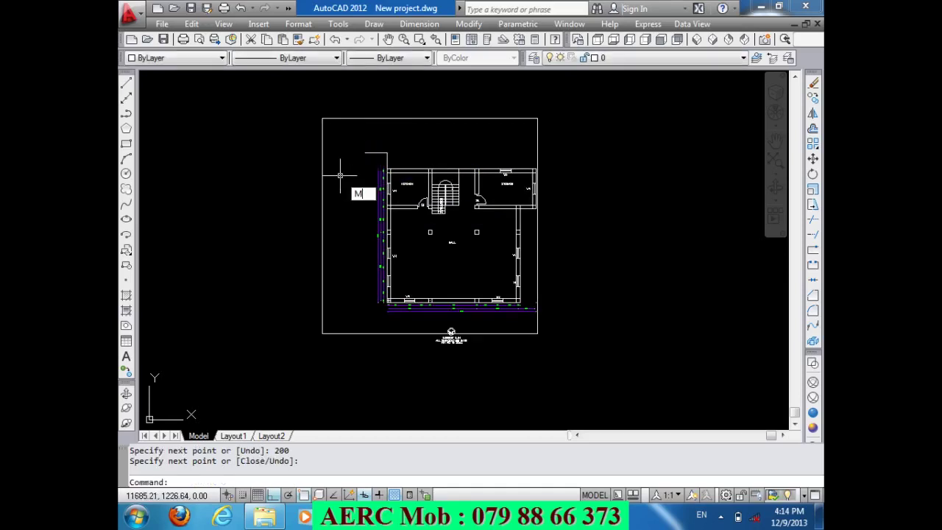
key(Return)
click(323, 118)
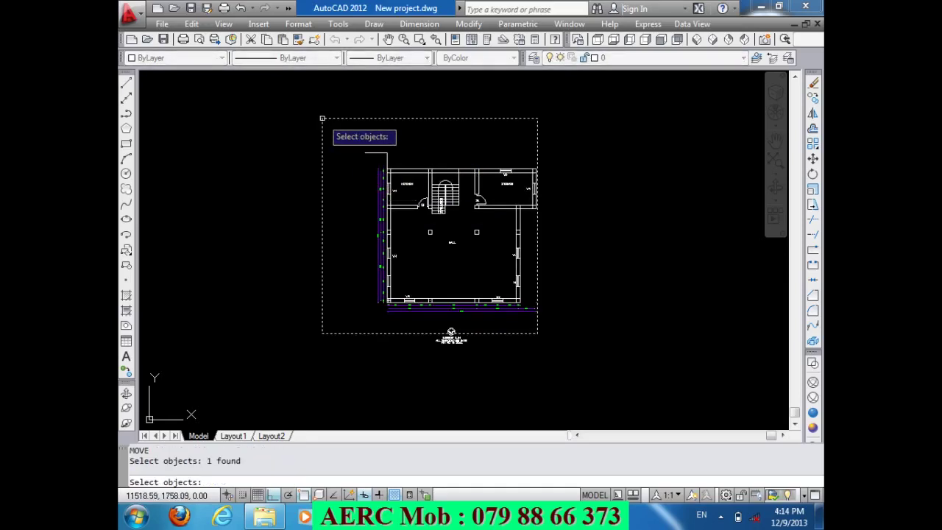
key(Return)
click(323, 118)
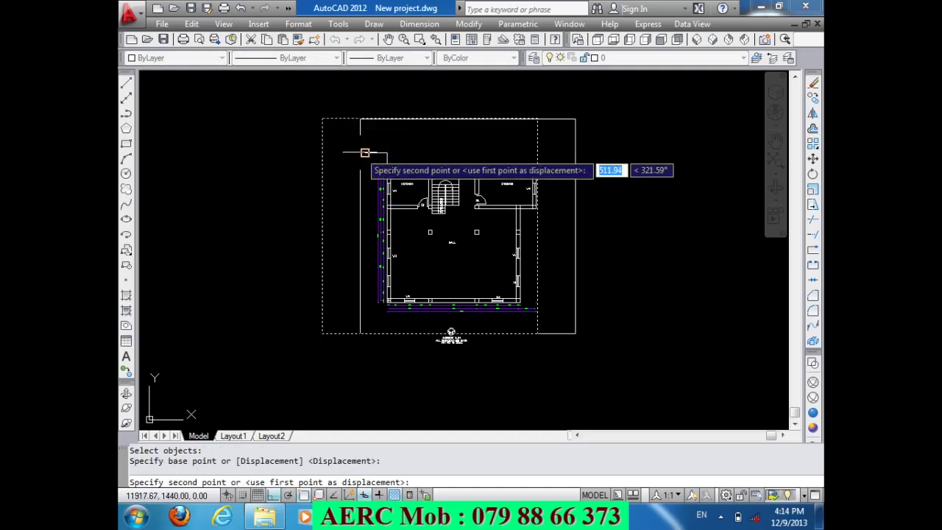
click(364, 153)
scroll(382, 159, up, 2)
scroll(360, 144, up, 2)
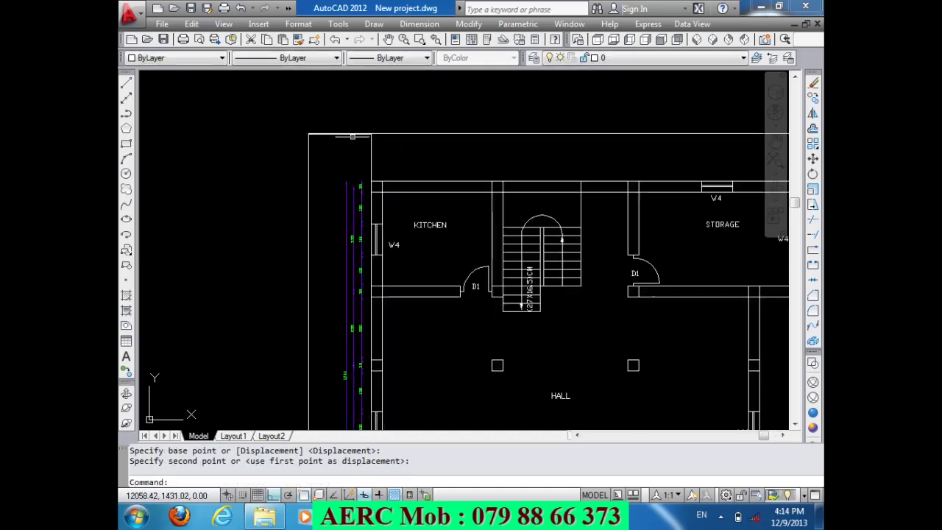
scroll(357, 133, up, 3)
scroll(427, 124, down, 3)
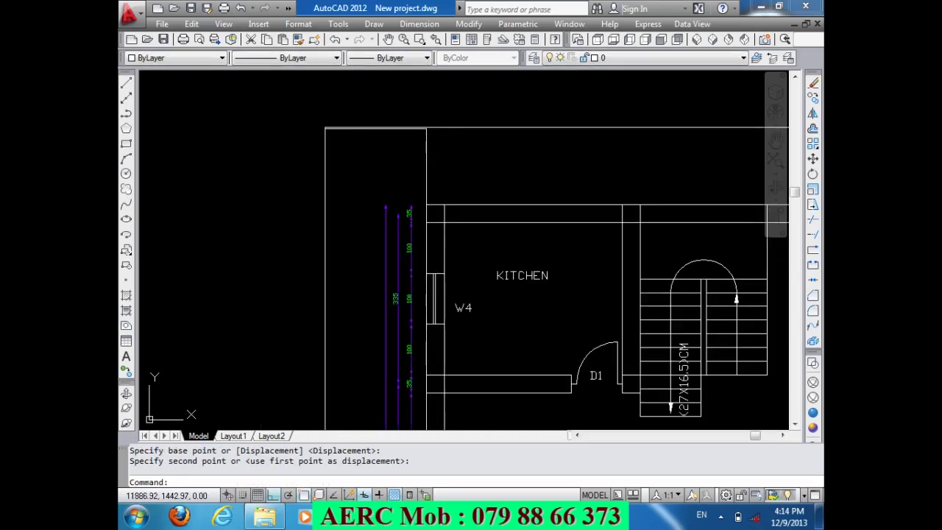
scroll(372, 137, up, 3)
scroll(433, 120, up, 1)
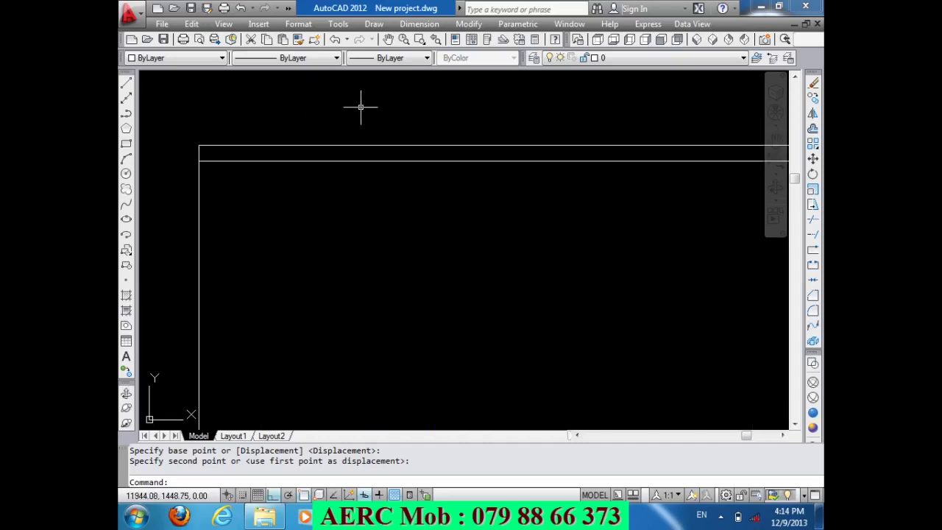
- Move the square frame again, shifting it slightly into its final position
text(m)
key(Return)
click(300, 146)
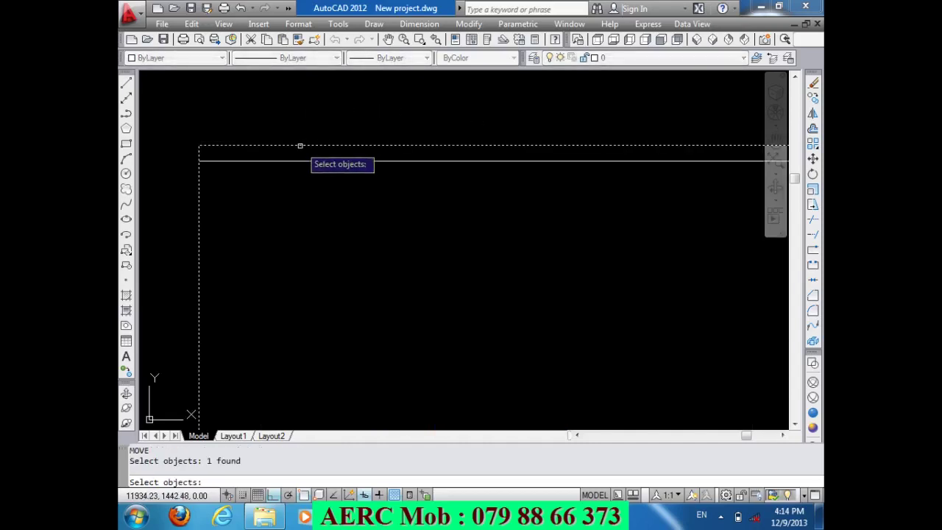
key(Return)
click(199, 146)
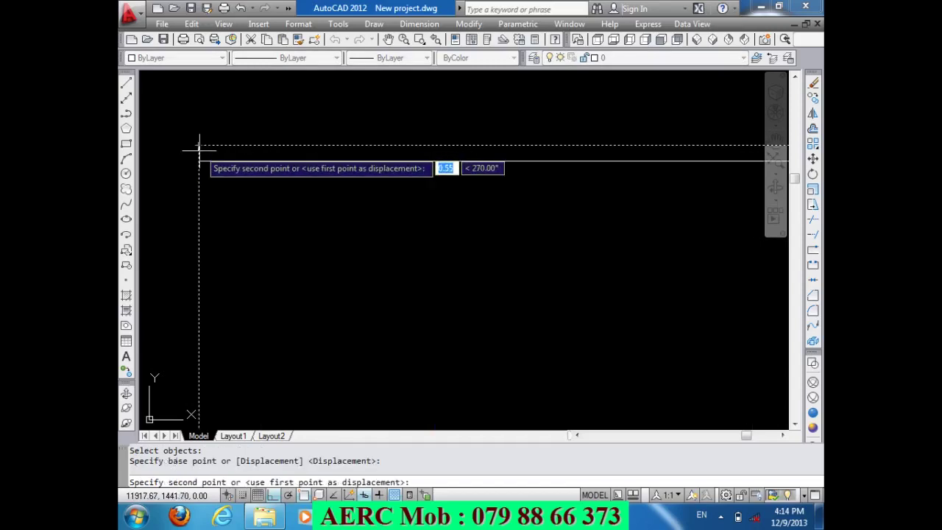
click(197, 156)
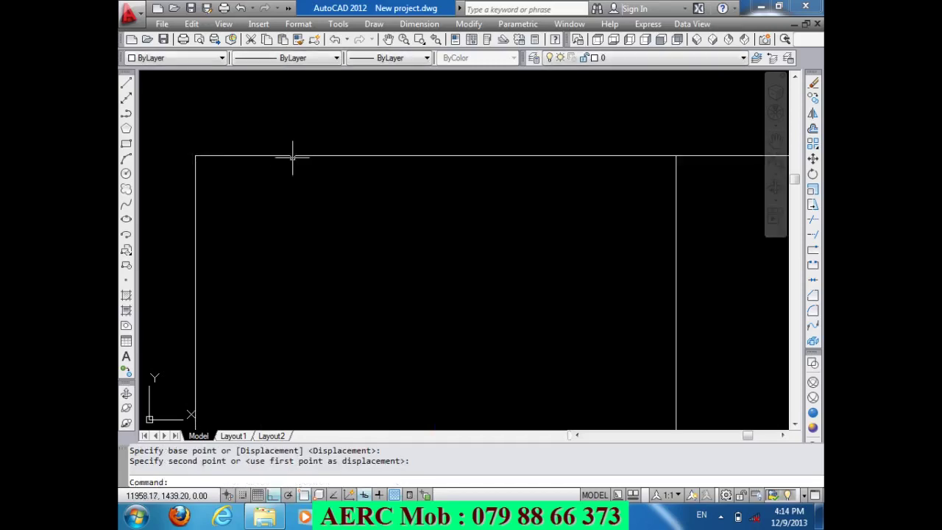
- Erase the stray top horizontal line and right vertical line
click(293, 156)
click(714, 230)
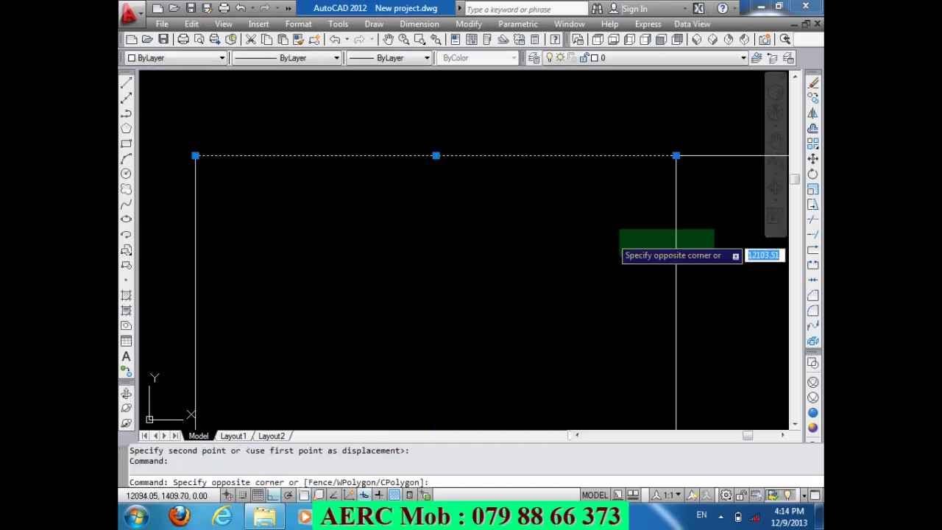
click(620, 248)
scroll(398, 221, down, 10)
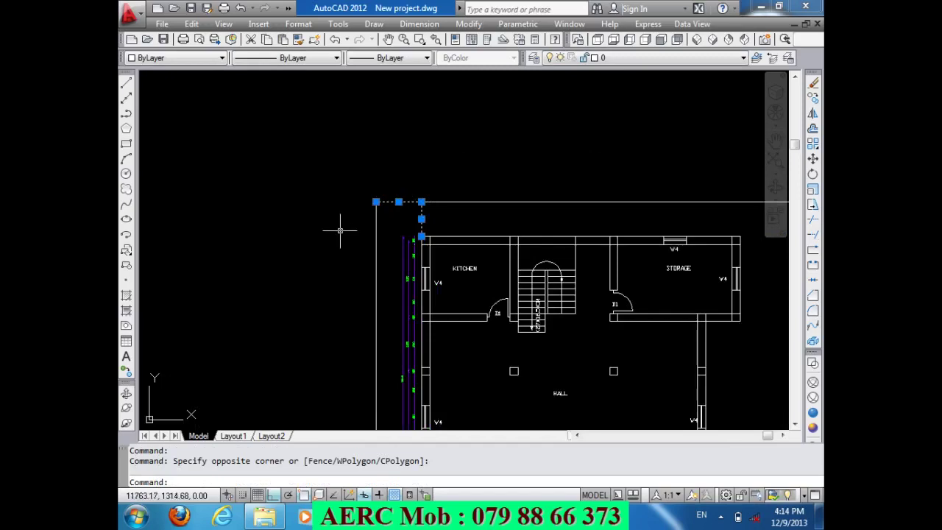
key(Delete)
scroll(370, 153, down, 3)
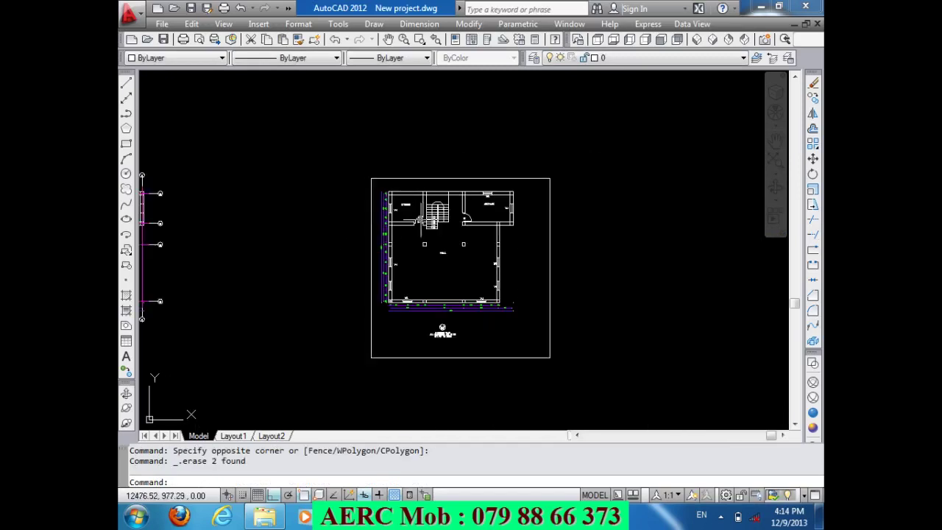
- Erase the grid markers along the left edge and the grid row along the bottom
scroll(430, 208, up, 3)
scroll(494, 149, up, 2)
scroll(494, 139, down, 2)
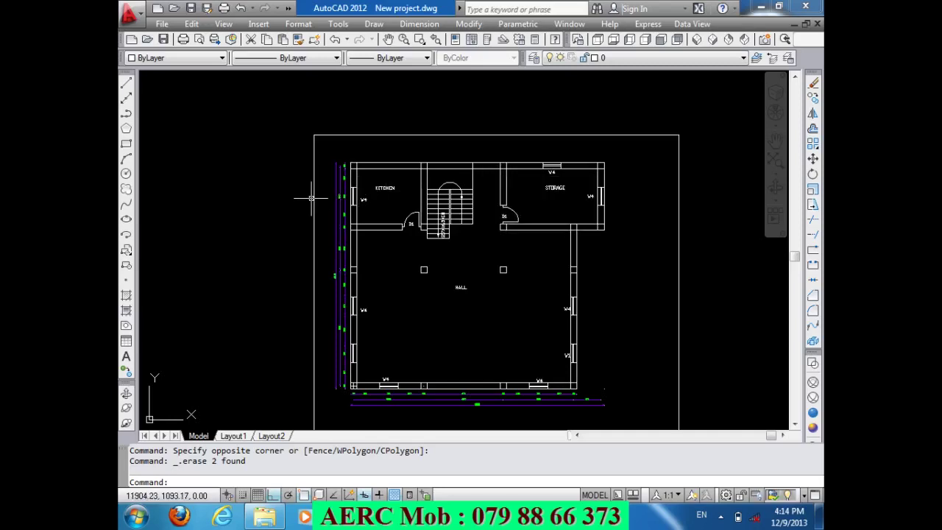
scroll(451, 154, down, 3)
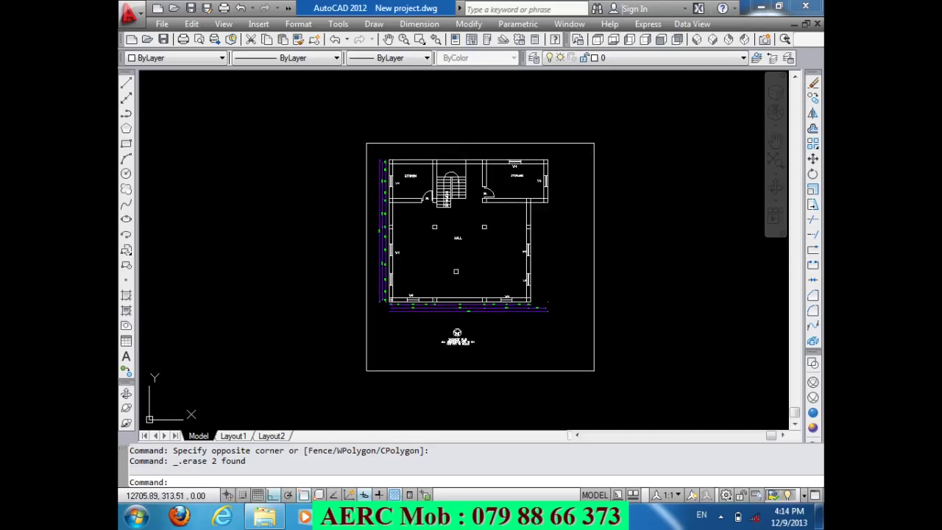
scroll(467, 340, up, 2)
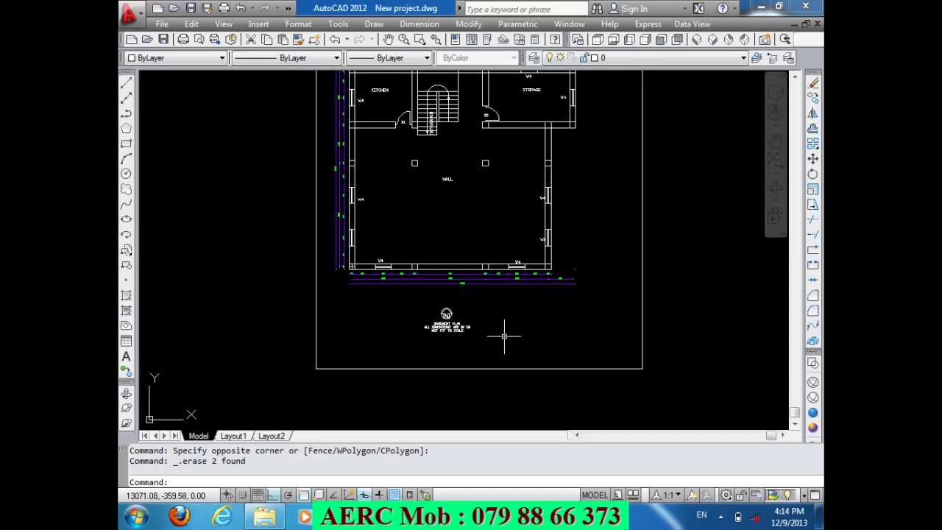
scroll(504, 336, down, 2)
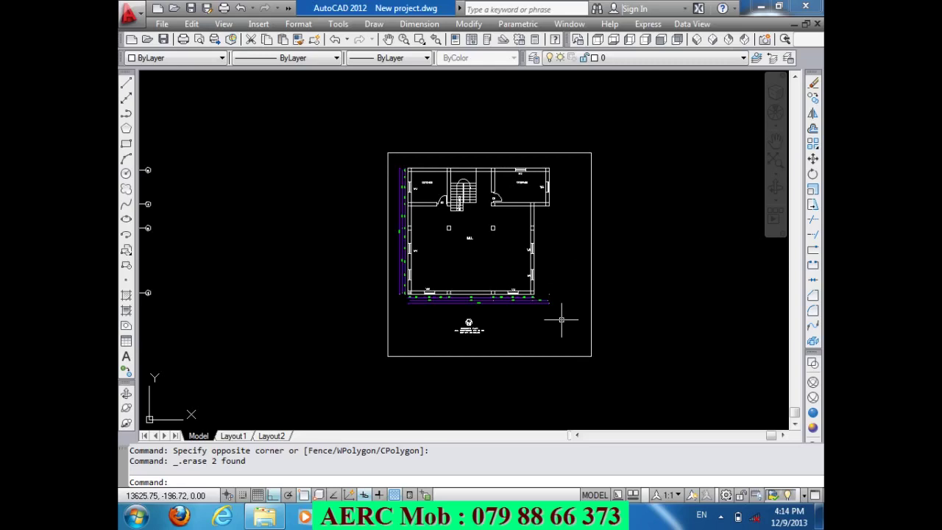
scroll(398, 174, up, 2)
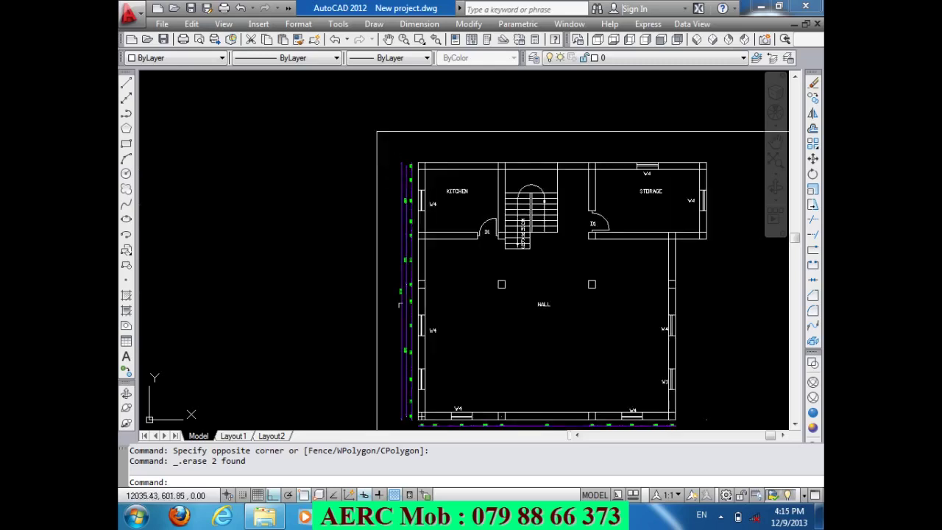
click(411, 418)
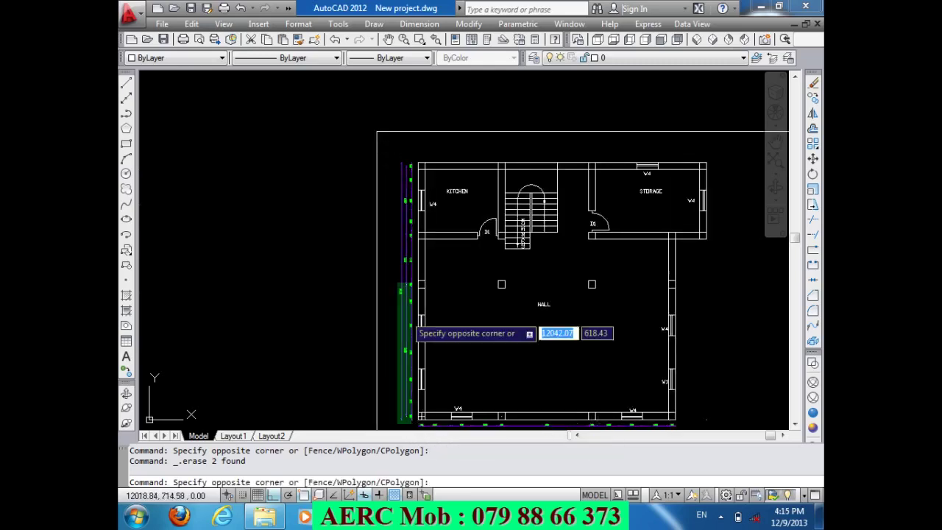
click(393, 152)
scroll(392, 151, down, 2)
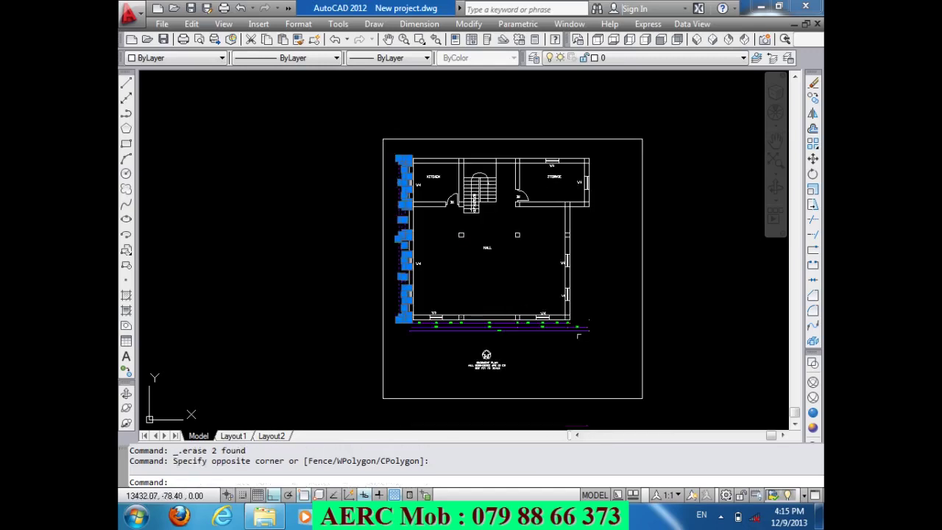
click(602, 342)
click(401, 339)
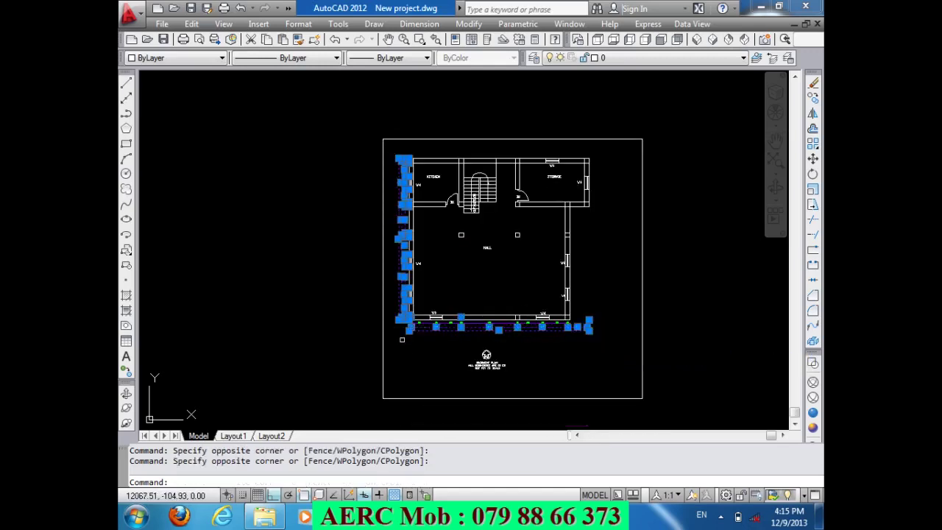
key(Delete)
- Erase the dimension row below the plan
scroll(488, 326, up, 2)
scroll(631, 331, up, 2)
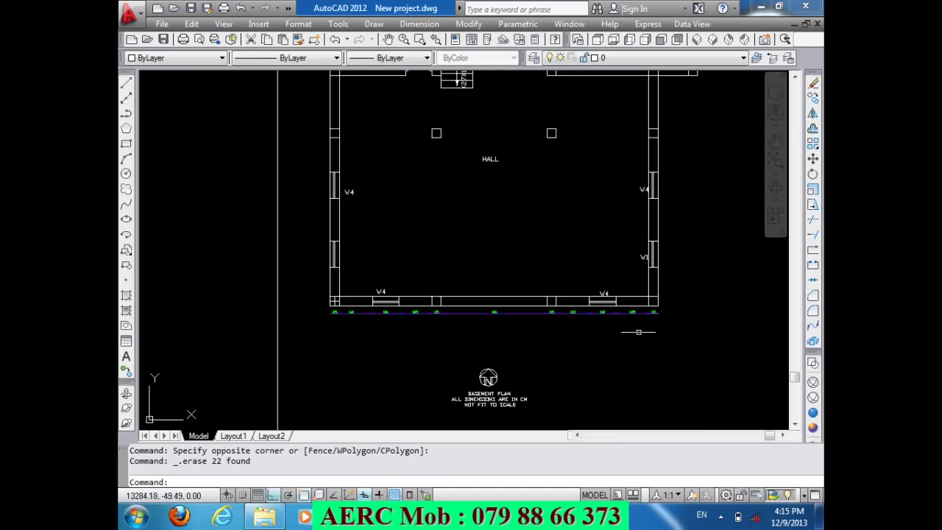
click(506, 340)
click(321, 311)
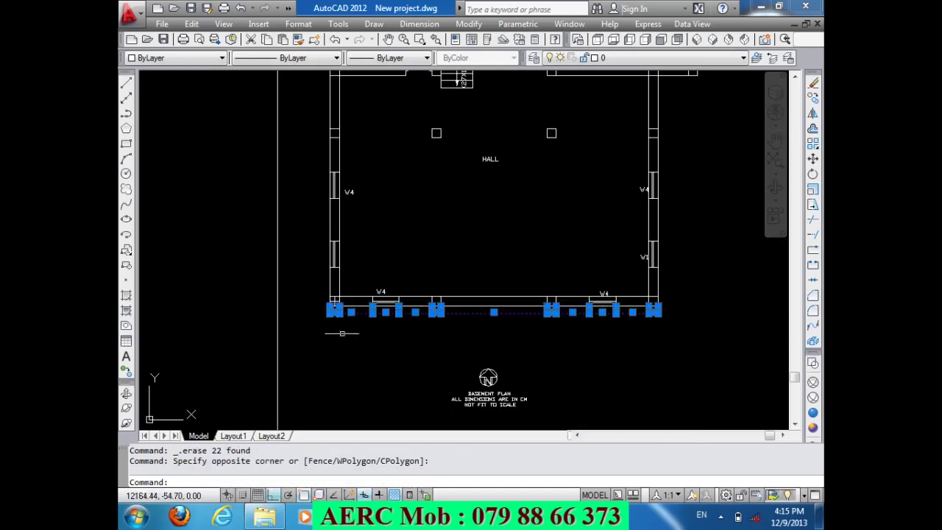
key(Delete)
- Begin a crossing window around the plan's interior contents
scroll(478, 382, down, 3)
scroll(537, 360, up, 1)
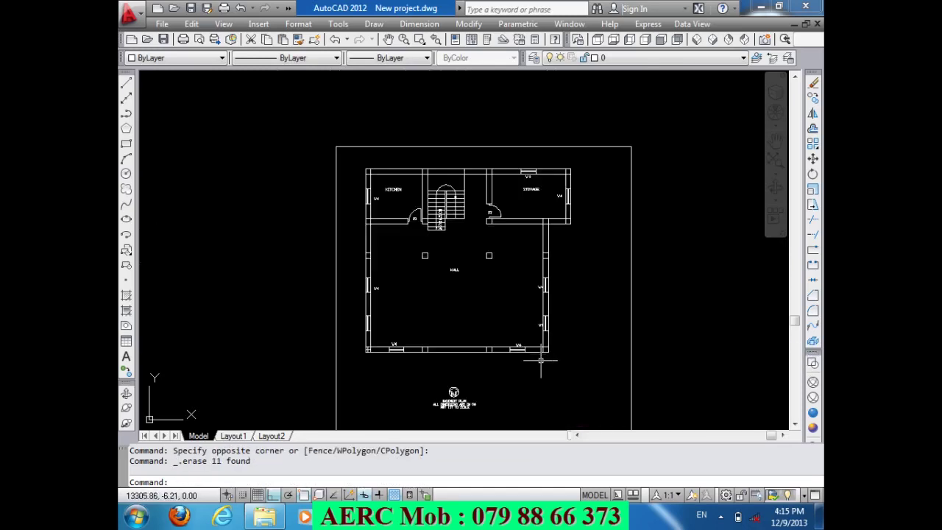
scroll(537, 360, up, 1)
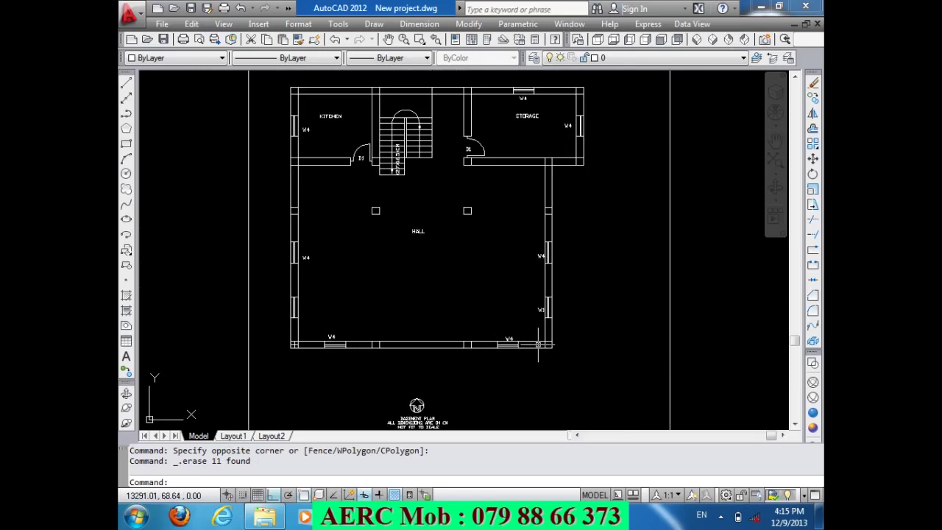
scroll(537, 345, up, 1)
click(550, 345)
scroll(550, 344, down, 4)
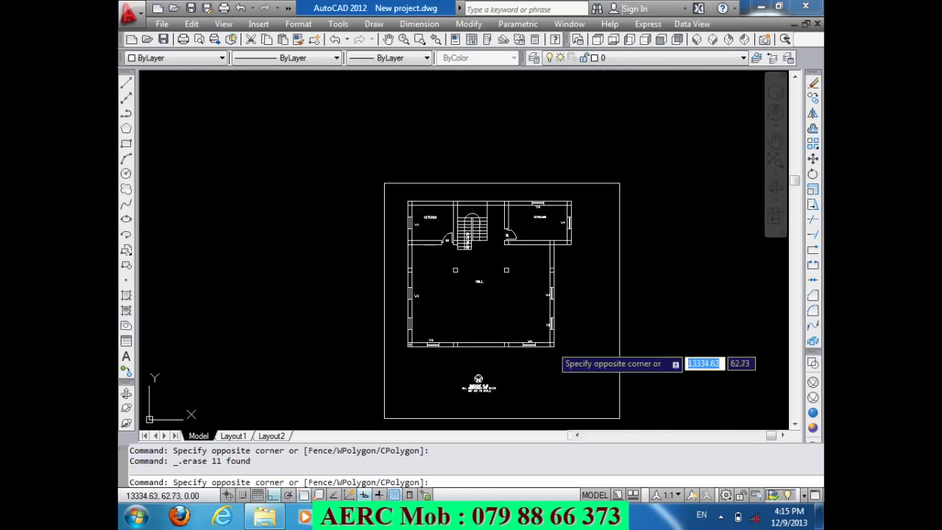
scroll(409, 211, up, 1)
scroll(409, 211, up, 3)
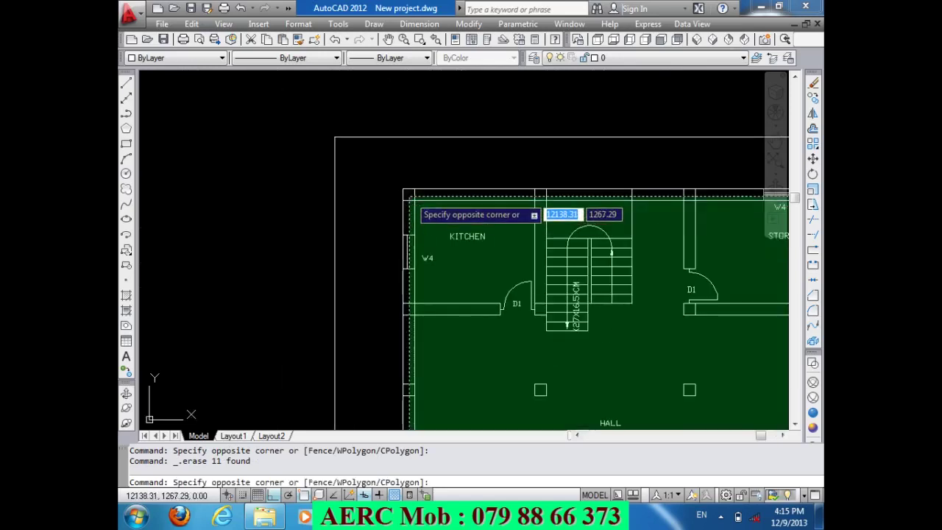
- Erase the kitchen, stair and hall interior contents
click(404, 197)
key(Delete)
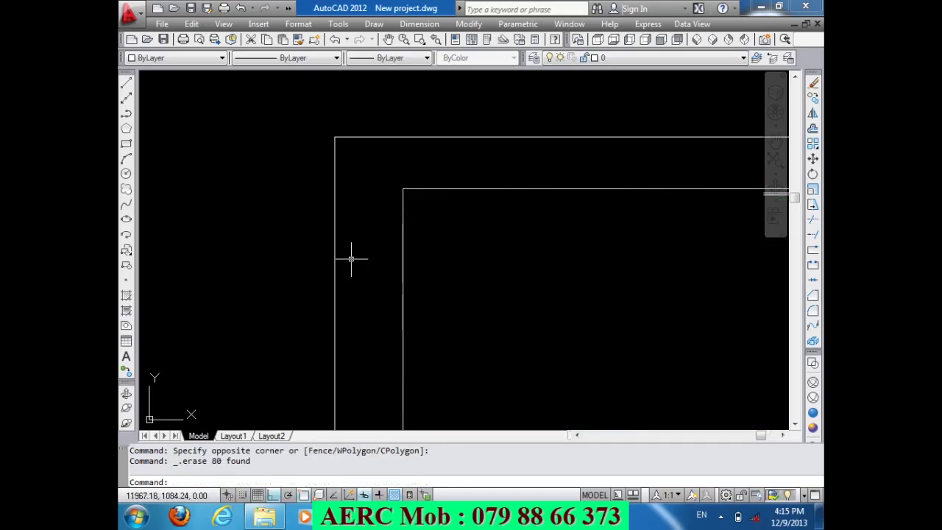
scroll(367, 225, down, 3)
scroll(528, 392, up, 2)
scroll(528, 392, up, 1)
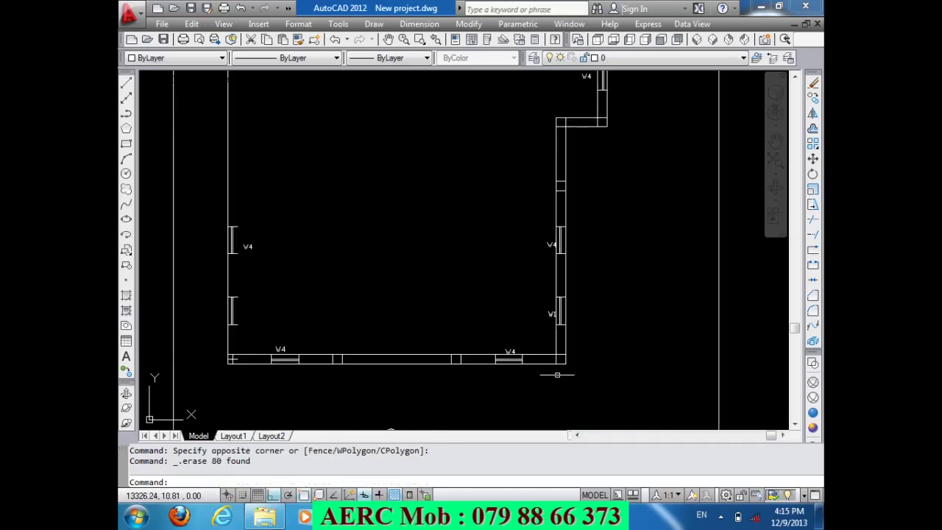
- Erase the hall's inner wall and window lines and the leftover bottom-wall window pieces
click(560, 358)
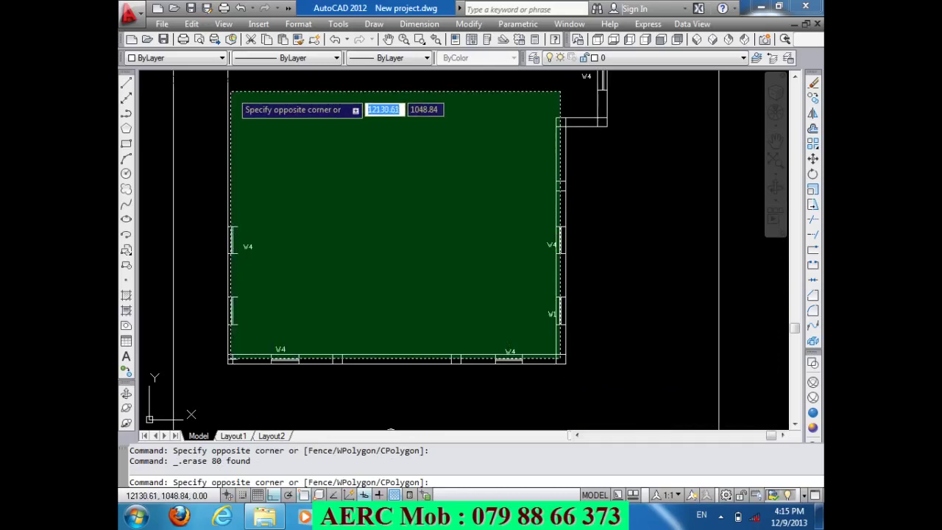
click(233, 91)
key(Delete)
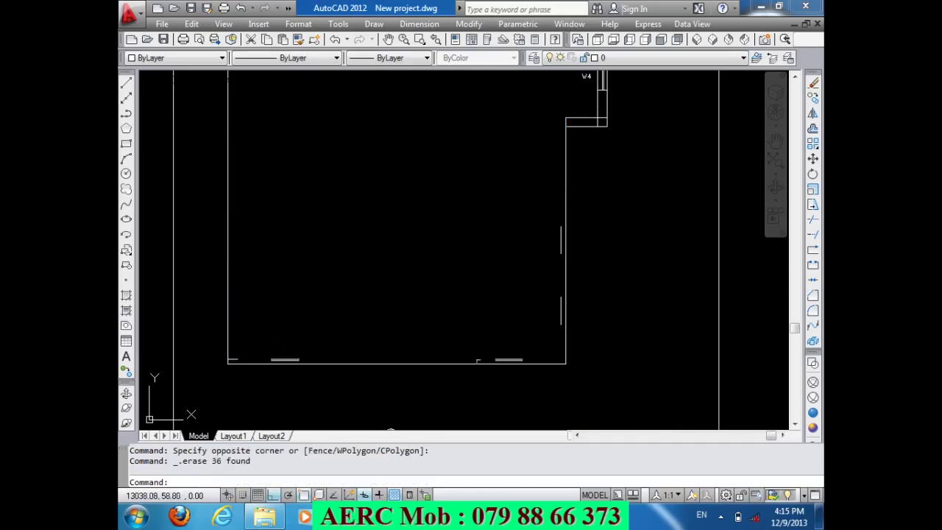
click(533, 360)
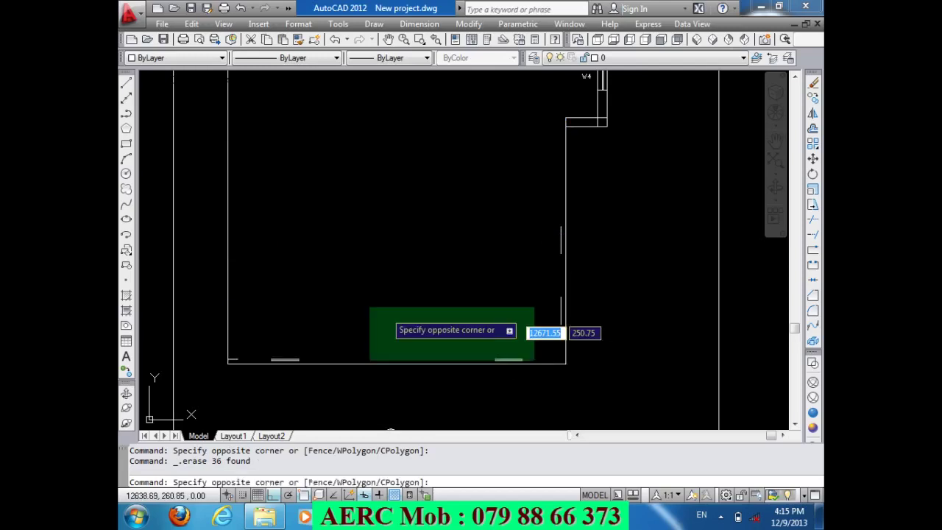
click(228, 269)
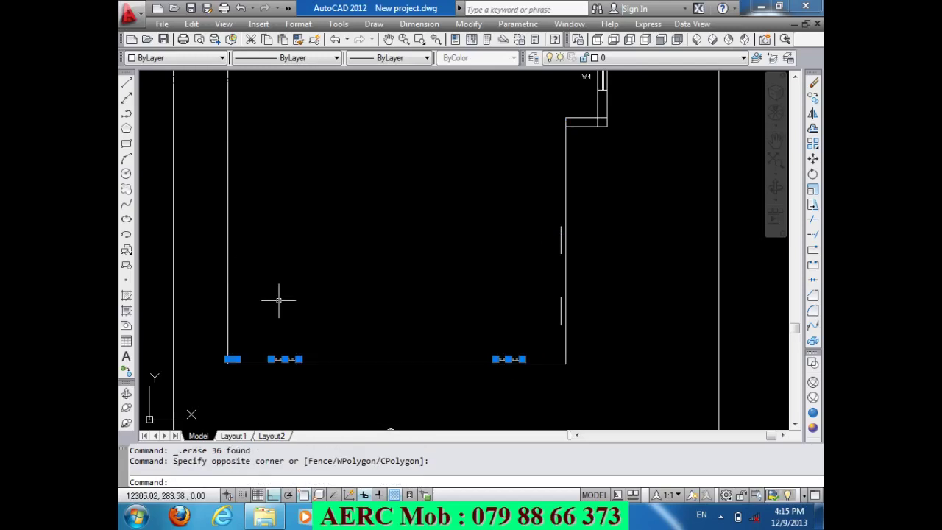
key(Delete)
click(534, 361)
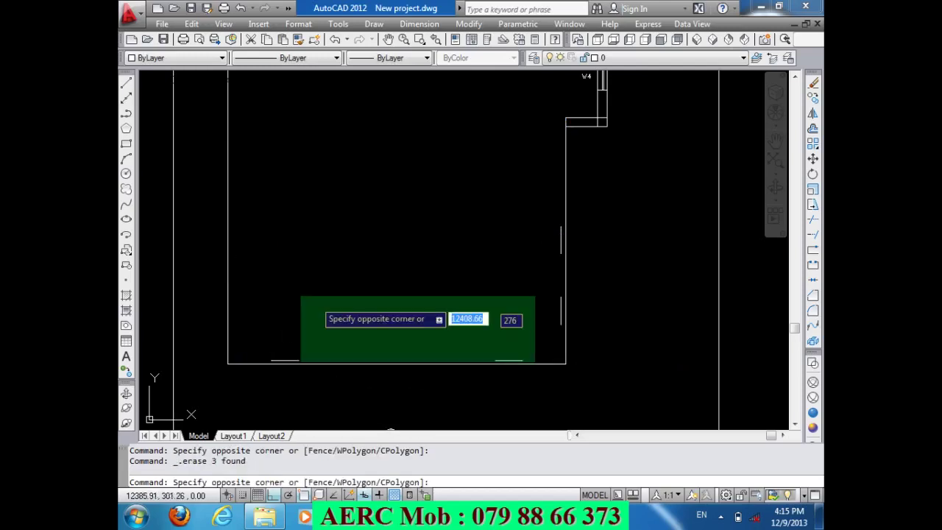
click(252, 271)
key(Delete)
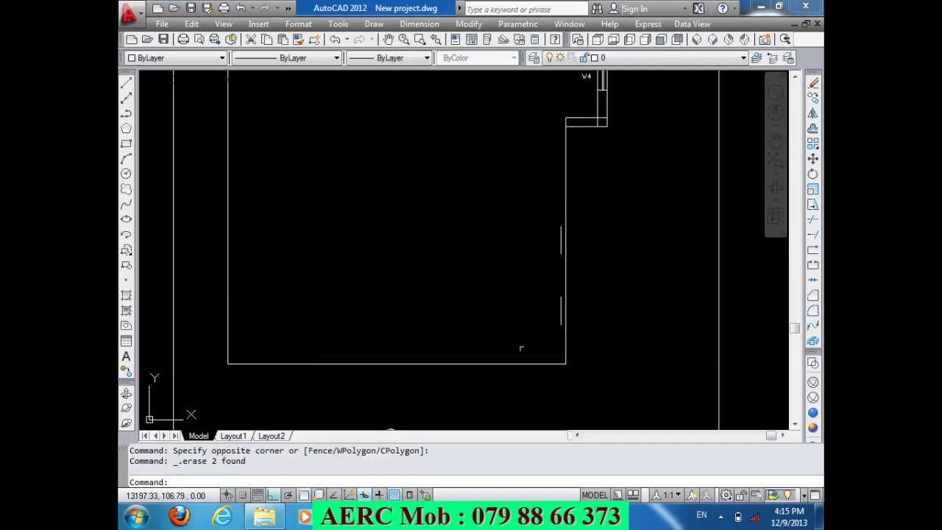
- Erase the two short window marks on the right wall and the stray corner line
click(562, 337)
click(505, 225)
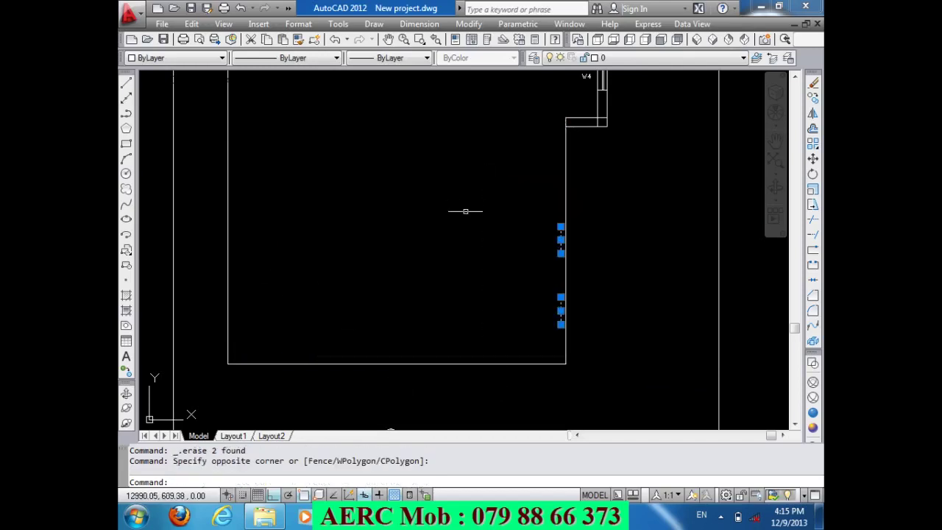
key(Delete)
scroll(547, 335, down, 3)
scroll(548, 318, down, 2)
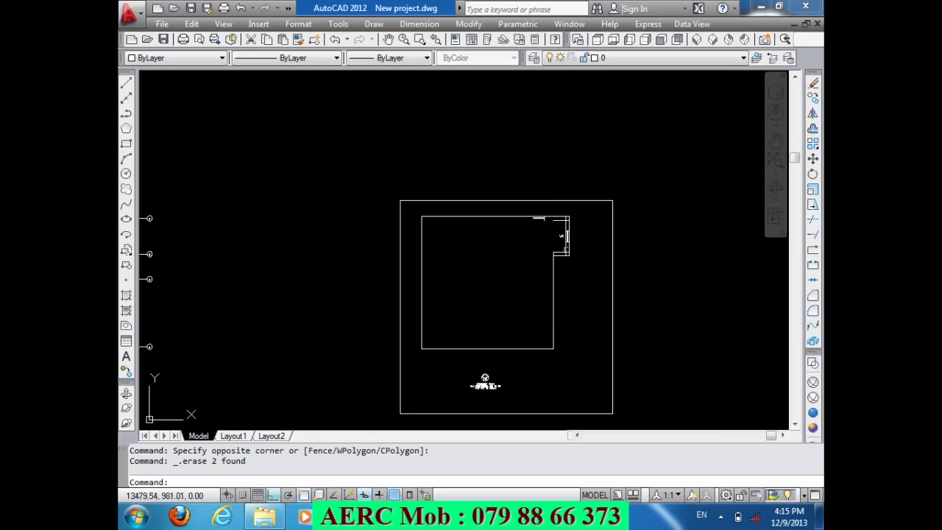
scroll(567, 252, up, 4)
scroll(568, 267, up, 4)
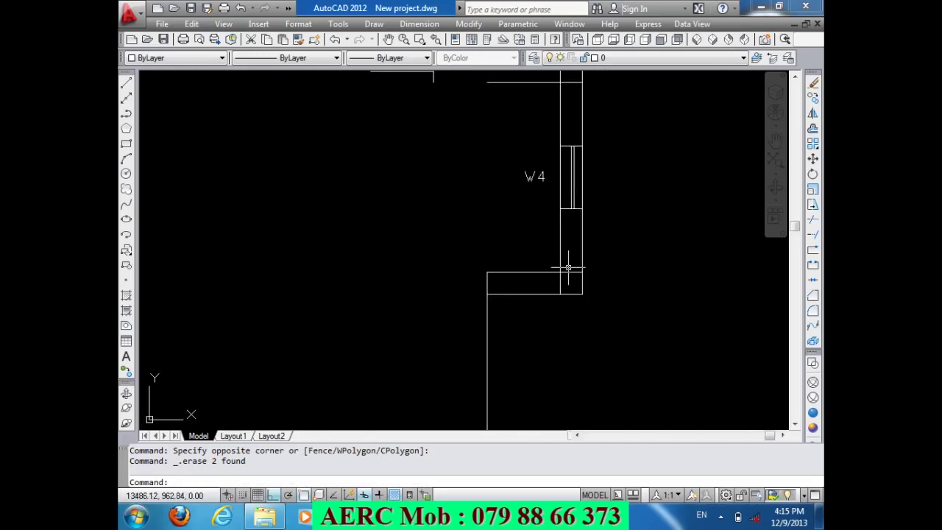
click(501, 272)
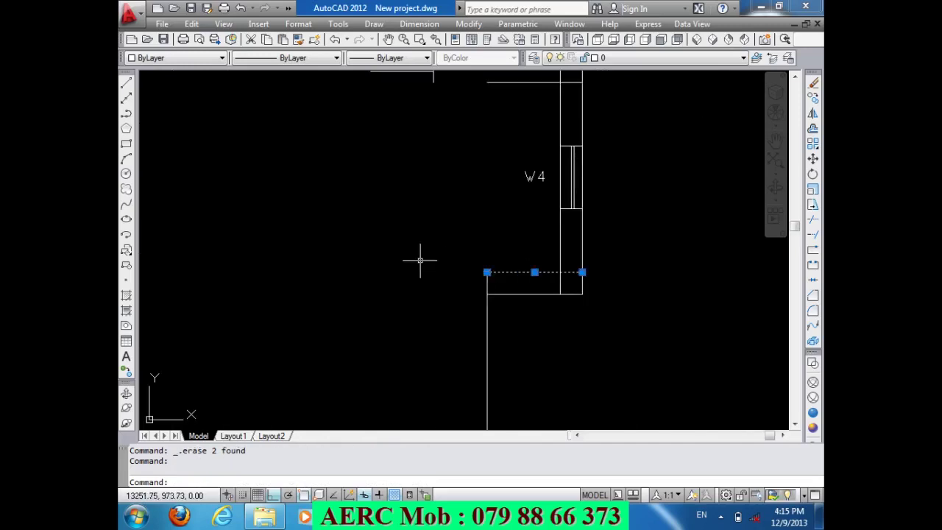
key(Delete)
- Pick the vertical wall line beside W4, then clear the selection
click(581, 281)
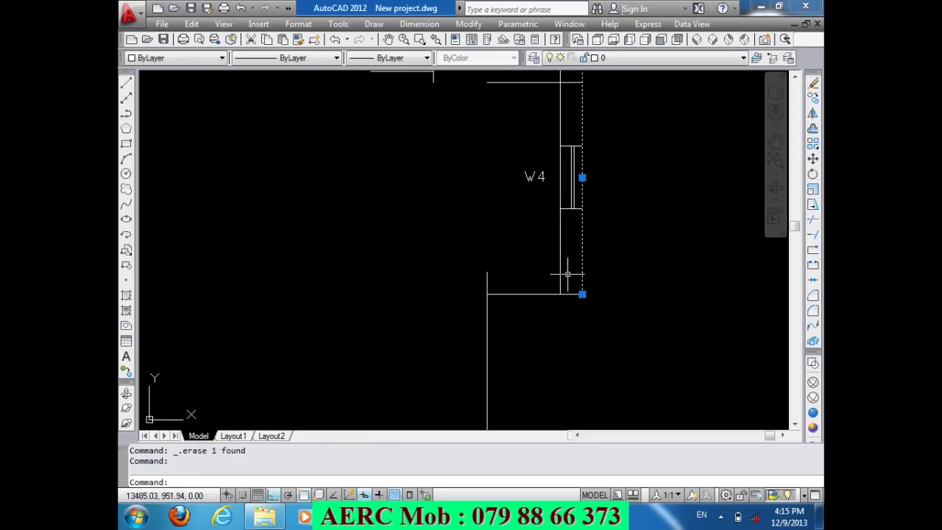
scroll(588, 297, down, 2)
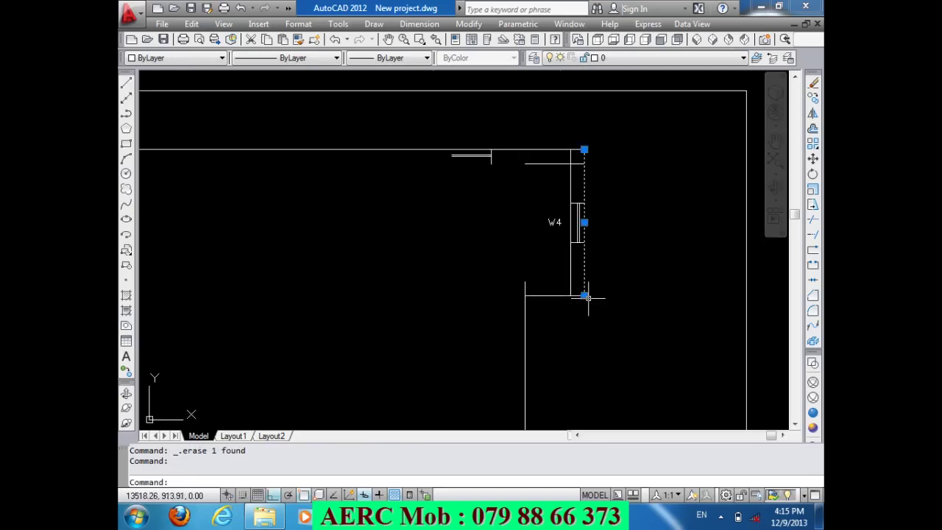
key(Escape)
key(Escape)
click(582, 285)
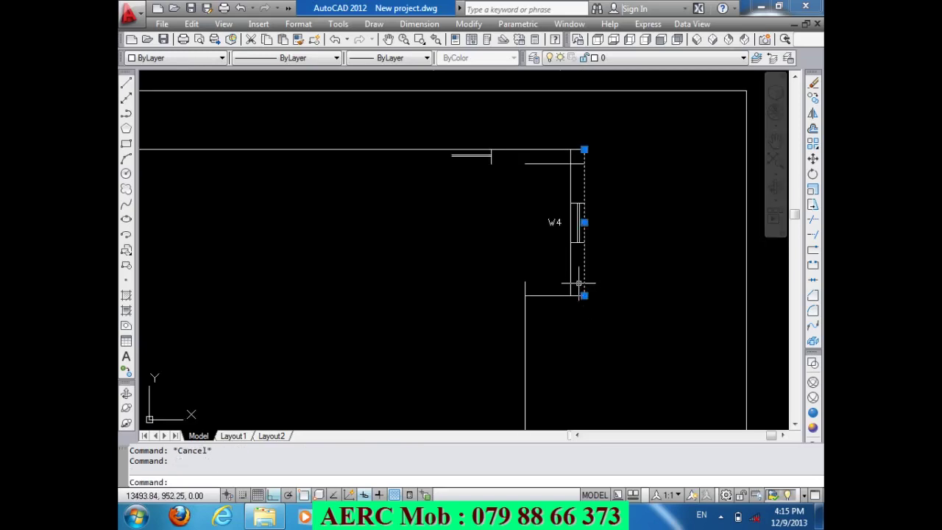
key(Escape)
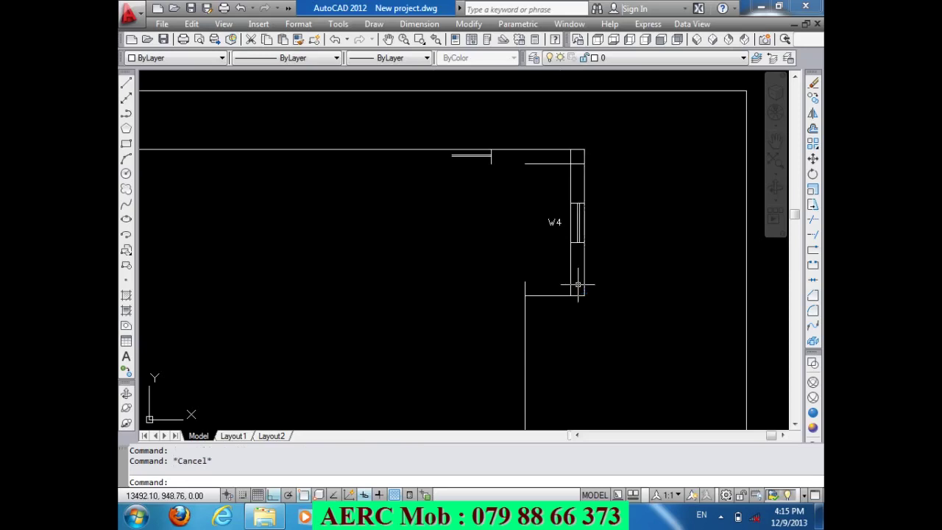
- Erase the wall lines beside W4, the W4 label and a leftover short line
click(580, 277)
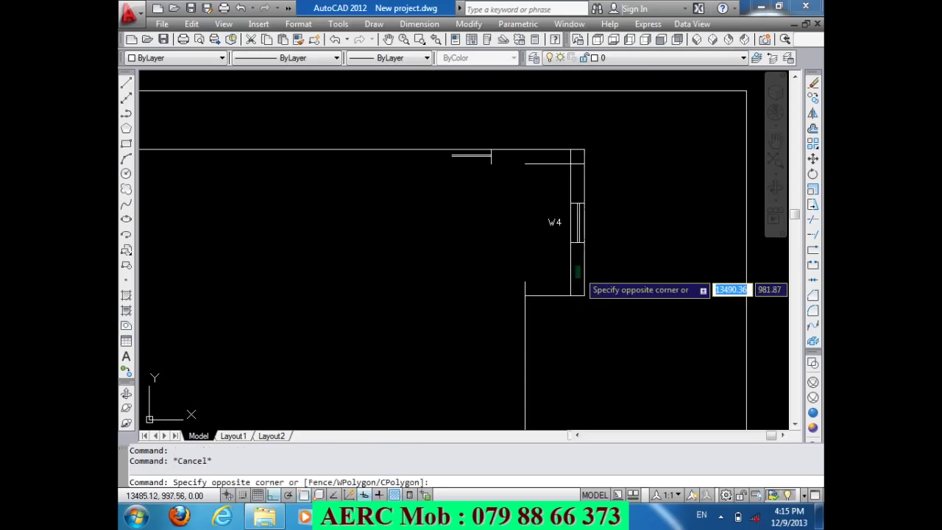
click(546, 155)
key(Delete)
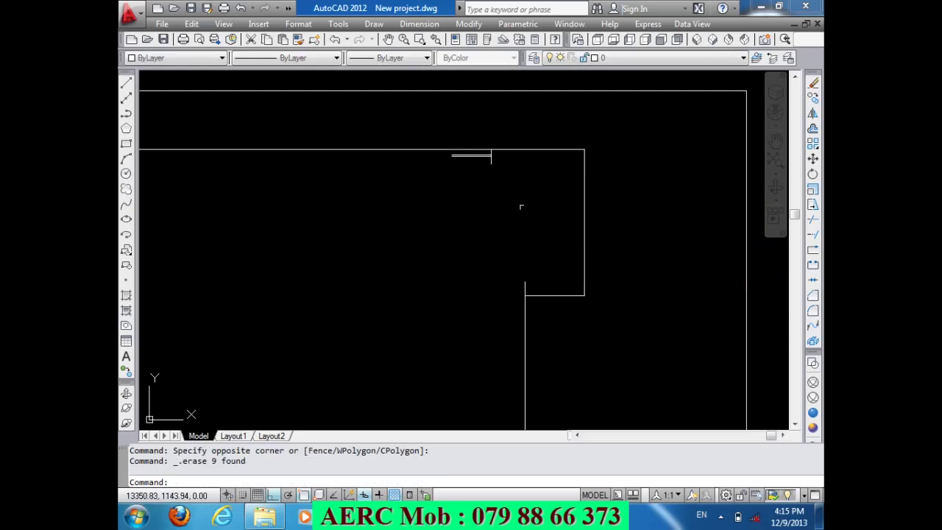
click(505, 168)
click(450, 160)
key(Delete)
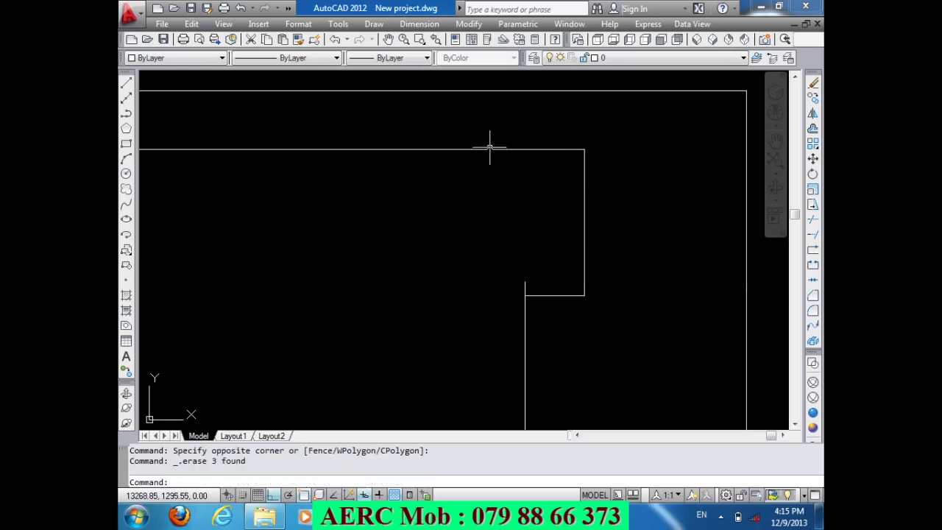
scroll(489, 147, down, 2)
- Trim the leftover stub pieces at the notch, using all objects as boundaries
text(T)
key(Return)
key(Return)
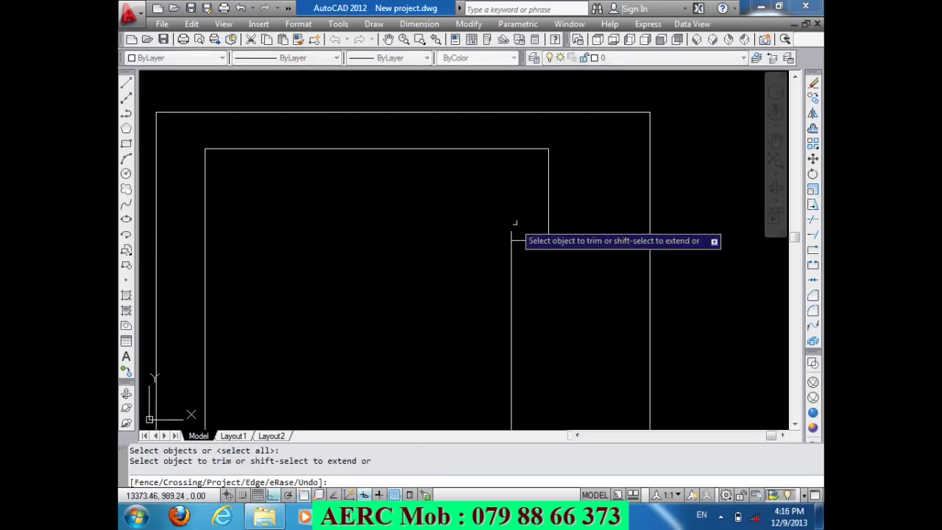
click(519, 231)
click(475, 215)
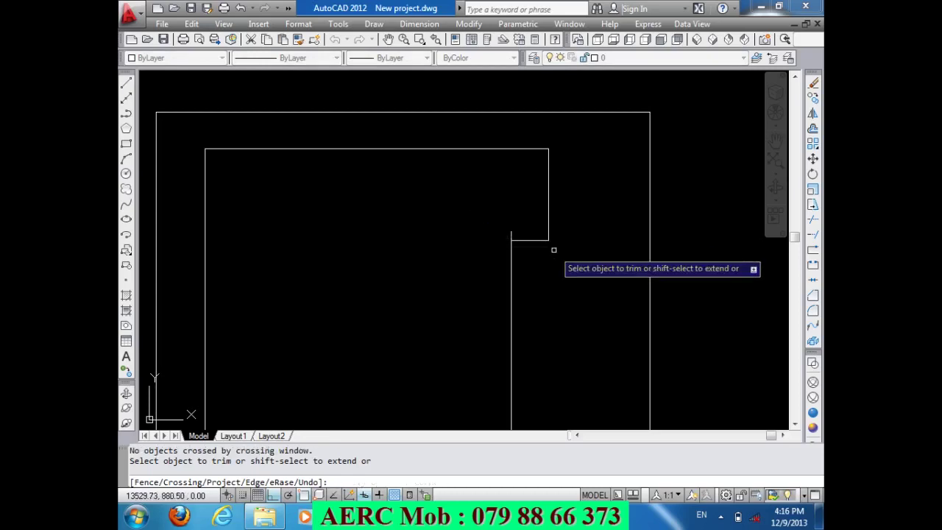
click(513, 237)
click(501, 222)
key(Return)
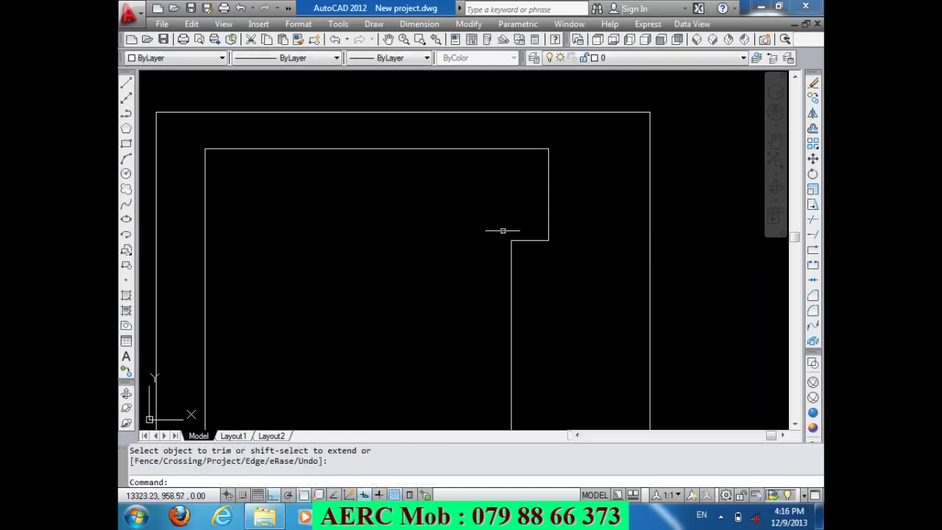
scroll(518, 195, down, 3)
scroll(449, 335, up, 2)
scroll(465, 358, up, 2)
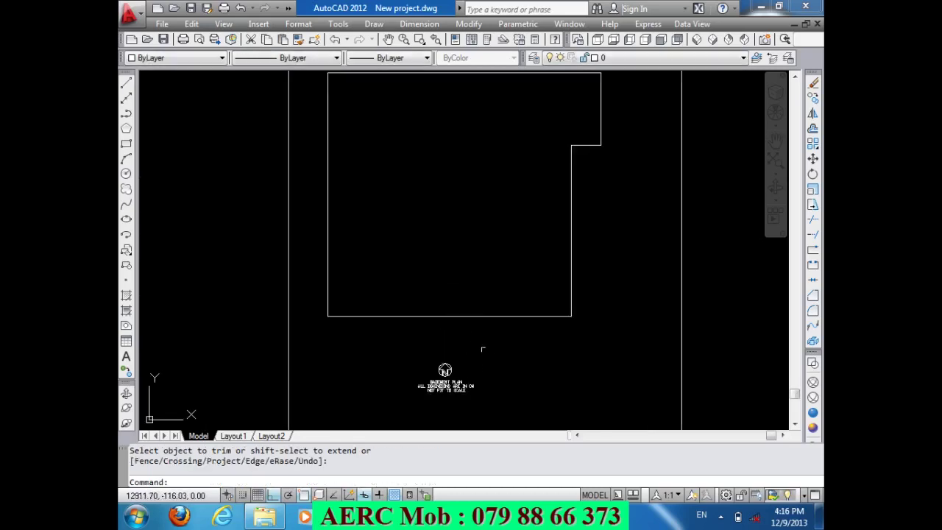
scroll(467, 266, down, 2)
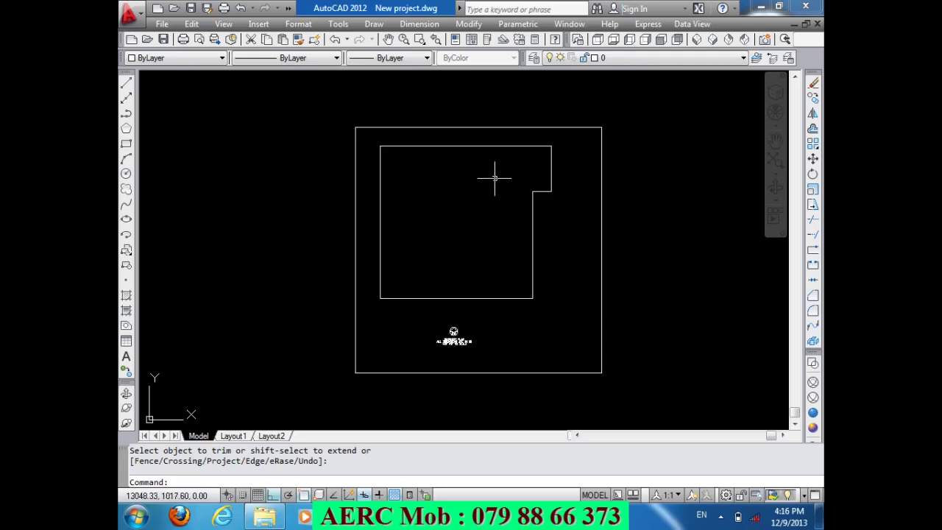
scroll(436, 207, down, 2)
scroll(418, 210, up, 2)
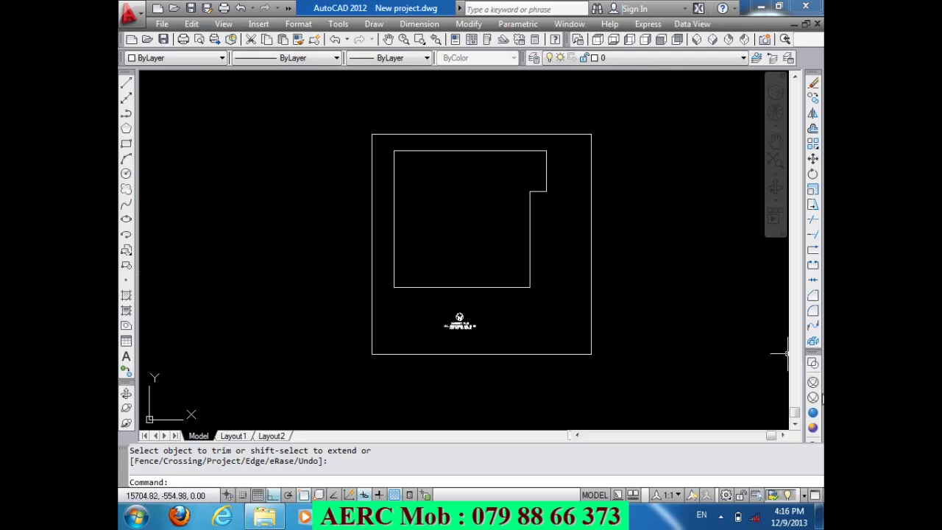
- Explode the outer frame rectangle into separate lines
click(812, 359)
click(626, 395)
click(561, 325)
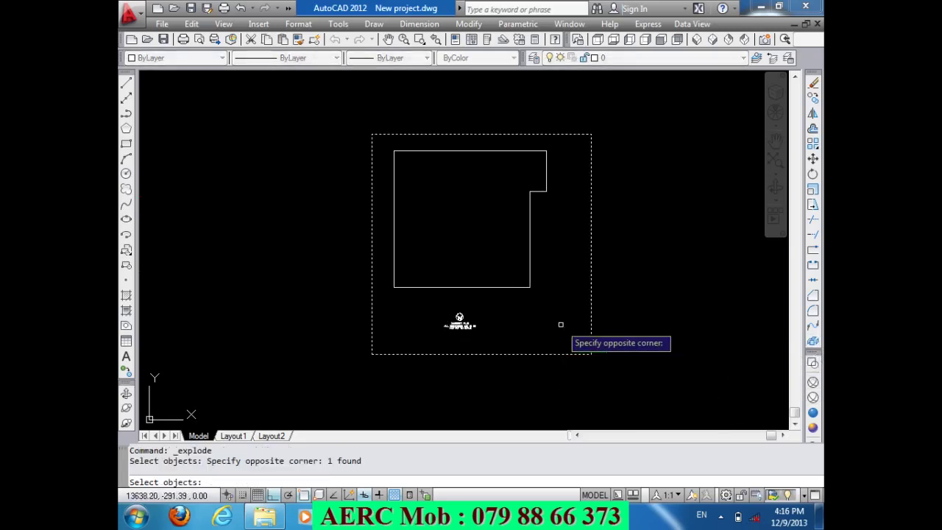
key(Return)
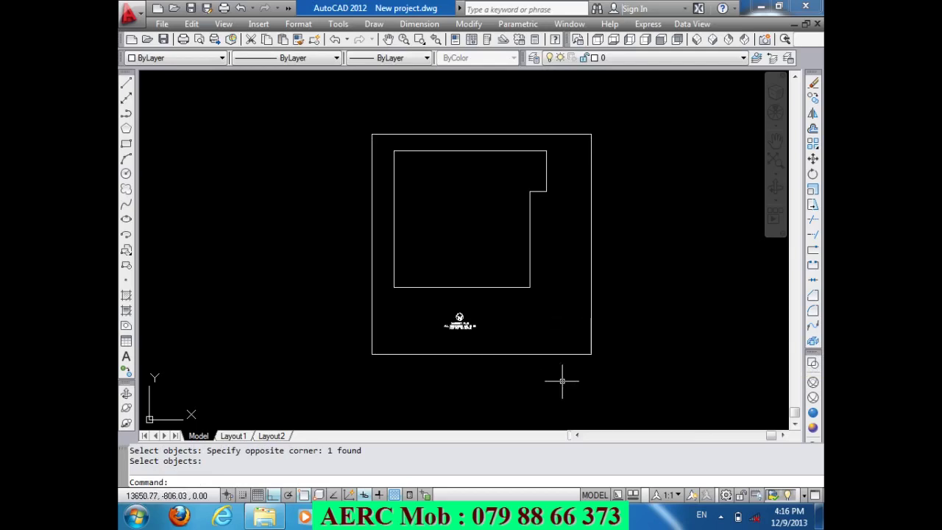
- Offset the frame's bottom edge 150 downward
text(o)
key(Return)
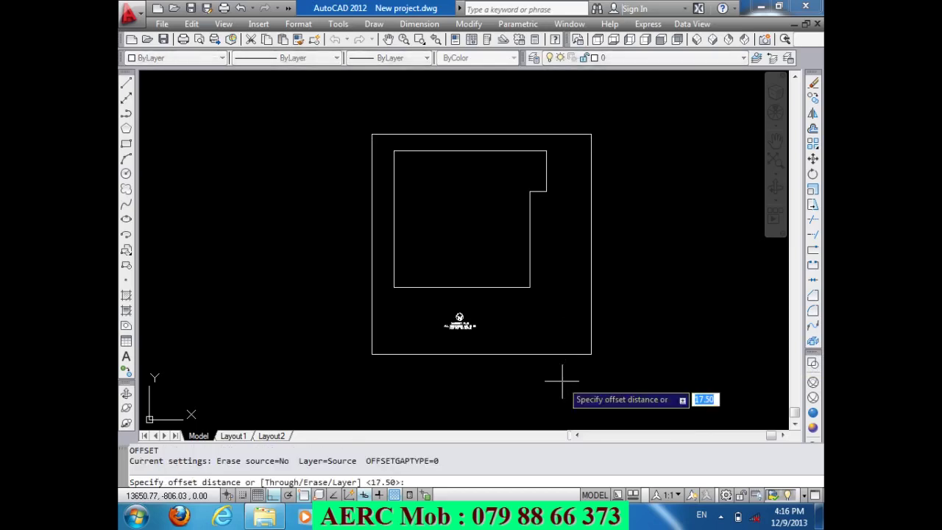
text(1)
key(Return)
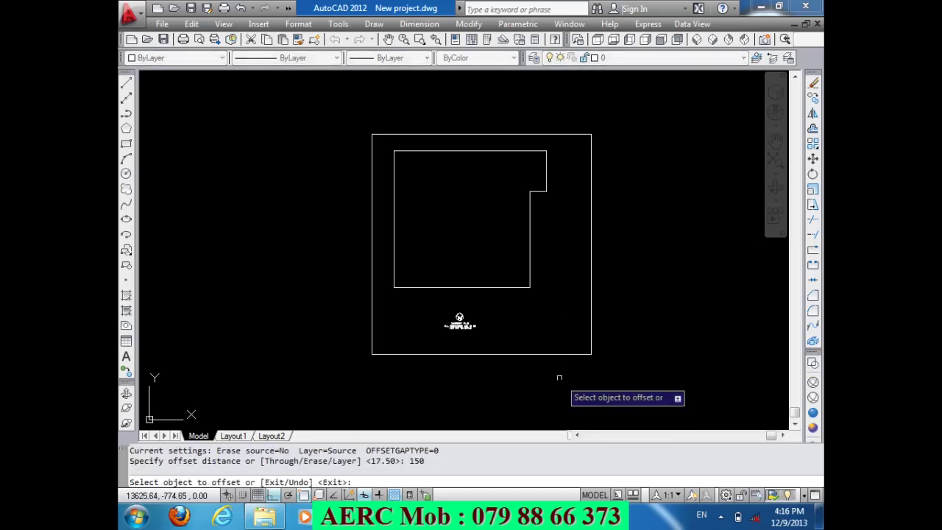
click(567, 354)
click(578, 373)
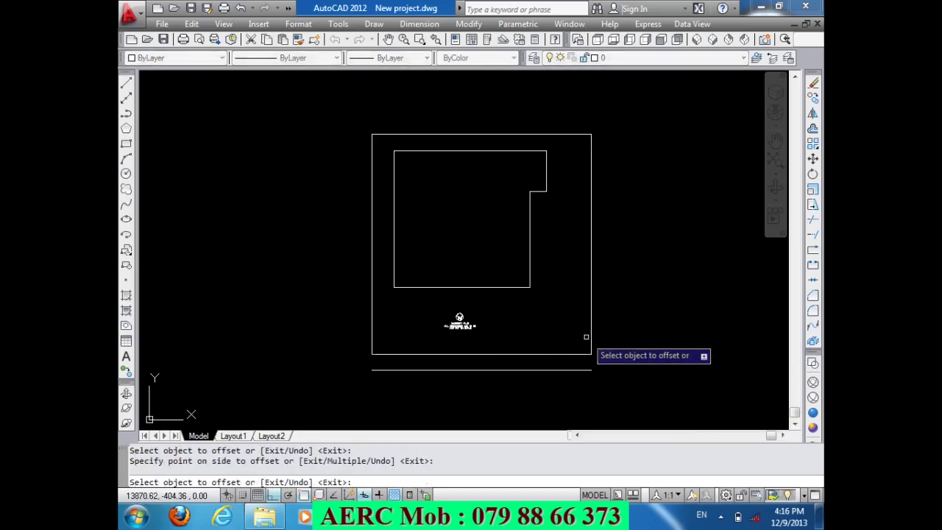
- Add further parallel lines below the new line, offset 50 and 700
key(Return)
key(Return)
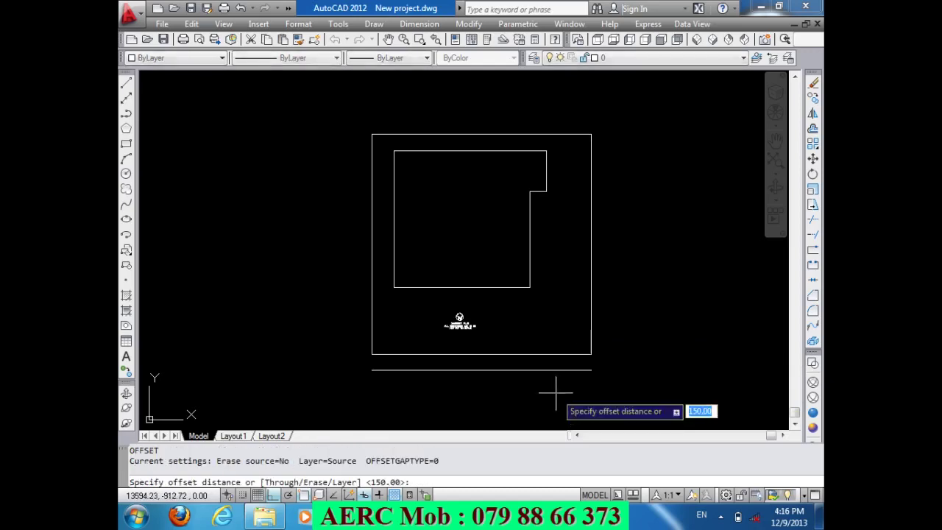
text(50)
key(Return)
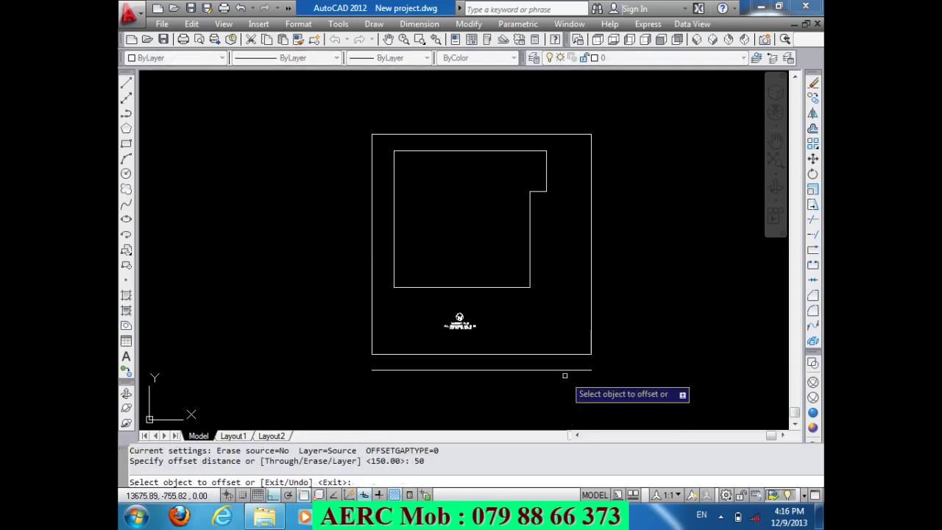
click(566, 370)
click(567, 375)
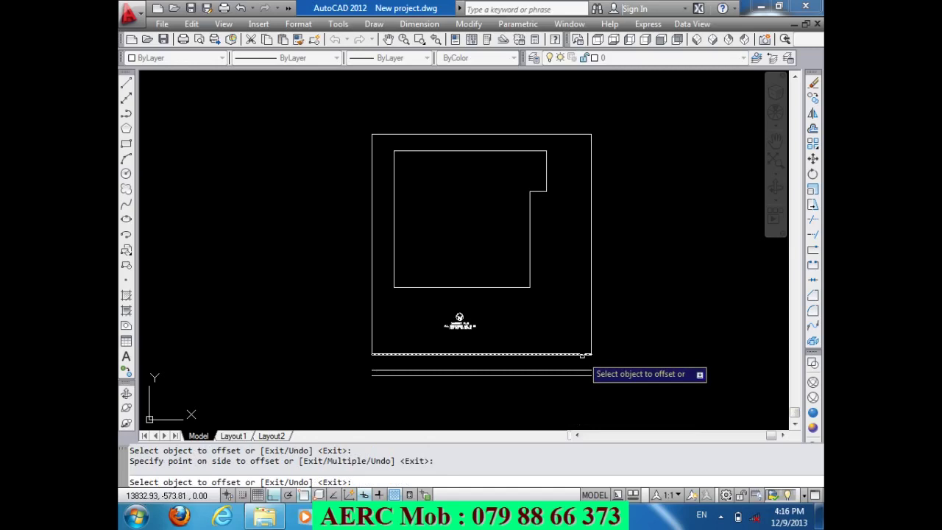
key(Return)
key(Return)
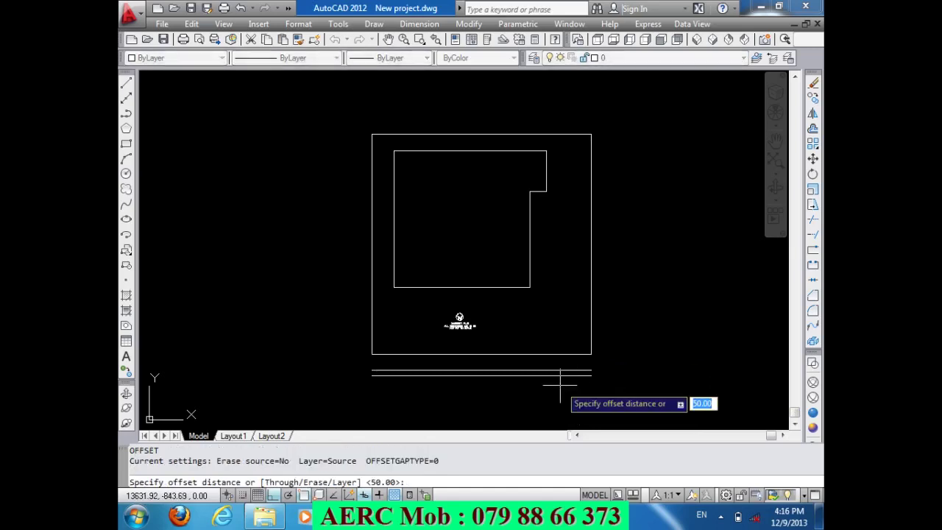
text(7)
key(Return)
click(562, 374)
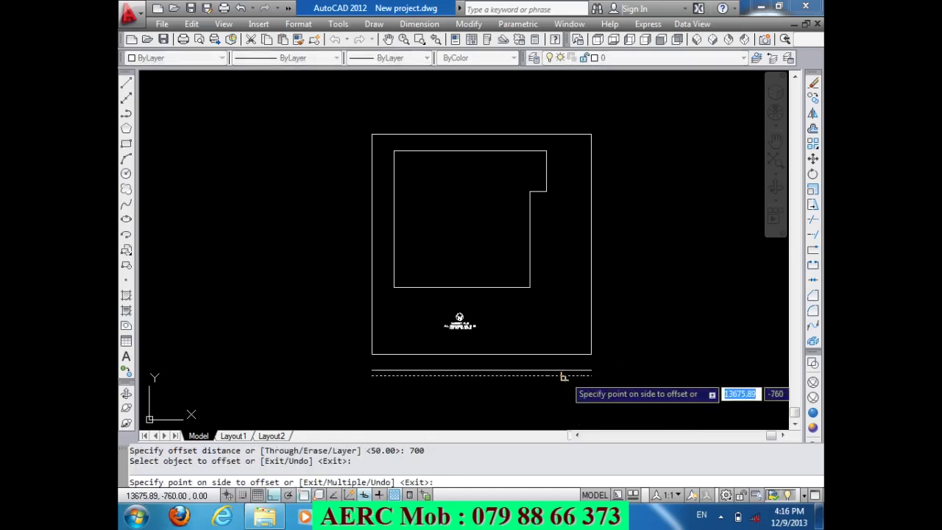
click(578, 359)
scroll(577, 346, down, 3)
scroll(560, 387, up, 3)
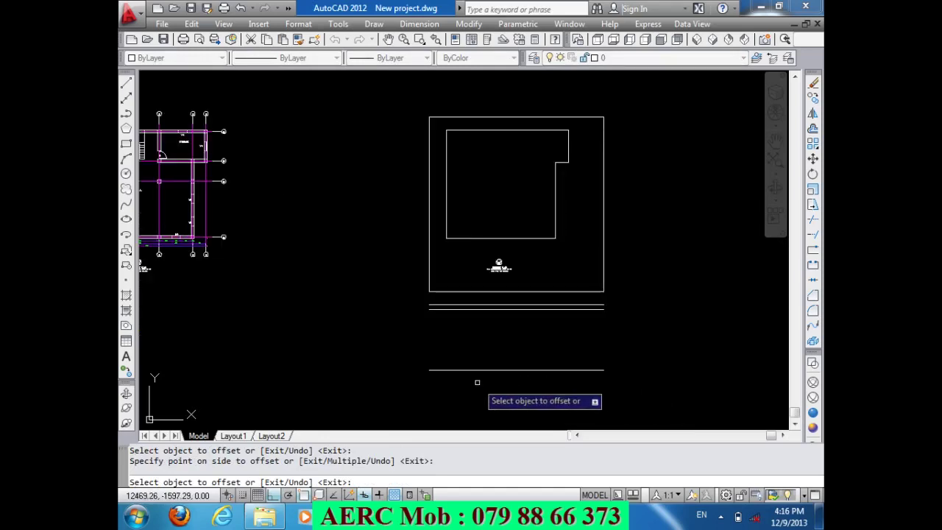
key(Return)
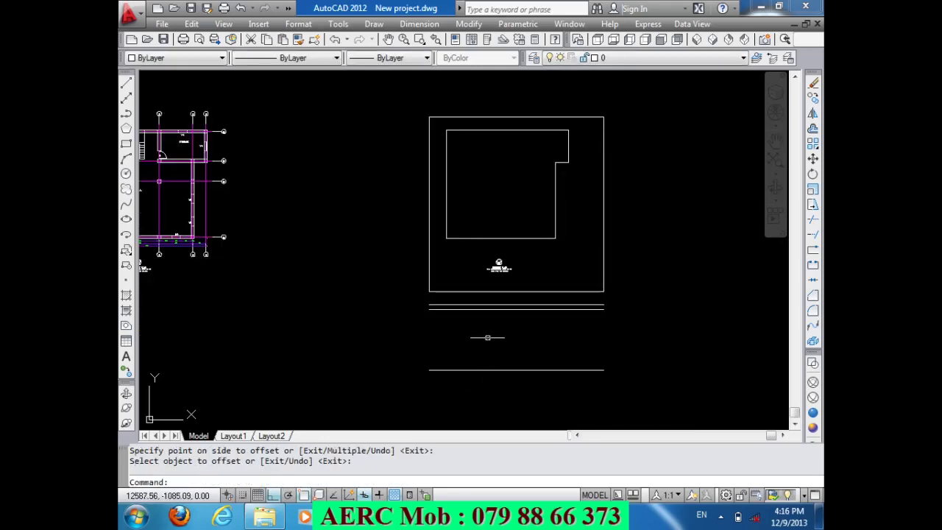
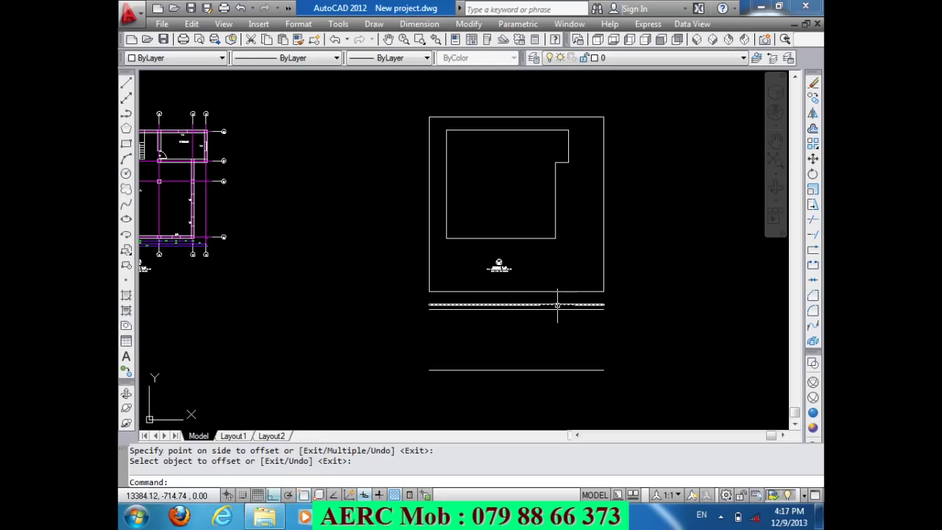
- Break a 300-unit gap into the boundary's bottom line near its right corner
scroll(586, 290, up, 4)
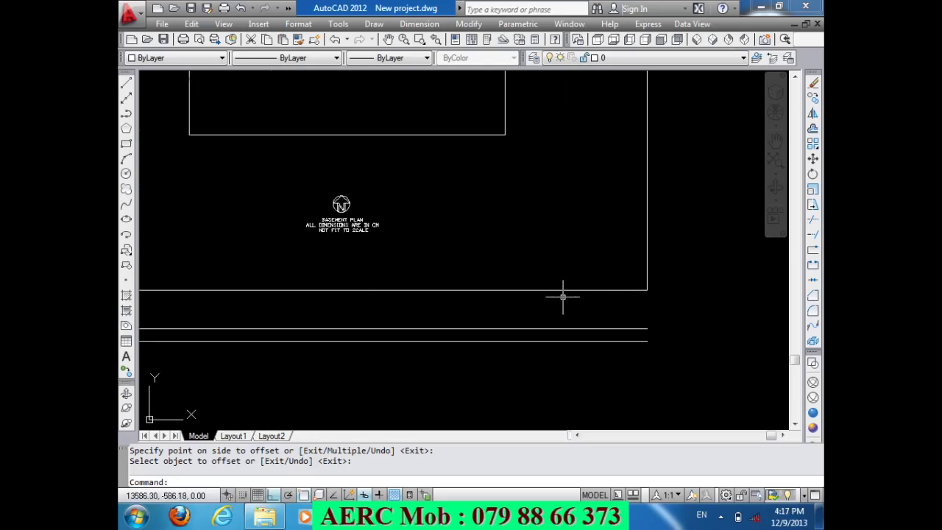
click(812, 268)
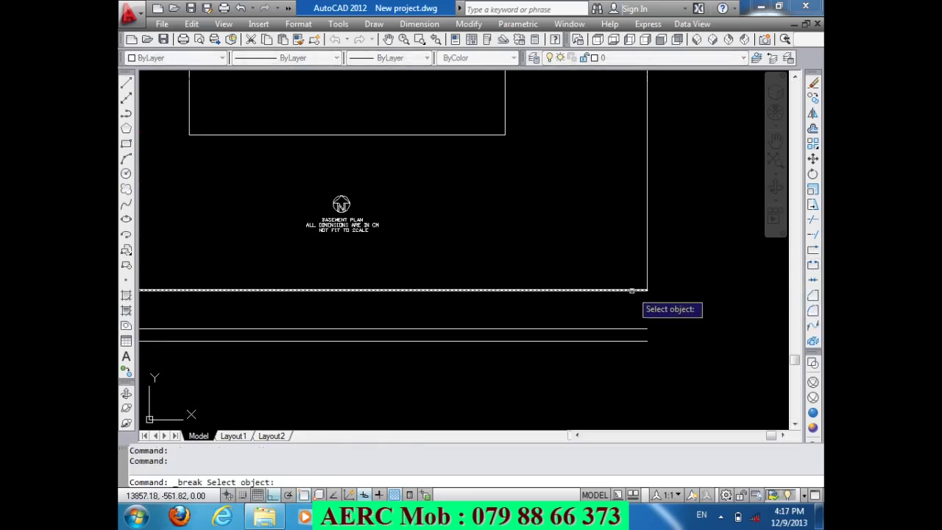
click(631, 290)
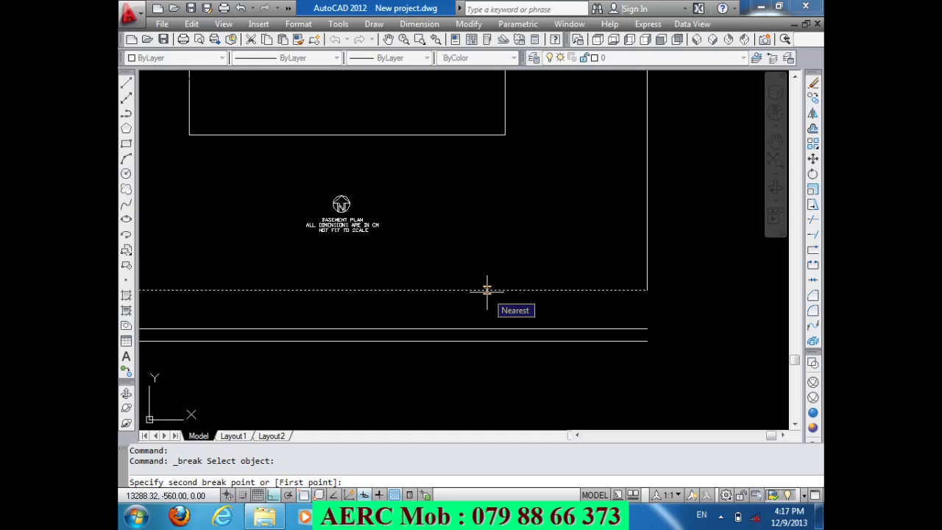
text(300)
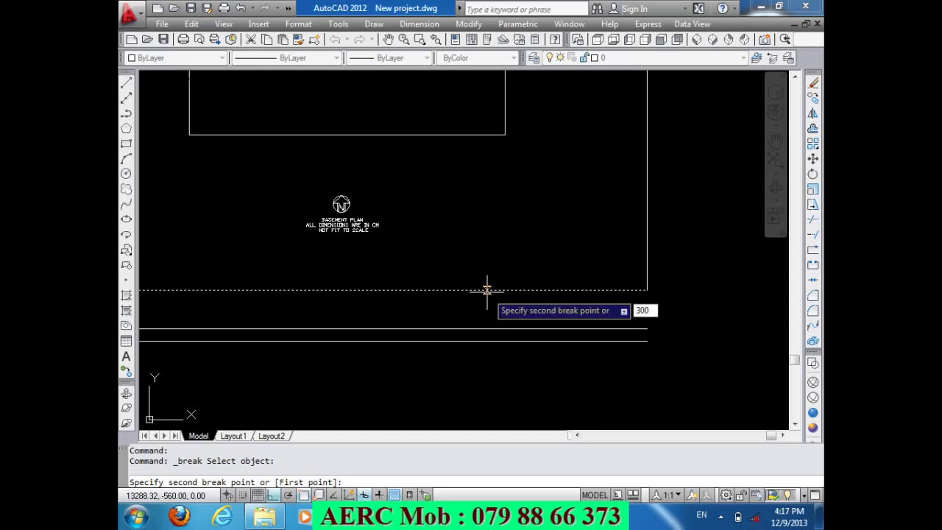
key(Return)
scroll(578, 294, down, 2)
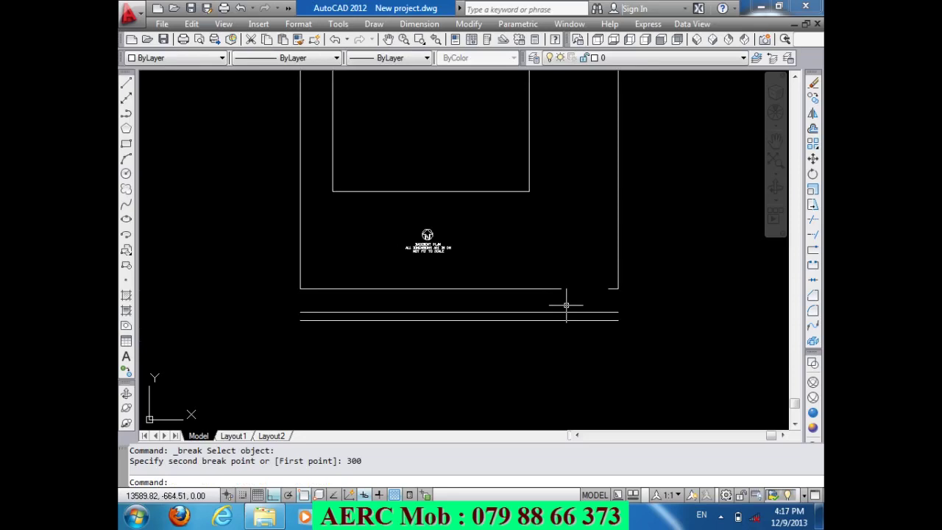
scroll(604, 295, up, 2)
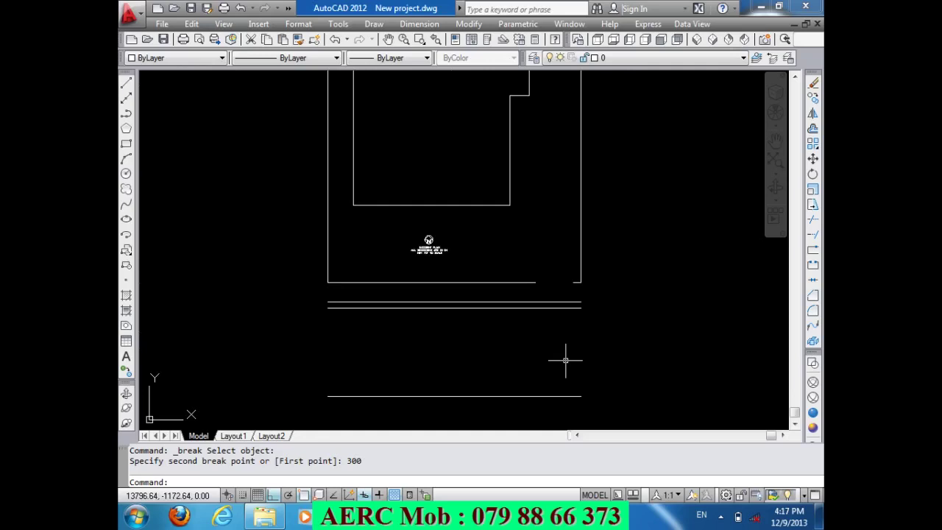
click(468, 24)
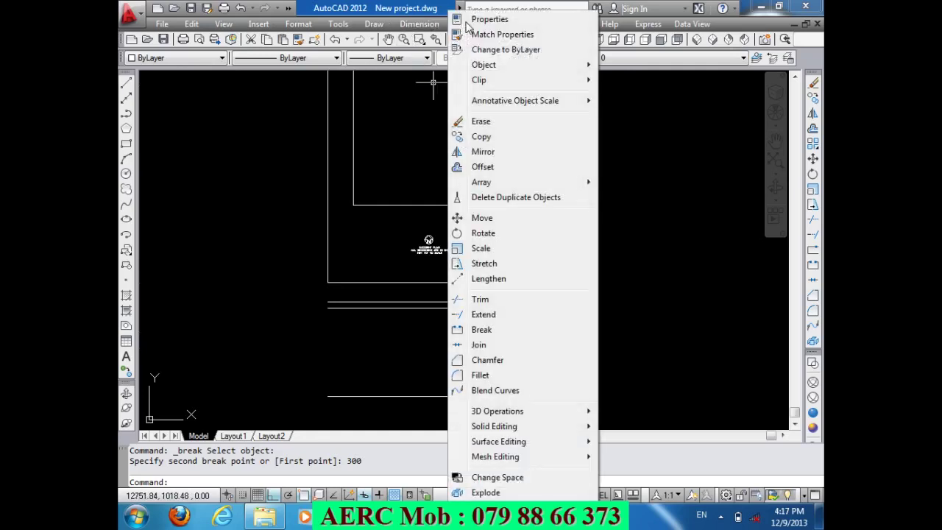
- Lengthen the three road lines and the boundary's bottom edge 700 units leftward
click(488, 279)
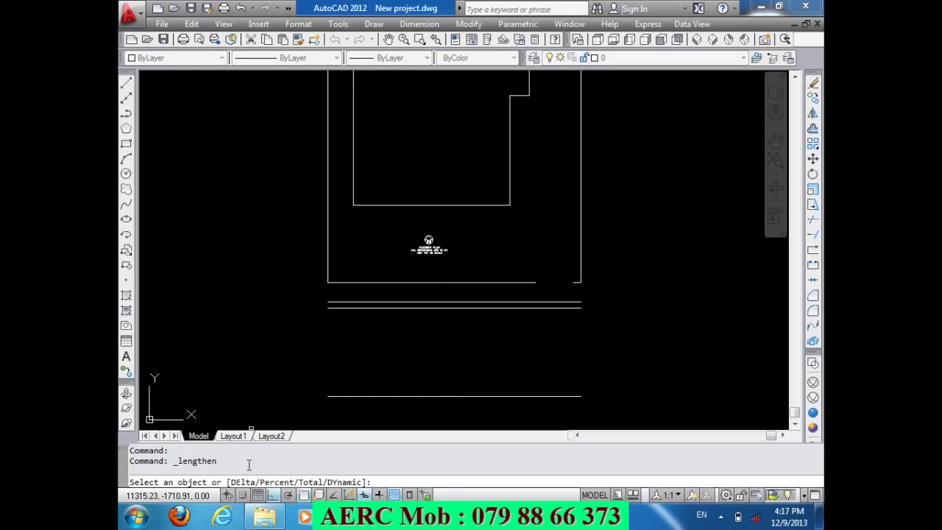
text(DE)
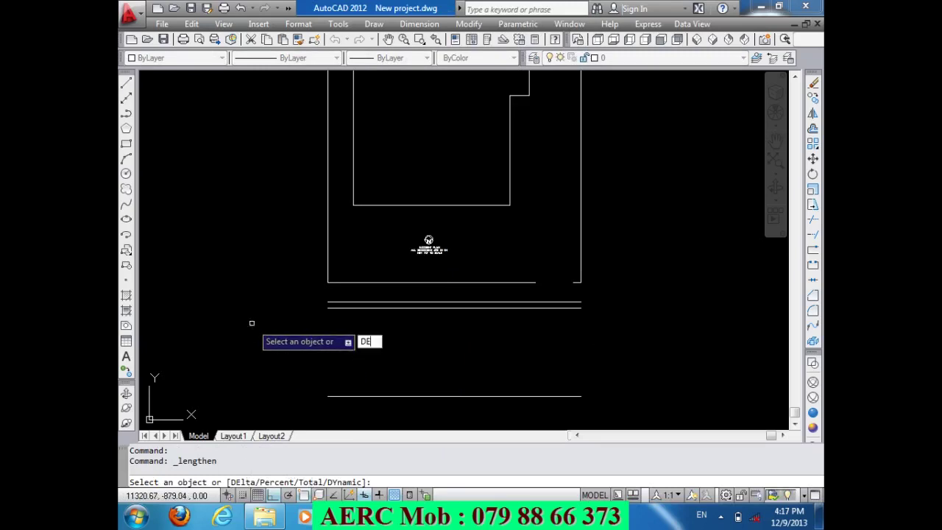
key(Return)
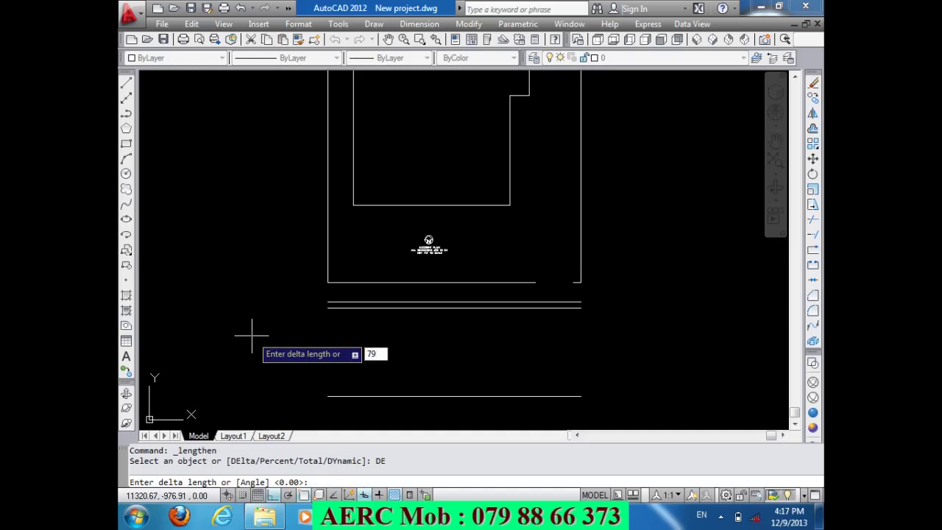
text(700)
key(Return)
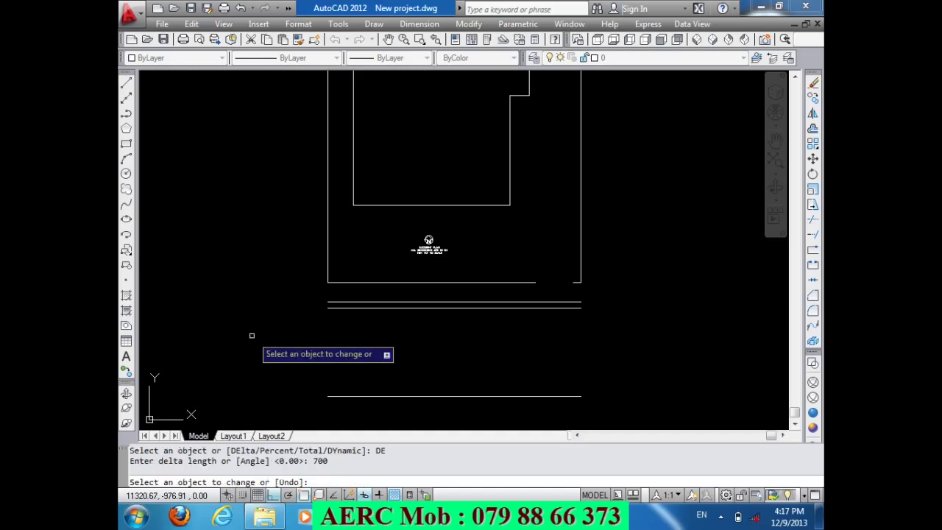
click(327, 302)
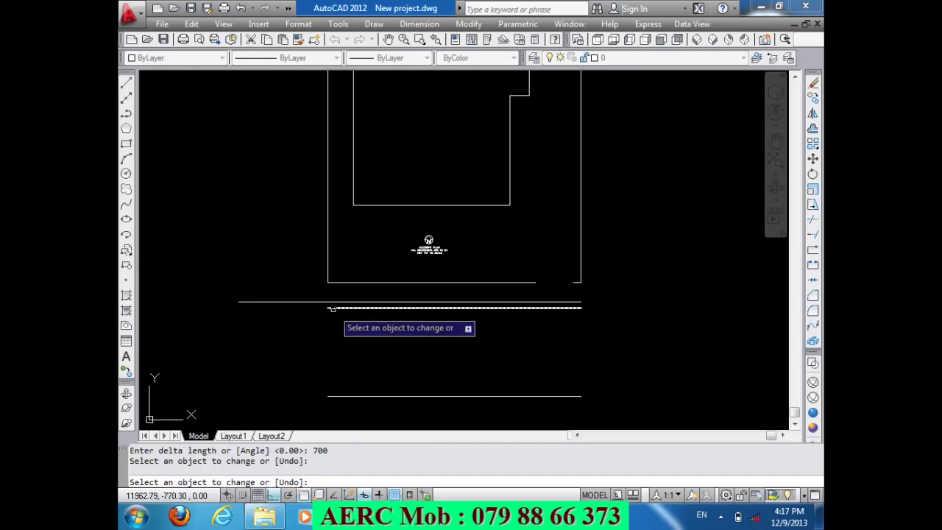
click(332, 307)
click(332, 396)
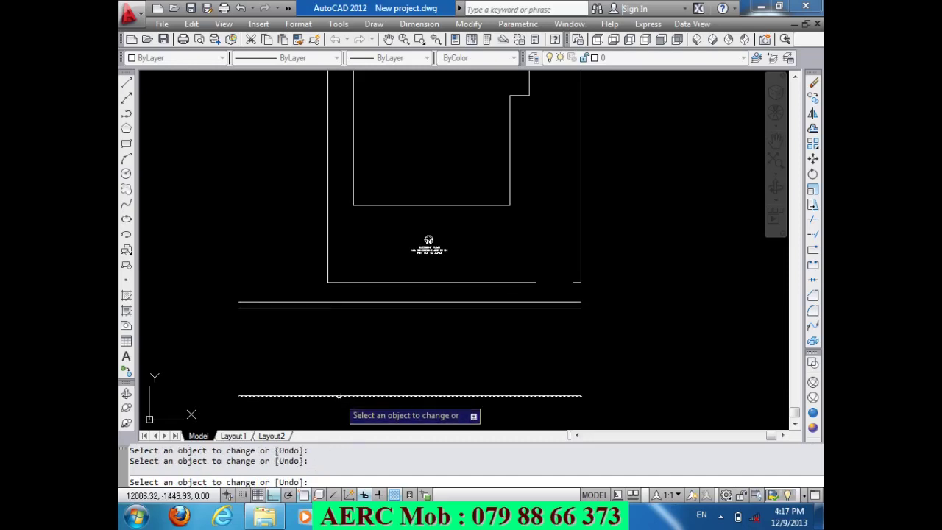
click(332, 282)
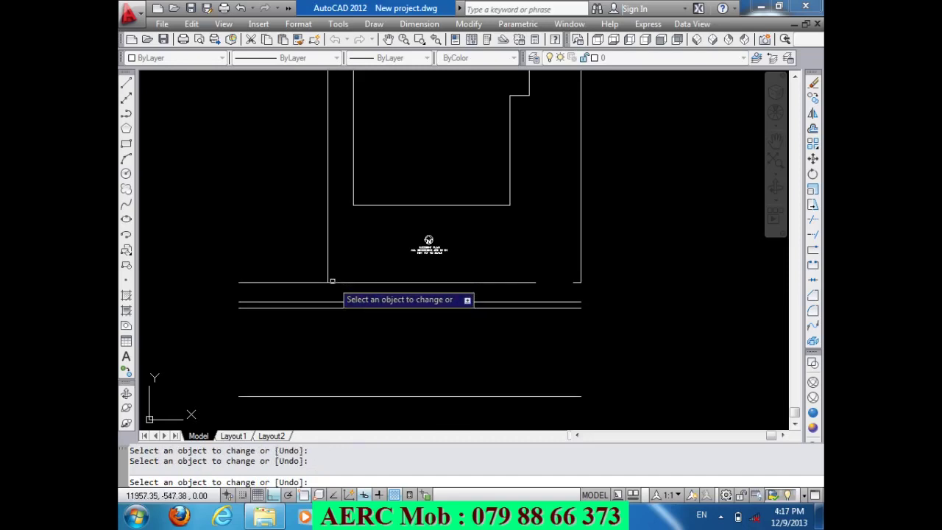
- Lengthen the boundary's right bottom piece and the three road lines 700 units rightward
click(576, 284)
click(579, 302)
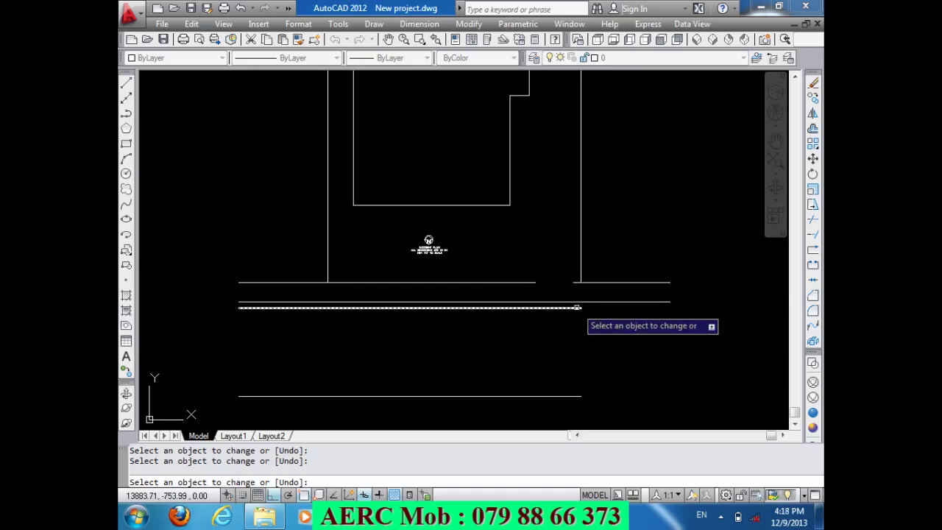
click(578, 308)
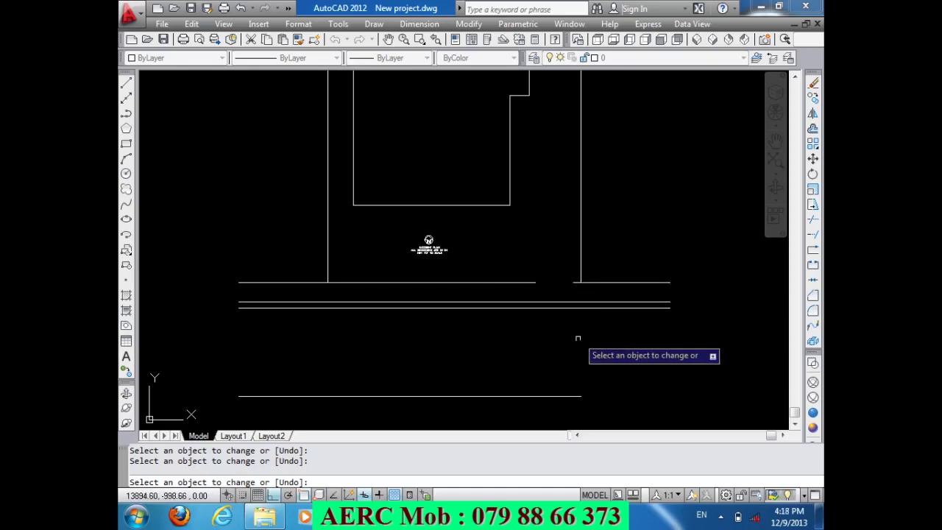
click(572, 397)
- Offset the lower road edge 350 units downward to create a middle road line
key(Return)
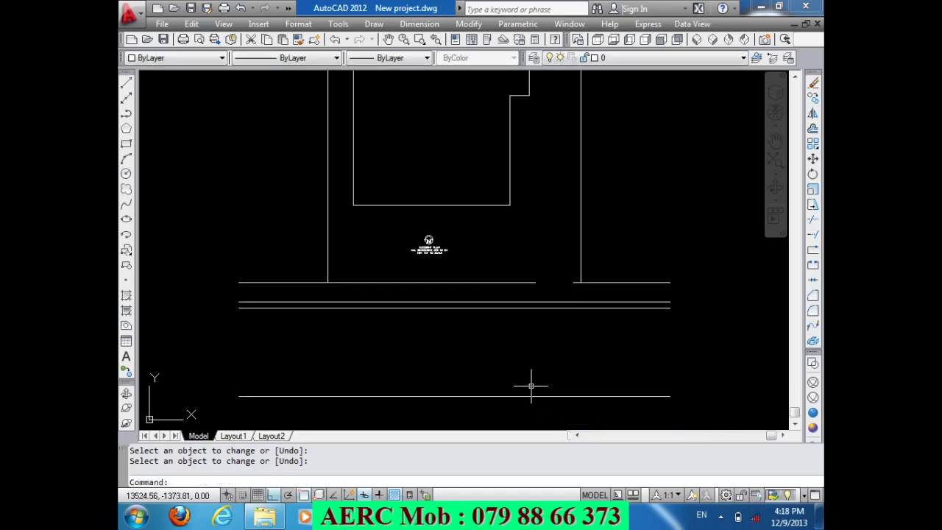
text(o)
key(Return)
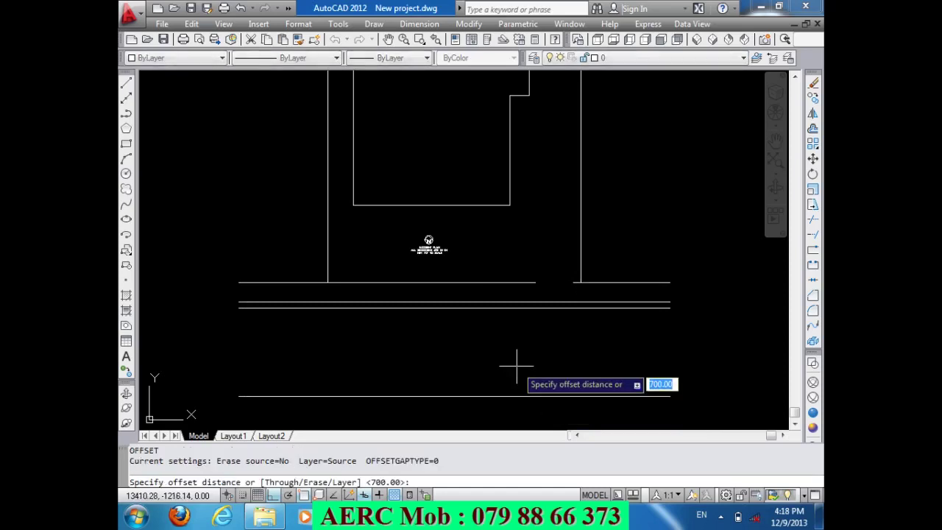
key(BackSpace)
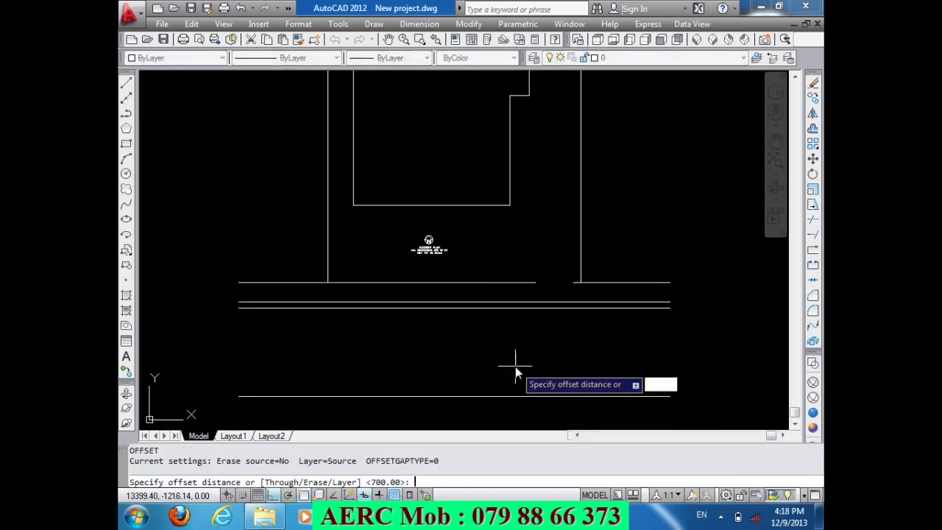
text(350)
key(Return)
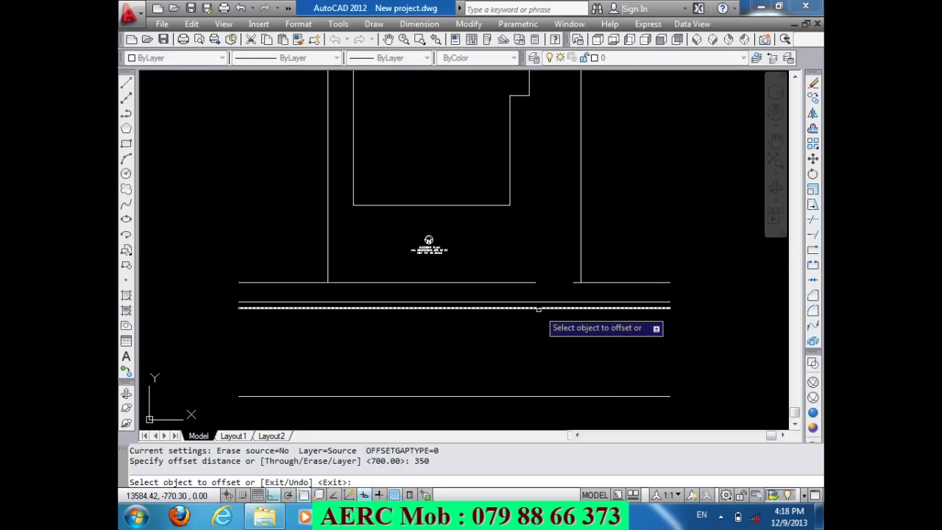
click(539, 307)
click(493, 364)
key(Return)
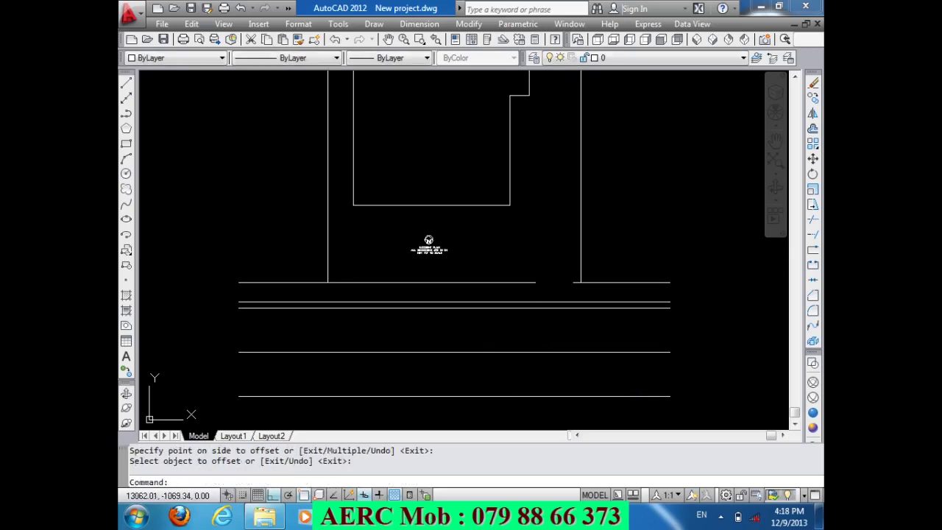
- Give the new middle road line the ACAD_ISO04W100 dashed linetype
click(483, 349)
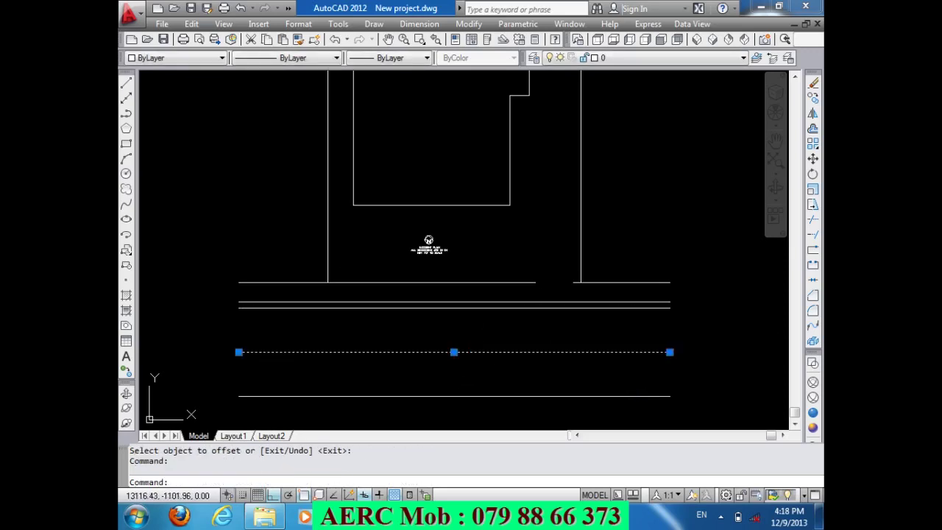
click(309, 61)
click(275, 92)
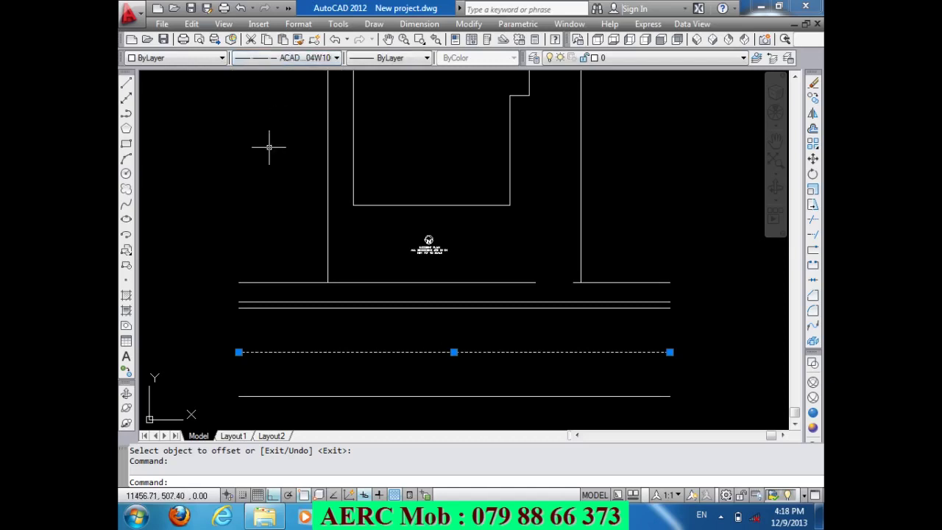
key(Escape)
scroll(442, 331, up, 2)
scroll(498, 389, up, 3)
scroll(491, 330, up, 2)
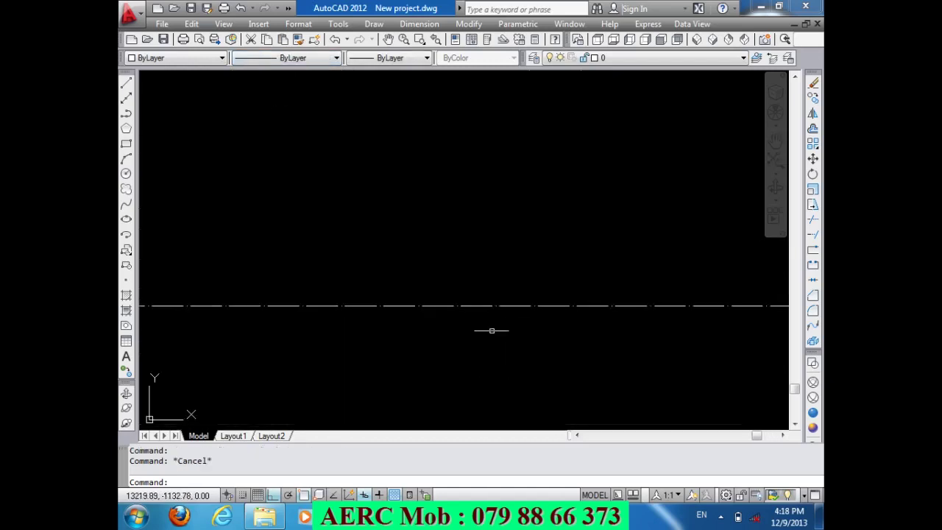
scroll(476, 242, down, 3)
scroll(491, 309, down, 3)
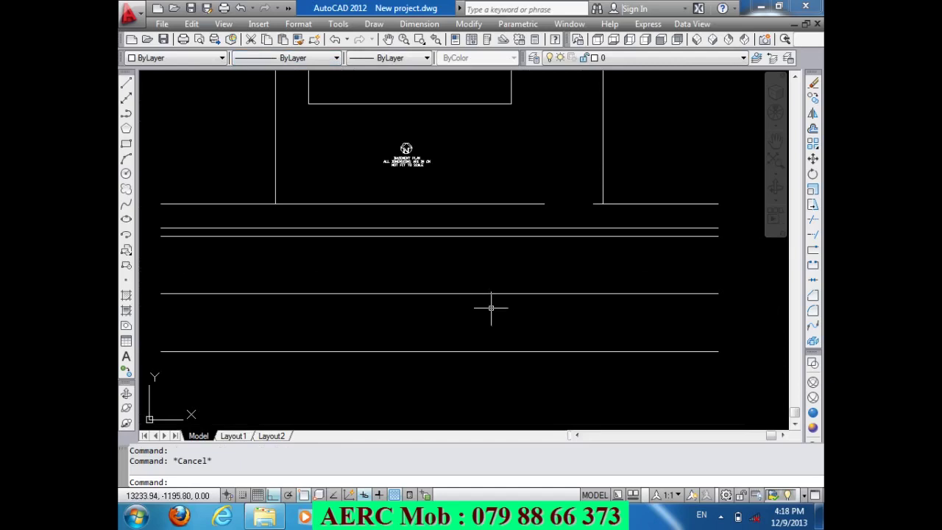
- Load the DASHDOT linetype into the drawing through the Linetype Manager
click(498, 293)
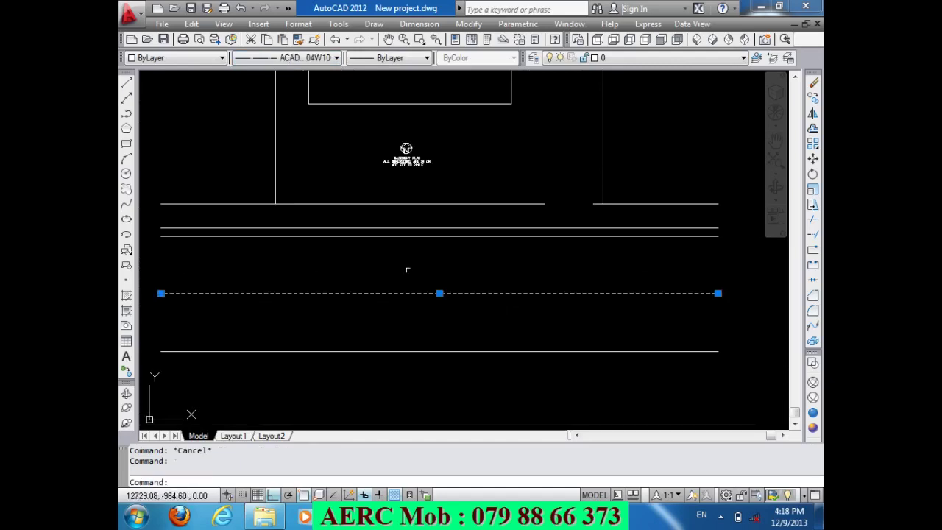
click(323, 58)
click(295, 116)
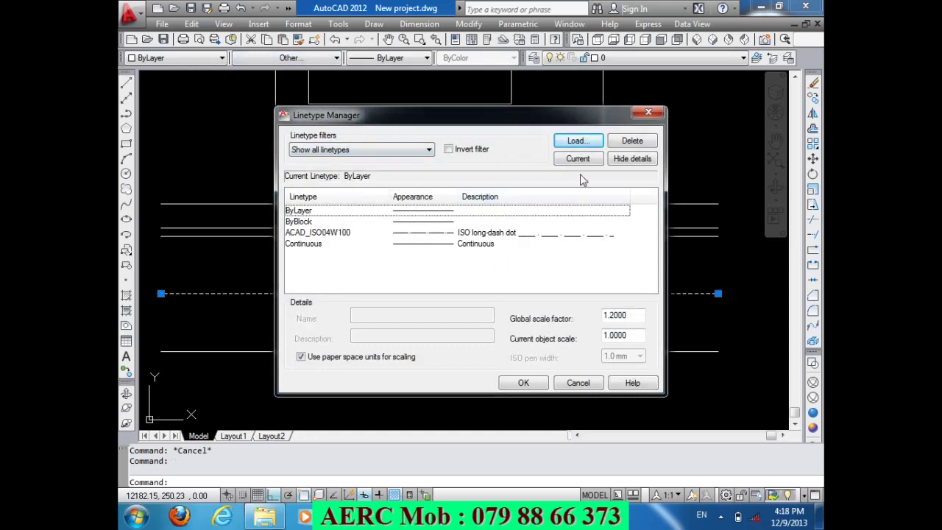
click(577, 140)
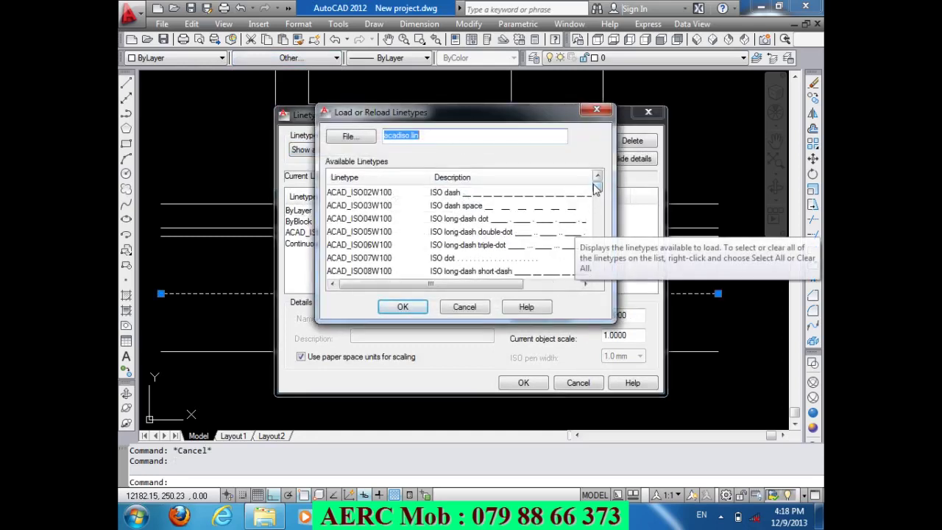
drag(597, 190, 597, 212)
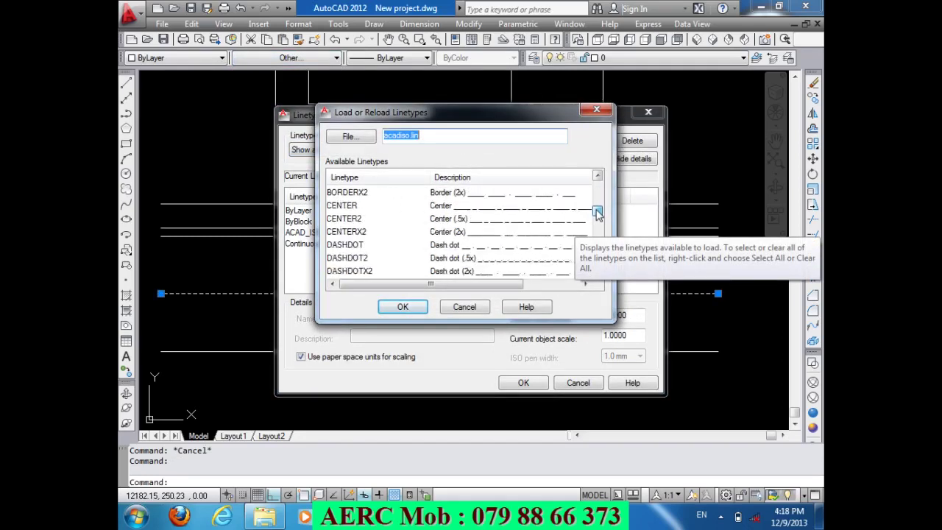
click(482, 248)
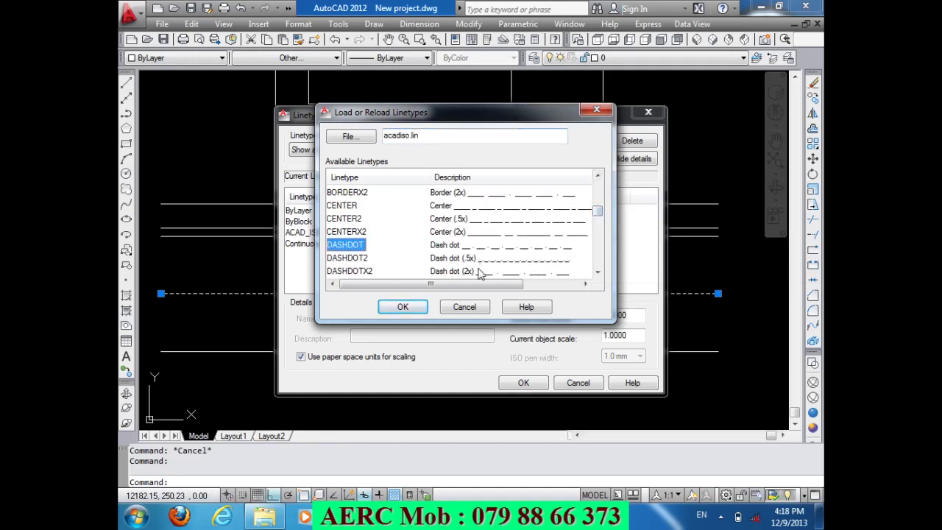
click(424, 309)
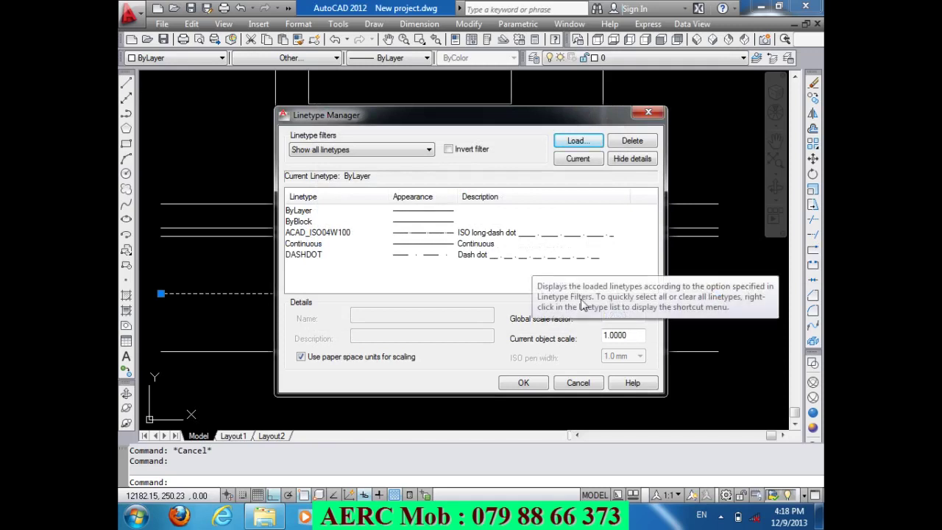
click(525, 383)
- Apply the DASHDOT linetype to the road's centre line
click(538, 292)
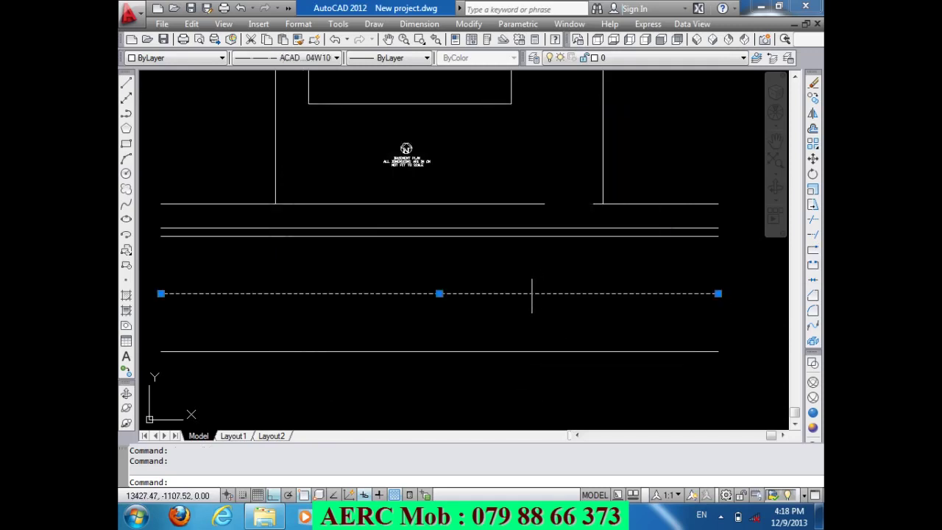
click(324, 59)
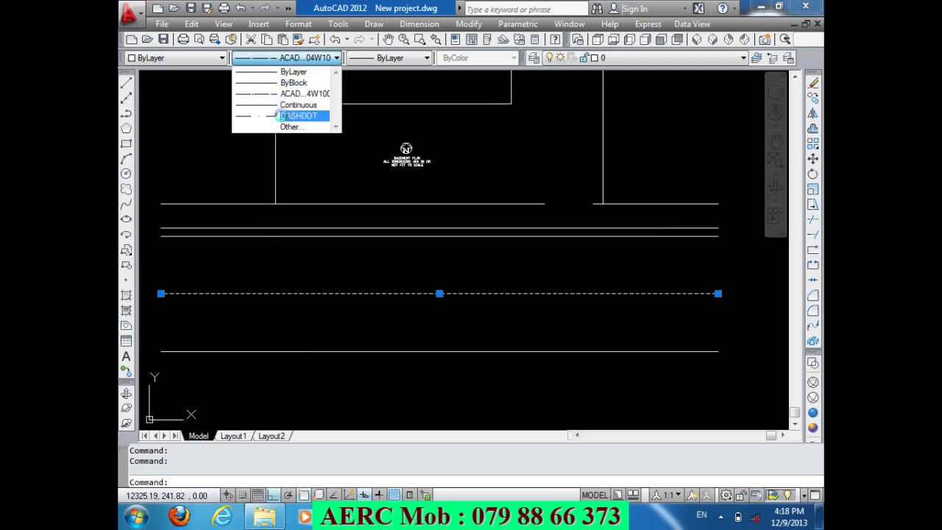
click(296, 115)
key(Escape)
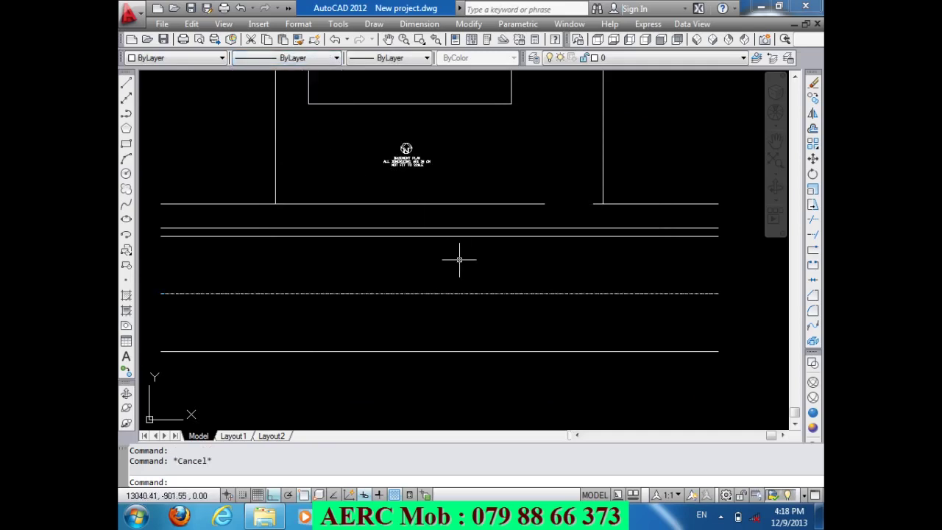
scroll(467, 295, up, 3)
scroll(524, 247, down, 1)
scroll(524, 247, down, 1)
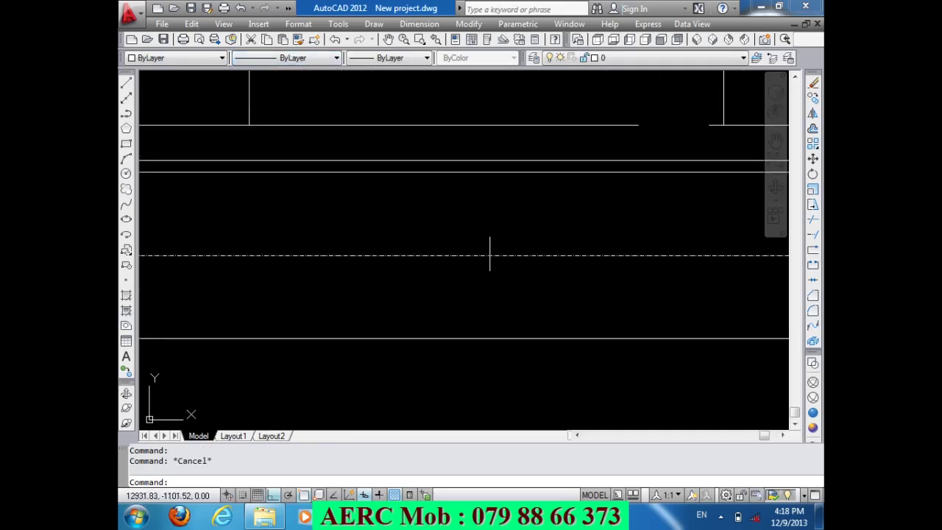
scroll(502, 301, up, 3)
scroll(490, 301, down, 2)
scroll(506, 278, down, 5)
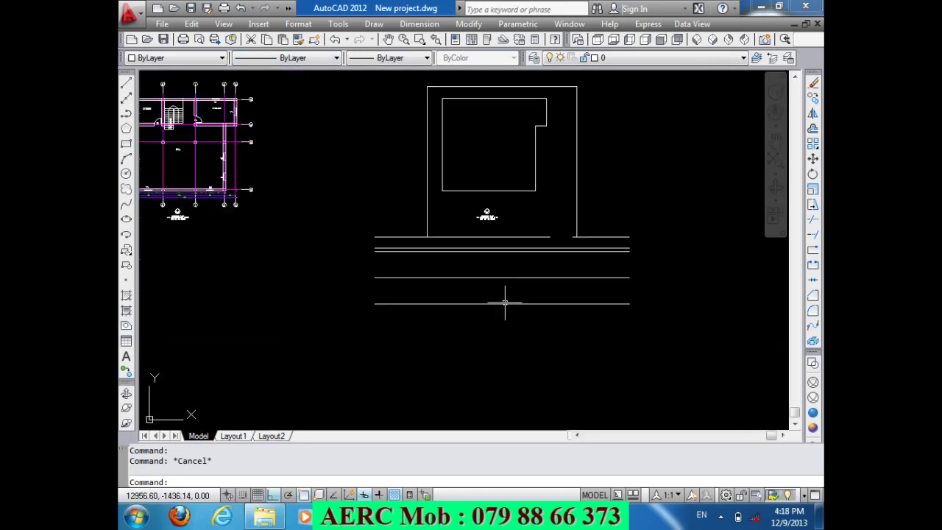
scroll(505, 301, up, 3)
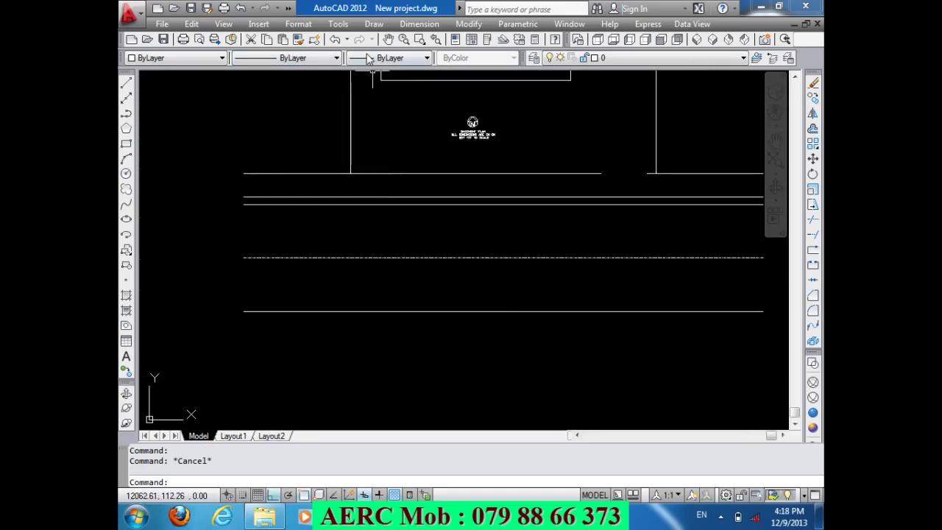
- Change the global linetype scale factor from 1.2 to 1.4 and check the result
click(315, 58)
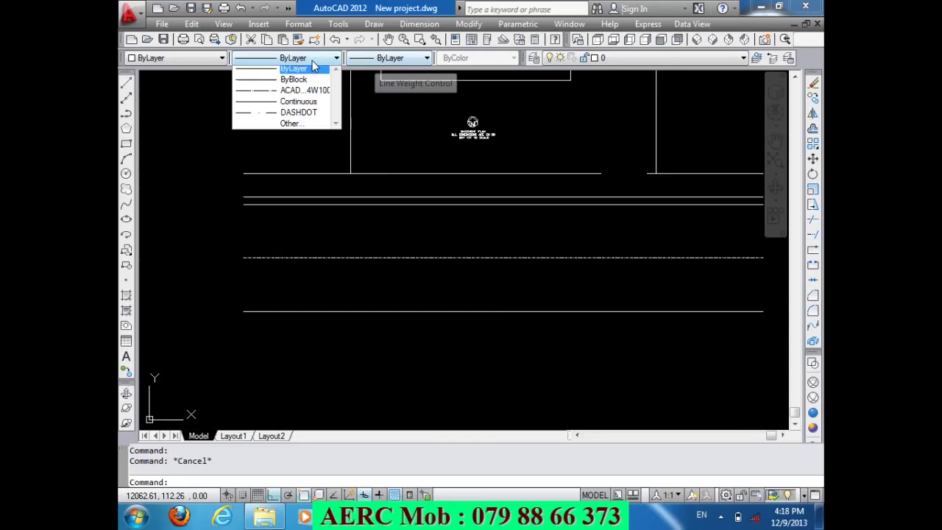
click(291, 123)
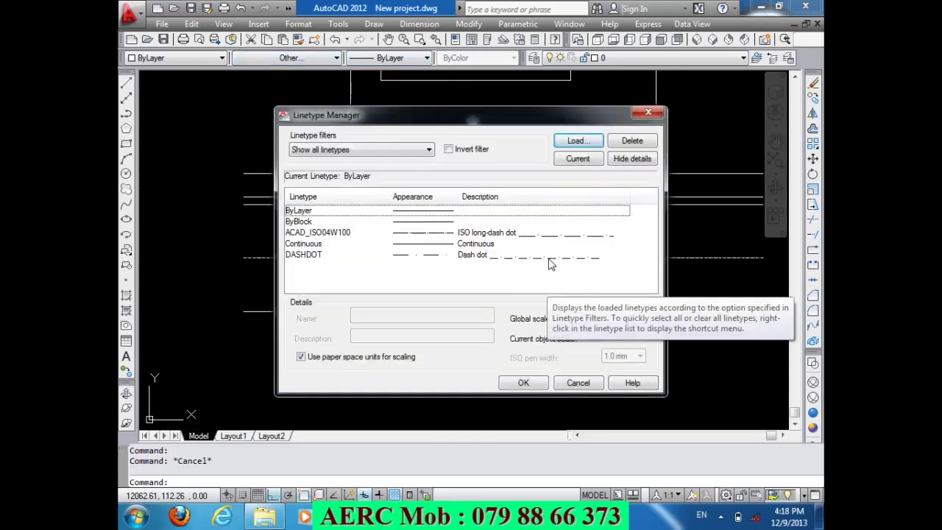
click(548, 258)
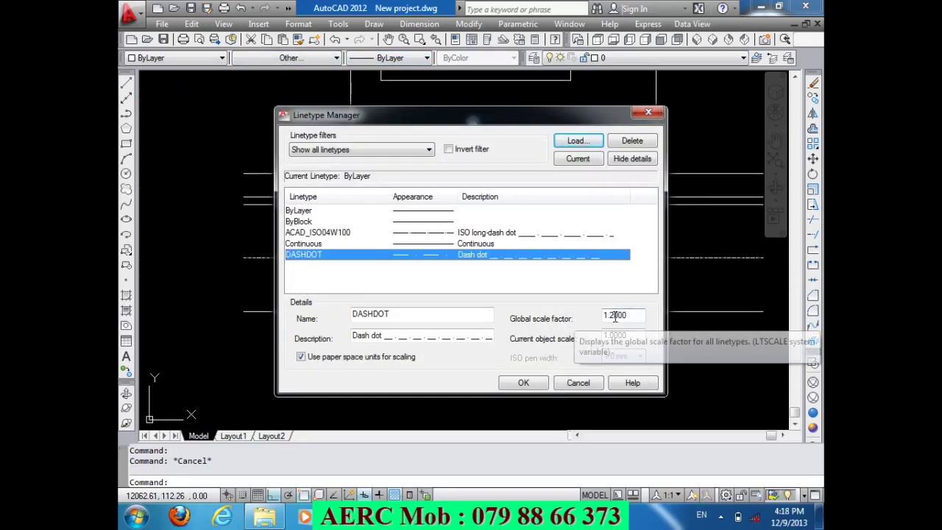
key(Right)
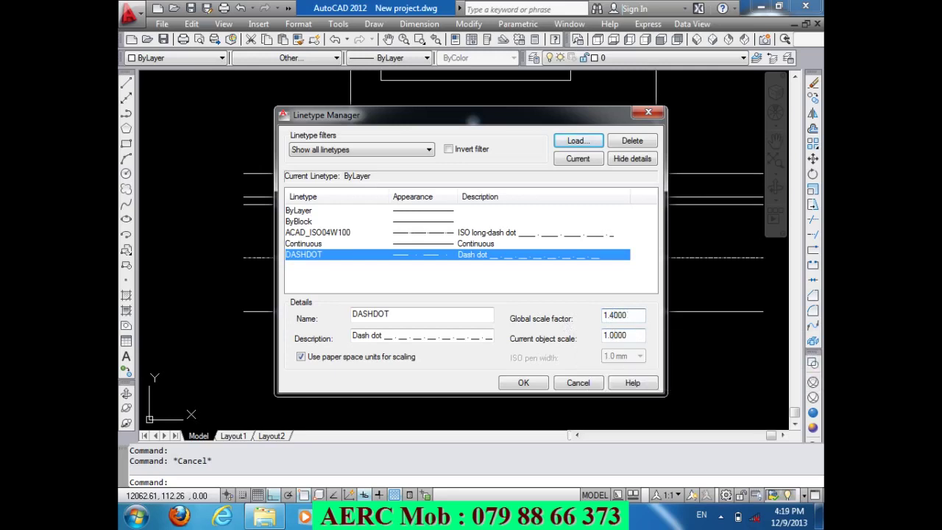
click(522, 384)
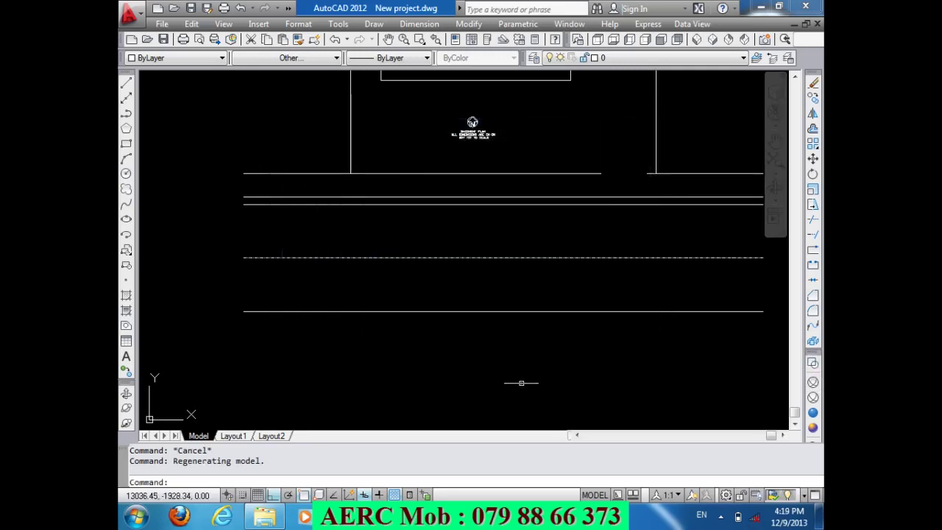
scroll(527, 270, up, 3)
scroll(526, 285, down, 2)
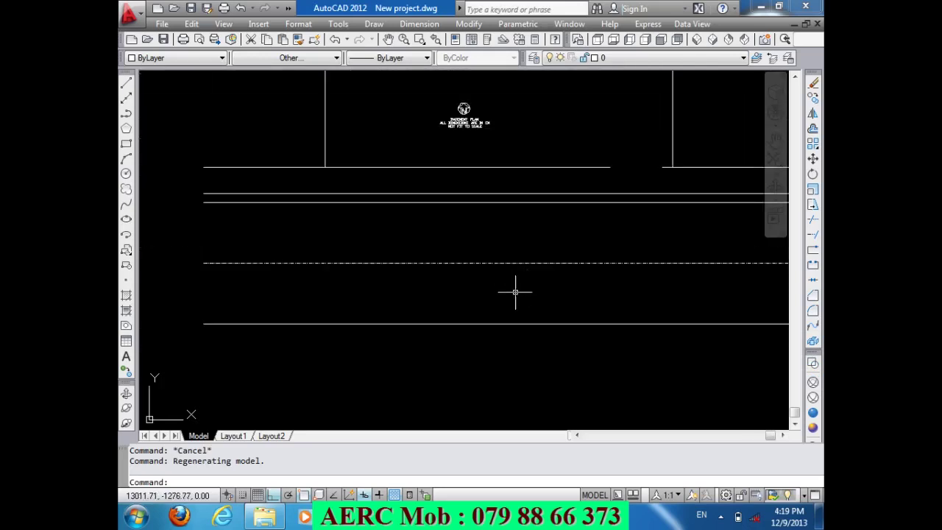
scroll(514, 292, down, 4)
scroll(353, 235, up, 1)
scroll(348, 234, up, 3)
scroll(423, 226, up, 4)
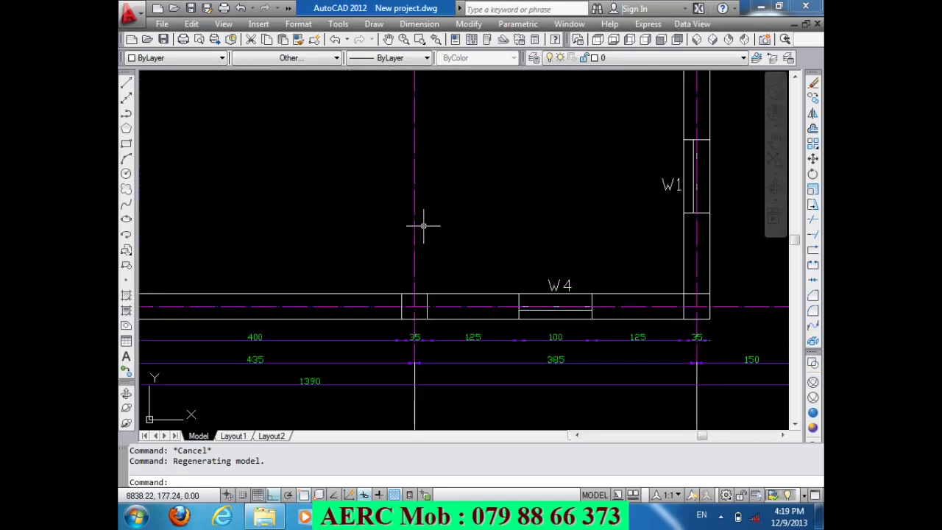
scroll(444, 245, down, 4)
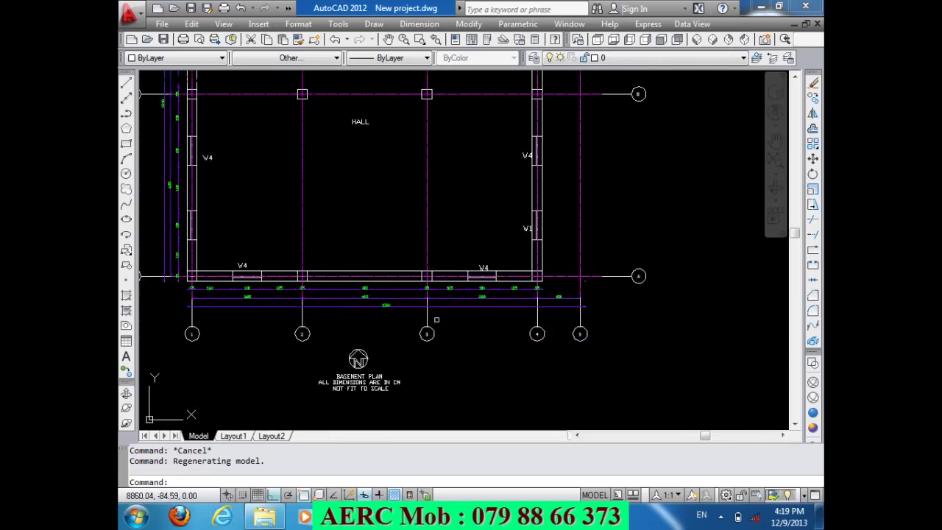
scroll(436, 319, down, 2)
scroll(455, 324, down, 2)
scroll(400, 300, down, 2)
scroll(616, 371, up, 5)
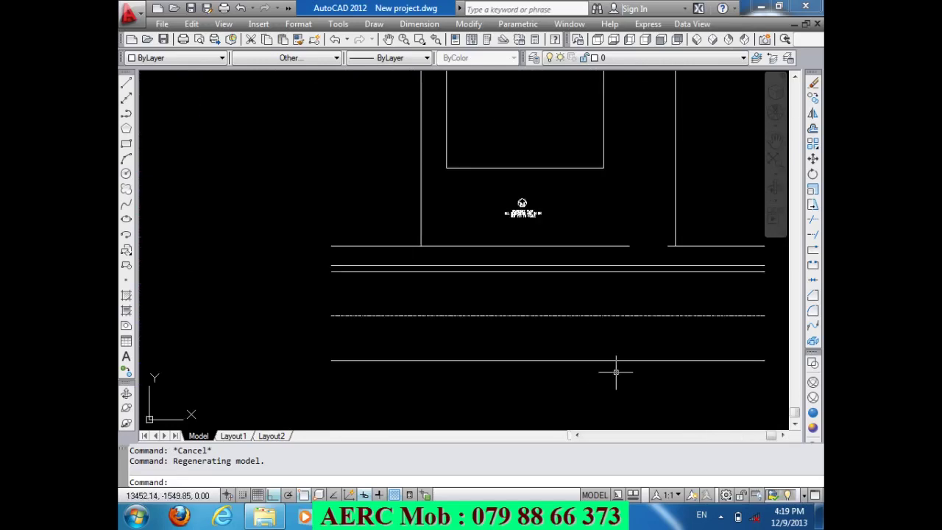
scroll(585, 337, up, 1)
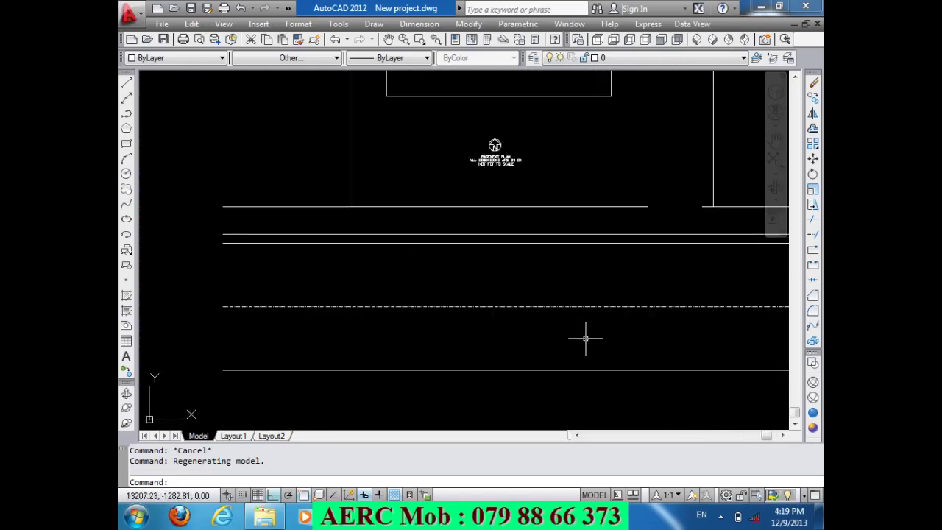
scroll(404, 319, down, 1)
scroll(514, 336, up, 1)
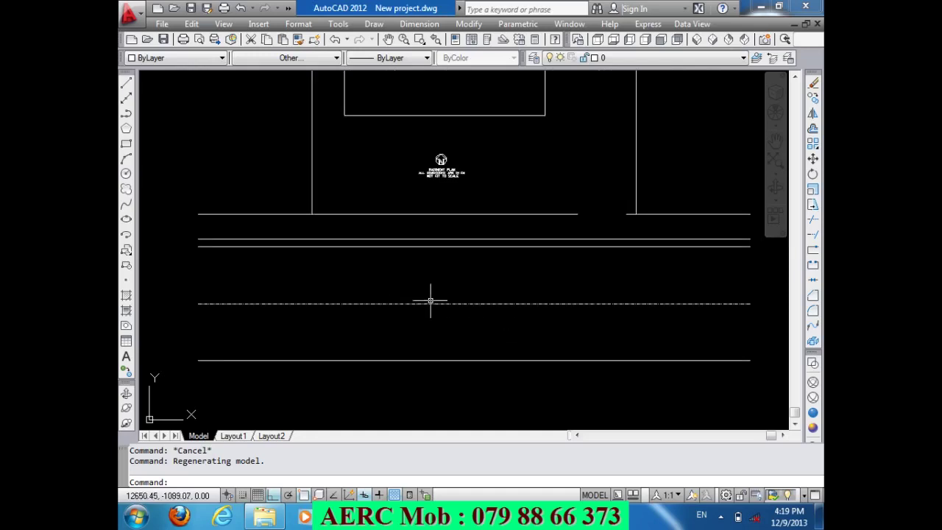
scroll(323, 276, down, 2)
scroll(219, 297, up, 2)
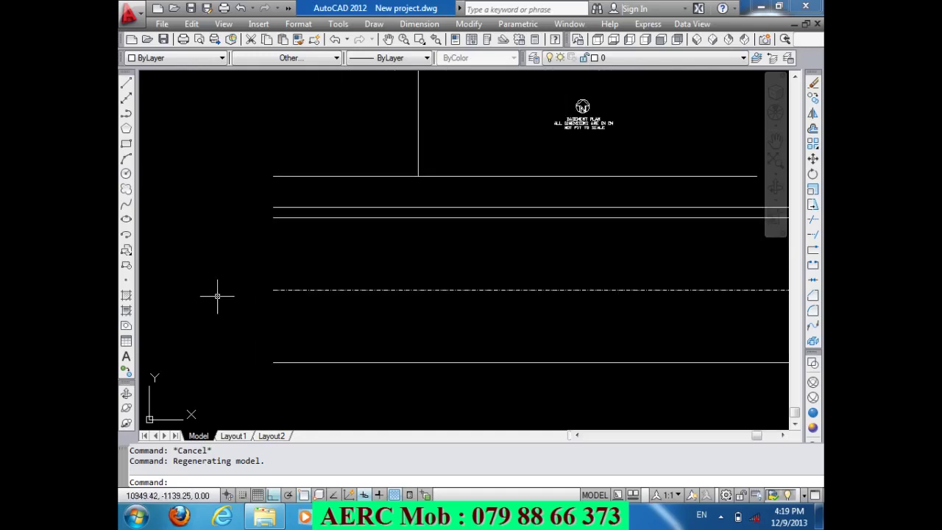
- Draw the road's left edge from the upper edge to the centre line, then to the lower edge
text(L)
key(Return)
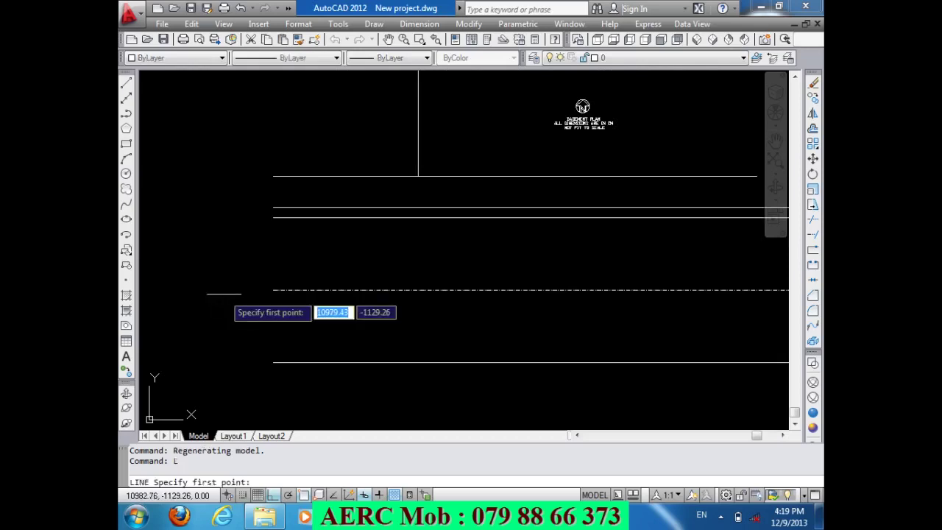
click(273, 176)
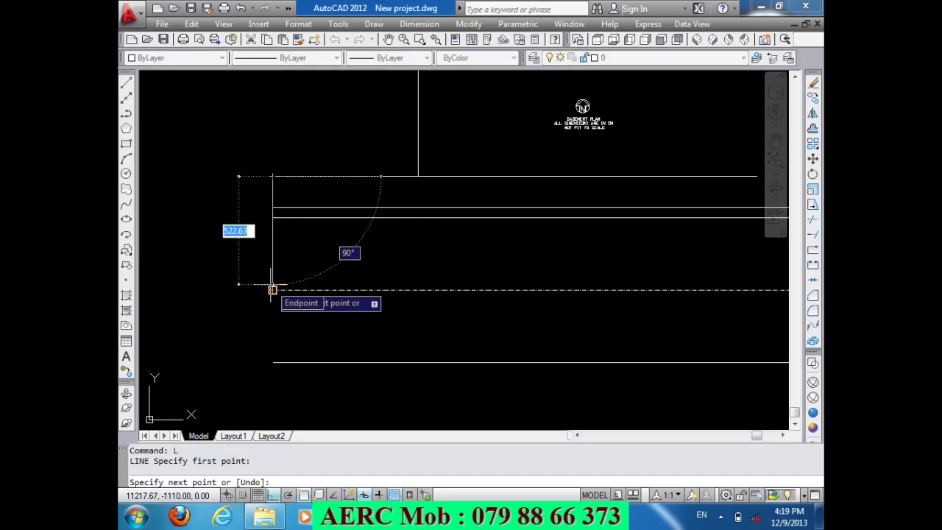
double_click(272, 289)
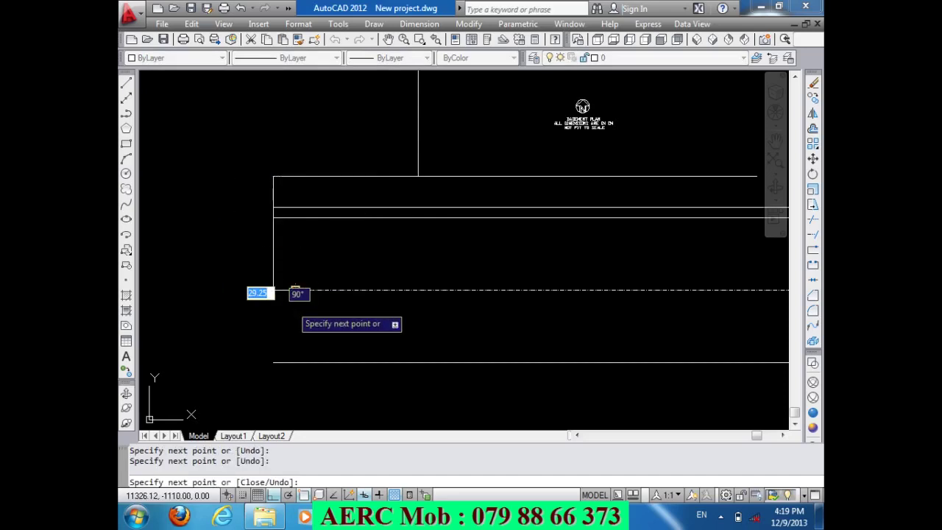
key(Return)
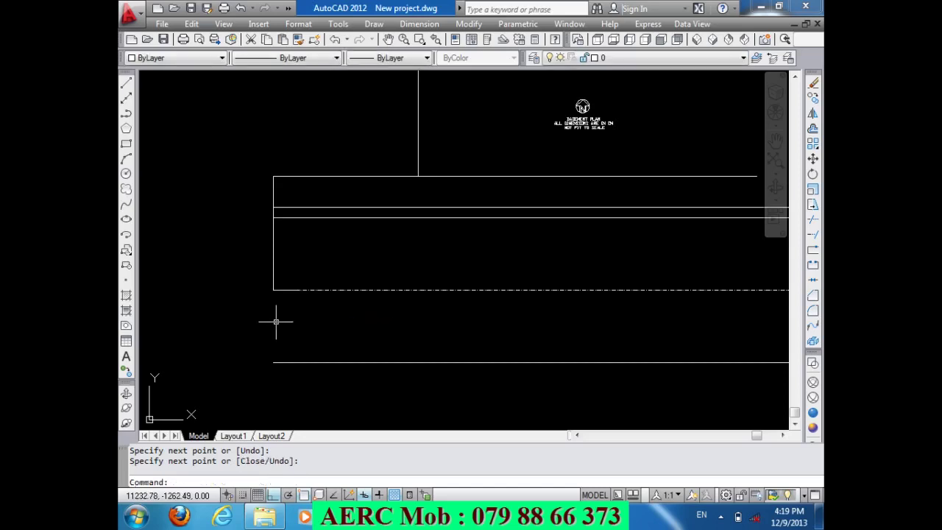
text(l)
key(Return)
click(272, 289)
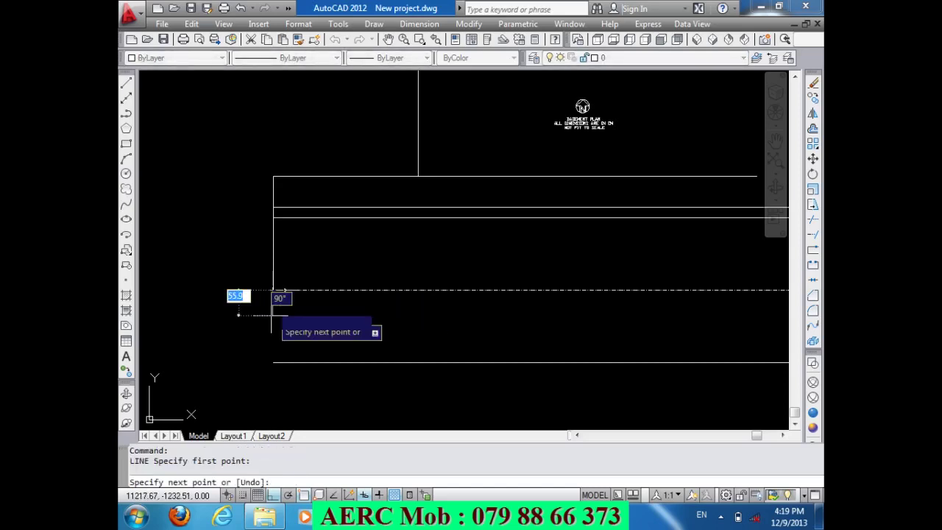
click(272, 362)
key(Return)
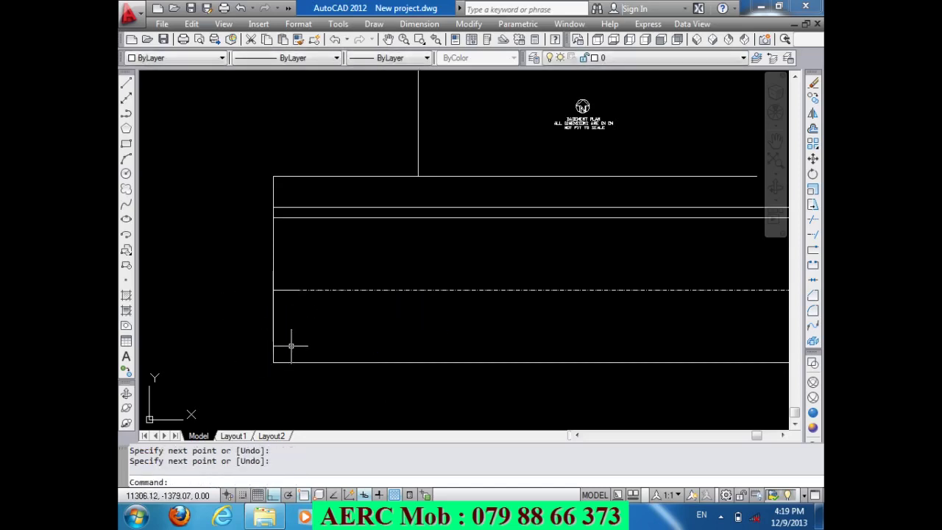
- Add a short diagonal break stroke, extend the centre line left, and trim the left edge
key(Return)
click(290, 298)
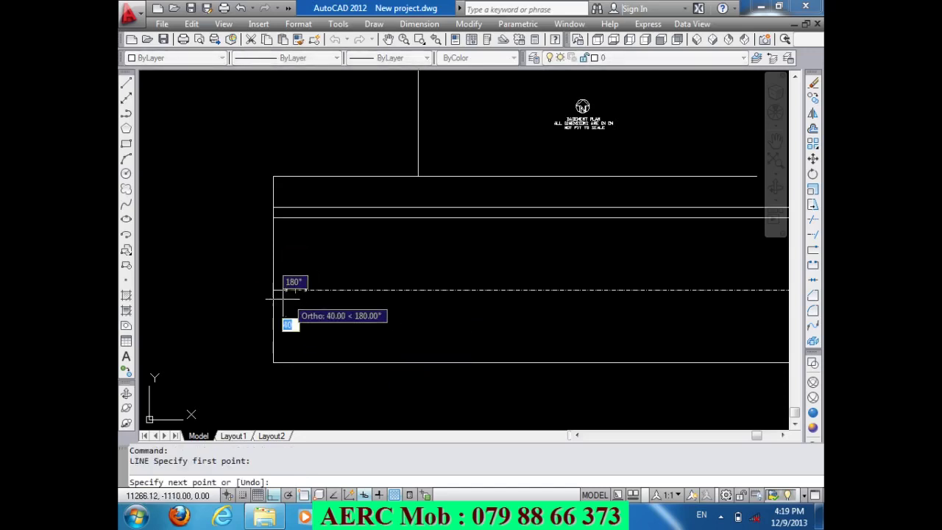
click(272, 304)
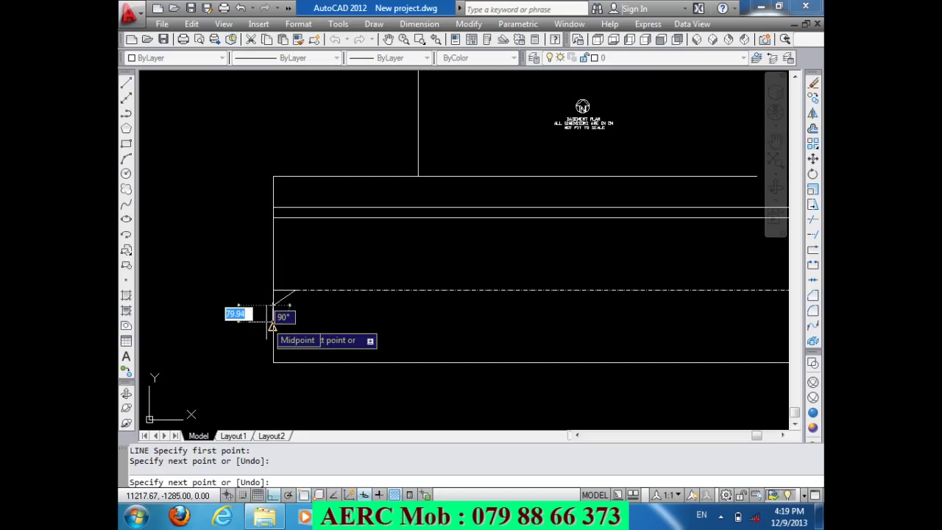
key(Return)
key(Return)
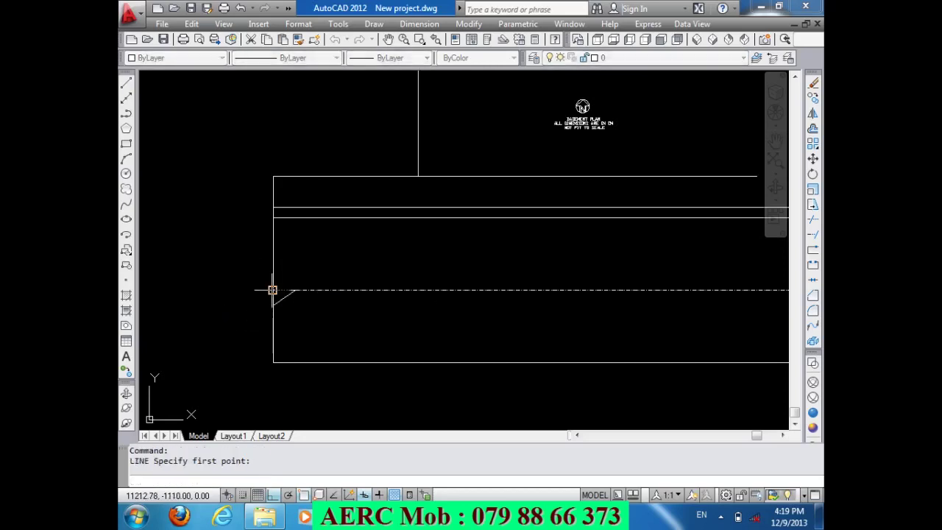
click(273, 289)
click(245, 289)
key(Return)
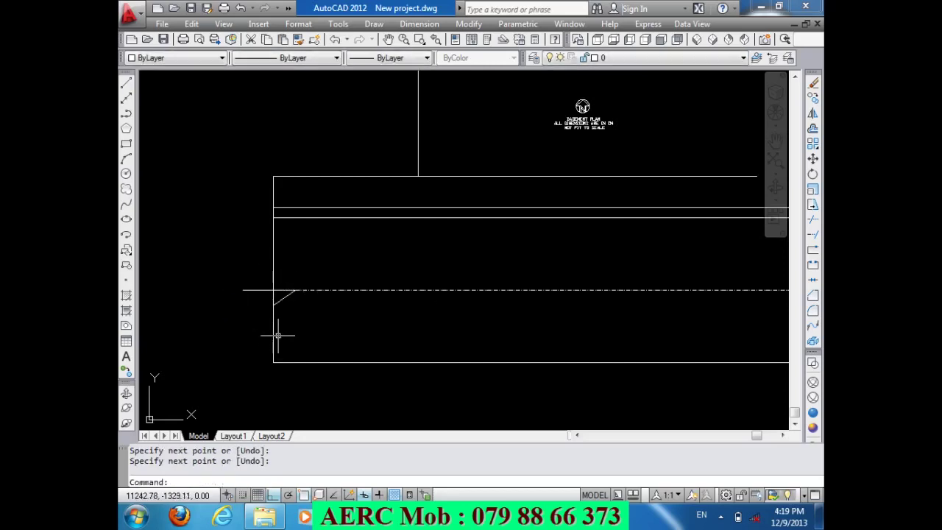
text(TR)
key(Return)
key(Return)
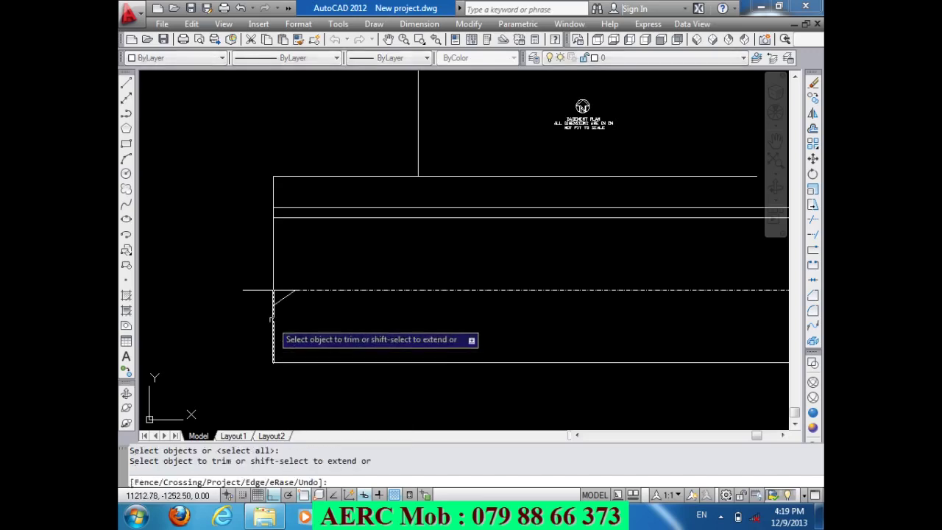
click(272, 320)
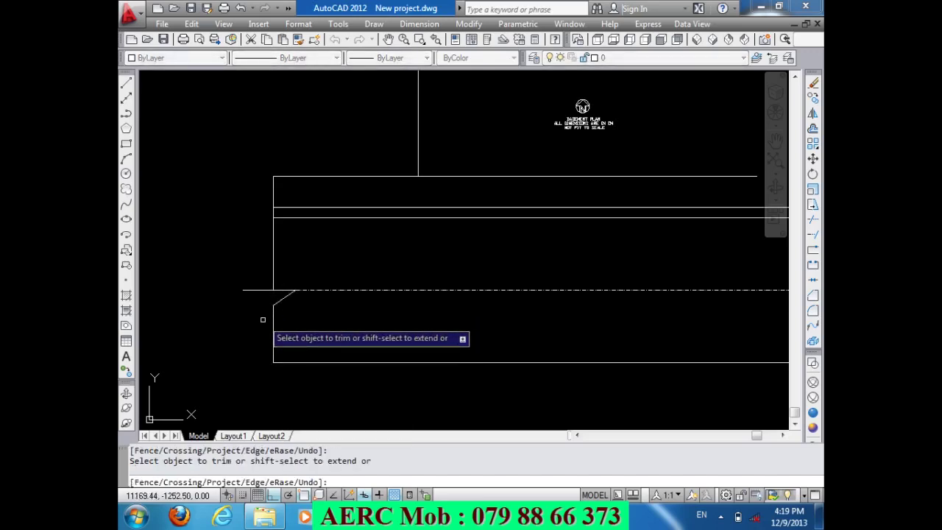
scroll(265, 322, down, 2)
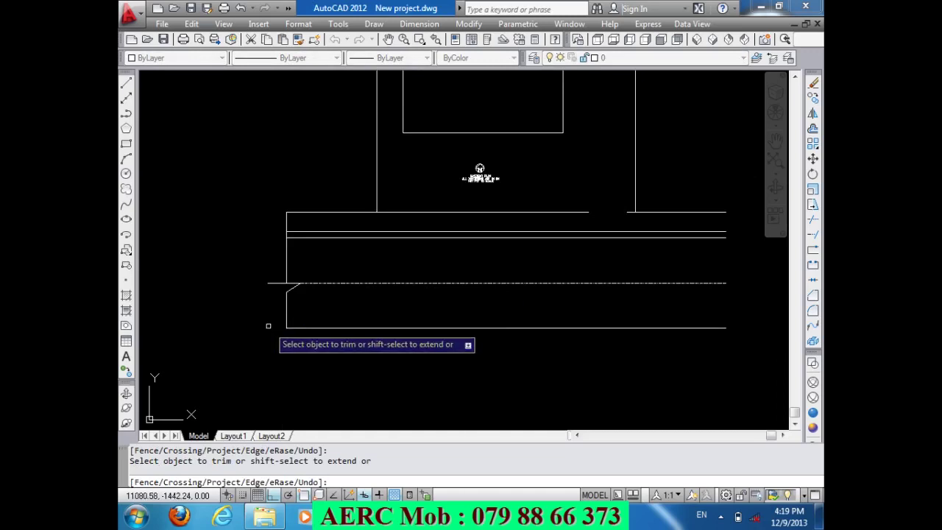
key(Return)
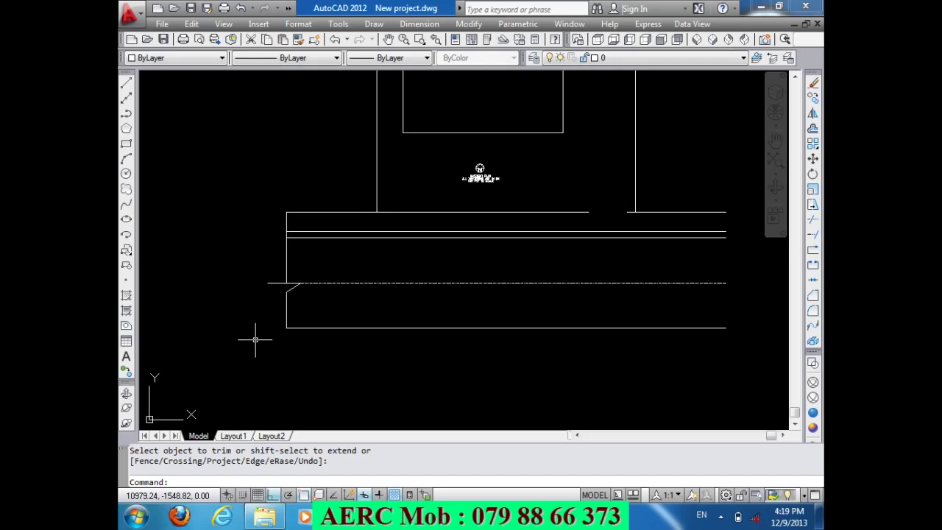
- Select the lines at the road's left end for copying, then cancel the copy
text(co)
key(Return)
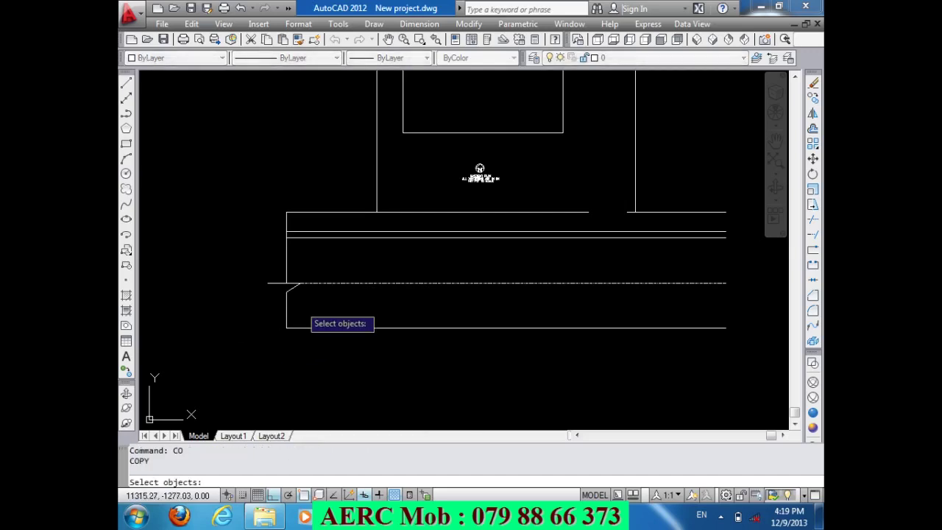
click(304, 316)
click(281, 287)
click(287, 279)
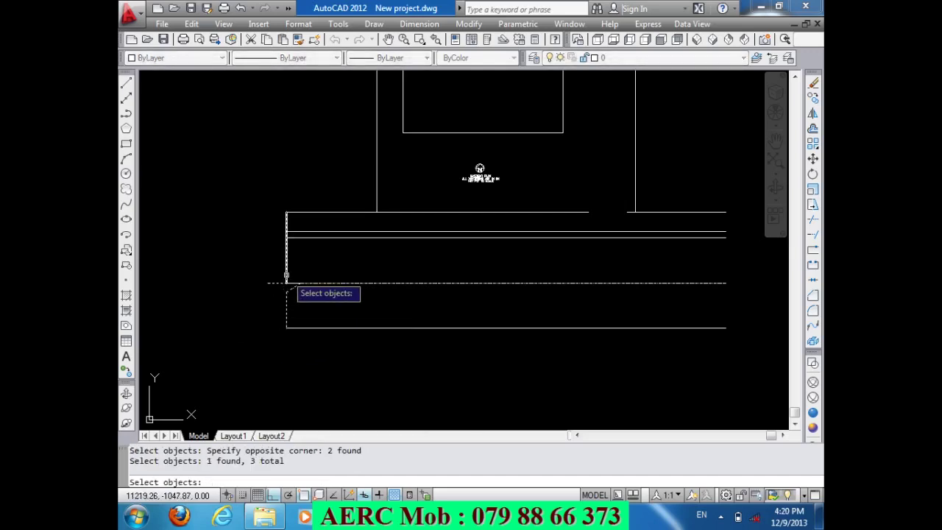
click(286, 292)
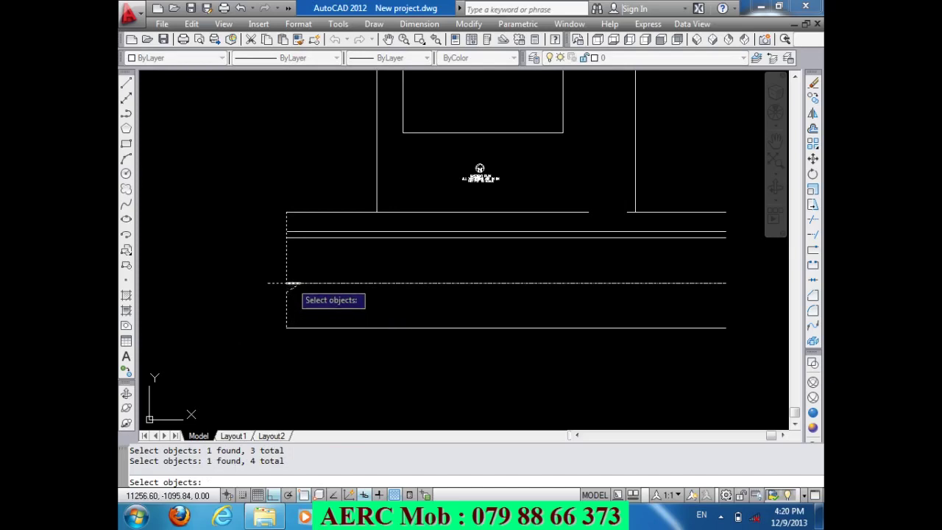
click(287, 263)
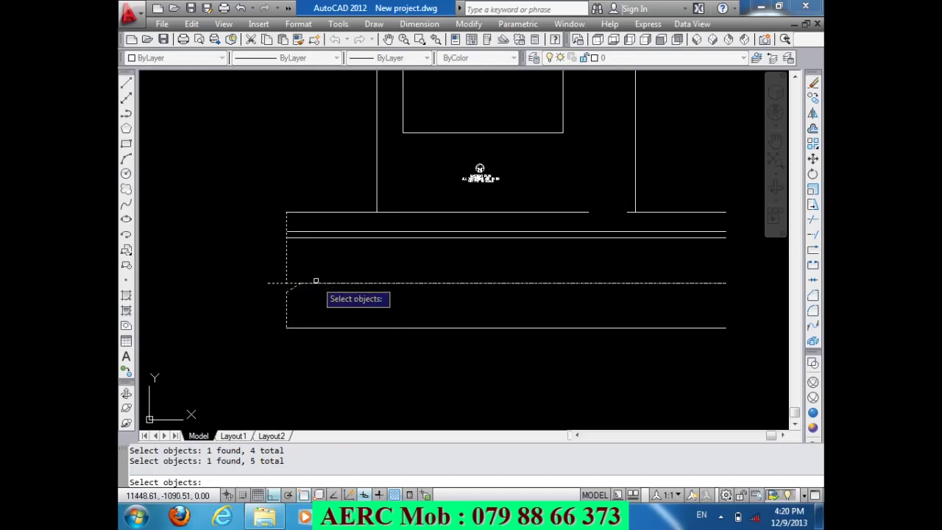
key(Return)
key(Escape)
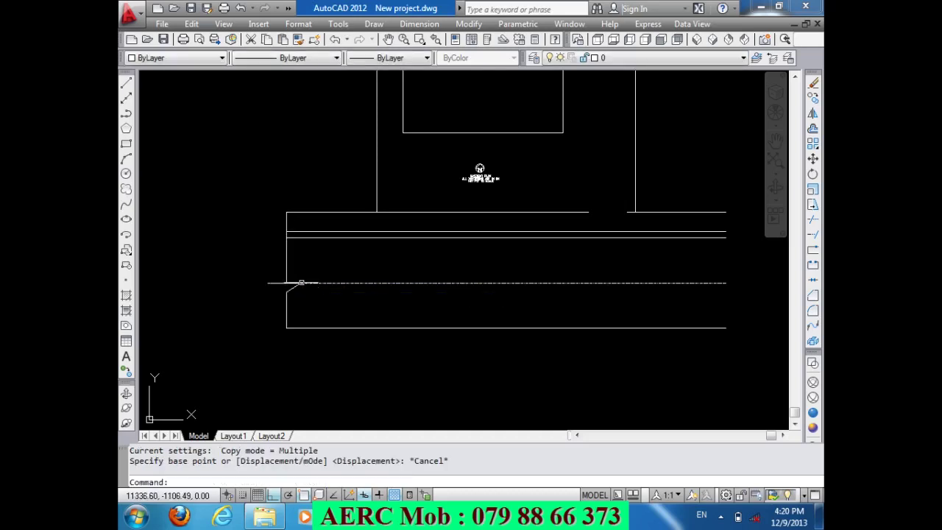
scroll(270, 287, up, 2)
- Draw a short line at the road's left end and trim the leftover pieces into a notch
text(l)
key(Return)
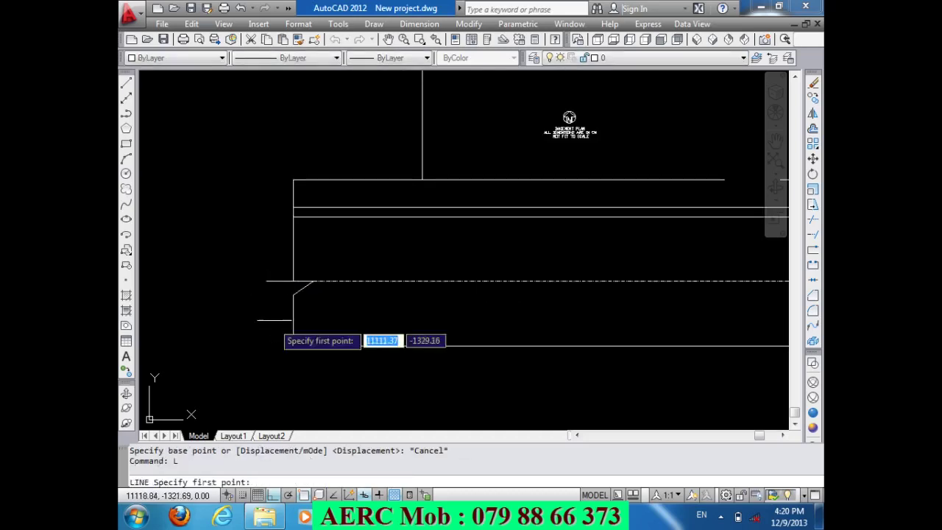
scroll(283, 271, up, 2)
click(306, 267)
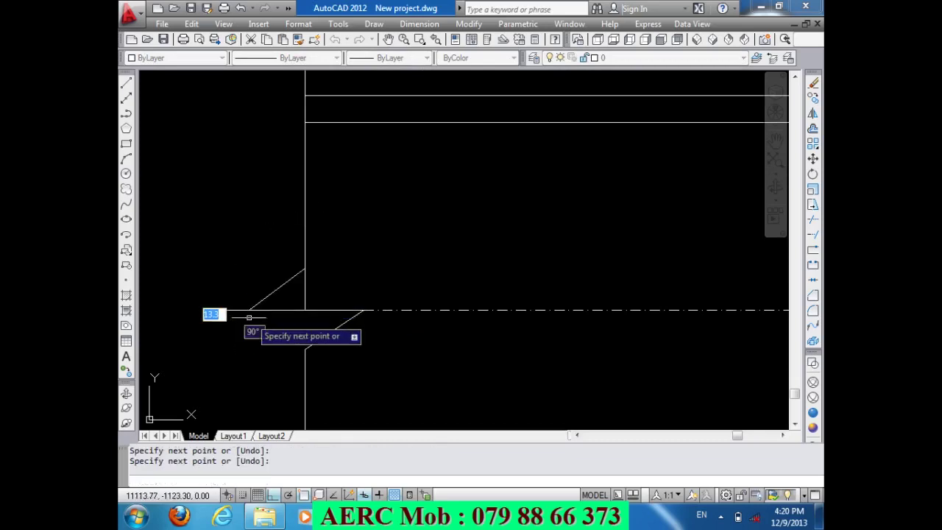
key(Return)
key(Return)
key(Return)
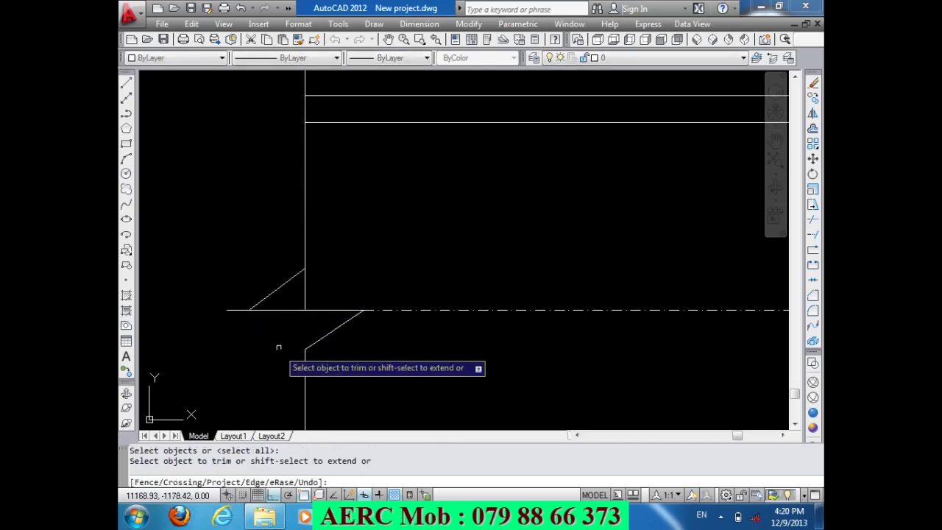
click(303, 294)
click(232, 312)
click(232, 313)
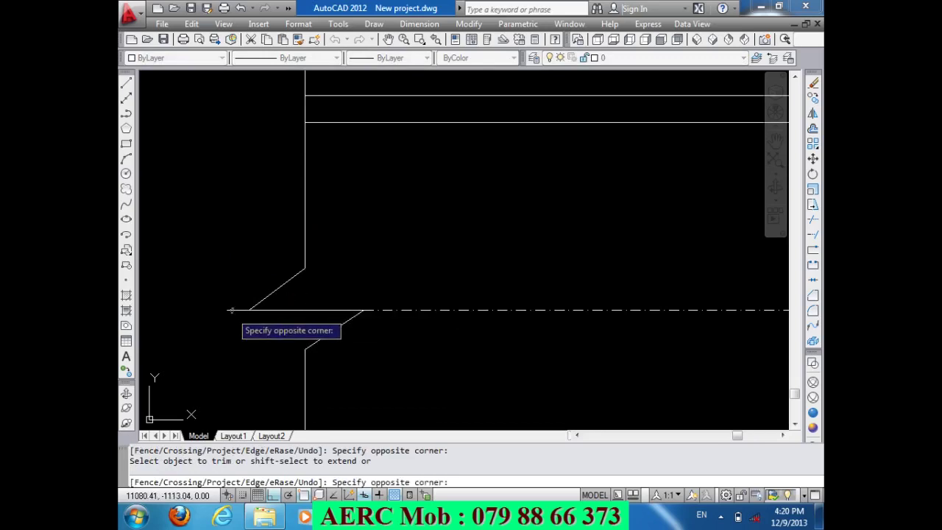
click(231, 301)
scroll(235, 309, down, 2)
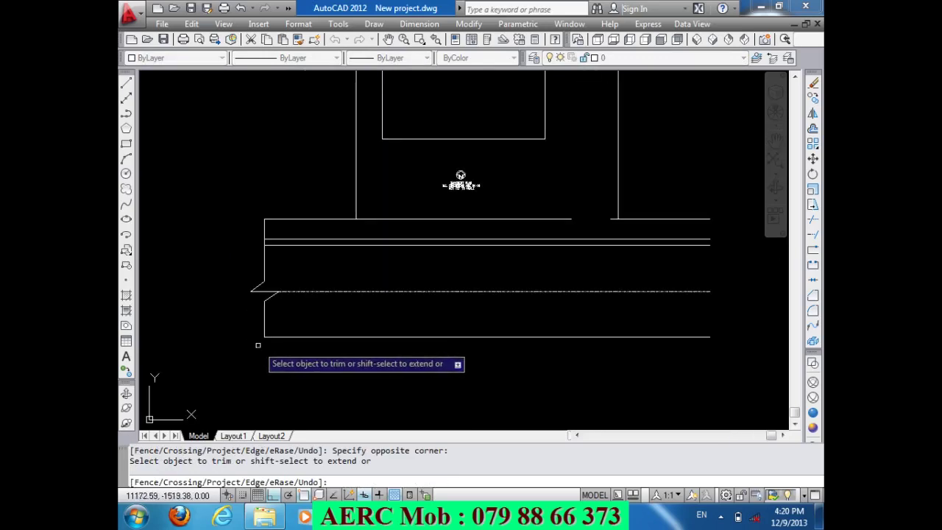
key(Return)
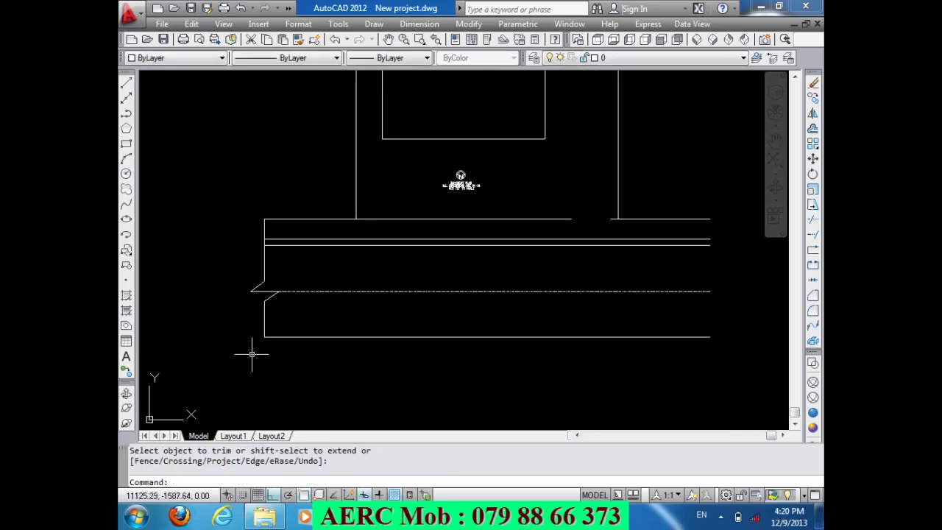
- Select the left notch lines and the left plot edge for mirroring
text(m)
key(Return)
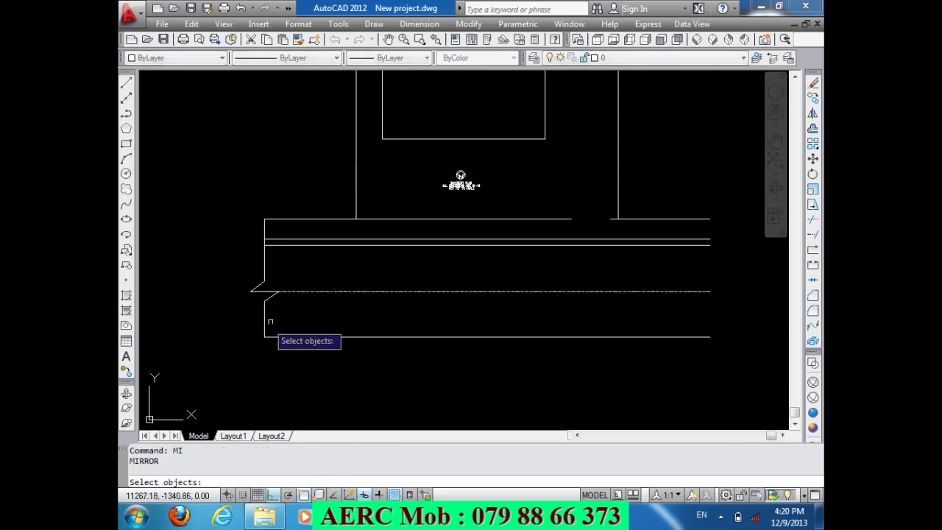
click(280, 324)
click(258, 296)
click(257, 287)
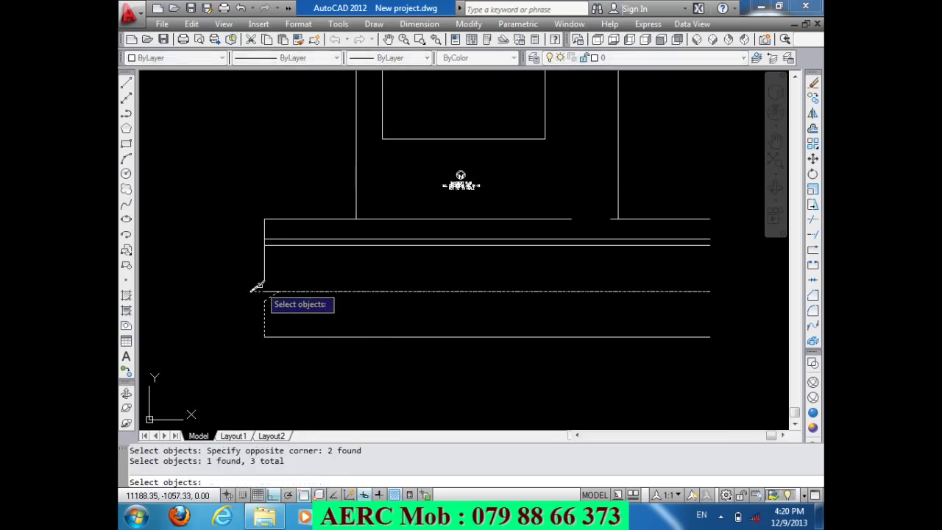
click(271, 291)
click(269, 282)
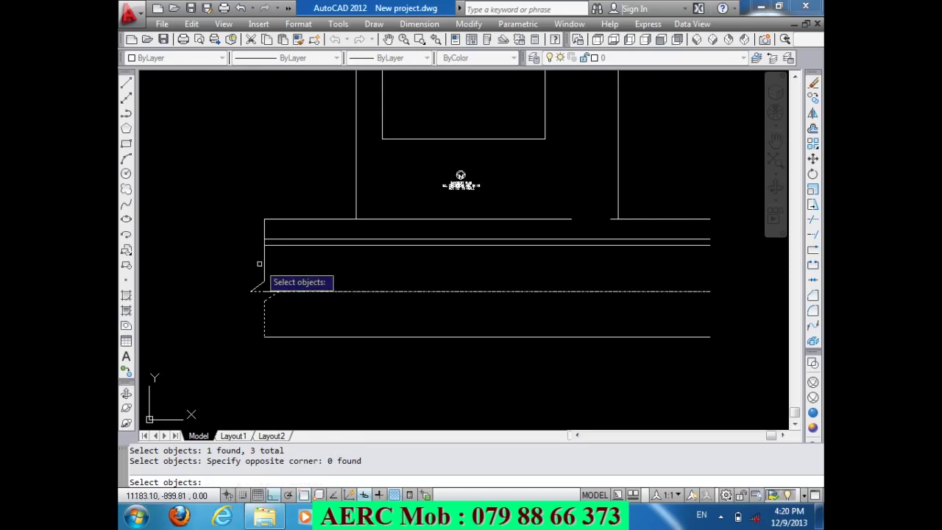
click(266, 283)
click(257, 259)
scroll(264, 237, up, 3)
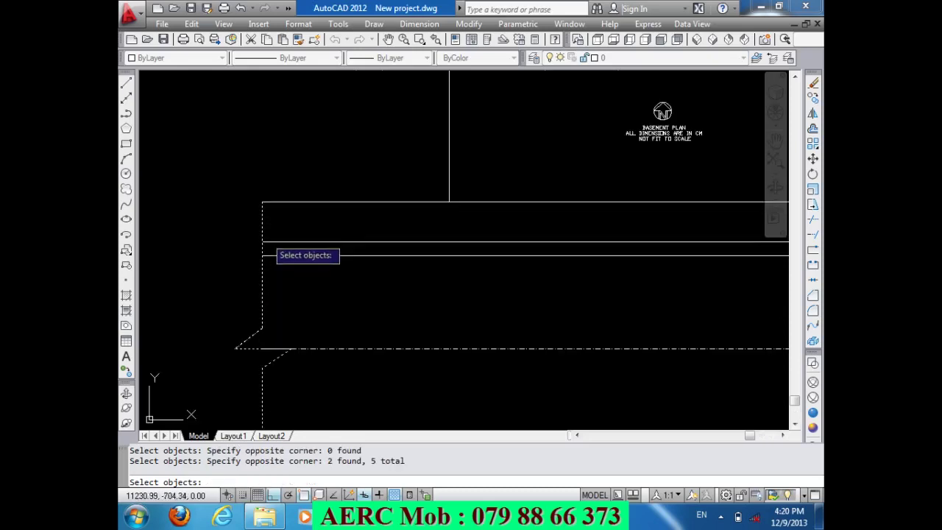
key(Return)
- Mirror them about the vertical left edge, keeping the originals, then cancel a mistyped AVBAR
click(262, 243)
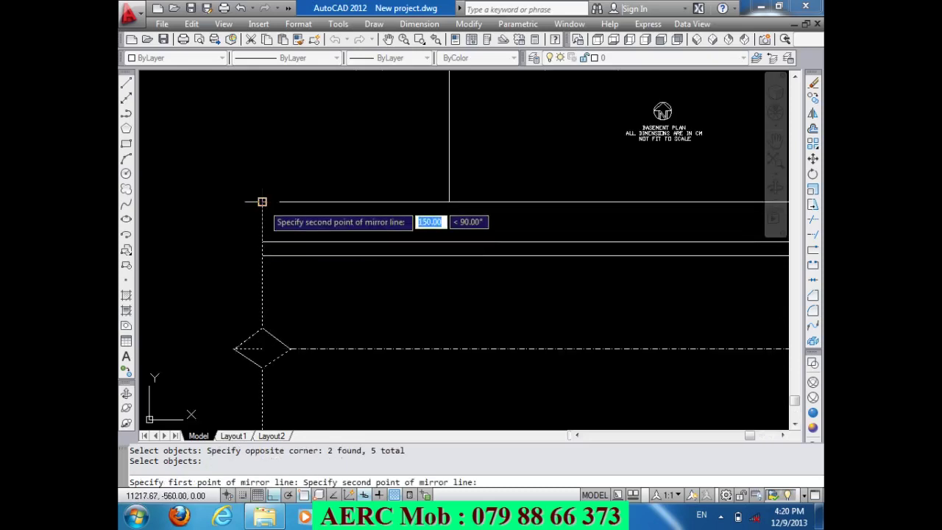
click(262, 200)
key(Return)
scroll(260, 198, down, 2)
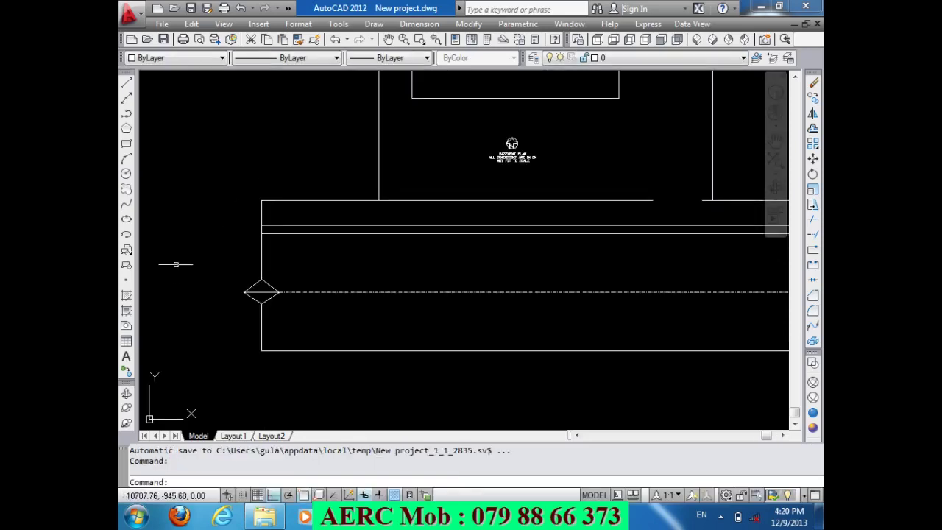
text(avbar)
key(Return)
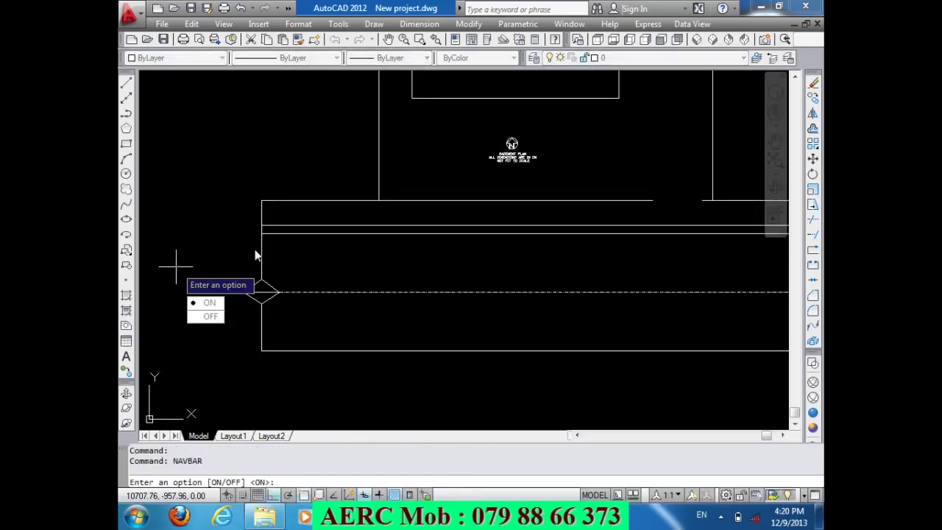
key(Escape)
- Select the mirrored left edge and its notch lines for moving
text(m)
key(Return)
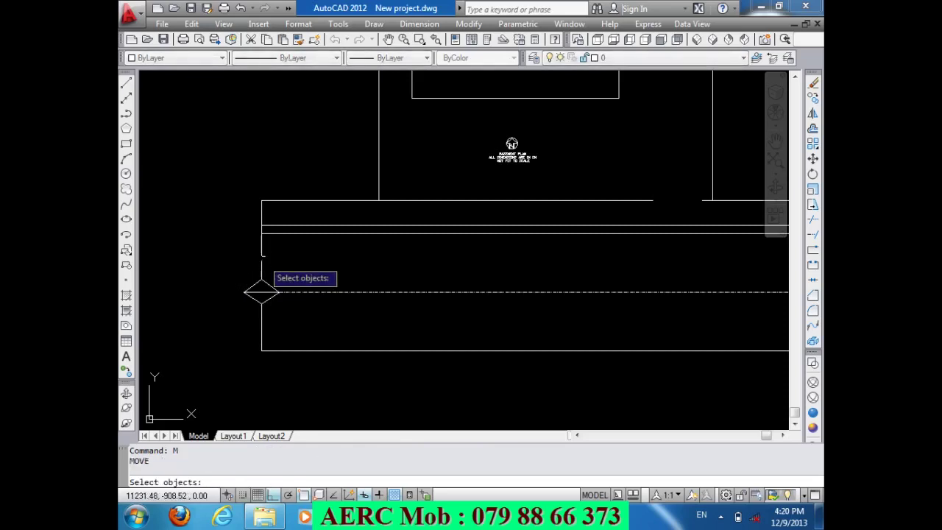
click(262, 253)
click(263, 289)
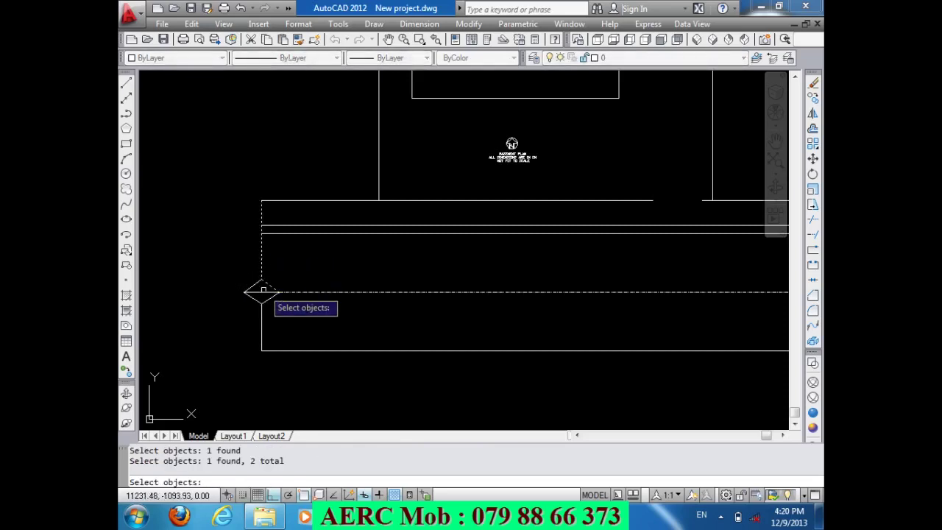
click(264, 297)
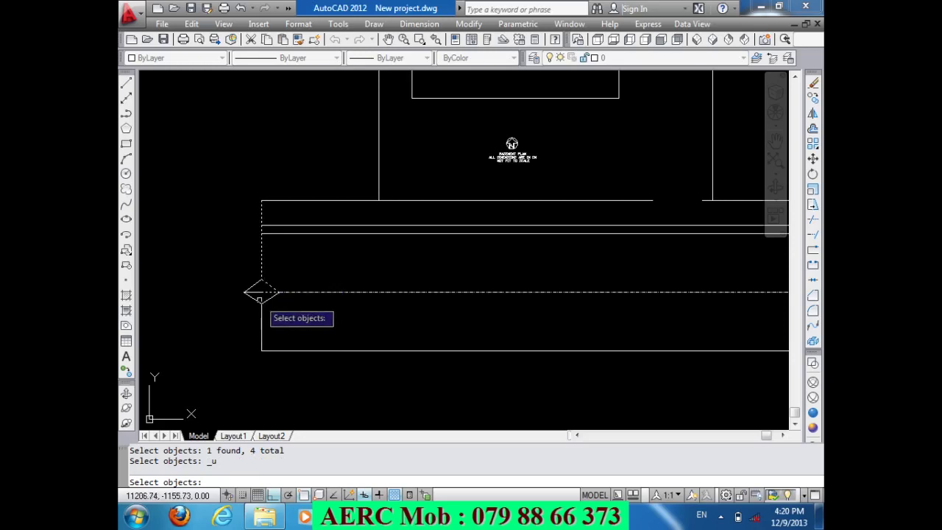
click(257, 293)
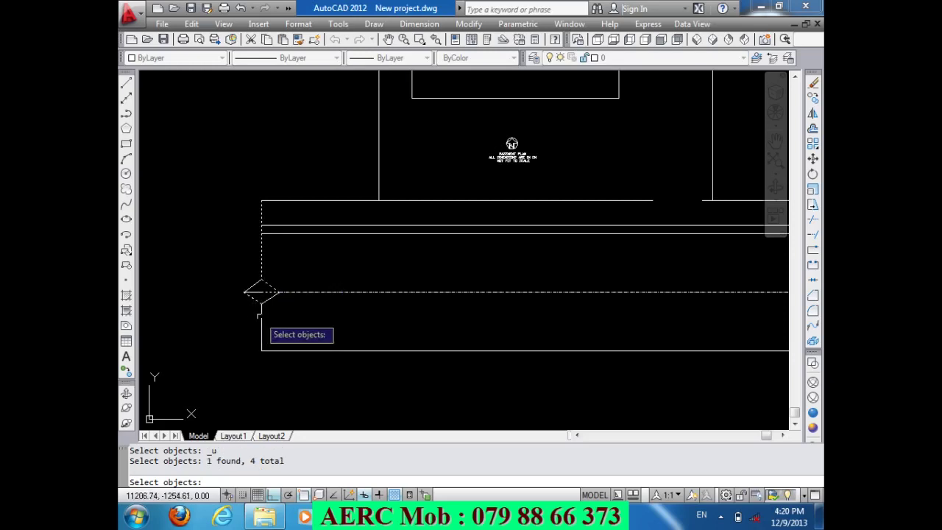
click(261, 318)
key(Return)
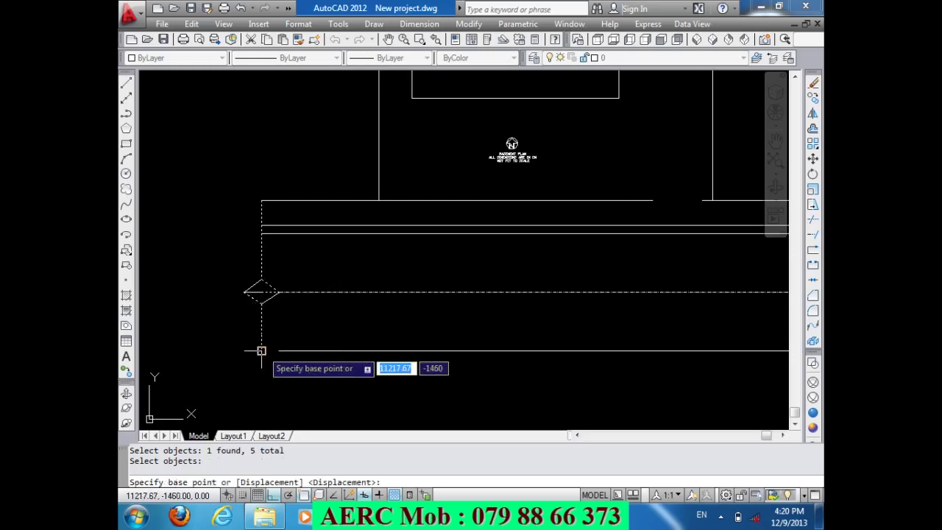
- Move the notched edge 3465.19 to the right so both road ends match
click(260, 351)
scroll(260, 351, down, 5)
scroll(396, 370, up, 5)
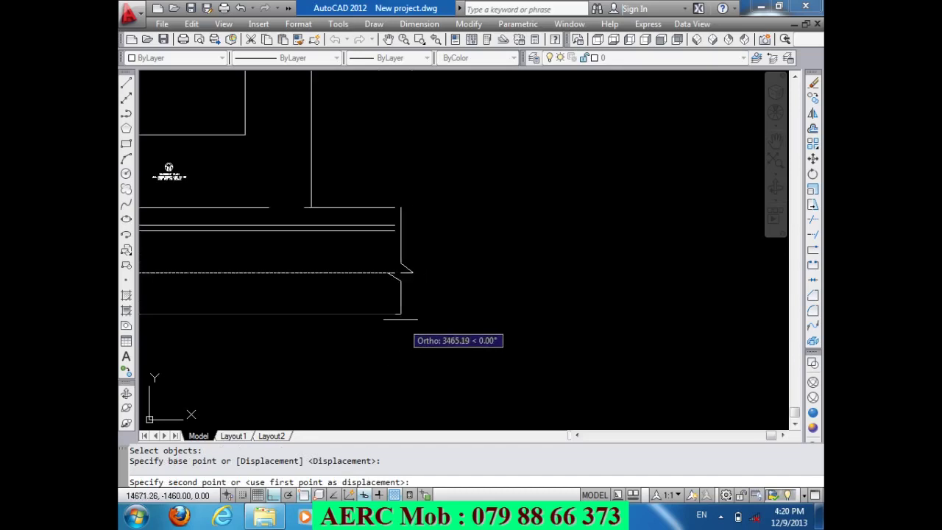
click(396, 315)
scroll(532, 324, down, 2)
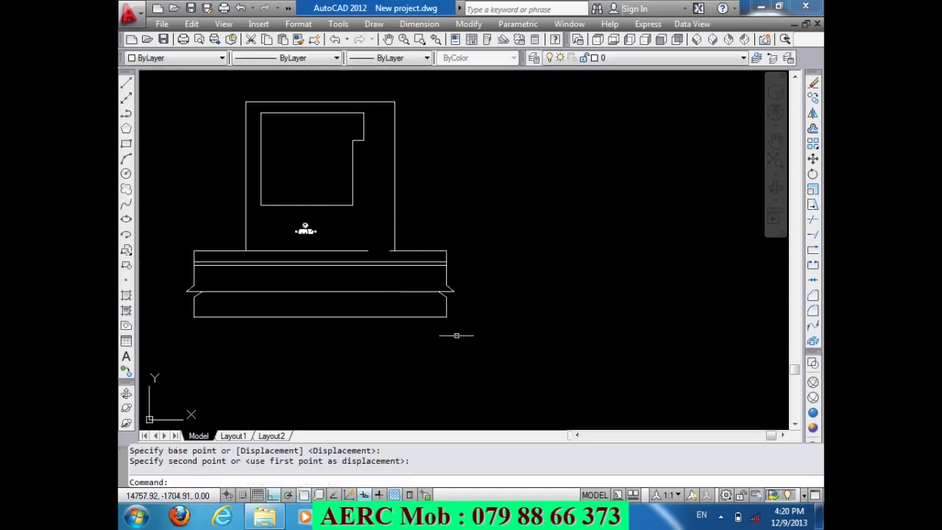
scroll(366, 310, up, 3)
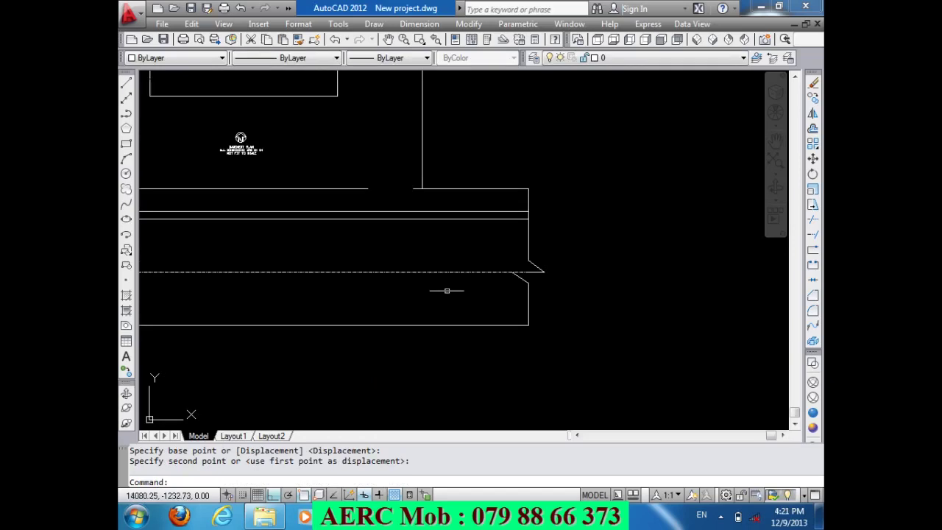
scroll(567, 273, up, 3)
scroll(567, 273, down, 4)
scroll(564, 276, down, 1)
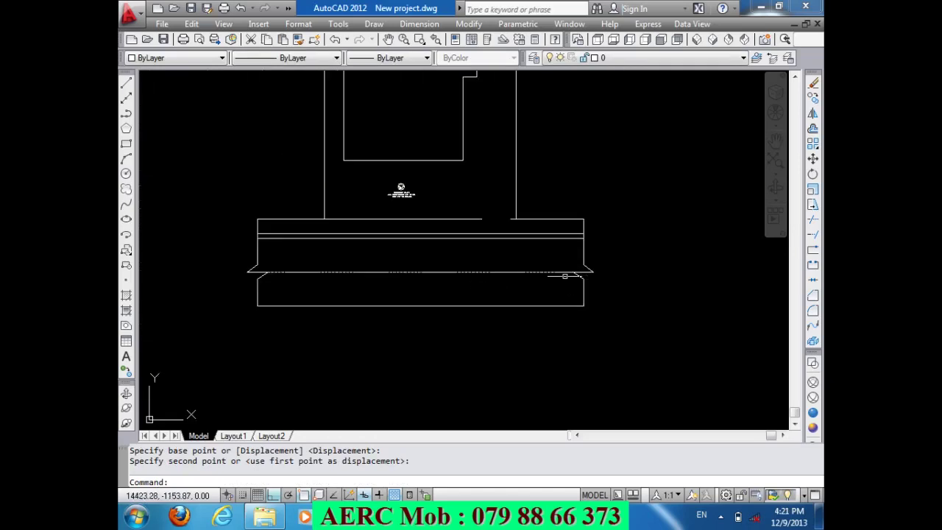
scroll(528, 199, up, 3)
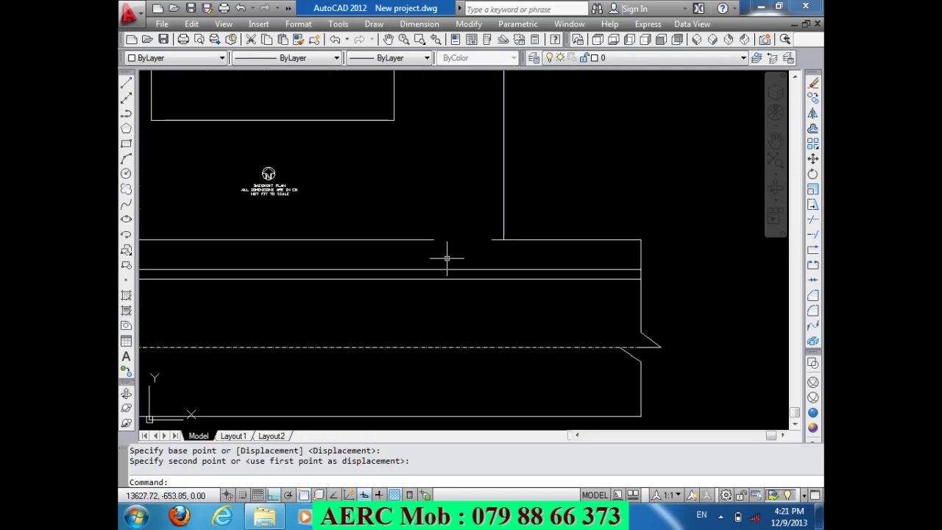
- Draw two 150-long vertical door leaves at the front wall opening
text(L)
key(Return)
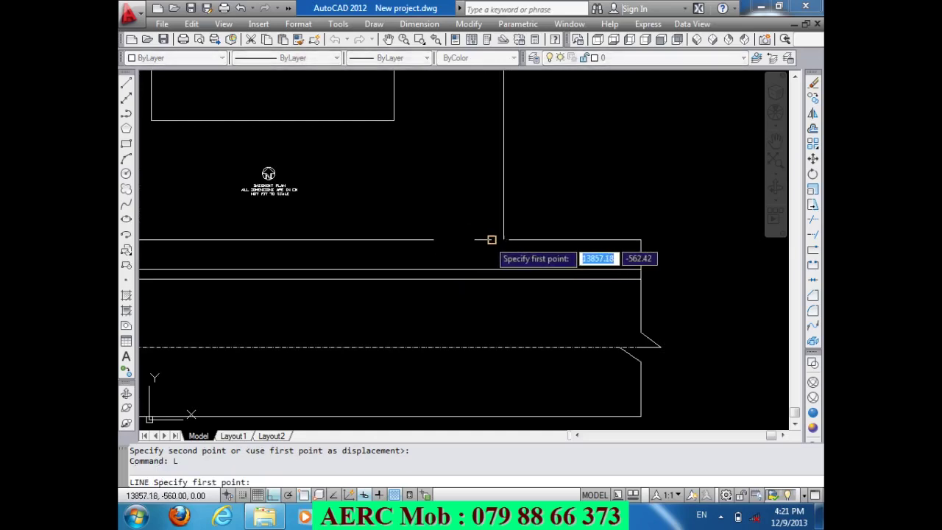
click(491, 239)
text(1)
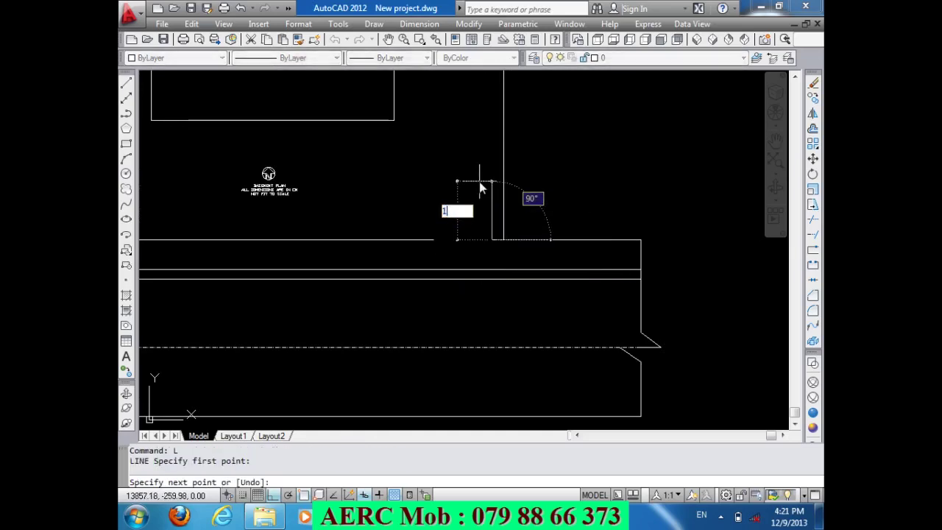
key(Return)
key(Return)
key(Return)
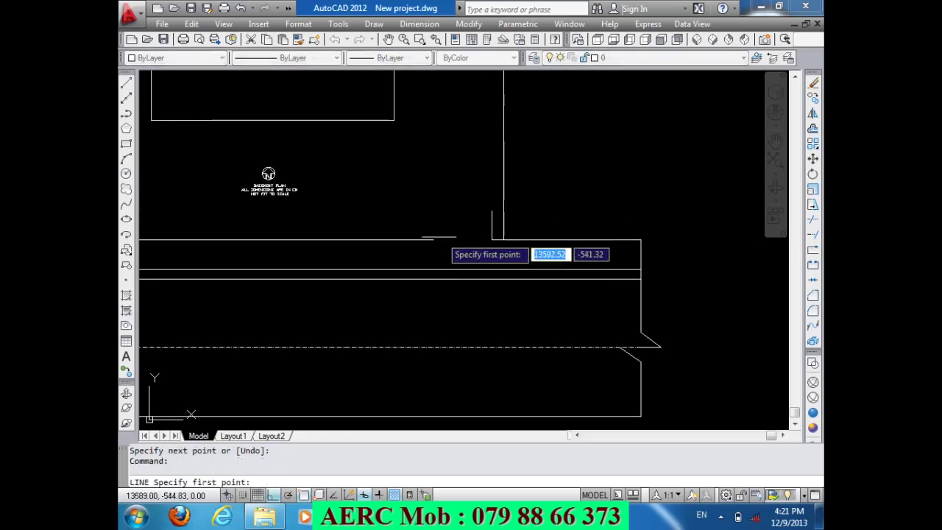
click(433, 239)
text(150)
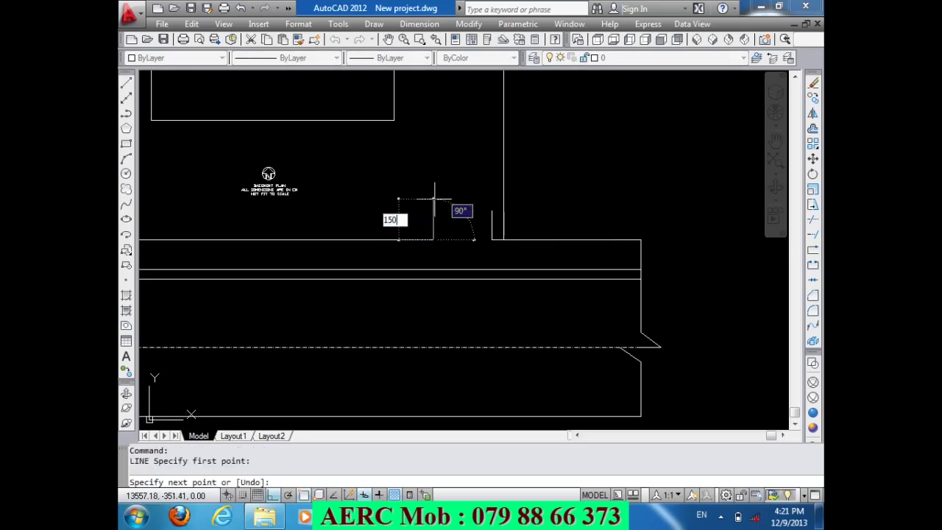
key(Return)
- Draw swing circles centred at each leaf's base, sized to the leaf length
key(Return)
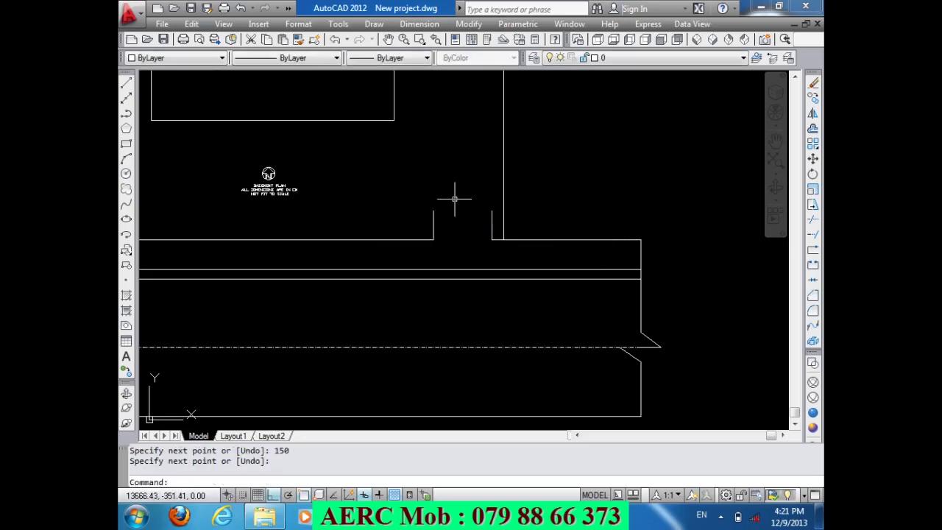
text(c)
key(Return)
click(432, 239)
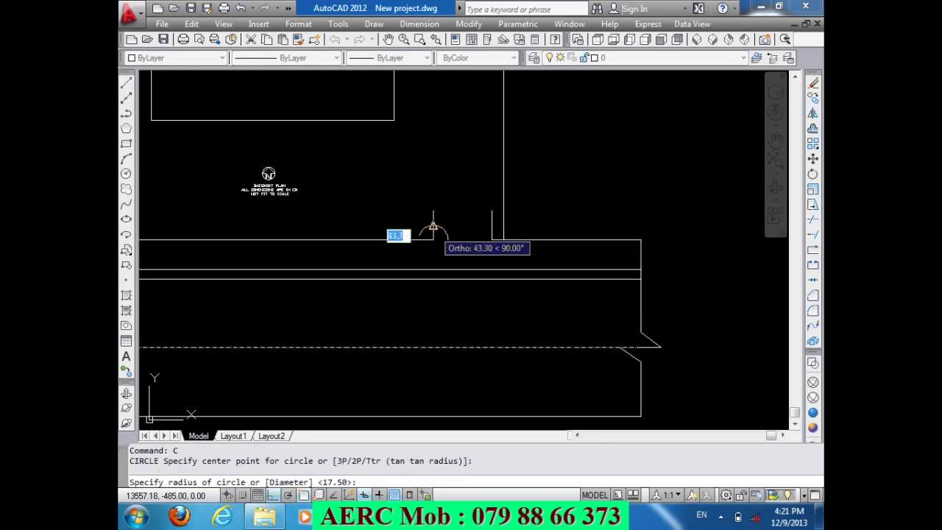
click(433, 210)
key(Return)
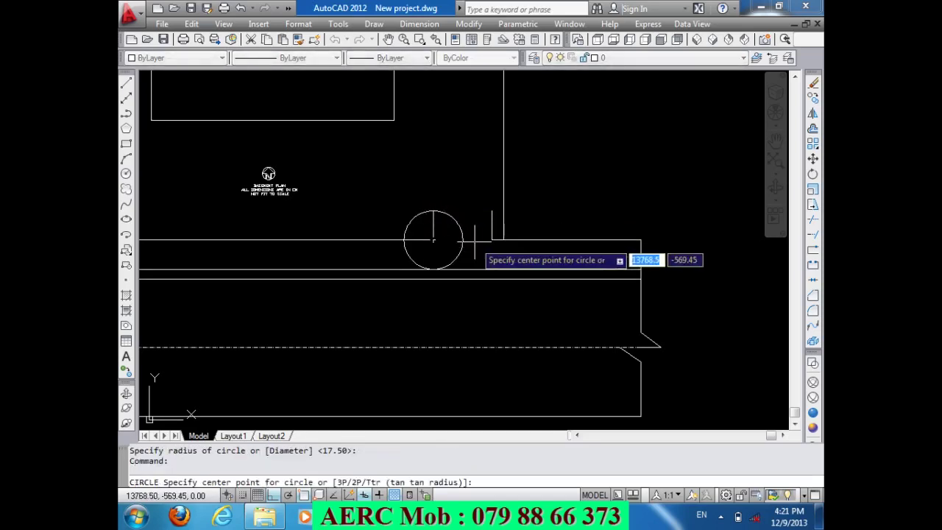
click(492, 239)
click(492, 211)
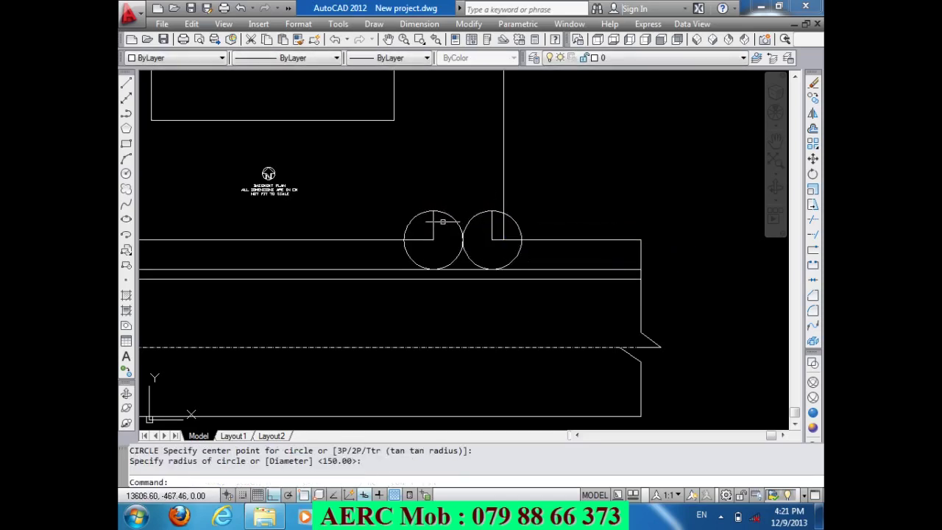
text(TR)
- Trim the wall line between the leaves and the circles' lower halves
key(Return)
key(Return)
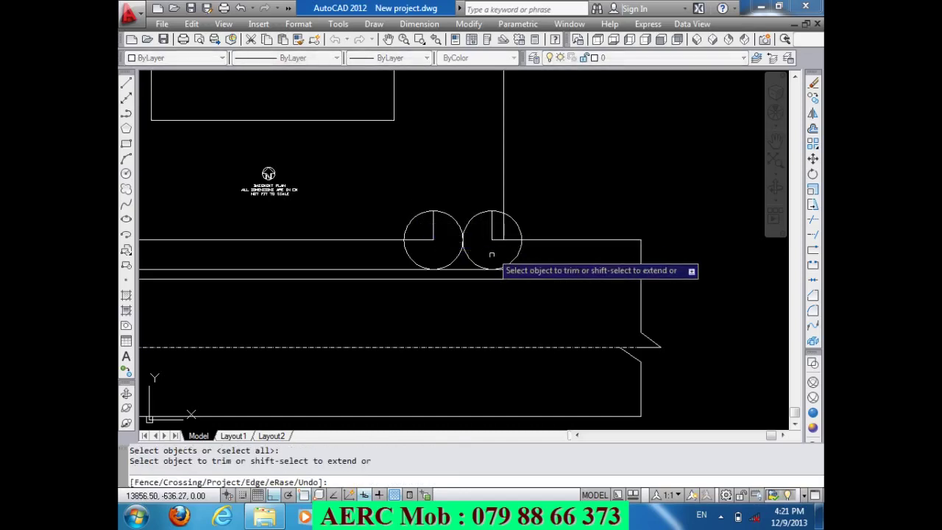
click(492, 254)
click(430, 261)
click(431, 263)
click(401, 246)
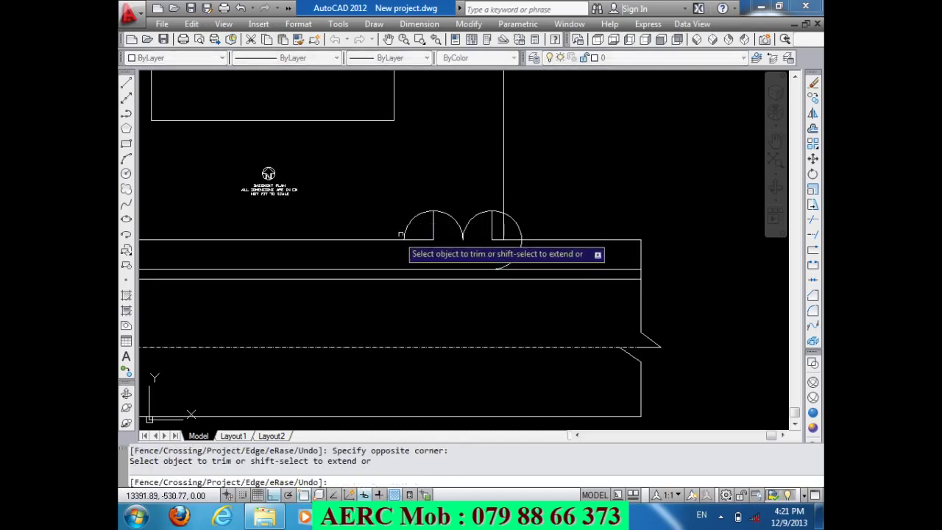
click(407, 234)
click(401, 212)
click(519, 265)
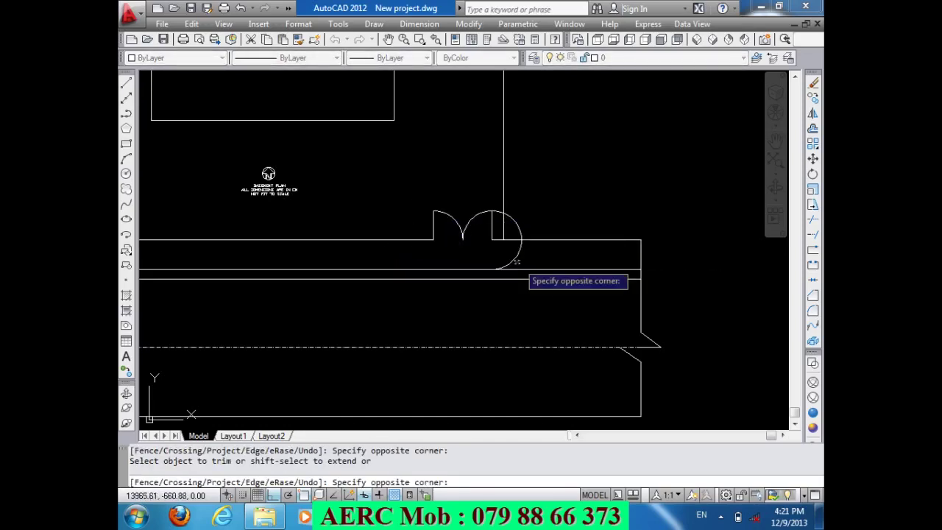
click(515, 250)
- Trim the remaining arc and line pieces right of the door
scroll(519, 217, up, 2)
click(518, 221)
click(511, 222)
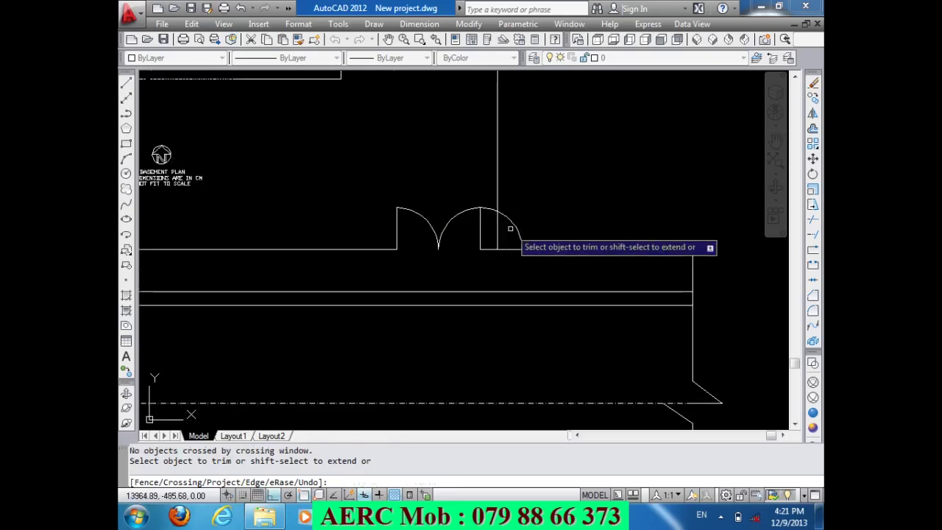
click(497, 209)
click(482, 219)
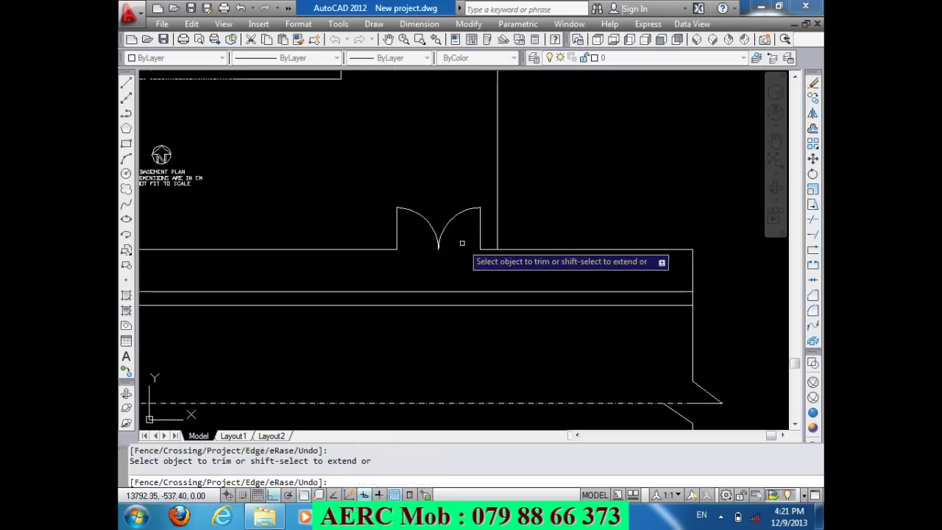
scroll(434, 249, down, 3)
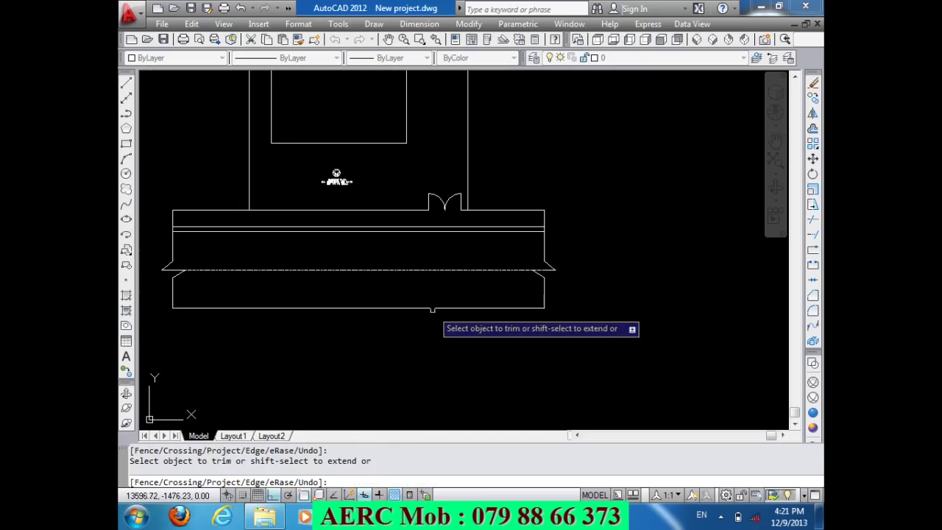
key(Return)
- Open the Tool Palettes and show the Architectural sample blocks
scroll(449, 313, down, 2)
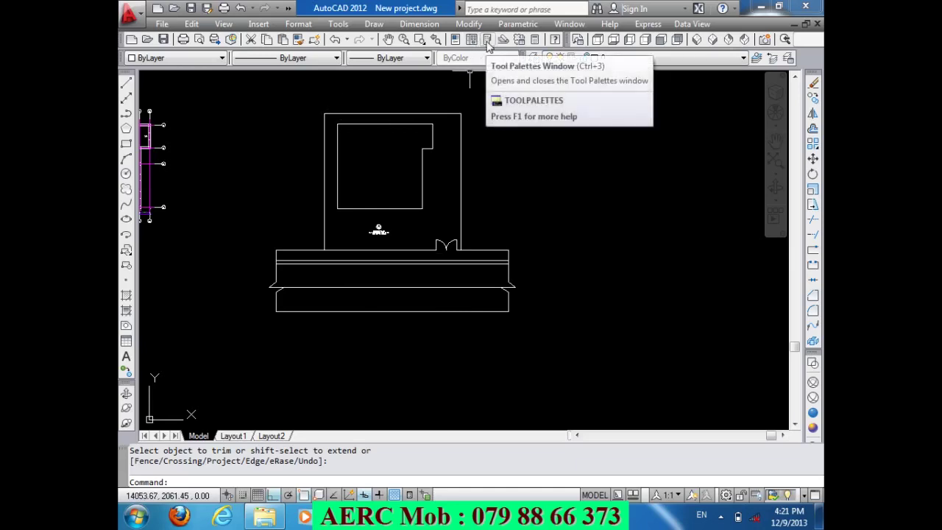
click(486, 41)
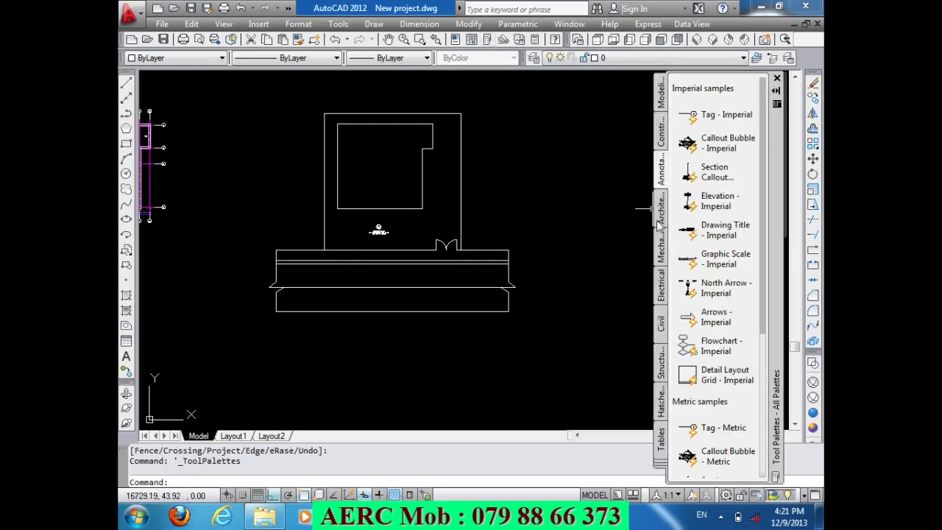
drag(764, 312, 763, 468)
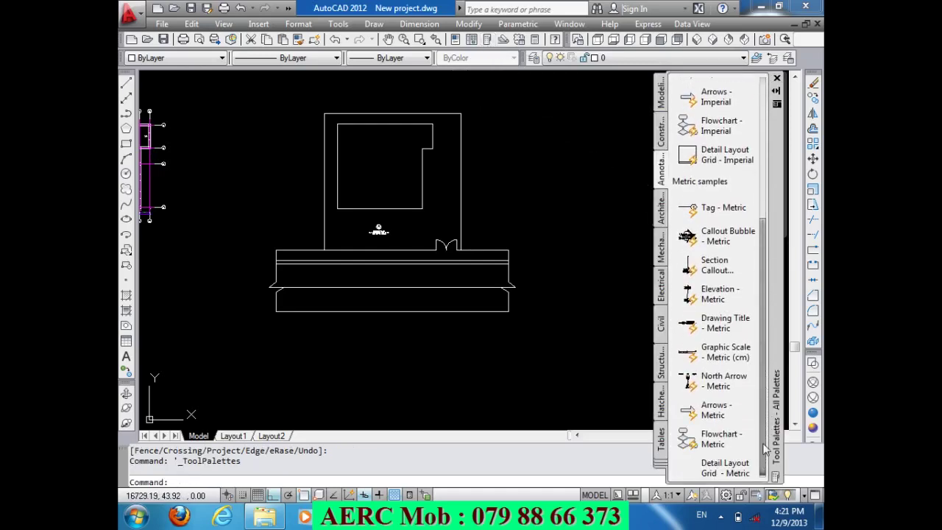
click(661, 136)
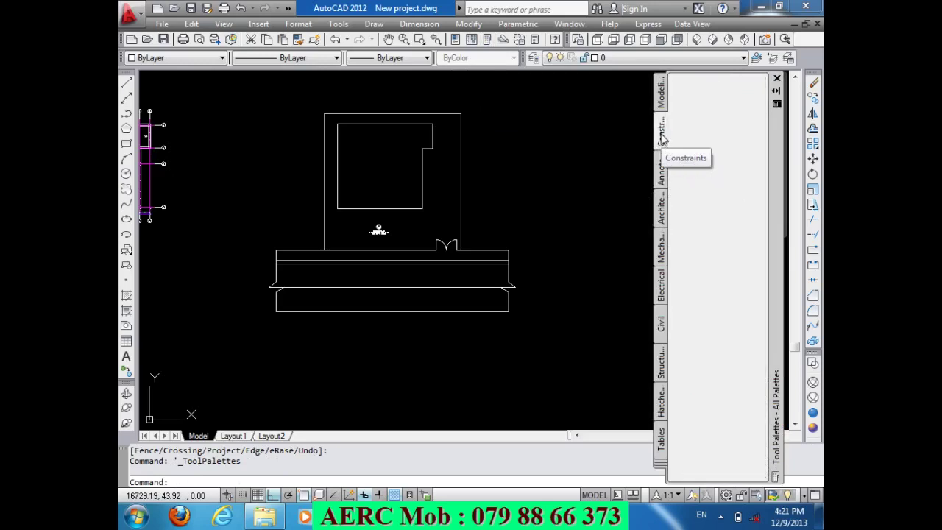
click(661, 221)
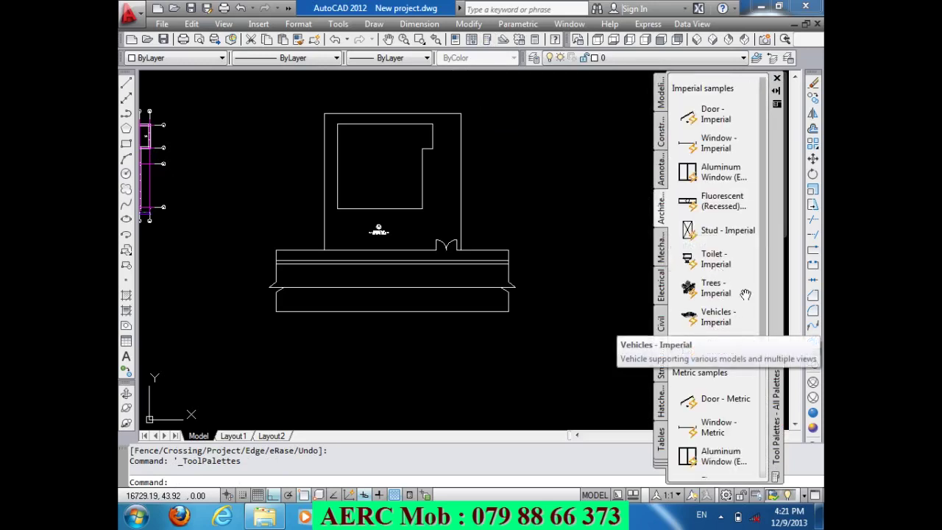
drag(760, 264, 766, 354)
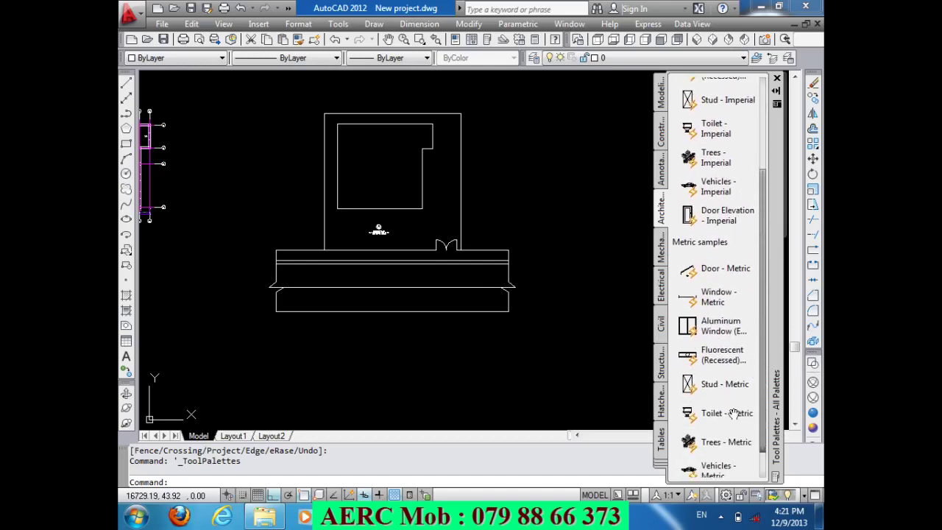
- Insert a Vehicles - Metric car and a Trees - Metric tree below the plot
click(728, 467)
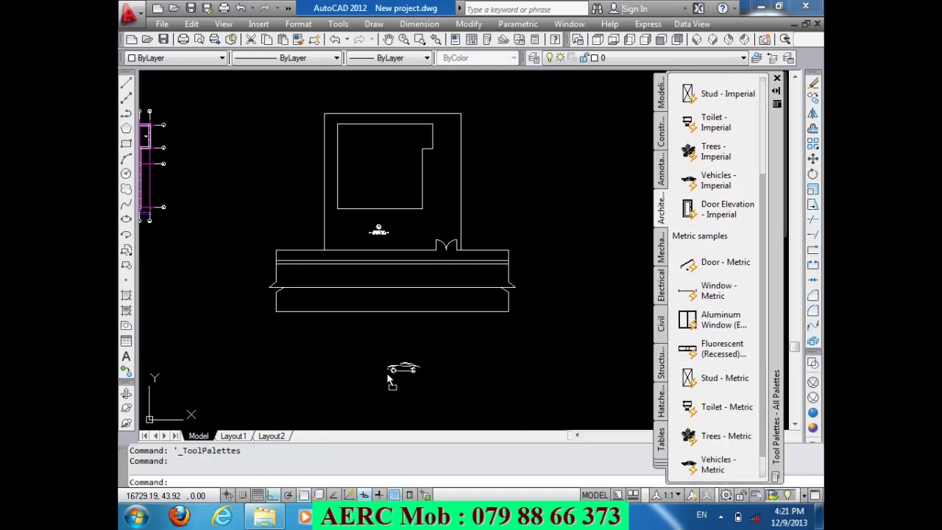
click(388, 373)
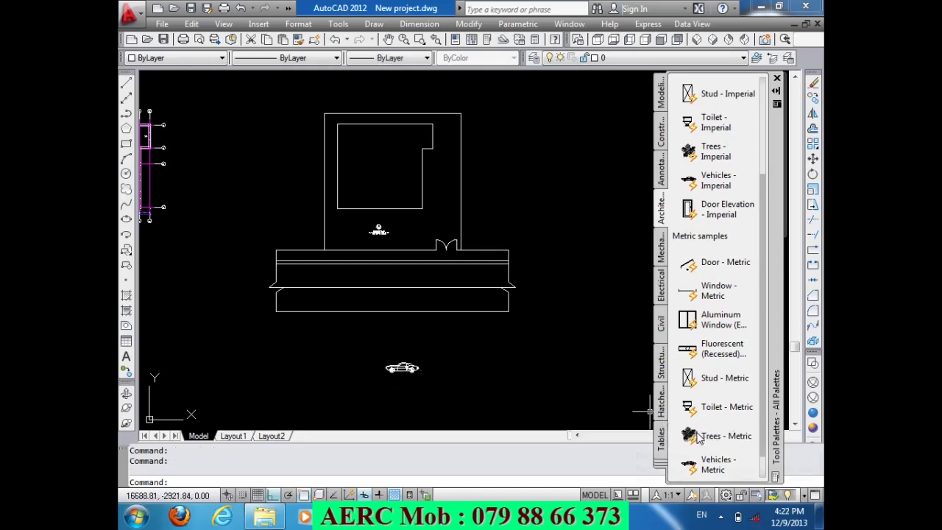
drag(689, 435, 288, 372)
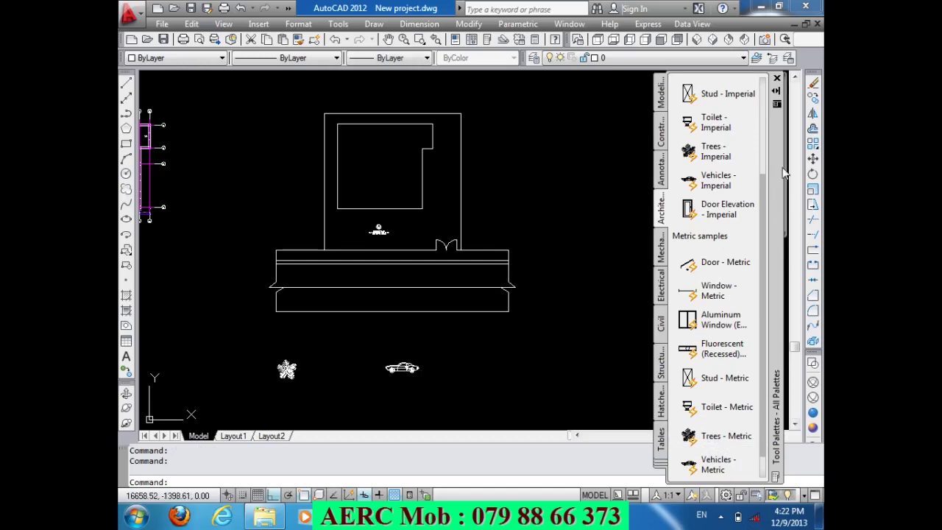
scroll(754, 176, up, 1)
scroll(754, 176, up, 5)
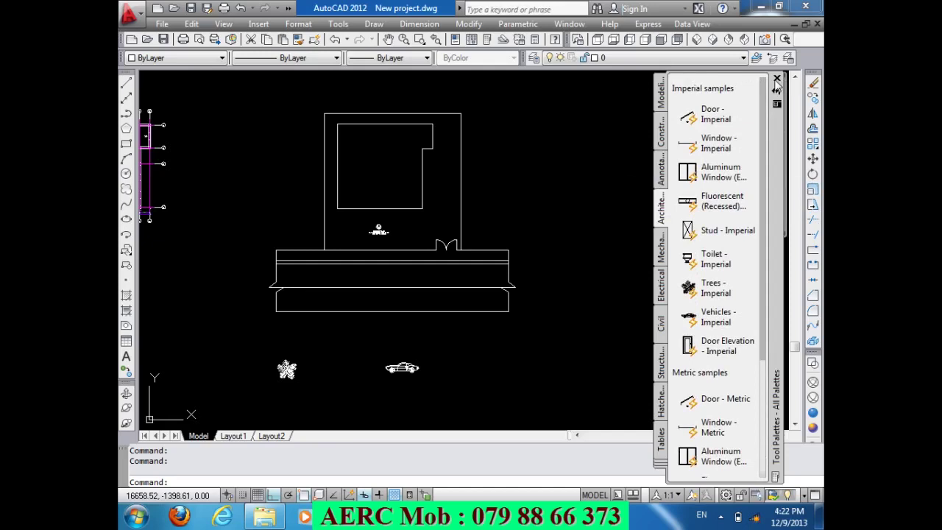
click(777, 79)
- Switch the car block to the Sports Car (Top) view
scroll(431, 389, up, 1)
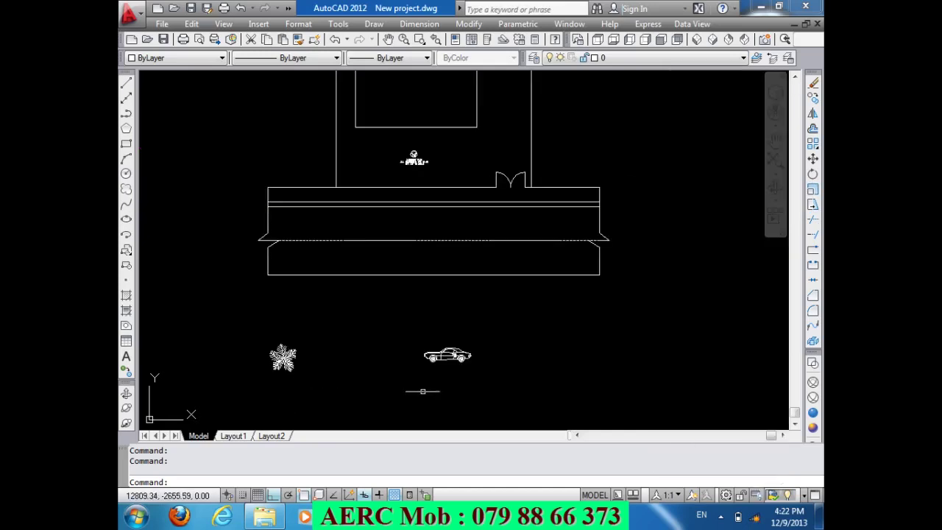
scroll(445, 379, up, 1)
click(449, 347)
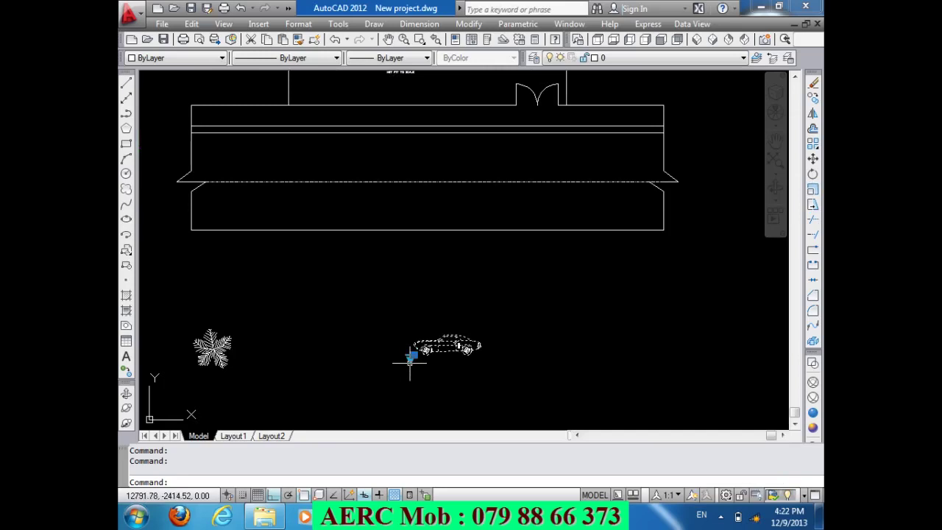
click(410, 360)
click(412, 357)
click(409, 356)
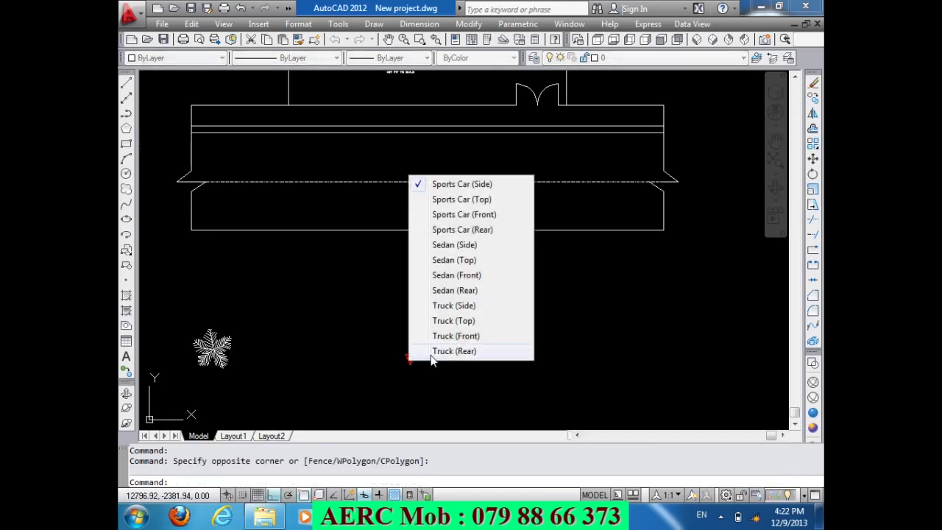
click(473, 200)
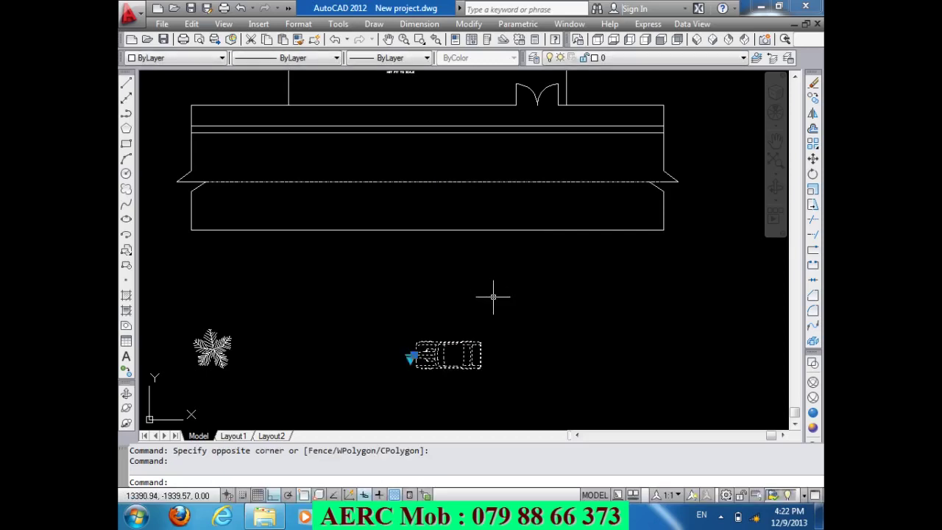
key(Escape)
- Scale the car up by a factor of 1.3
scroll(512, 285, down, 1)
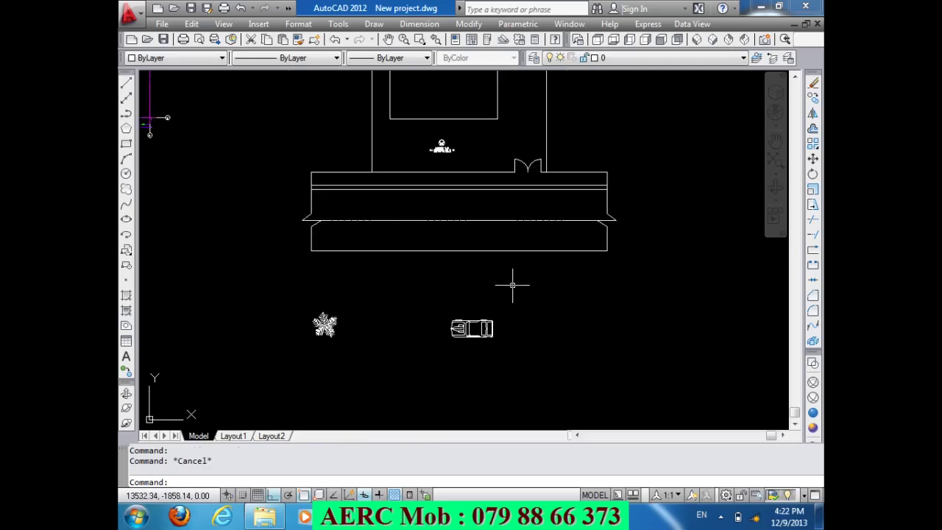
scroll(500, 356, up, 1)
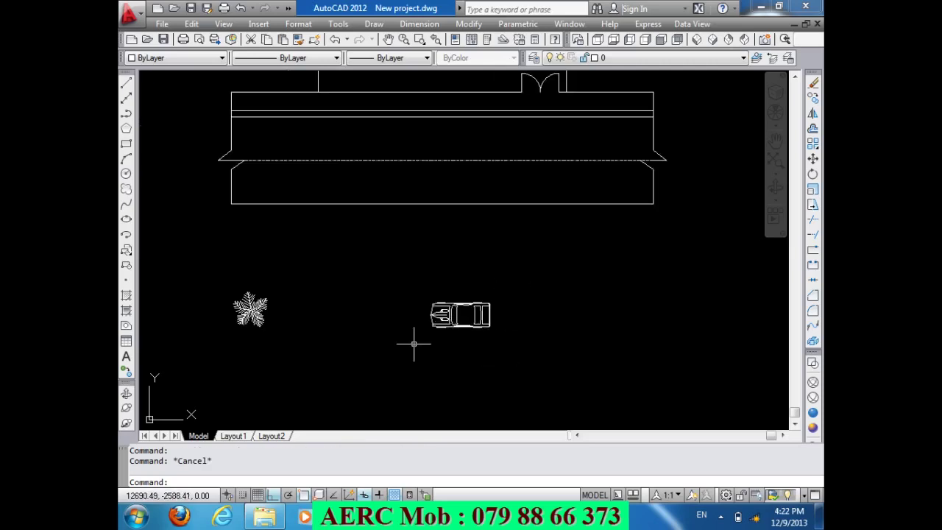
text(SC)
key(Return)
click(435, 328)
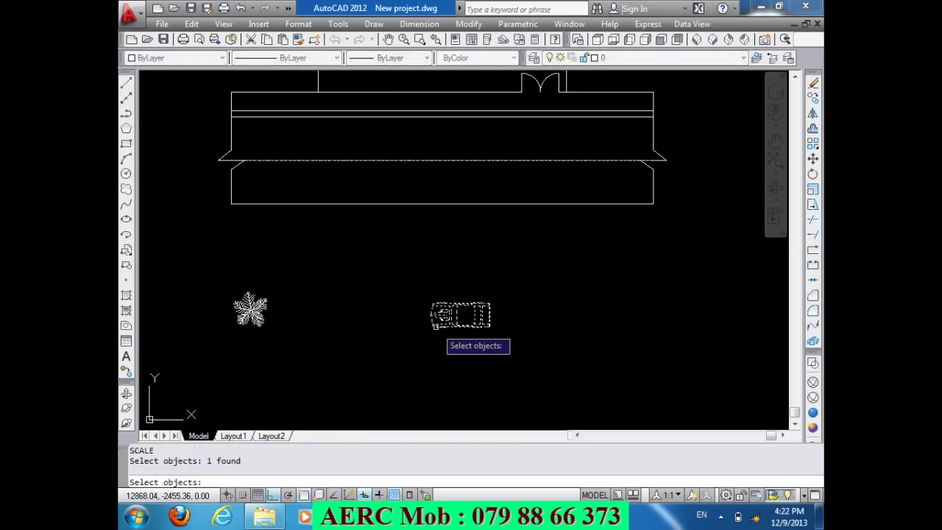
key(Return)
click(435, 329)
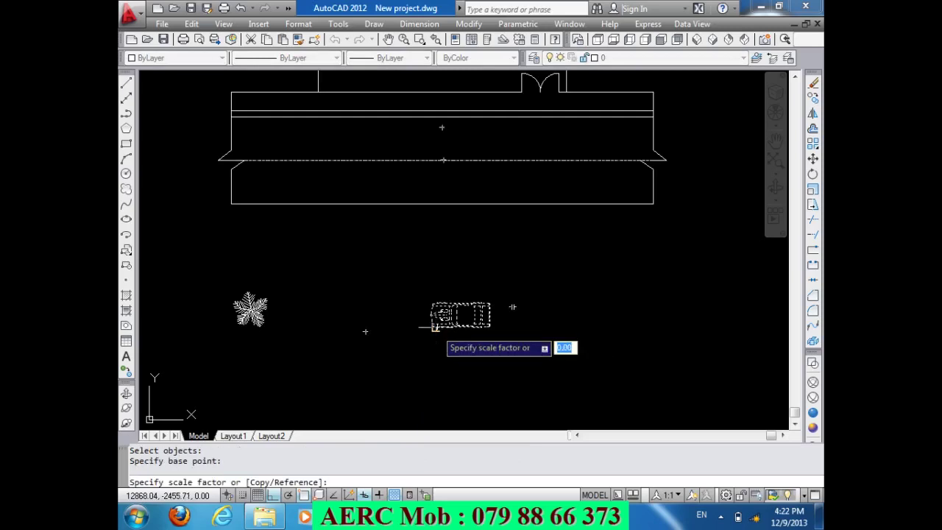
text(1.)
key(Return)
- Move the car into the road strip in front of the building
scroll(436, 349, down, 2)
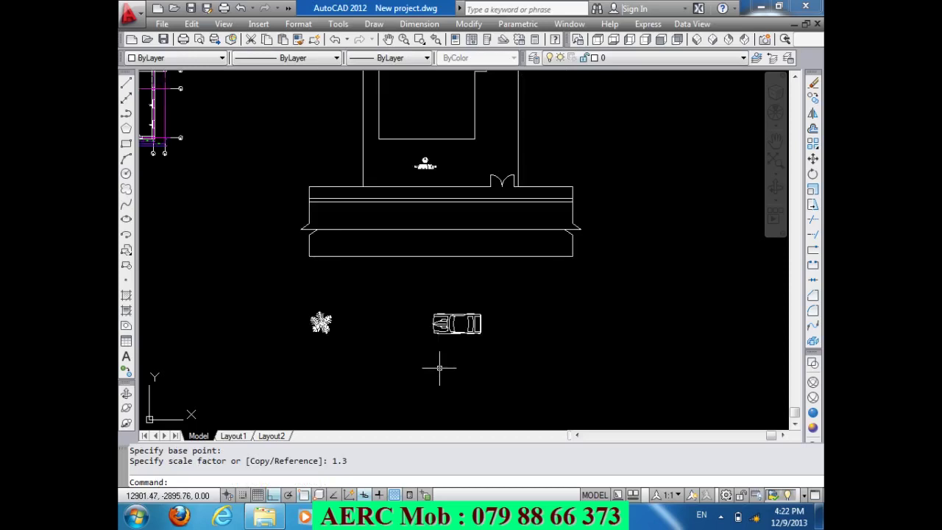
text(M)
key(Return)
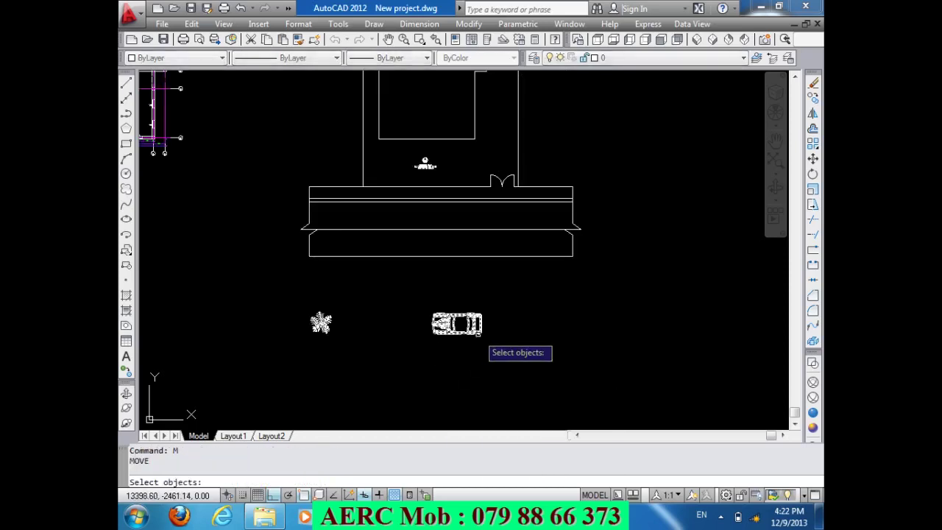
click(450, 324)
key(Return)
click(478, 333)
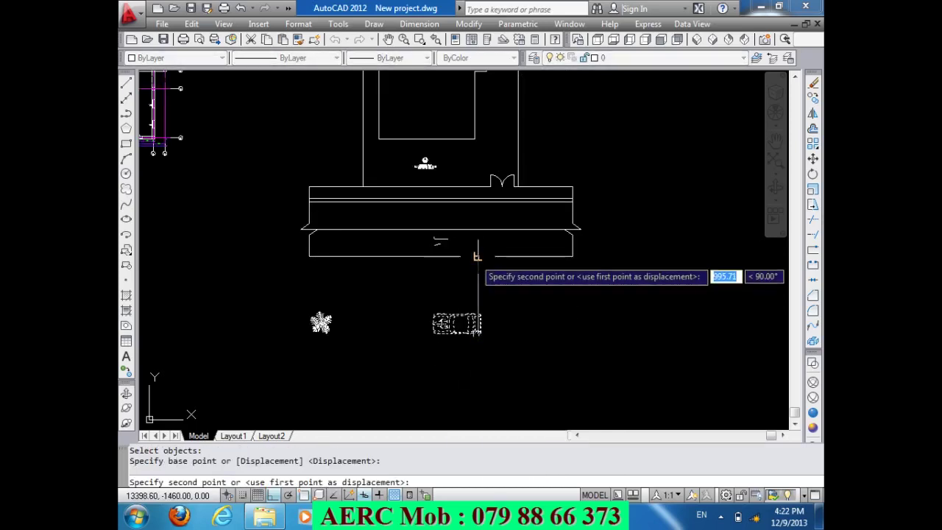
scroll(477, 256, up, 2)
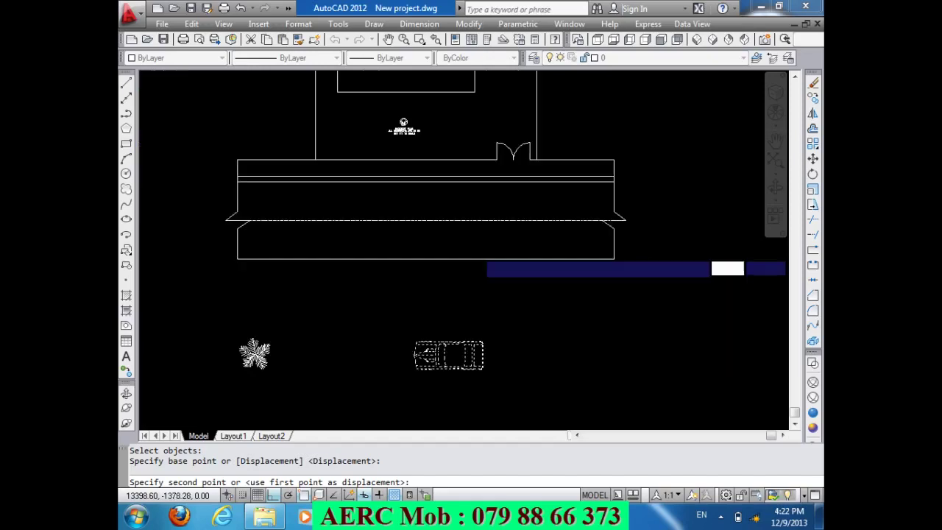
scroll(478, 257, up, 1)
click(480, 253)
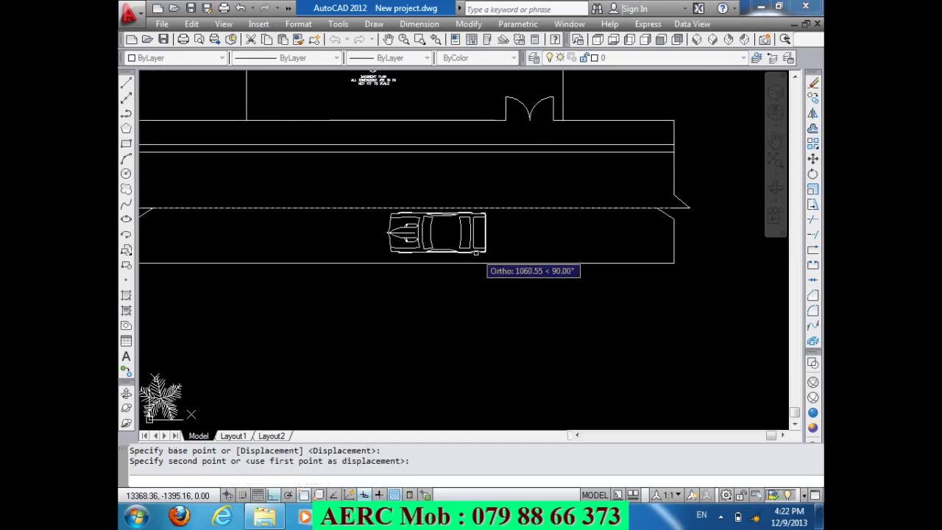
scroll(478, 284, down, 2)
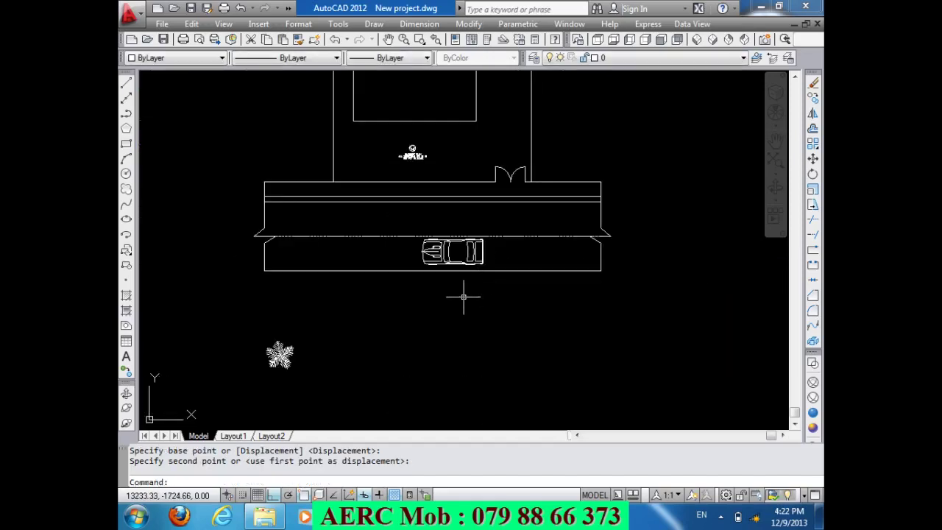
text(CO)
- Copy the car twice to the right along the road
key(Return)
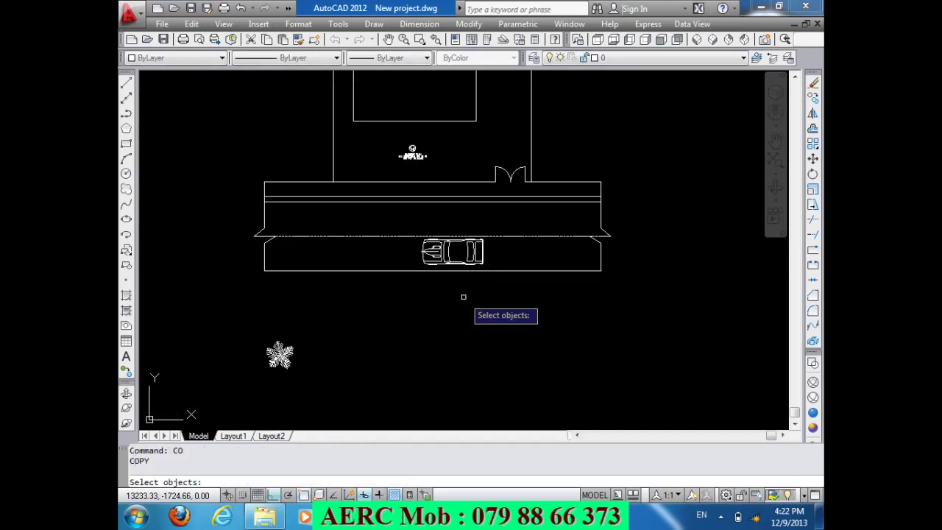
click(478, 256)
click(473, 269)
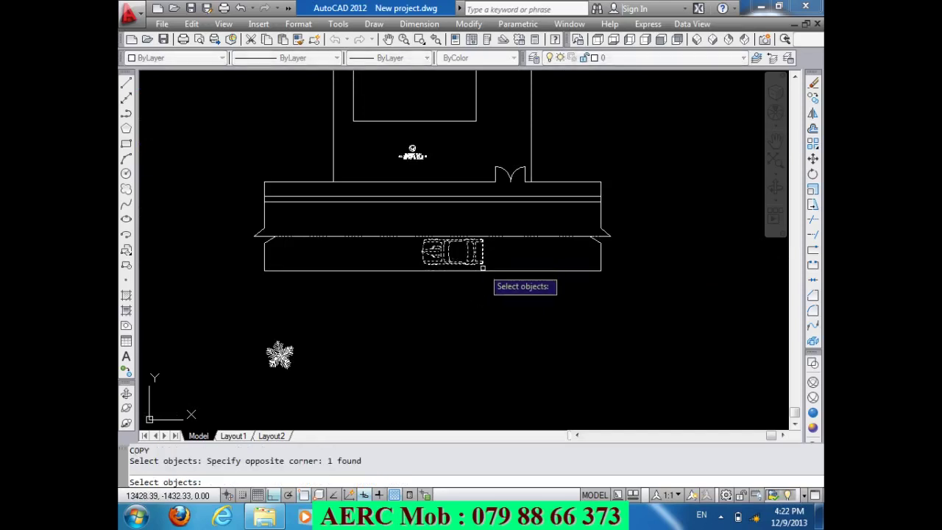
key(Return)
click(482, 269)
click(703, 315)
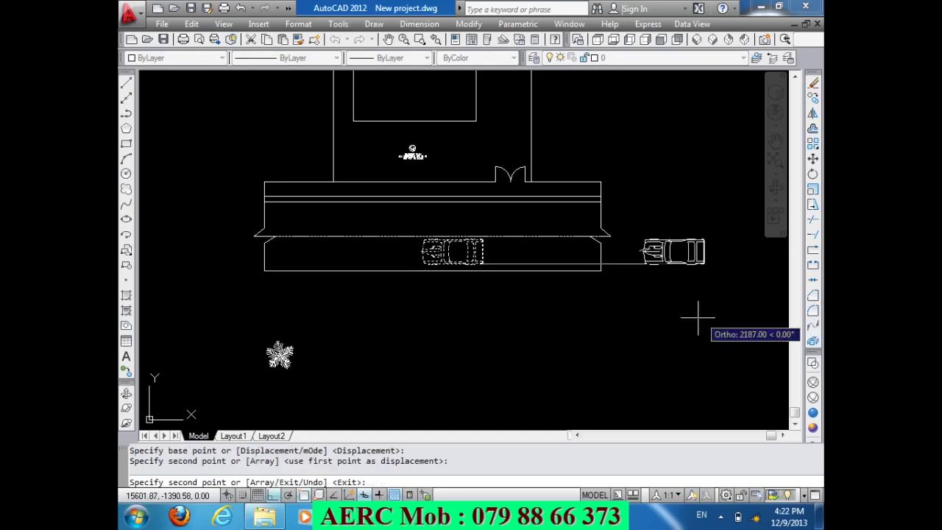
click(599, 339)
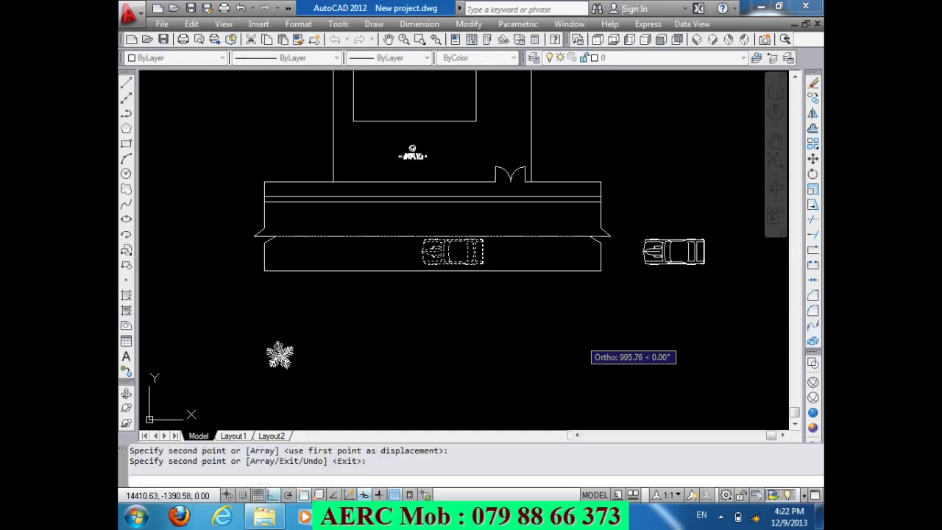
key(Return)
text(RO)
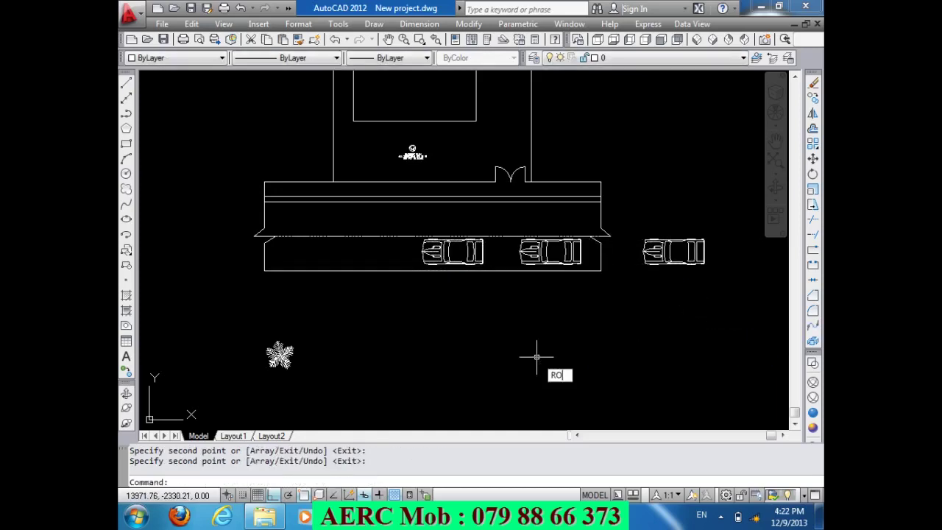
- Rotate the middle car 180° and bring up its vehicle type choices
key(Return)
scroll(578, 270, up, 3)
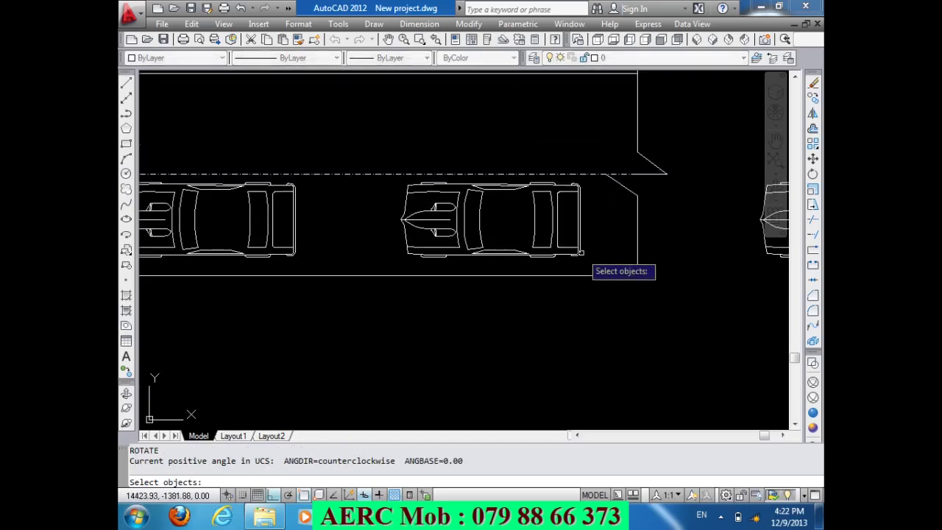
click(578, 252)
key(Return)
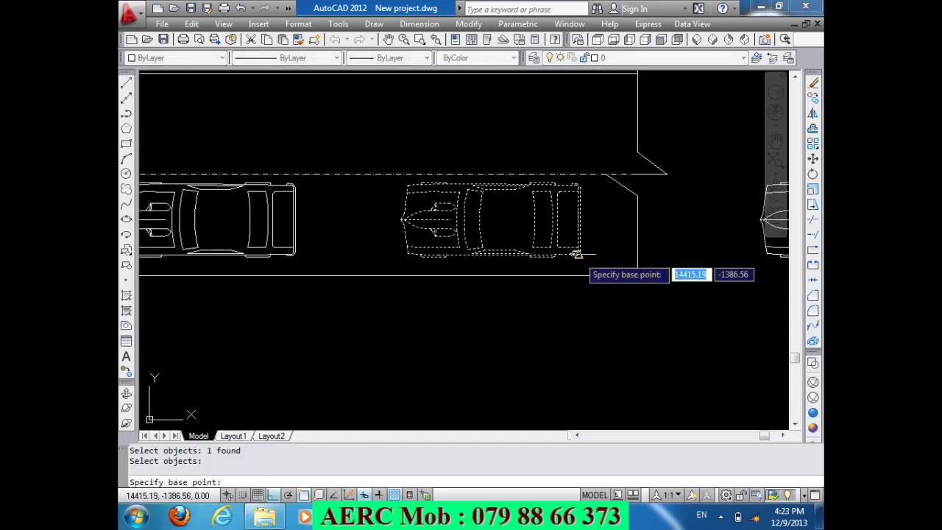
click(445, 255)
text(180)
key(Return)
scroll(375, 279, down, 2)
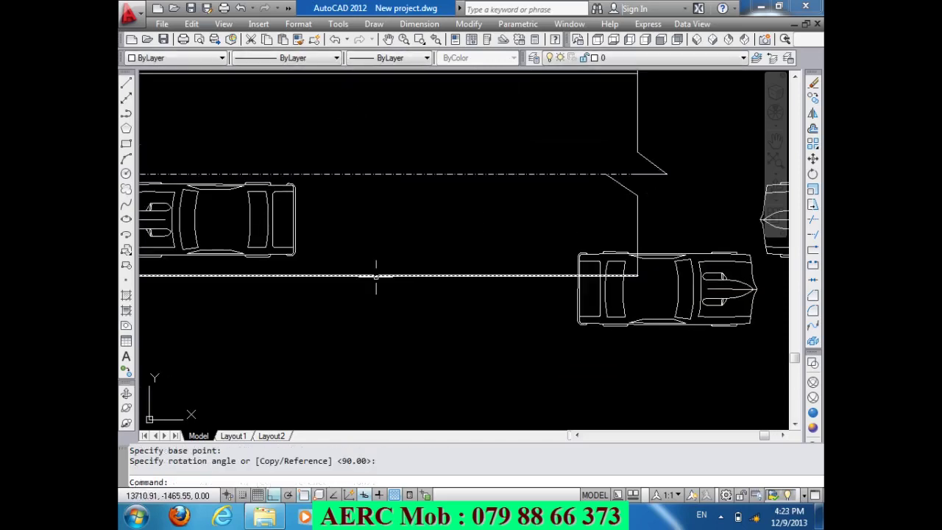
scroll(375, 280, down, 2)
click(512, 282)
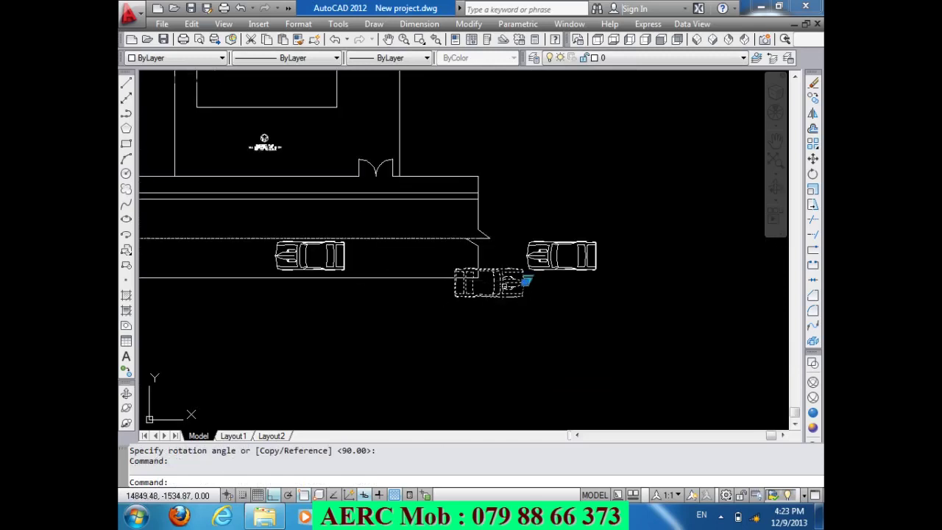
click(525, 281)
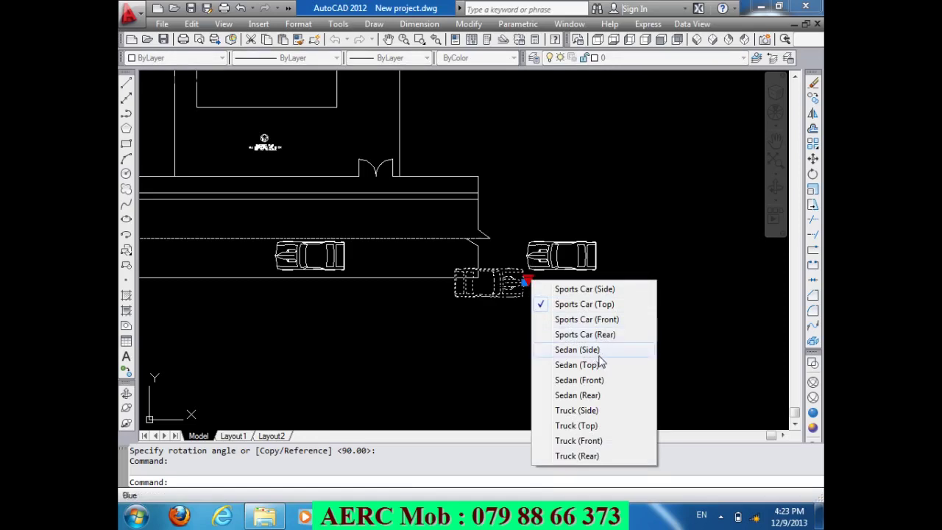
- Make the turned car a Sedan (Top) and park it at the lower strip's left end
click(599, 364)
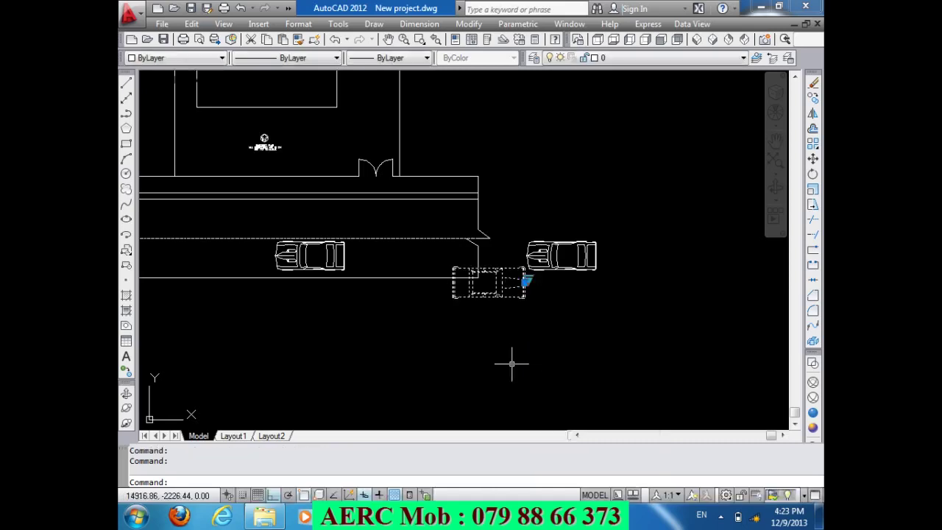
key(Escape)
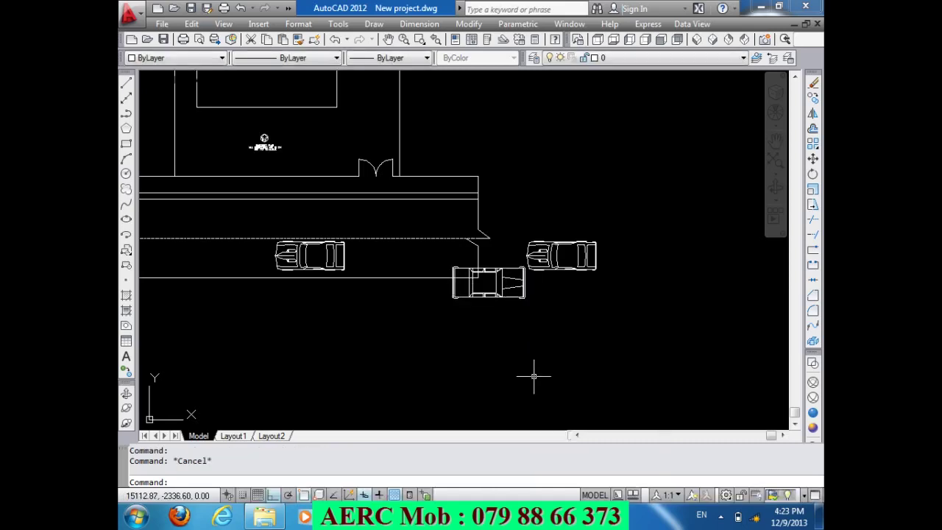
text(M)
key(Return)
click(524, 298)
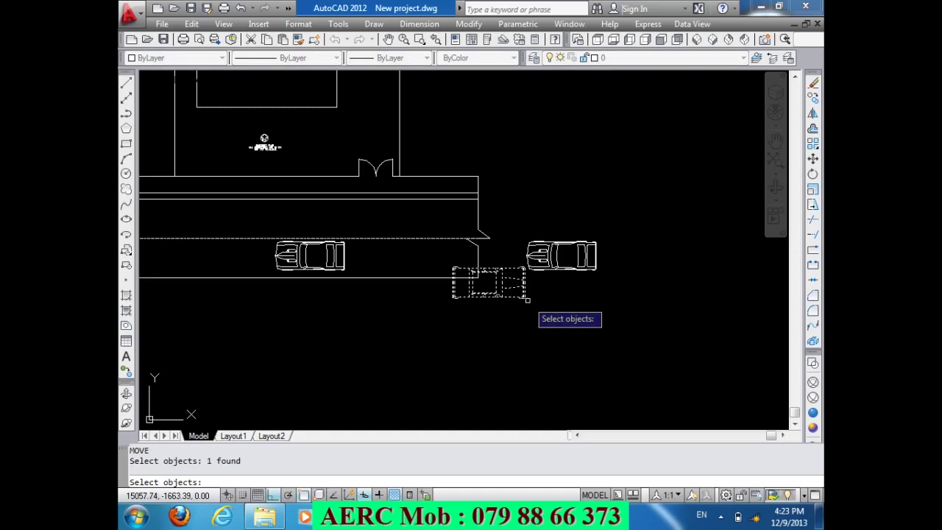
key(Return)
click(524, 297)
scroll(524, 298, down, 3)
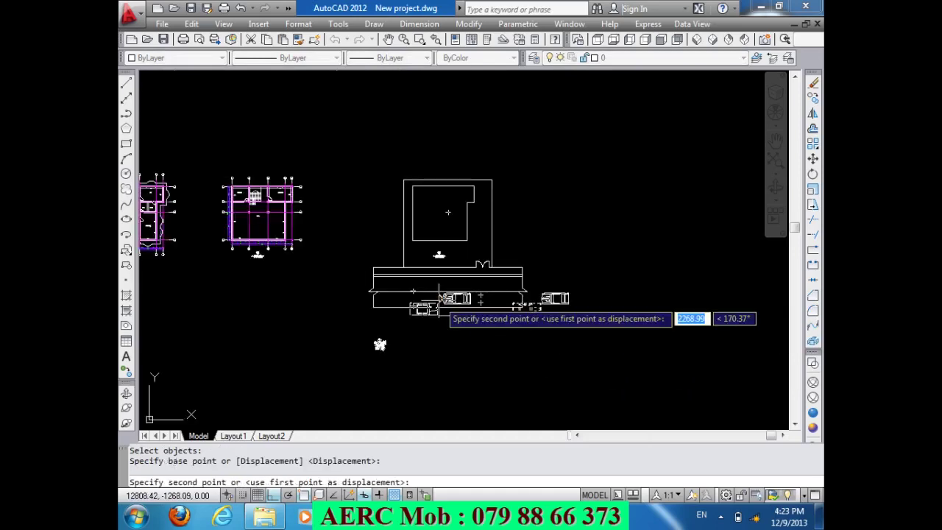
key(F8)
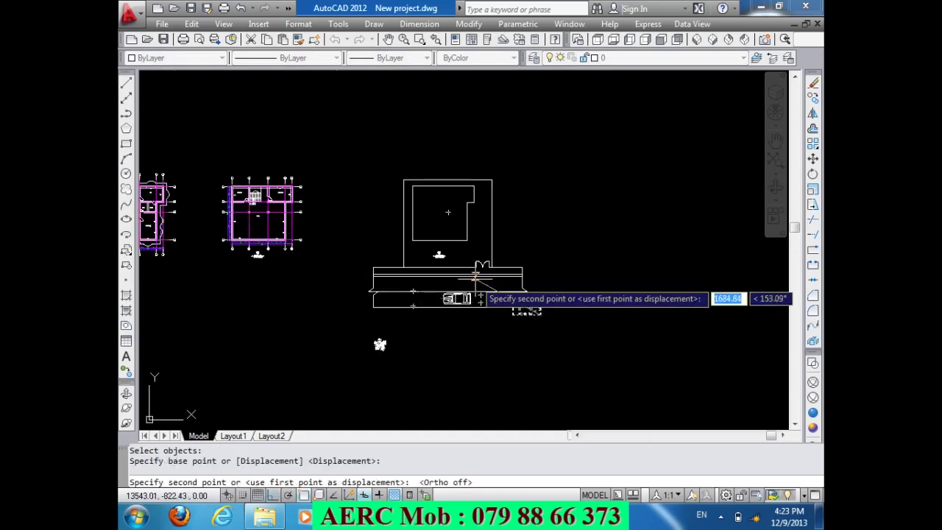
scroll(478, 276, up, 3)
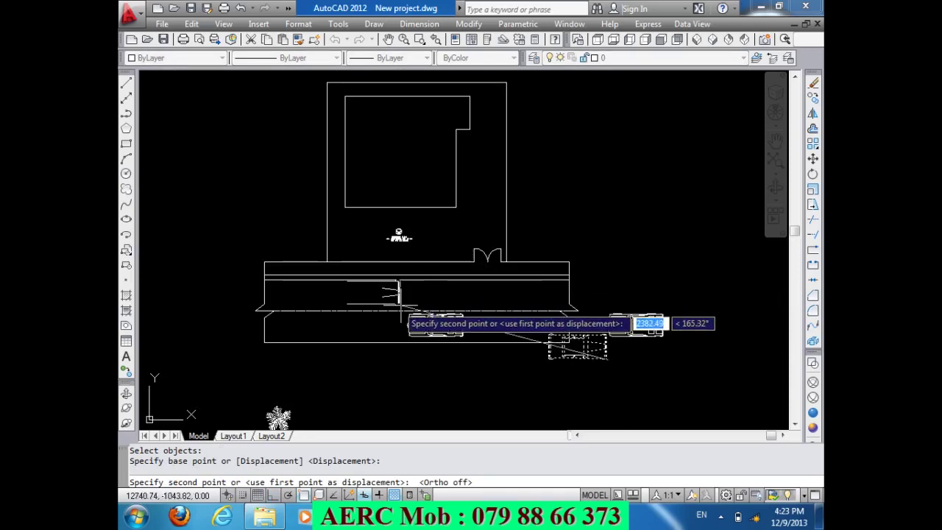
scroll(401, 321, up, 3)
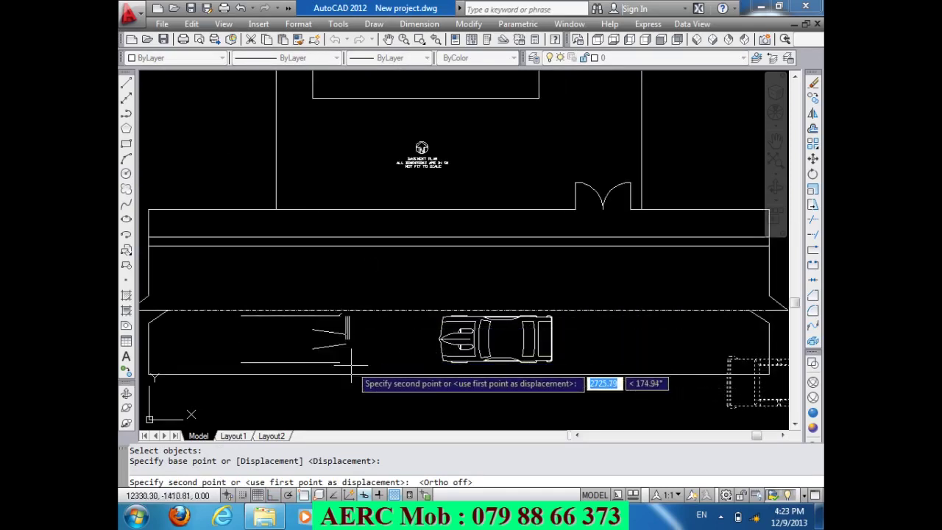
click(352, 364)
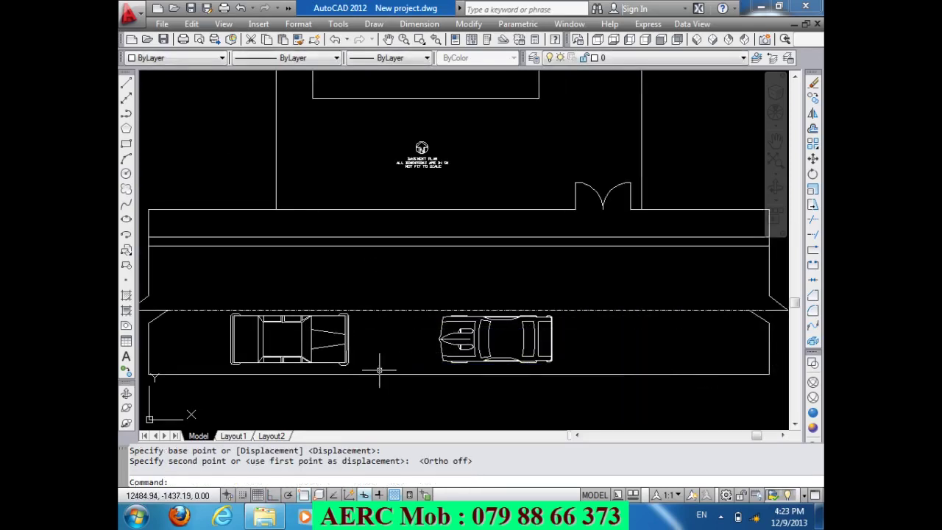
text(M)
- Move the middle car up into the road's upper lane
key(Return)
click(548, 346)
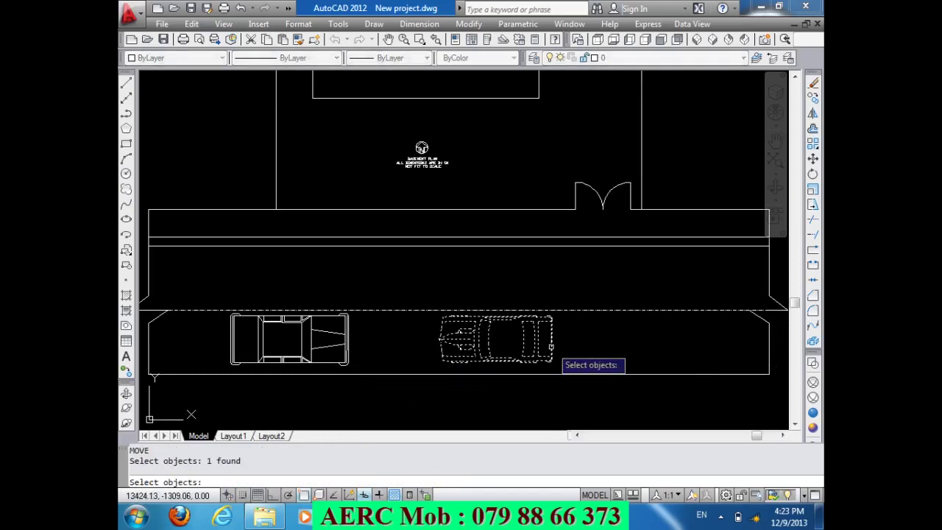
key(Return)
click(549, 342)
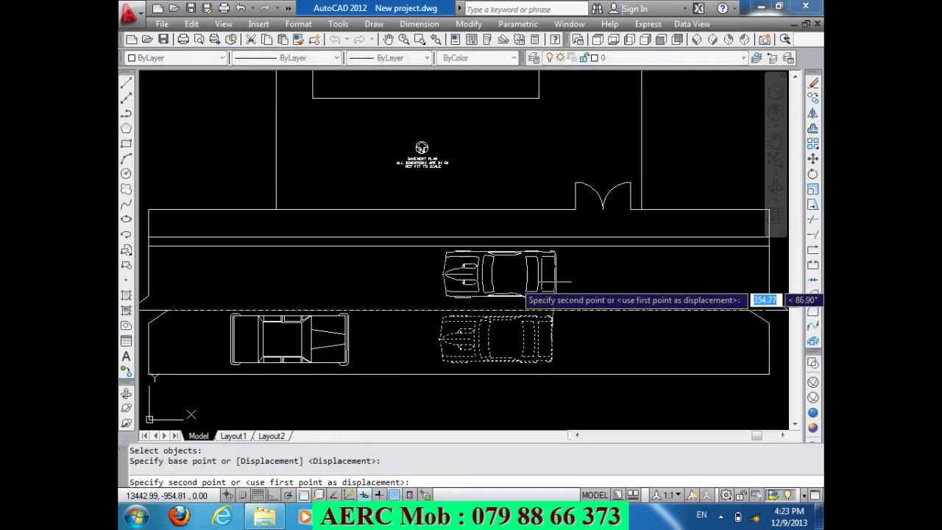
click(551, 282)
scroll(515, 298, down, 2)
scroll(506, 303, down, 2)
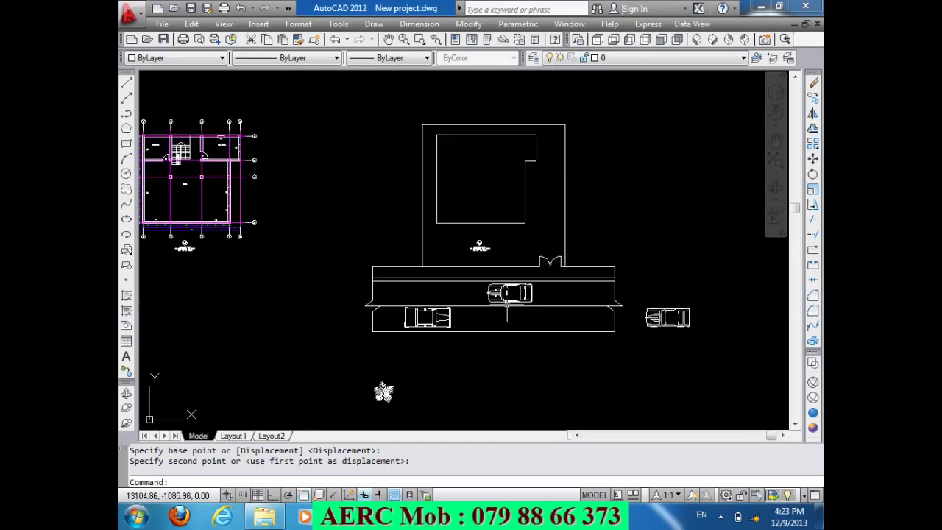
scroll(688, 335, up, 2)
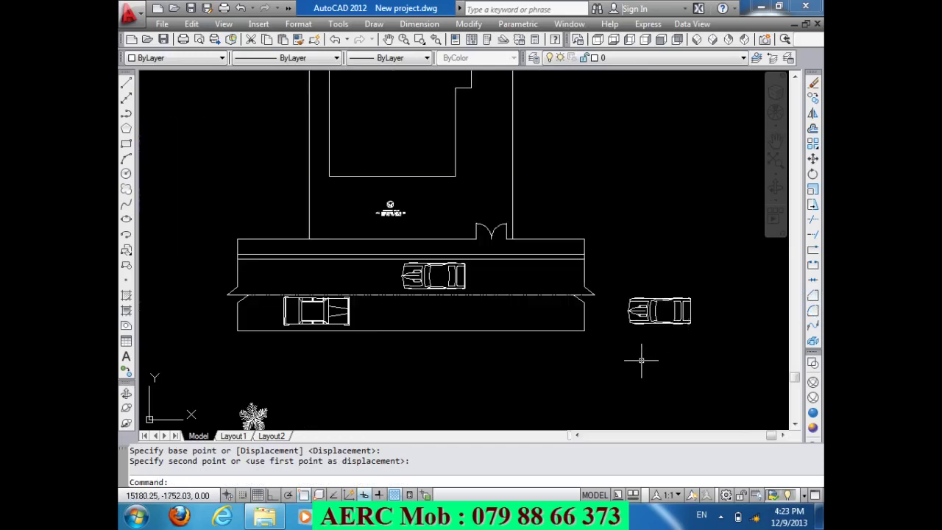
text(RO)
- Rotate the right-hand car 90°, then undo that rotation
key(Return)
click(657, 309)
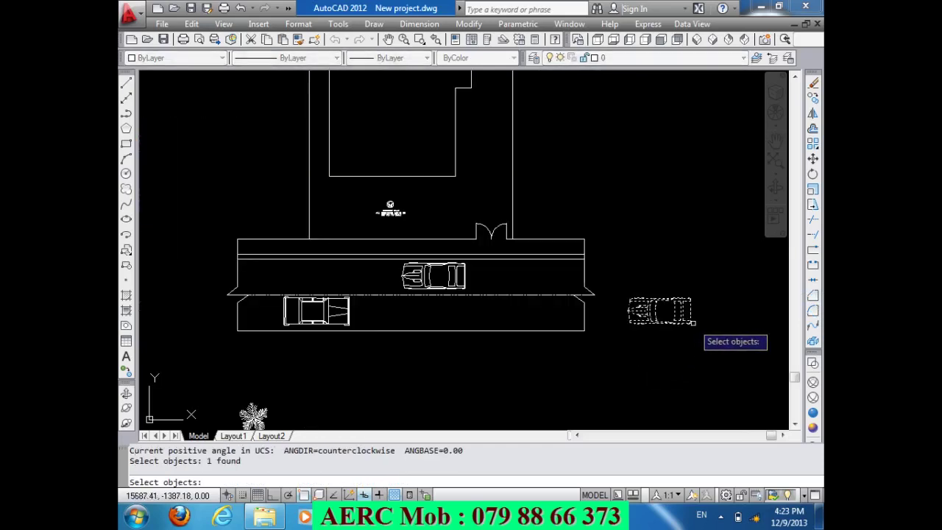
key(Return)
click(690, 324)
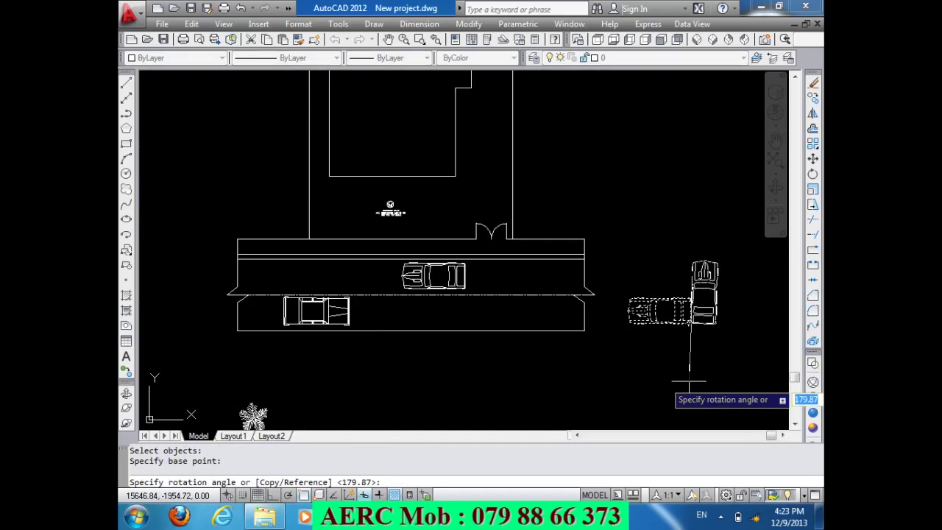
text(90)
key(Return)
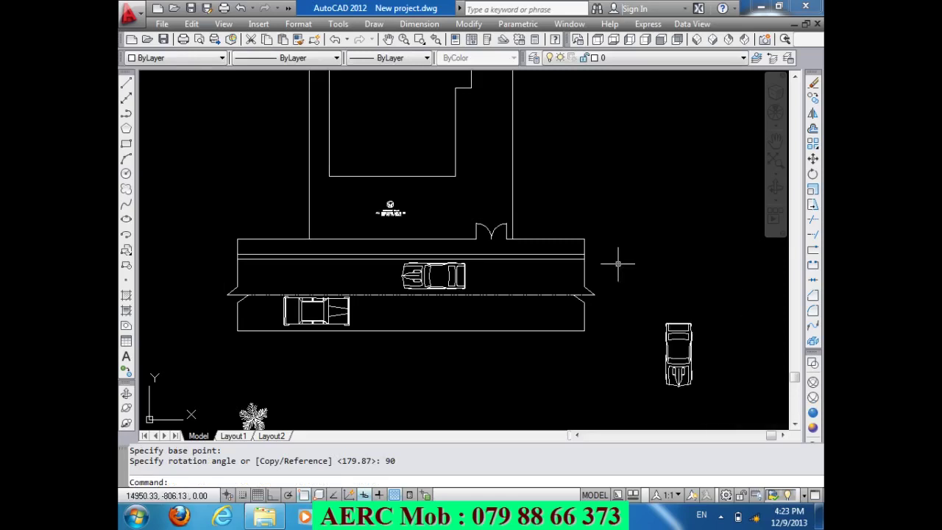
key(ctrl+z)
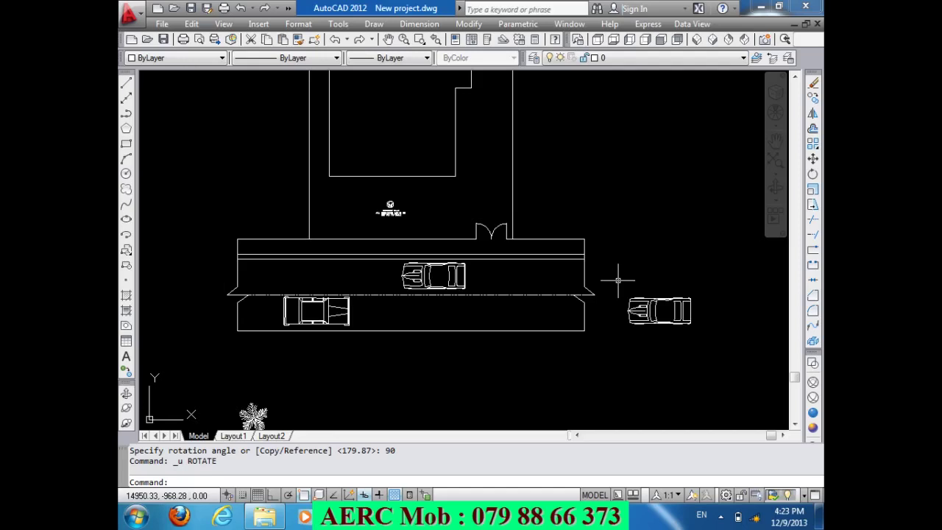
- With Ortho on, rotate the right-hand car 90° so it stands upright
key(F8)
text(R)
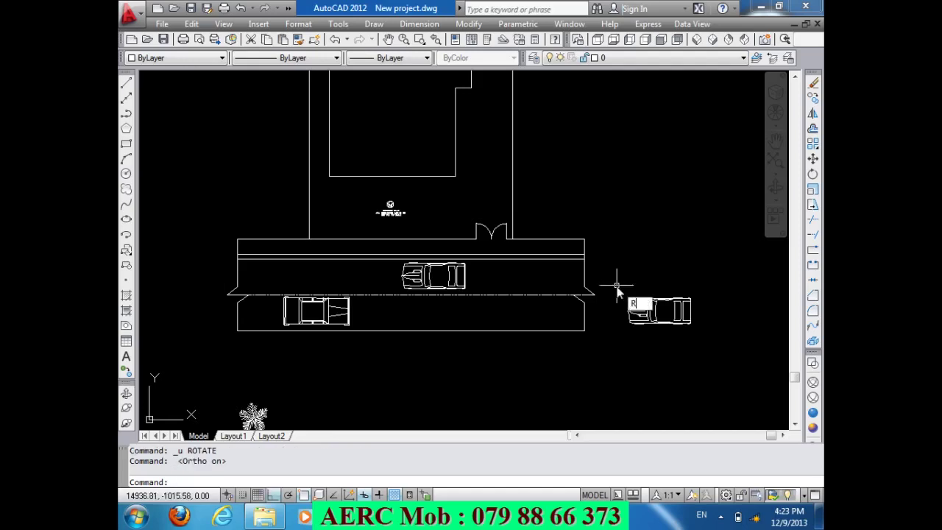
text(o)
key(Return)
click(690, 322)
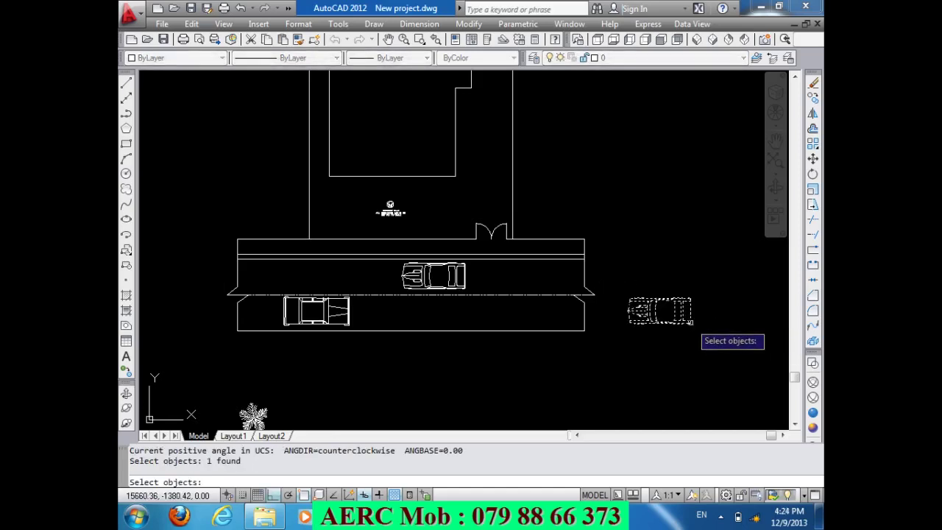
key(Return)
click(690, 322)
click(682, 384)
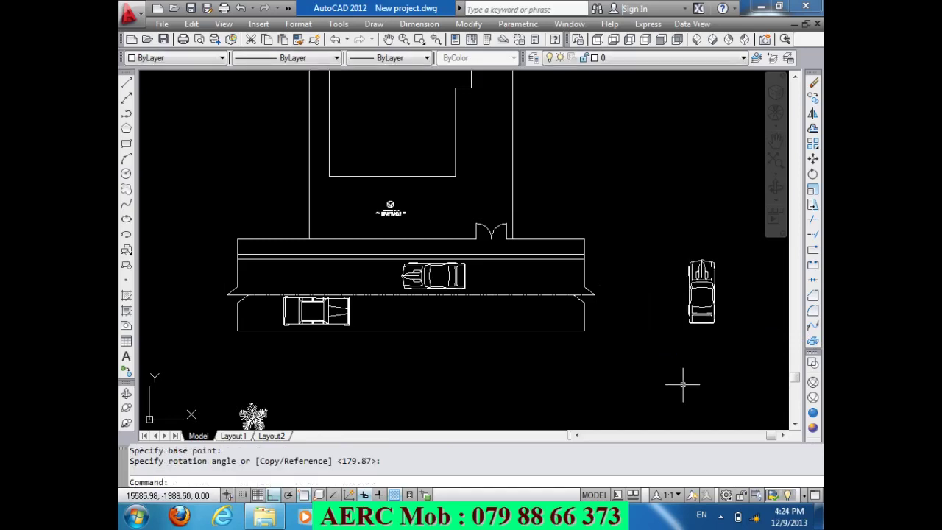
text(M)
- Move the upright car, Ortho off, into the driveway at the gate
key(Return)
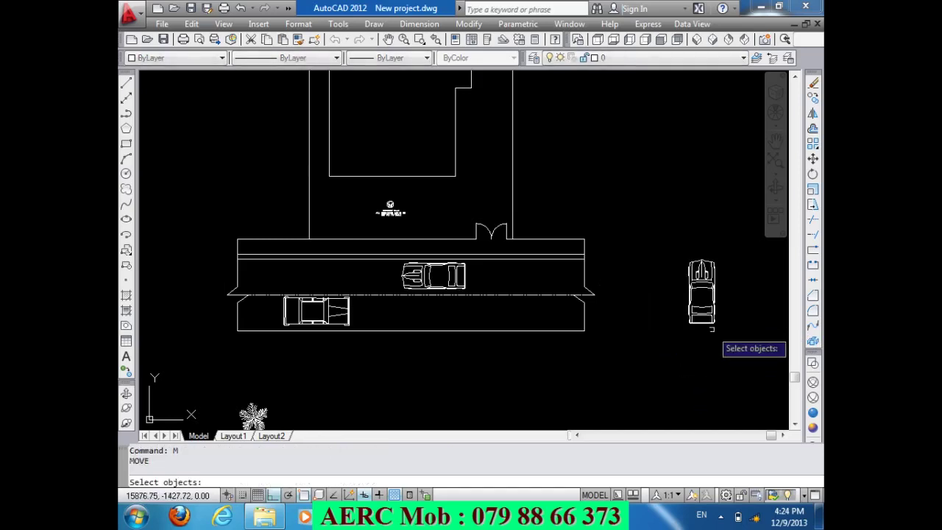
click(701, 294)
key(Return)
click(702, 324)
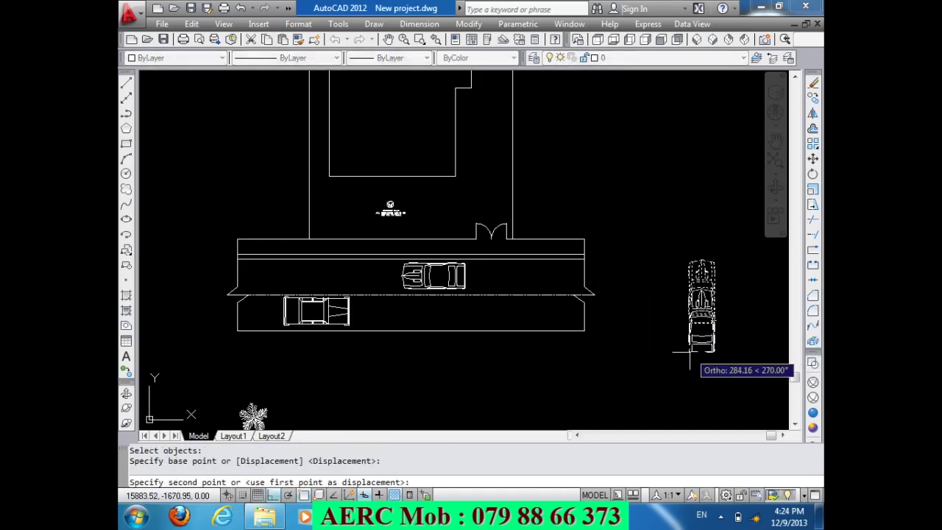
key(F8)
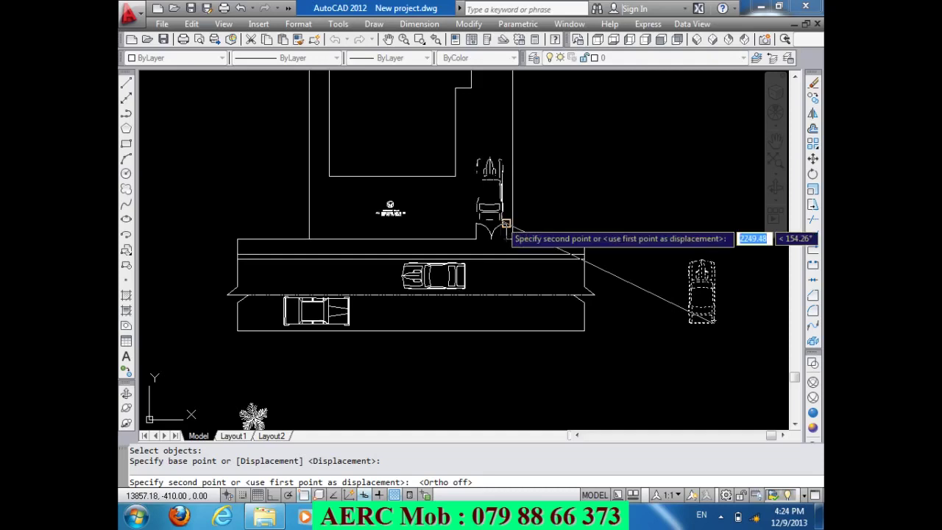
click(501, 220)
scroll(503, 220, up, 4)
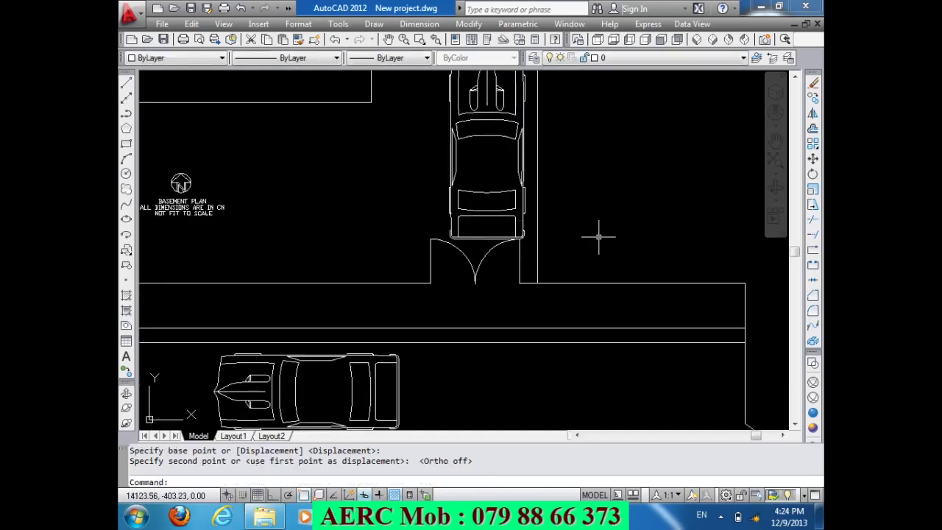
scroll(598, 236, down, 2)
scroll(624, 178, up, 4)
text(M)
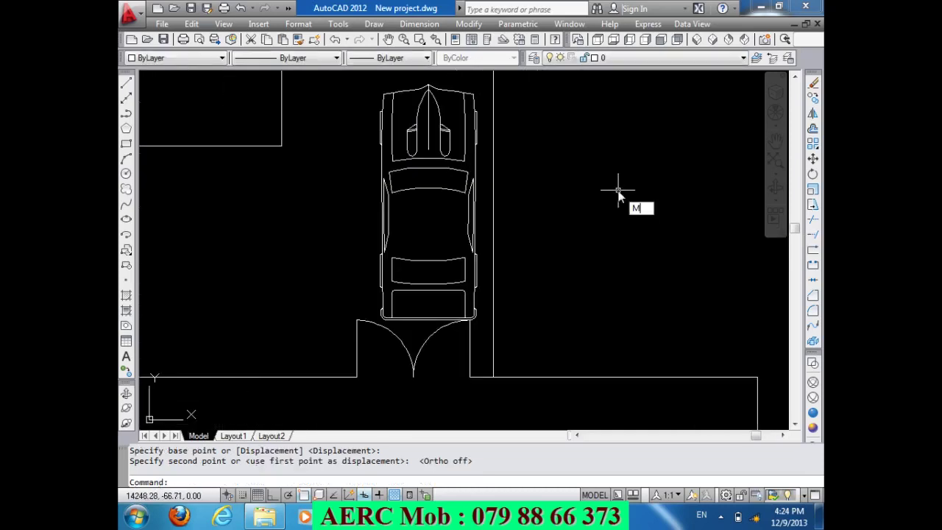
- Nudge the parked car into its final spot just above the gate opening
key(Return)
click(470, 219)
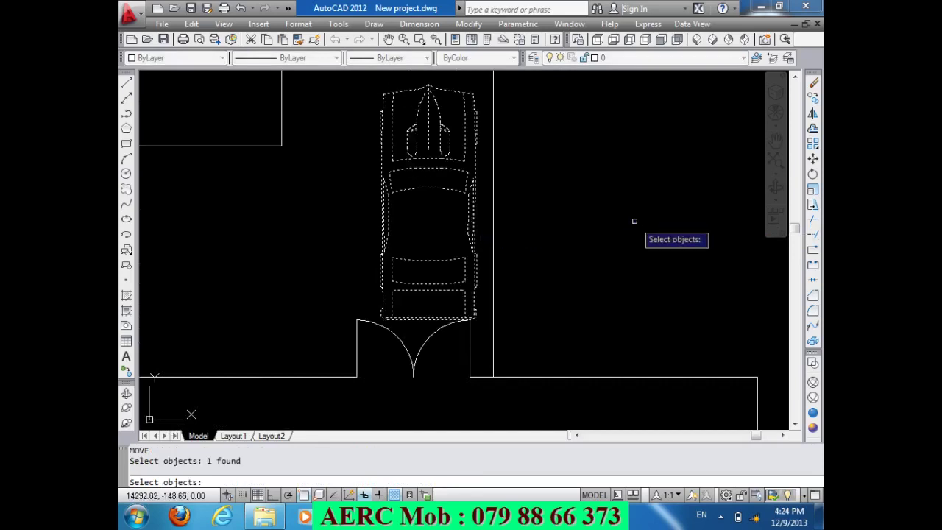
key(Return)
click(634, 220)
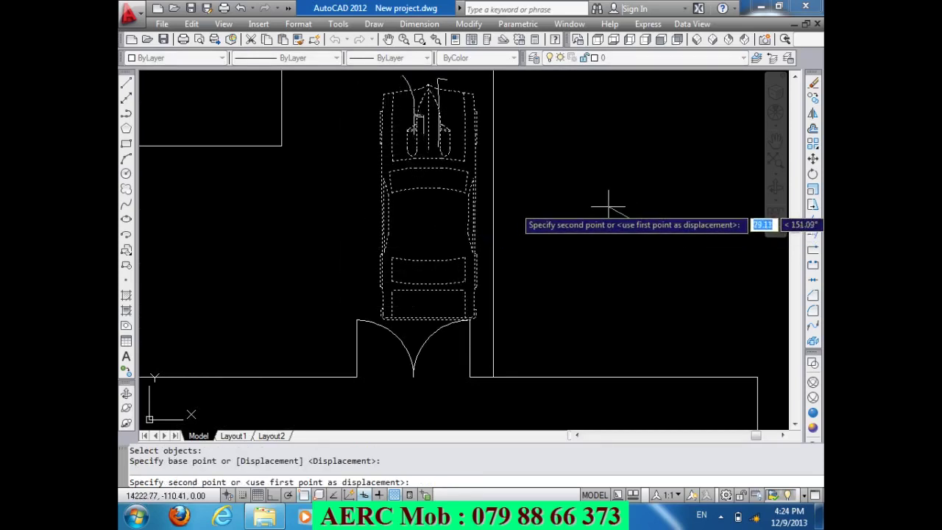
click(617, 206)
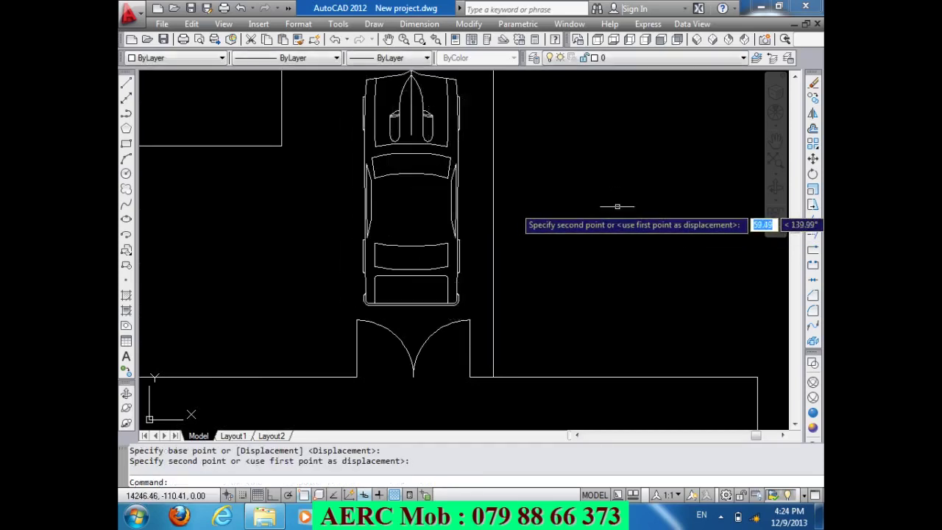
scroll(629, 217, down, 4)
scroll(637, 219, down, 2)
scroll(500, 214, down, 1)
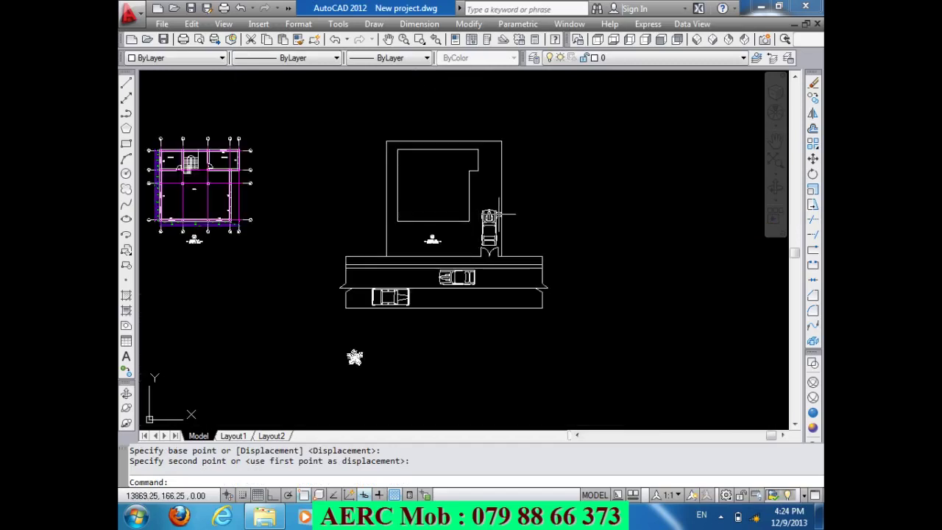
scroll(445, 247, up, 3)
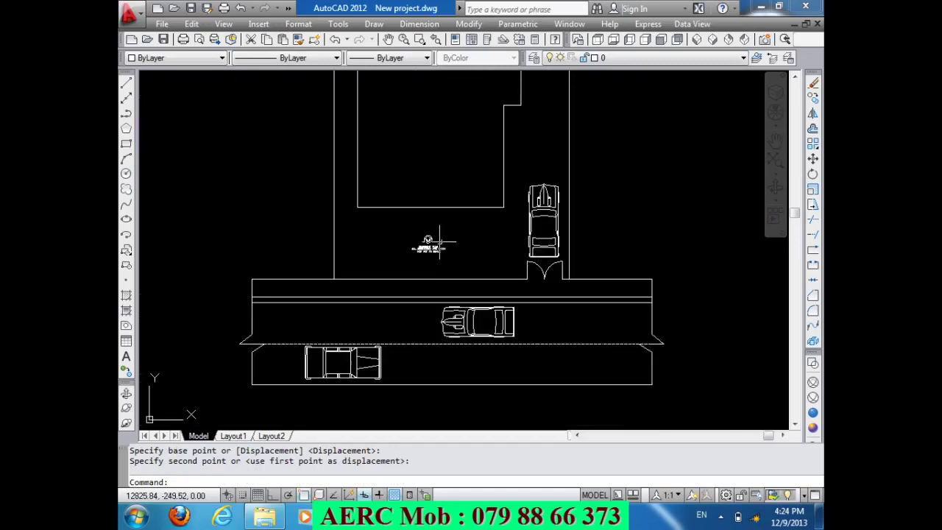
scroll(445, 248, down, 2)
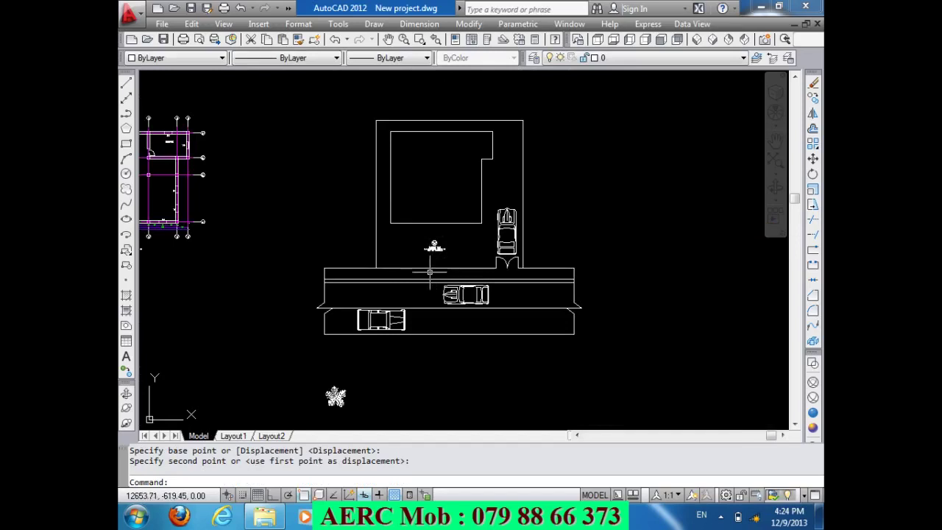
scroll(430, 272, up, 4)
scroll(380, 372, down, 5)
scroll(375, 370, up, 6)
text(SC)
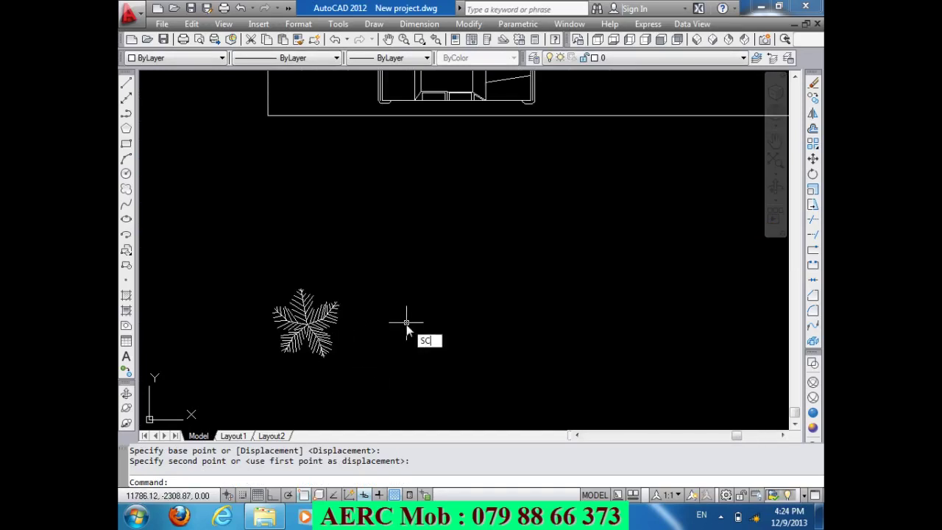
- Scale the tree down by a factor of 0.5
key(Return)
drag(415, 333, 302, 291)
key(Return)
click(353, 303)
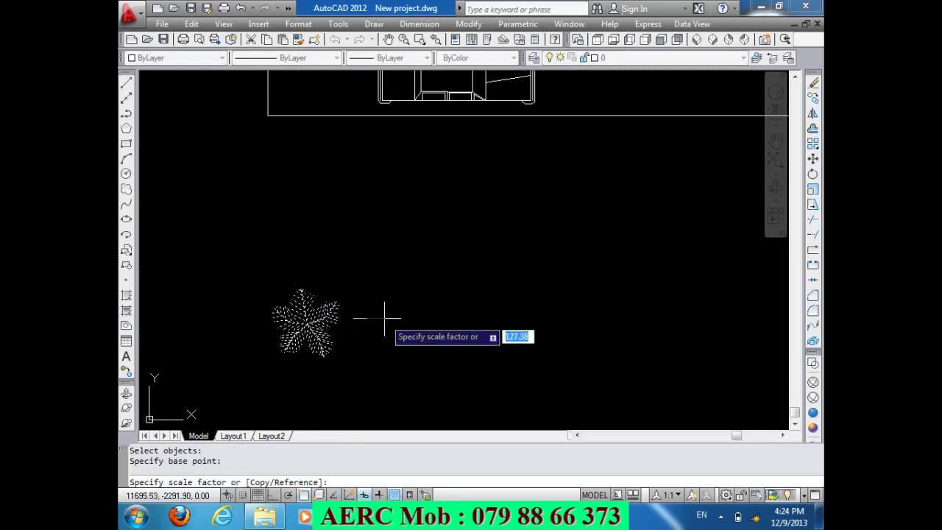
text(.5)
key(Return)
scroll(433, 314, down, 3)
scroll(400, 338, up, 1)
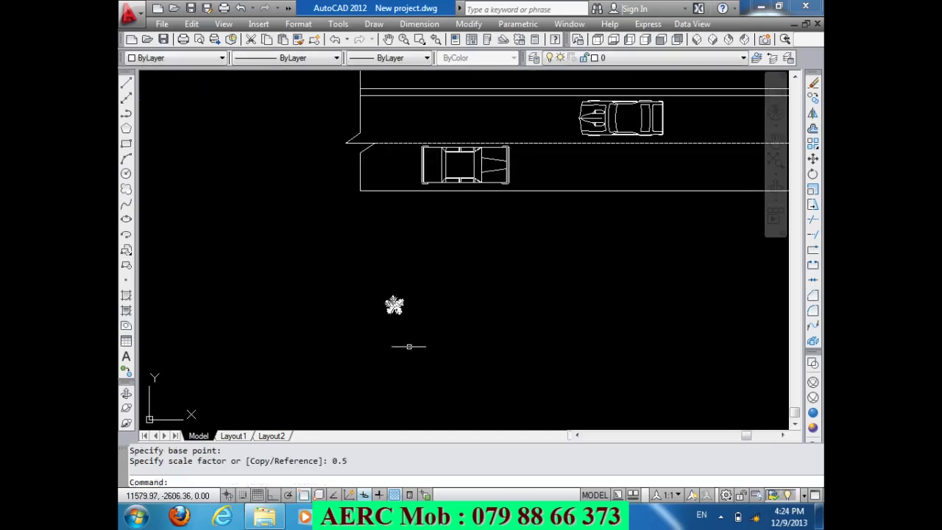
- Copy the tree to three spots along the plot's front boundary
text(Co)
key(Return)
click(406, 305)
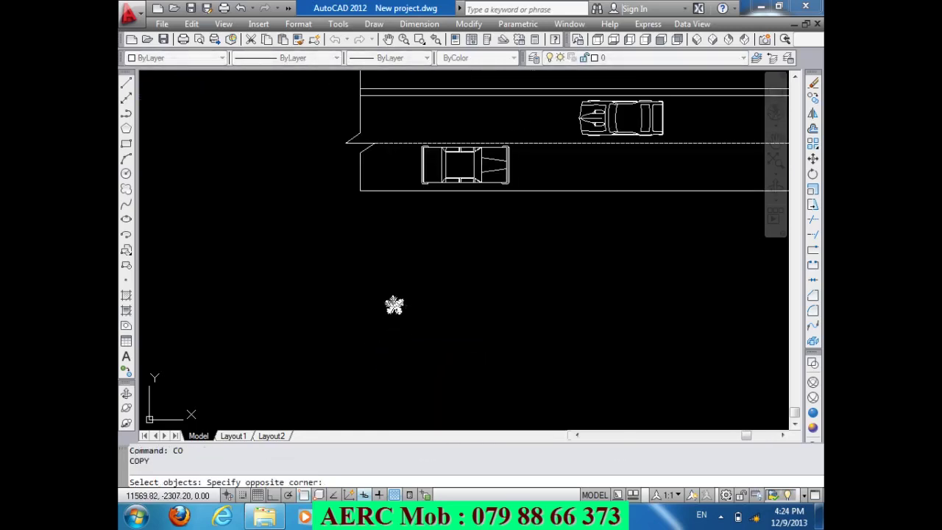
click(379, 300)
key(Return)
click(393, 306)
scroll(394, 316, down, 2)
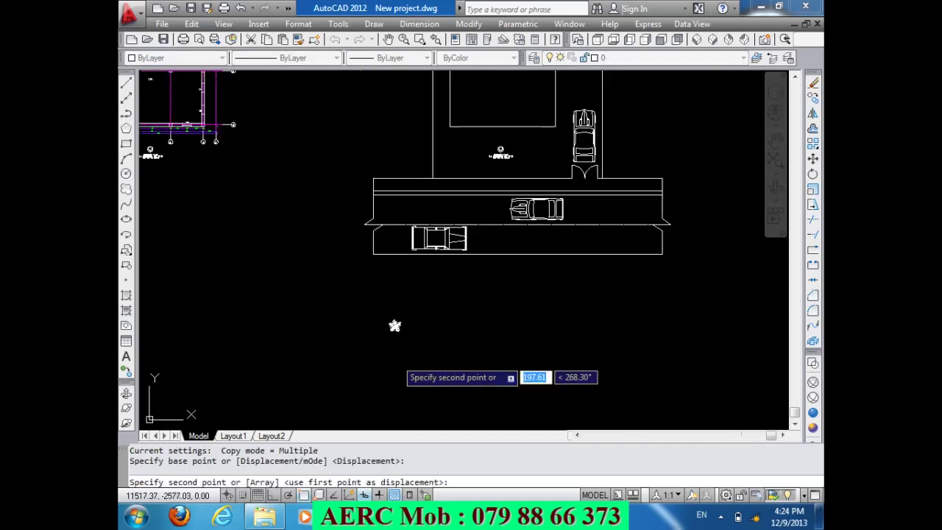
scroll(395, 335, down, 2)
scroll(426, 250, up, 5)
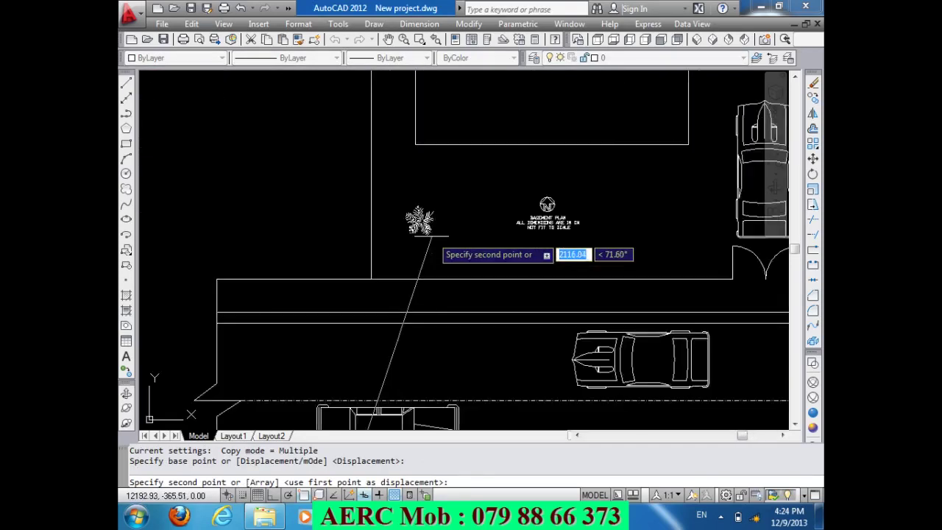
click(405, 278)
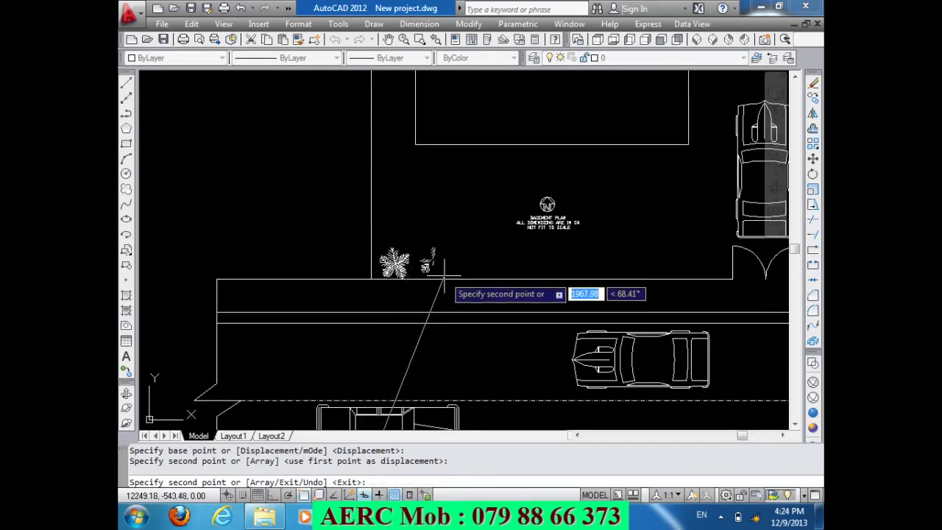
scroll(431, 281, up, 5)
click(425, 278)
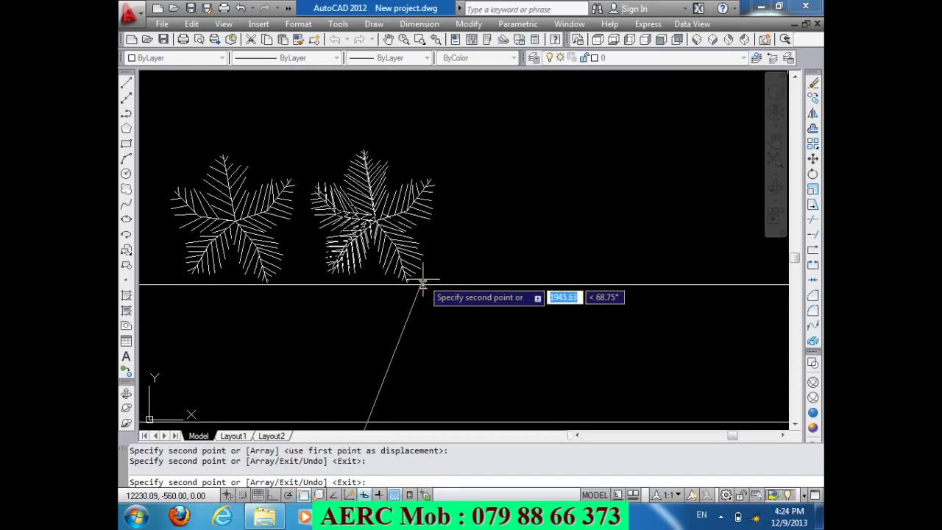
click(564, 276)
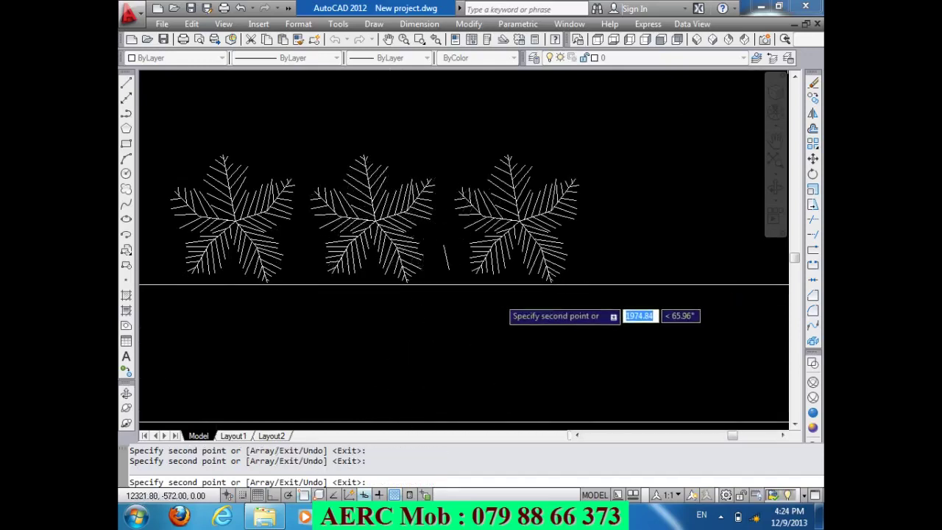
- Add one more tree copy at the end of the row
scroll(528, 298, down, 5)
scroll(528, 298, up, 5)
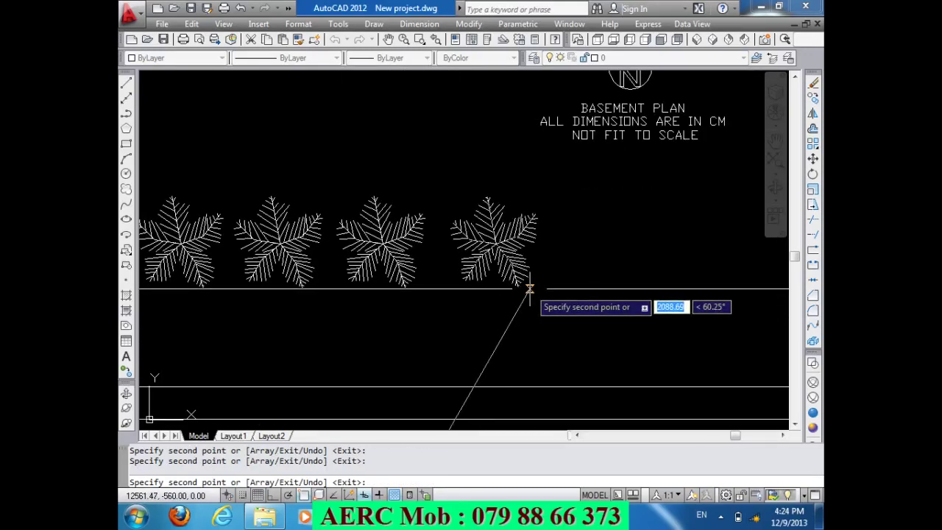
scroll(526, 288, down, 2)
scroll(547, 288, down, 1)
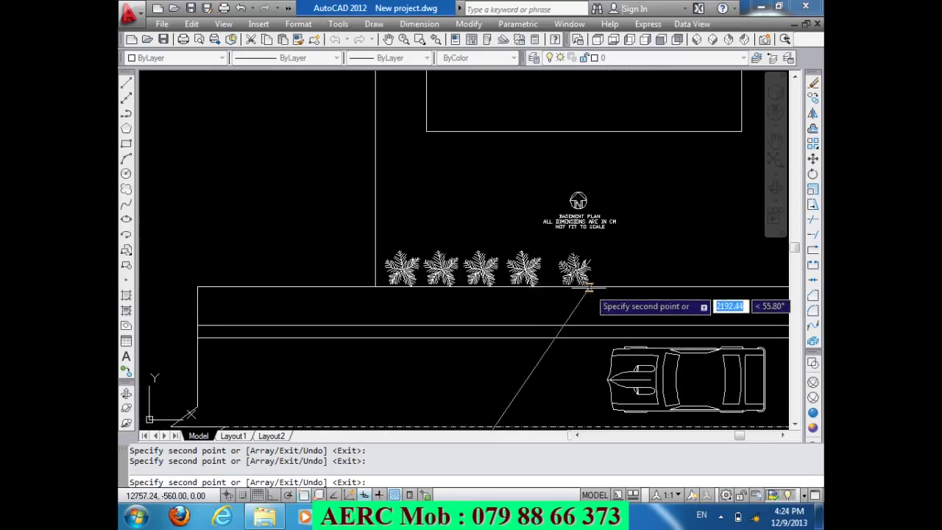
scroll(578, 280, up, 4)
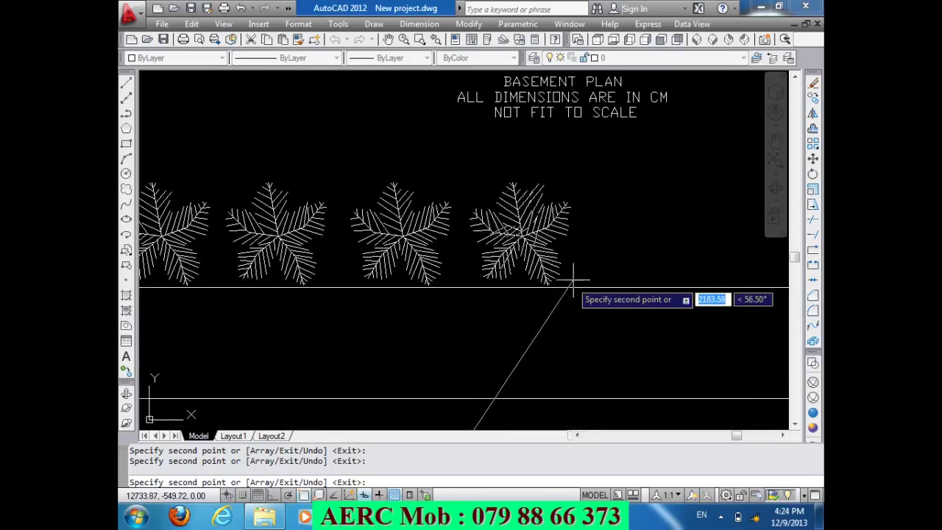
scroll(574, 280, down, 3)
scroll(611, 272, up, 4)
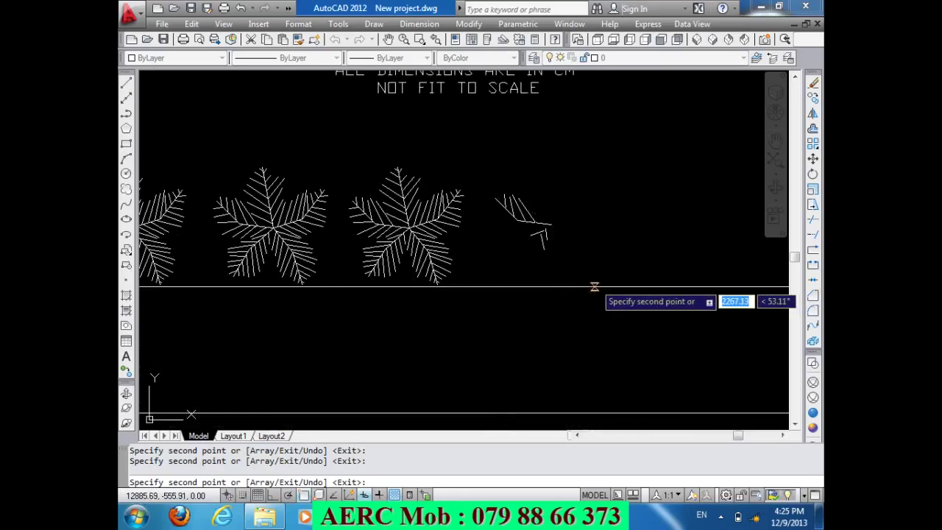
scroll(581, 291, down, 3)
scroll(581, 301, up, 4)
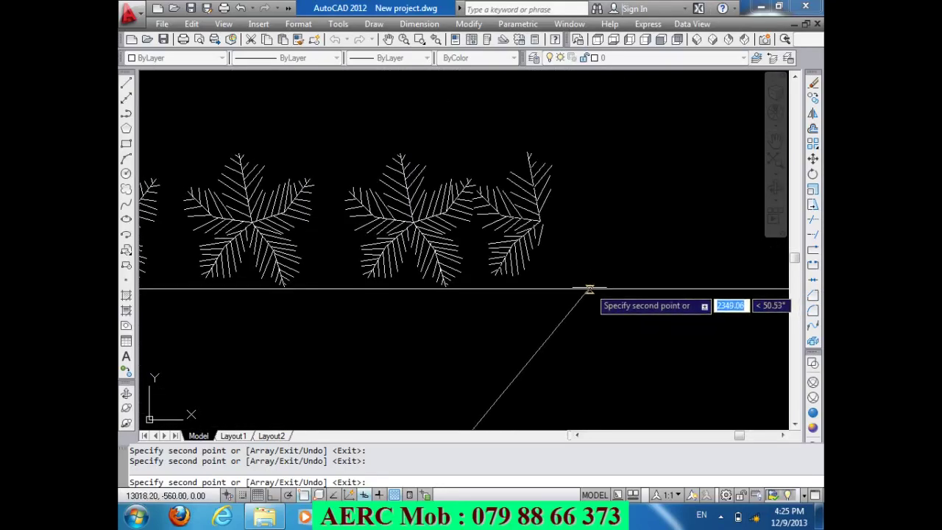
scroll(588, 291, down, 3)
scroll(588, 294, up, 3)
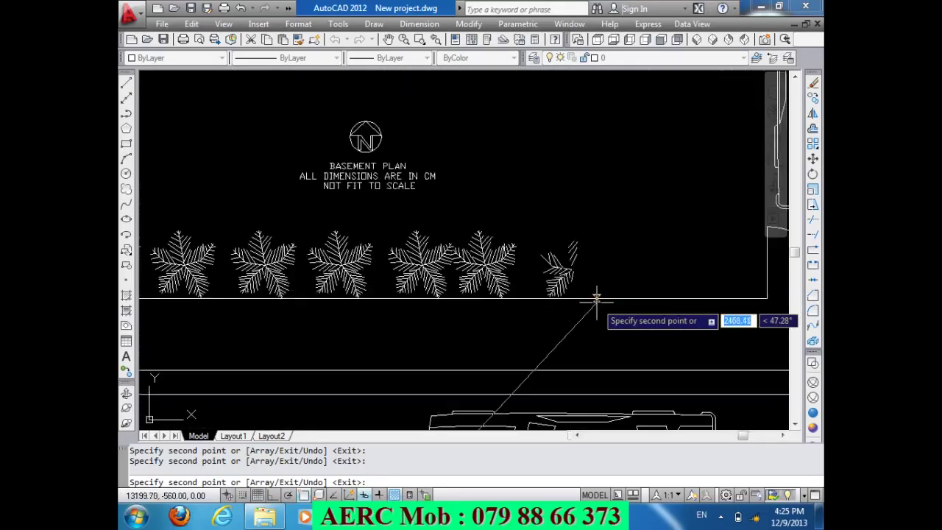
scroll(589, 297, up, 1)
scroll(593, 292, down, 3)
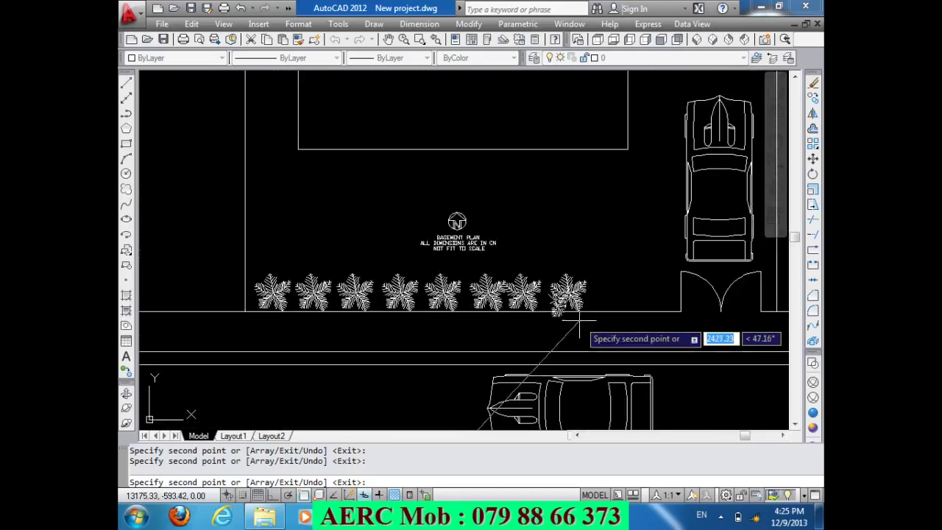
click(627, 312)
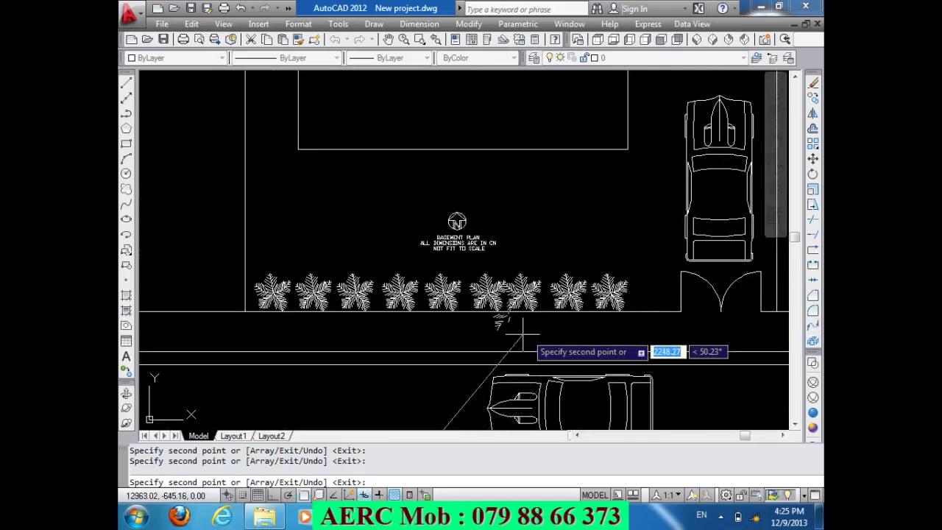
key(Return)
scroll(574, 320, down, 3)
- Copy the HALL label to a spot beside the site plan
scroll(458, 264, down, 3)
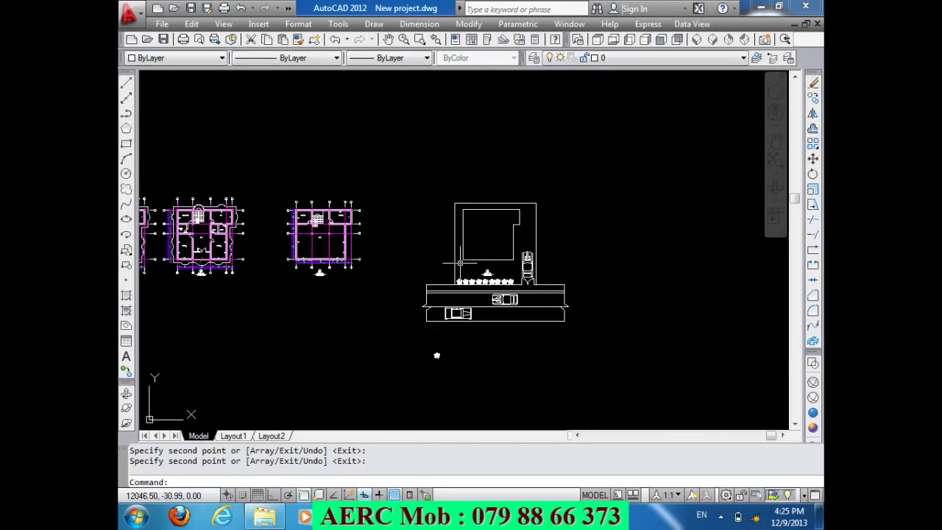
scroll(327, 236, up, 8)
scroll(354, 241, up, 1)
text(c)
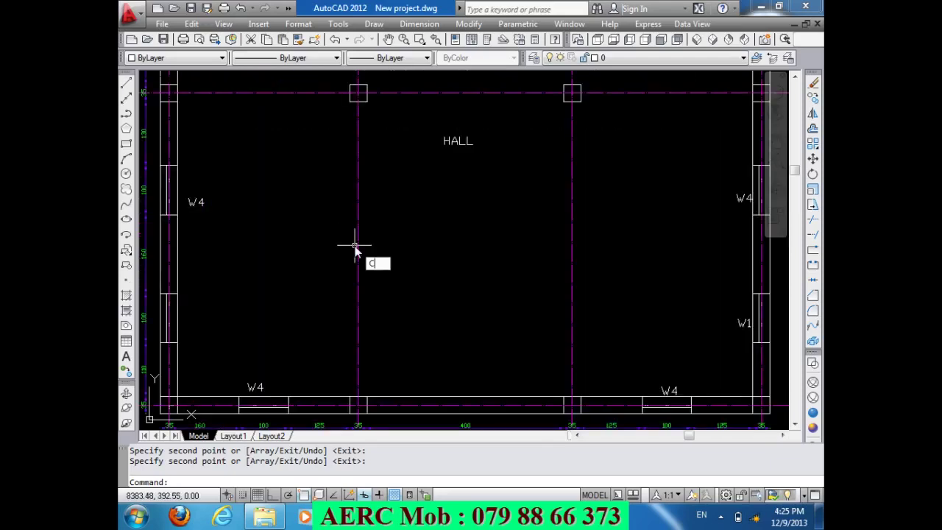
text(o)
key(Return)
click(451, 155)
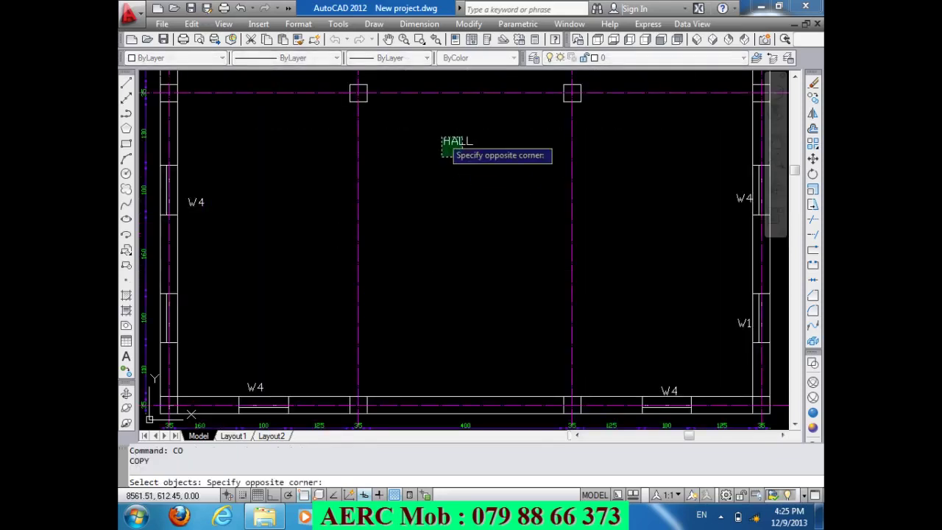
click(441, 139)
key(Return)
click(439, 147)
scroll(439, 147, down, 5)
scroll(444, 168, down, 2)
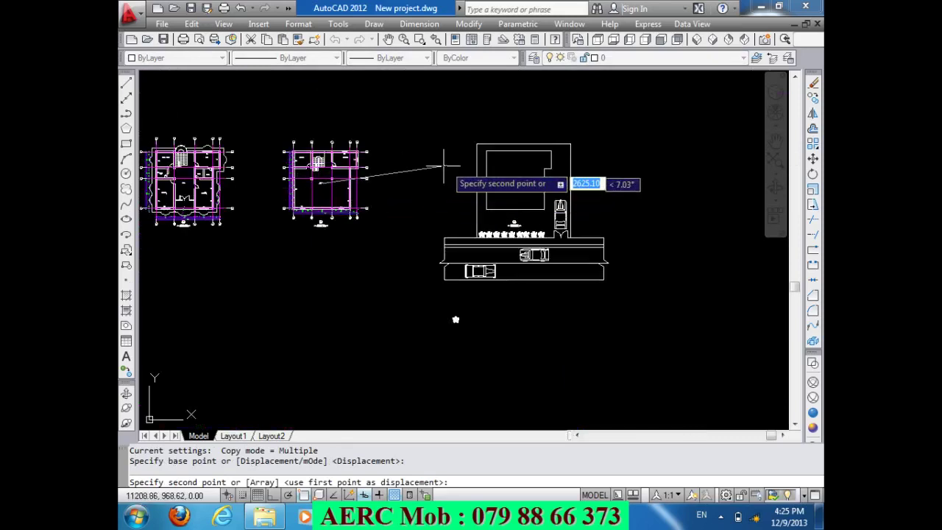
scroll(443, 168, up, 6)
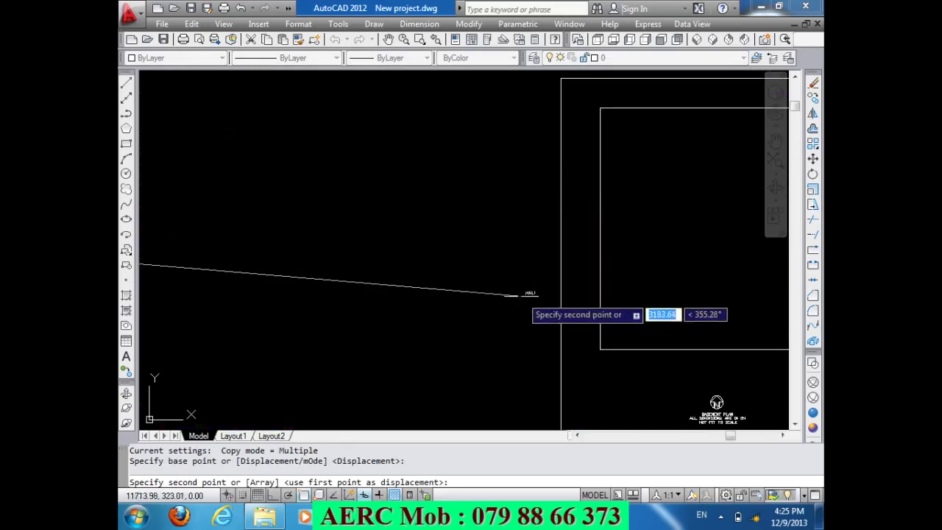
click(511, 295)
- Place two more HALL label copies near the plot
scroll(466, 341, down, 5)
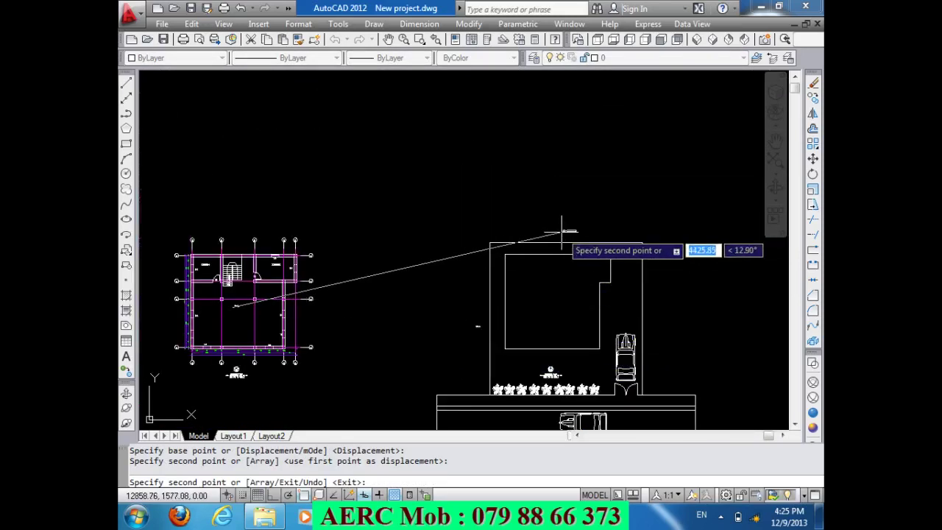
click(562, 230)
click(656, 309)
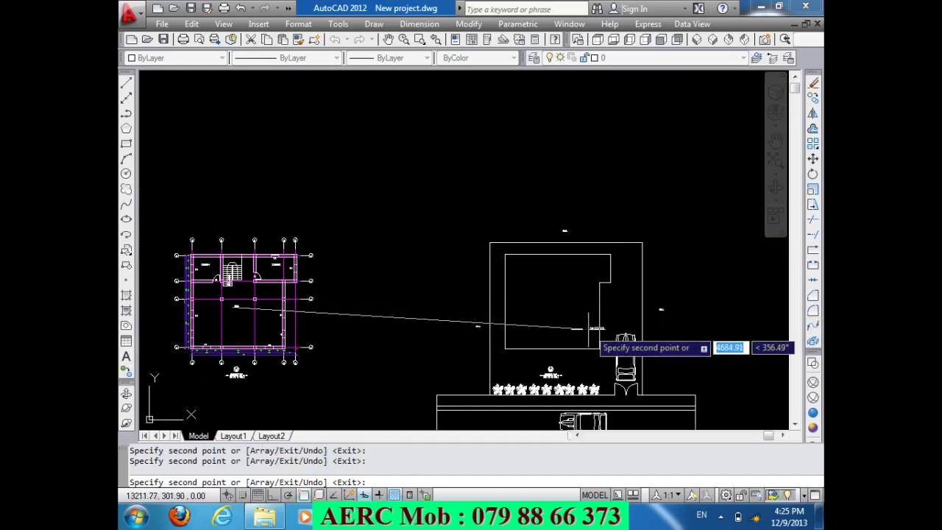
scroll(577, 286, down, 3)
scroll(580, 289, up, 3)
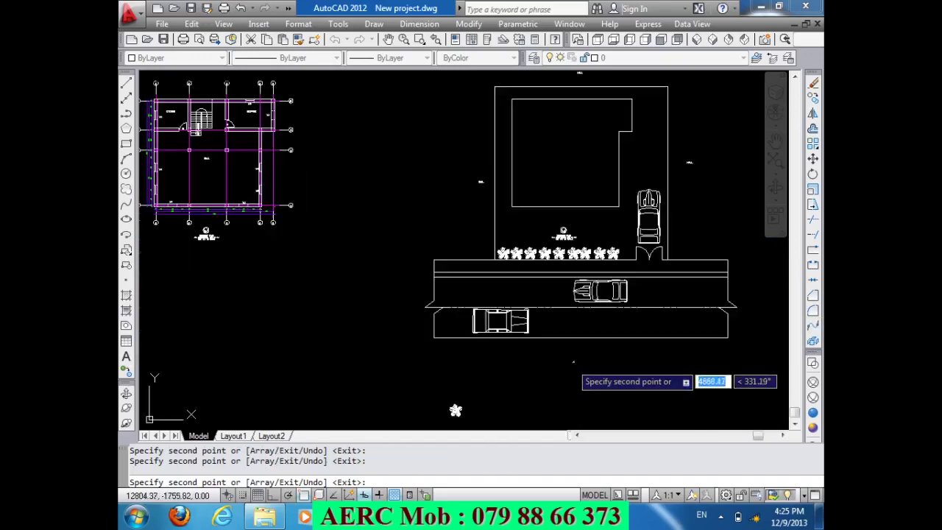
scroll(573, 361, up, 2)
key(Return)
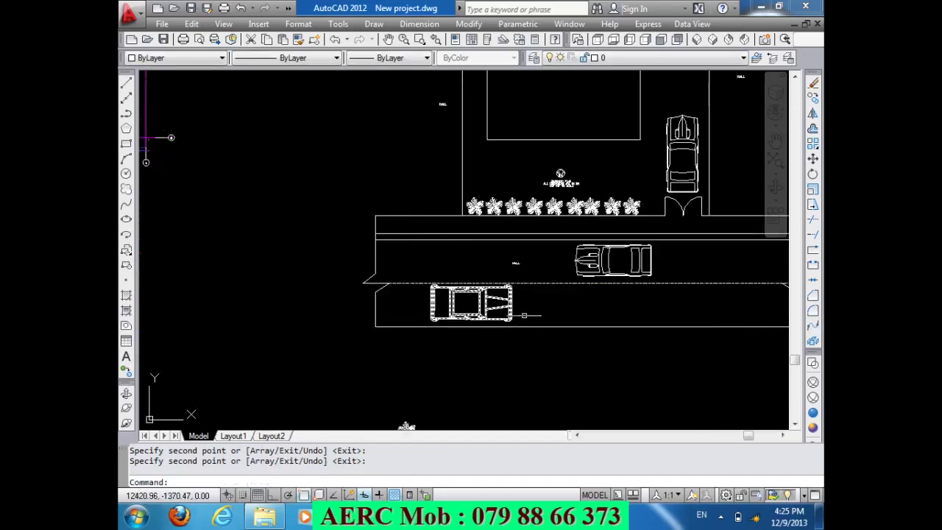
scroll(543, 330, down, 3)
scroll(504, 231, up, 5)
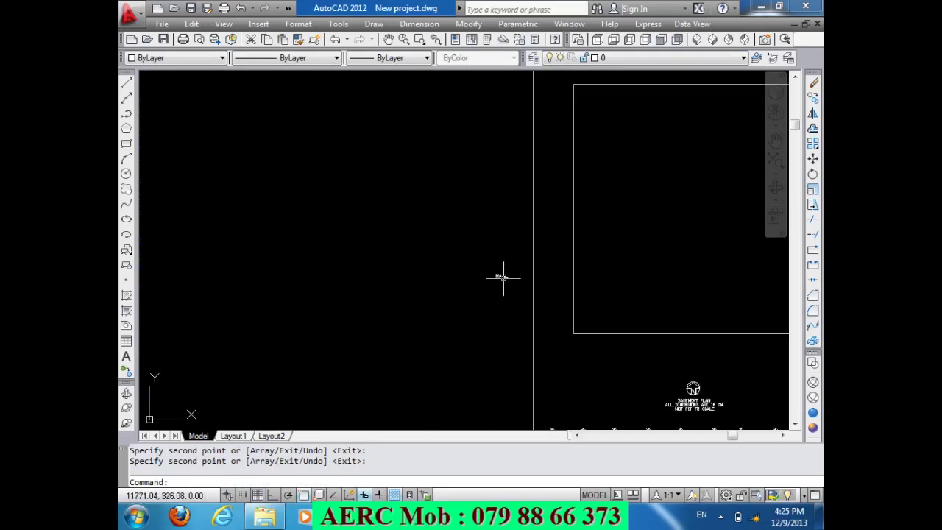
- Change the first copied HALL label to read CLOSED
double_click(503, 277)
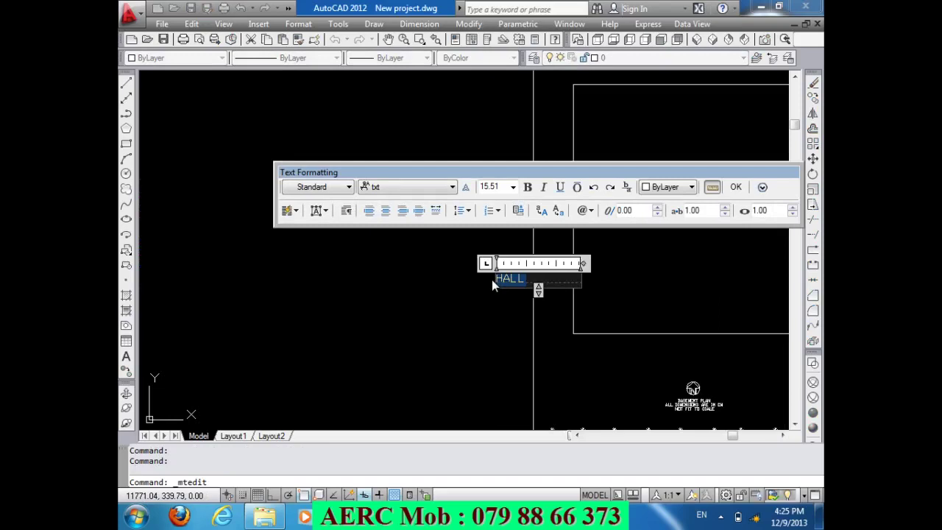
text(CLOSED)
click(433, 363)
scroll(462, 339, up, 1)
scroll(462, 340, up, 1)
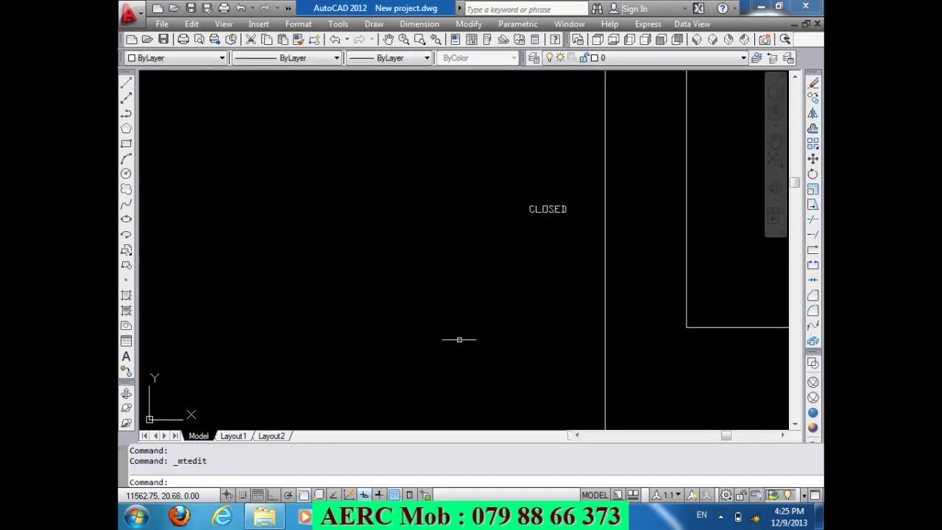
scroll(407, 336, down, 3)
scroll(408, 339, down, 3)
scroll(598, 302, up, 3)
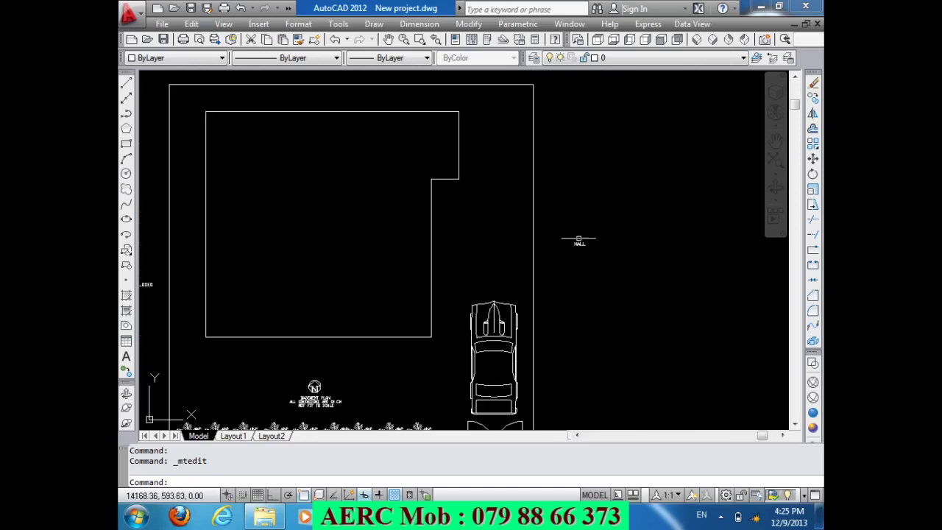
- Relabel the second HALL copy as CLOSED, fixing a typo
double_click(581, 243)
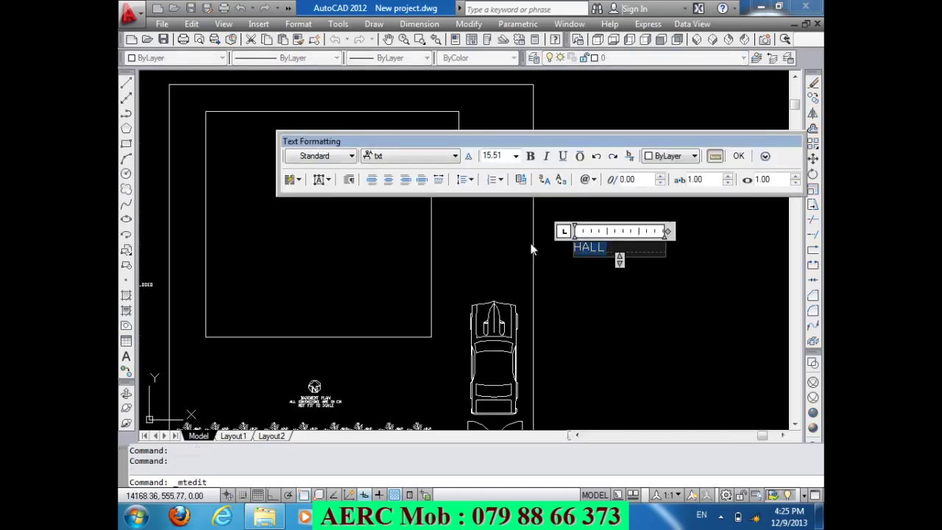
text(CLODE)
text(S)
key(BackSpace)
key(BackSpace)
key(BackSpace)
text(SED)
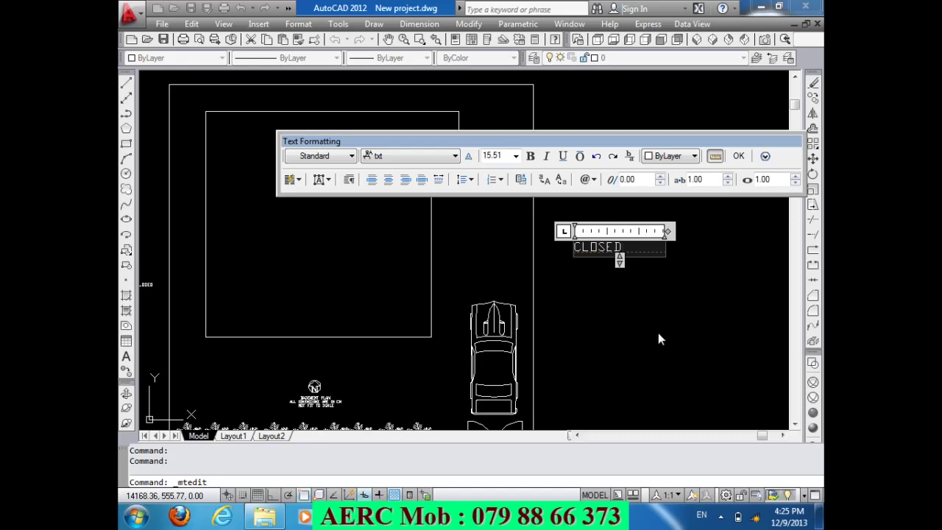
click(658, 332)
scroll(526, 337, down, 4)
scroll(457, 229, up, 3)
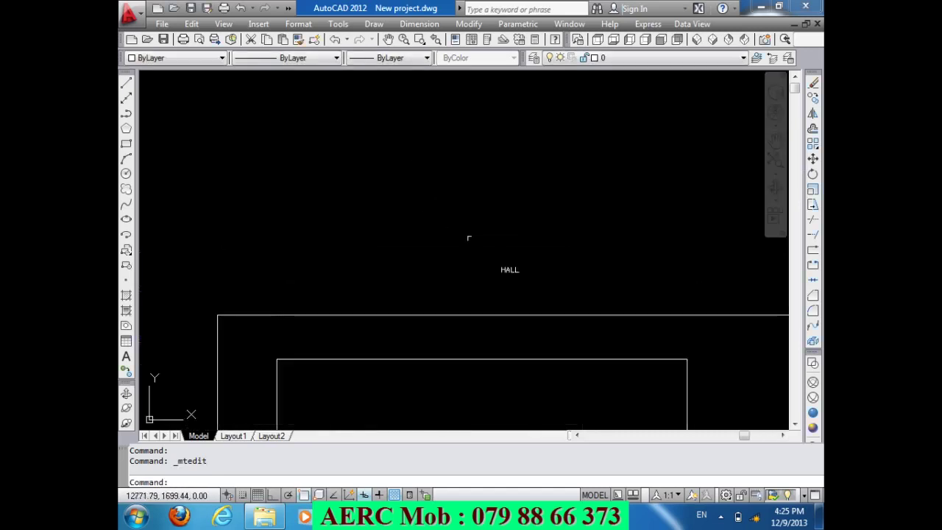
- Relabel the HALL copy above the plot as CLOSED
double_click(506, 268)
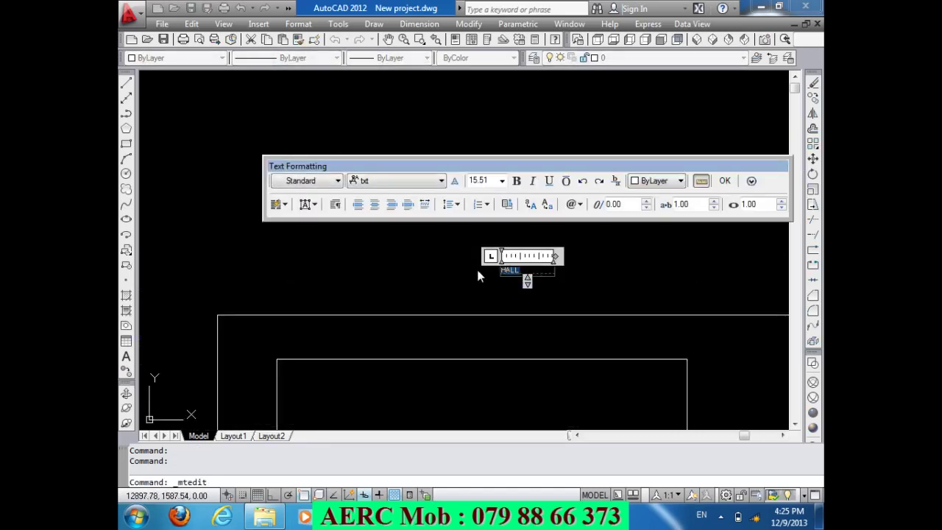
text(CLOSED)
click(439, 264)
scroll(503, 187, down, 3)
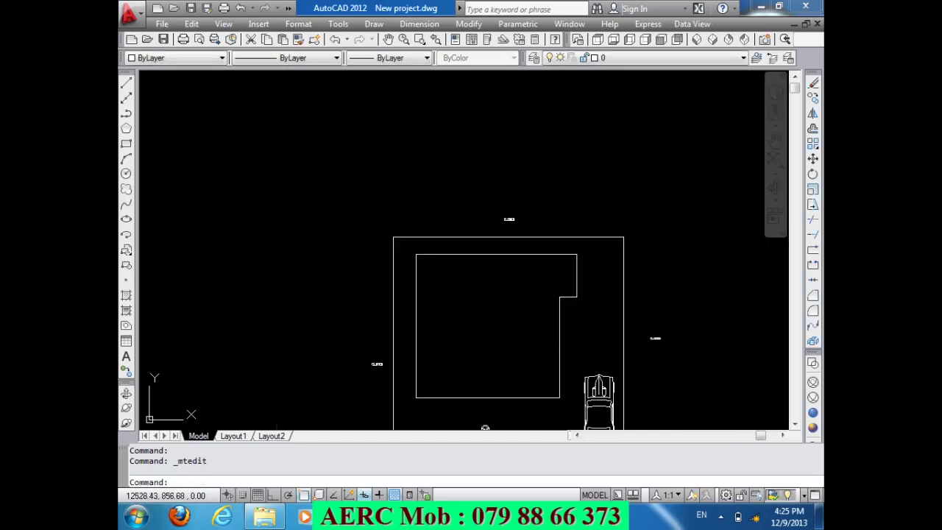
scroll(470, 383, down, 3)
scroll(460, 324, up, 3)
scroll(459, 356, down, 1)
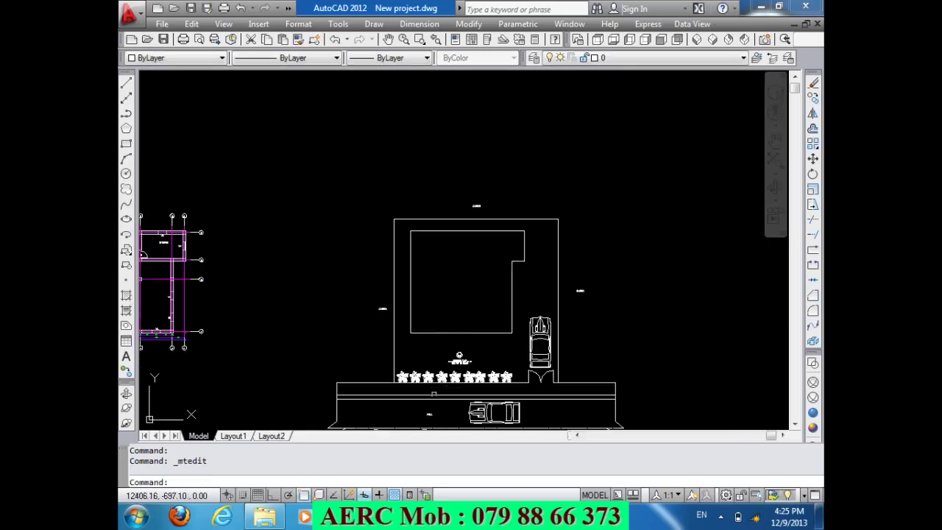
scroll(459, 356, down, 1)
scroll(452, 346, up, 3)
scroll(447, 334, up, 2)
scroll(445, 321, up, 2)
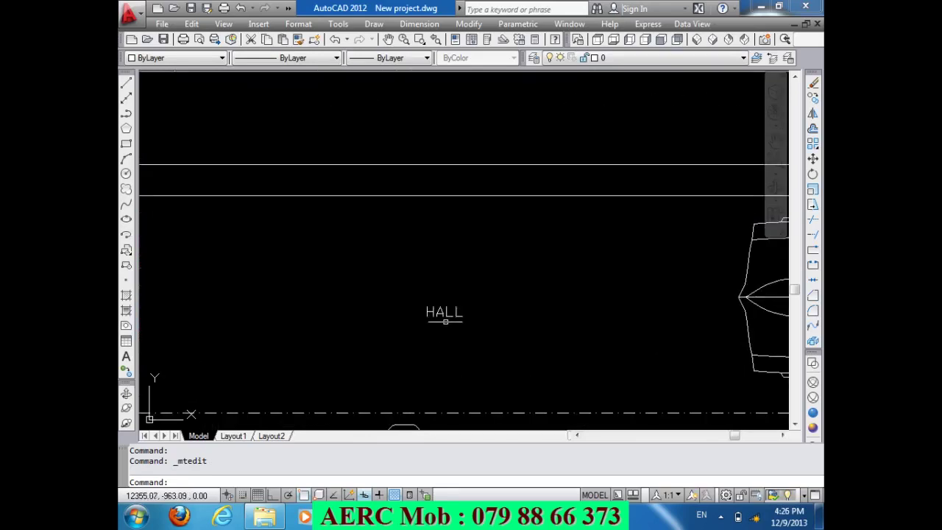
- Change the HALL label on the road to 7TH ROAD
double_click(445, 318)
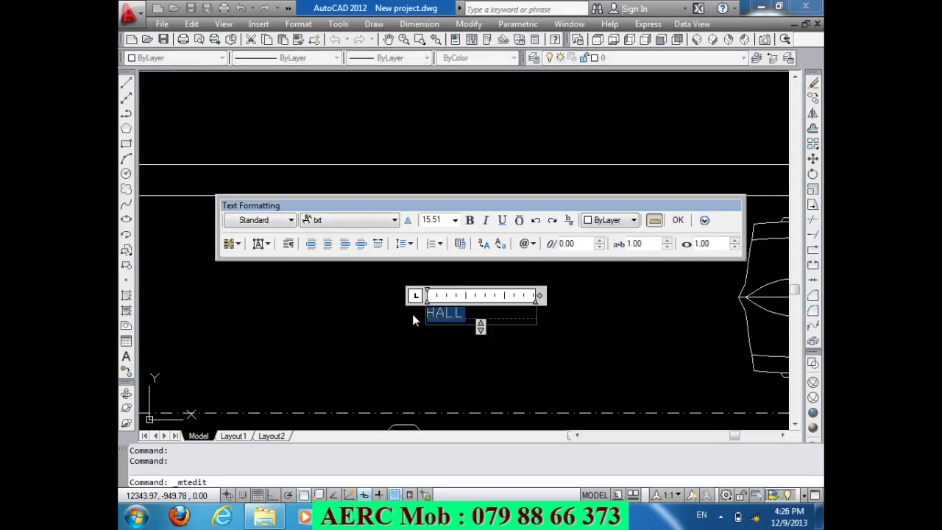
text(7TH)
text( RO)
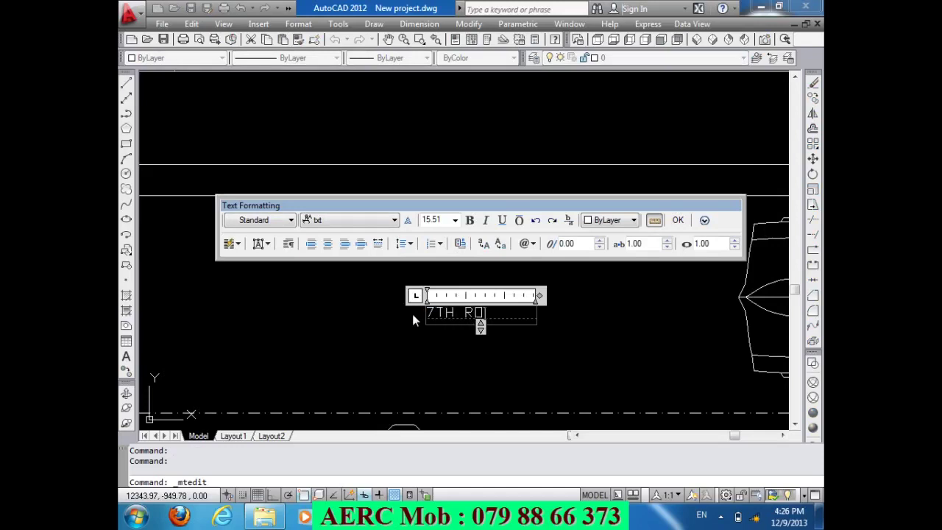
text(AD)
click(397, 334)
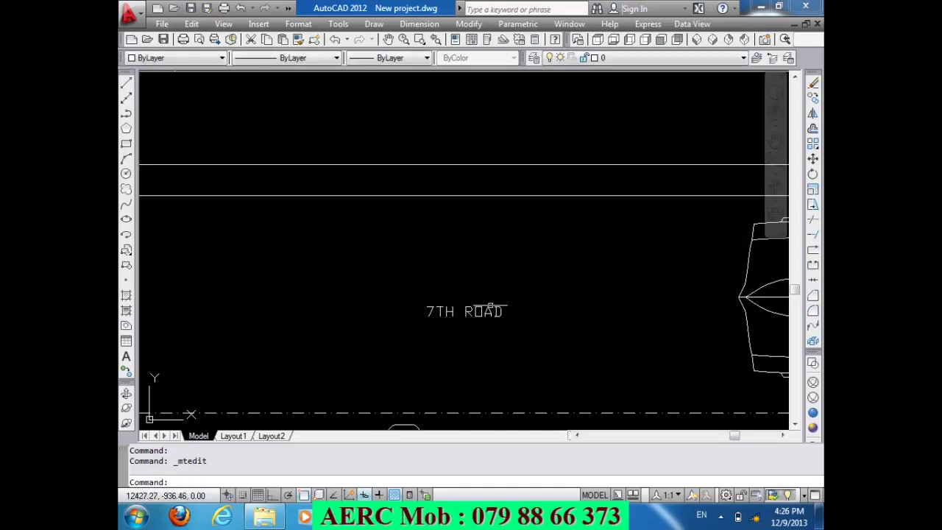
scroll(397, 339, down, 1)
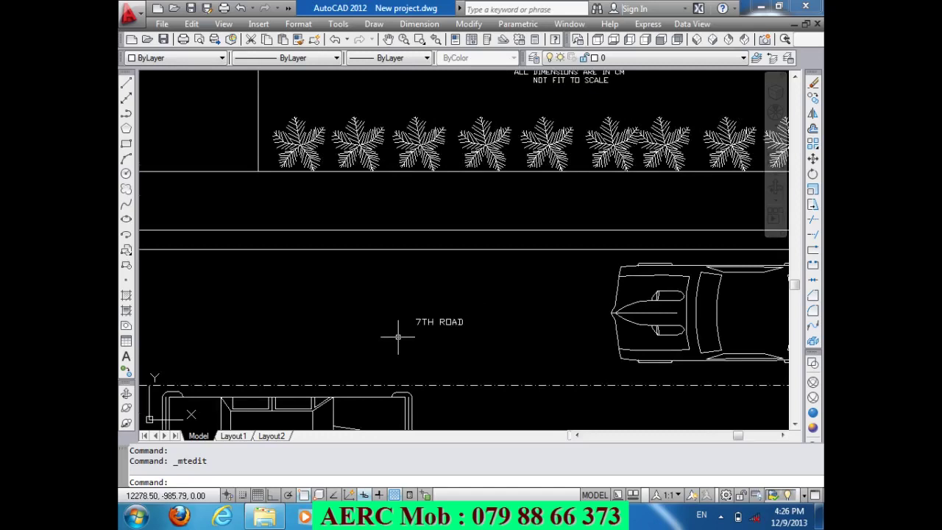
scroll(409, 321, down, 2)
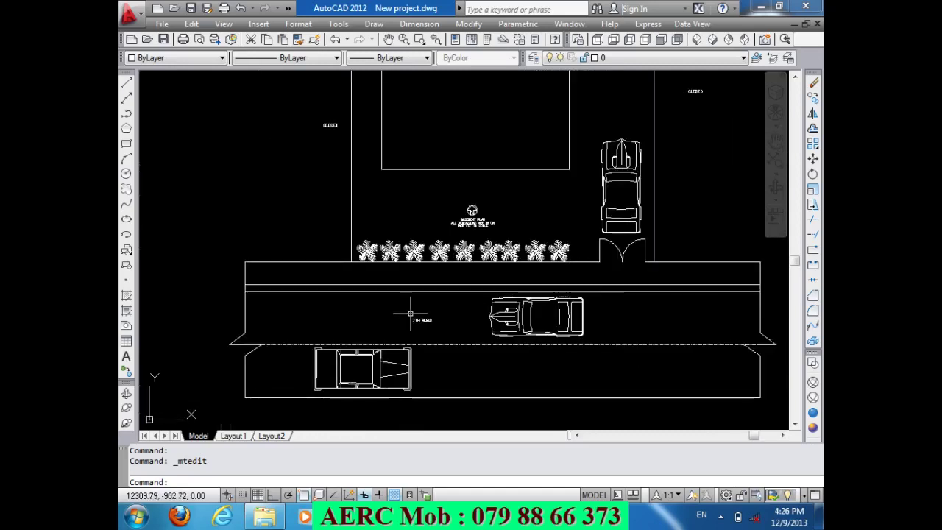
scroll(431, 334, down, 1)
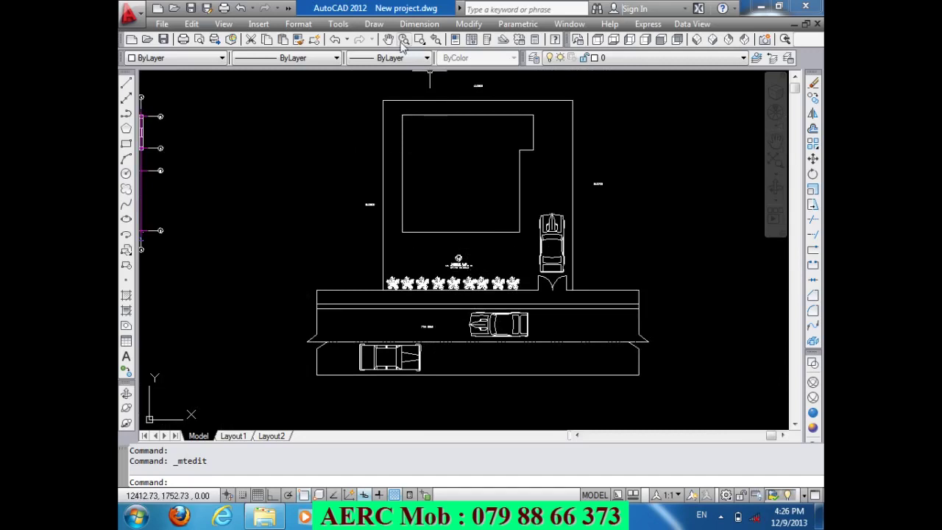
- Place a trial 2000 linear dimension just above the plot's top edge
click(419, 23)
click(421, 62)
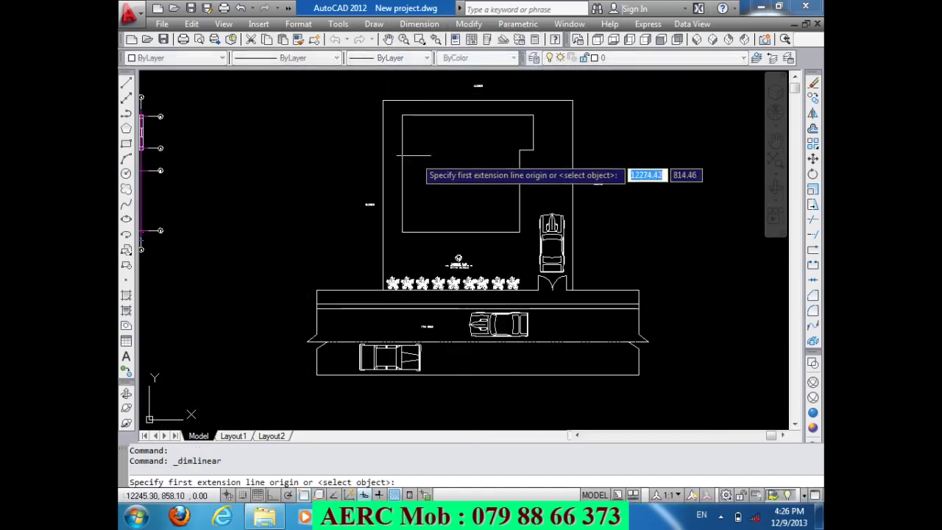
click(382, 100)
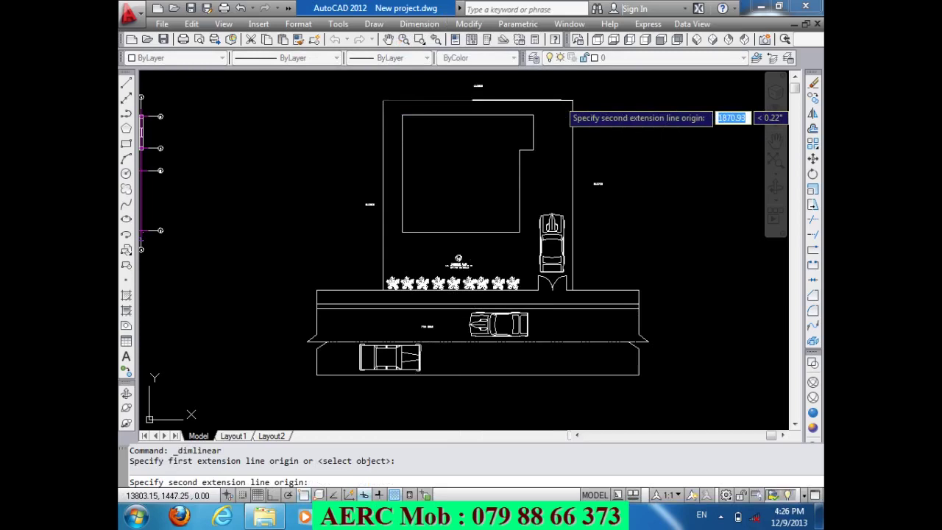
click(572, 100)
click(572, 95)
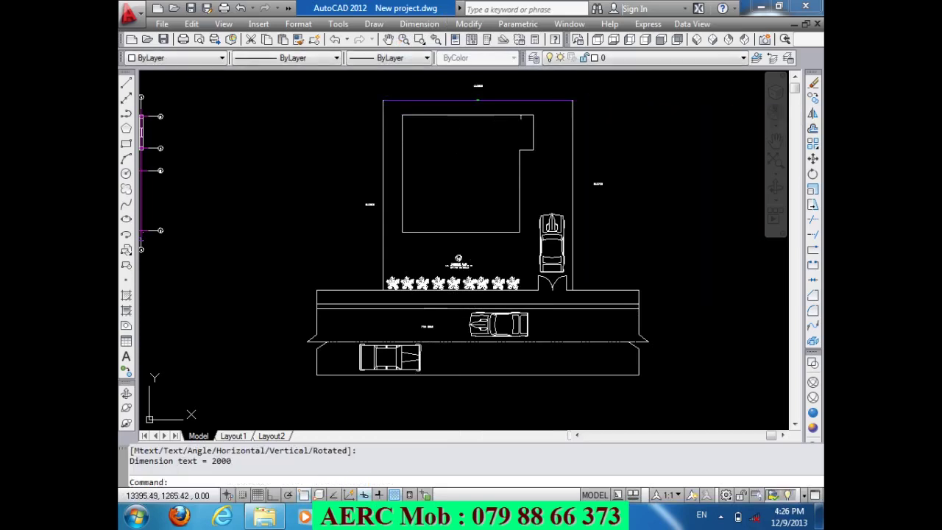
- Erase the stray line lying above the plot
scroll(453, 93, up, 3)
click(546, 141)
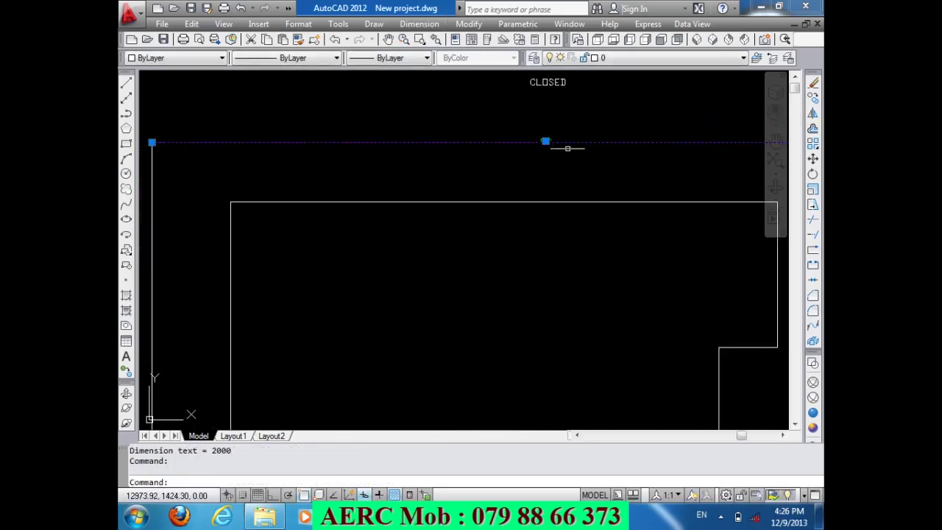
click(545, 142)
scroll(552, 121, down, 3)
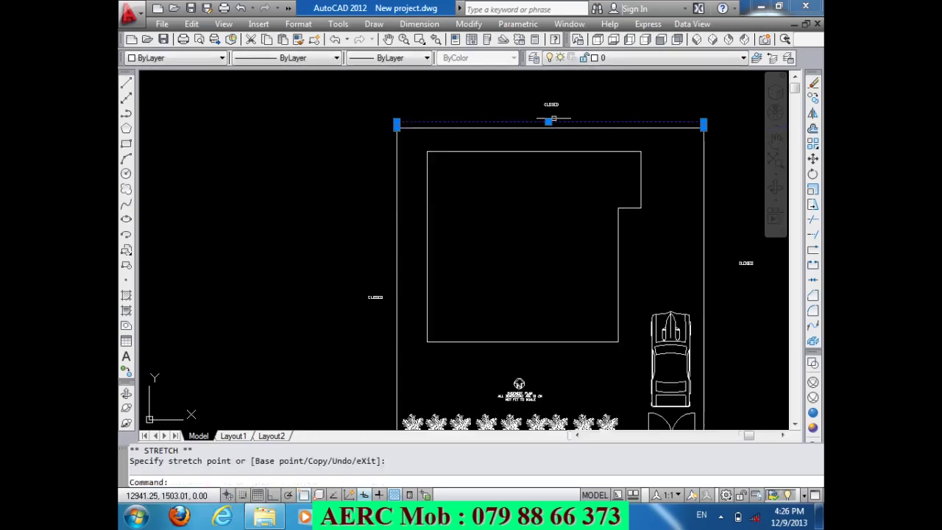
key(Escape)
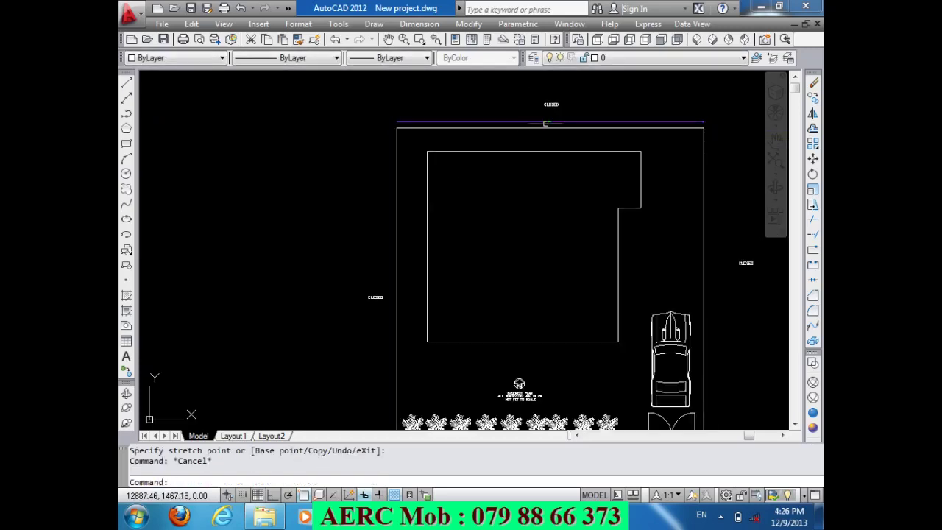
click(545, 123)
click(485, 115)
click(439, 123)
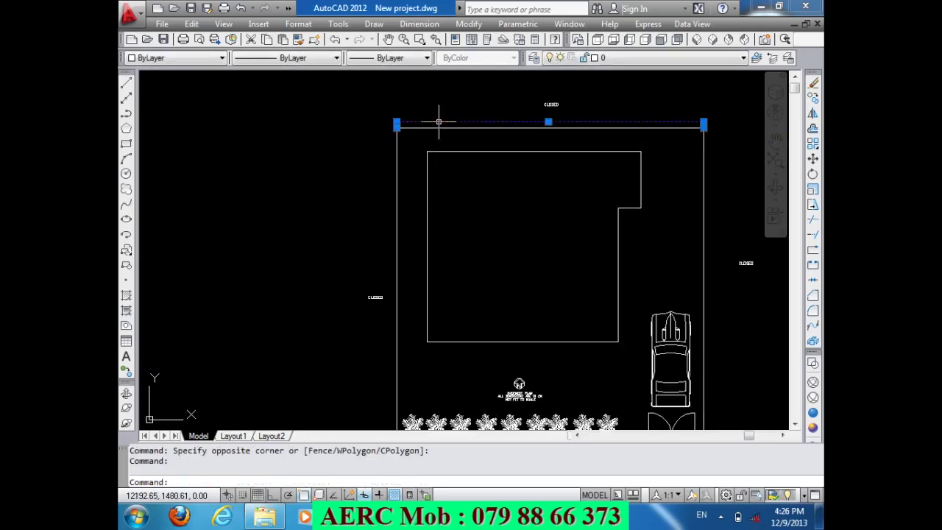
key(Delete)
- Dimension the plot's top edge corner to corner, offset 40 units out
click(419, 24)
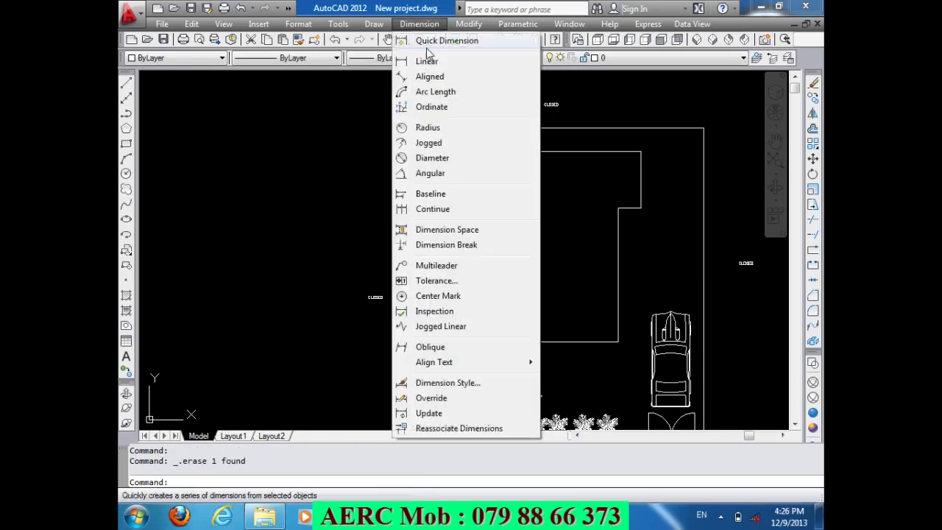
click(428, 65)
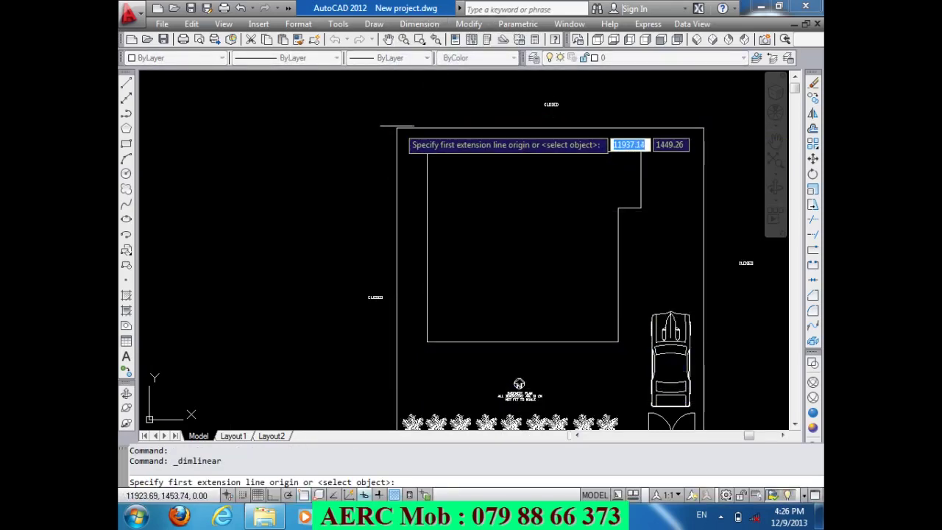
click(395, 128)
click(703, 128)
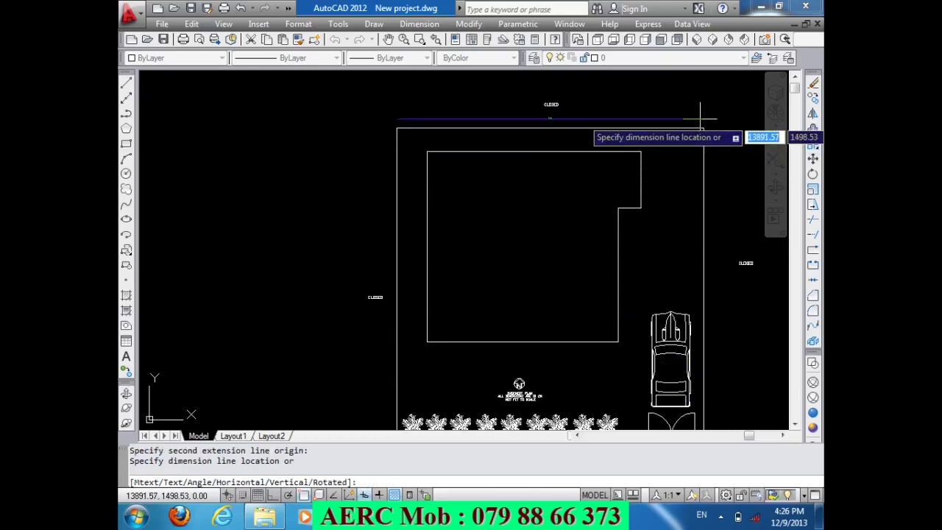
text(40)
key(Return)
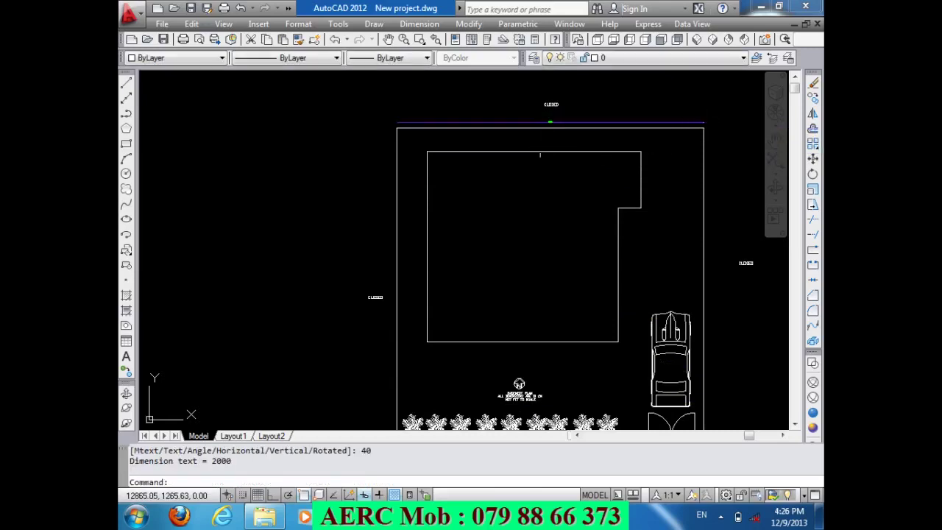
- Dimension the plot's 2000 left edge, placed 40 units out
key(Return)
scroll(448, 122, down, 2)
scroll(442, 336, up, 3)
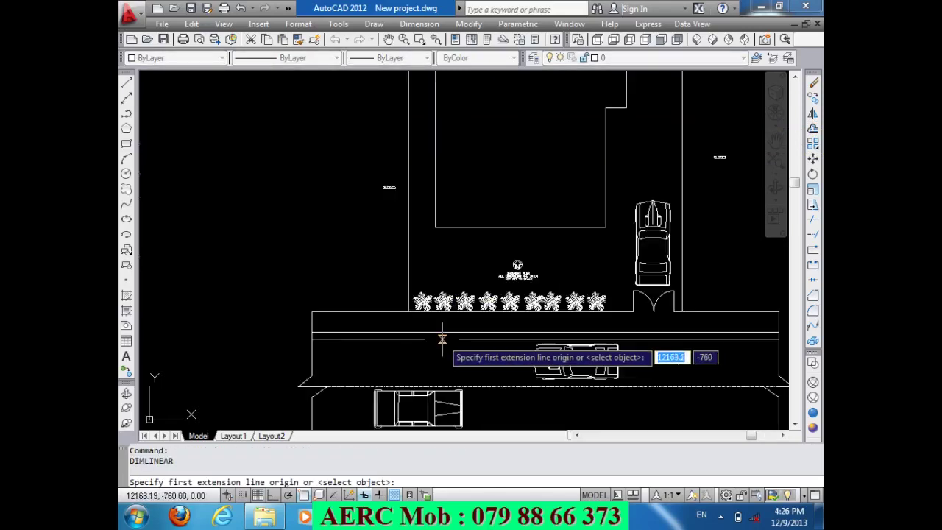
scroll(409, 329, up, 1)
click(409, 329)
scroll(409, 329, down, 4)
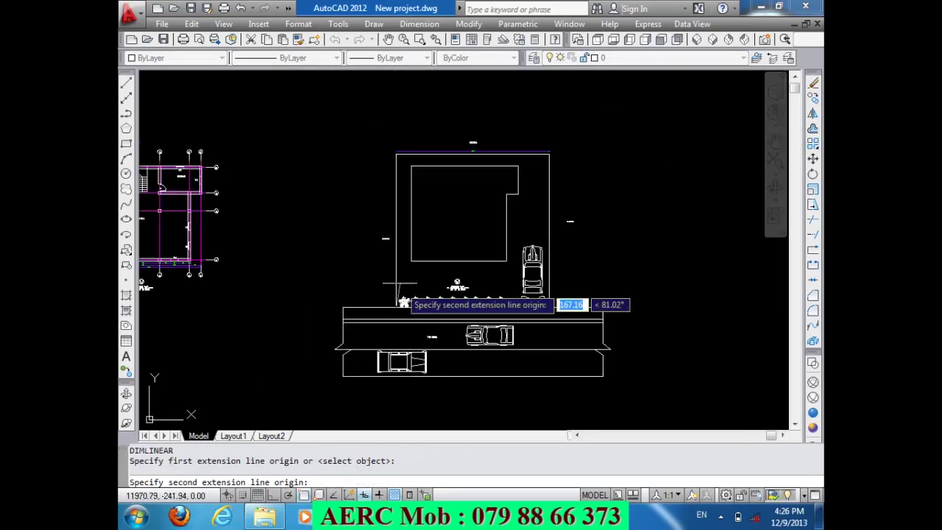
scroll(399, 155, up, 4)
click(389, 172)
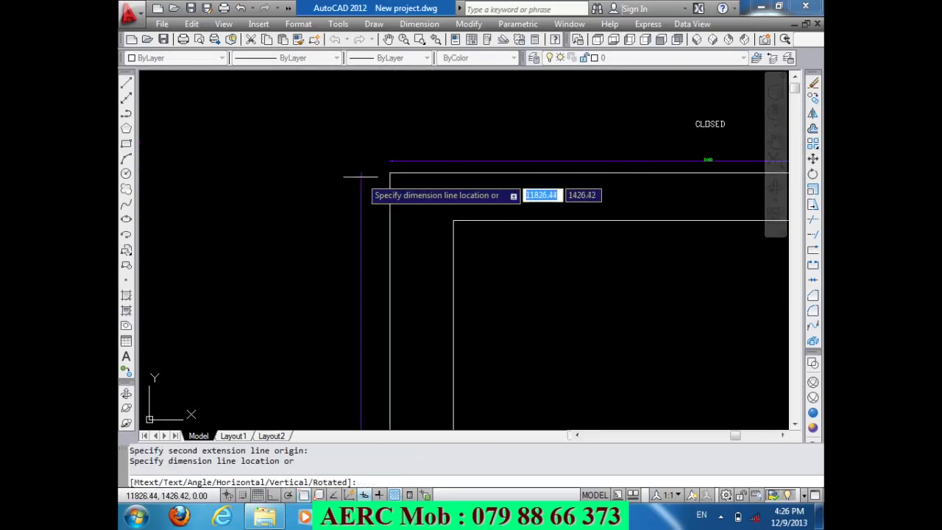
text(40)
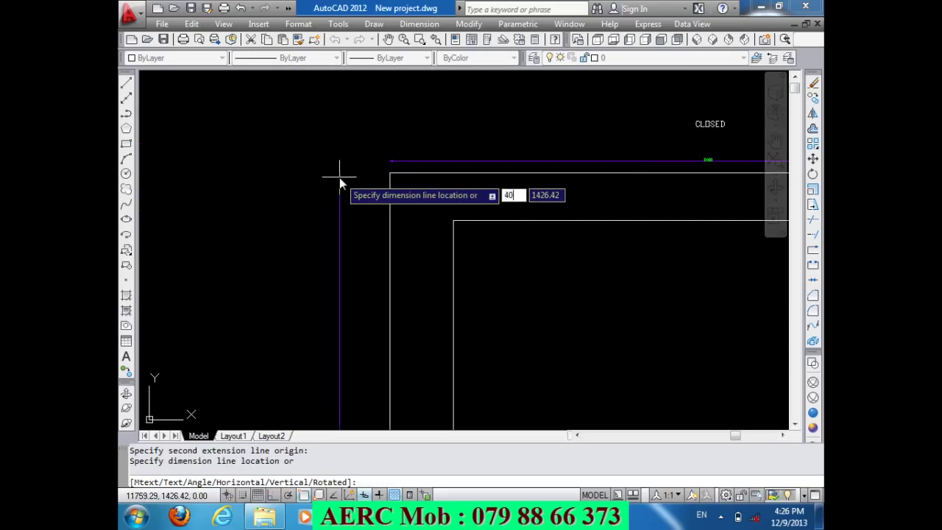
key(Return)
scroll(347, 173, down, 2)
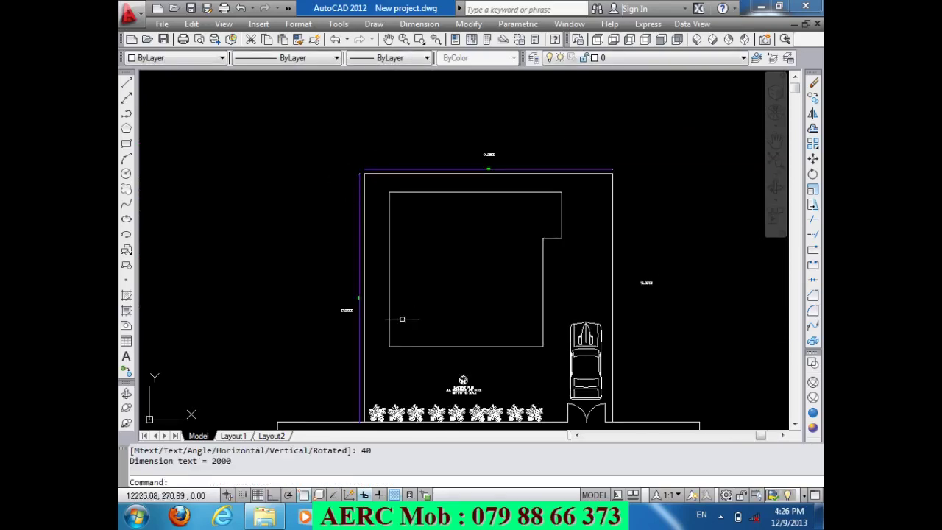
scroll(408, 336, up, 3)
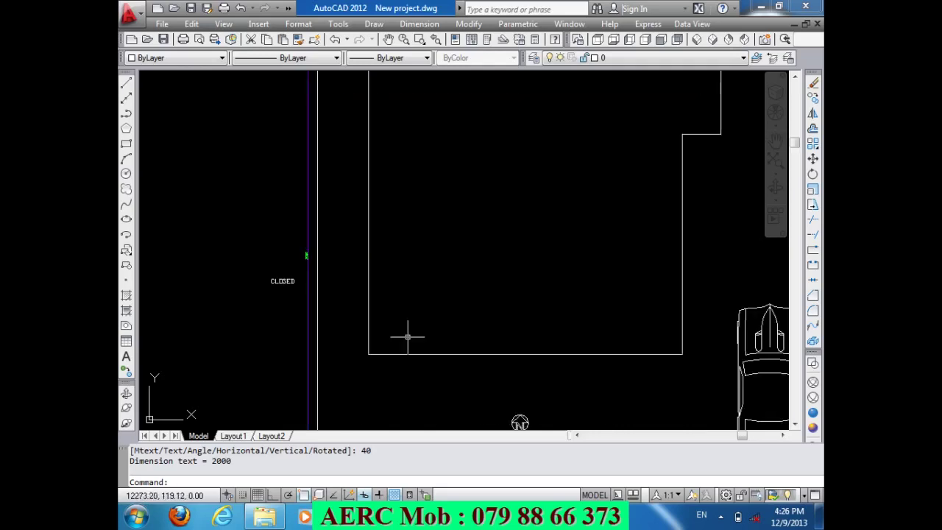
- Add the 200 left and 150 top setback dimensions between building and boundary
key(Return)
click(317, 177)
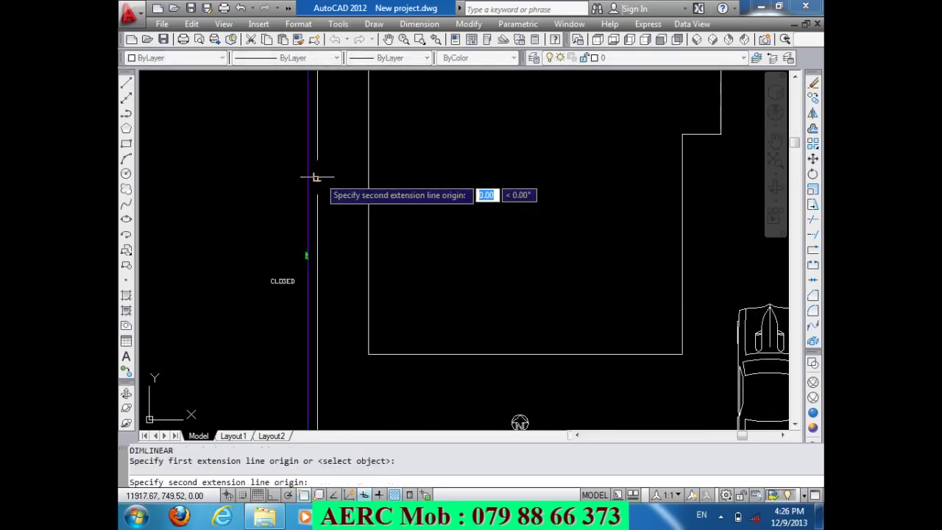
click(366, 177)
click(368, 153)
scroll(378, 177, down, 5)
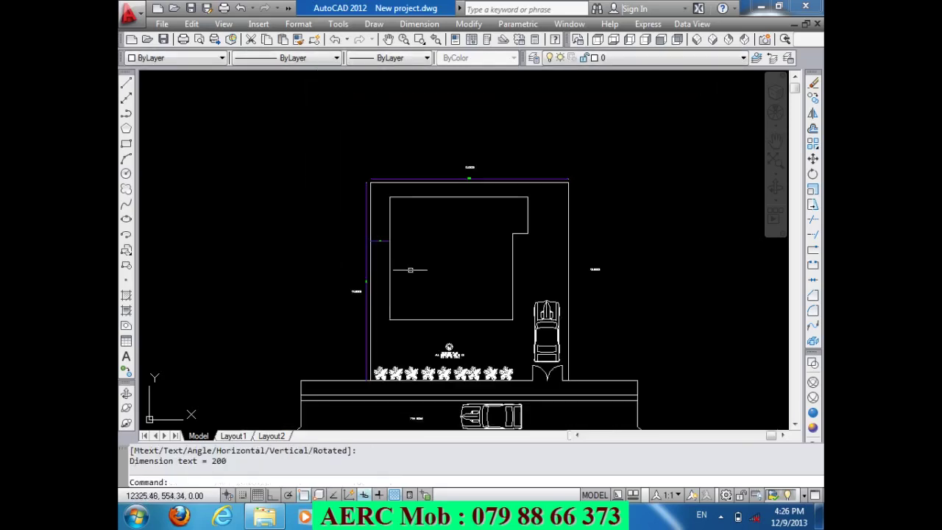
scroll(423, 184, up, 6)
key(Return)
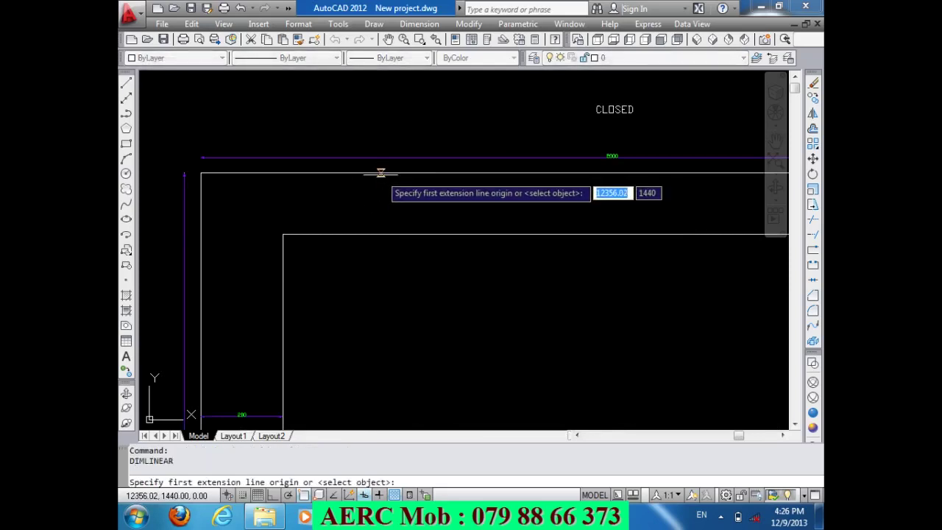
click(381, 174)
click(381, 235)
click(355, 216)
scroll(360, 177, down, 2)
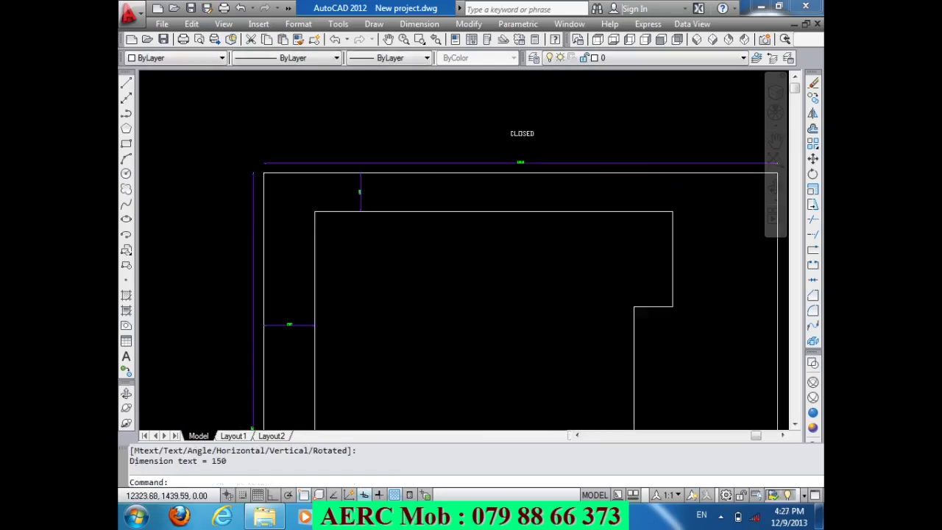
scroll(370, 177, down, 2)
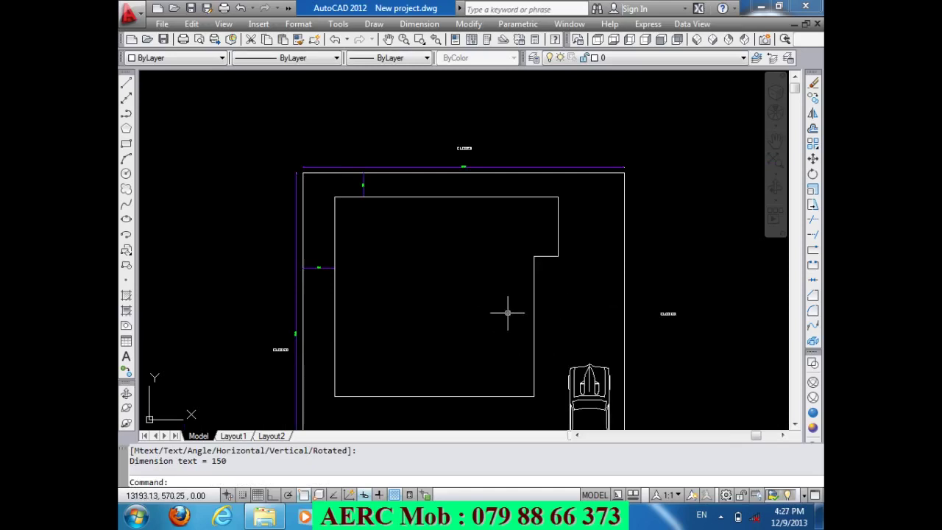
- Add the 410 and 560 right-side setback dimensions from building walls to boundary
key(Return)
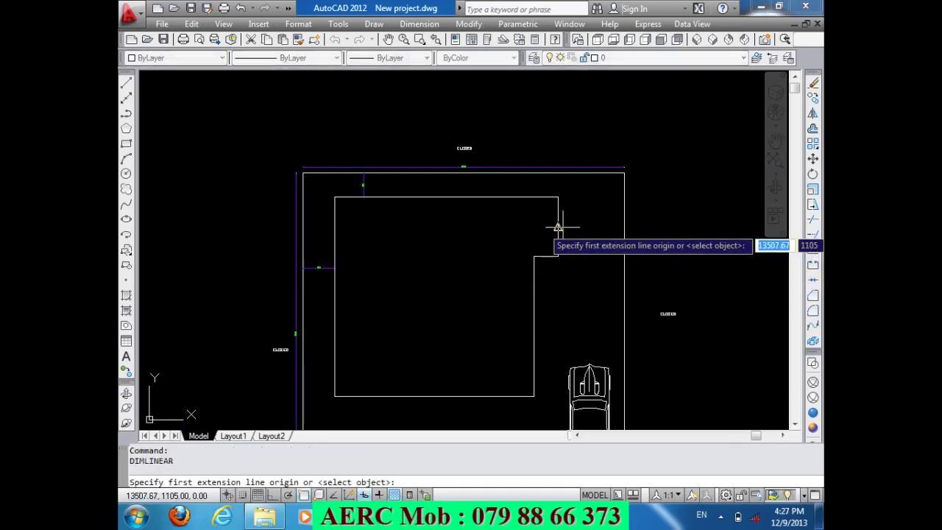
click(558, 226)
click(624, 223)
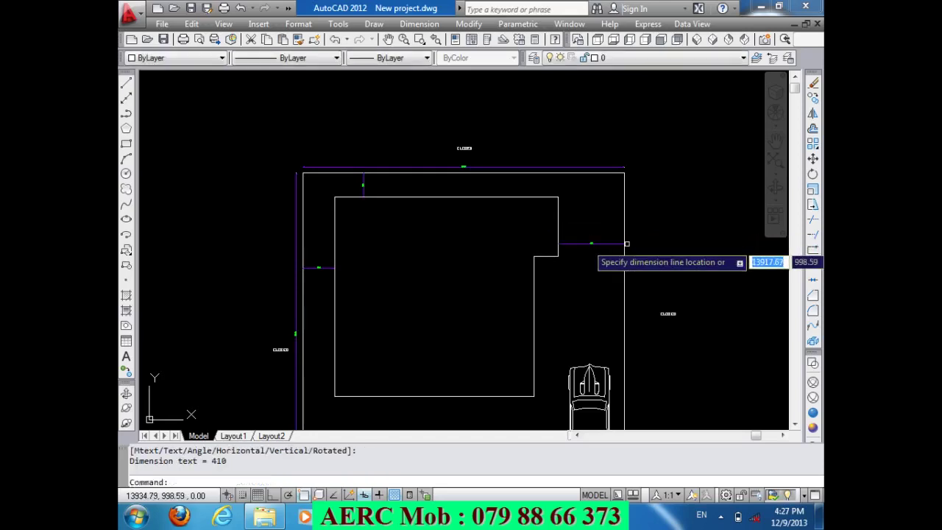
click(622, 244)
key(Return)
click(534, 308)
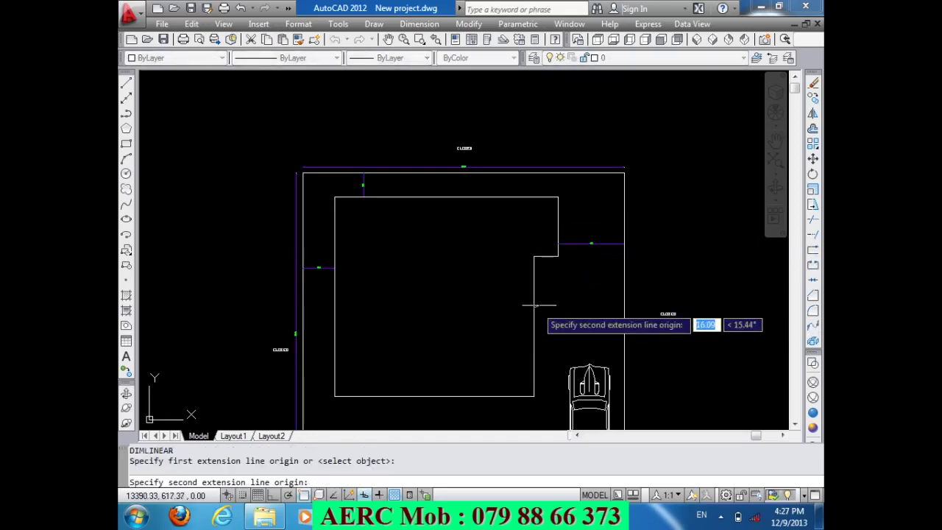
click(624, 308)
click(622, 325)
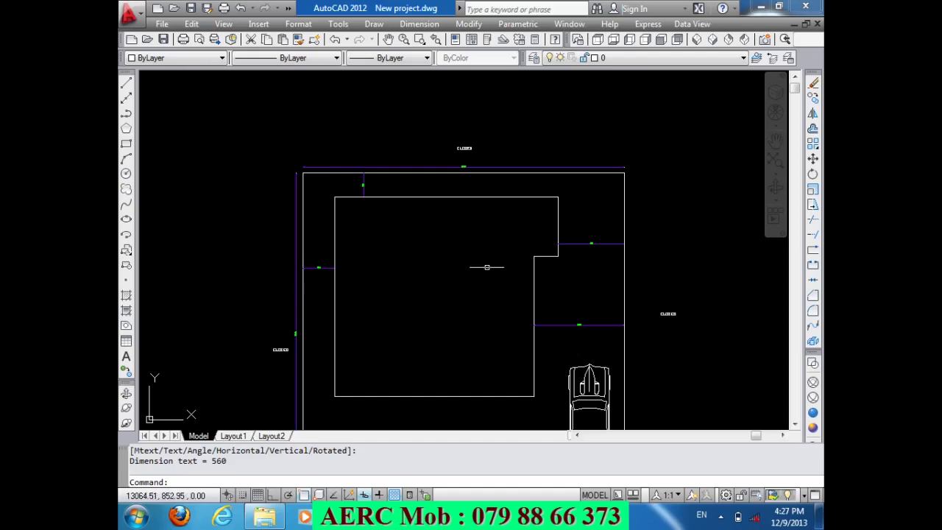
scroll(459, 179, down, 2)
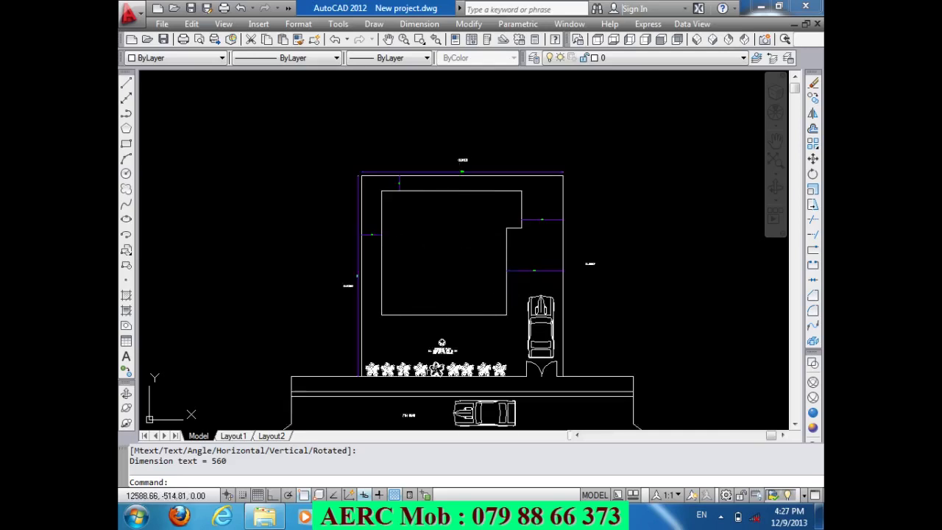
scroll(442, 342, up, 5)
scroll(446, 349, down, 4)
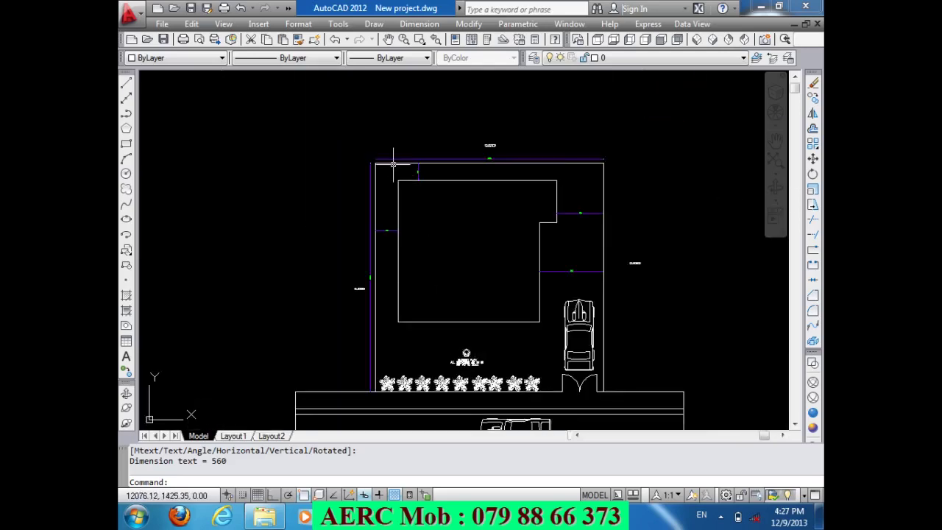
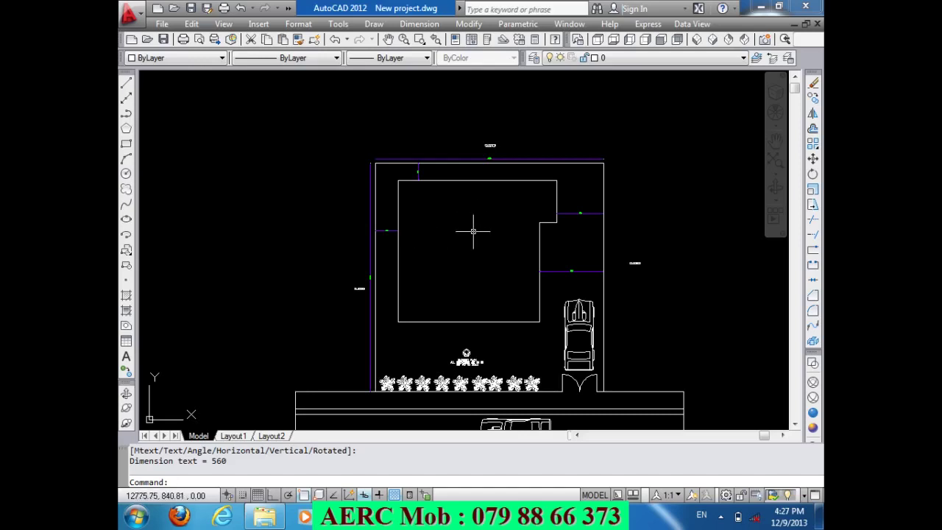
- Start a hatch with the origin taken from the source hatch and island detection turned off
scroll(573, 272, up, 2)
scroll(515, 250, down, 1)
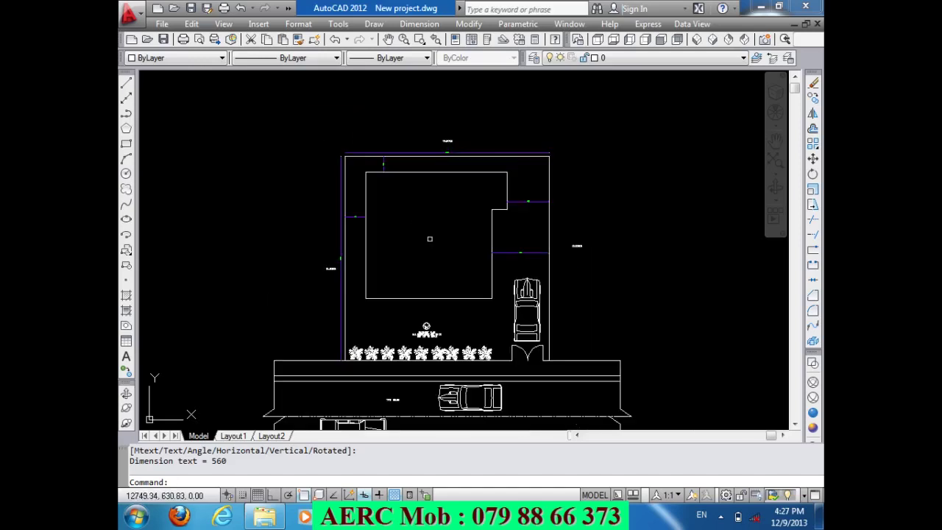
scroll(429, 352, up, 2)
scroll(430, 316, up, 5)
scroll(454, 256, down, 2)
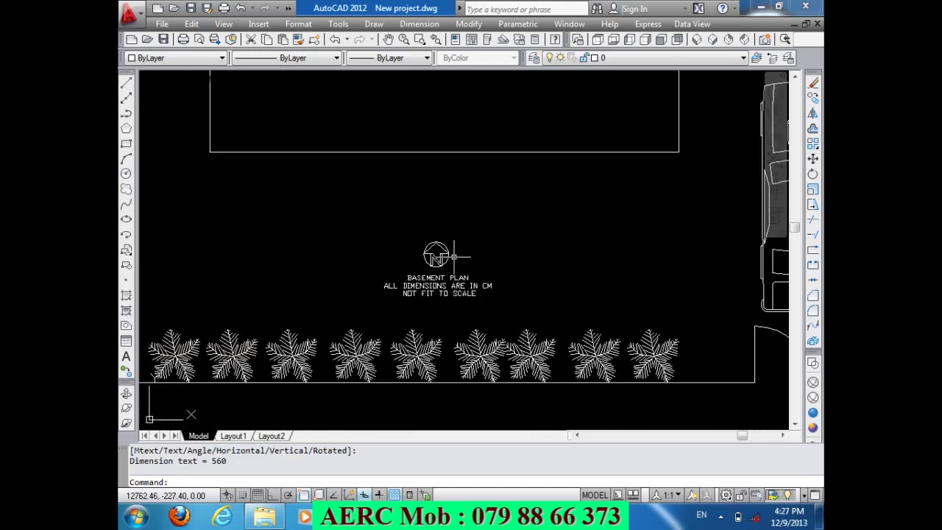
scroll(454, 256, down, 2)
scroll(456, 265, down, 2)
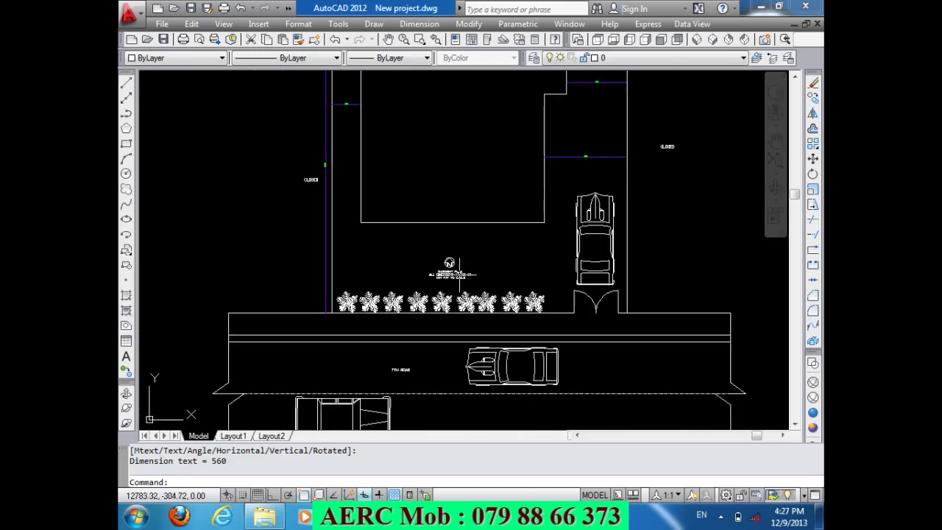
scroll(376, 284, down, 2)
scroll(344, 136, up, 3)
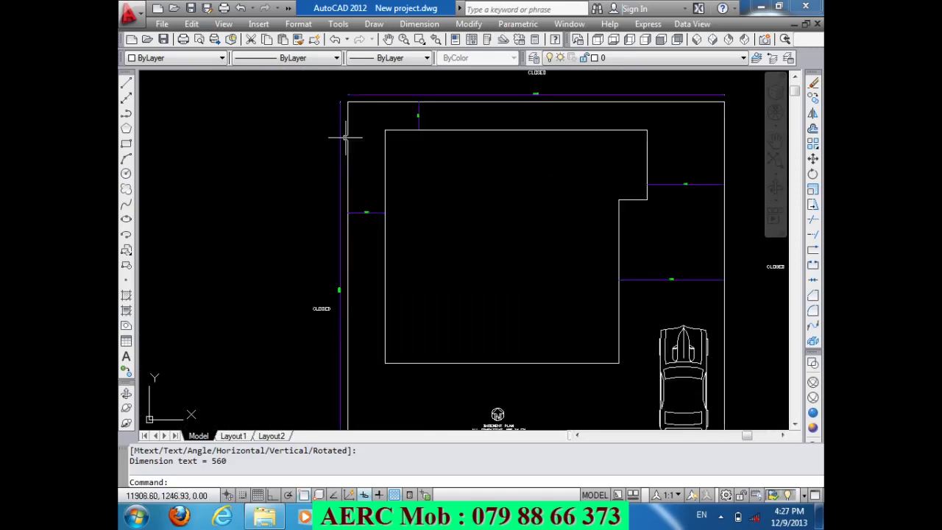
scroll(321, 298, up, 3)
scroll(316, 287, down, 4)
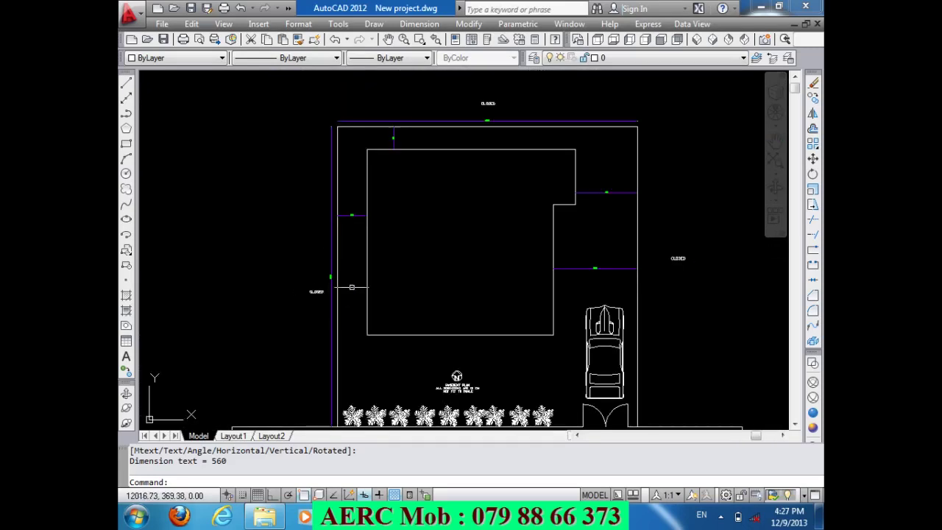
scroll(356, 283, down, 2)
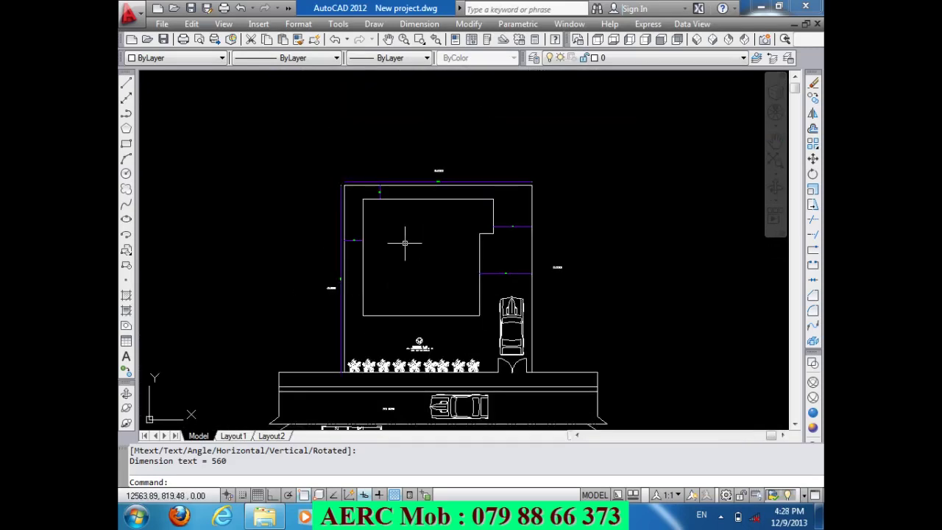
click(126, 294)
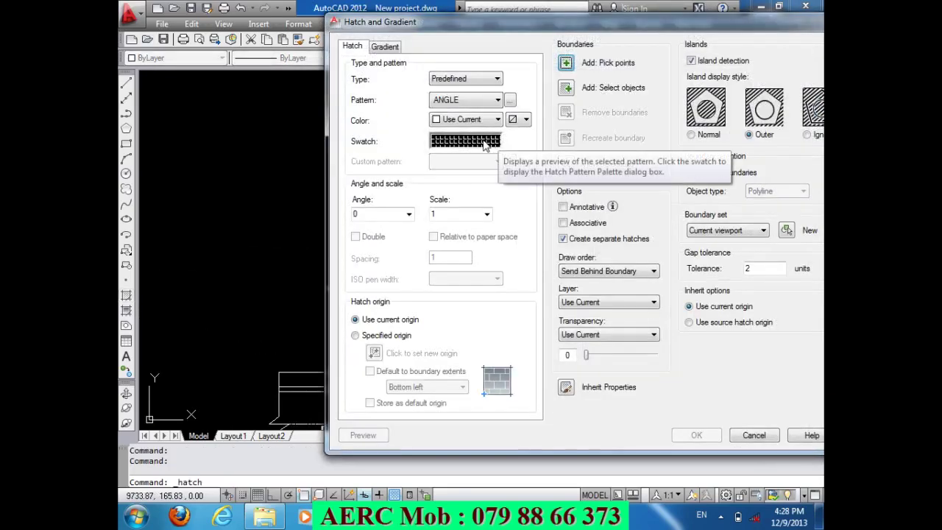
drag(588, 28, 502, 47)
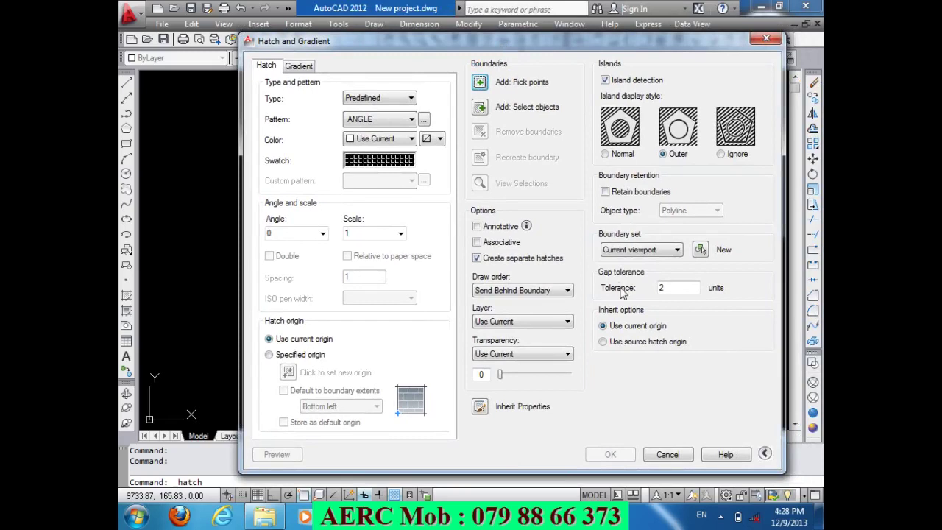
click(614, 343)
click(604, 80)
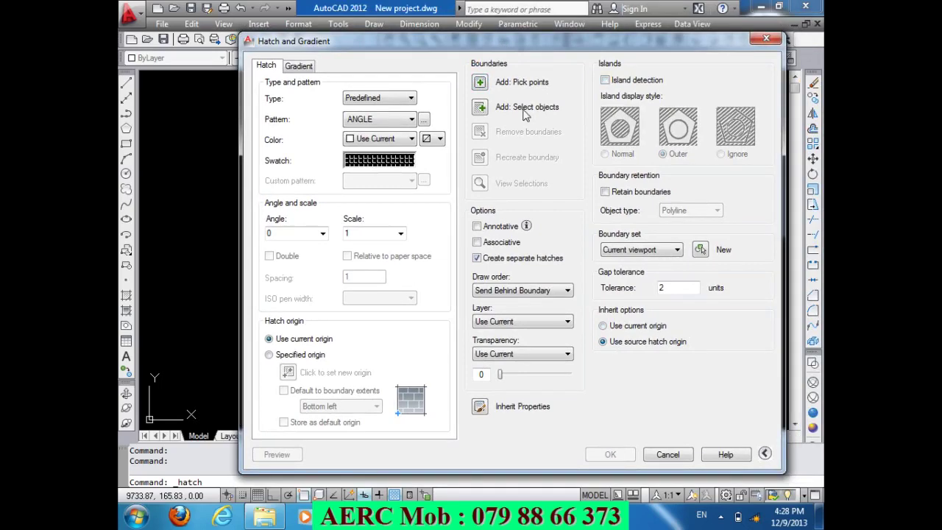
- Choose the ANSI34 pattern and pick a point inside the building footprint as the boundary
click(388, 164)
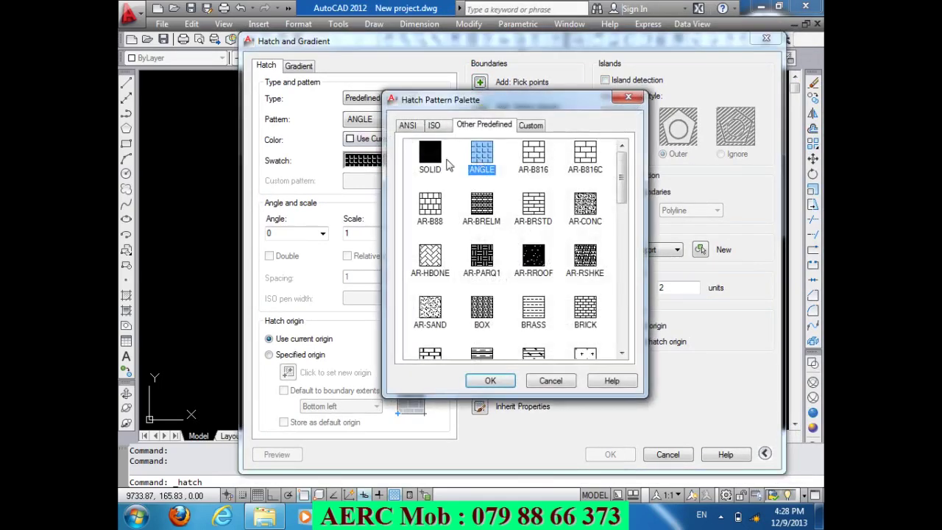
click(440, 126)
click(410, 126)
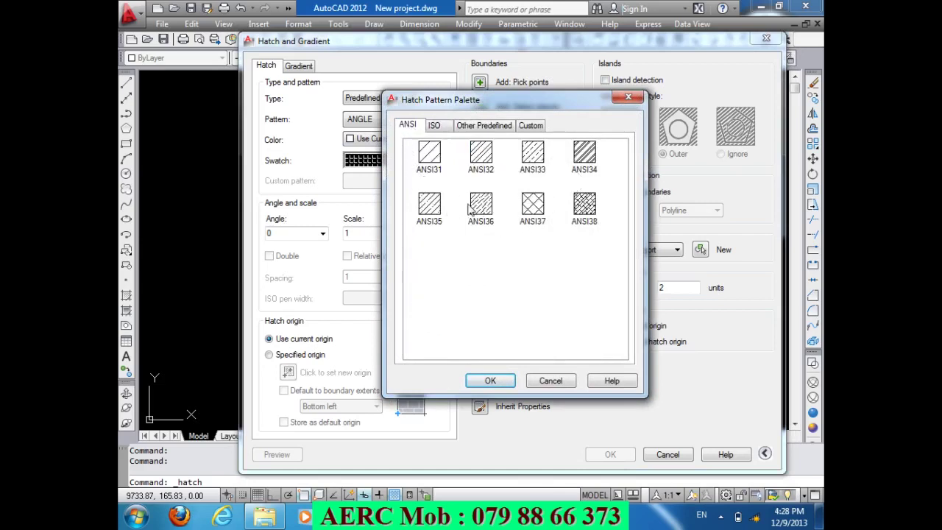
click(489, 213)
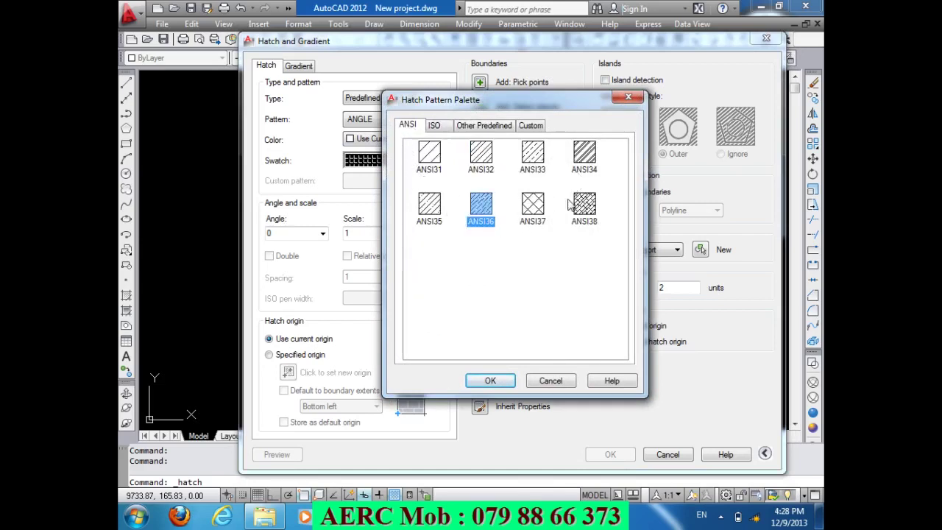
click(583, 154)
click(503, 382)
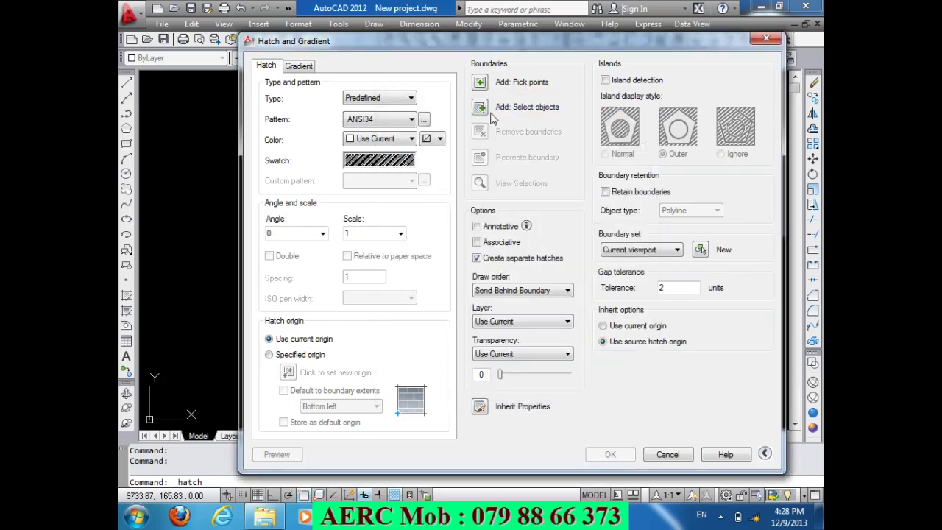
click(480, 82)
click(433, 270)
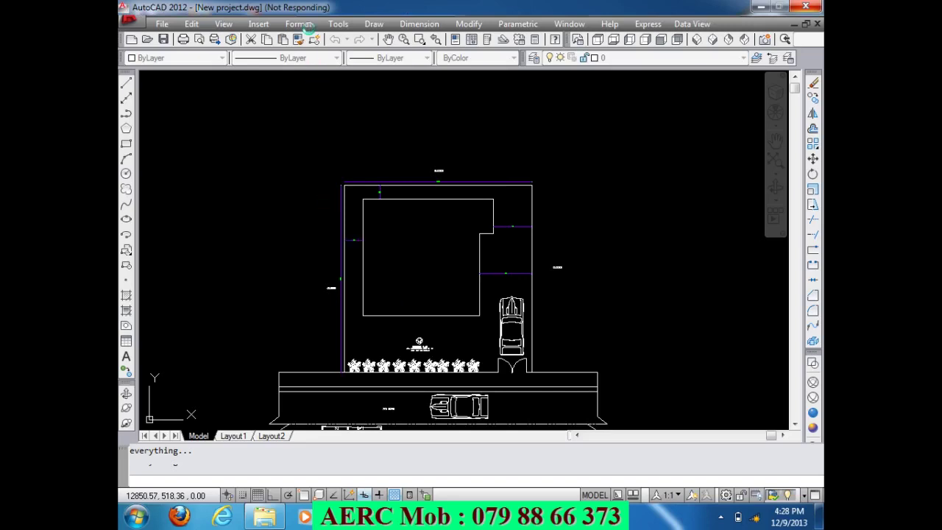
- Preview the ANSI34 hatch, change its scale from 20 to 4, and apply it to the footprint
right_click(432, 263)
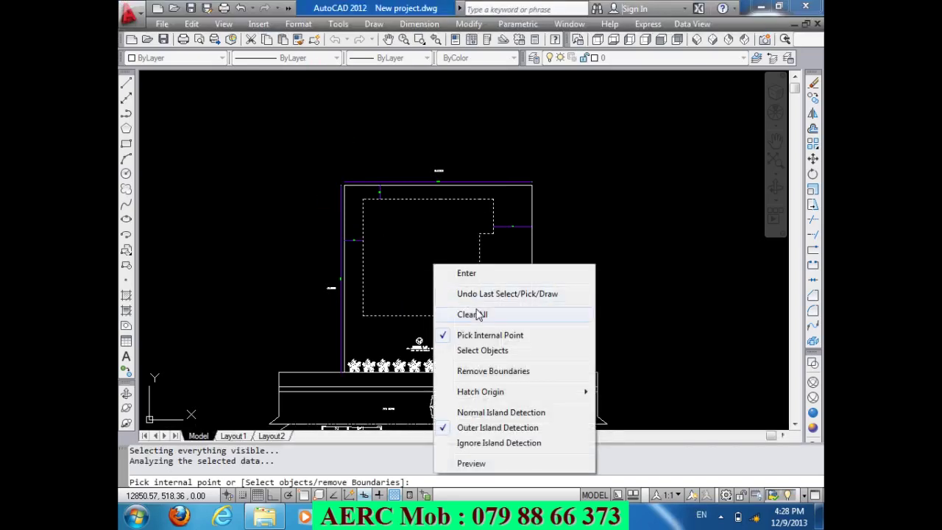
click(471, 463)
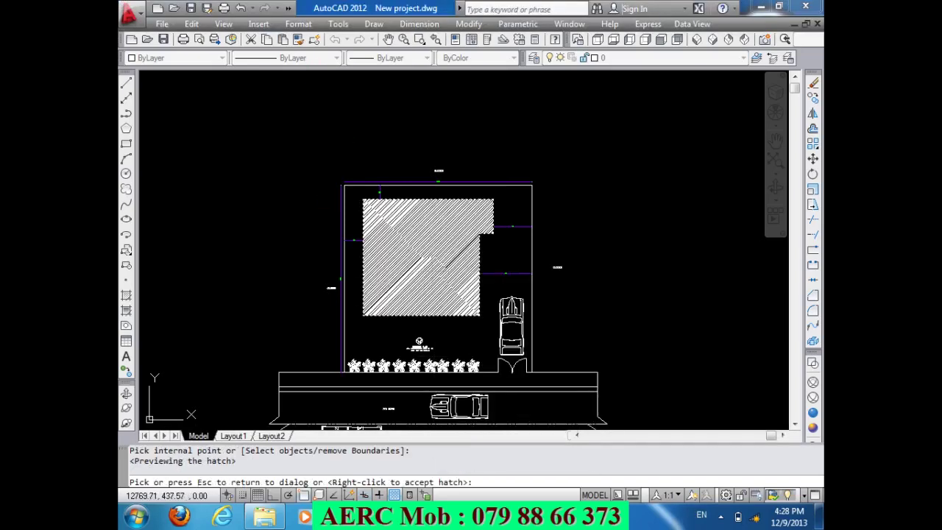
click(419, 277)
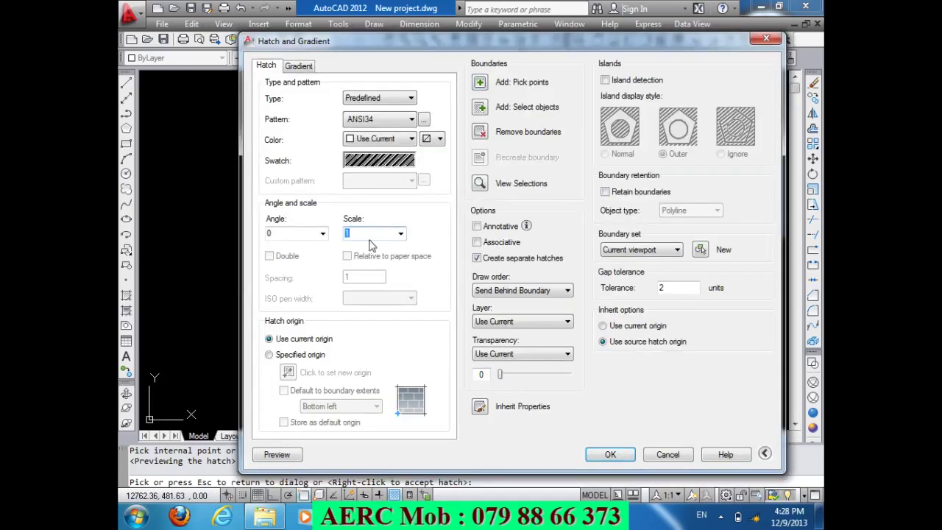
text(20)
click(277, 454)
click(439, 270)
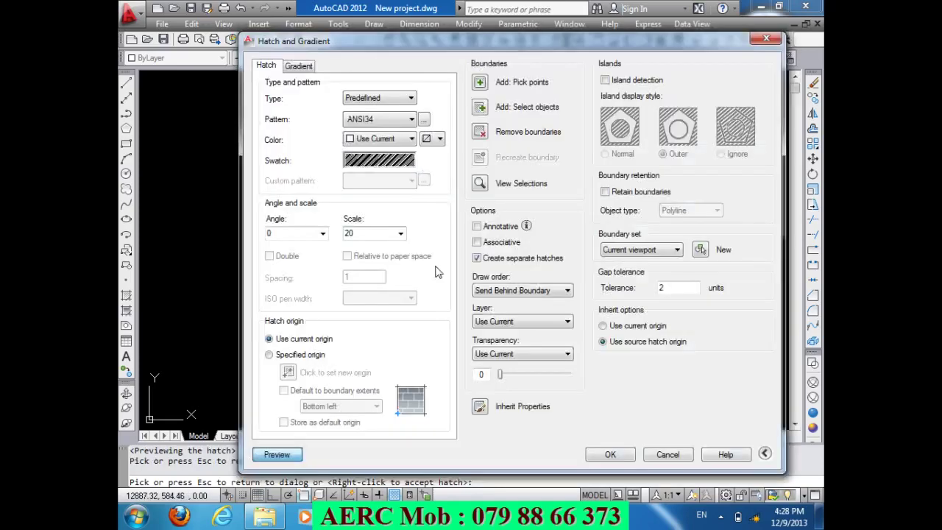
double_click(378, 236)
text(4)
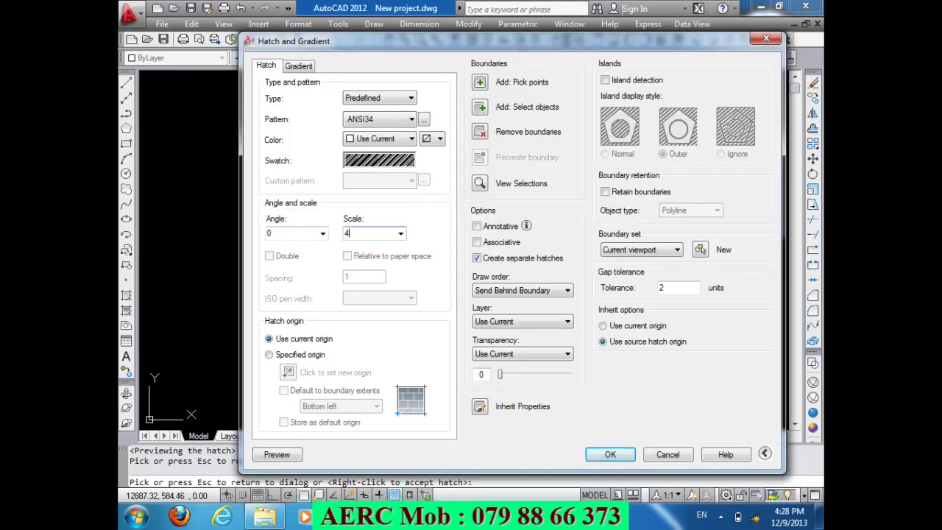
click(283, 455)
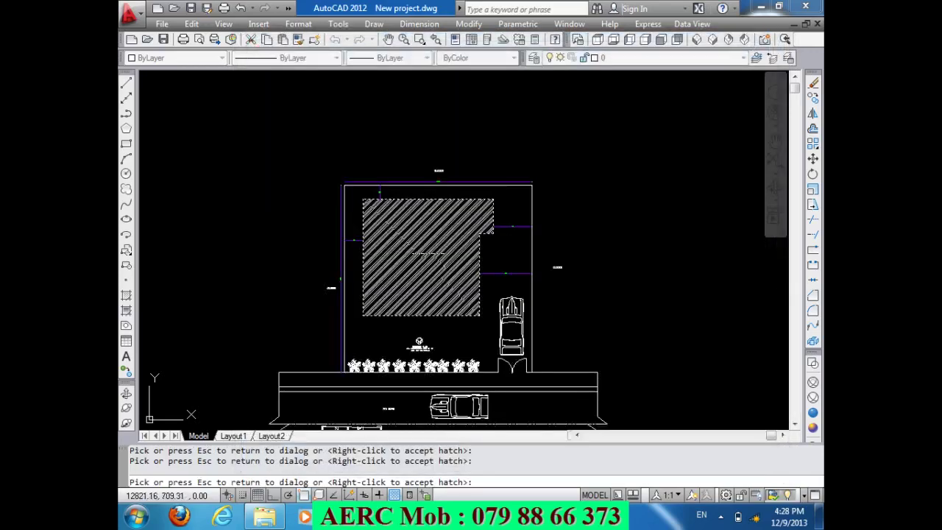
click(490, 432)
click(612, 454)
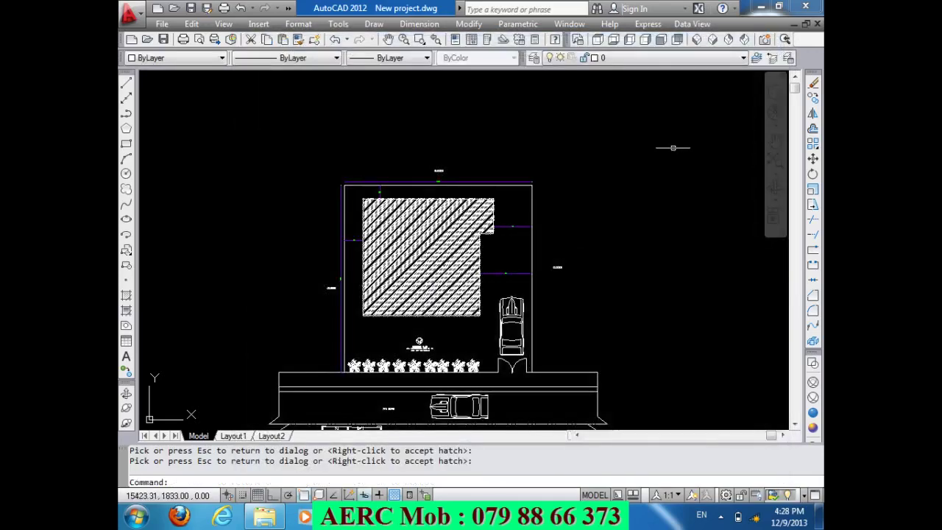
scroll(539, 161, up, 2)
scroll(481, 124, down, 3)
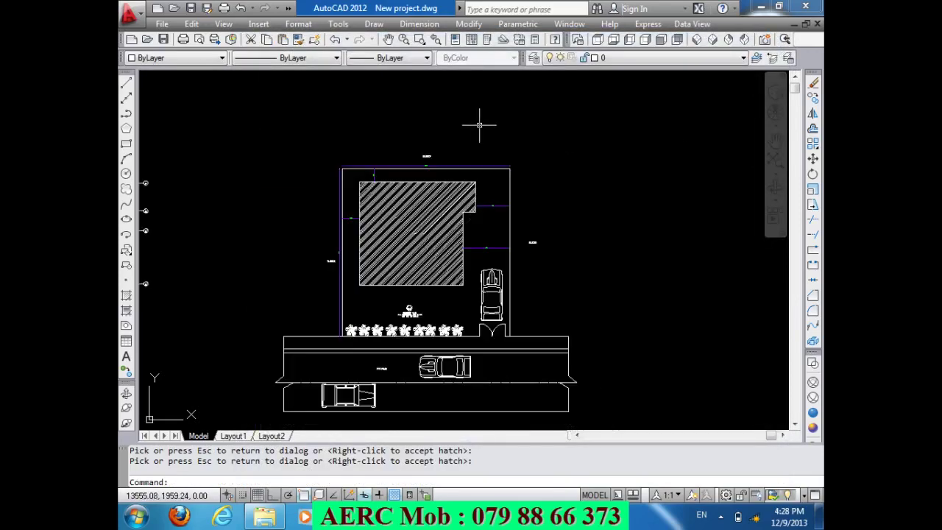
scroll(372, 254, up, 4)
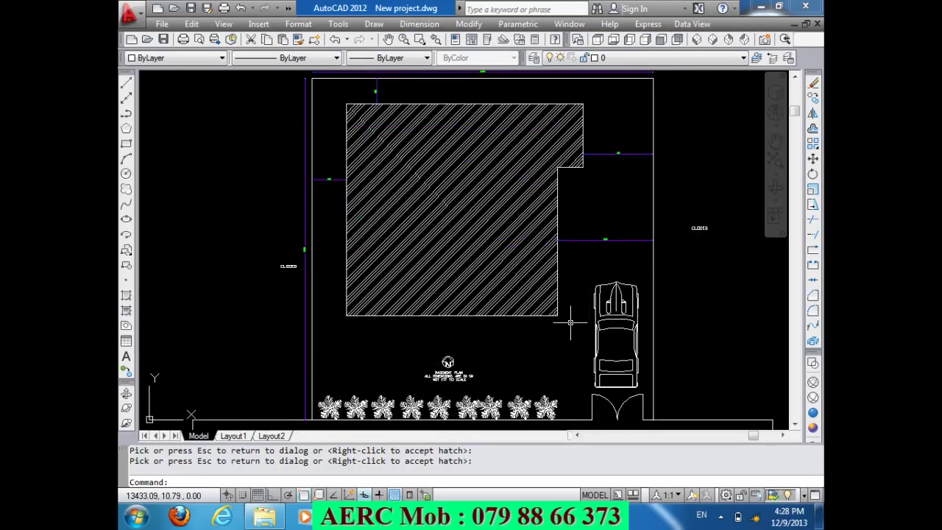
scroll(457, 270, down, 2)
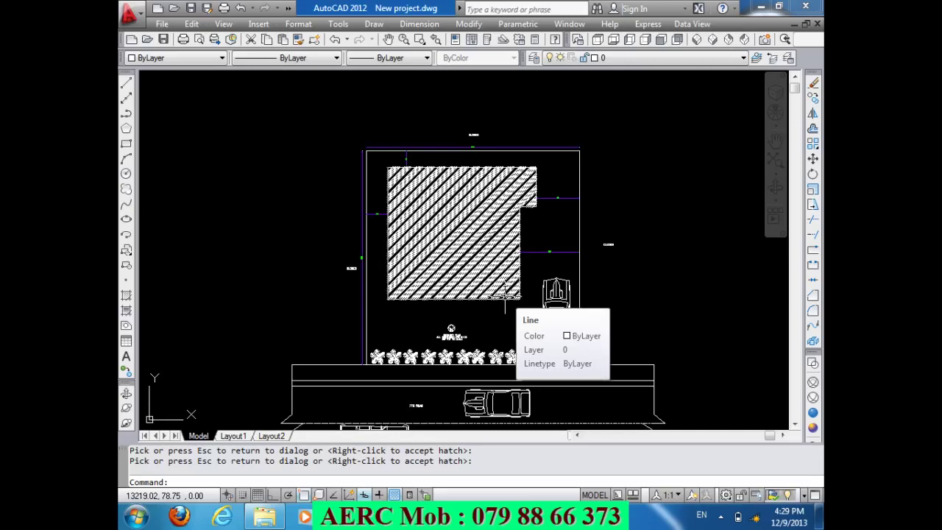
scroll(540, 233, up, 3)
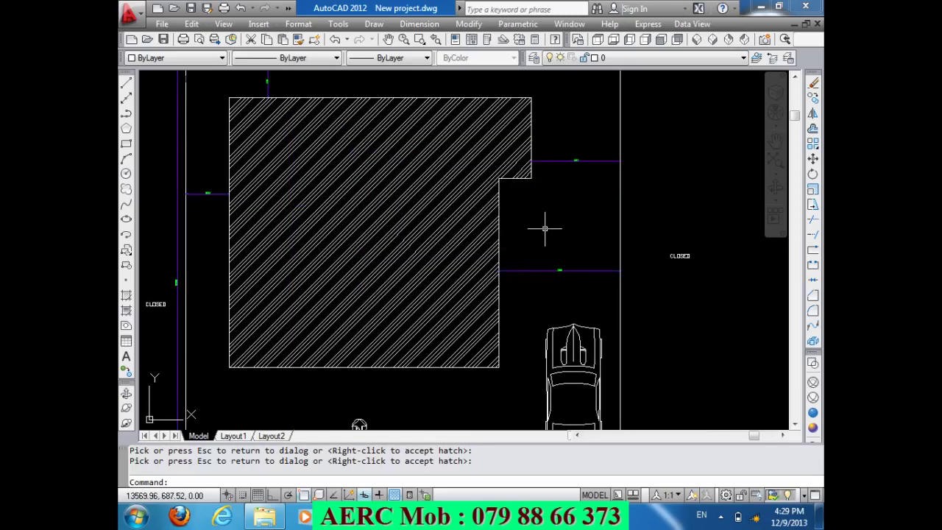
- Add a 1390 linear dimension above the building's top edge using DLI
text(d)
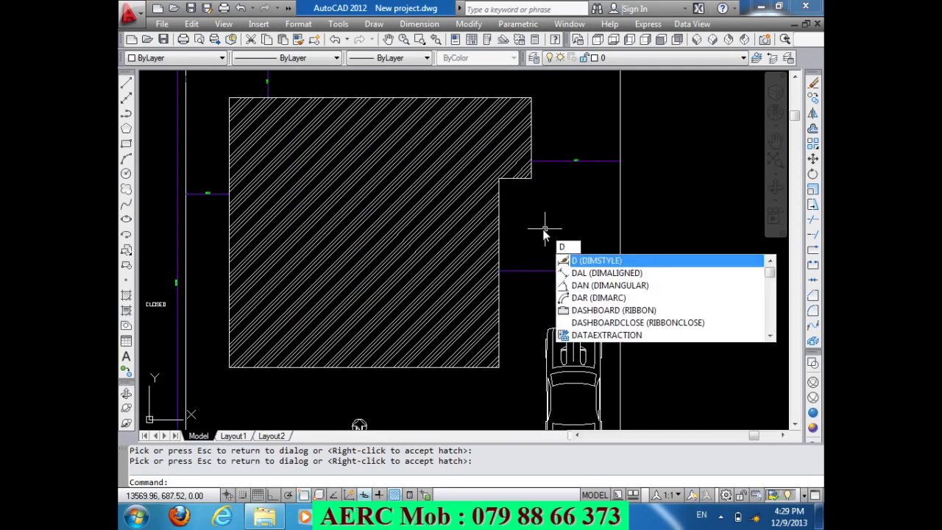
text(li)
key(Return)
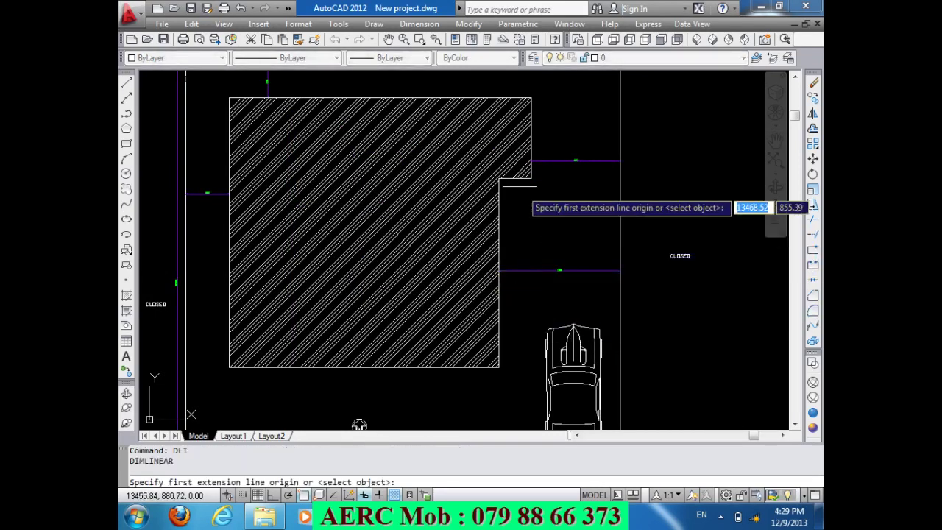
click(530, 97)
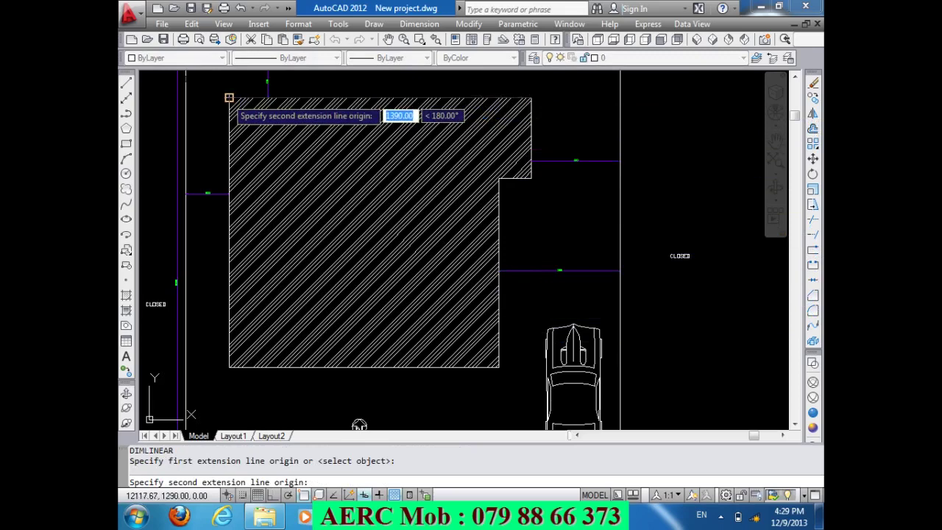
click(229, 98)
click(228, 87)
scroll(407, 86, up, 3)
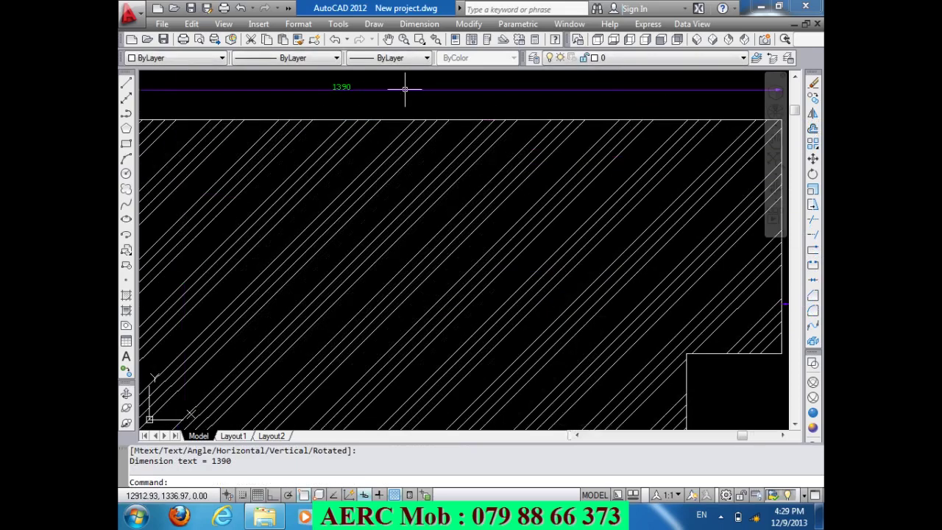
scroll(431, 92, down, 1)
scroll(432, 95, down, 2)
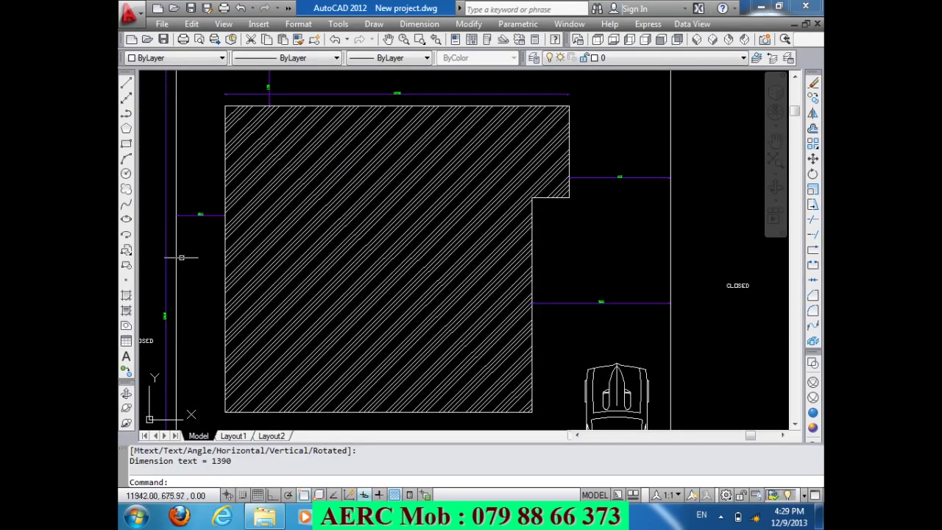
- Add a 1240 vertical dimension along the hatch's left side
key(Return)
click(224, 412)
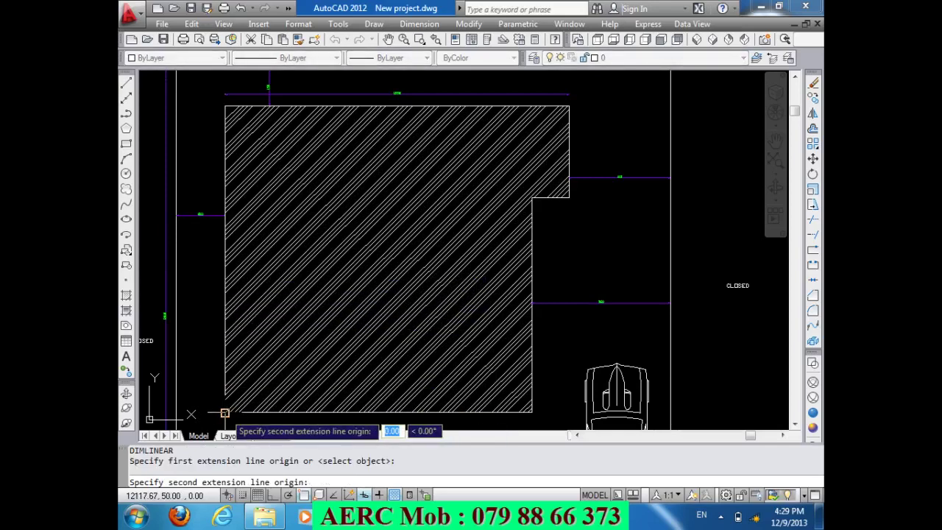
click(224, 105)
click(206, 250)
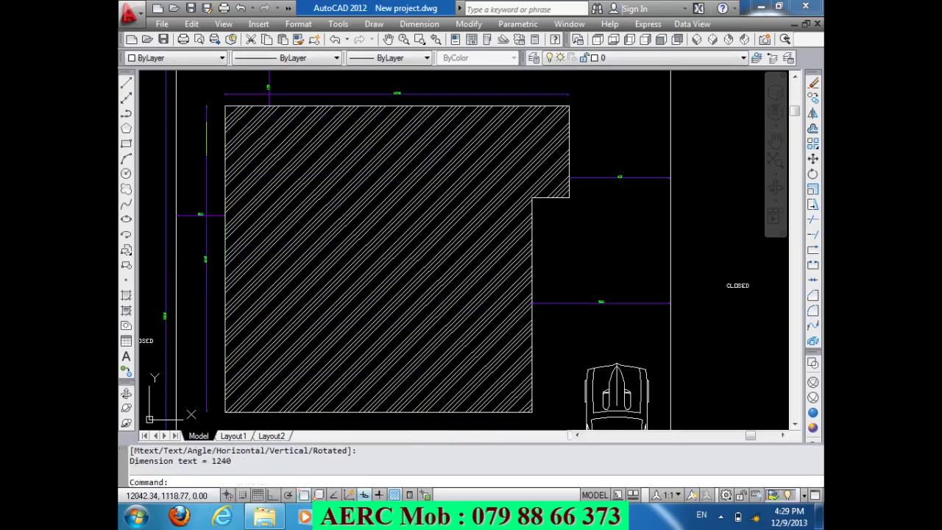
scroll(189, 252, up, 4)
scroll(246, 253, up, 1)
scroll(220, 239, down, 2)
scroll(218, 235, down, 3)
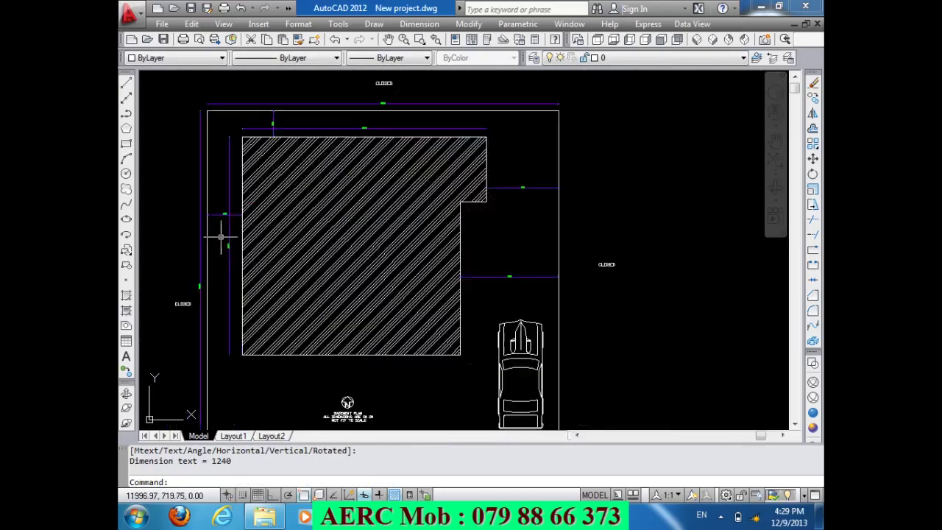
scroll(497, 282, up, 2)
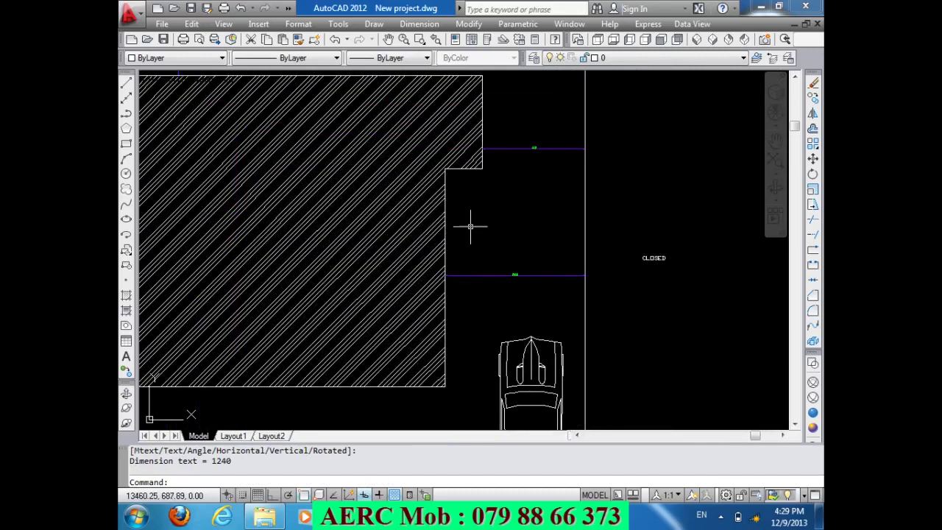
- Add a trial 150 dimension across the notch
key(Return)
click(446, 168)
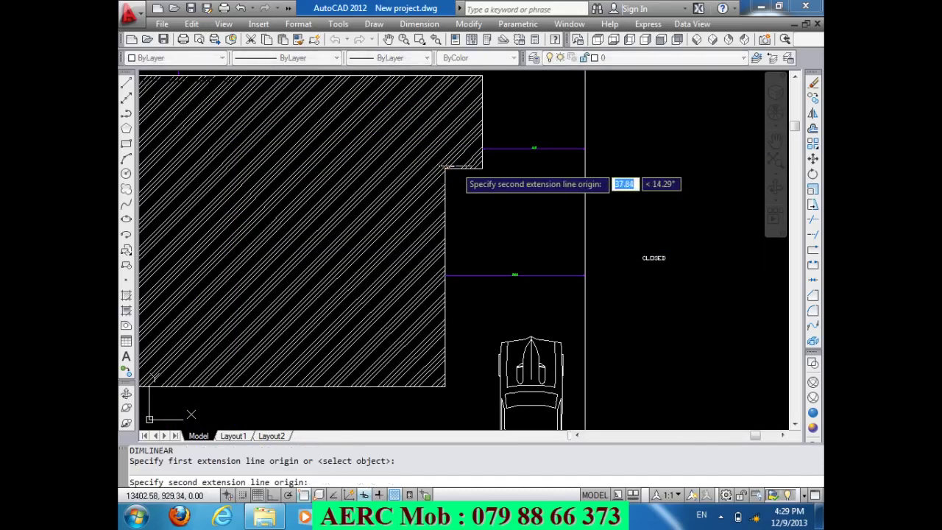
click(482, 169)
click(478, 178)
scroll(470, 177, up, 2)
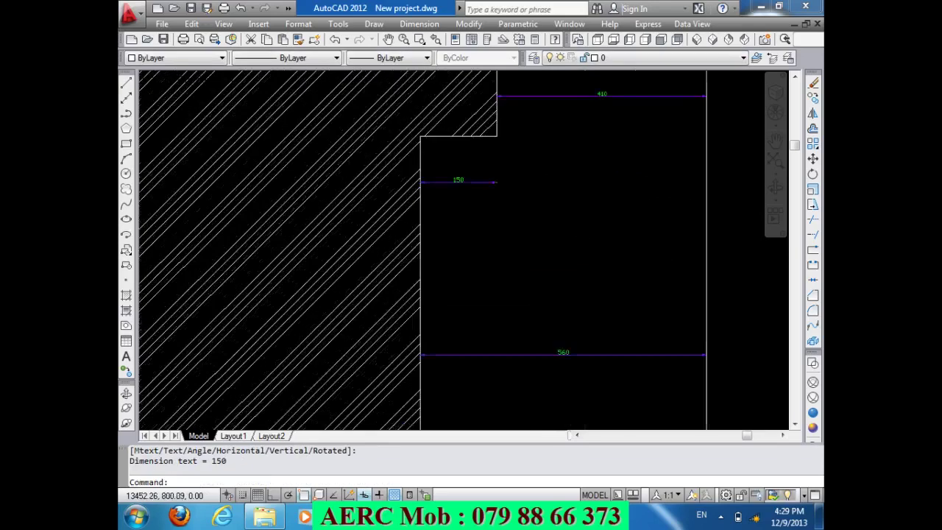
scroll(464, 176, up, 1)
- Delete the small 150 dimension at the notch
click(487, 174)
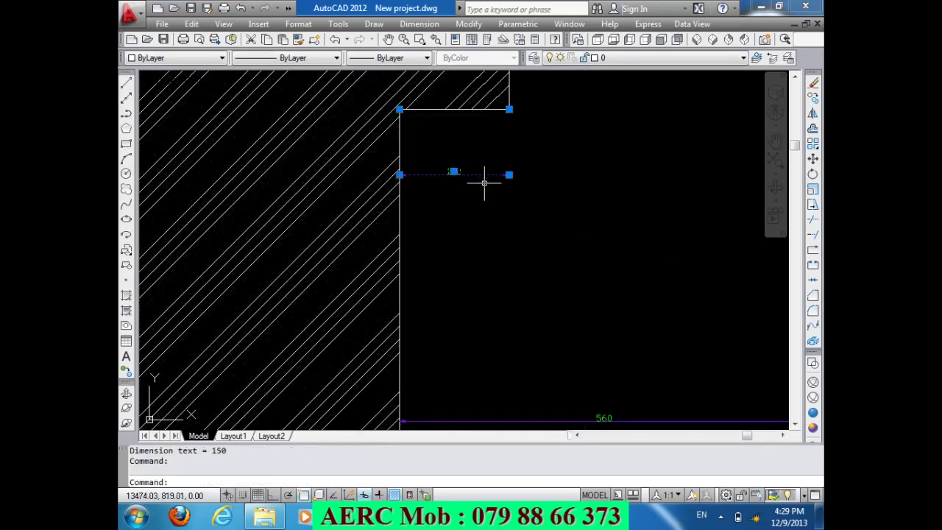
key(Return)
scroll(489, 180, down, 2)
scroll(523, 178, down, 2)
click(522, 178)
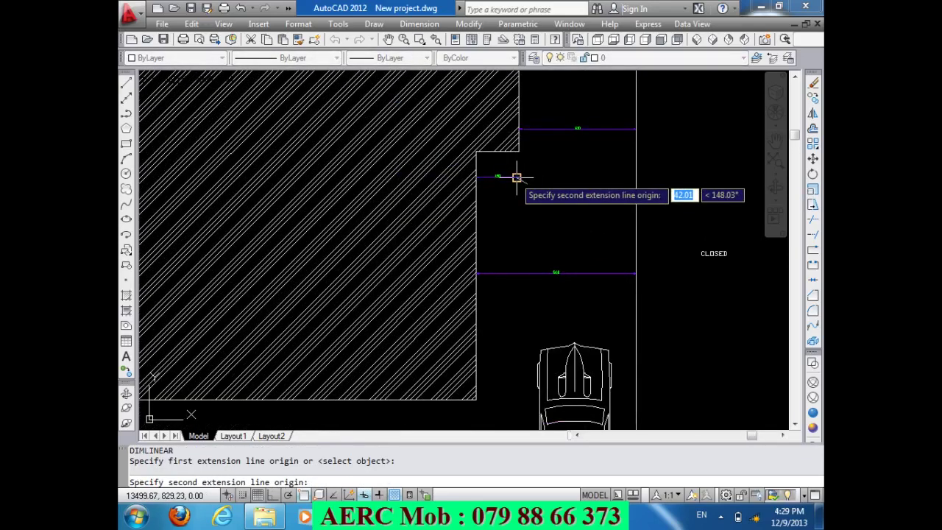
key(Escape)
double_click(519, 180)
click(519, 179)
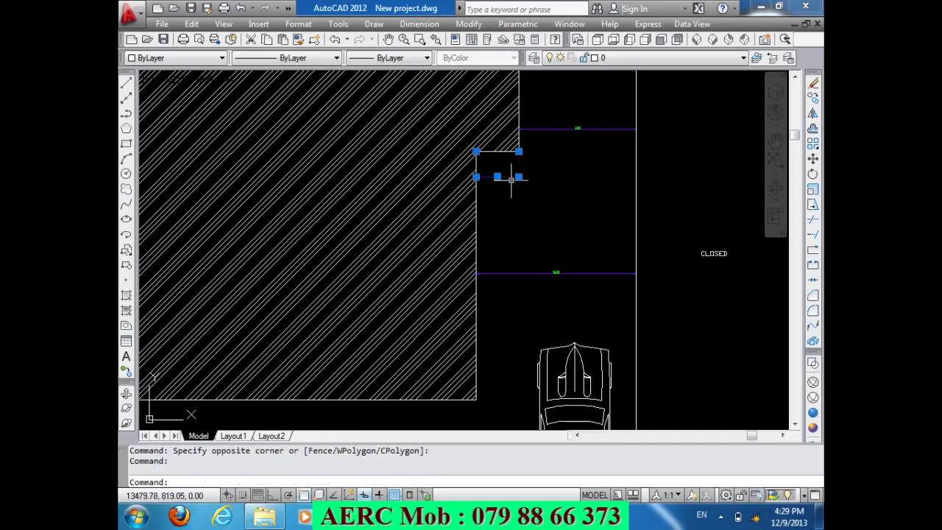
key(Delete)
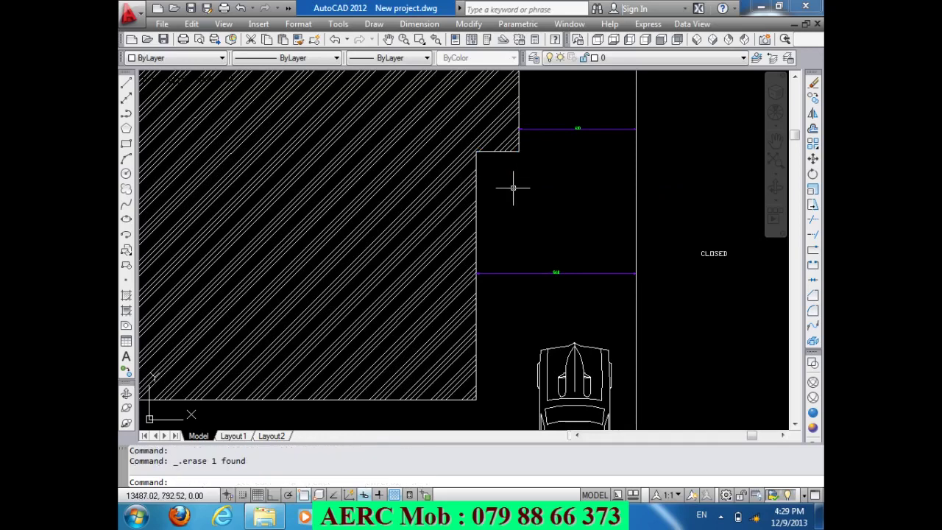
- Add a trial 870 vertical dimension from the upper notch corner to the lower hatch corner
text(DLLI)
key(Return)
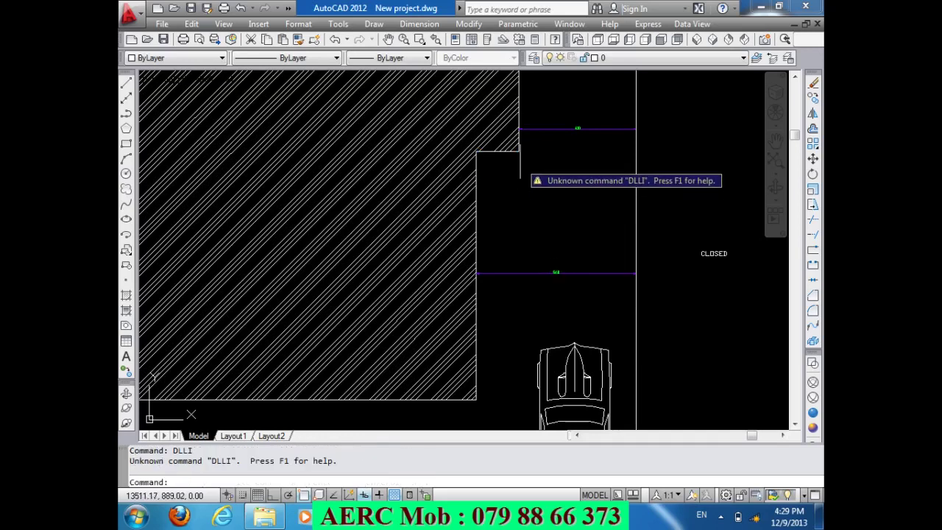
key(Escape)
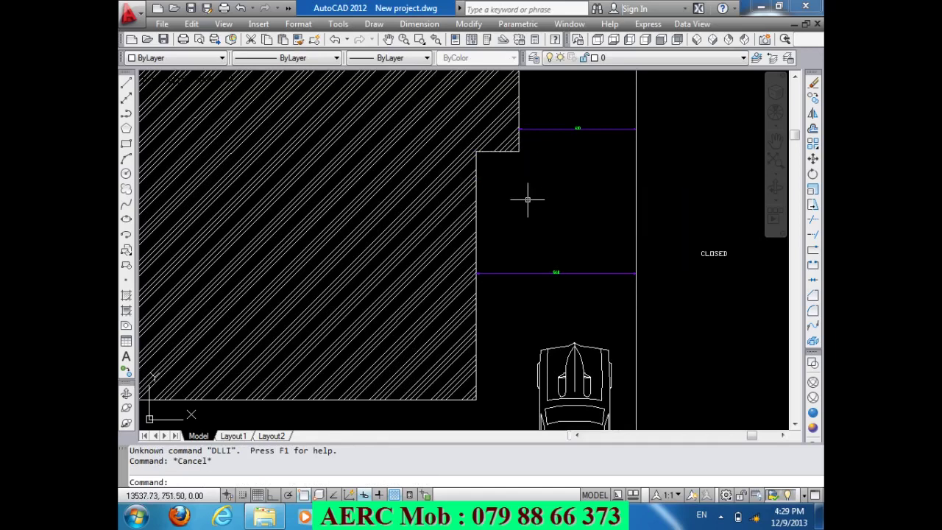
text(DLI)
key(Return)
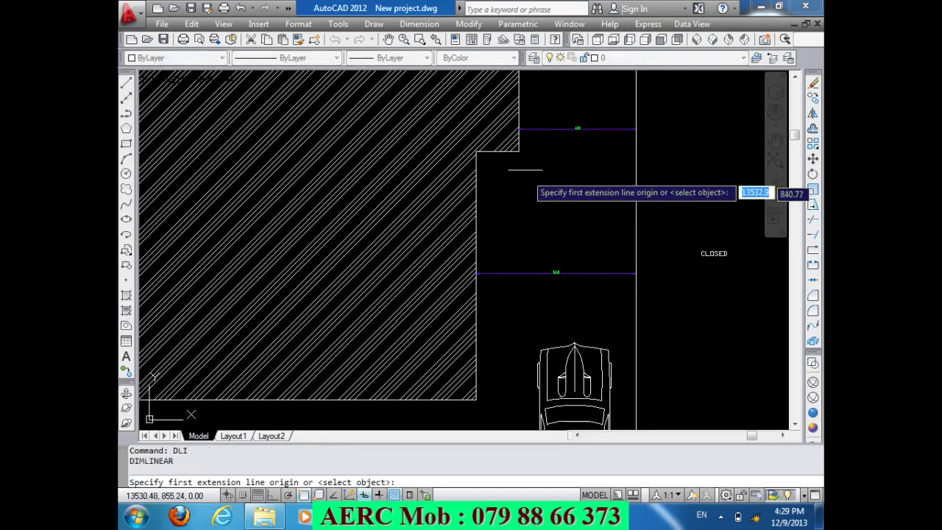
click(519, 151)
click(475, 398)
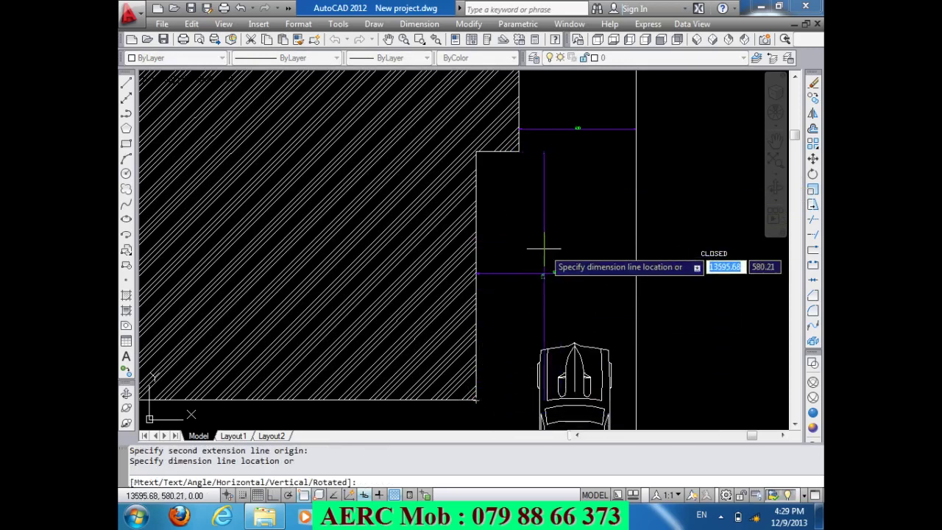
click(520, 281)
scroll(534, 283, up, 5)
- Delete the 870 trial dimension
click(536, 284)
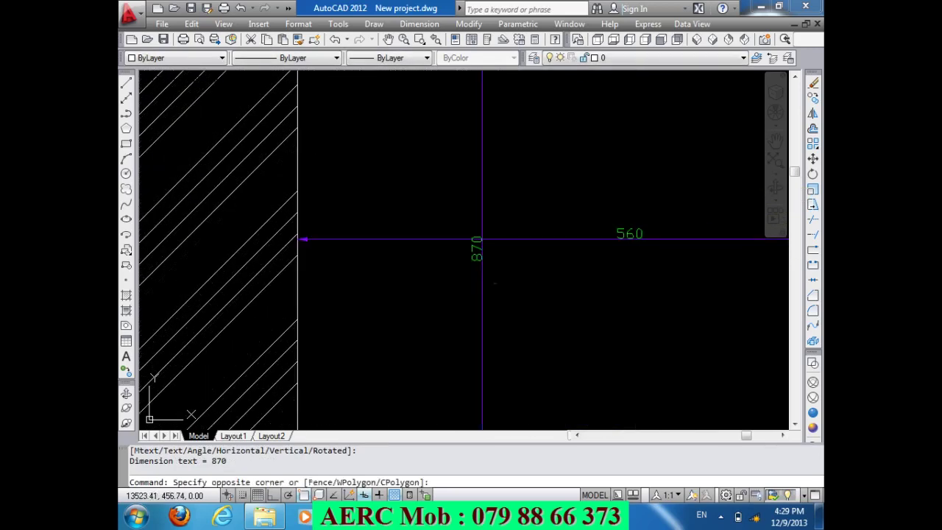
click(476, 249)
scroll(521, 282, down, 3)
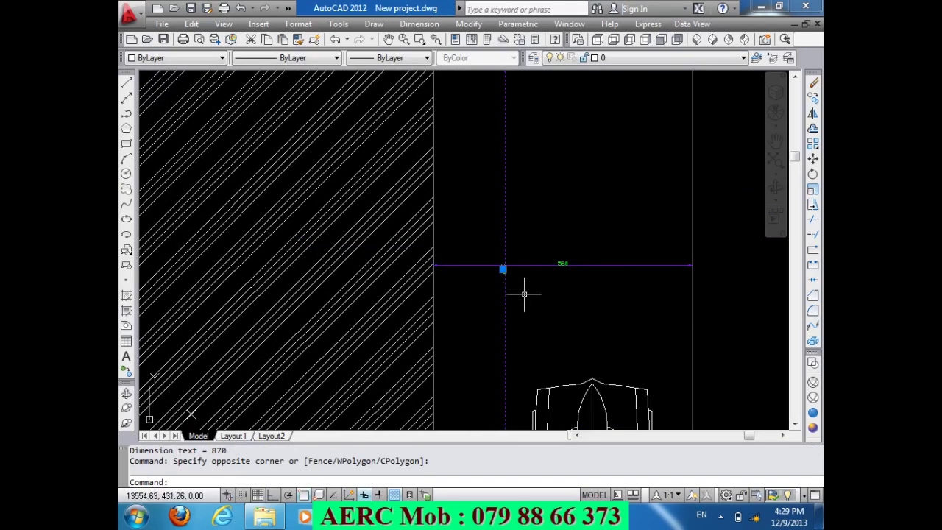
key(Delete)
scroll(555, 298, down, 5)
scroll(401, 243, up, 1)
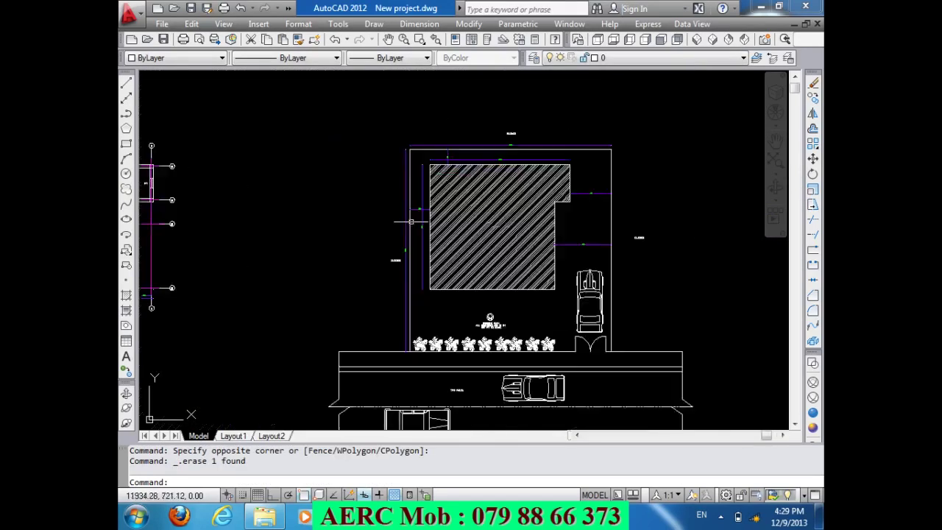
scroll(427, 209, up, 2)
scroll(427, 208, up, 3)
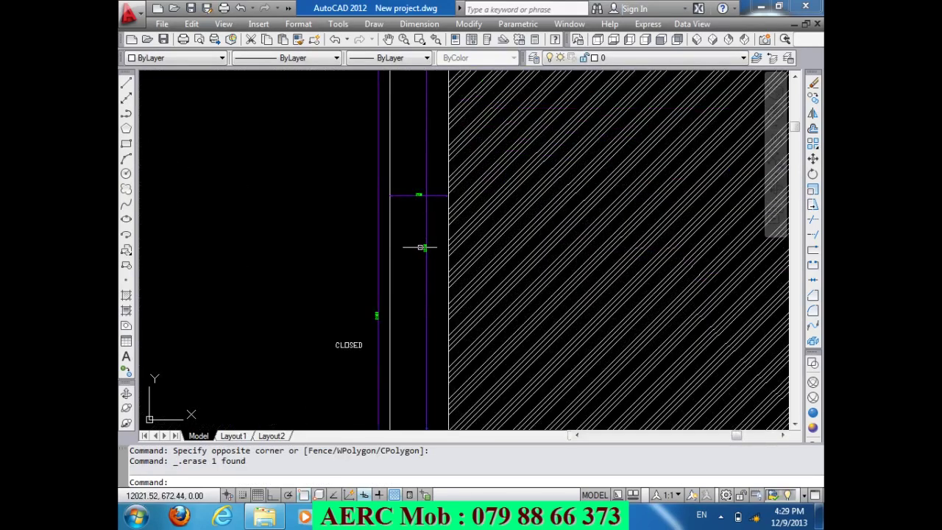
scroll(420, 246, down, 2)
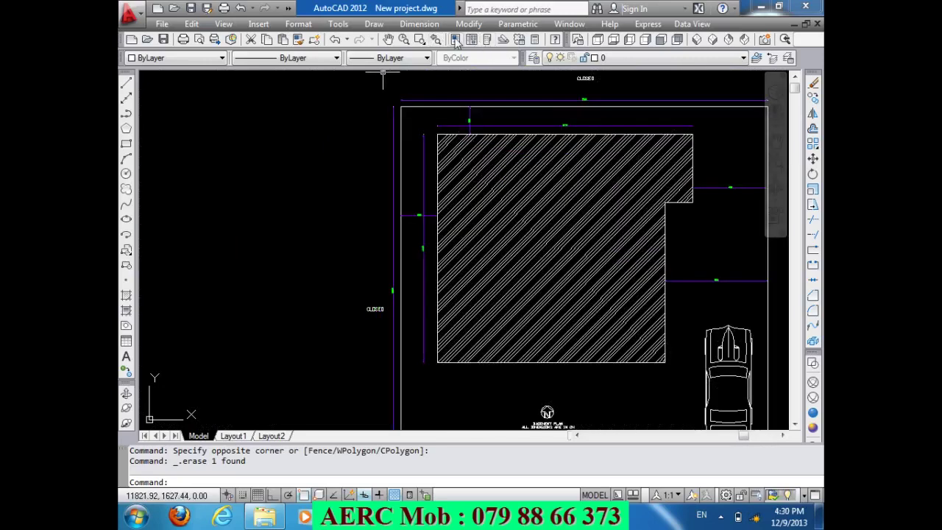
- Calculate 12.4 × 13.9 = 172.36 in QuickCalc
click(535, 40)
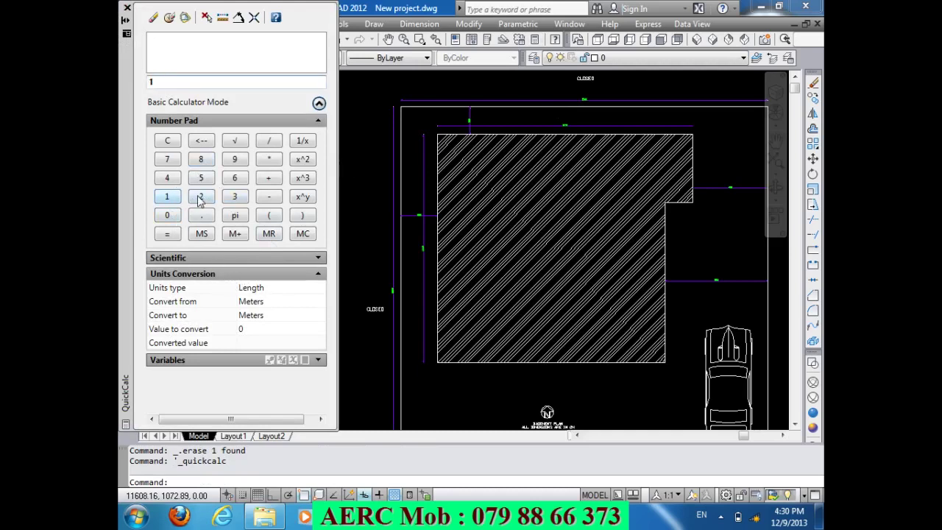
click(201, 196)
click(200, 215)
click(167, 180)
click(269, 160)
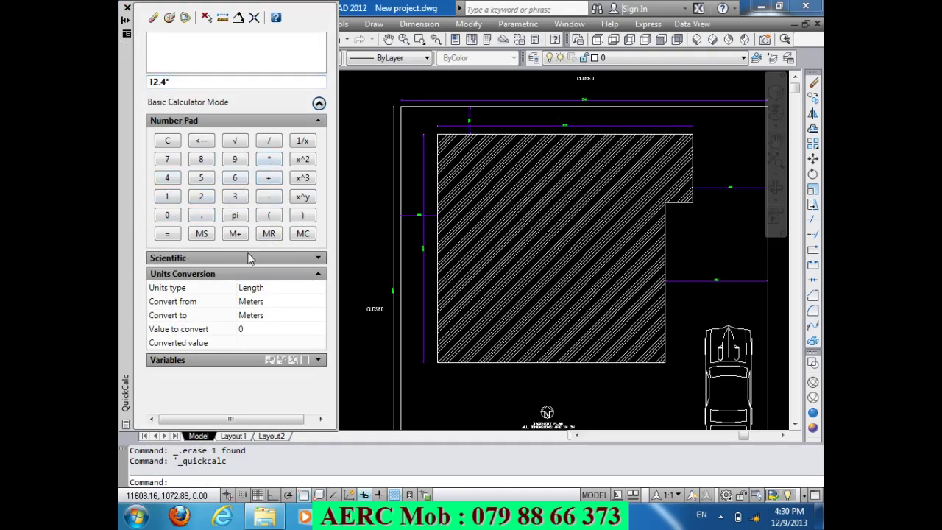
click(167, 196)
click(235, 197)
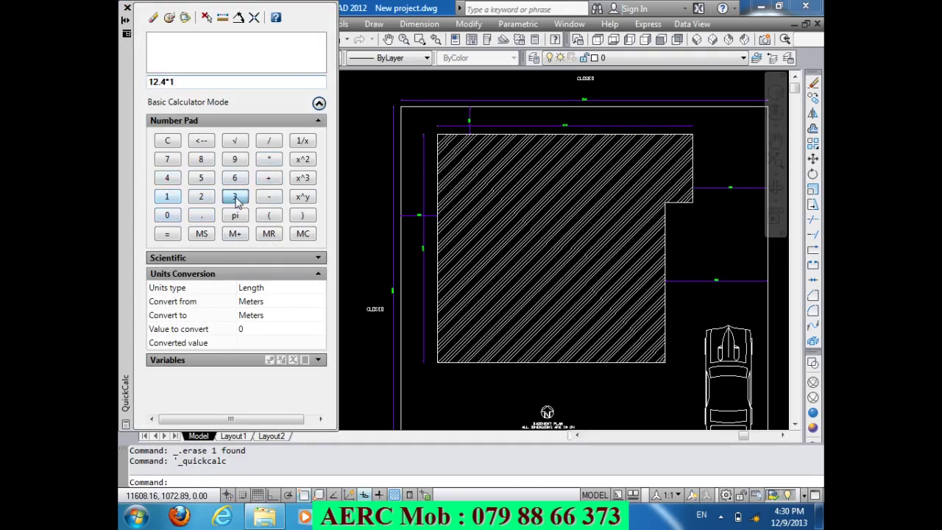
click(235, 165)
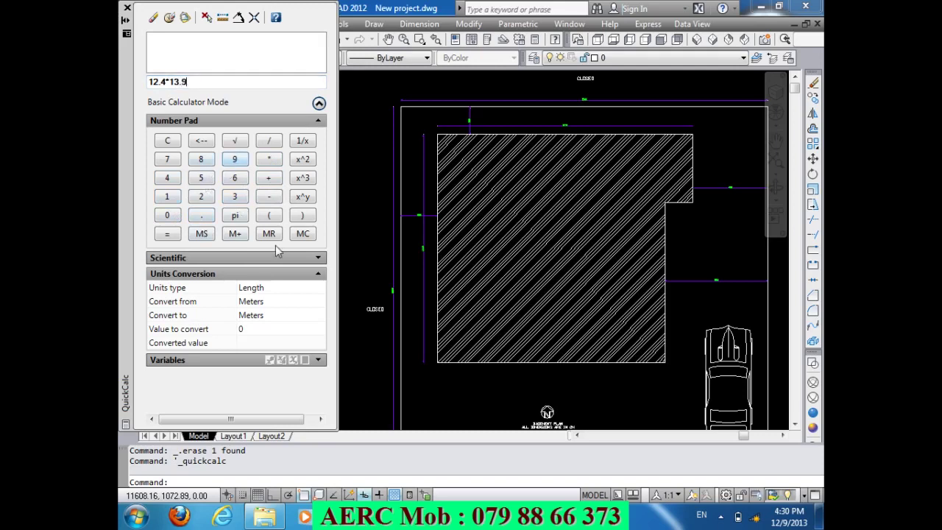
click(168, 234)
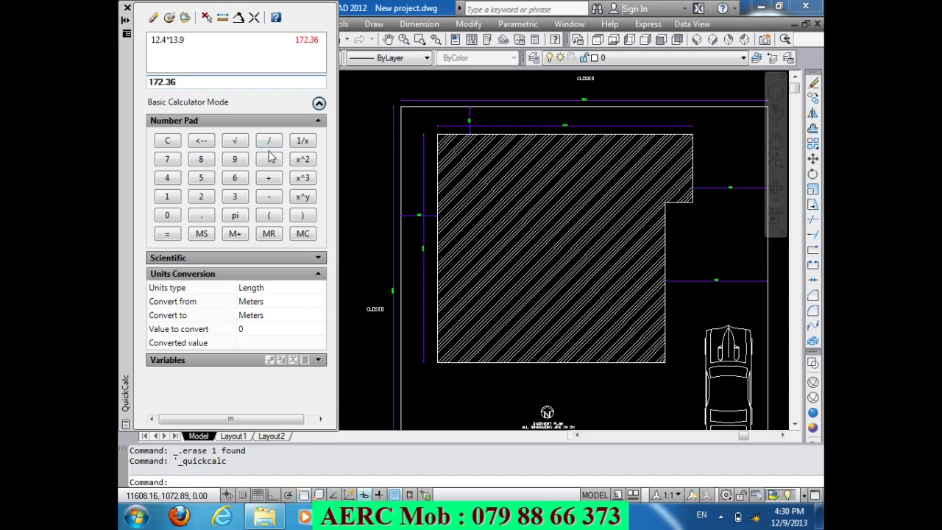
- Calculate 172.36 − (1.5 × 8.7) to get 159.31
click(272, 218)
click(208, 148)
click(271, 197)
click(265, 216)
click(169, 202)
click(200, 214)
click(201, 178)
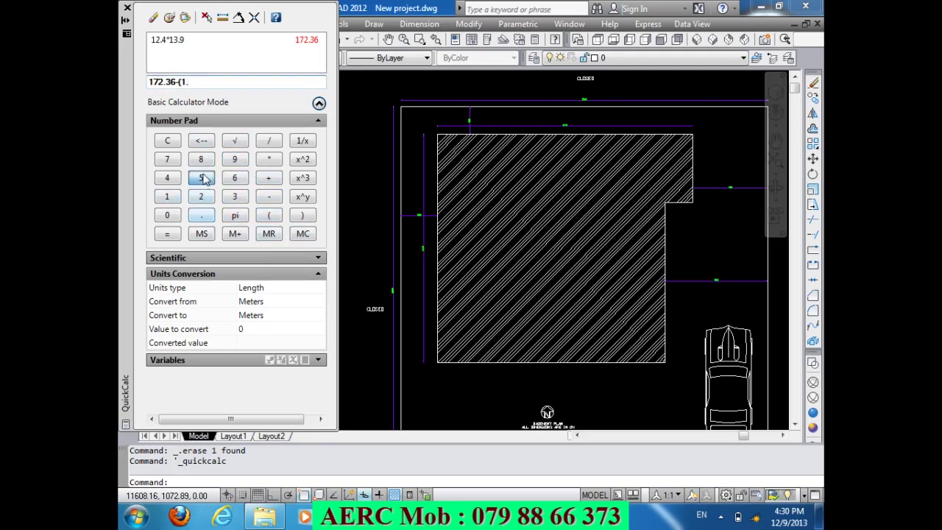
click(267, 161)
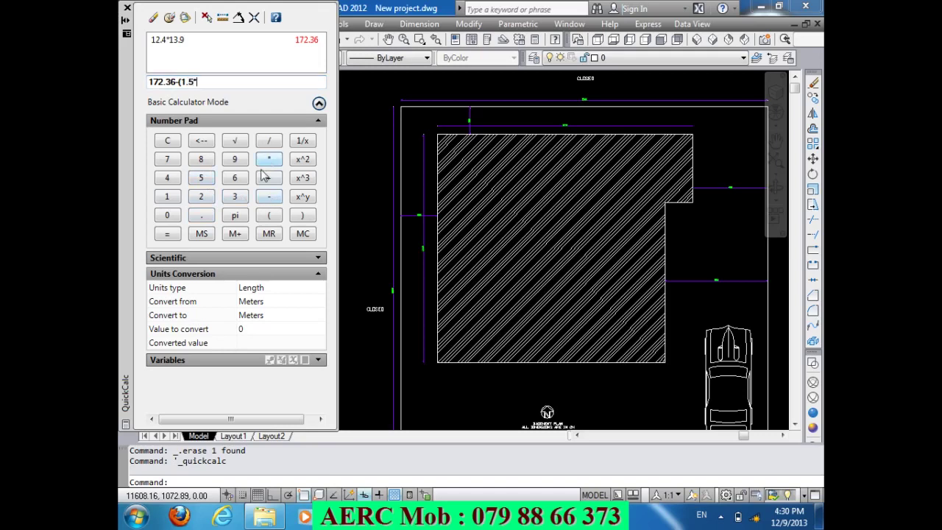
click(202, 160)
click(202, 218)
click(168, 160)
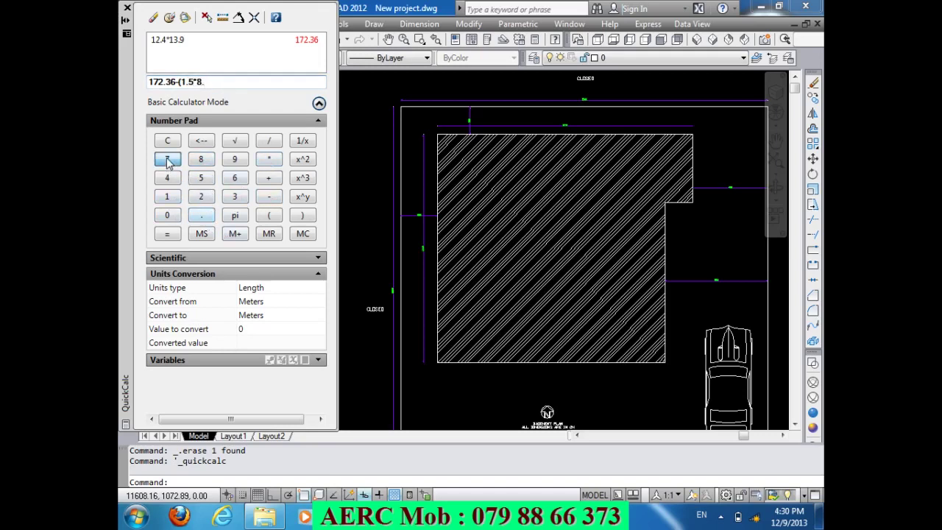
click(293, 220)
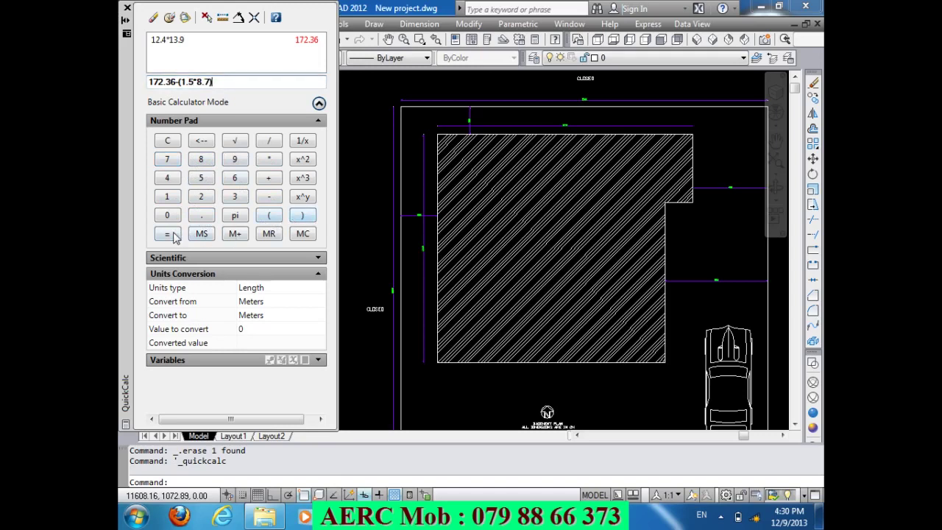
click(169, 235)
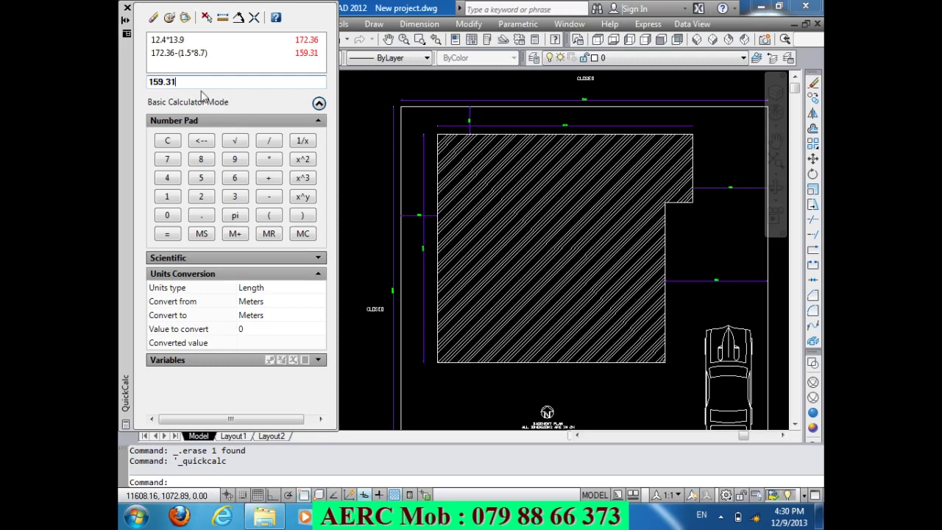
- Correct the calculator value to 159.36 and evaluate it multiplied by 1
click(201, 141)
click(237, 180)
click(271, 162)
click(167, 197)
click(168, 234)
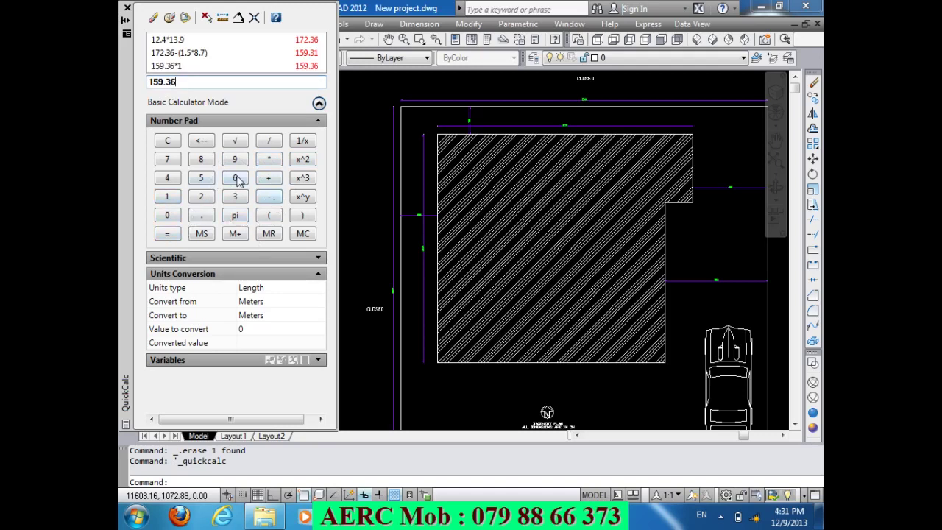
- Clear the calculator, compute 160*100 = 16000, then 16000/4 = 4000
click(169, 142)
click(171, 202)
click(239, 179)
click(175, 219)
click(269, 160)
click(167, 197)
click(173, 219)
click(172, 219)
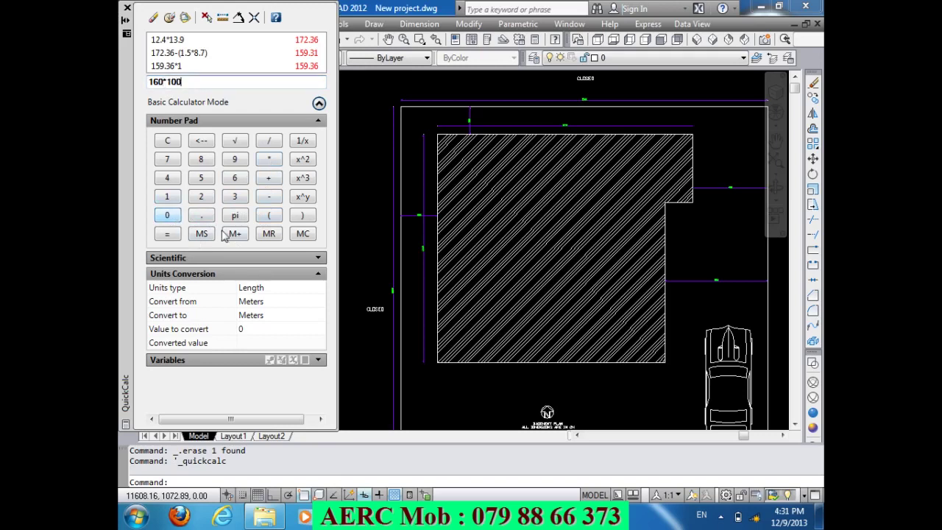
click(171, 233)
click(270, 142)
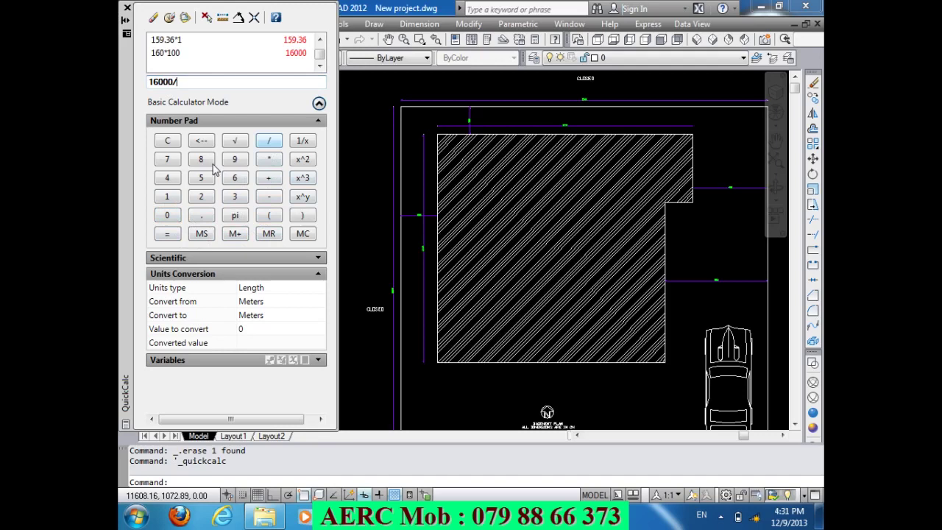
click(167, 178)
click(170, 234)
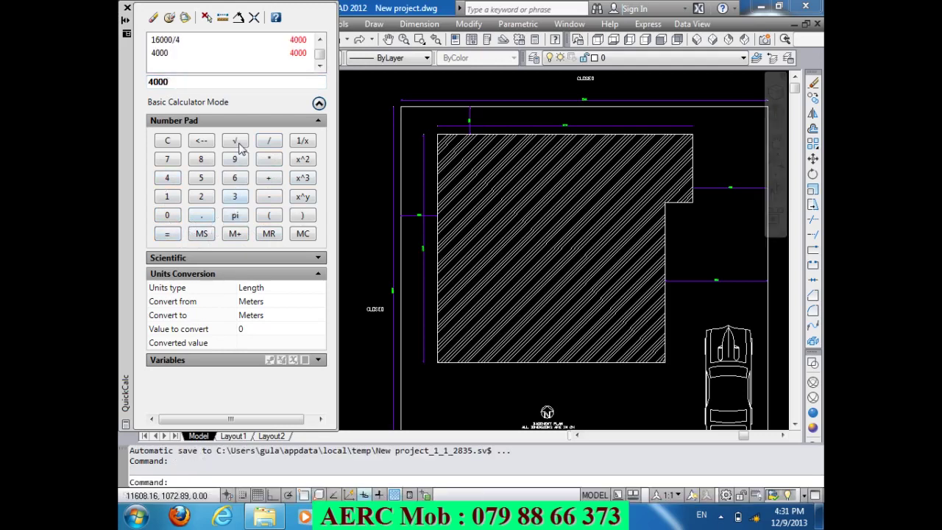
- Trim the result to 400, evaluate it, then clear the calculator input
click(203, 141)
click(172, 233)
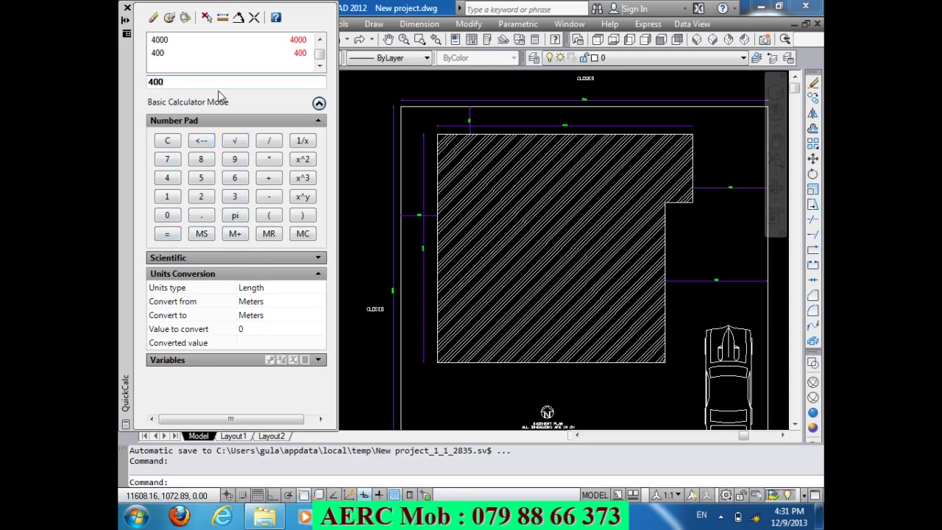
drag(167, 82, 150, 85)
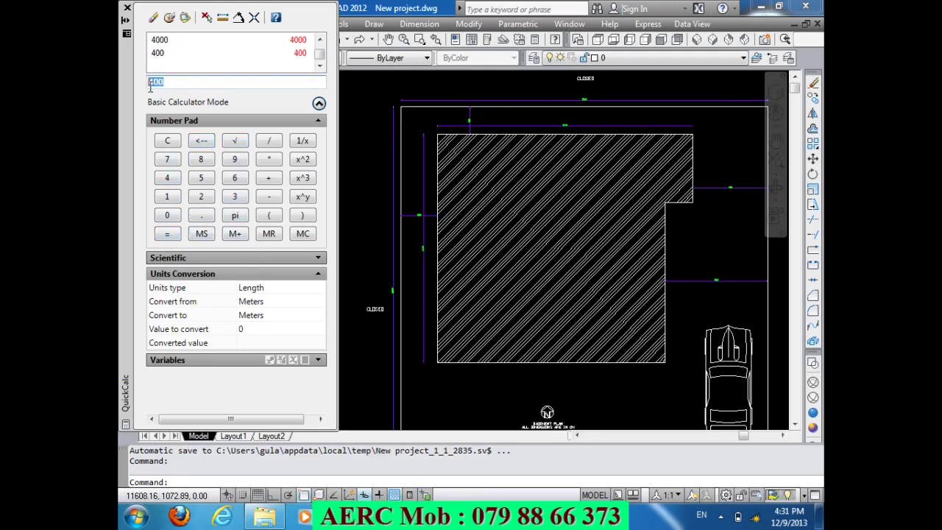
click(175, 145)
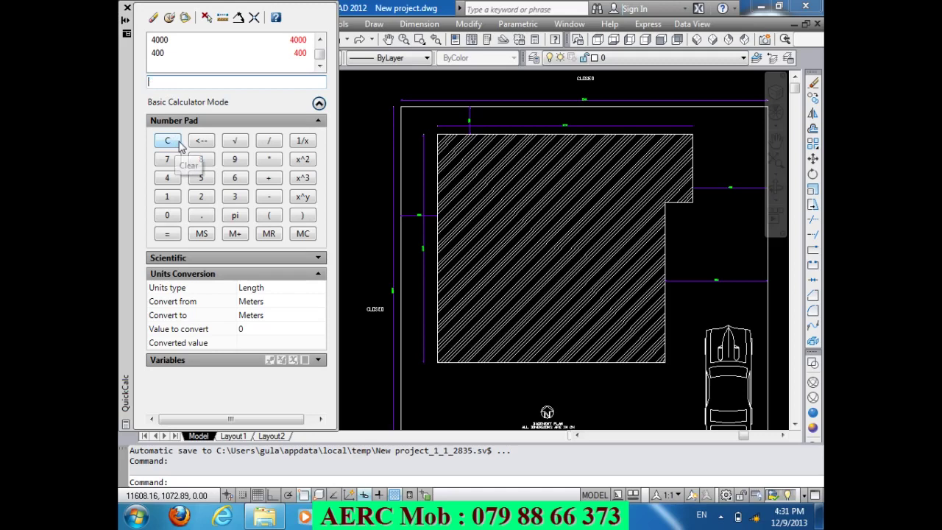
- Re-enter 160*100 = 16000 and divide it by 4 to get 4000
click(175, 197)
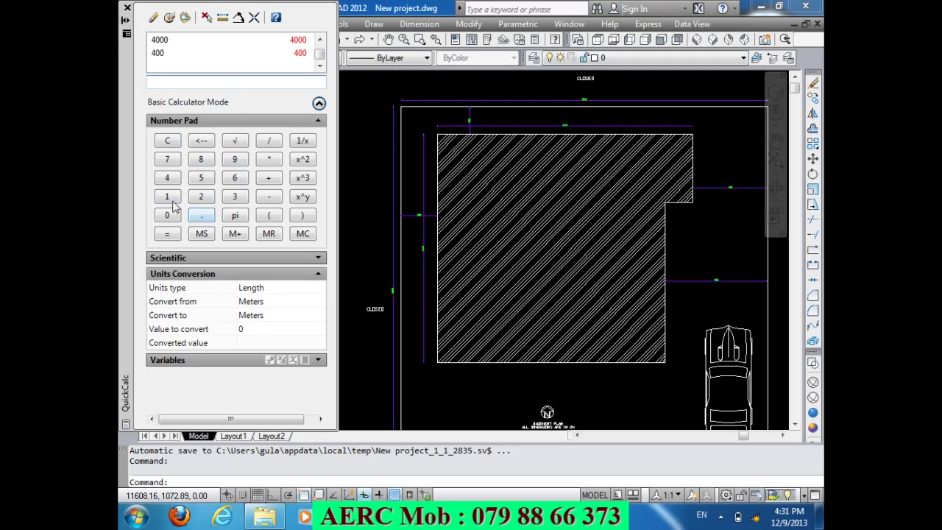
click(234, 179)
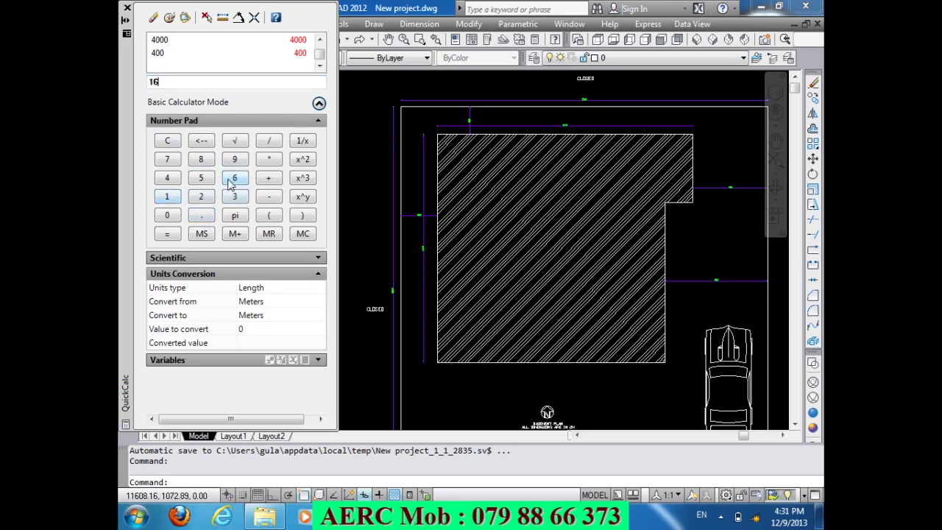
click(168, 213)
click(269, 159)
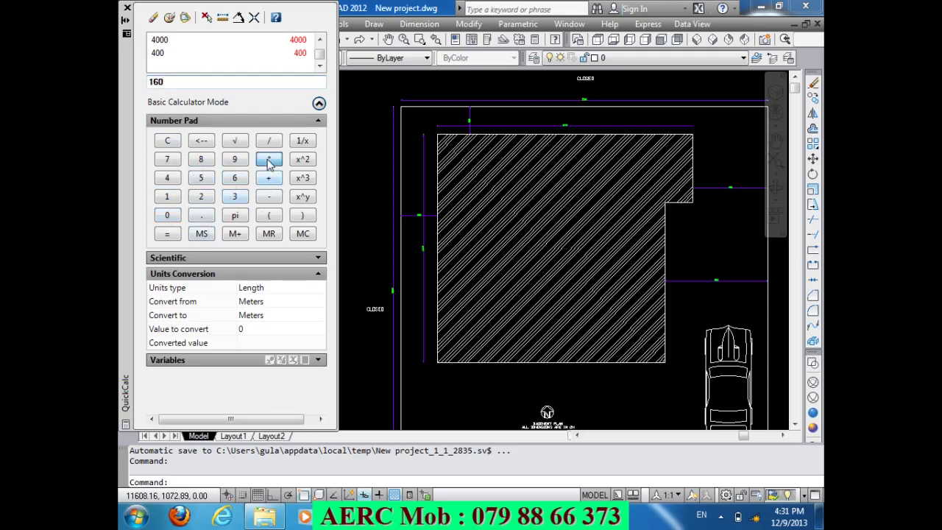
click(167, 197)
click(167, 214)
click(167, 215)
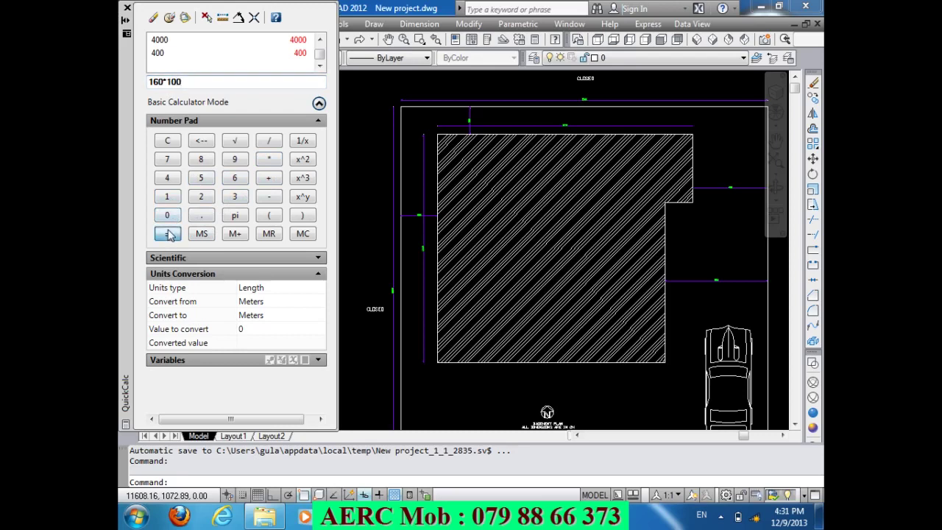
click(167, 234)
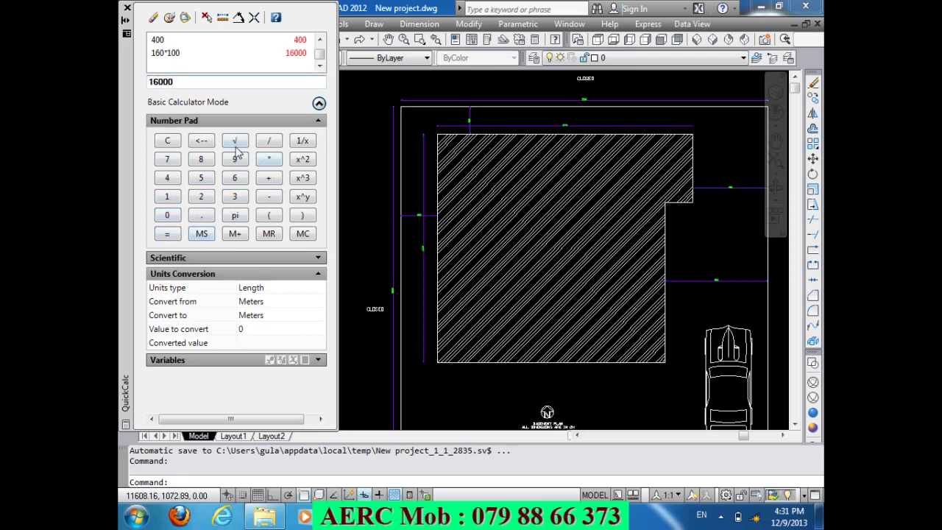
click(269, 141)
click(168, 178)
click(168, 234)
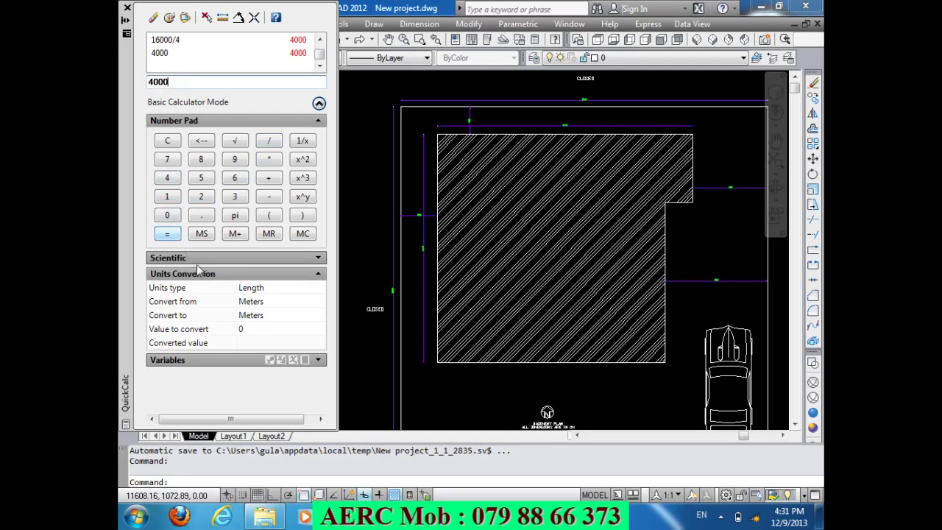
- Clear 4000 and compute 160*100 = 16000, correcting the multiplier to 100
click(174, 143)
click(168, 197)
click(235, 178)
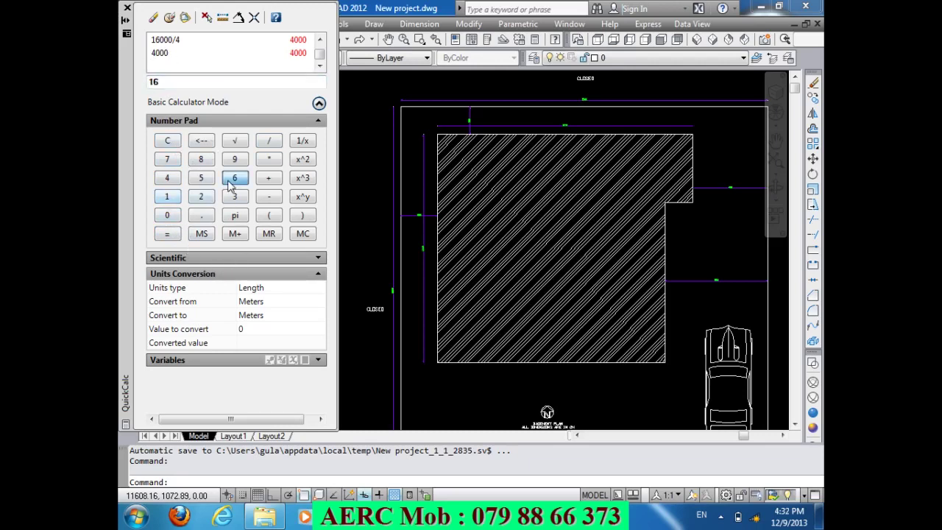
click(167, 214)
click(267, 161)
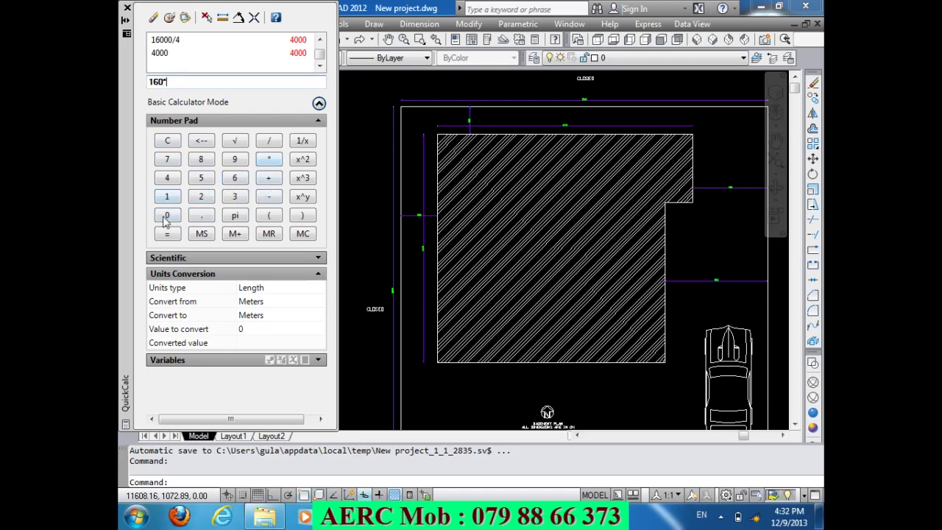
click(167, 216)
click(203, 141)
click(167, 196)
click(167, 214)
click(168, 216)
click(171, 235)
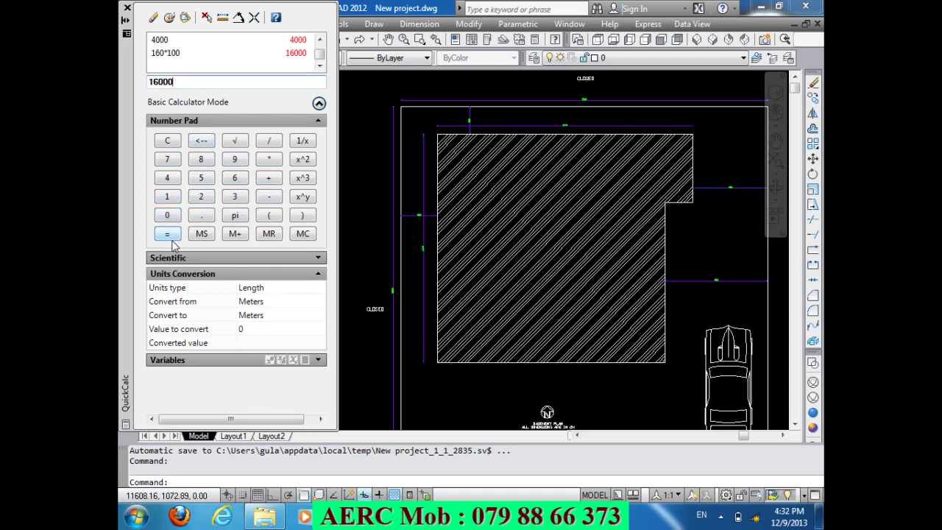
- Divide 16000 by 400 to get the 40 percent built-on ratio
click(269, 144)
click(167, 178)
click(169, 217)
click(170, 218)
click(172, 236)
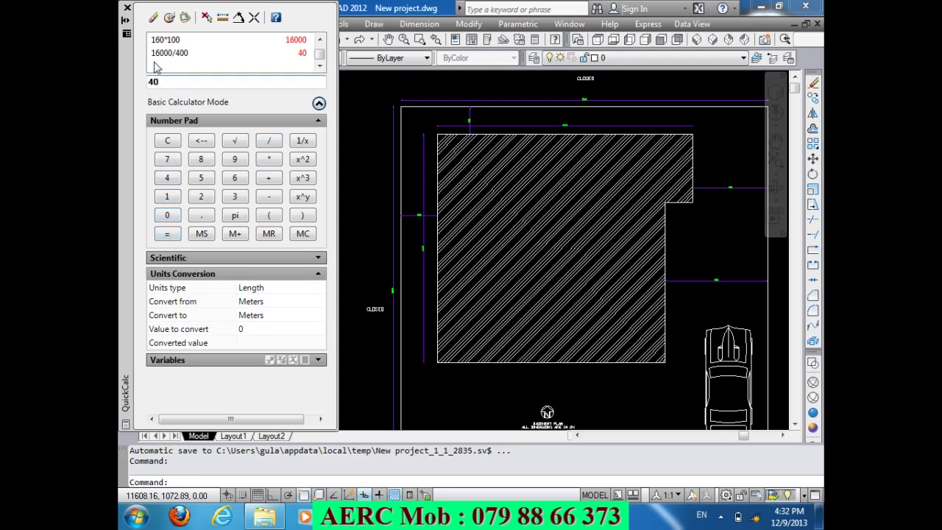
- Close QuickCalc and erase the top and left dimensions of the building
click(127, 8)
scroll(323, 221, down, 2)
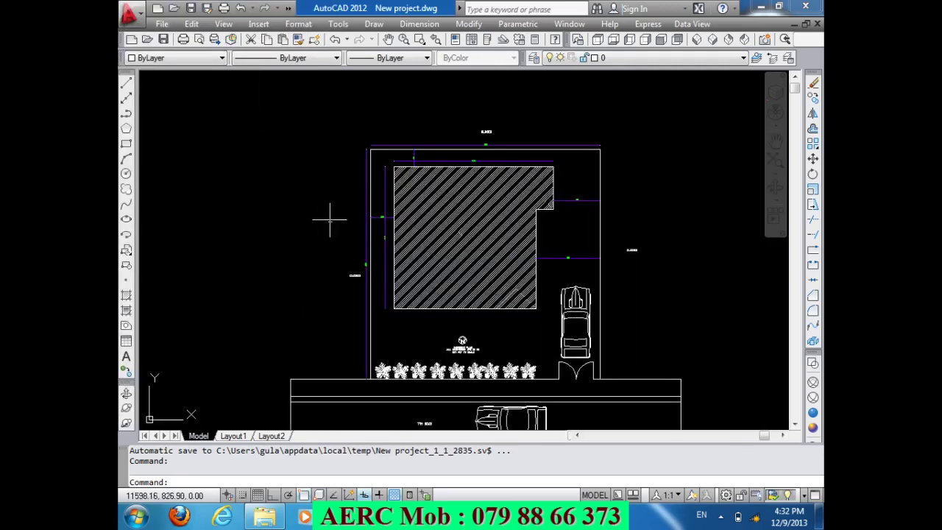
scroll(434, 176, up, 3)
click(479, 145)
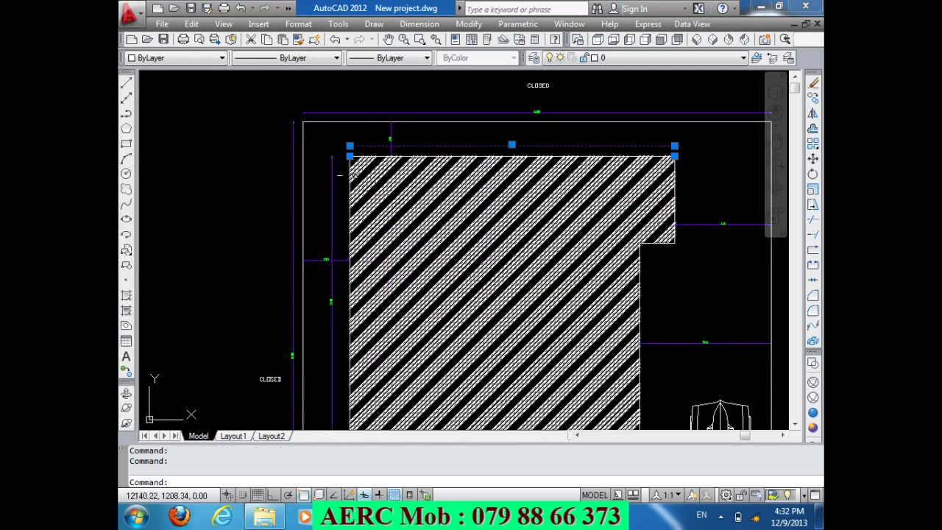
drag(331, 178, 326, 179)
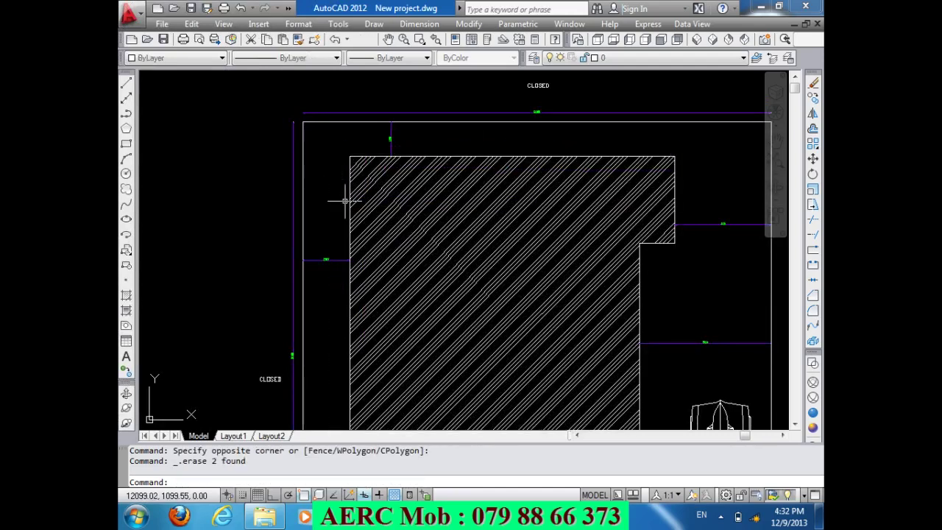
key(Delete)
- Copy the CLOSED text left of the plot and open the copy for editing
text(c)
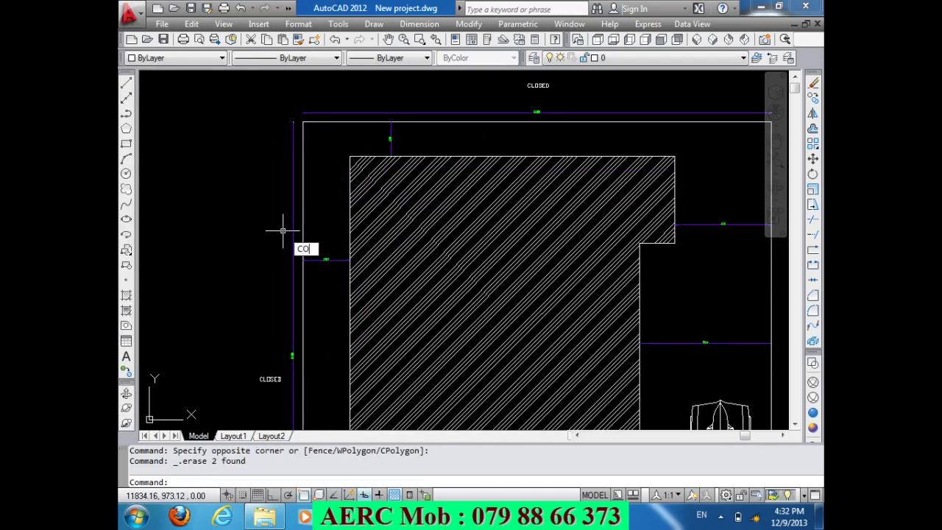
key(Return)
click(270, 379)
key(Return)
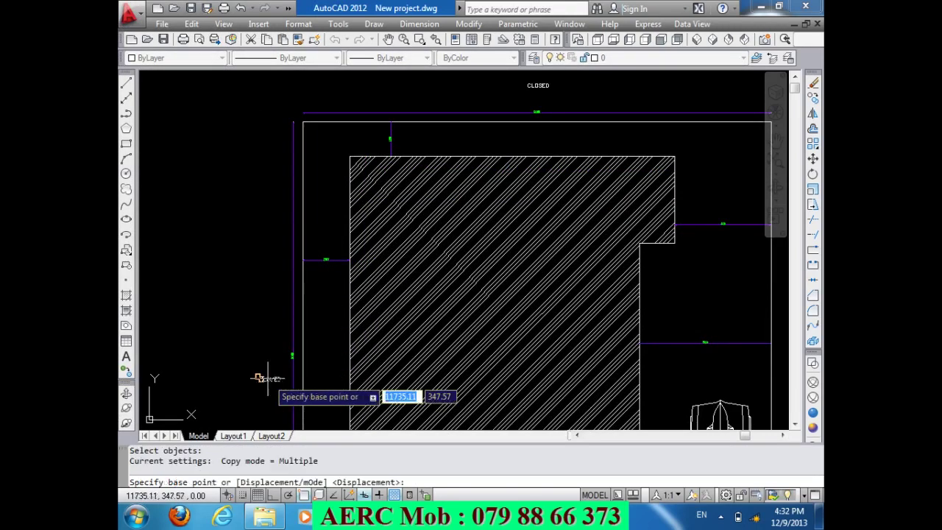
click(260, 378)
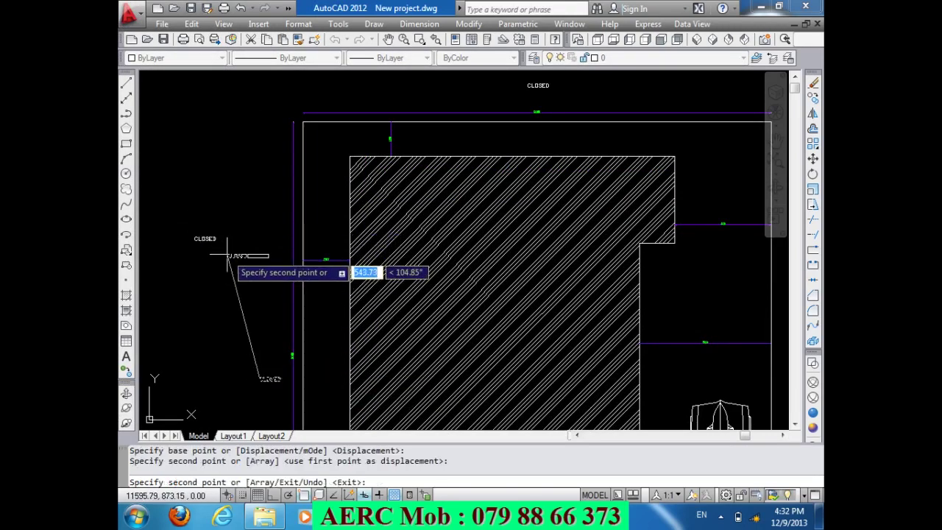
key(Return)
click(205, 238)
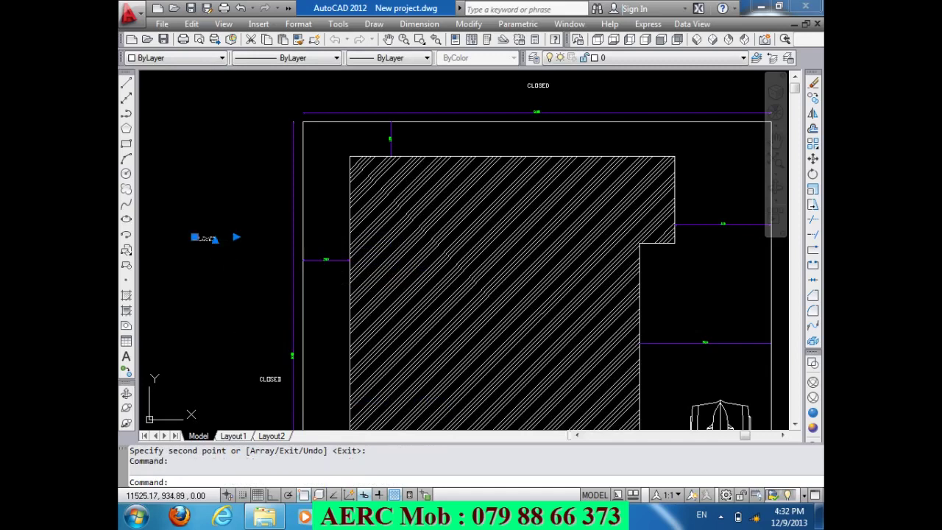
double_click(204, 238)
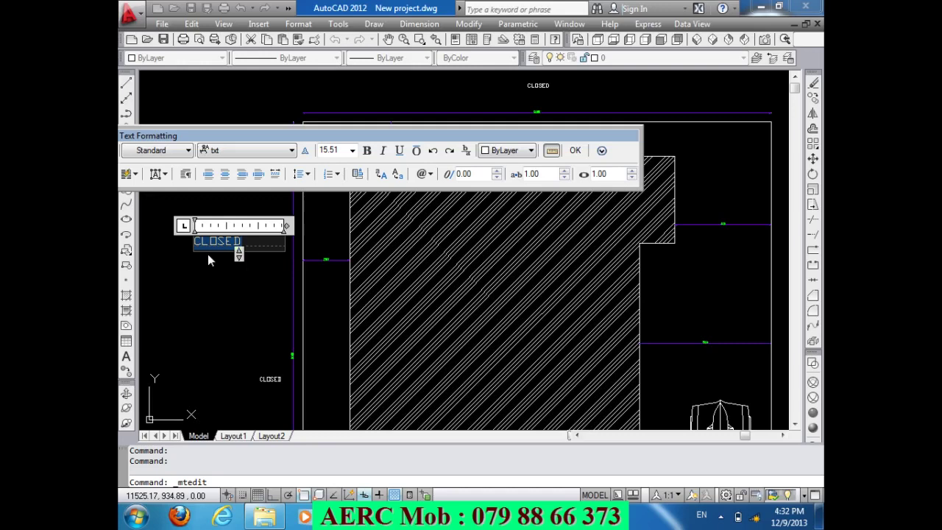
- Reword the copied CLOSED label to 'AREA ON CONS = 40%' on a single line
text(ON C)
text( ON)
text( C)
text(ONS)
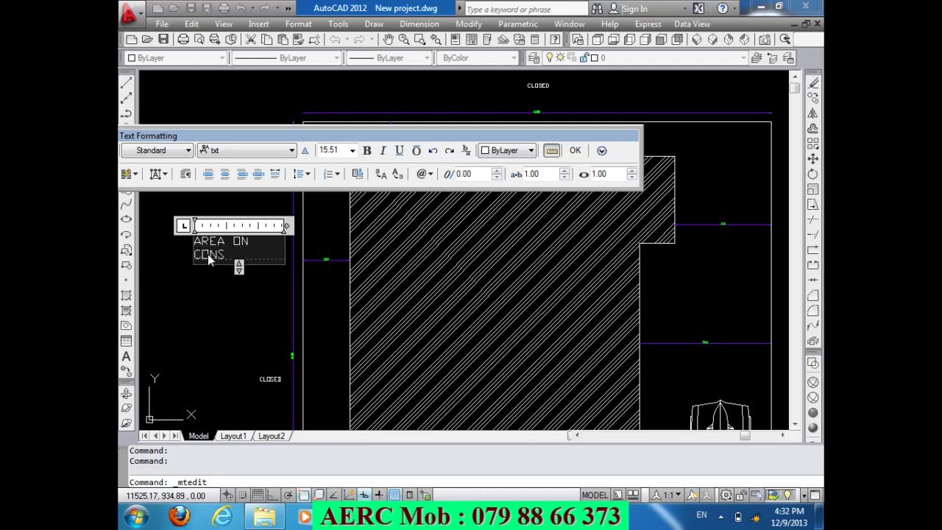
drag(285, 226, 420, 226)
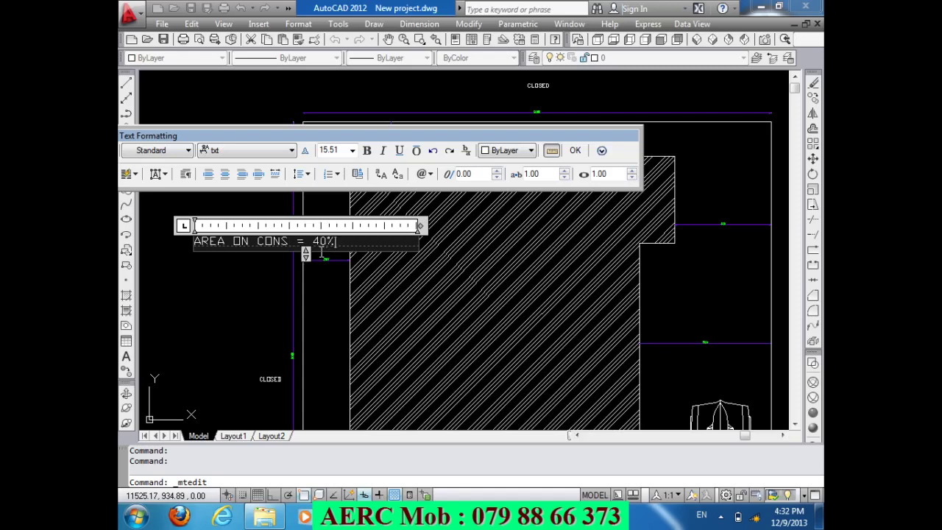
click(316, 250)
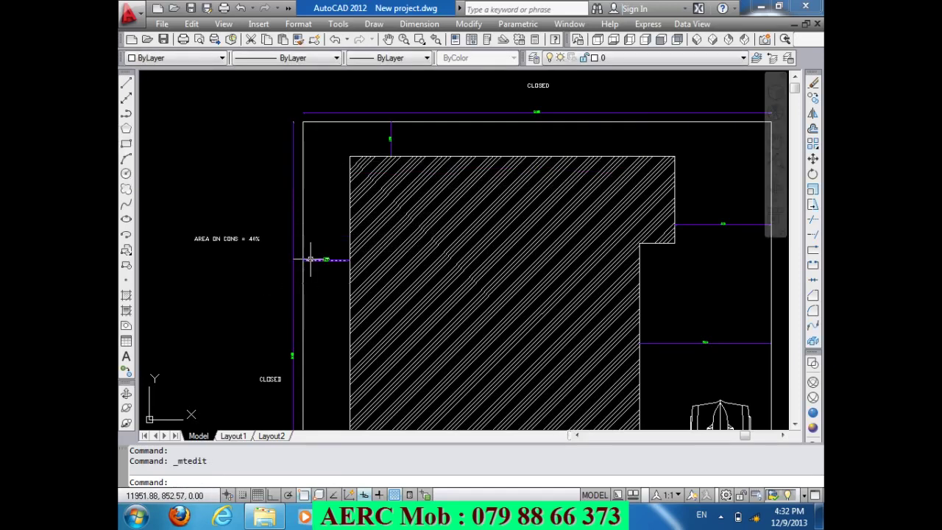
- Scale the AREA ON CONS = 40% note up by a factor of 2
text(SC)
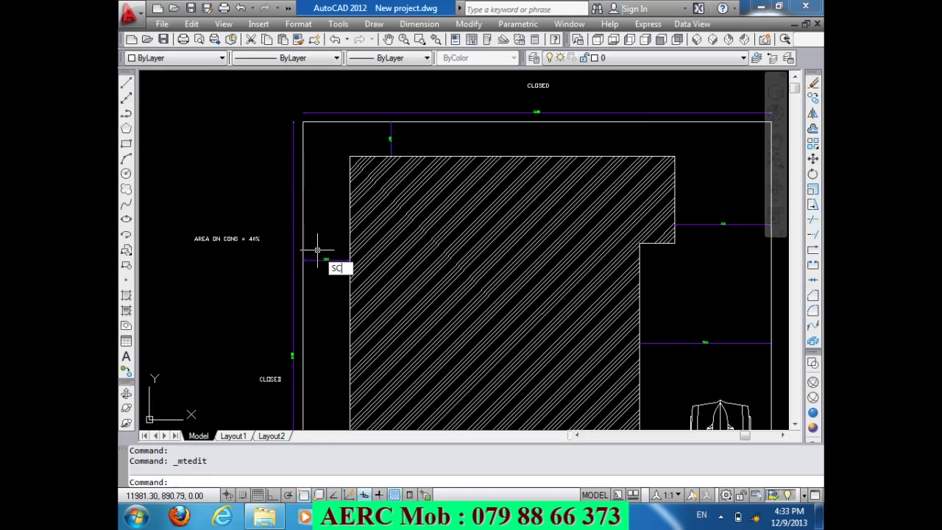
key(Return)
click(198, 237)
key(Return)
click(200, 238)
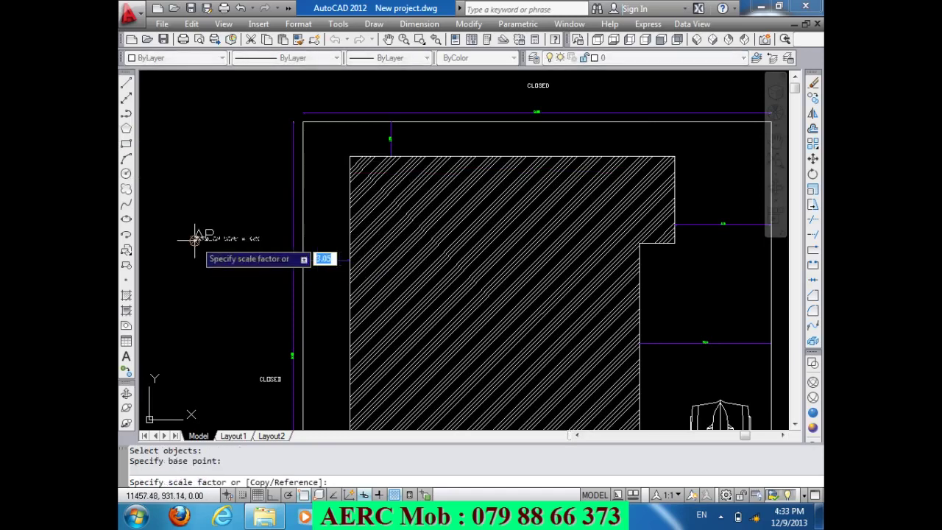
scroll(263, 235, down, 2)
scroll(264, 235, down, 3)
scroll(205, 236, down, 2)
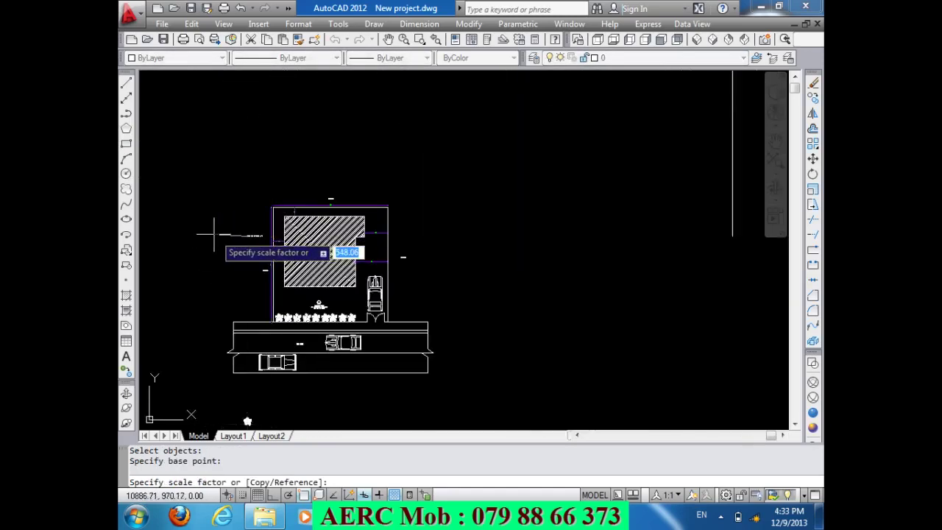
scroll(220, 235, down, 2)
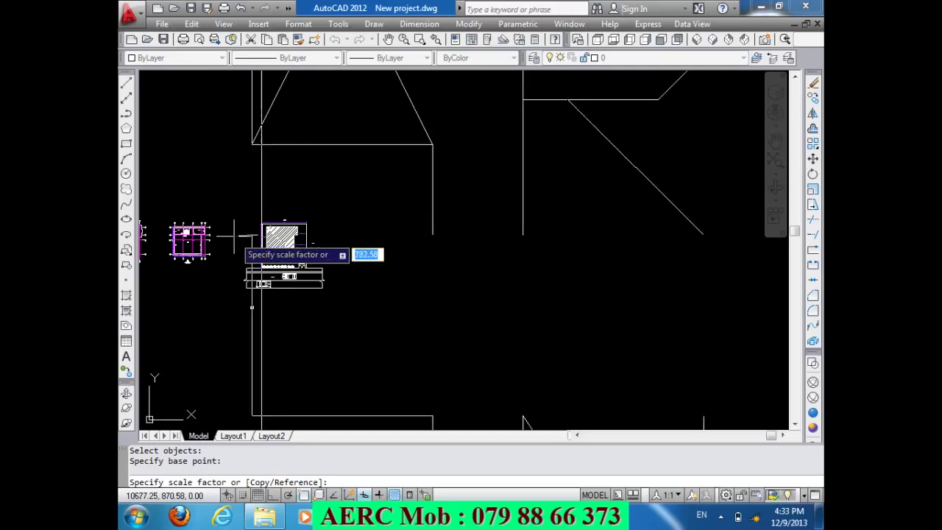
text(2)
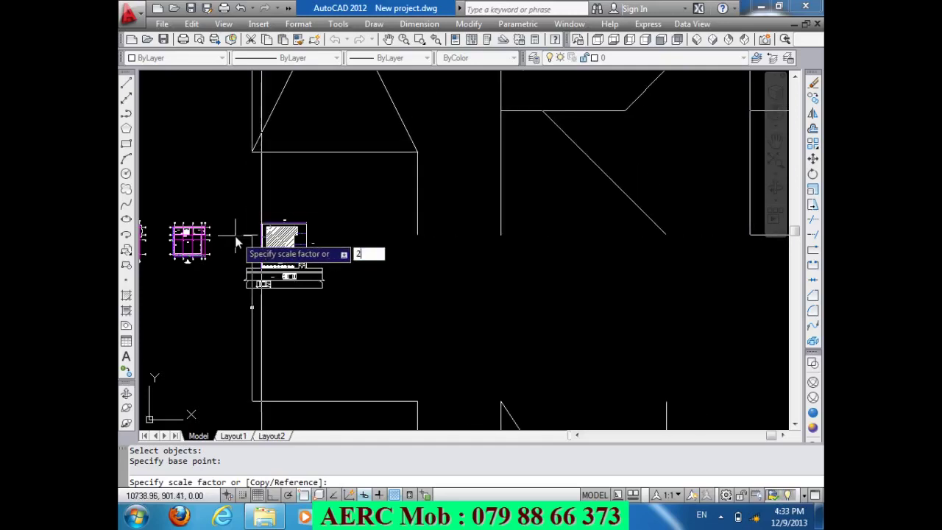
key(Return)
scroll(267, 315, up, 3)
scroll(279, 324, up, 2)
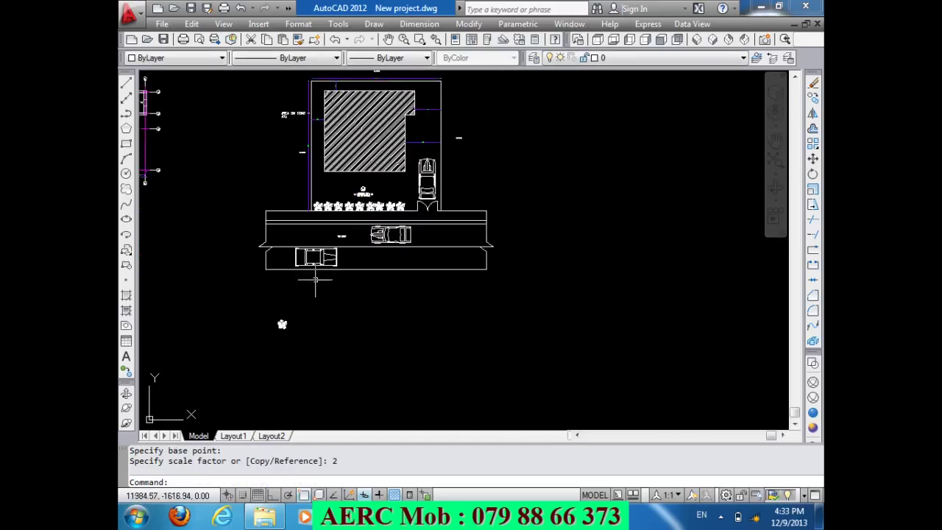
scroll(298, 306, down, 2)
scroll(294, 199, up, 3)
scroll(318, 140, up, 3)
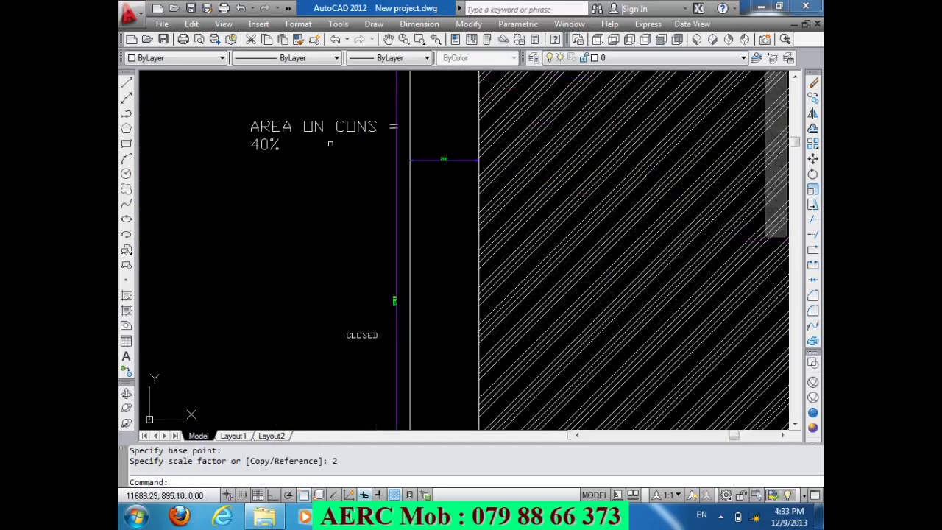
- Widen the area label's text box so it fits on one line
double_click(314, 126)
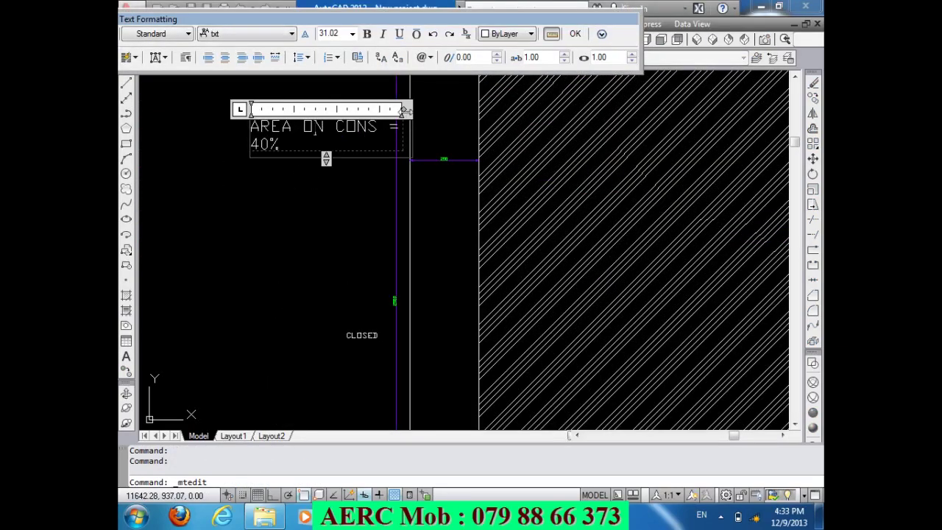
drag(403, 110, 448, 110)
click(354, 181)
scroll(310, 193, down, 3)
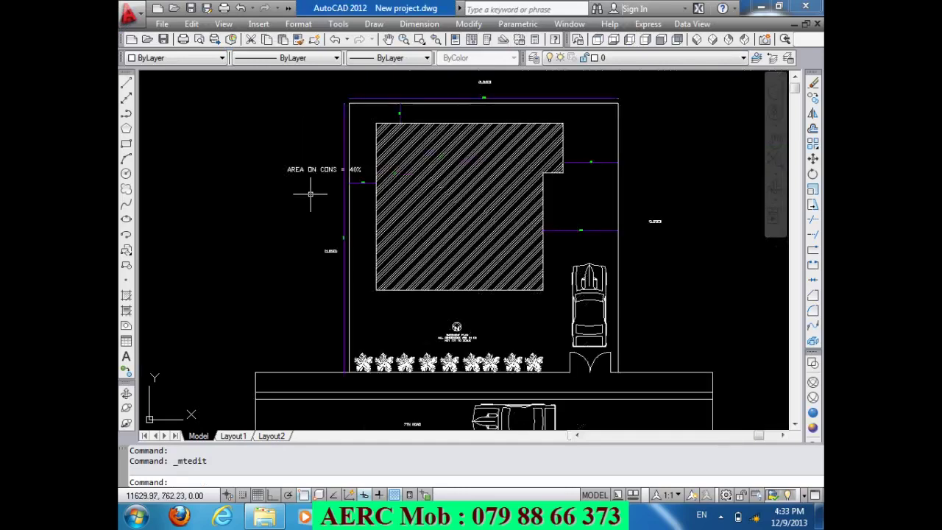
- Colour the area label red
click(292, 170)
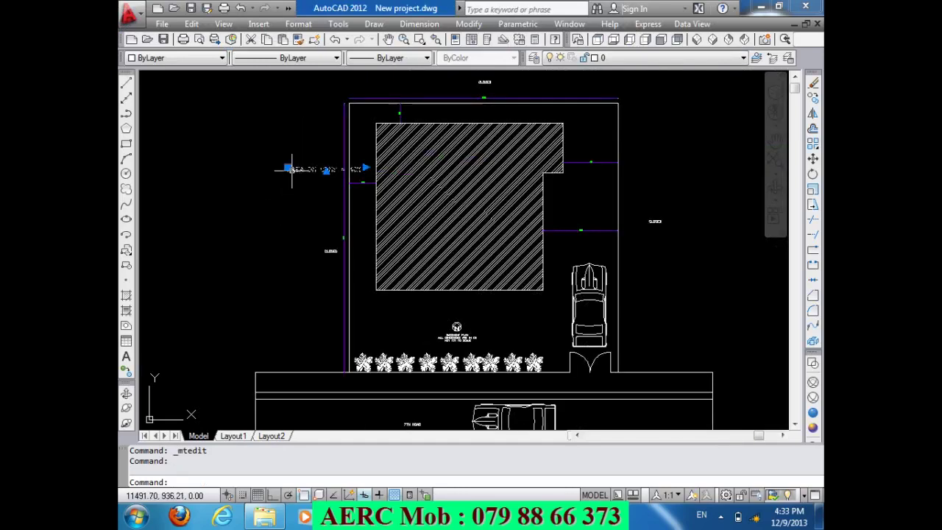
click(203, 59)
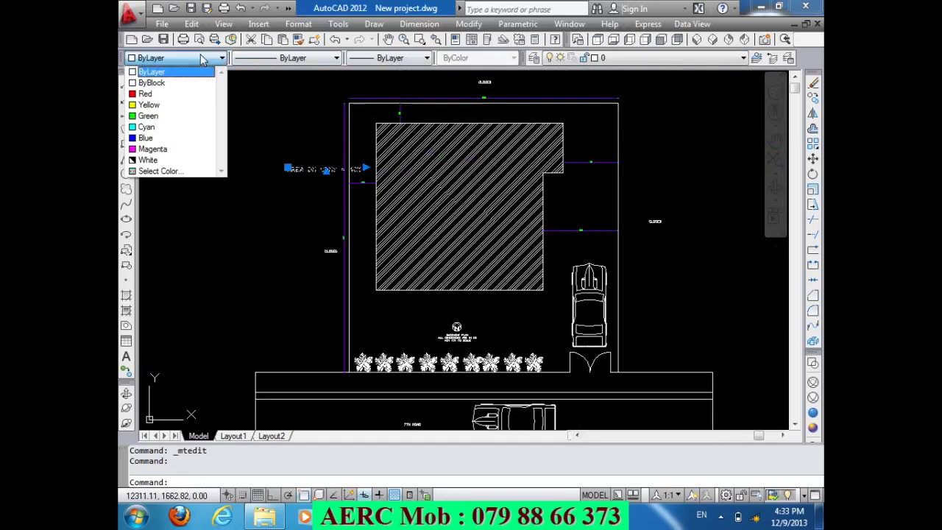
click(162, 94)
key(Escape)
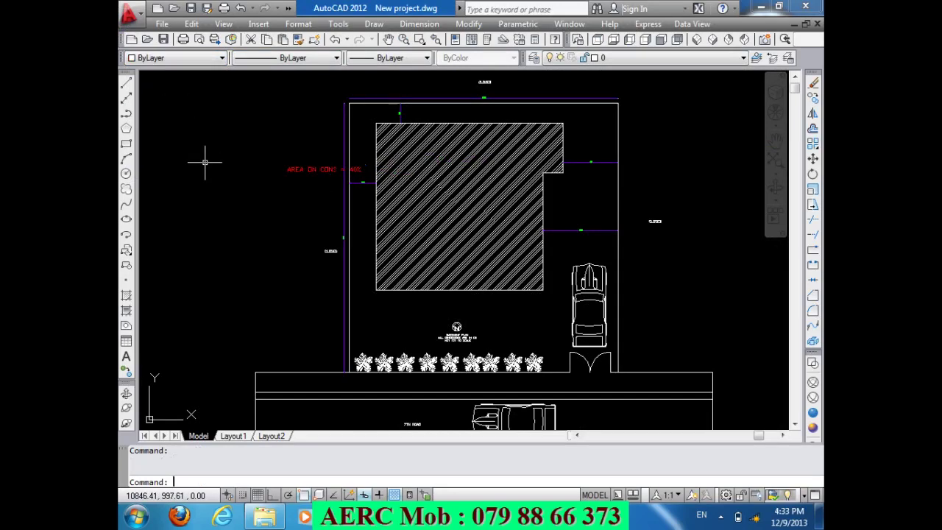
key(Escape)
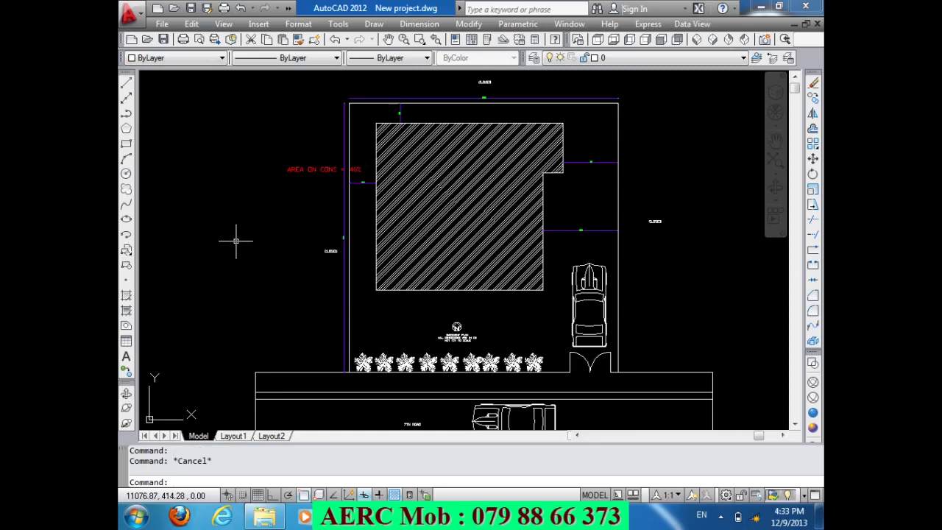
- Move the red area label inside the hatched building footprint
text(M)
key(Return)
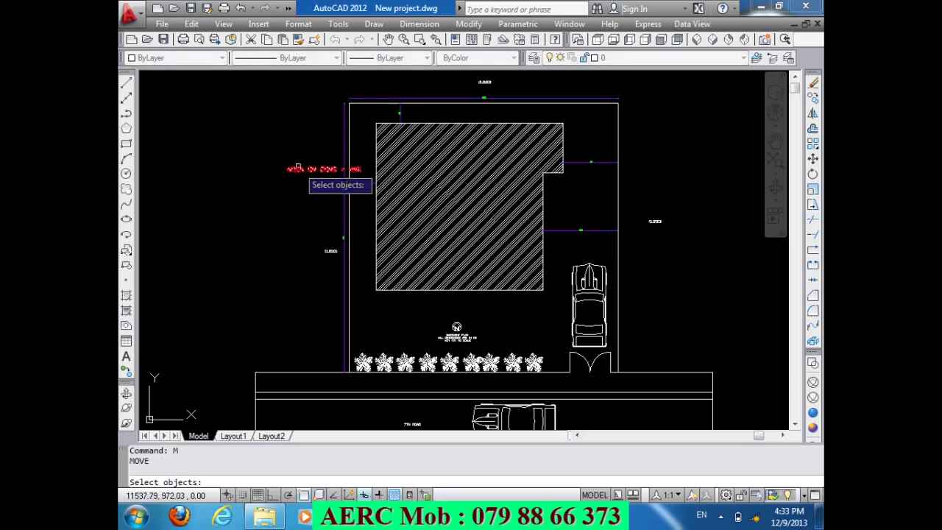
click(309, 169)
key(Return)
click(189, 104)
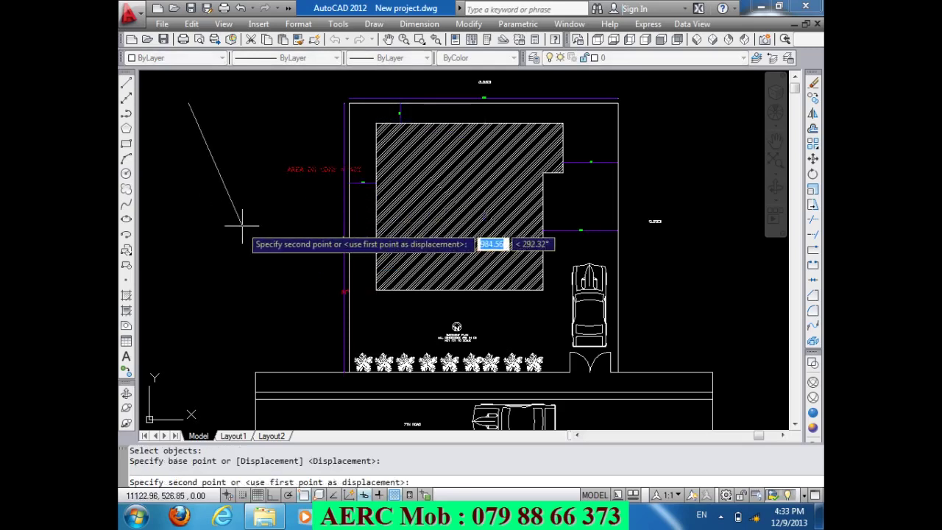
click(326, 155)
scroll(442, 218, up, 2)
scroll(441, 221, up, 3)
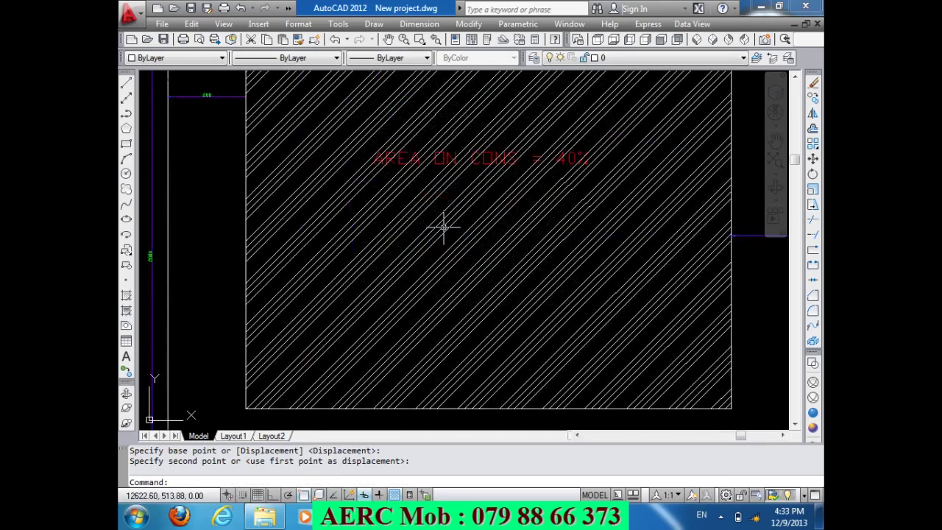
scroll(431, 183, down, 5)
scroll(392, 275, down, 2)
scroll(441, 221, down, 2)
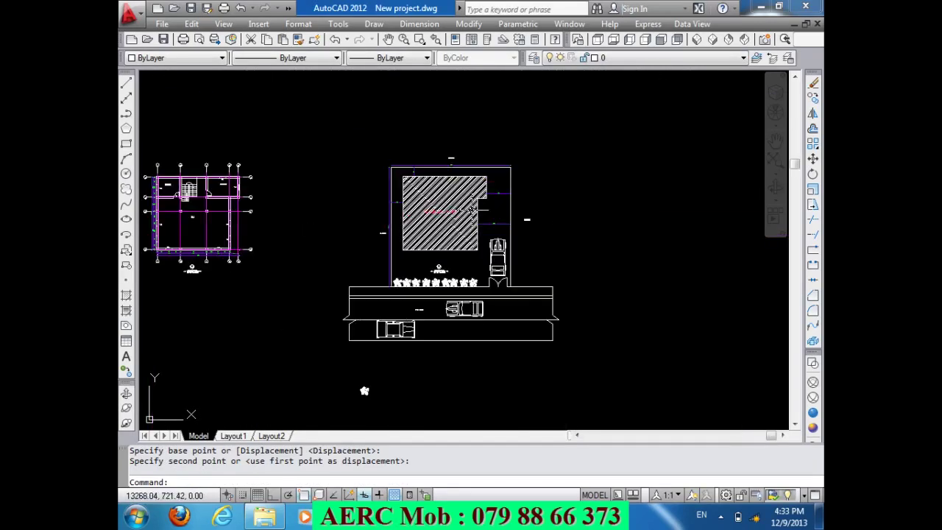
scroll(434, 270, up, 3)
scroll(441, 235, up, 3)
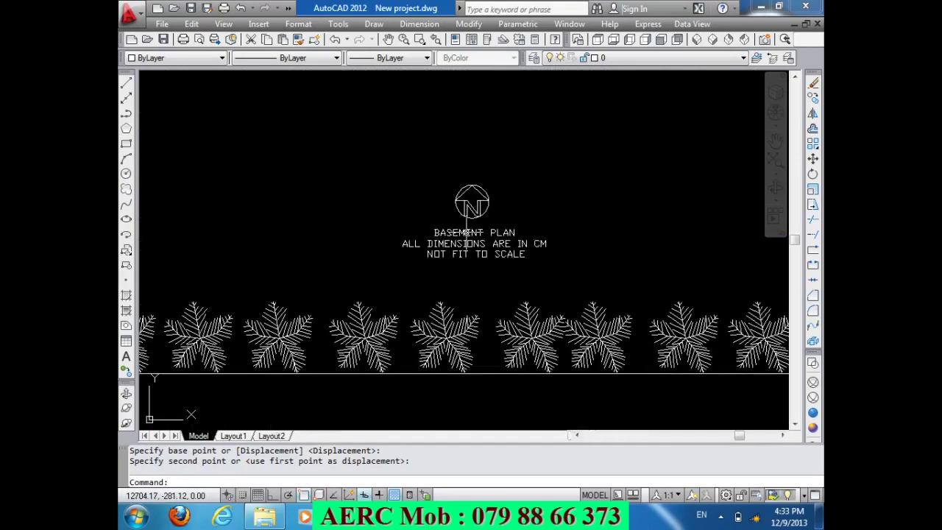
- Replace BASEMENT with GENERAL in the site plan's title text
double_click(442, 234)
mouse_move(484, 232)
mouse_down()
mouse_move(434, 233)
mouse_move(445, 233)
mouse_up()
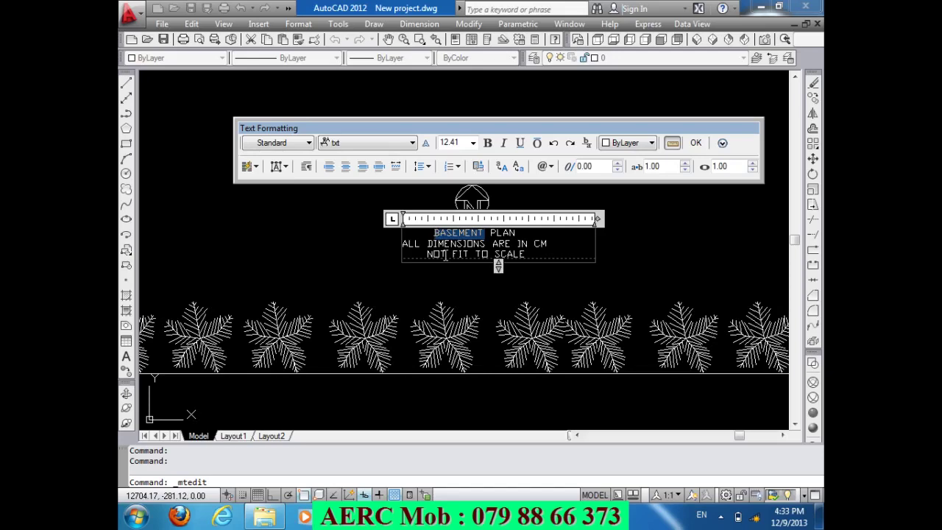
text(GENER)
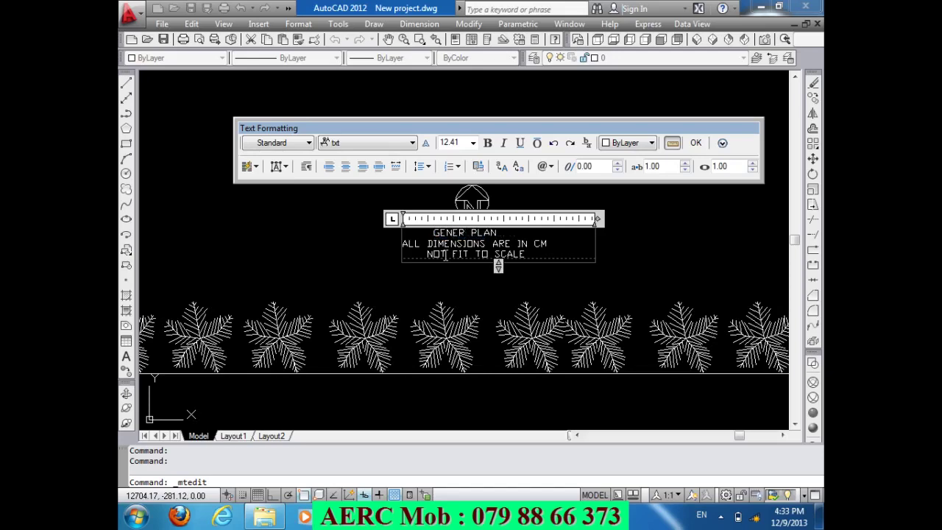
text(AL)
click(367, 252)
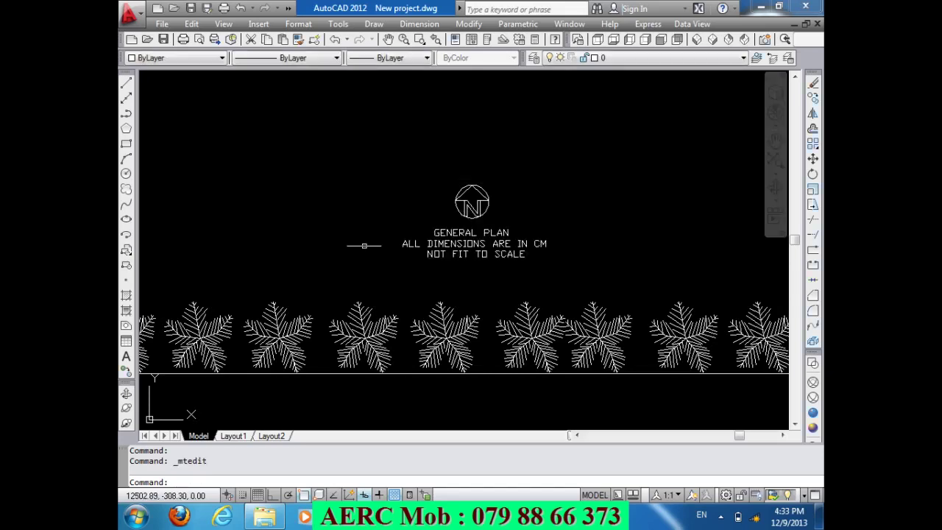
scroll(437, 287, down, 5)
scroll(494, 231, down, 3)
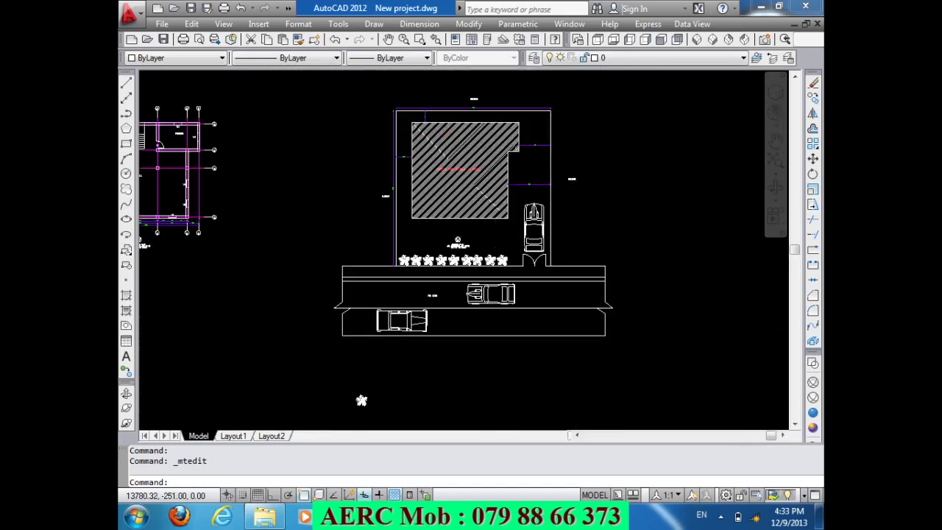
scroll(495, 231, down, 2)
- Window-select and delete the stray object near the site plan
drag(429, 342, 403, 320)
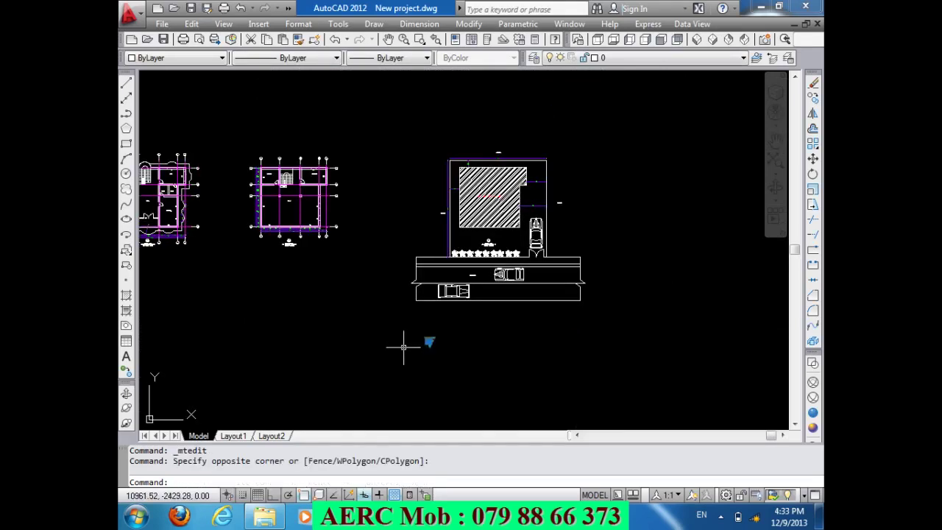
key(Delete)
scroll(514, 313, down, 3)
scroll(357, 311, up, 2)
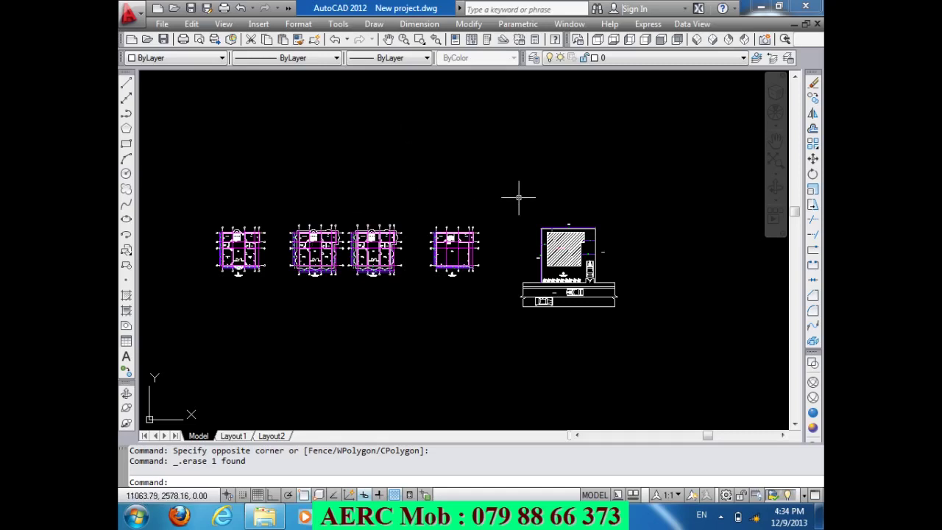
scroll(565, 318, up, 2)
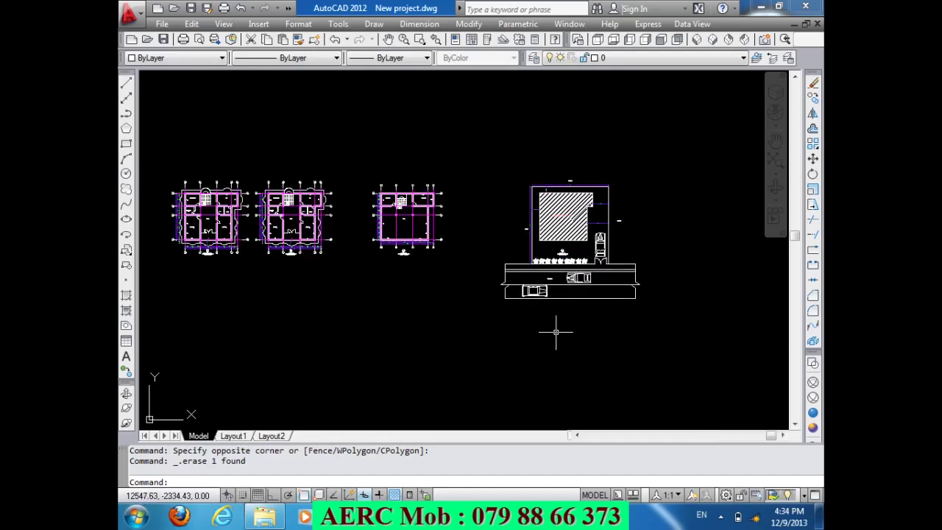
text(M)
- Move the whole site plan closer to the floor plans
key(Return)
click(668, 332)
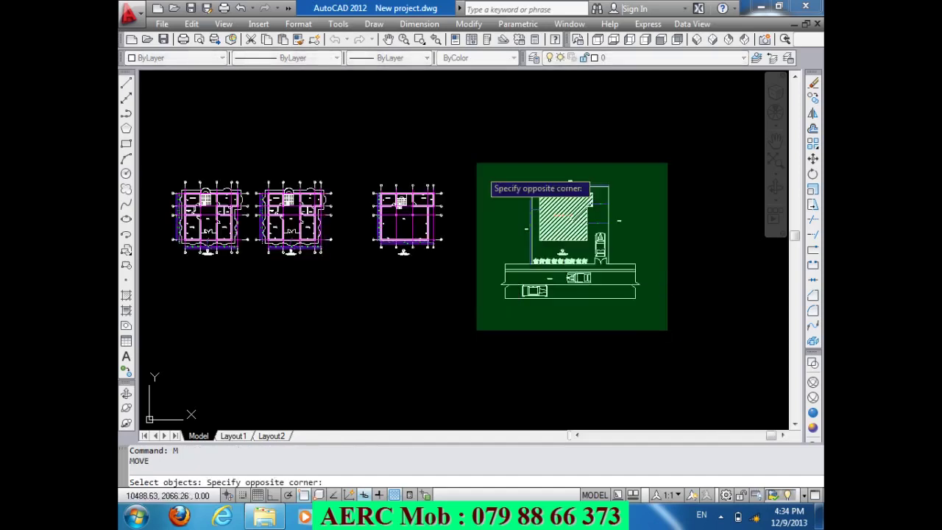
click(473, 148)
key(Return)
click(680, 324)
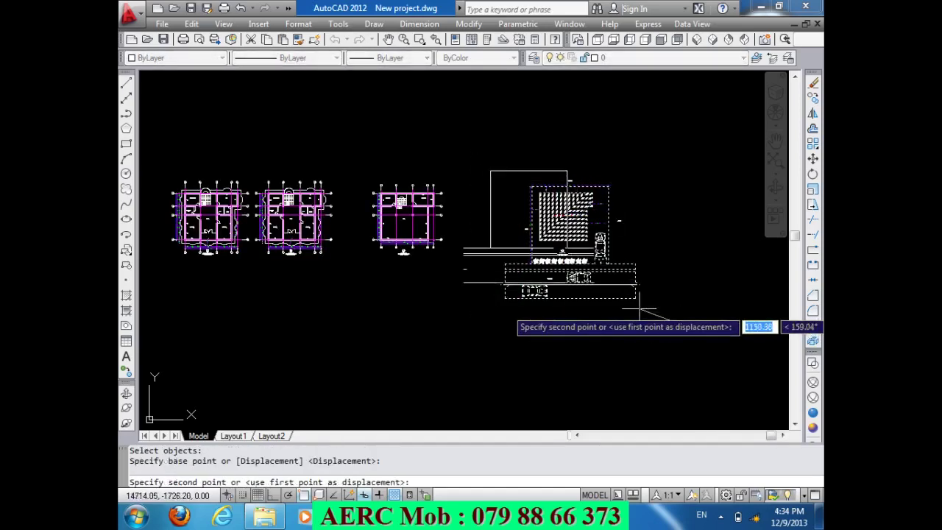
click(627, 311)
text(M)
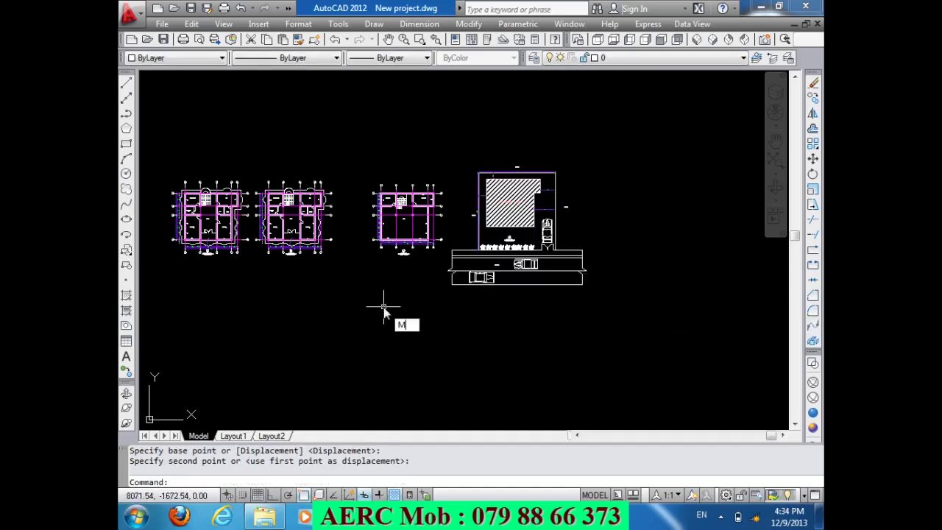
- Shift the third floor plan further left into the row
key(Return)
click(480, 259)
click(366, 146)
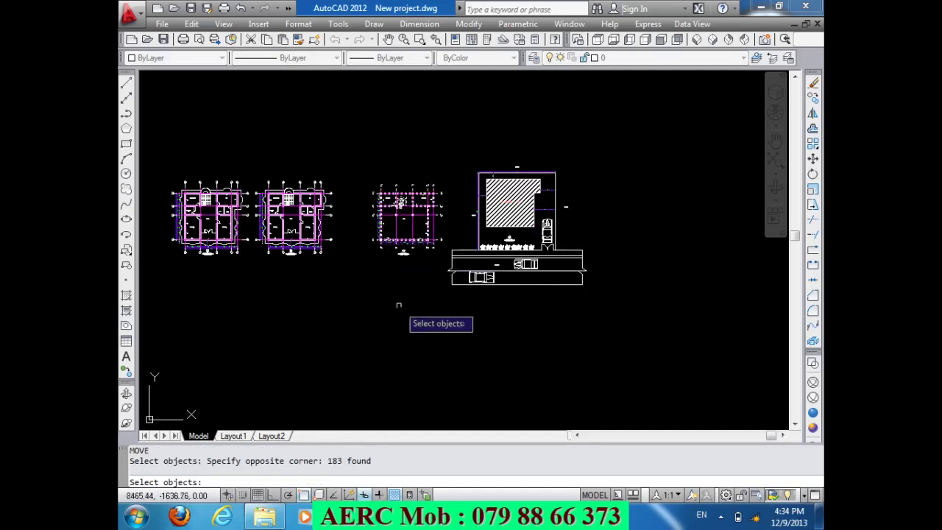
key(Return)
click(417, 316)
click(399, 312)
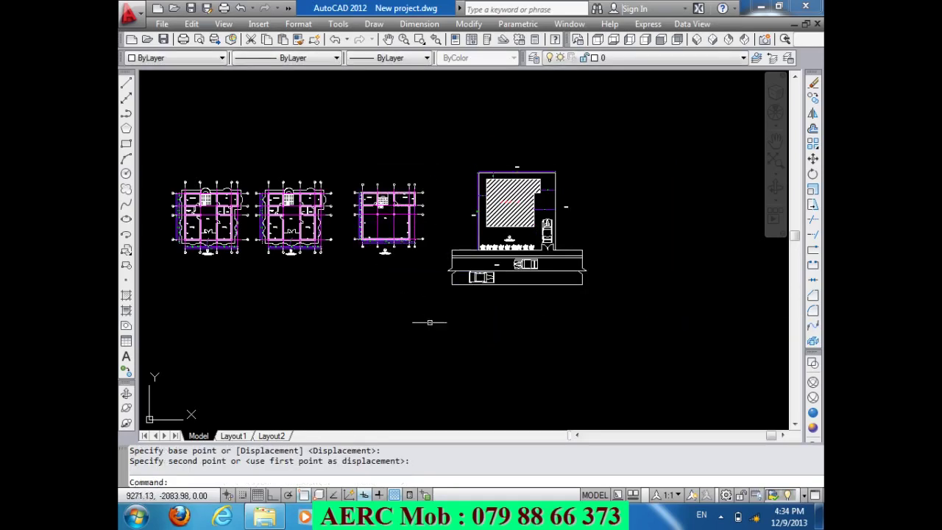
scroll(498, 322, down, 2)
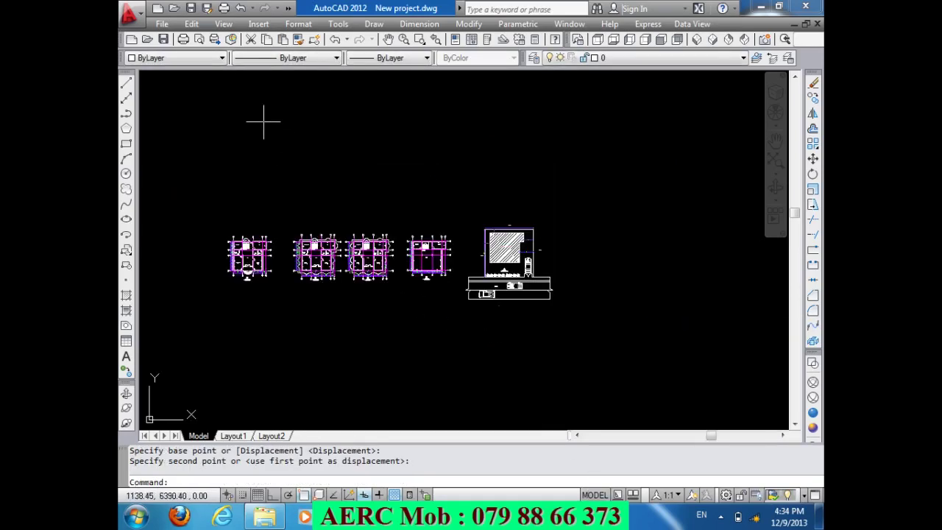
- Save the drawing
click(163, 39)
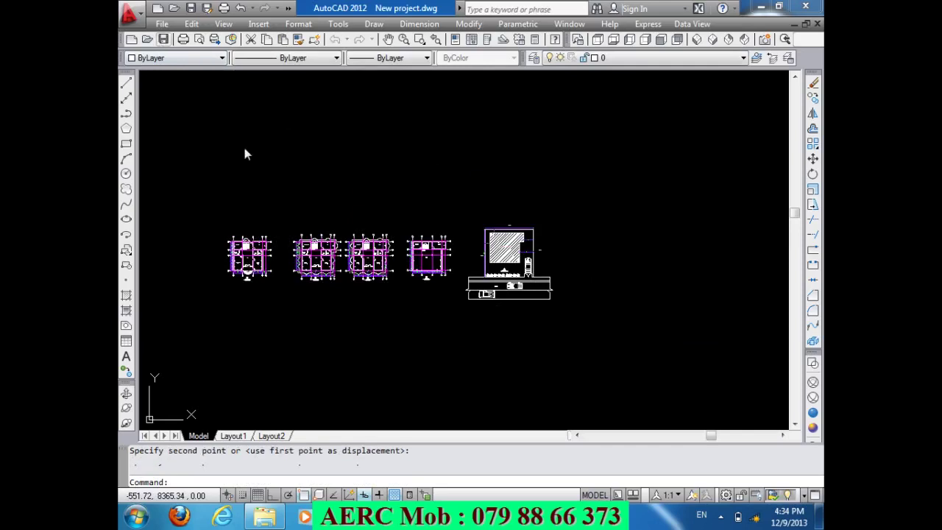
click(716, 517)
click(742, 446)
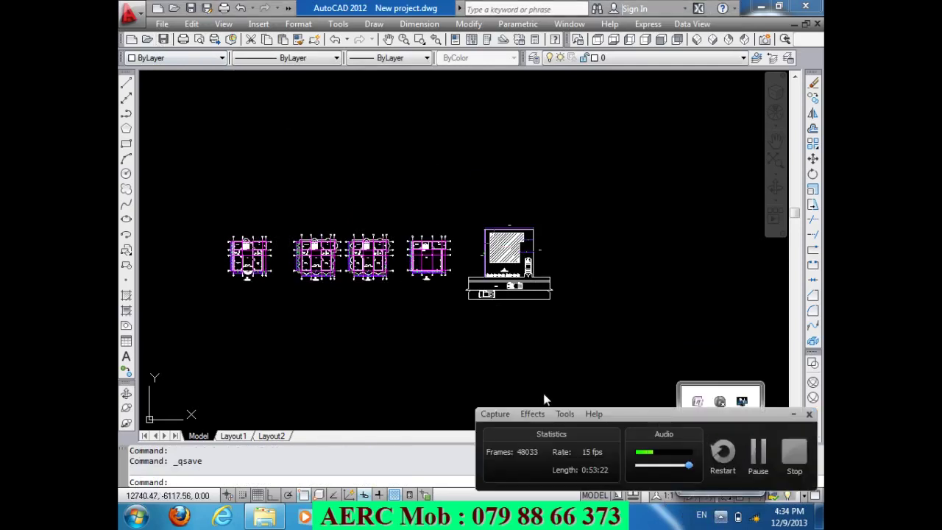